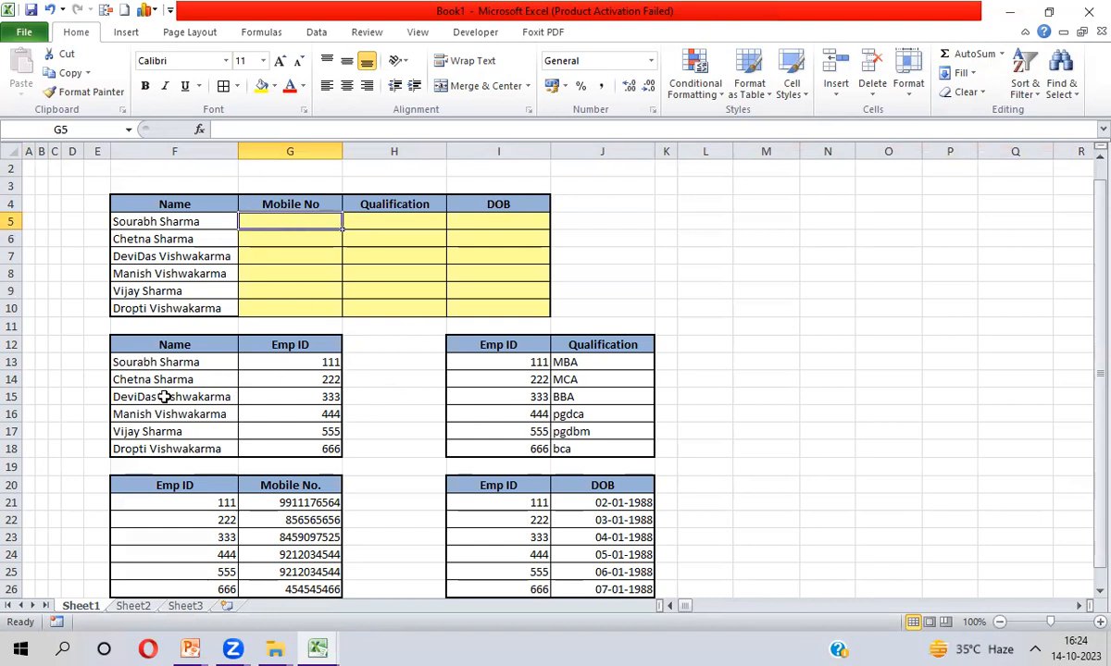
# Select each source table in turn: Name/Emp ID, Emp ID/Qualification, Emp ID/Mobile No. and Emp ID/DOB
pyautogui.click(159, 345)
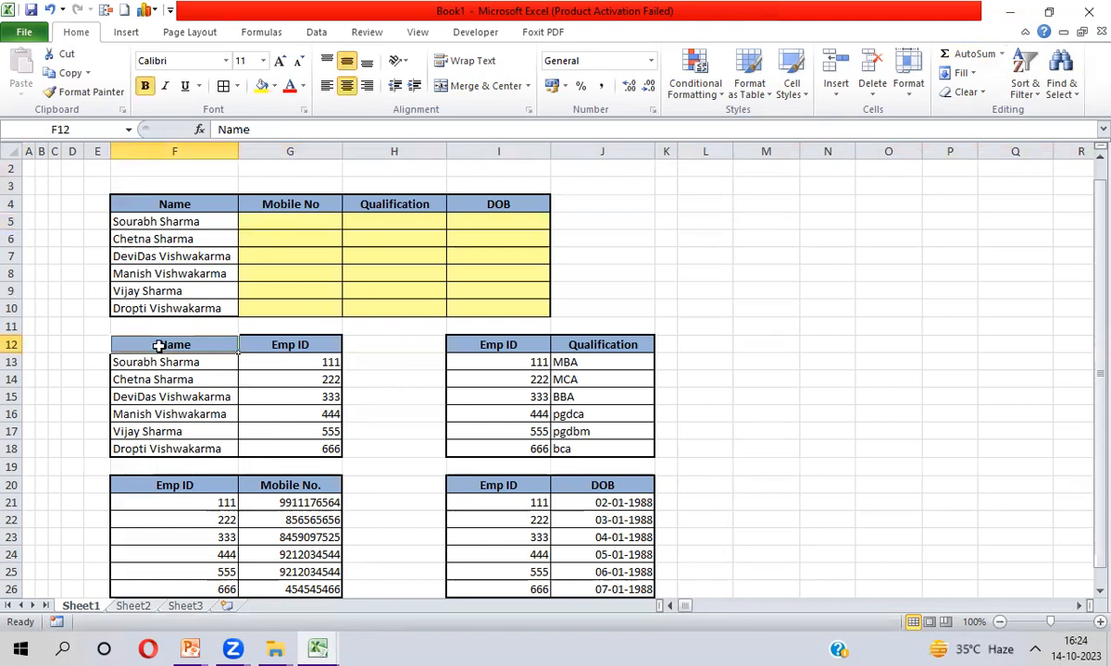
pyautogui.hotkey('ctrl', 'a')
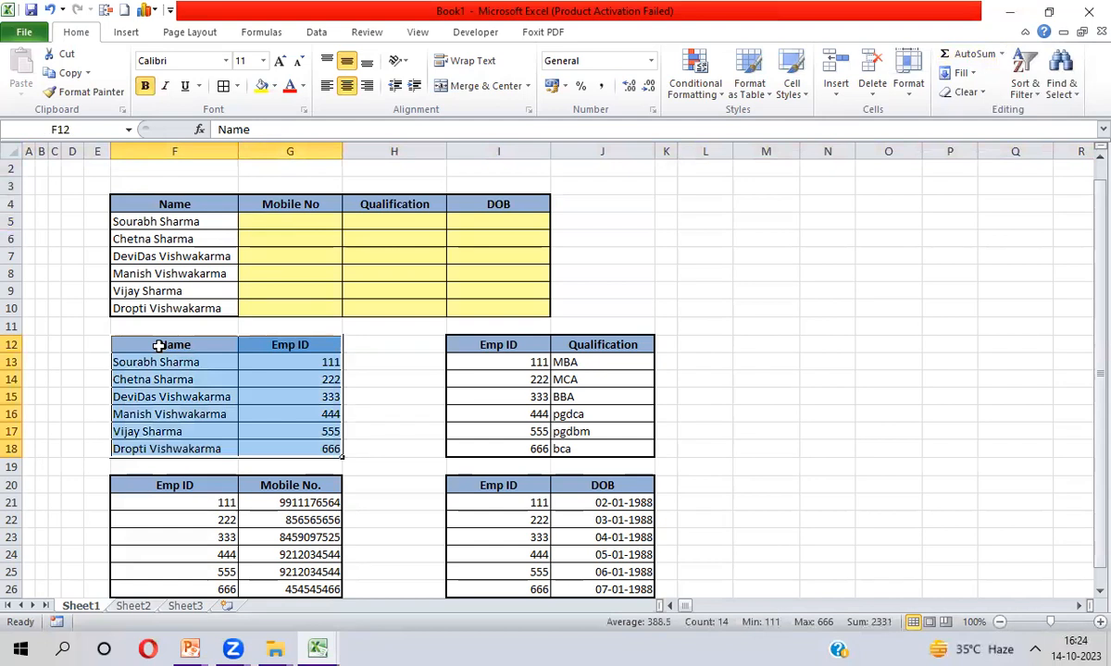
pyautogui.hotkey('ctrl', 'Right')
pyautogui.hotkey('ctrl', 'Right')
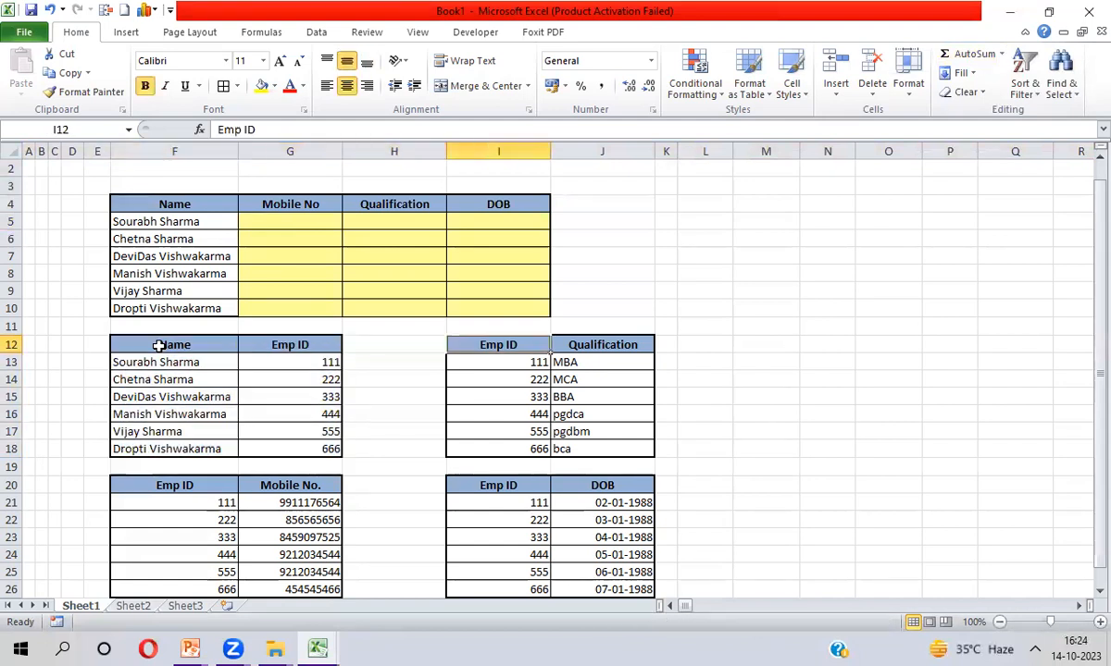
pyautogui.hotkey('shift', 'Right')
pyautogui.hotkey('ctrl', 'shift', 'Down')
pyautogui.press('Return')
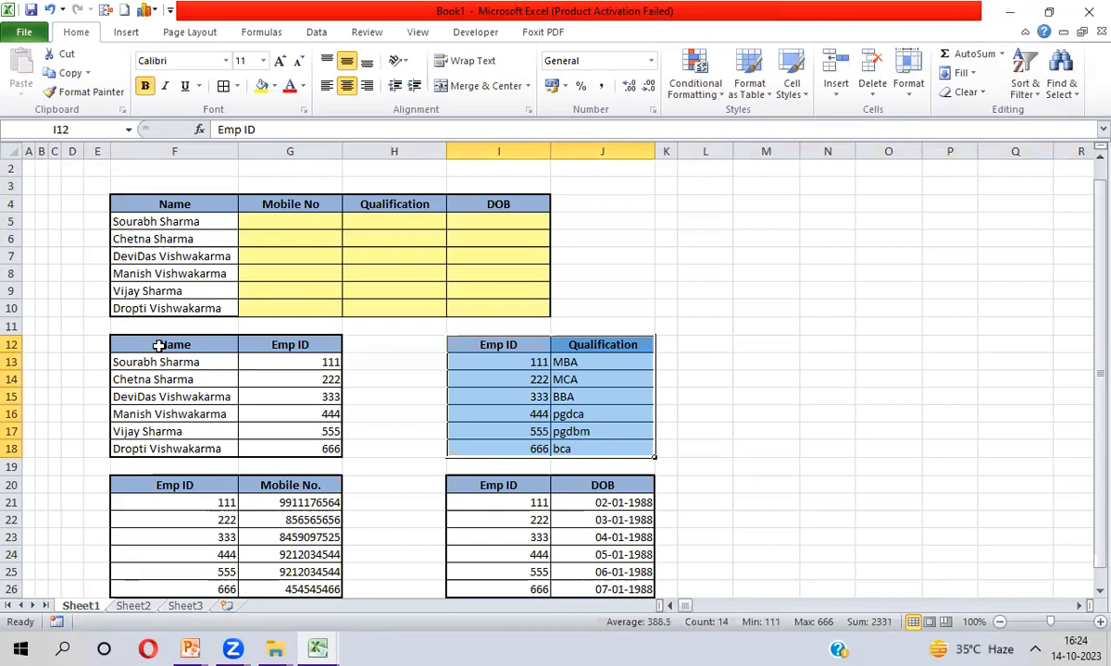
pyautogui.press('Down')
pyautogui.press('Down')
pyautogui.press('Down')
pyautogui.press('Down')
pyautogui.press('Down')
pyautogui.press('Down')
pyautogui.press('Down')
pyautogui.press('Left')
pyautogui.press('Left')
pyautogui.press('Left')
pyautogui.press('Left')
pyautogui.press('Right')
pyautogui.hotkey('shift', 'Right')
pyautogui.hotkey('ctrl', 'shift', 'Down')
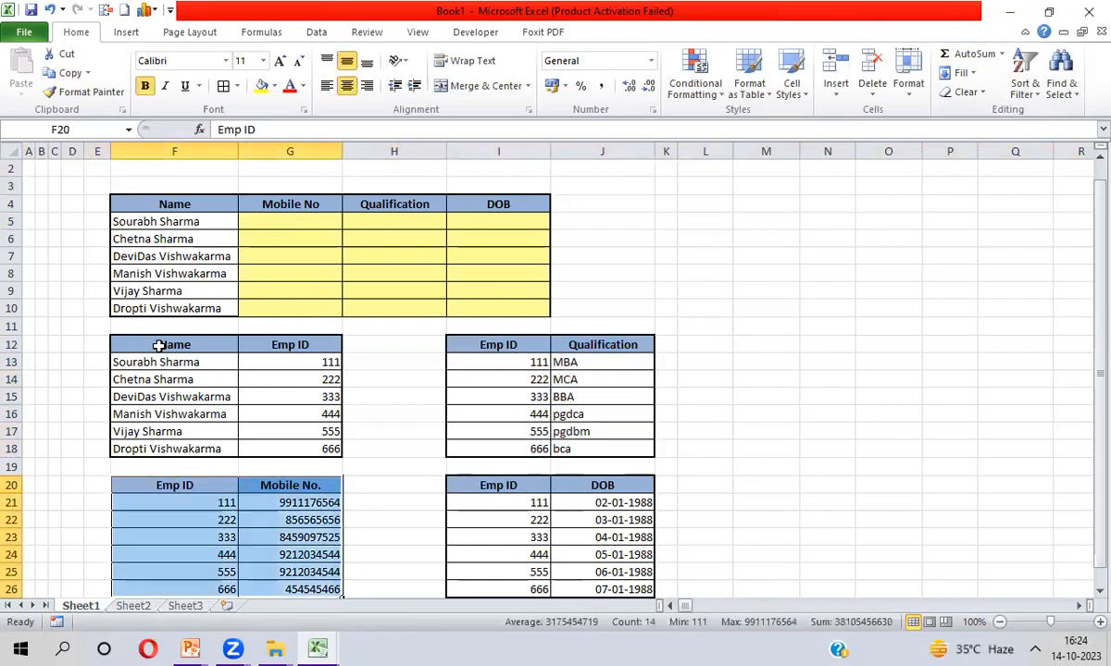
pyautogui.press('Right')
pyautogui.press('Right')
pyautogui.press('Right')
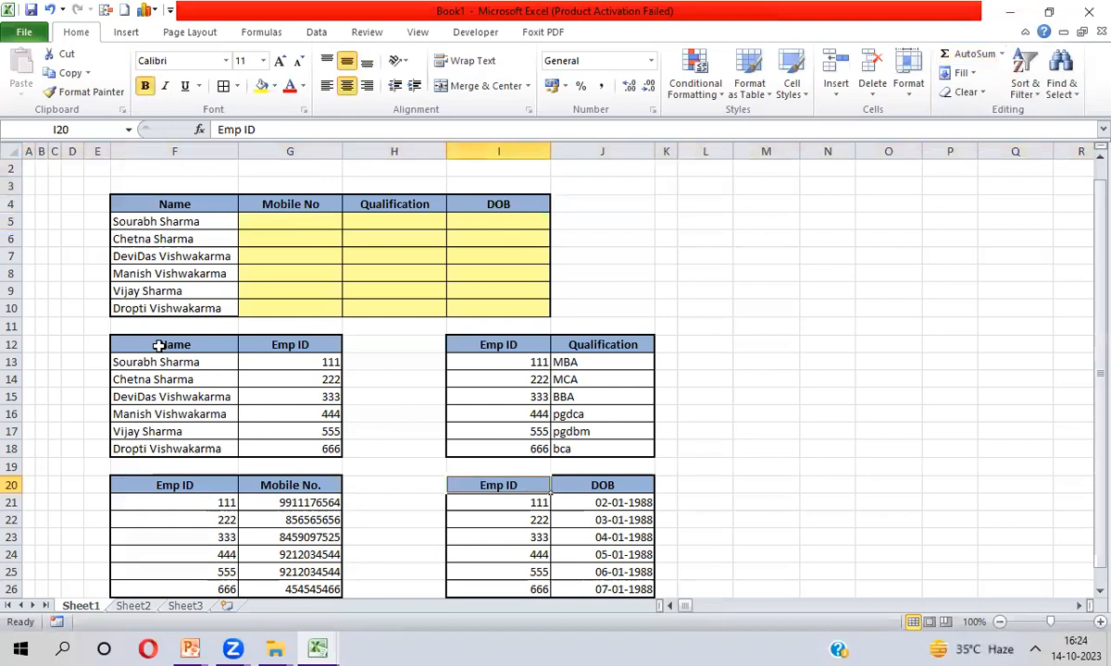
pyautogui.hotkey('shift', 'Right')
pyautogui.hotkey('ctrl', 'shift', 'Down')
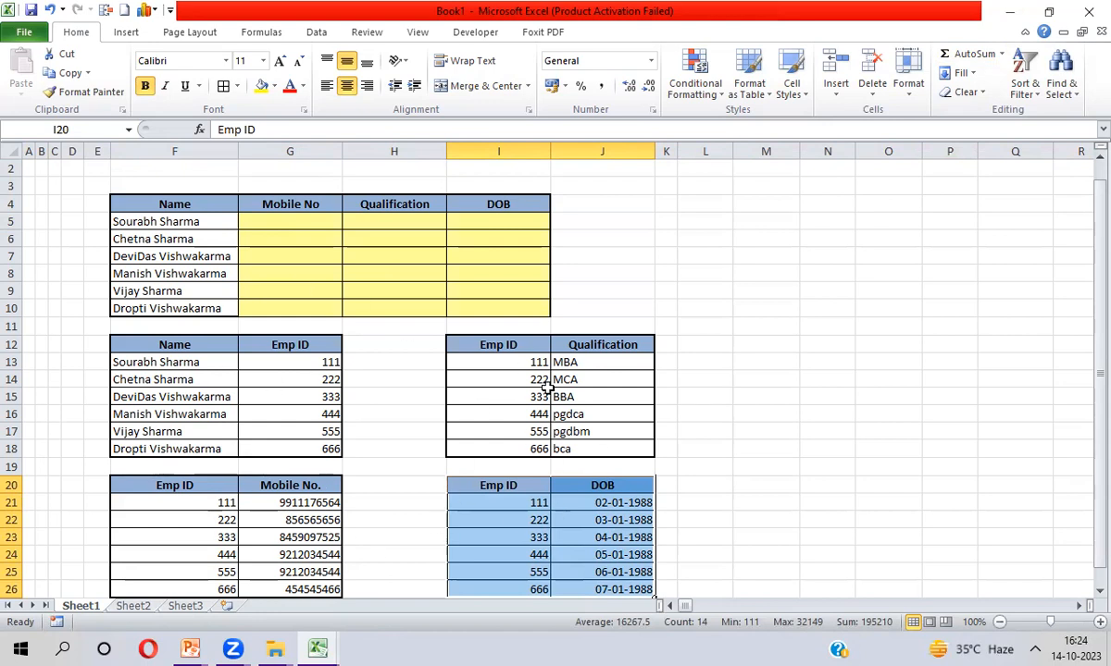
# Point out the Mobile No, Qualification and DOB columns, their source data, and the six names to look up
pyautogui.click(279, 223)
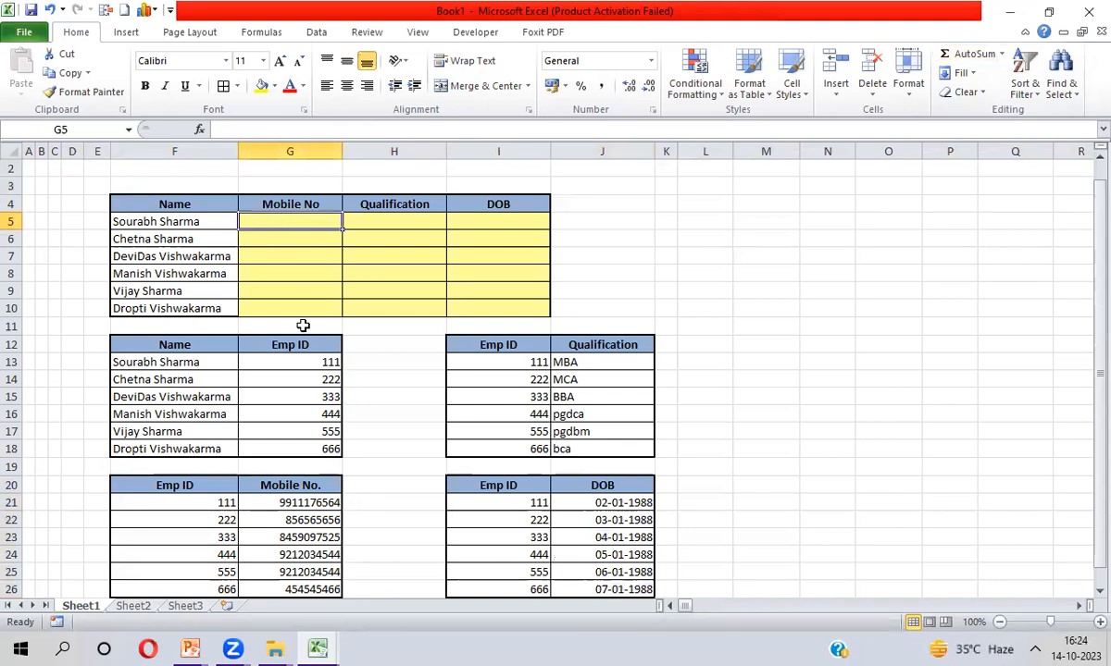
pyautogui.click(288, 503)
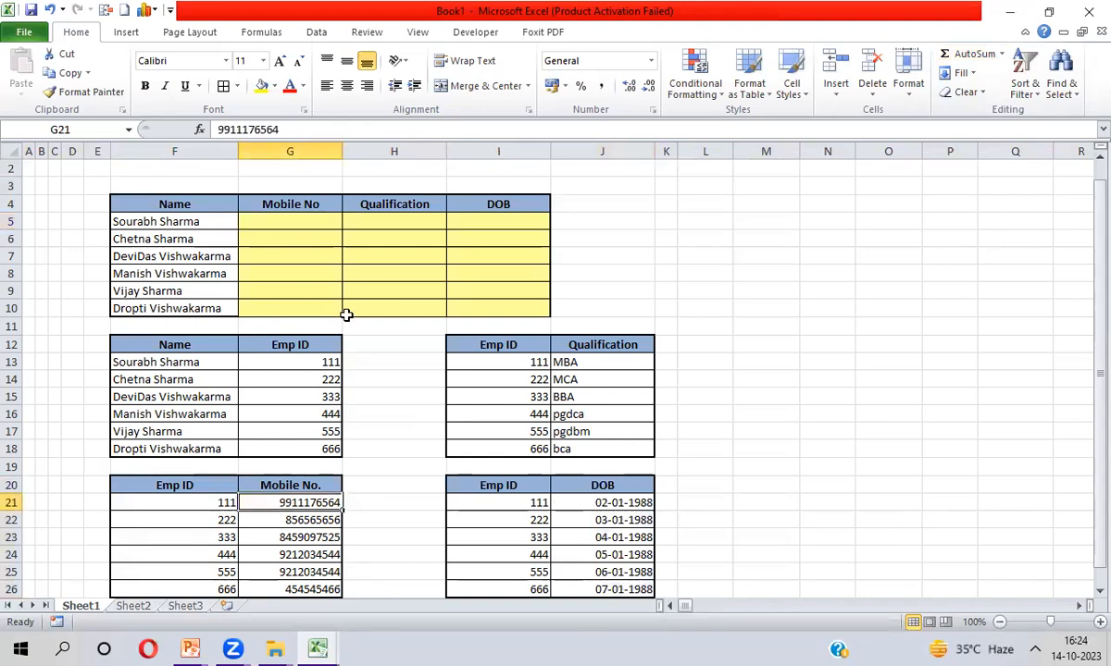
pyautogui.click(395, 204)
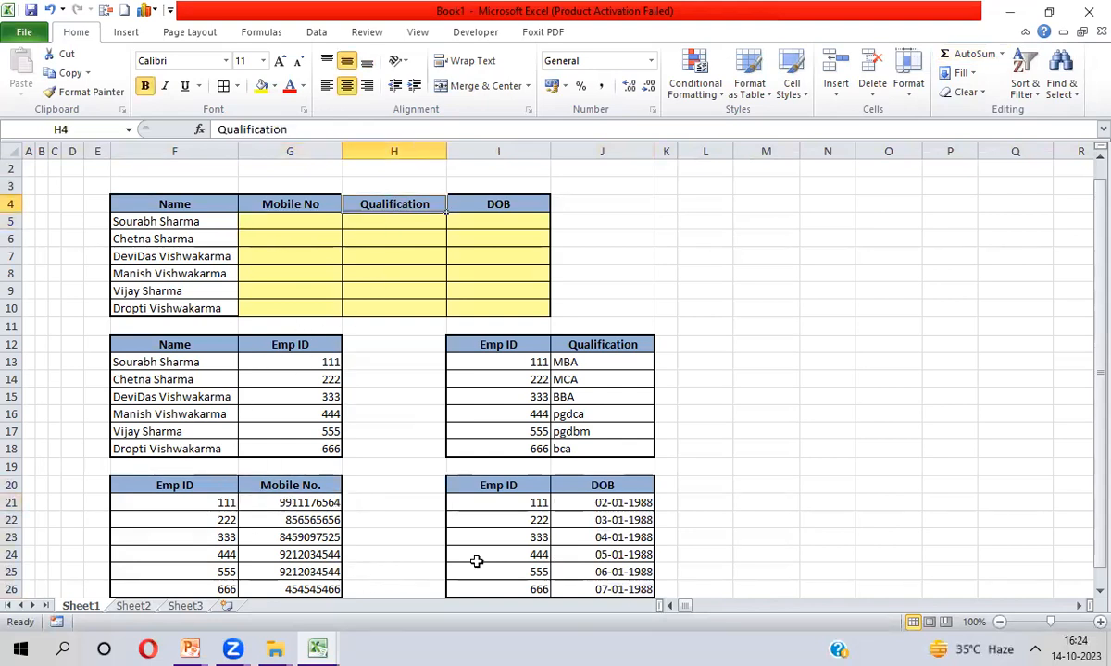
pyautogui.click(578, 347)
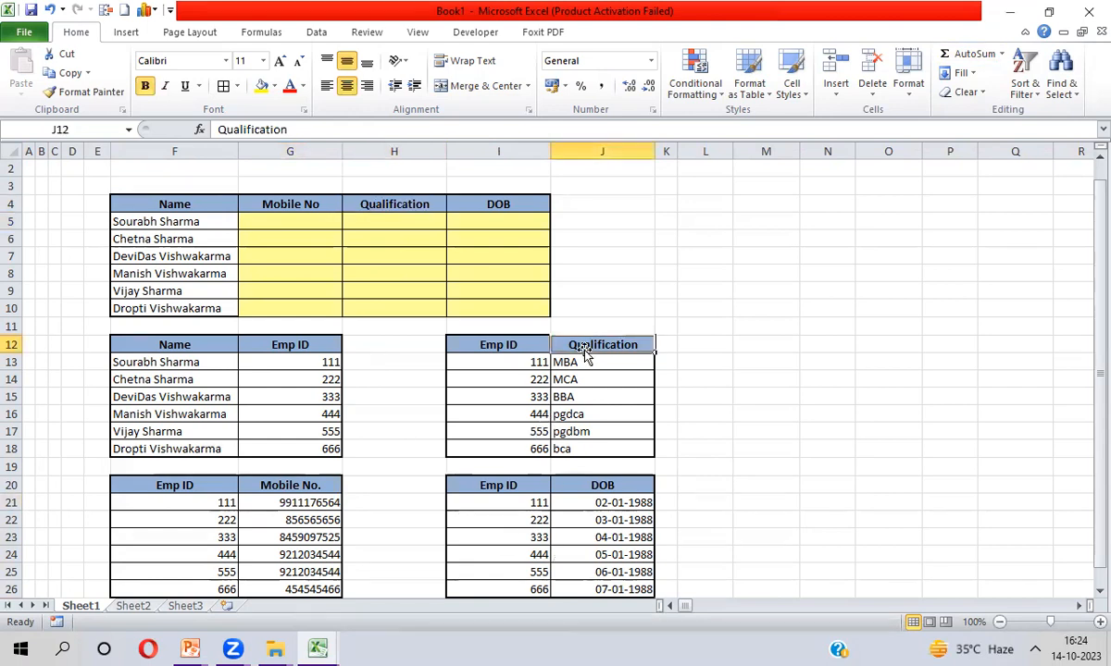
pyautogui.click(512, 211)
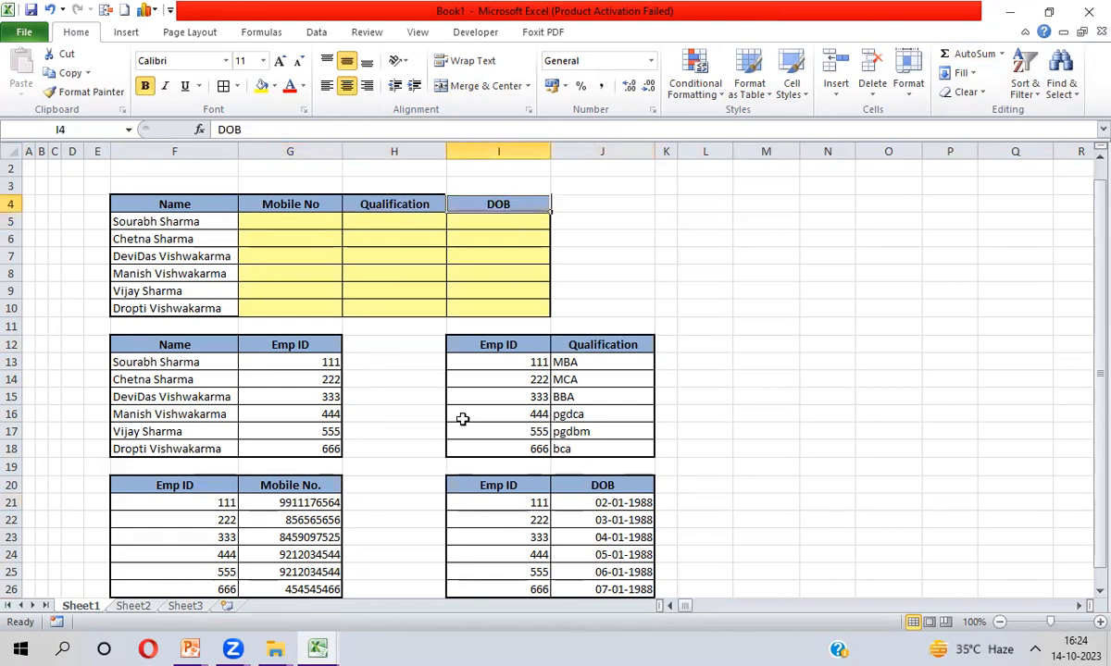
pyautogui.click(626, 502)
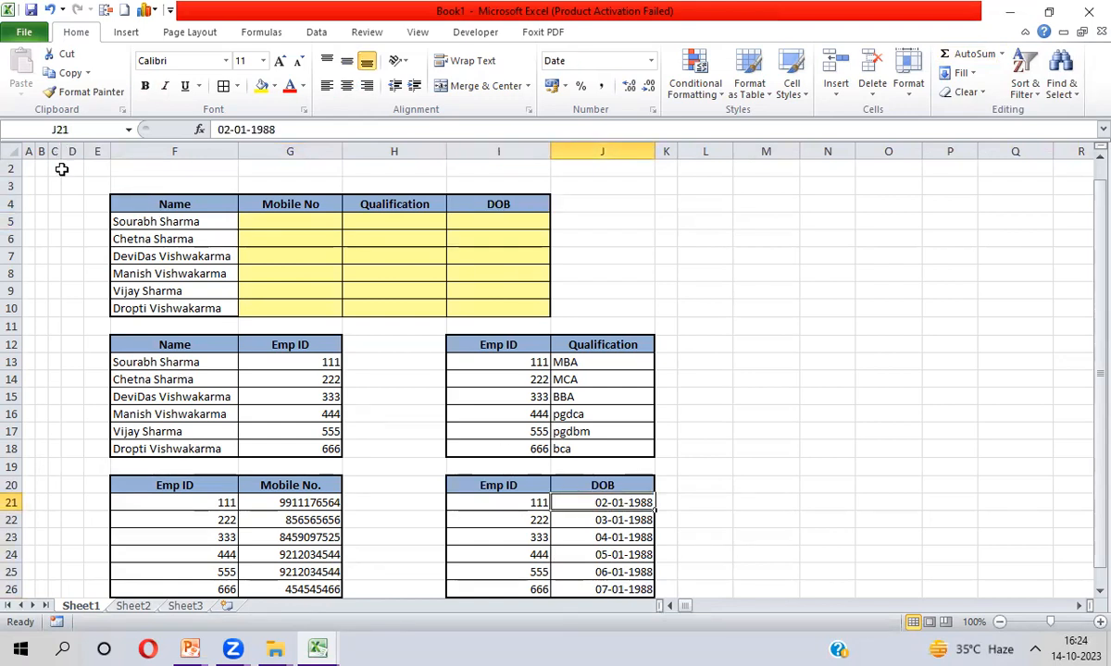
pyautogui.click(177, 220)
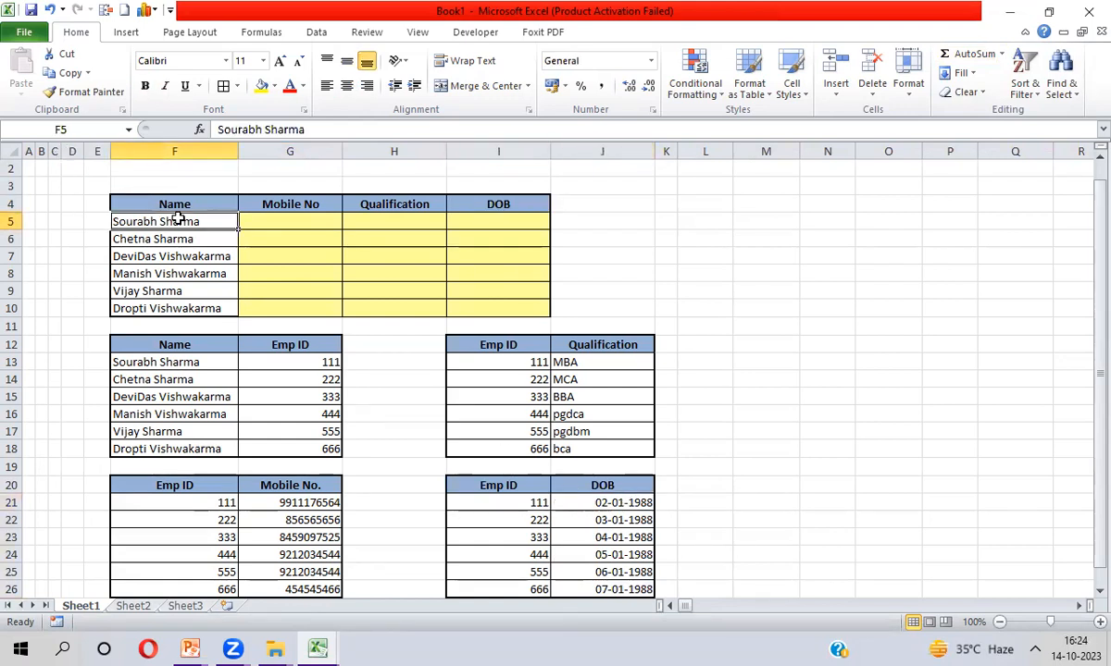
pyautogui.moveTo(177, 220); pyautogui.dragTo(174, 308)
pyautogui.click(193, 364)
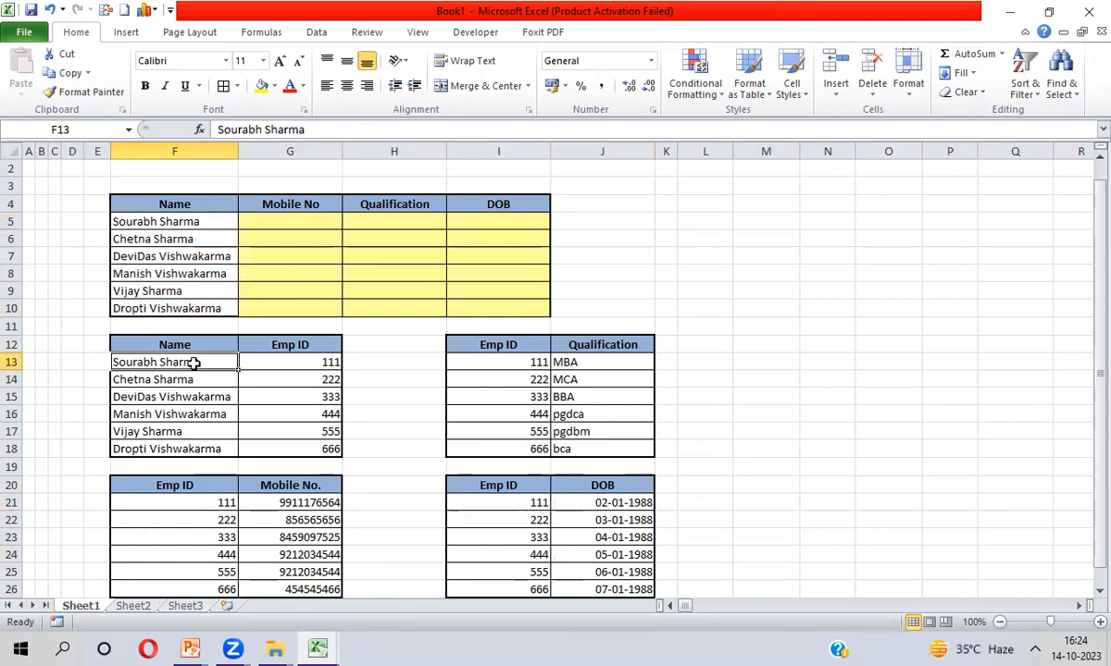
pyautogui.click(289, 223)
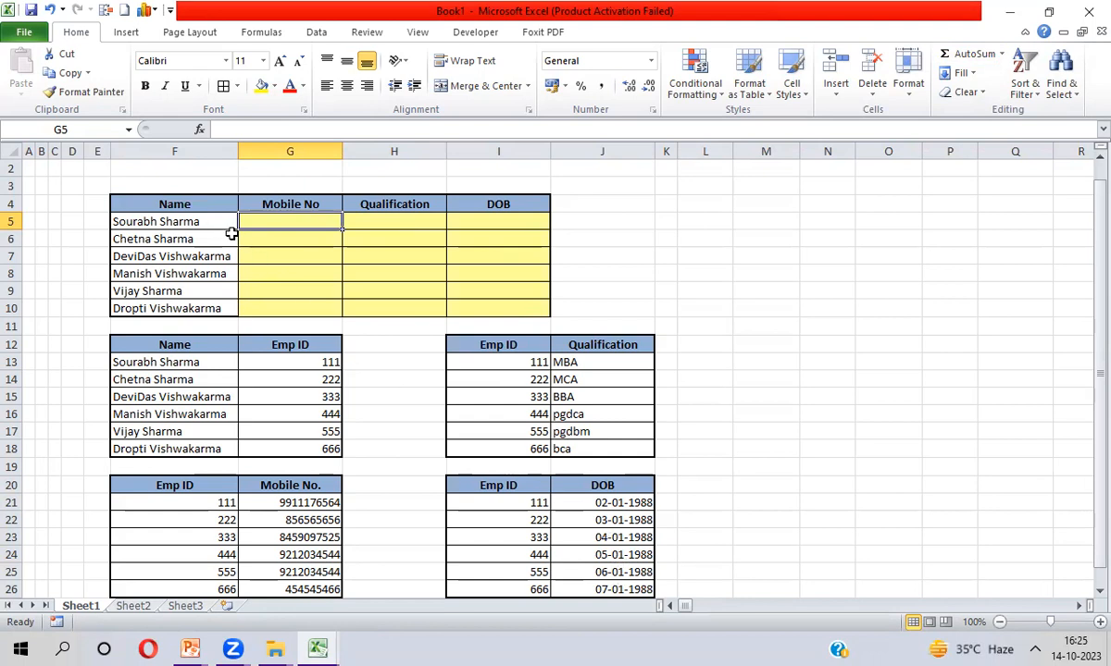
pyautogui.click(178, 222)
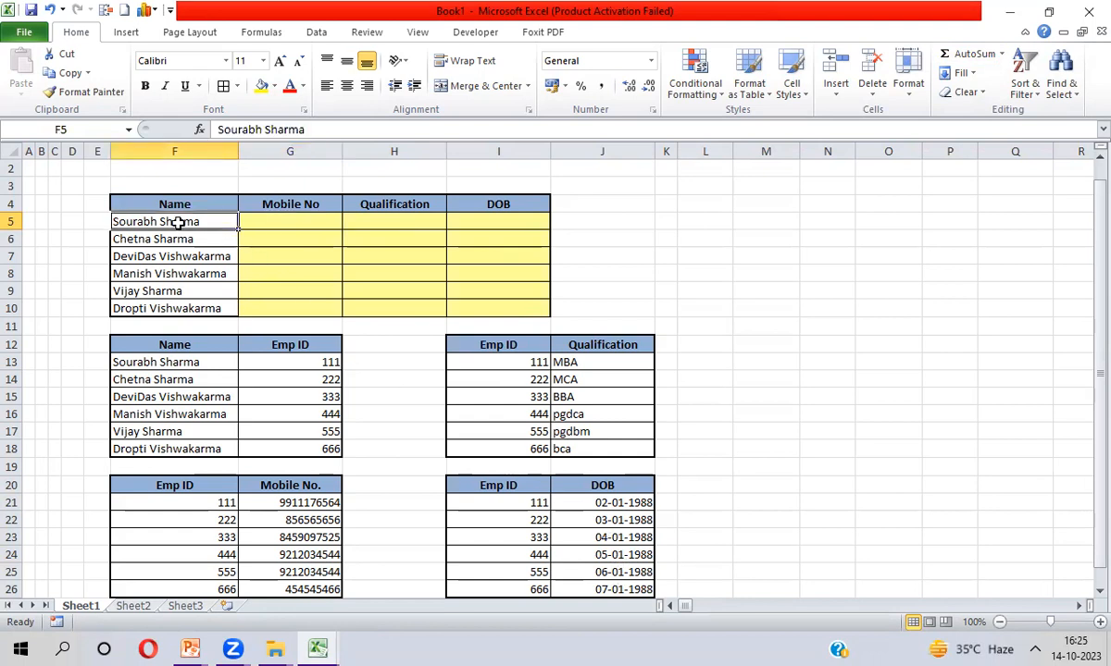
pyautogui.click(291, 223)
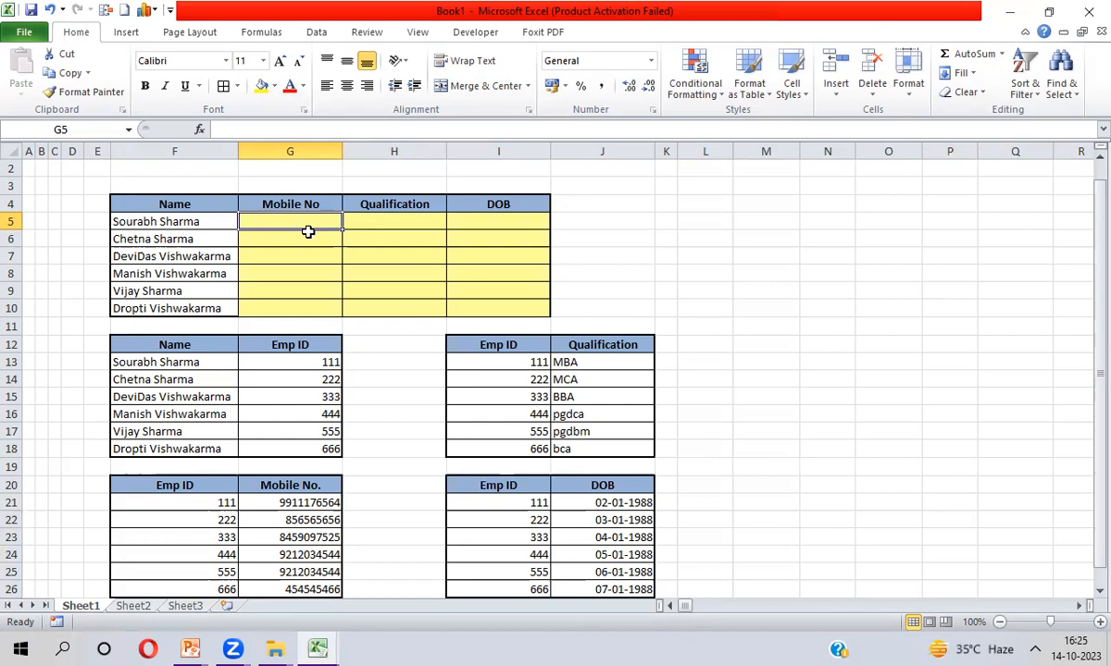
# Enter =VLOOKUP($F5,$F$12:$G$18,2,0) in G5
pyautogui.write('=')
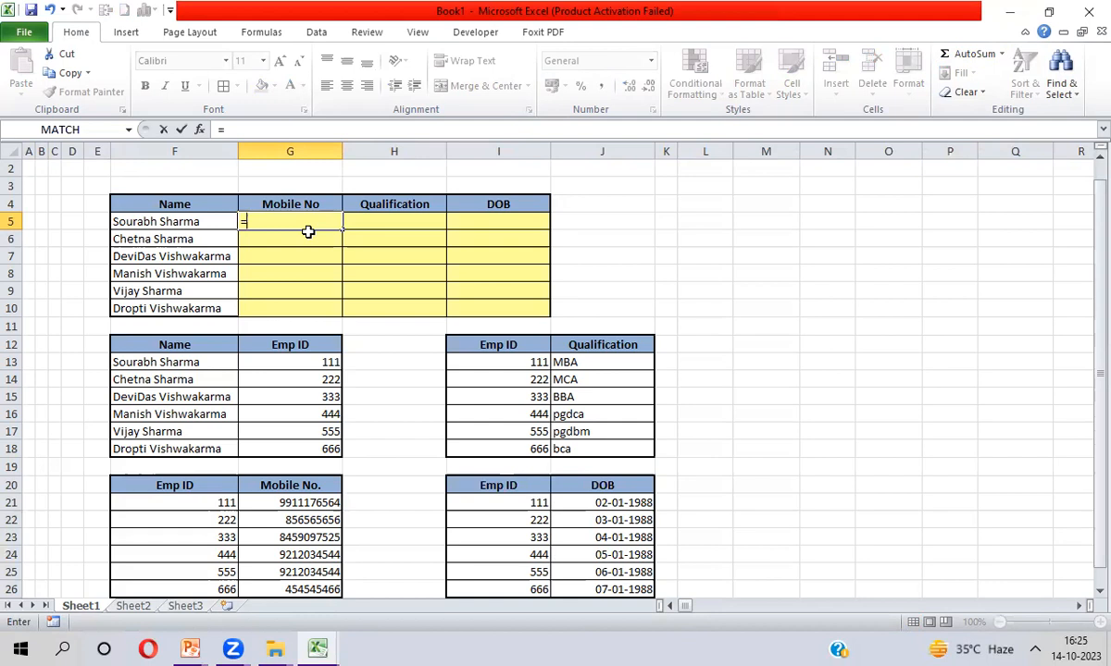
pyautogui.write('vl')
pyautogui.press('Tab')
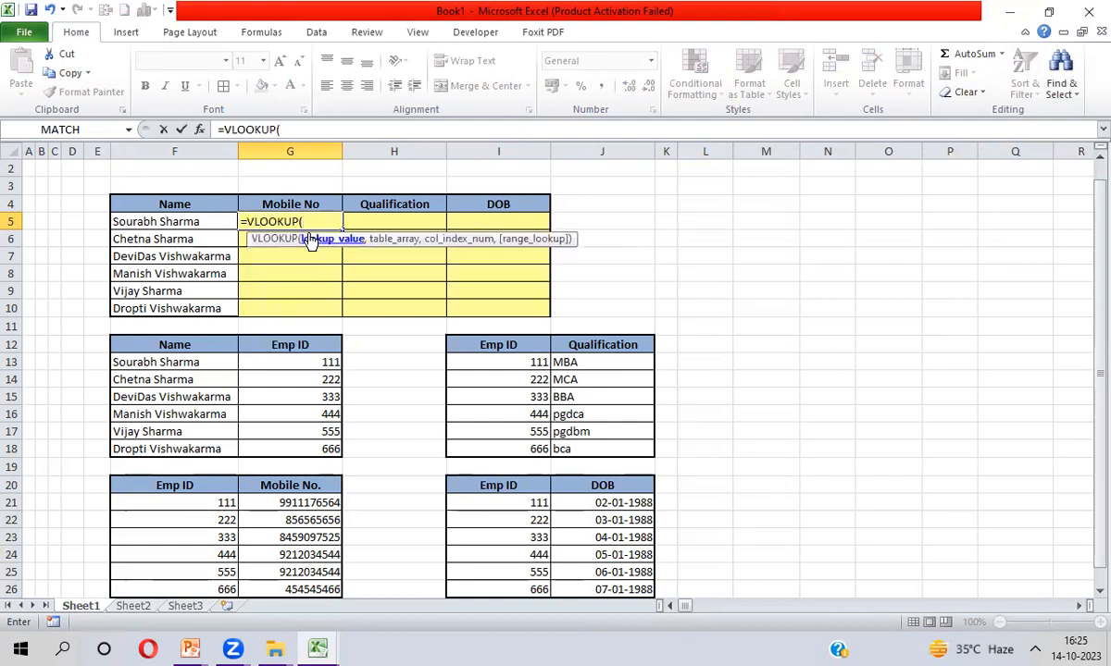
pyautogui.press('Left')
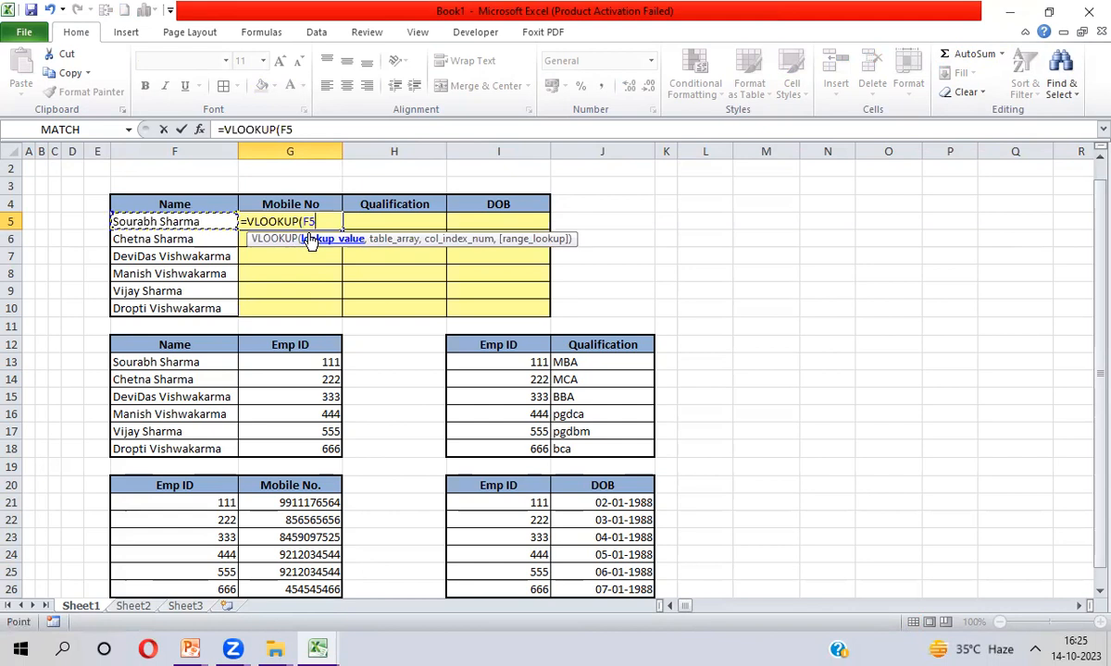
pyautogui.press('F4')
pyautogui.press('F4')
pyautogui.press('F4')
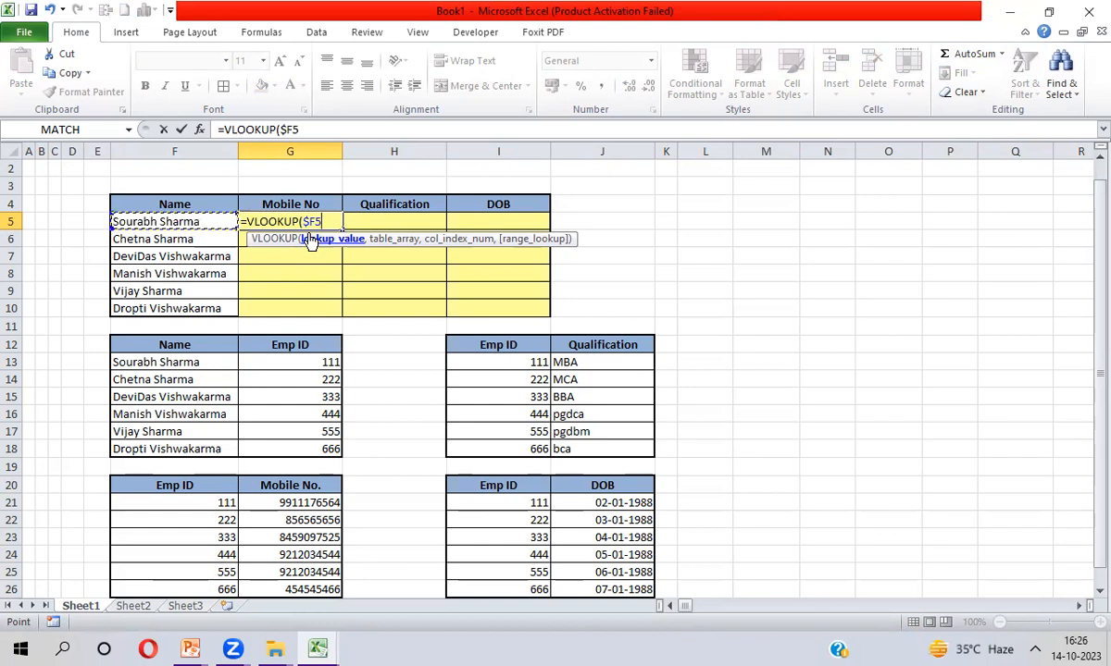
pyautogui.write(',')
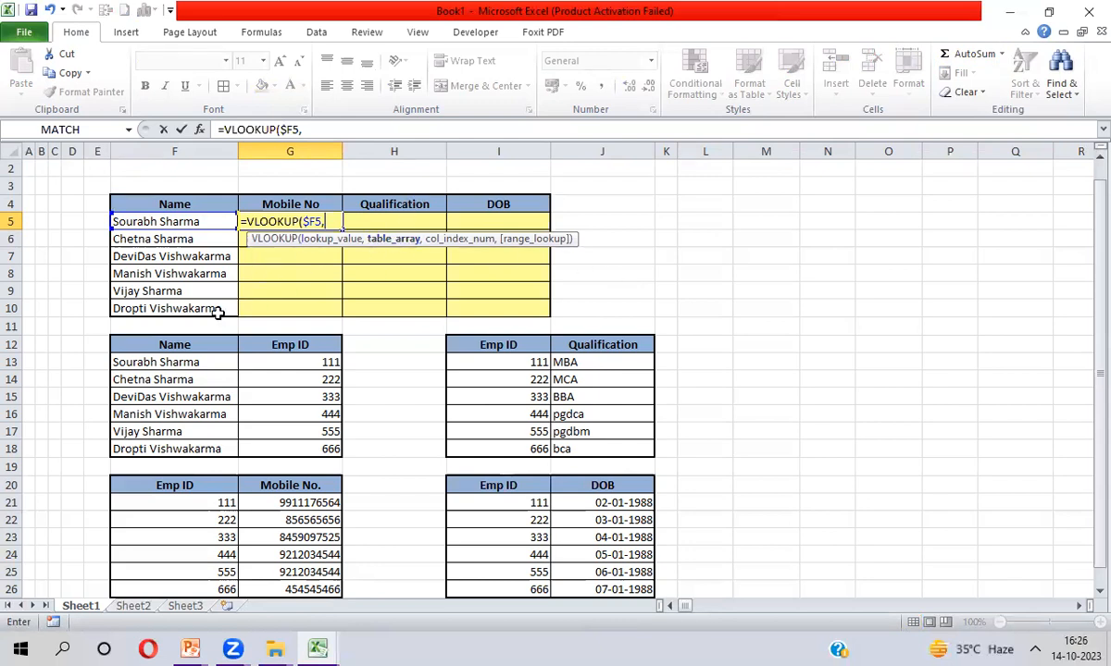
pyautogui.click(174, 344)
pyautogui.hotkey('shift', 'Right')
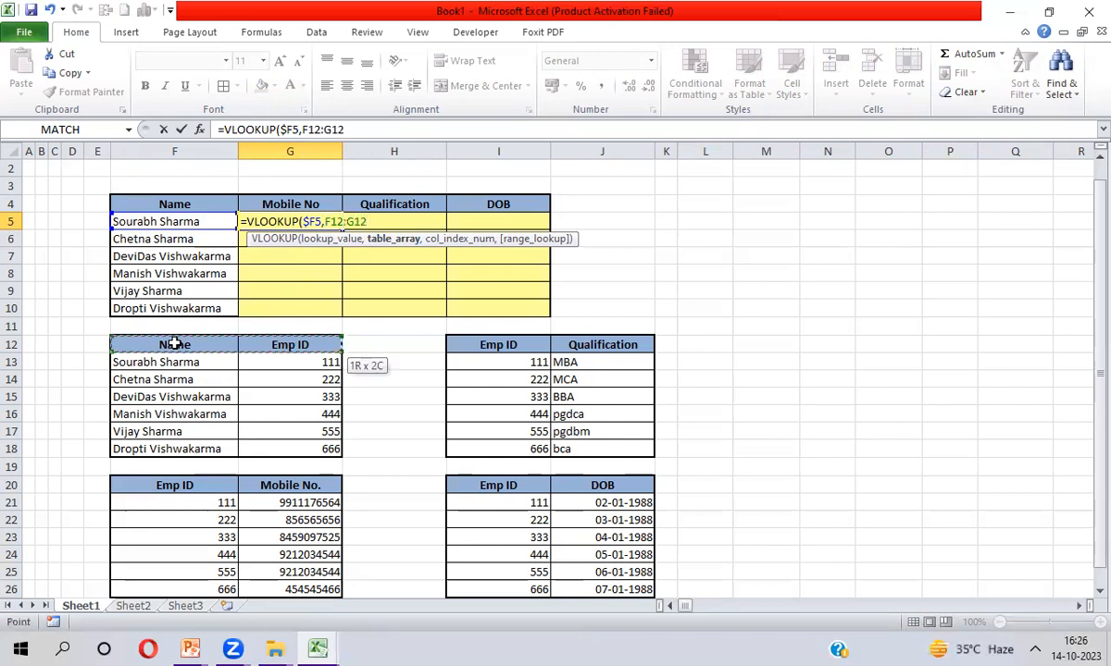
pyautogui.hotkey('shift', 'Down')
pyautogui.hotkey('shift', 'Down')
pyautogui.hotkey('shift', 'Down')
pyautogui.hotkey('shift', 'Down')
pyautogui.hotkey('shift', 'Down')
pyautogui.hotkey('shift', 'Down')
pyautogui.press('F4')
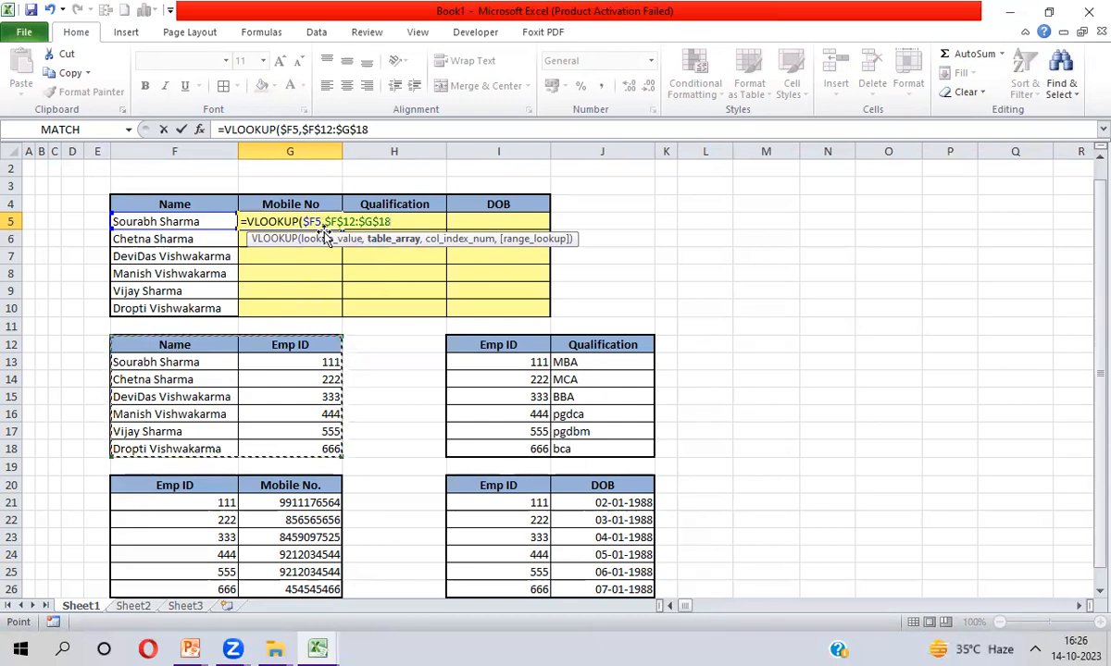
pyautogui.write(',')
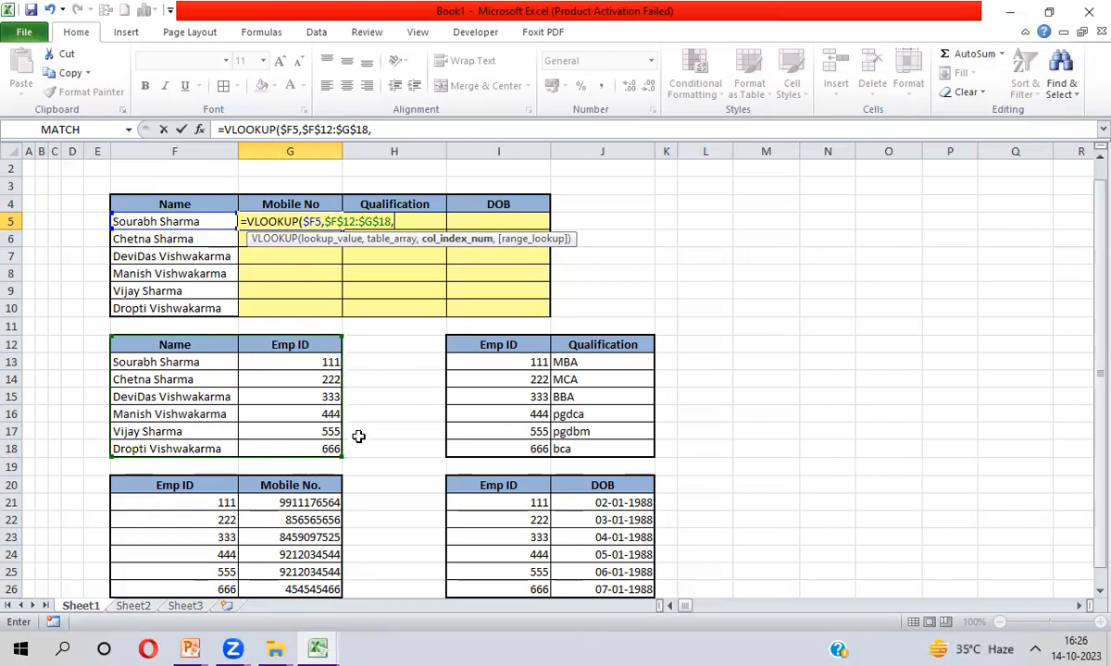
pyautogui.write('2,')
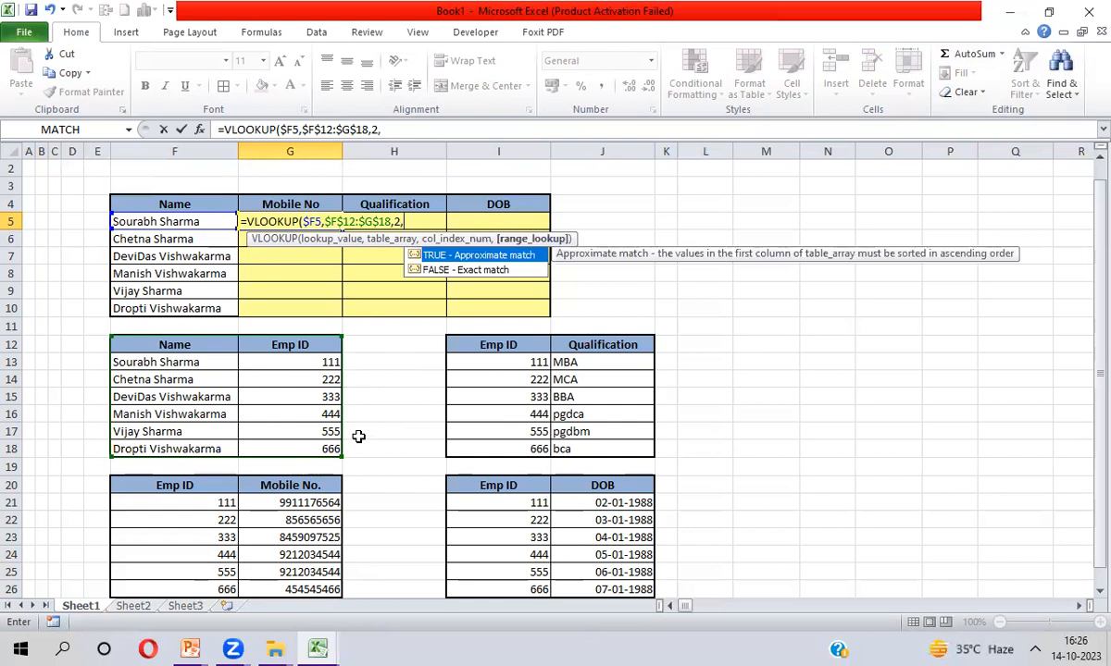
pyautogui.write('0)')
pyautogui.press('Return')
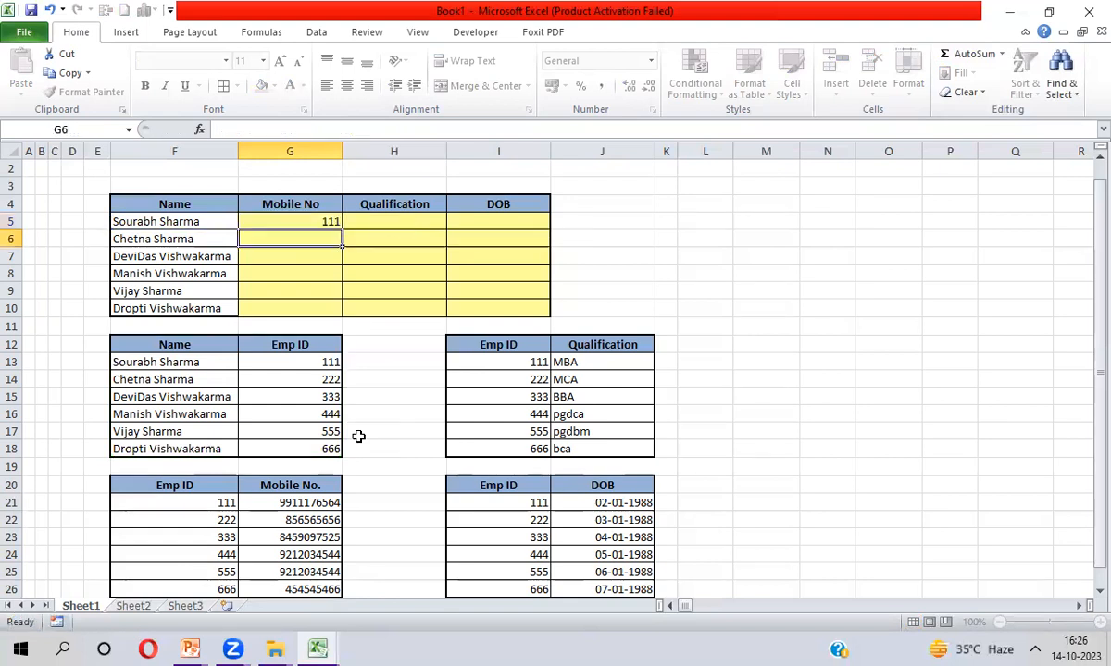
# Fill the G5 formula down to G10, showing Emp IDs 111 to 666
pyautogui.press('Up')
pyautogui.hotkey('shift', 'Down')
pyautogui.hotkey('shift', 'Down')
pyautogui.hotkey('shift', 'Down')
pyautogui.hotkey('shift', 'Down')
pyautogui.hotkey('shift', 'Down')
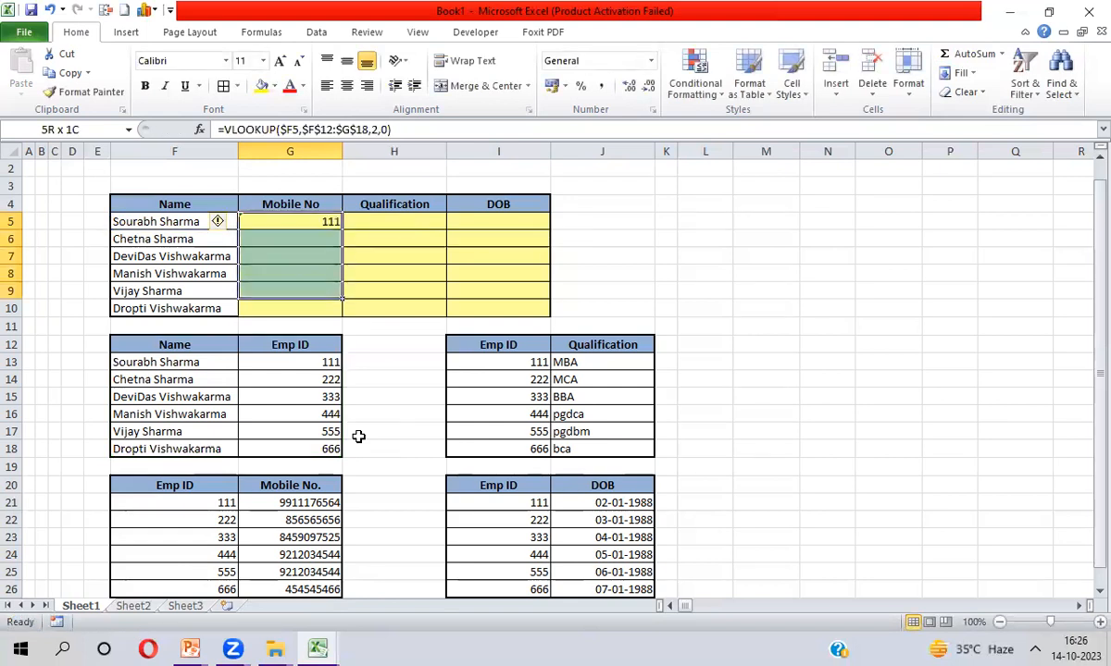
pyautogui.hotkey('ctrl', 'd')
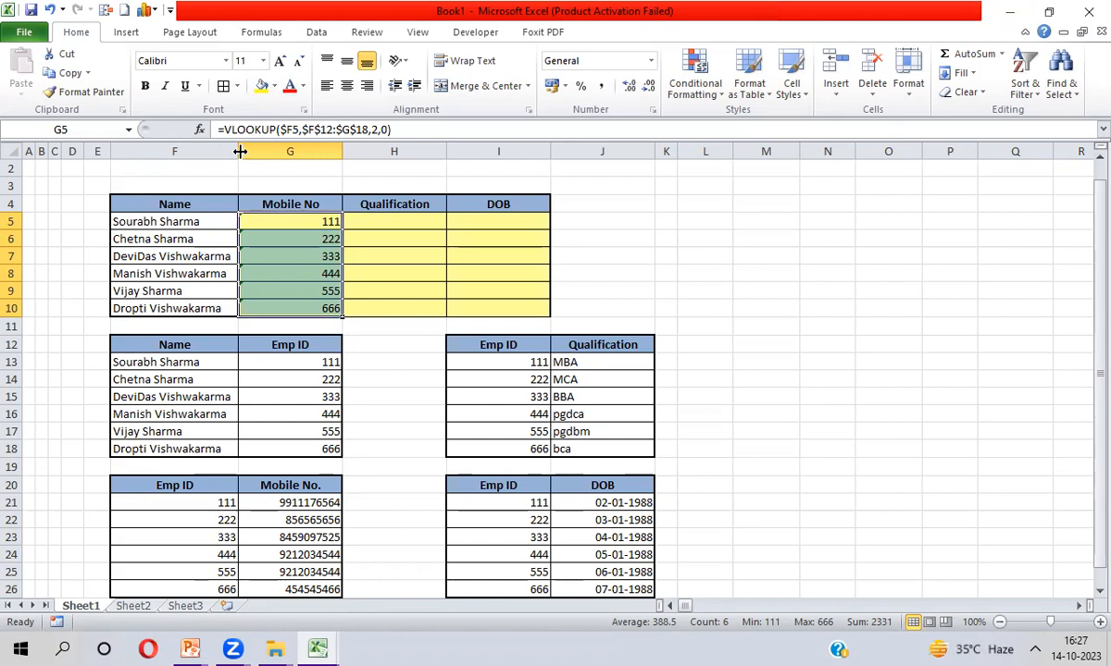
# Wrap the existing Emp ID lookup in G5 inside a new outer VLOOKUP
pyautogui.click(223, 129)
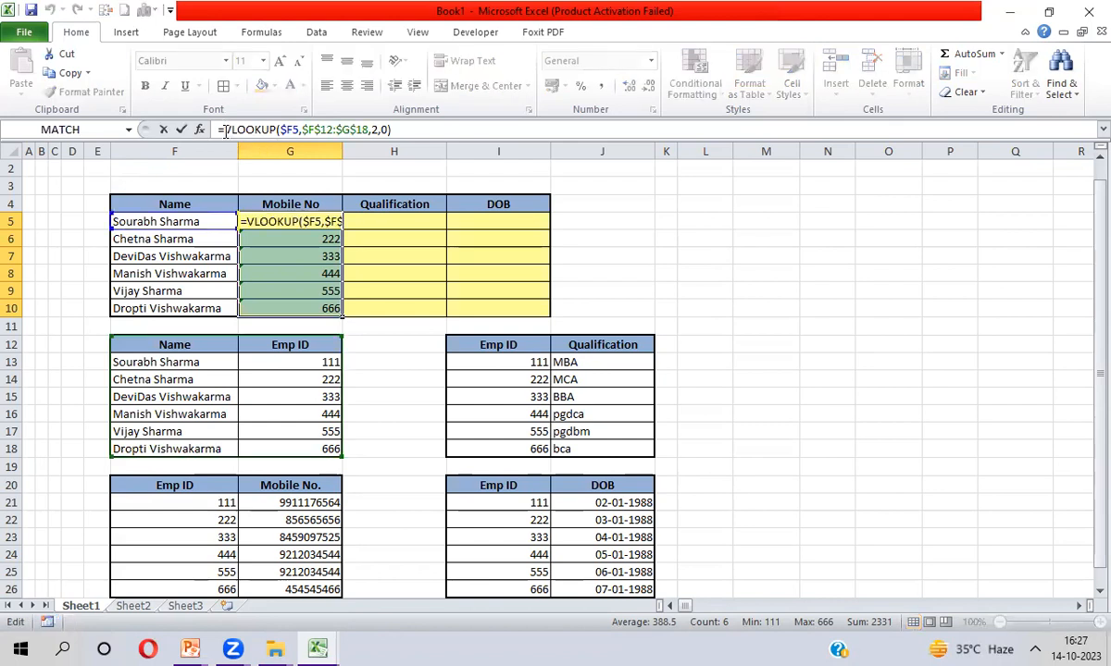
pyautogui.write('vl')
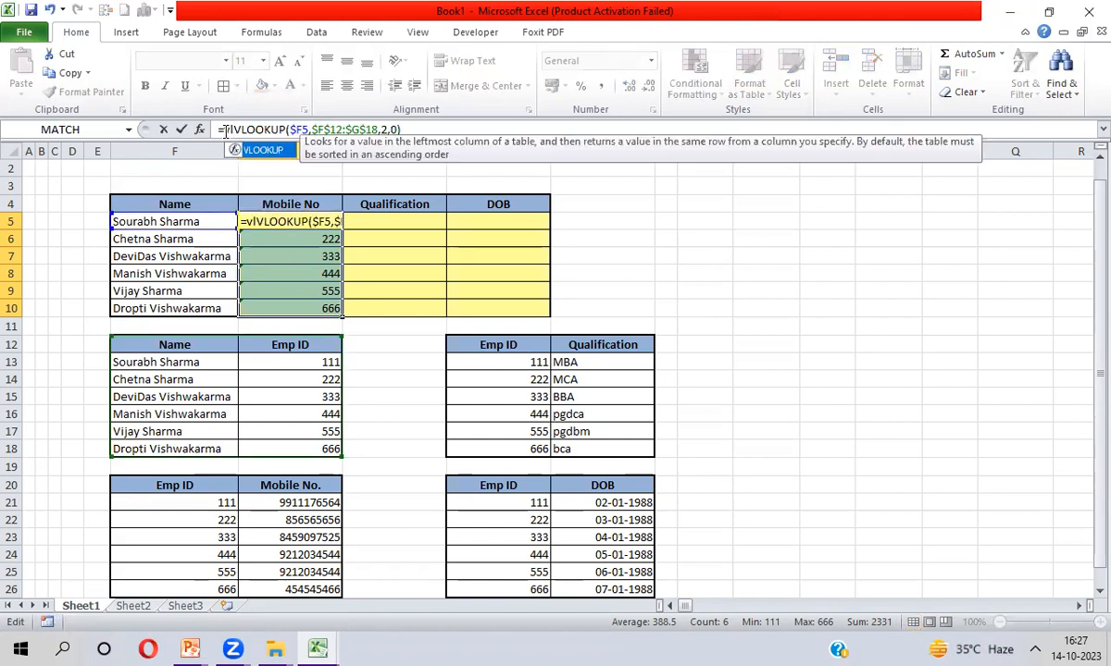
pyautogui.press('Tab')
pyautogui.moveTo(281, 129); pyautogui.dragTo(451, 130)
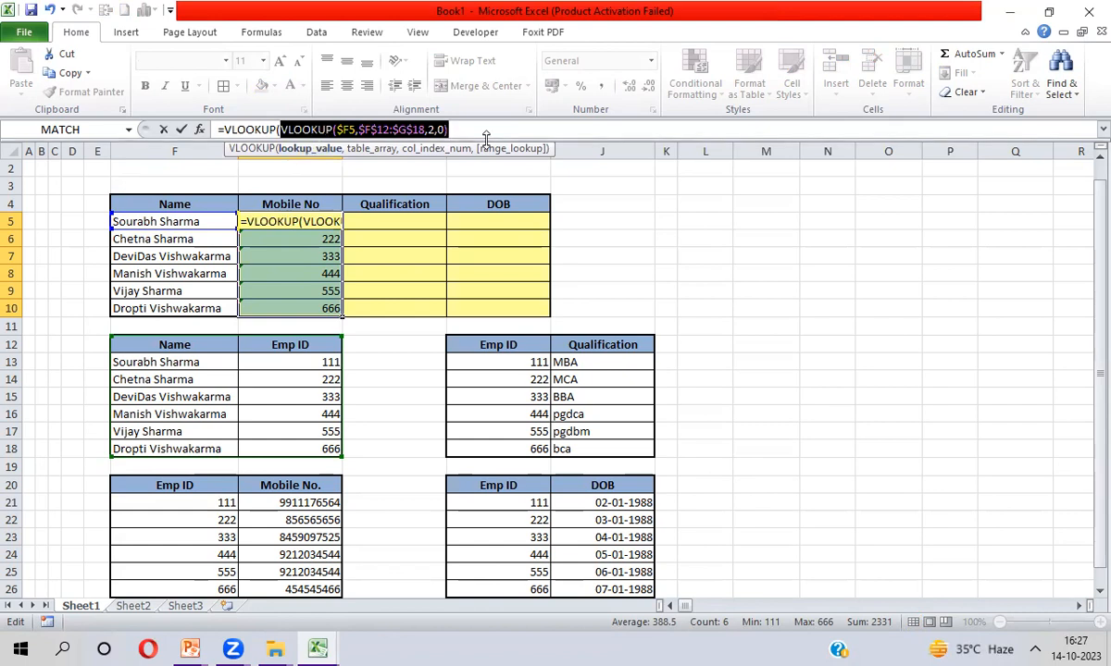
pyautogui.click(463, 129)
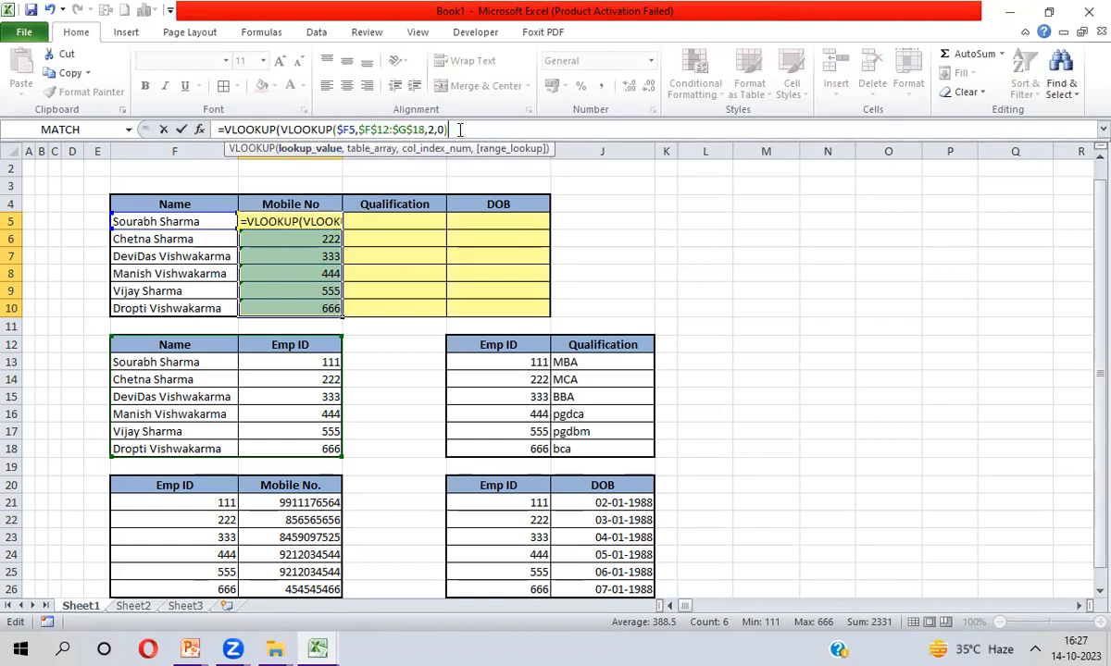
pyautogui.doubleClick(247, 129)
pyautogui.moveTo(279, 129); pyautogui.dragTo(450, 130)
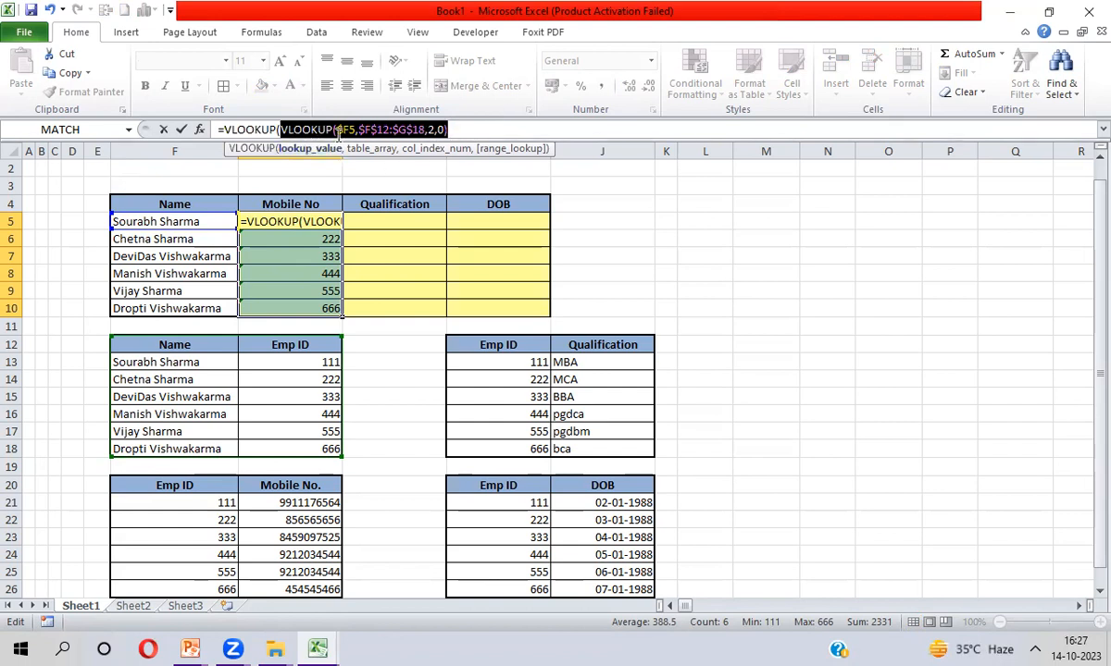
pyautogui.click(470, 130)
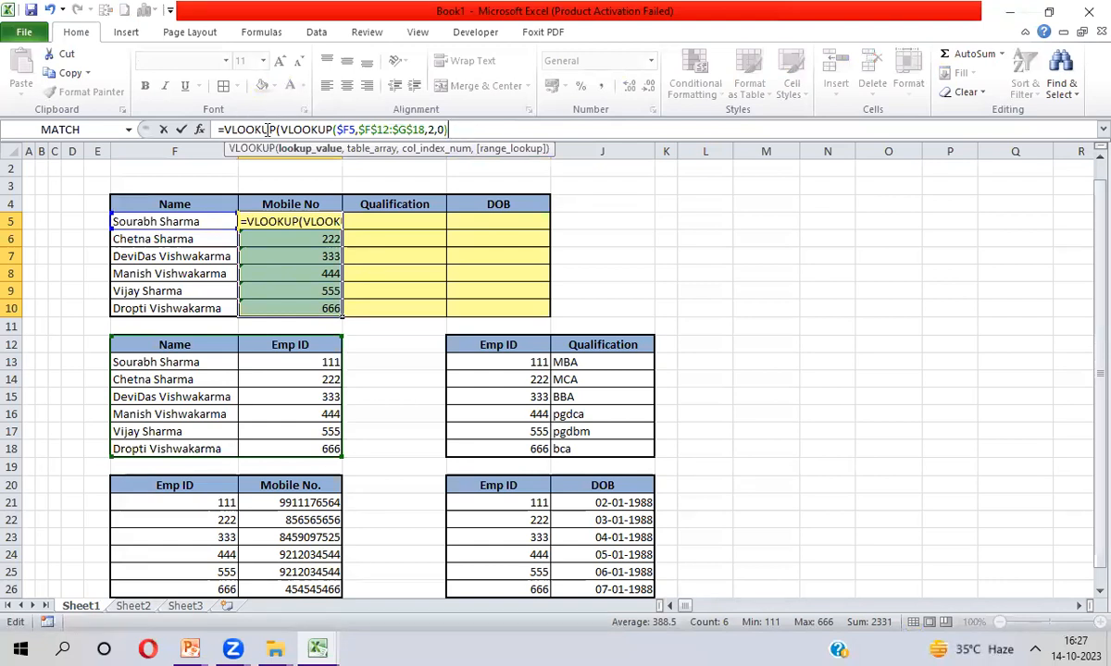
# Complete the outer lookup on $F$20:$G$26, column 2, exact match, and fill down to G10
pyautogui.write(',')
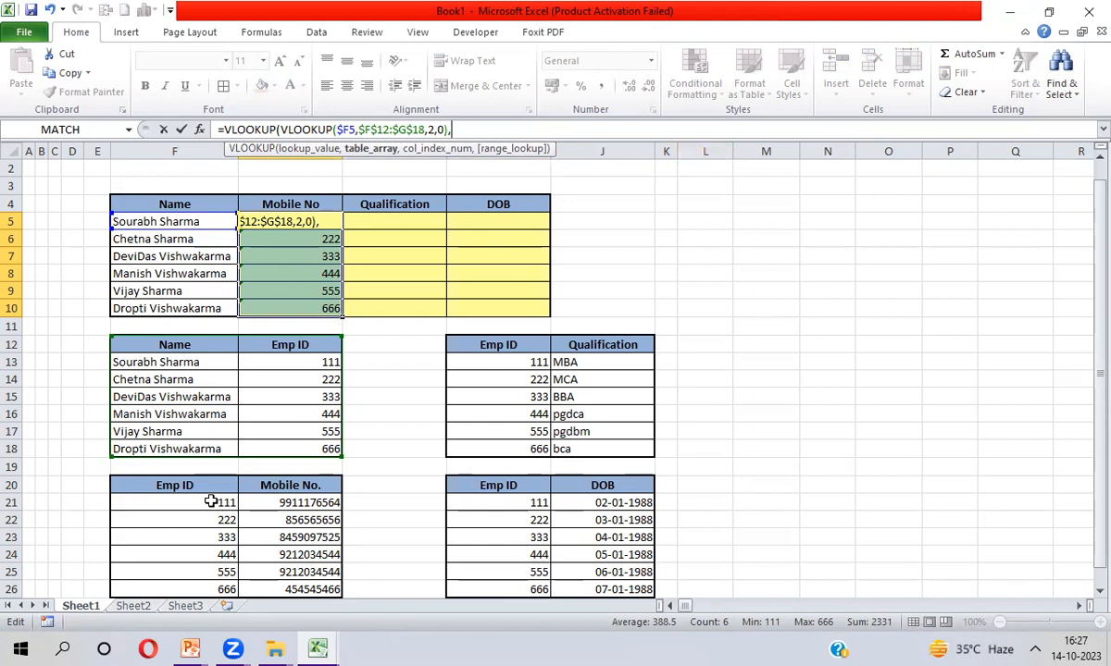
pyautogui.moveTo(209, 488); pyautogui.dragTo(211, 497)
pyautogui.hotkey('ctrl', 'shift', 'Down')
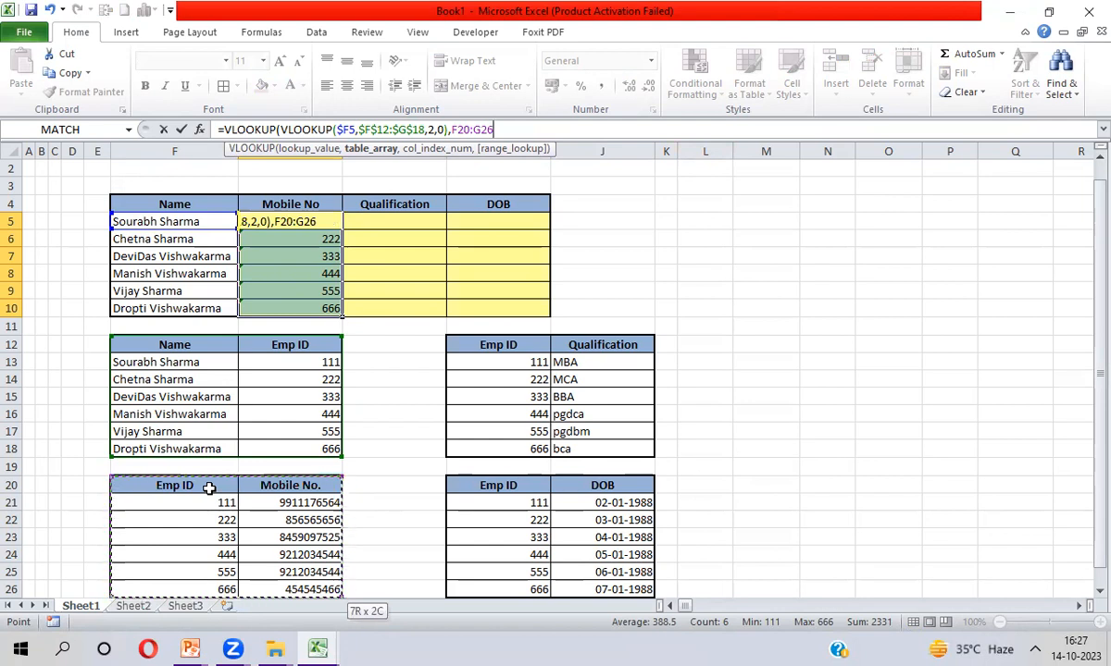
pyautogui.press('F4')
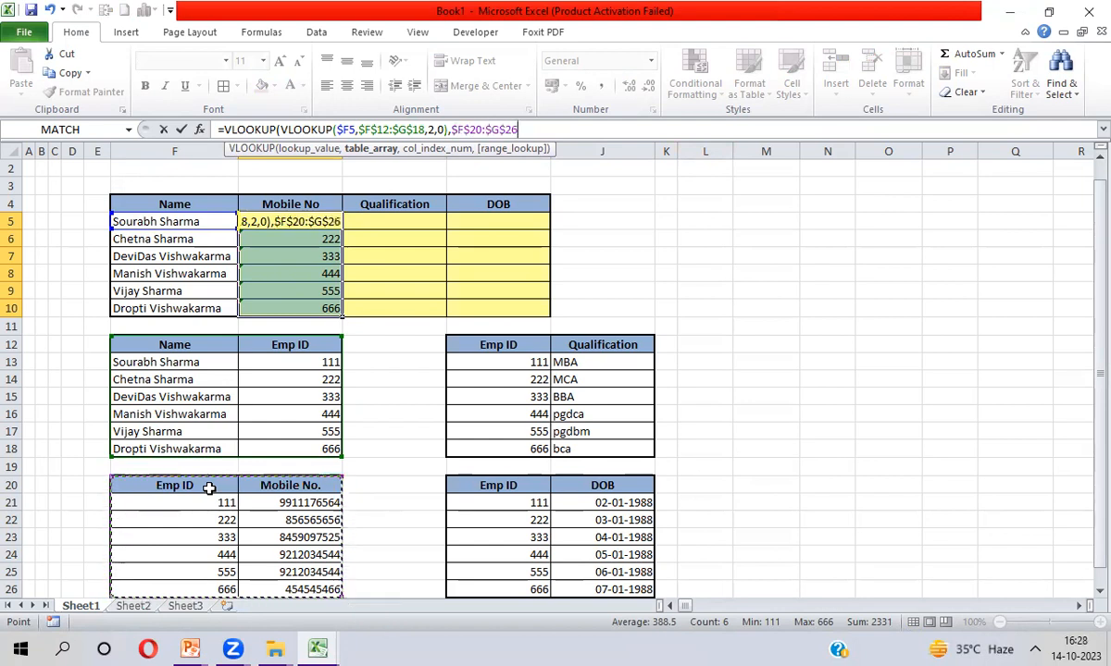
pyautogui.write(',')
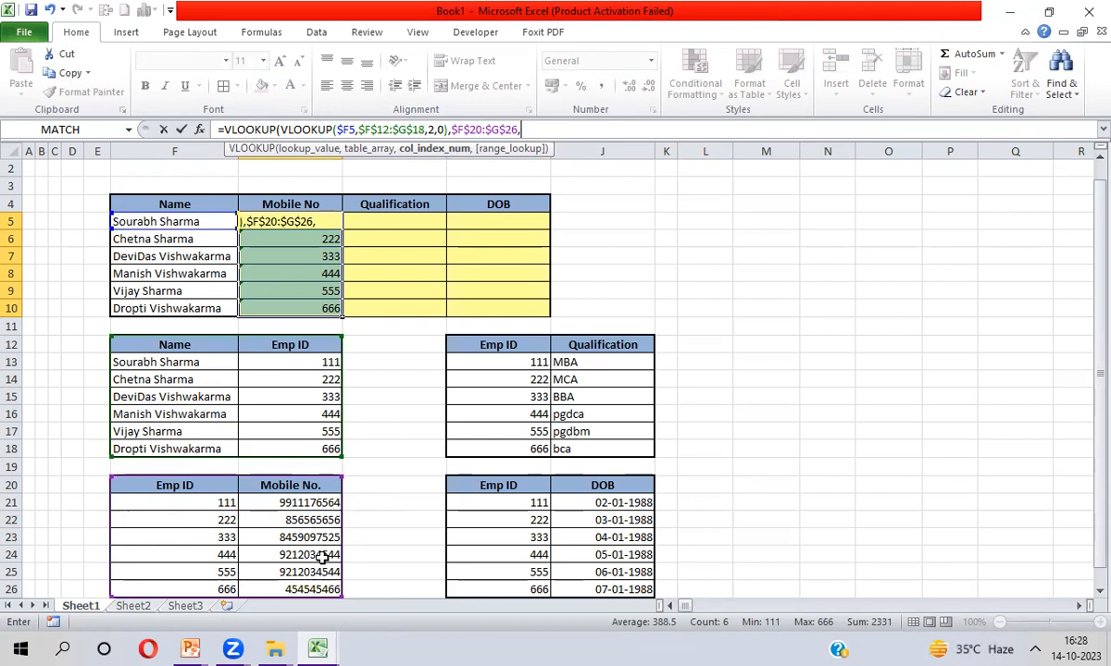
pyautogui.write('2,0)')
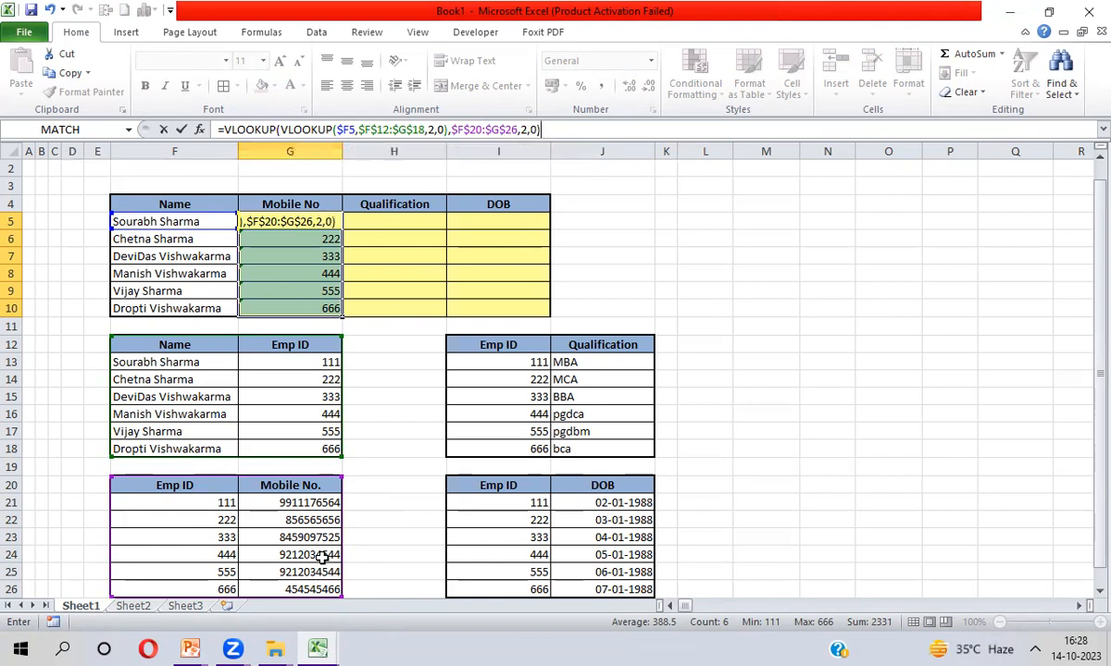
pyautogui.press('Return')
pyautogui.hotkey('ctrl', 'd')
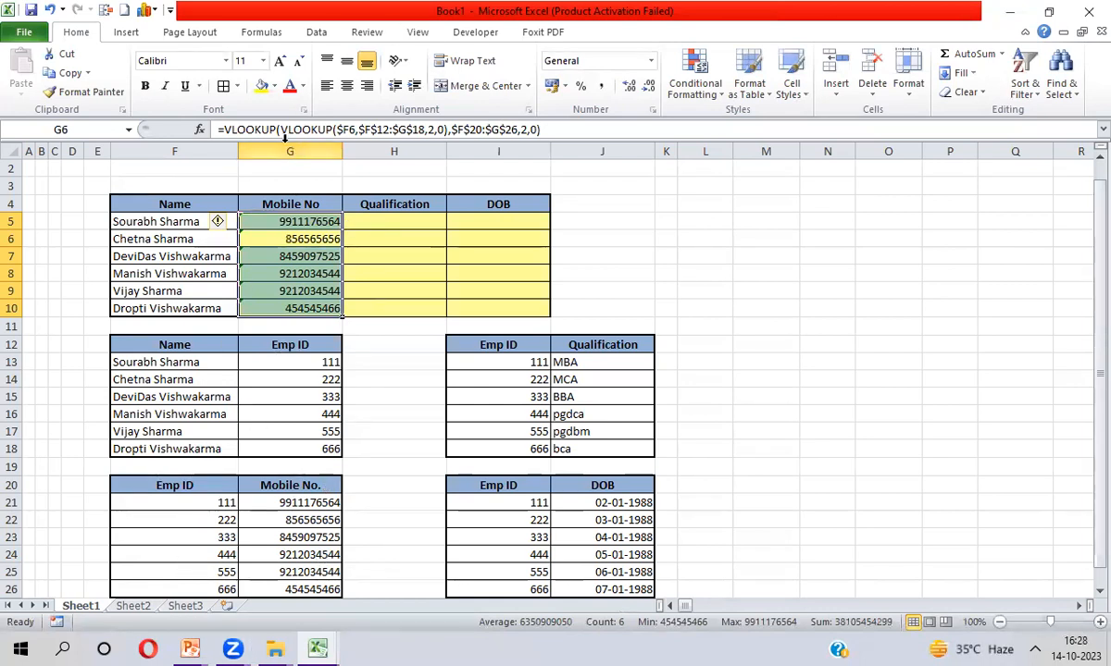
pyautogui.moveTo(281, 129); pyautogui.dragTo(448, 129)
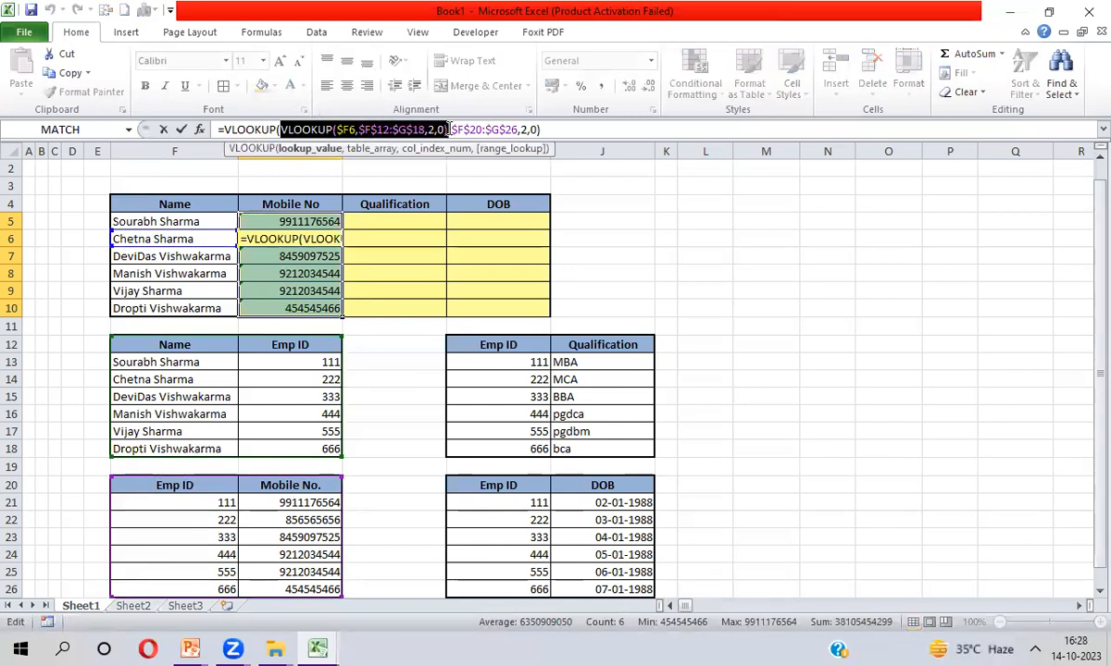
pyautogui.click(523, 129)
pyautogui.doubleClick(522, 130)
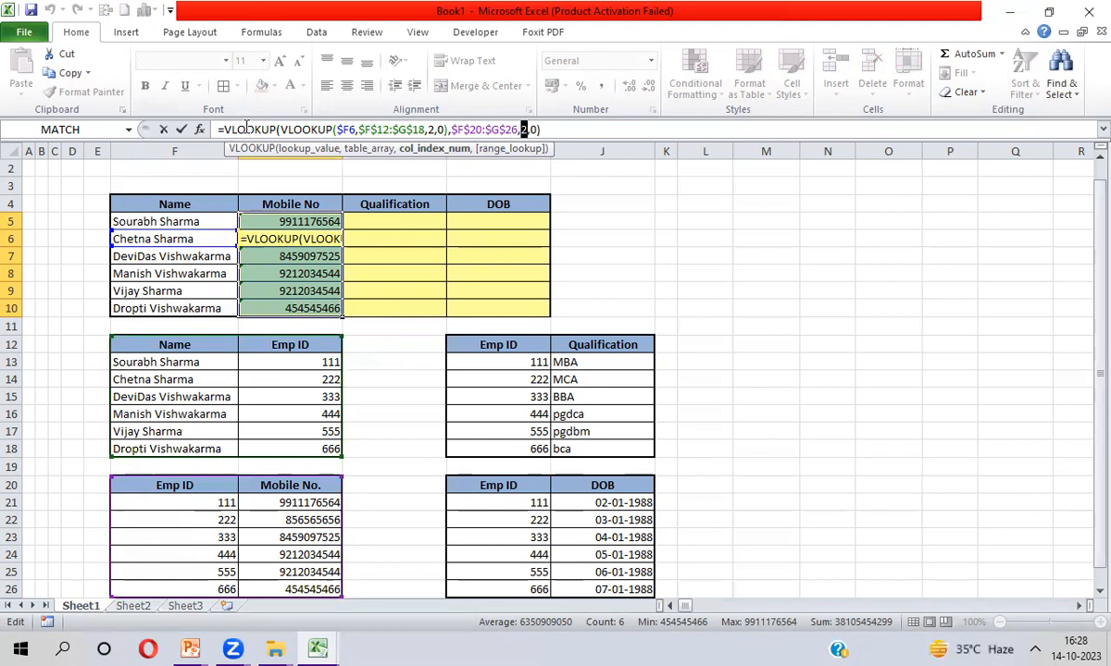
pyautogui.press('Return')
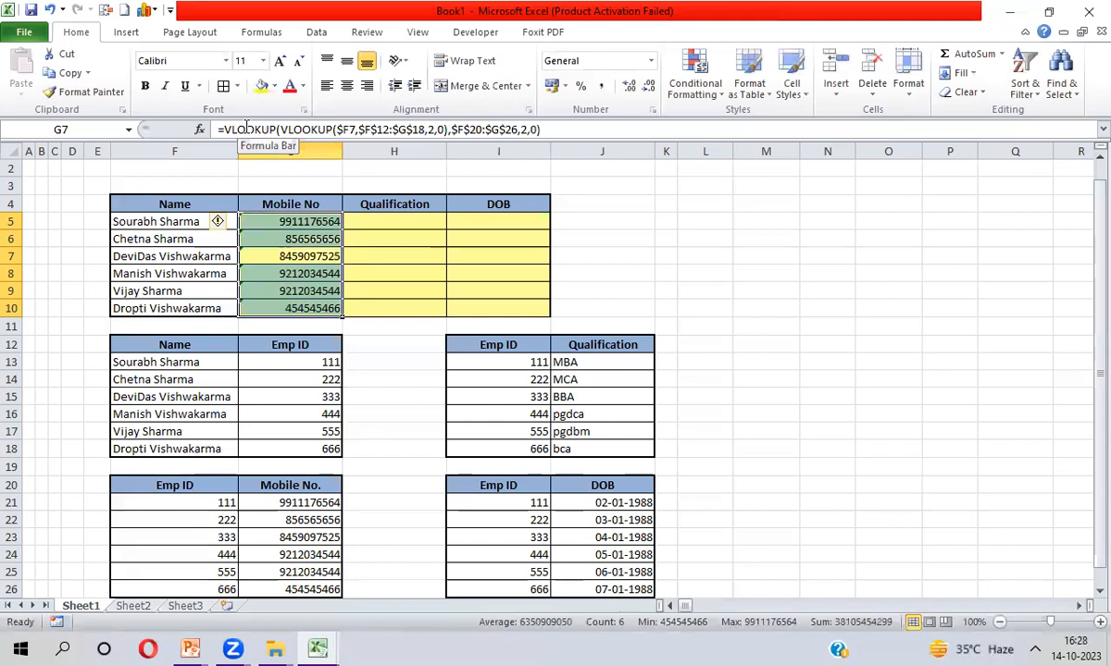
# Enter =VLOOKUP($F5,$F$12:$G$18,2,0) in H5
pyautogui.press('Right')
pyautogui.press('Up')
pyautogui.press('Up')
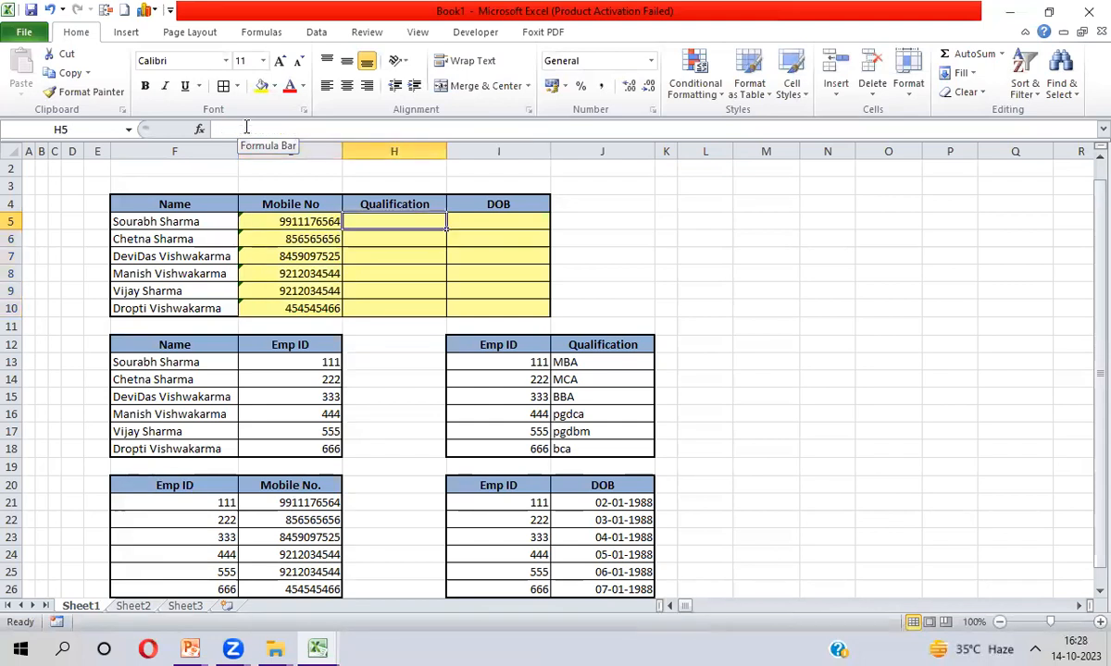
pyautogui.write('=vl')
pyautogui.press('Tab')
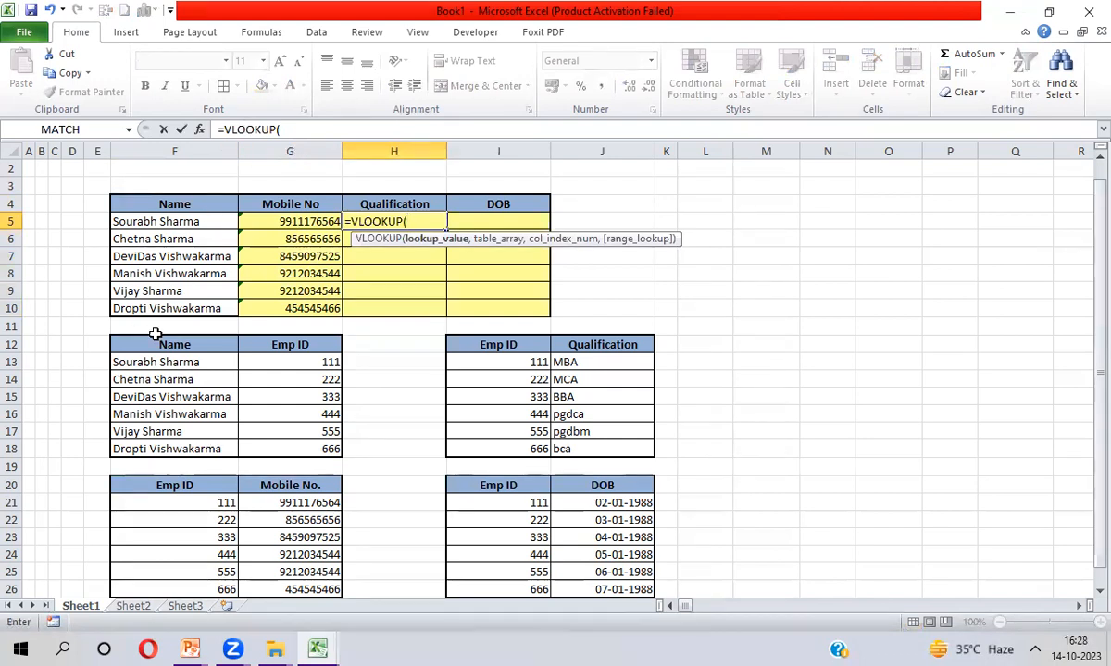
pyautogui.press('Left')
pyautogui.press('Left')
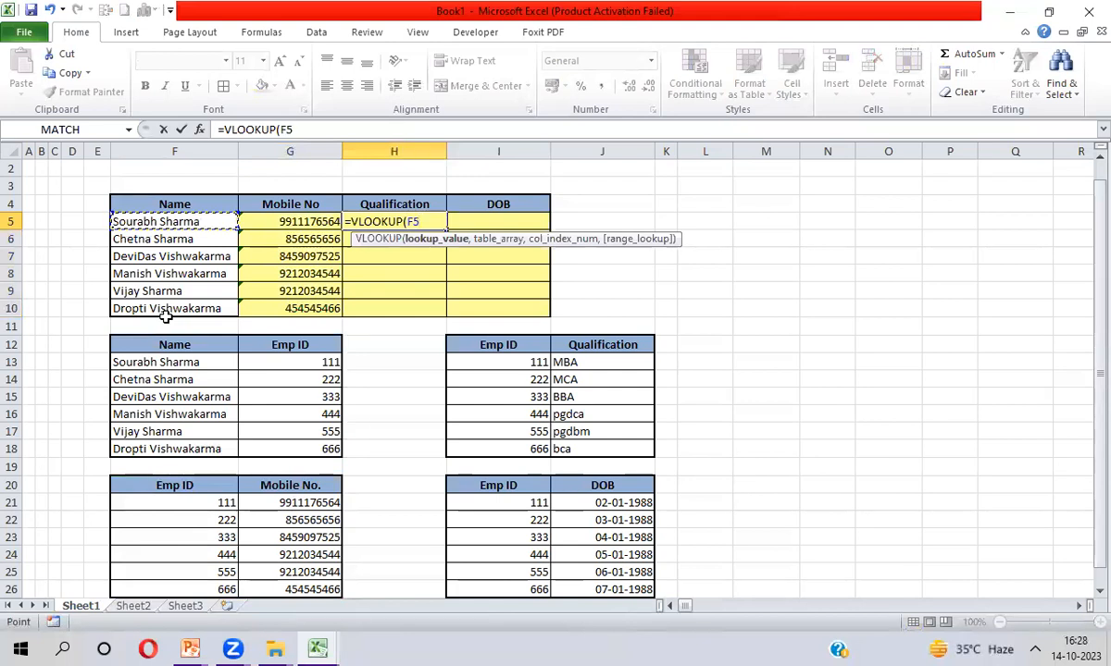
pyautogui.press('F4')
pyautogui.press('F4')
pyautogui.press('F4')
pyautogui.write(',')
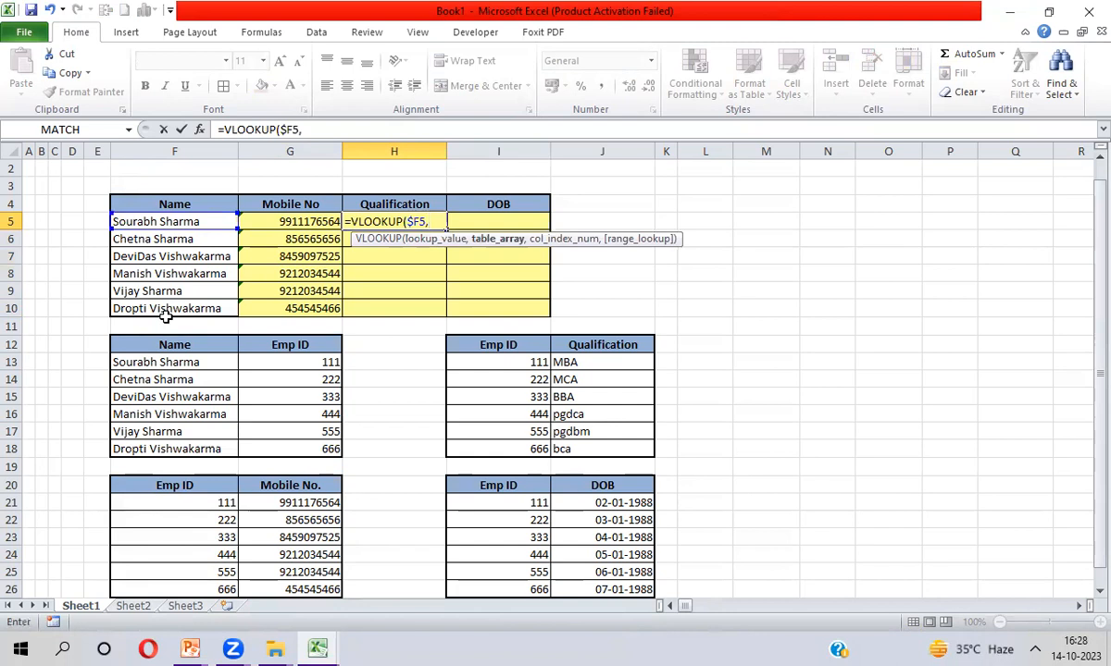
pyautogui.click(146, 344)
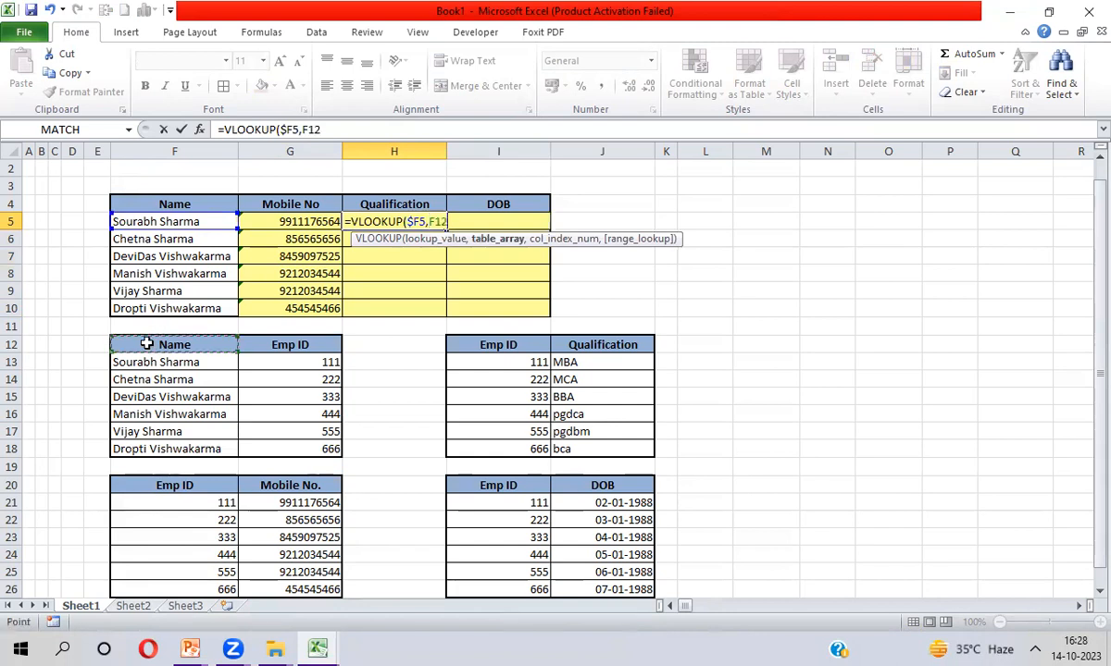
pyautogui.hotkey('shift', 'Right')
pyautogui.hotkey('ctrl', 'shift', 'Down')
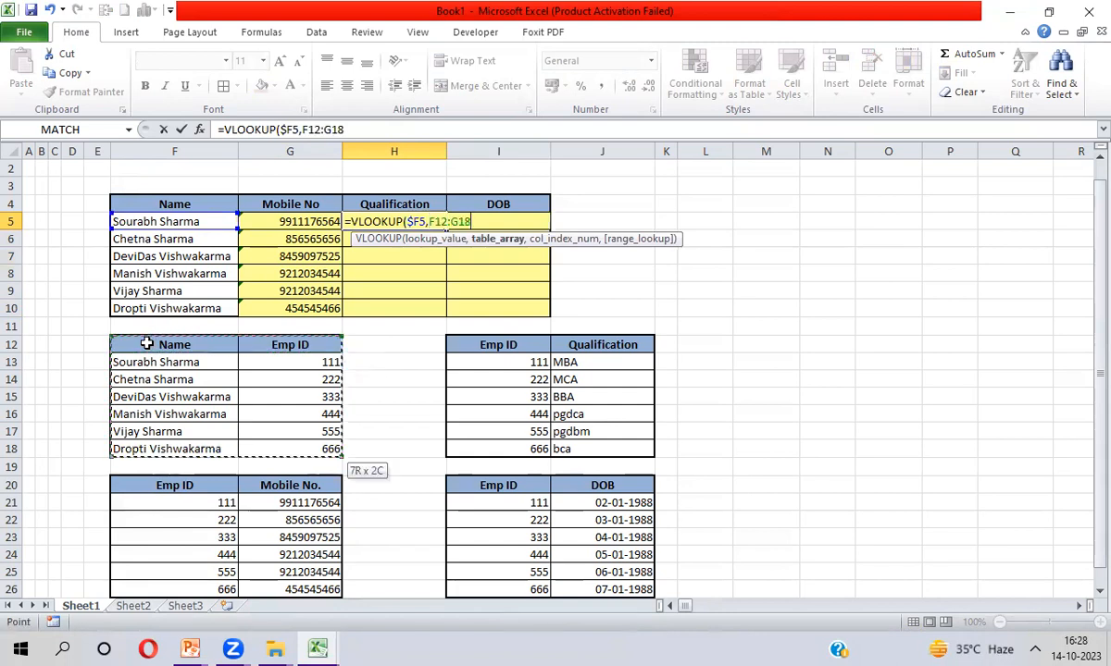
pyautogui.press('F4')
pyautogui.write(',2,0')
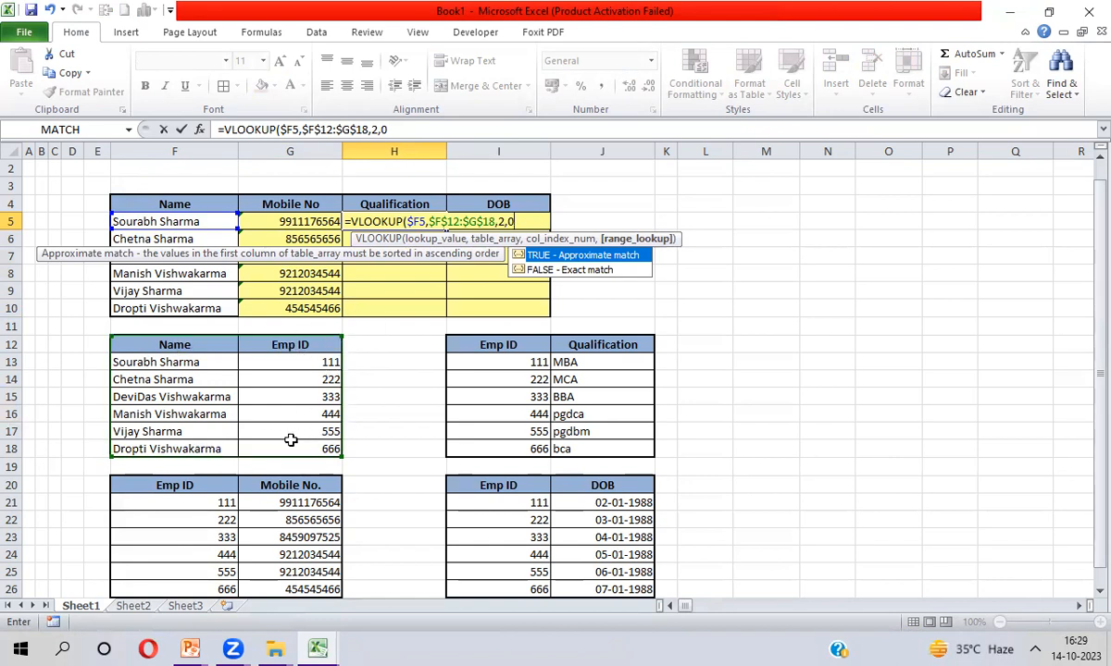
pyautogui.write(')')
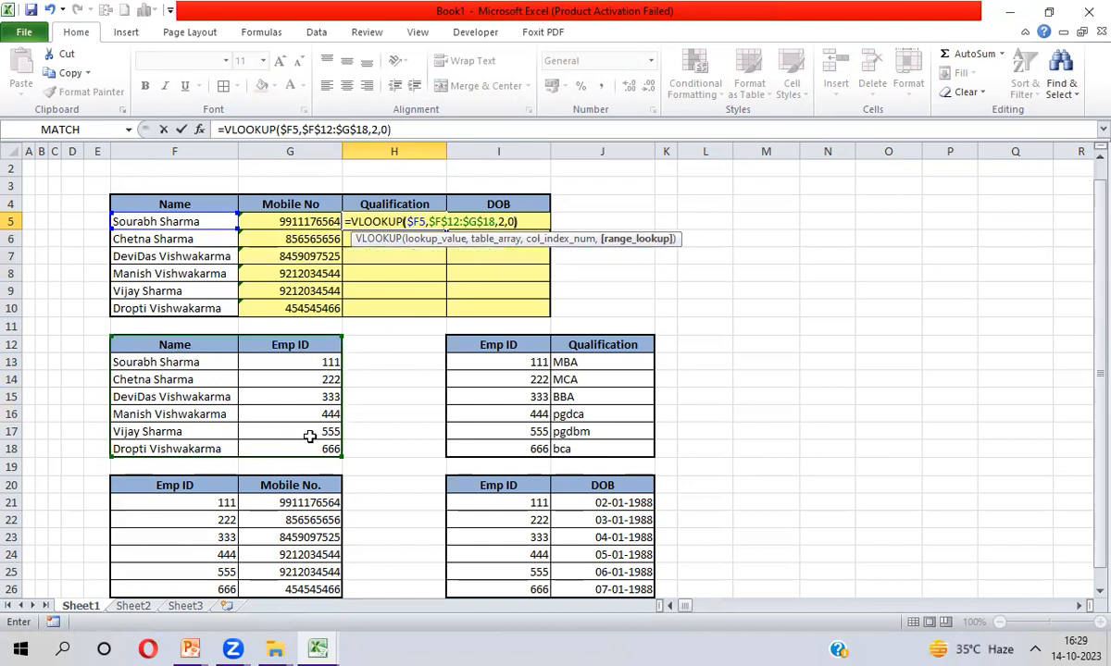
pyautogui.press('Return')
# Fill the H5 formula down through H10, showing Emp IDs 111 to 666
pyautogui.moveTo(394, 221); pyautogui.dragTo(393, 308)
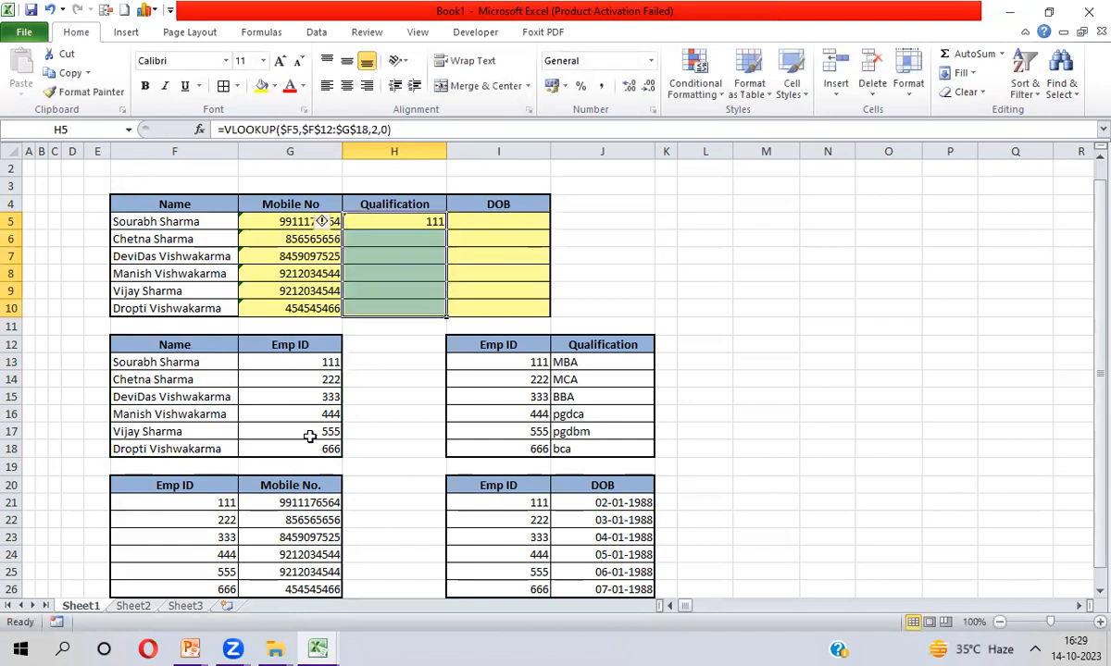
pyautogui.hotkey('ctrl', 'd')
pyautogui.press('Up')
pyautogui.press('Down')
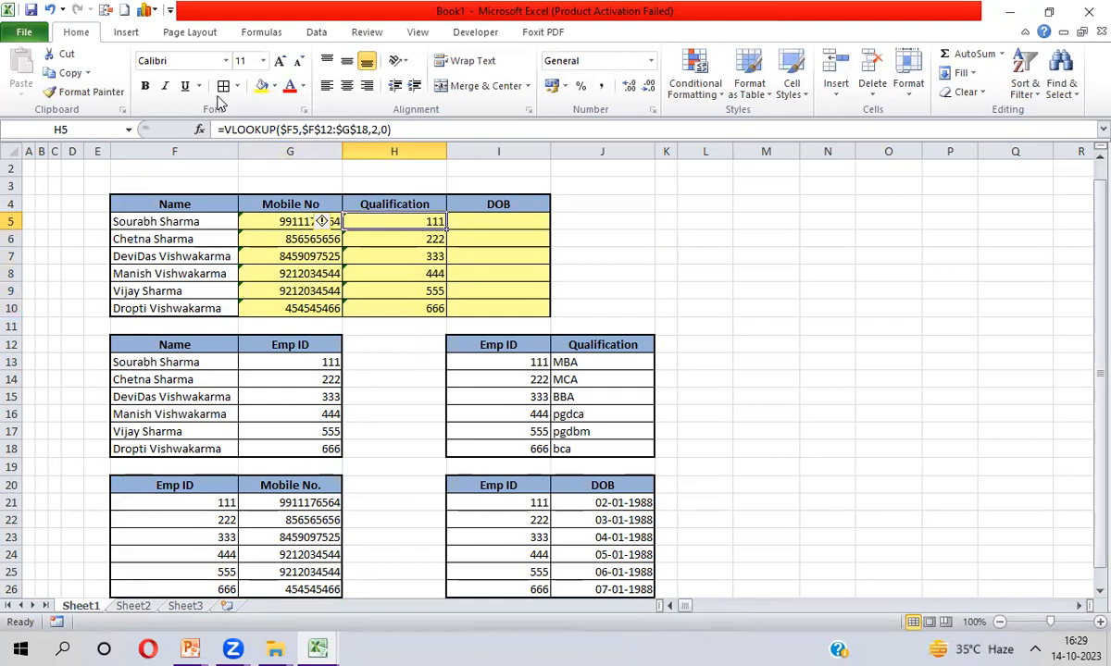
# Wrap H5's Emp ID lookup in a VLOOKUP on $I$12:$J$18, column 2, exact match
pyautogui.click(230, 130)
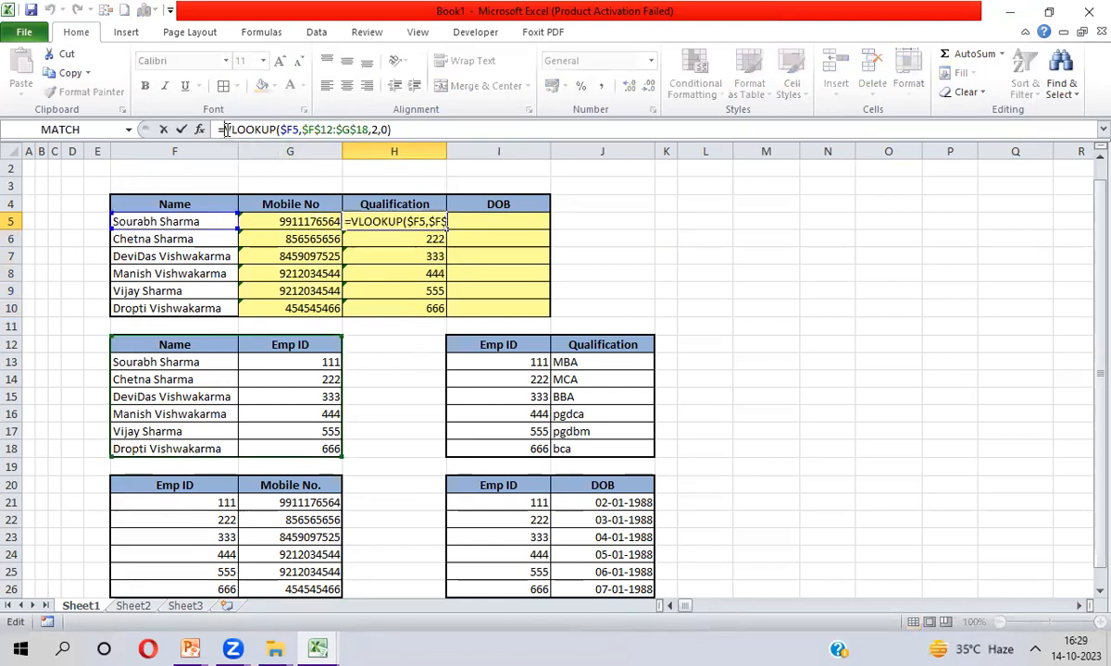
pyautogui.press('Tab')
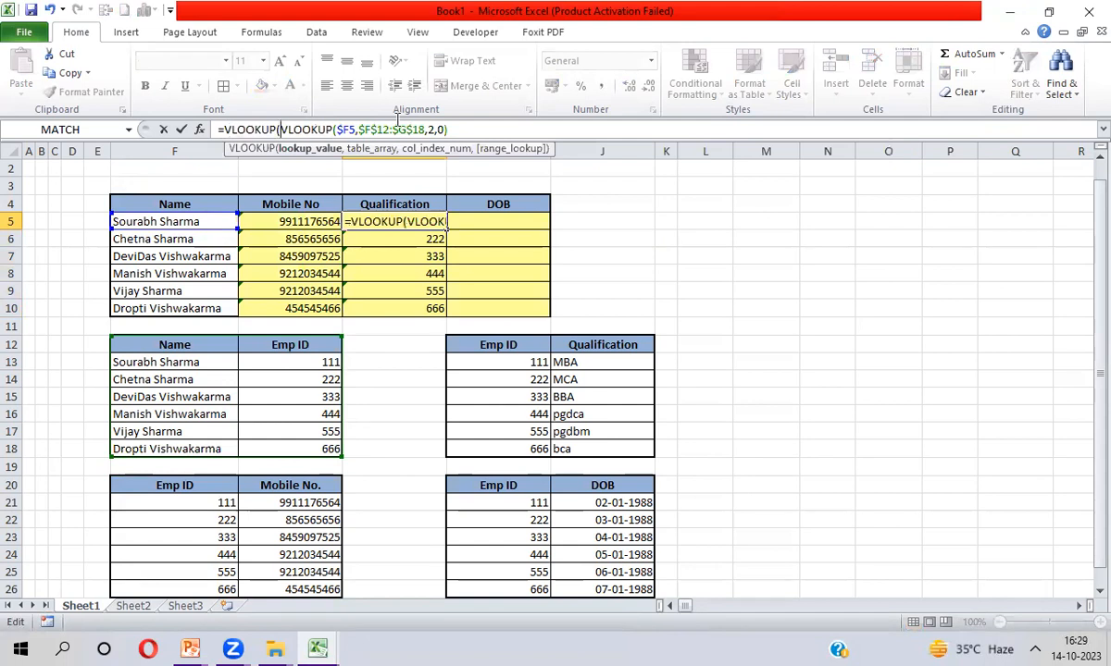
pyautogui.moveTo(282, 129); pyautogui.dragTo(448, 130)
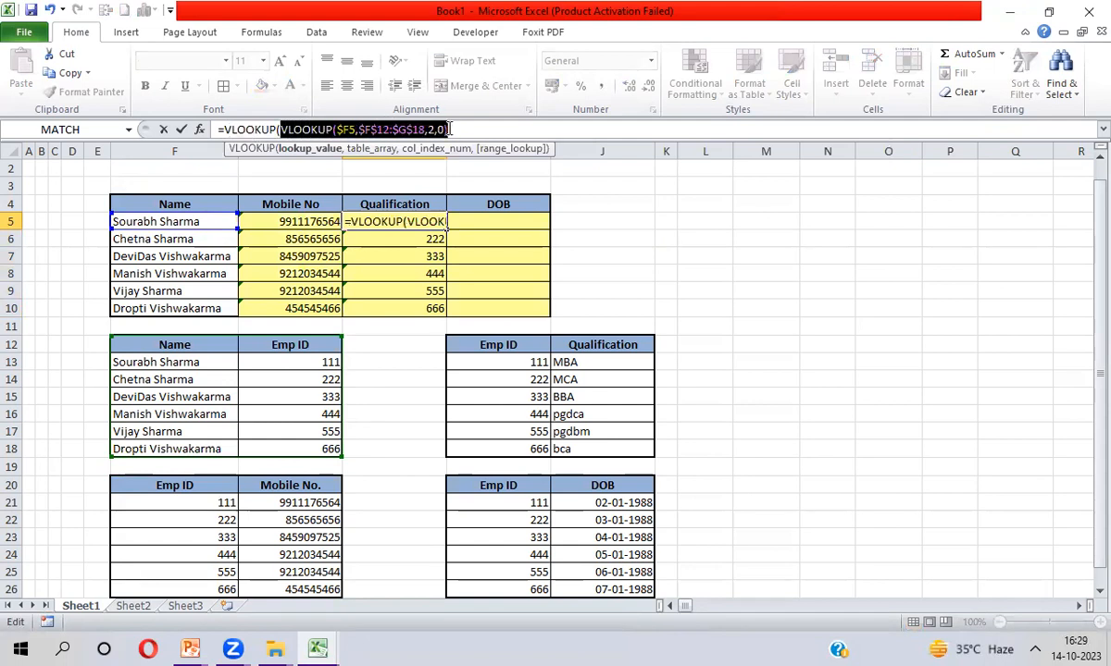
pyautogui.click(450, 130)
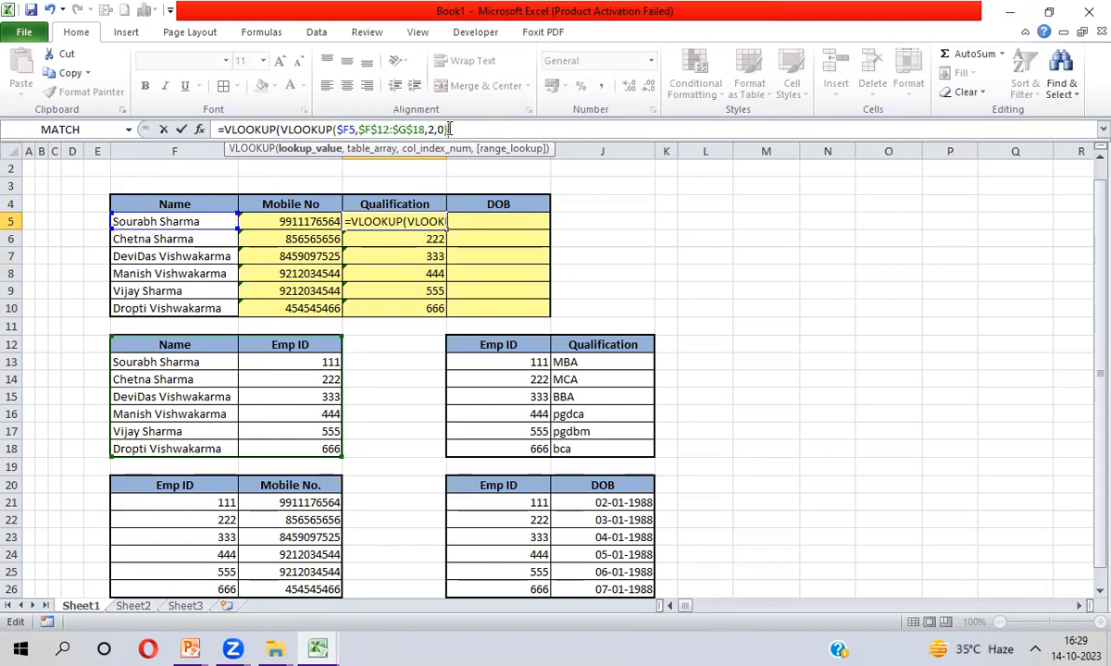
pyautogui.write(',')
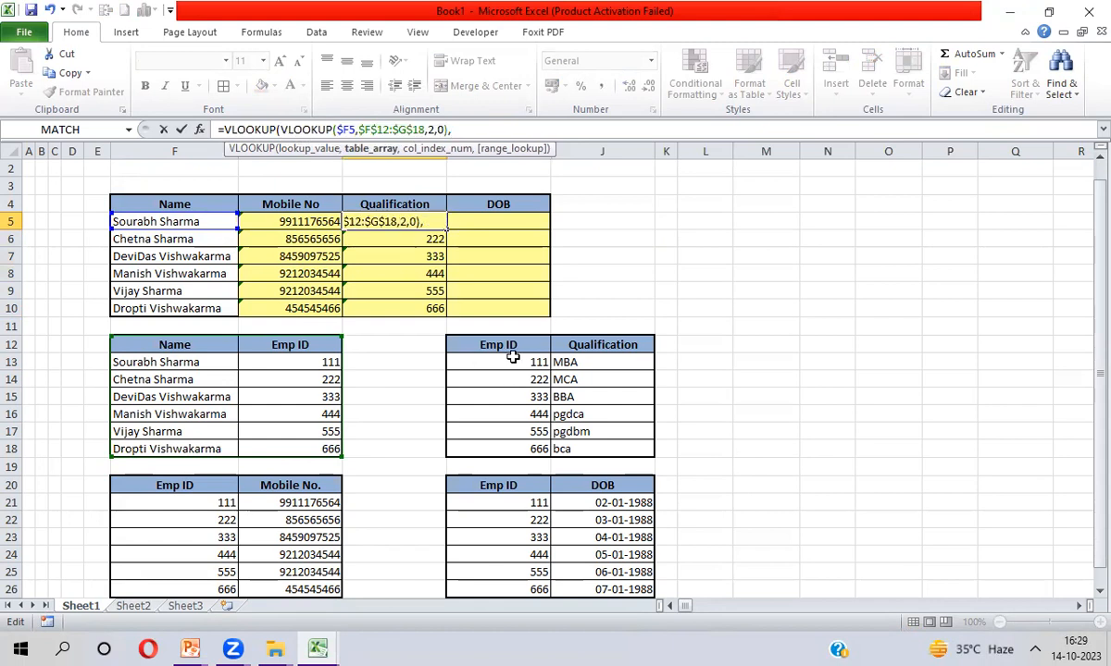
pyautogui.click(510, 344)
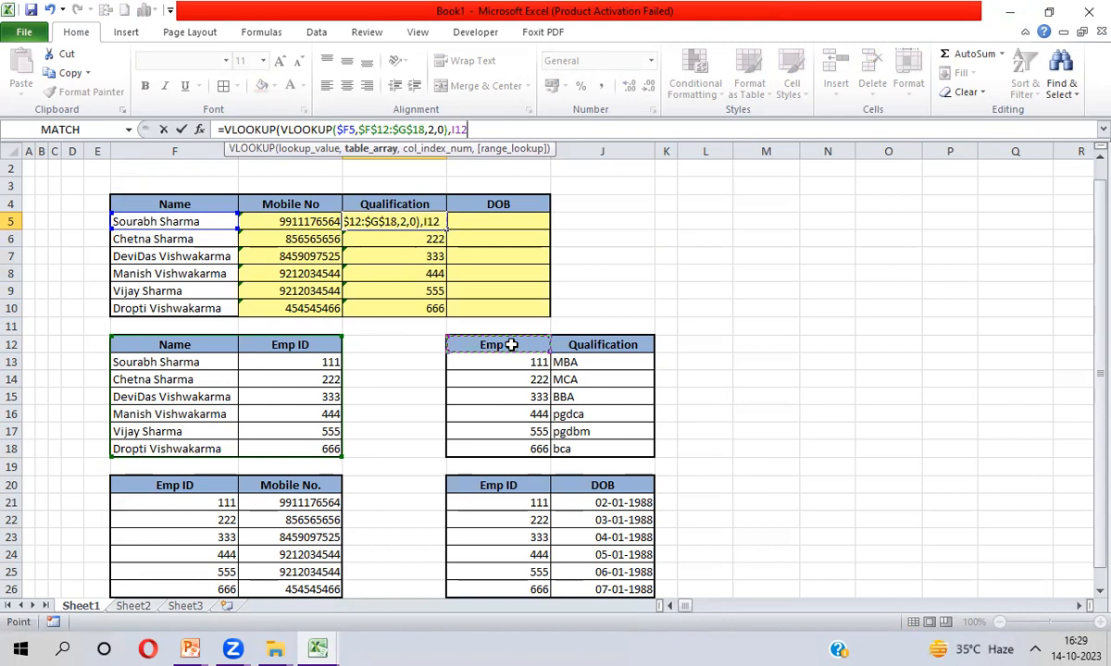
pyautogui.hotkey('shift', 'Right')
pyautogui.hotkey('ctrl', 'shift', 'Down')
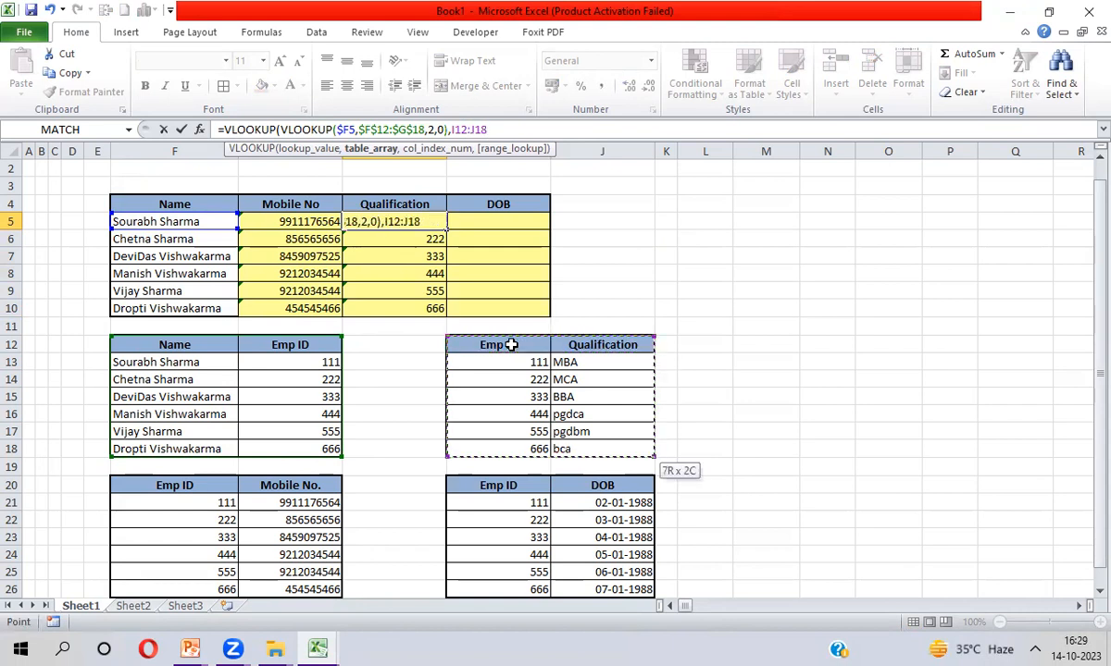
pyautogui.press('F4')
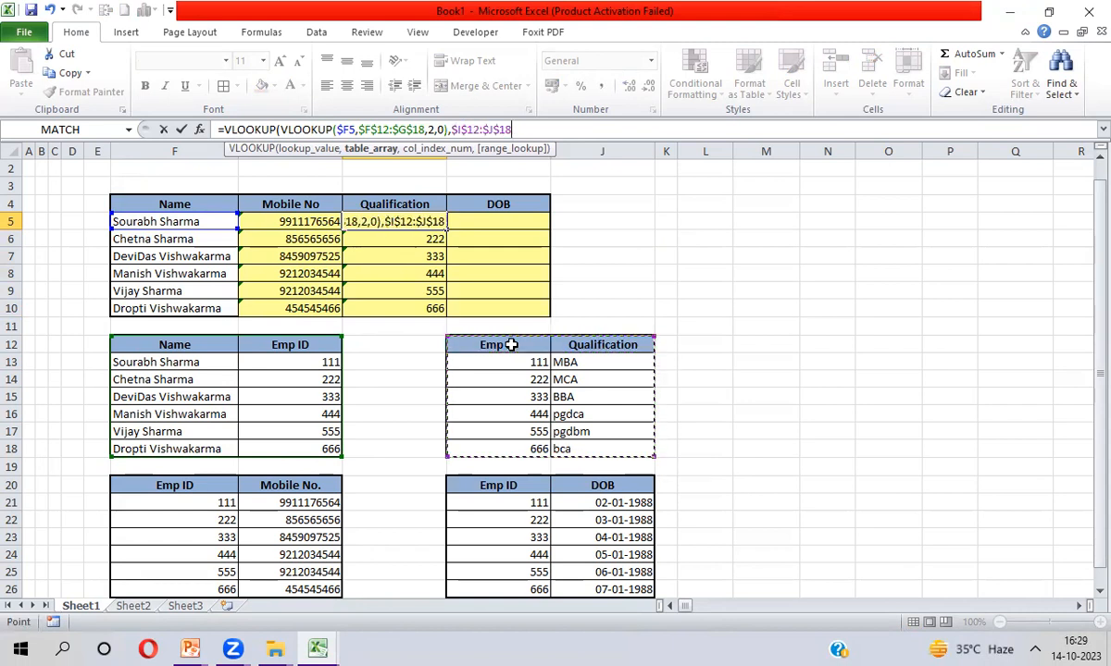
pyautogui.write(',2')
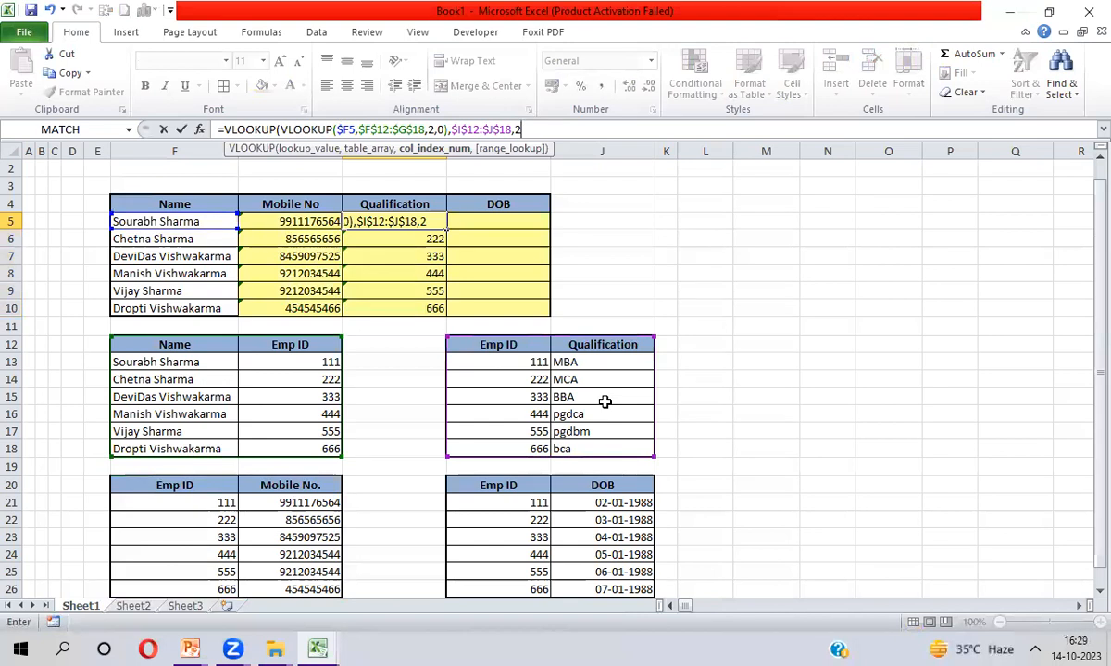
pyautogui.write(',0)')
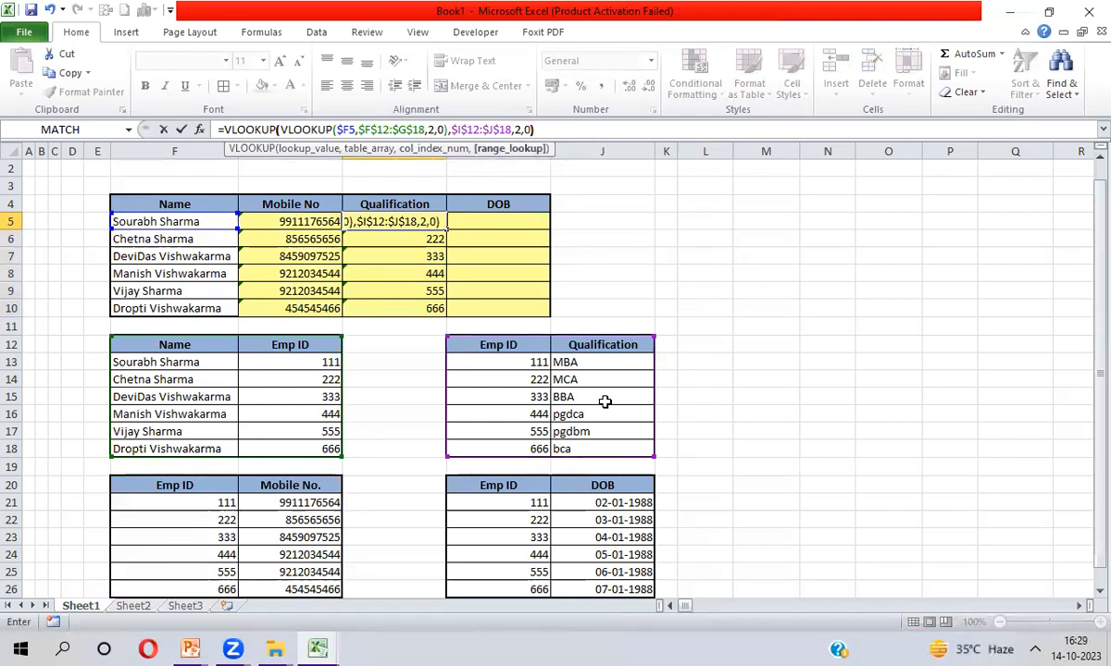
pyautogui.press('Return')
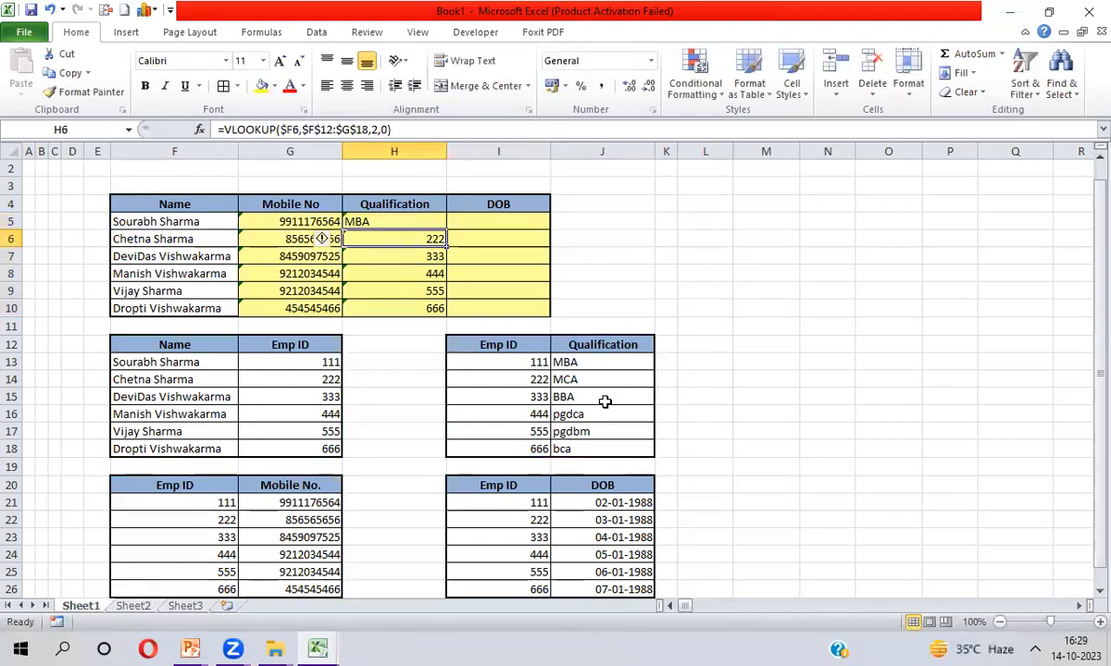
# Fill the qualification formula down to H10, giving MBA, MCA, BBA, pgdca, pgdbm, bca
pyautogui.press('Up')
pyautogui.hotkey('ctrl', 'shift', 'Down')
pyautogui.hotkey('ctrl', 'd')
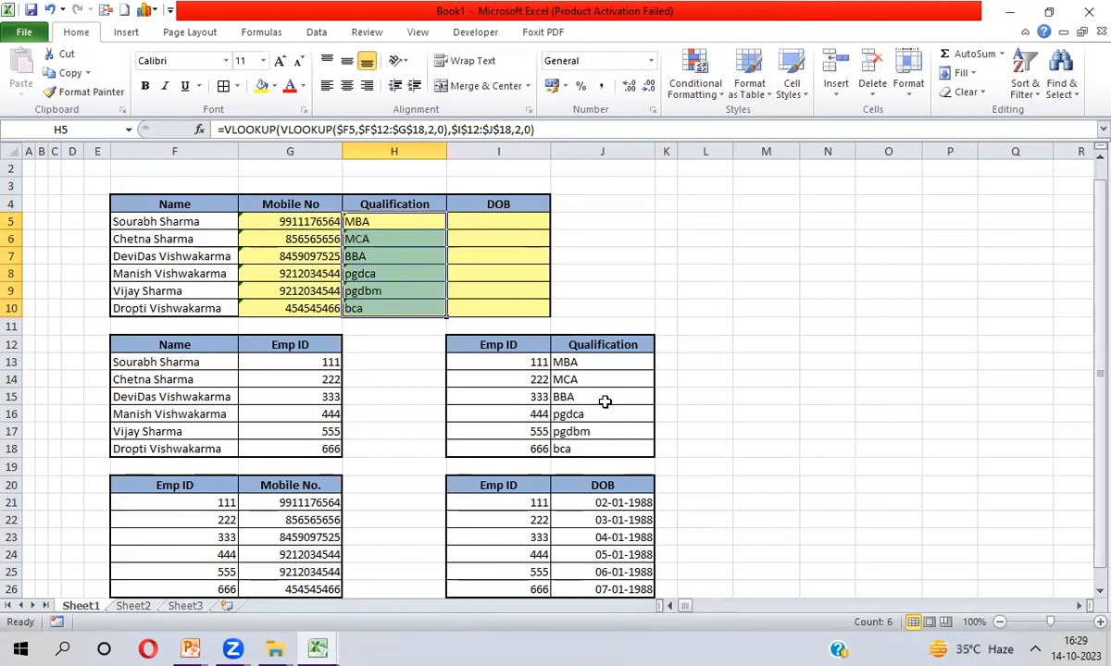
pyautogui.press('Right')
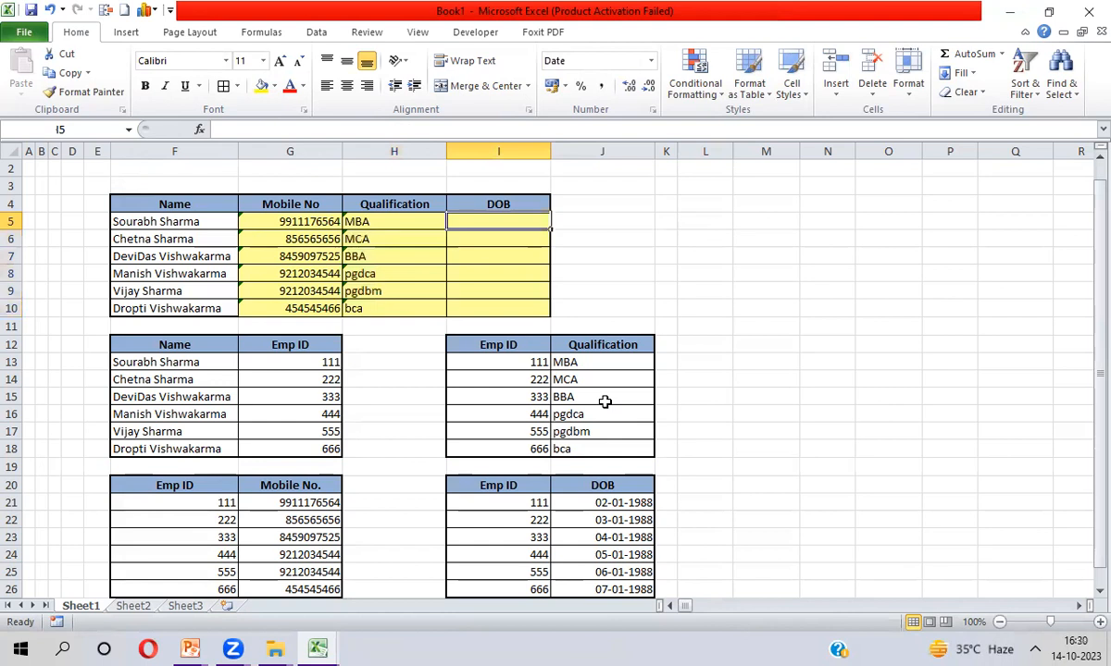
# Enter =VLOOKUP($F5,$F$12:$G$18,2,0) in I5
pyautogui.write('=vl')
pyautogui.press('Tab')
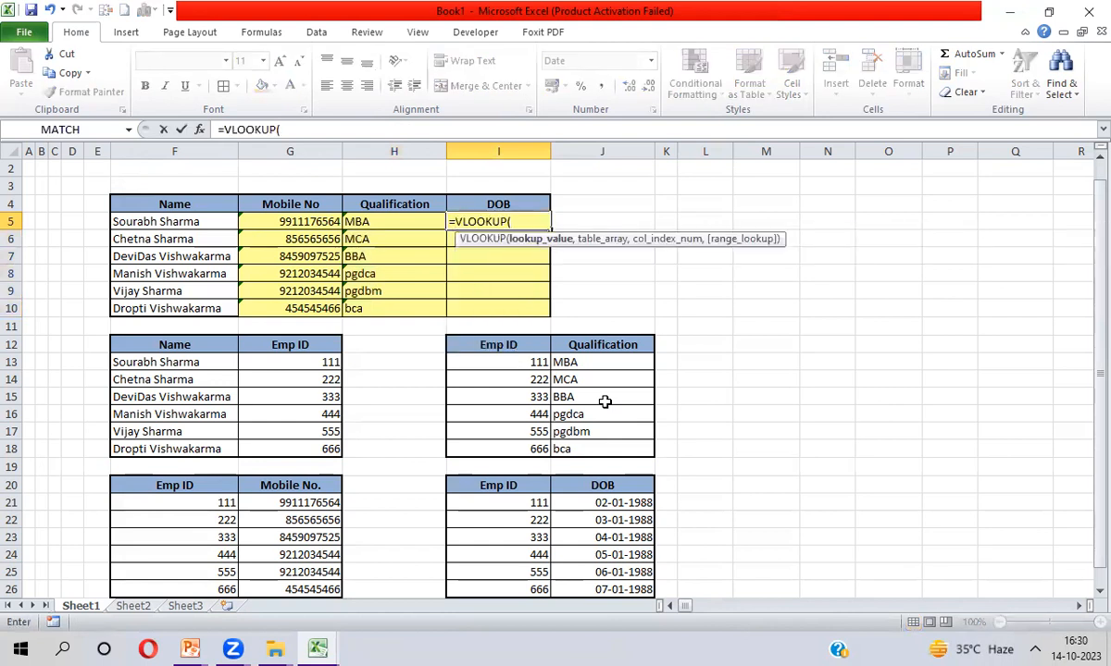
pyautogui.press('Left')
pyautogui.press('Left')
pyautogui.press('Left')
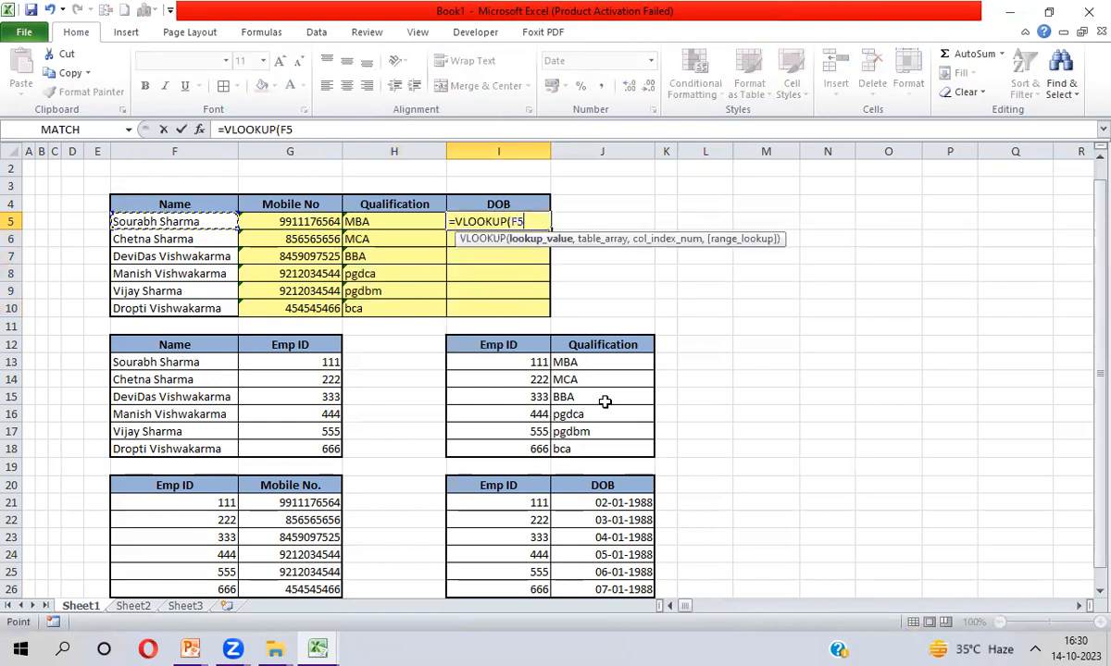
pyautogui.press('F4')
pyautogui.press('F4')
pyautogui.press('F4')
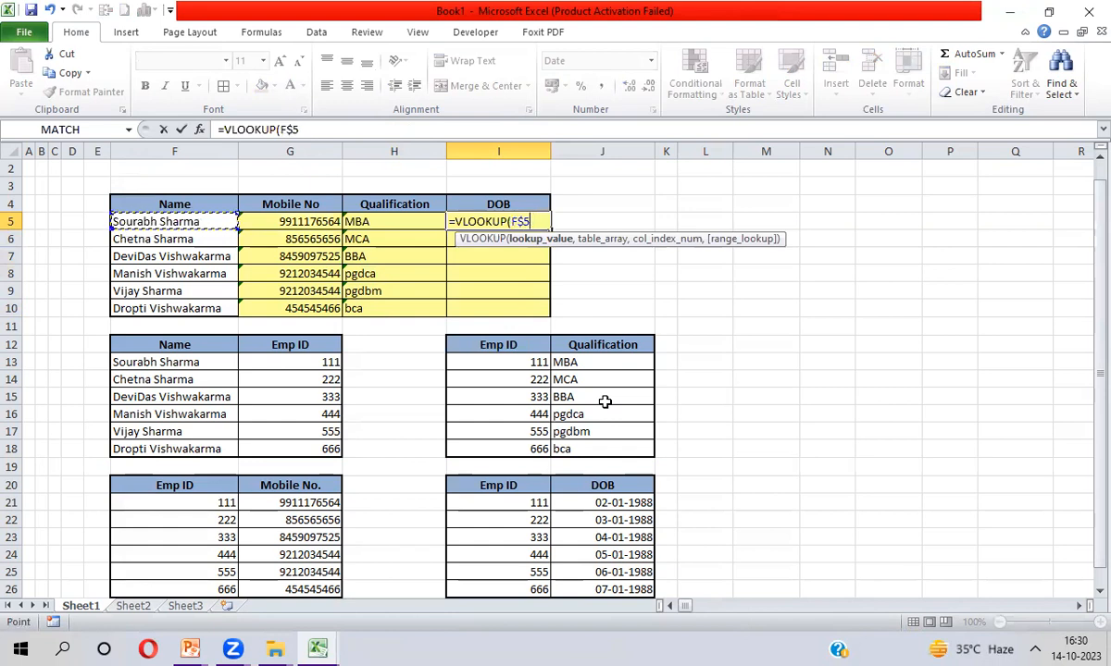
pyautogui.write(',')
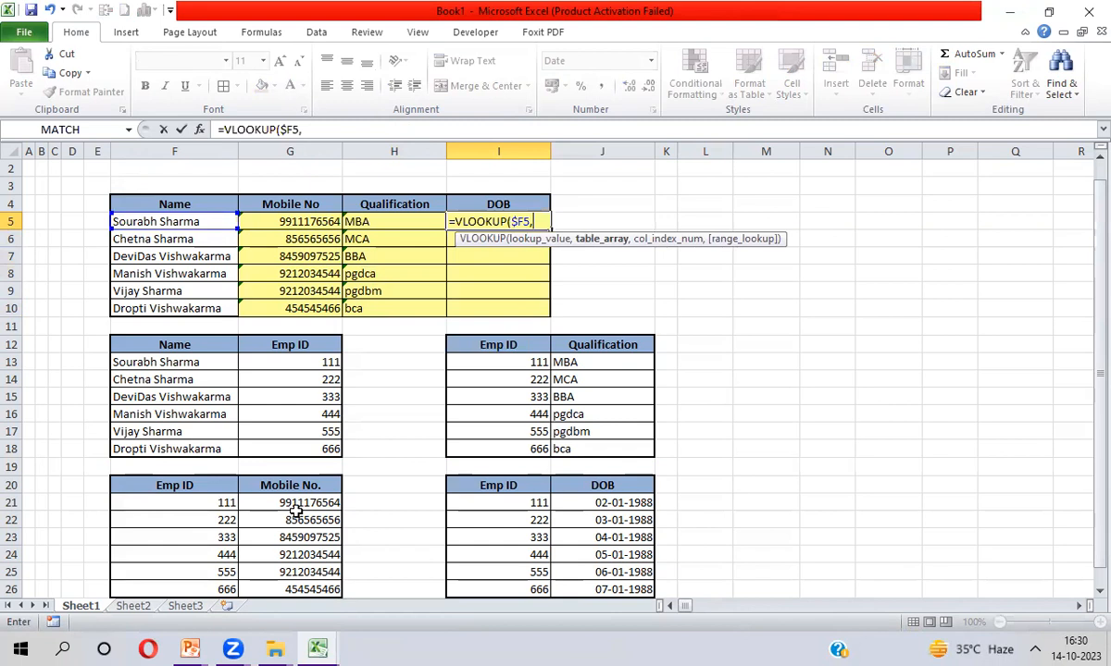
pyautogui.click(178, 343)
pyautogui.hotkey('shift', 'Right')
pyautogui.hotkey('shift', 'Down')
pyautogui.hotkey('shift', 'Down')
pyautogui.hotkey('shift', 'Down')
pyautogui.hotkey('shift', 'Down')
pyautogui.hotkey('shift', 'Down')
pyautogui.hotkey('shift', 'Down')
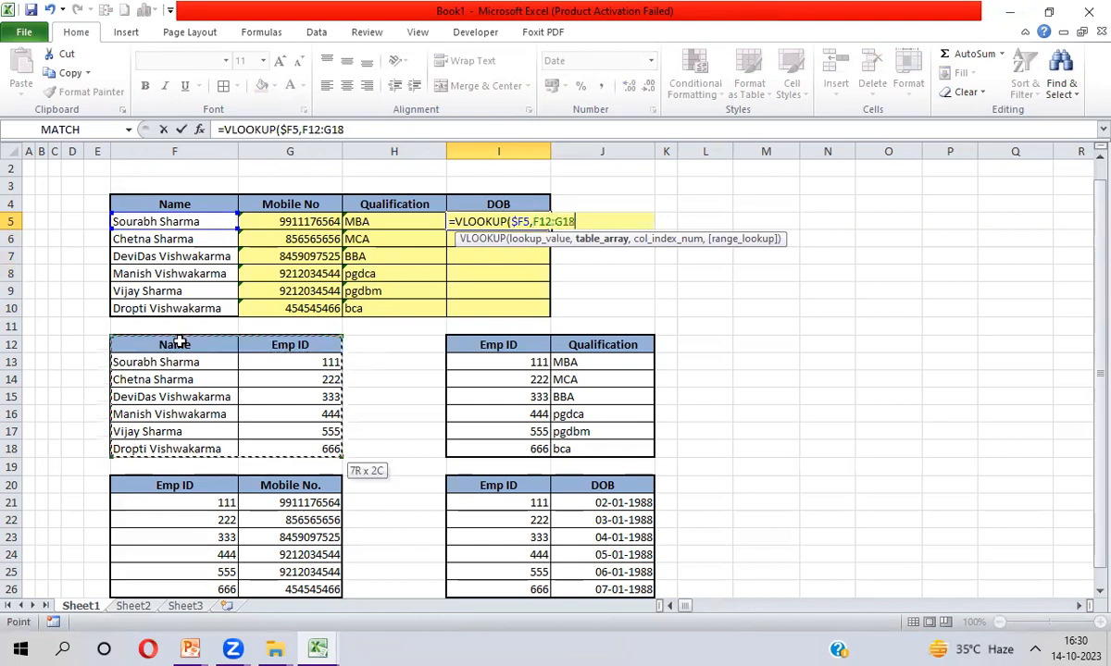
pyautogui.press('F4')
pyautogui.write(',')
pyautogui.write('2,0)')
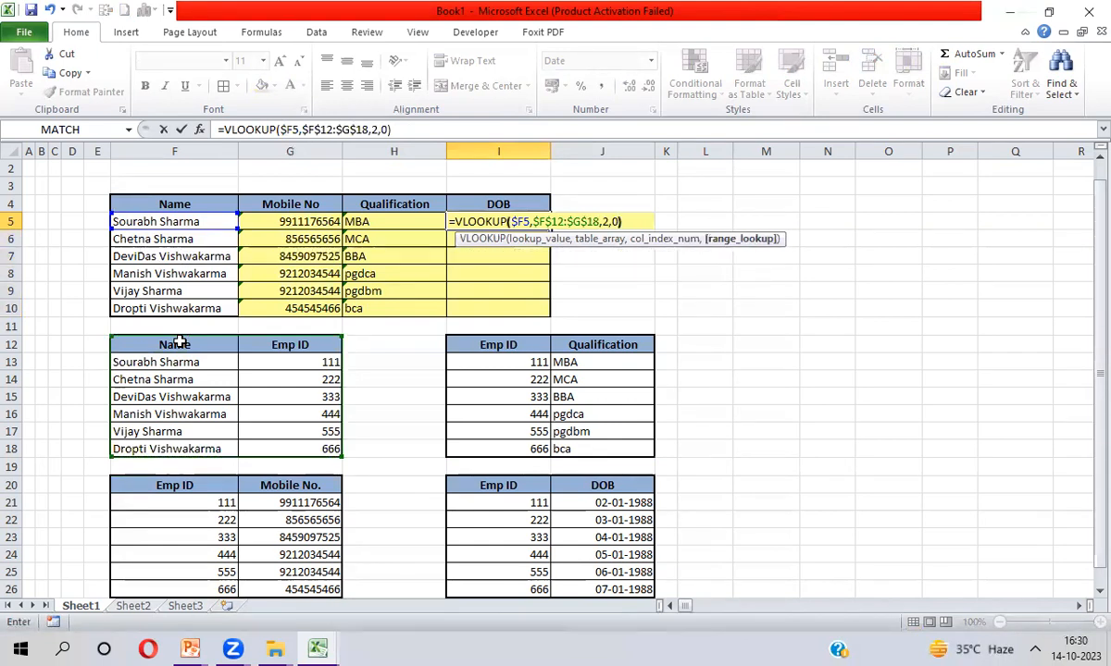
pyautogui.press('Return')
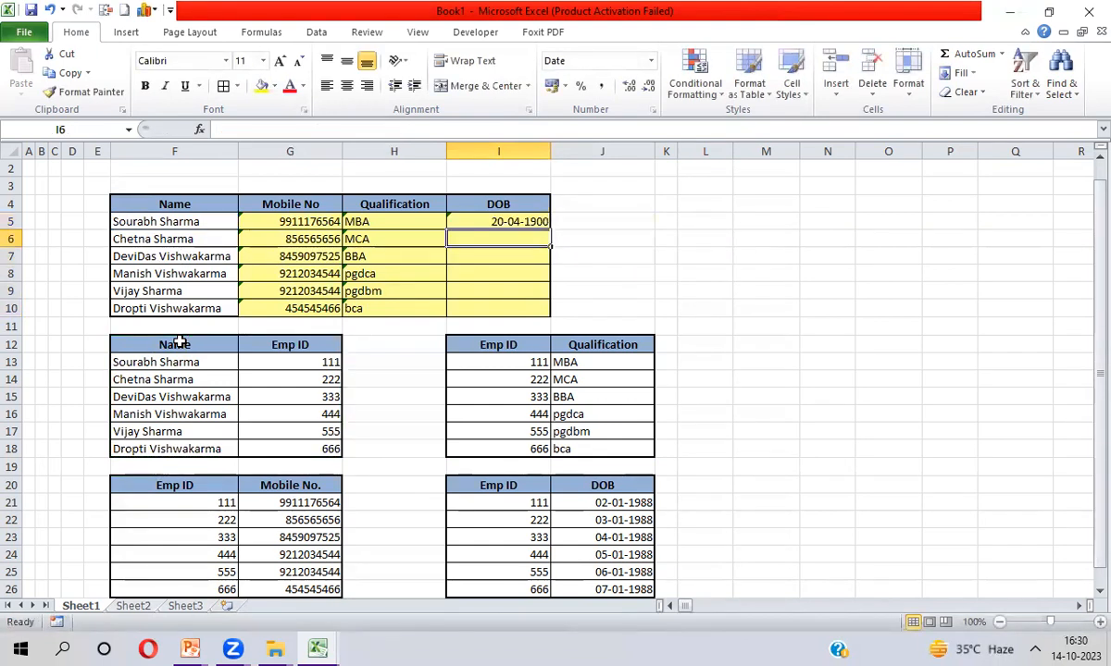
# Fill the I5 formula down to I10, showing Emp IDs as 1900-era dates
pyautogui.press('Up')
pyautogui.hotkey('shift', 'Down')
pyautogui.hotkey('shift', 'Down')
pyautogui.hotkey('shift', 'Down')
pyautogui.hotkey('shift', 'Down')
pyautogui.hotkey('shift', 'Down')
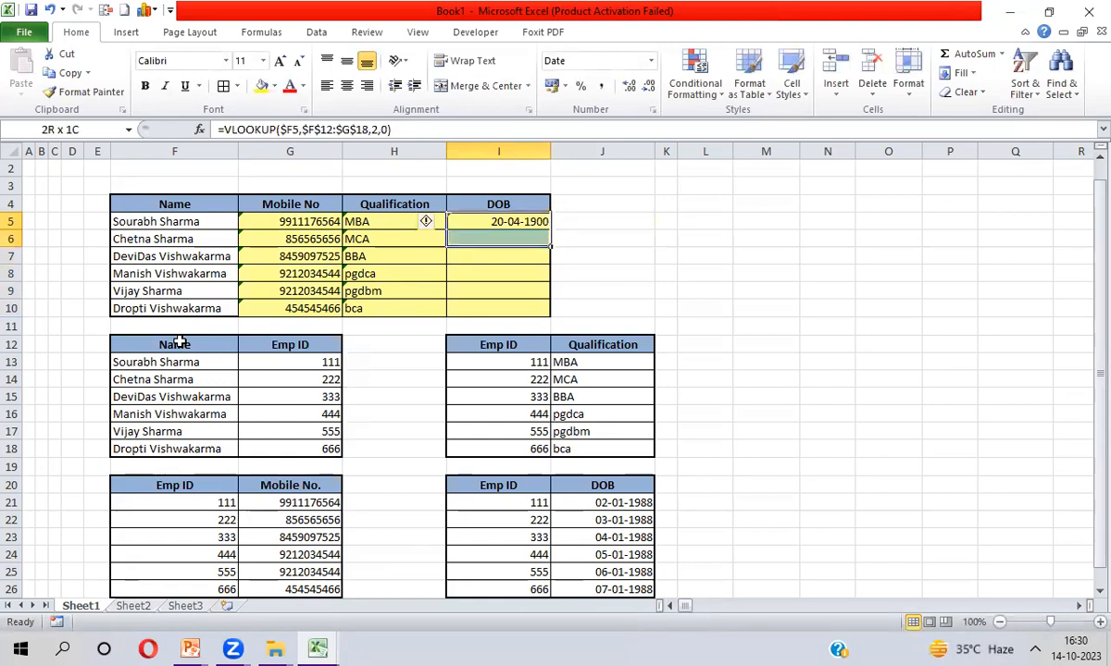
pyautogui.hotkey('ctrl', 'd')
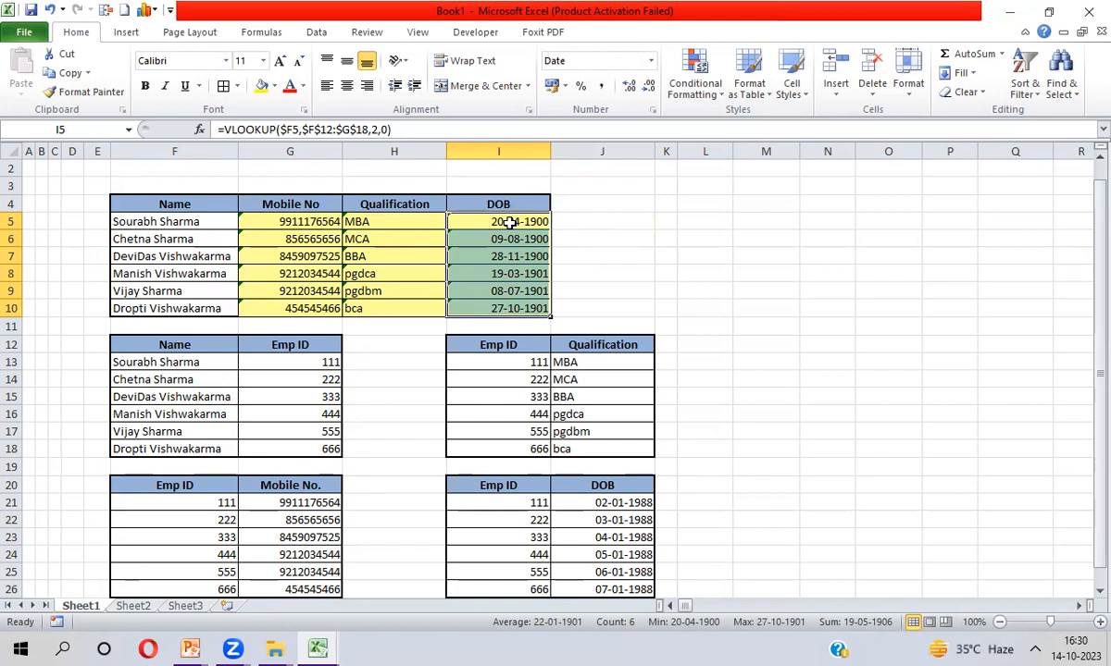
# Apply the General number format to I5:I10 so Emp IDs 111–666 display as numbers
pyautogui.hotkey('ctrl', '1')
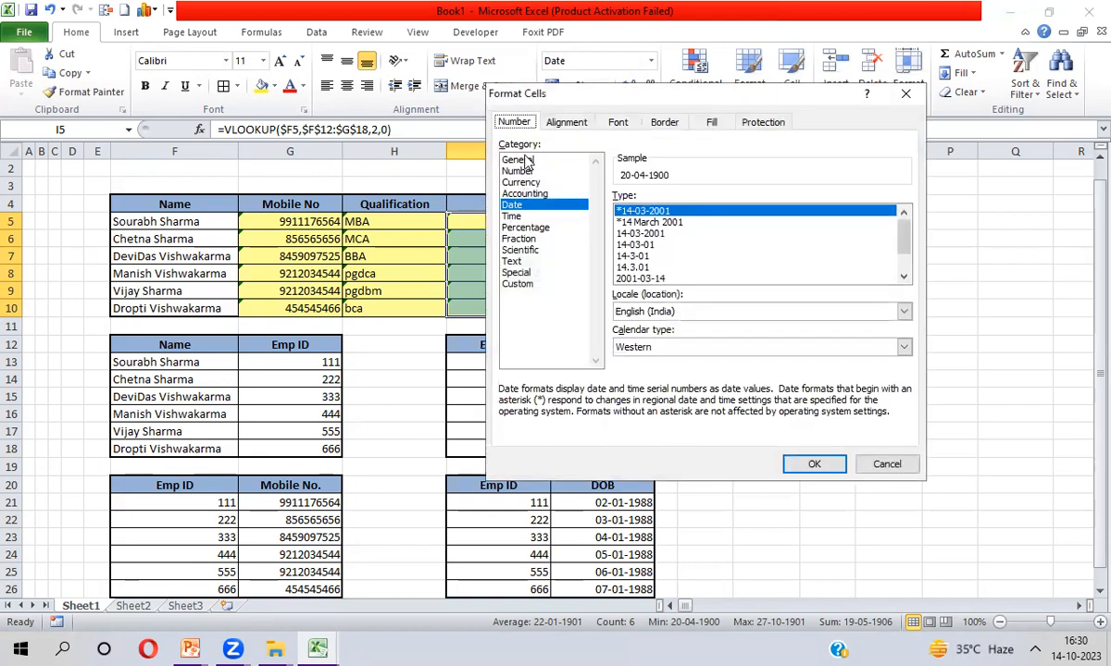
pyautogui.click(521, 161)
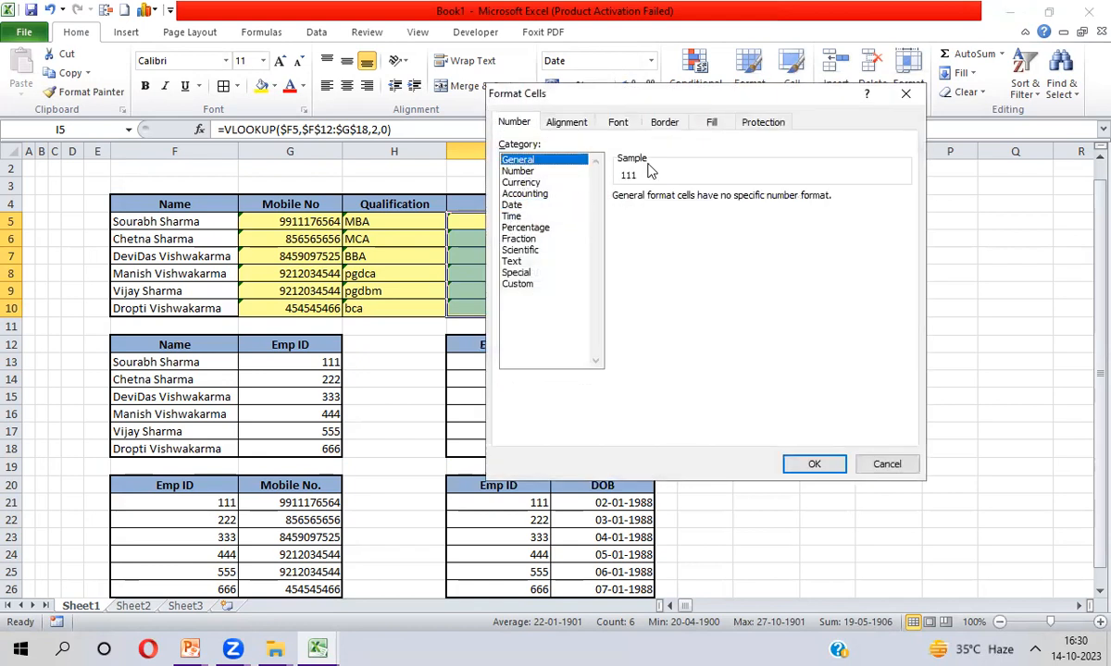
pyautogui.click(815, 465)
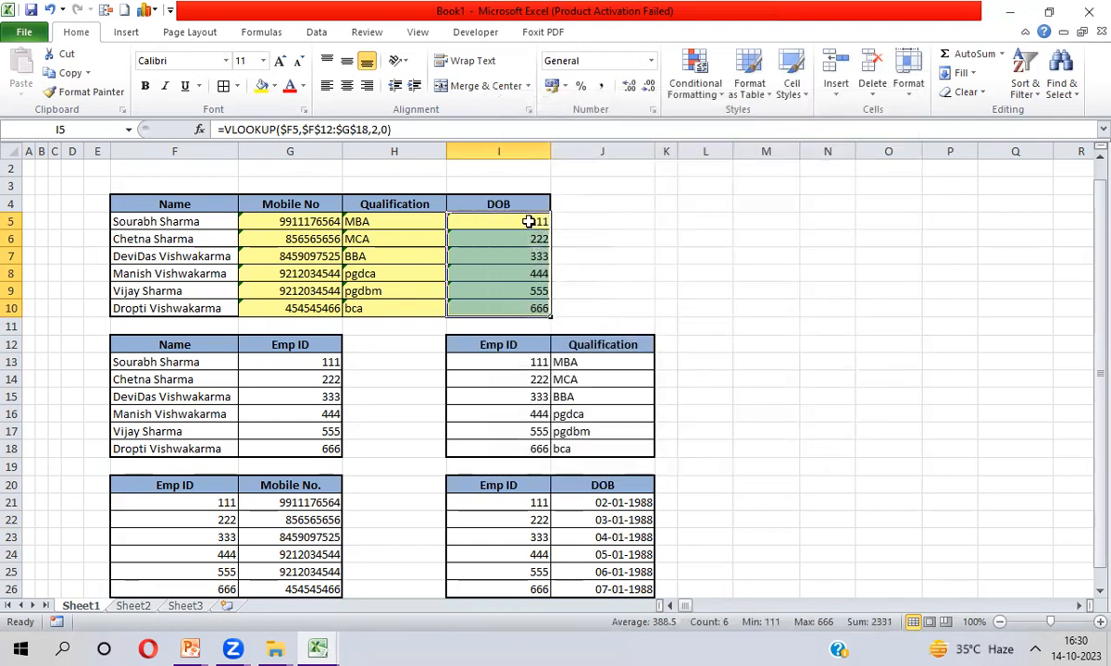
pyautogui.click(526, 221)
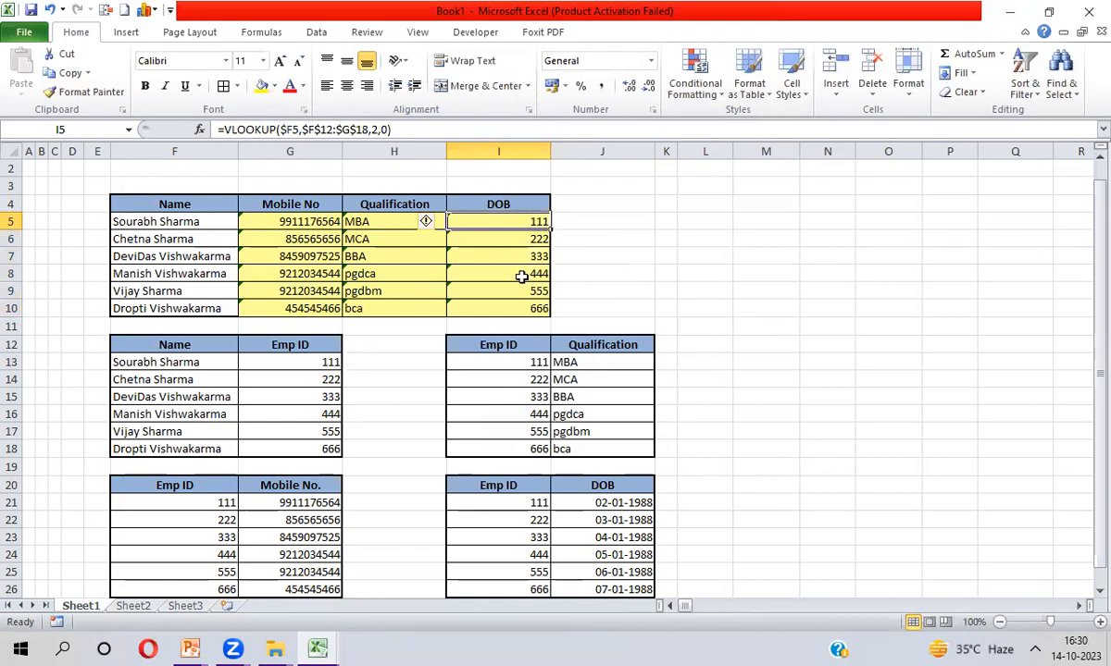
# Change I5 to =VLOOKUP(VLOOKUP($F5,$F$12:$G$18,2,0),$I$20:$J$26,2,0)
pyautogui.click(225, 130)
pyautogui.write('VLOOKUP(')
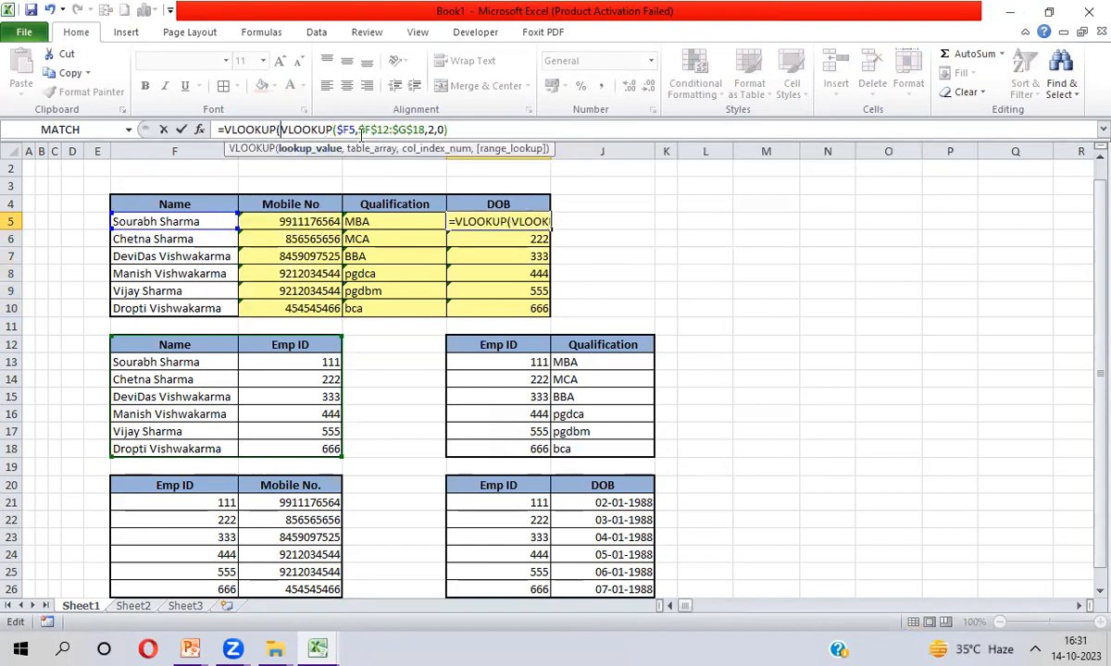
pyautogui.click(457, 129)
pyautogui.write(',')
pyautogui.click(502, 483)
pyautogui.hotkey('shift', 'Right')
pyautogui.hotkey('shift', 'Down')
pyautogui.hotkey('shift', 'Down')
pyautogui.hotkey('shift', 'Down')
pyautogui.hotkey('shift', 'Down')
pyautogui.hotkey('shift', 'Down')
pyautogui.hotkey('shift', 'Down')
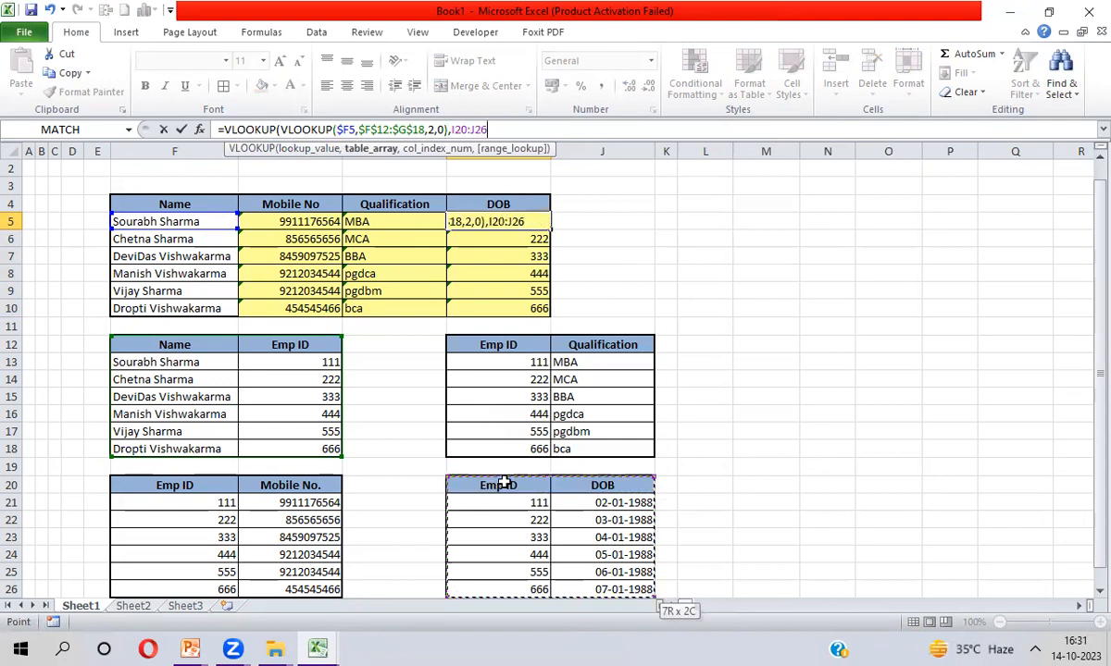
pyautogui.press('F4')
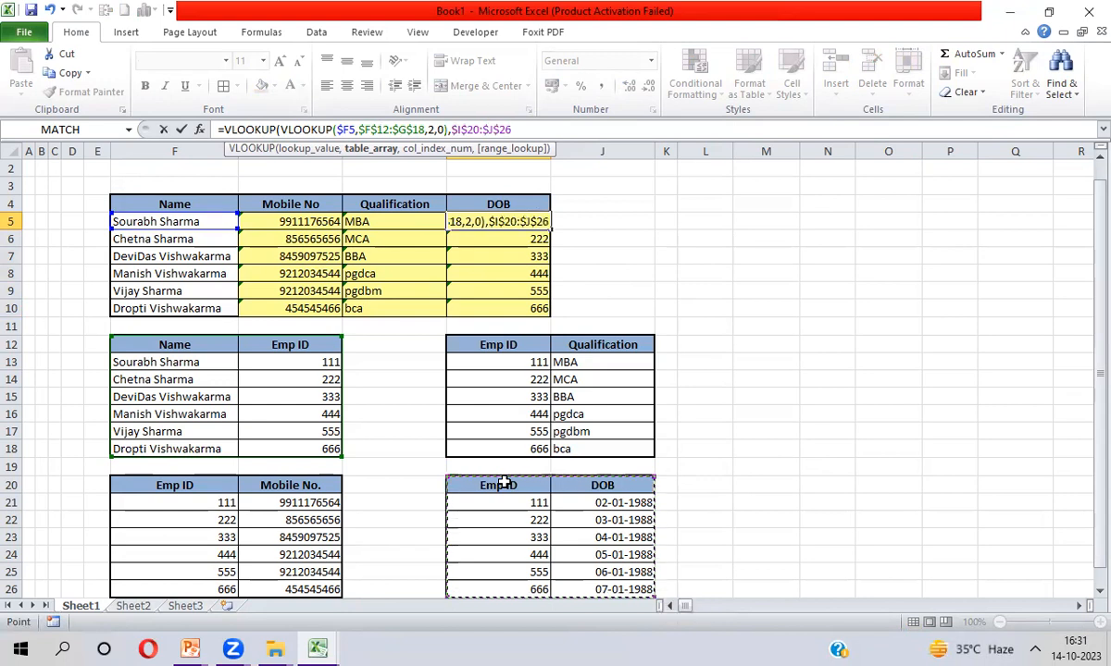
pyautogui.write(',2,0)')
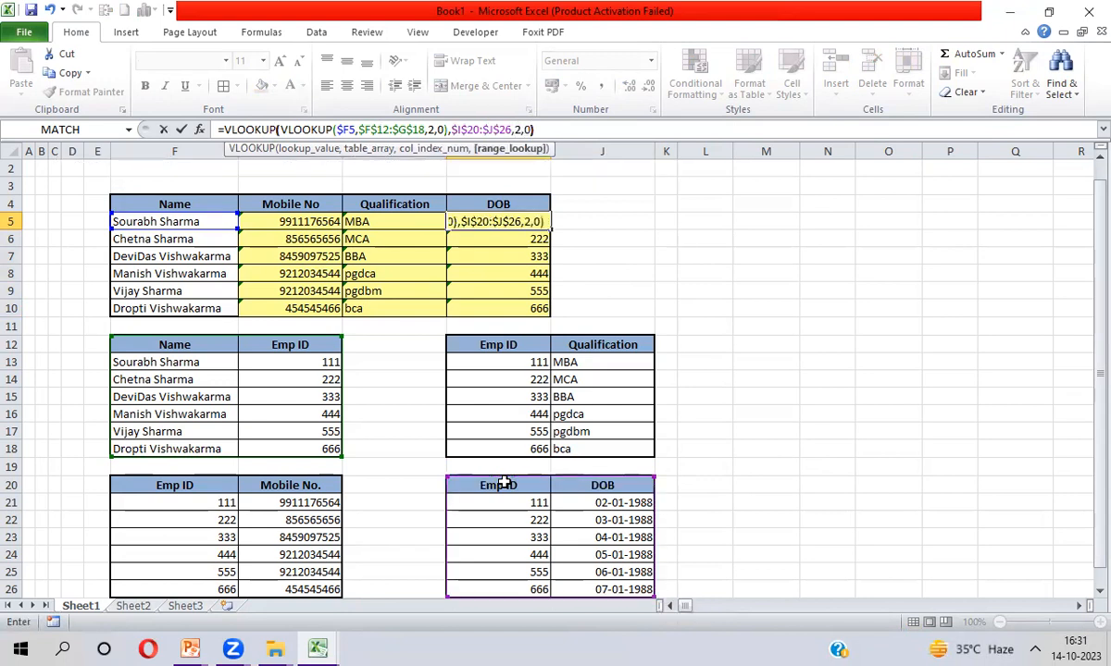
pyautogui.press('Return')
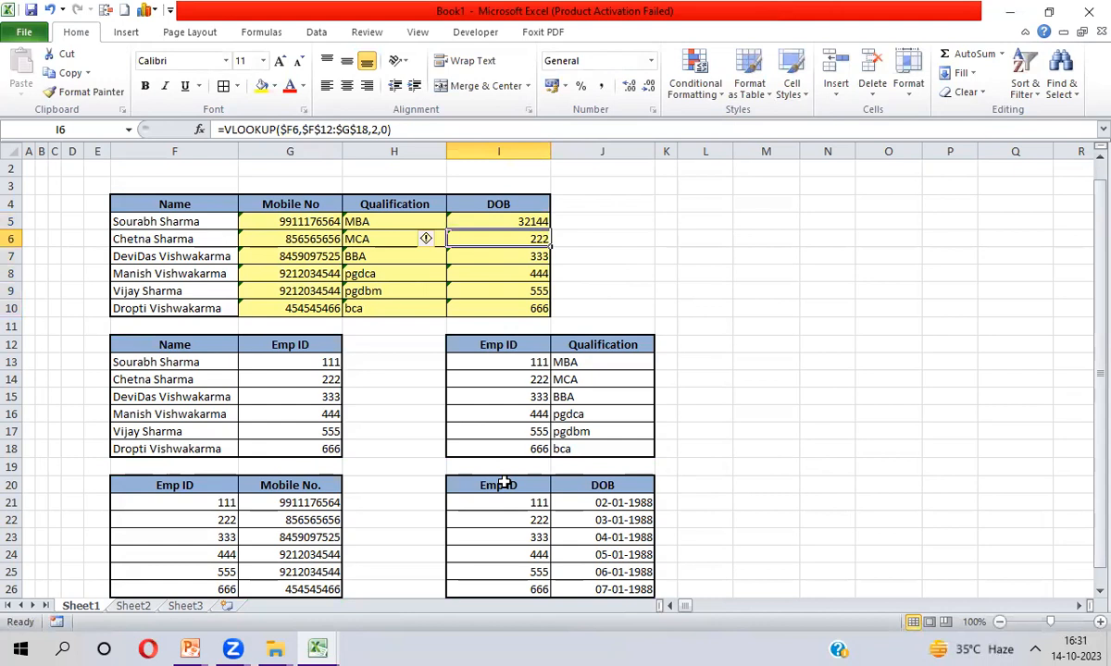
# Fill the nested DOB formula down to I10, giving serials 32144 to 32149
pyautogui.press('Up')
pyautogui.hotkey('ctrl', 'shift', 'Down')
pyautogui.hotkey('ctrl', 'd')
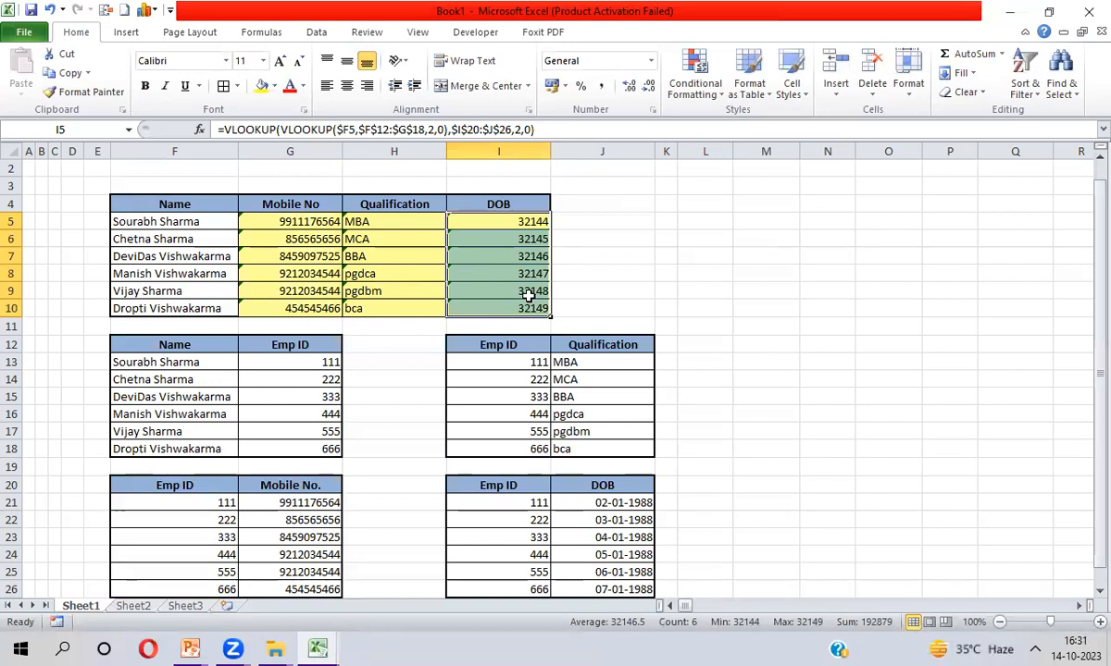
# Format the DOB cells in 14-03-2001 date style (02-01-1988 to 07-01-1988), then go to Sheet2
pyautogui.hotkey('ctrl', '1')
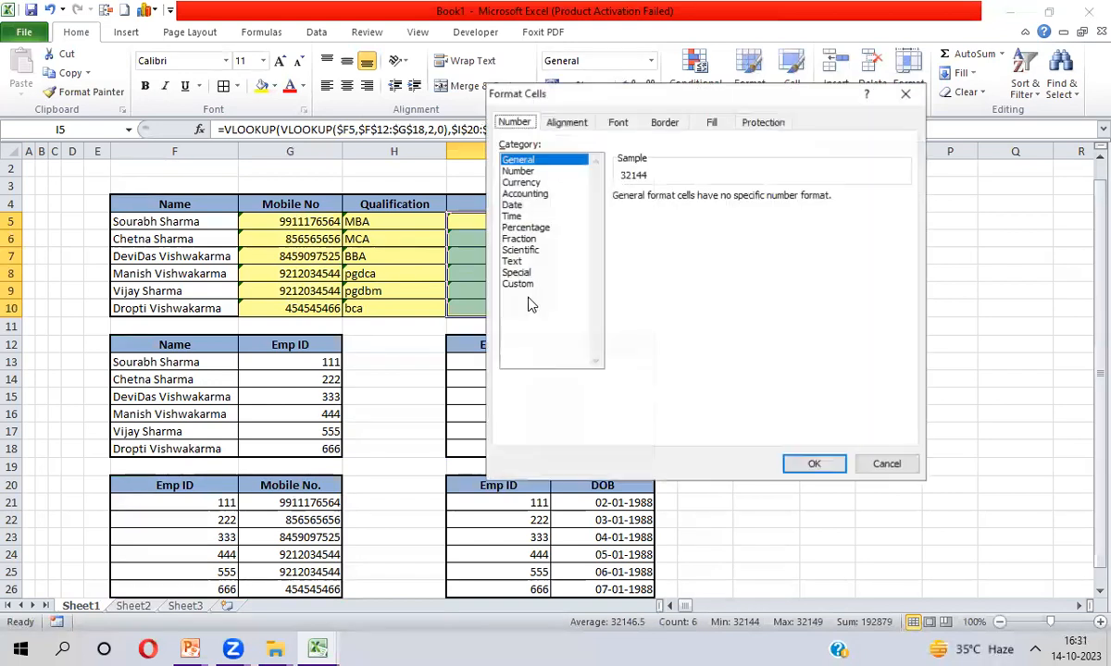
pyautogui.click(512, 205)
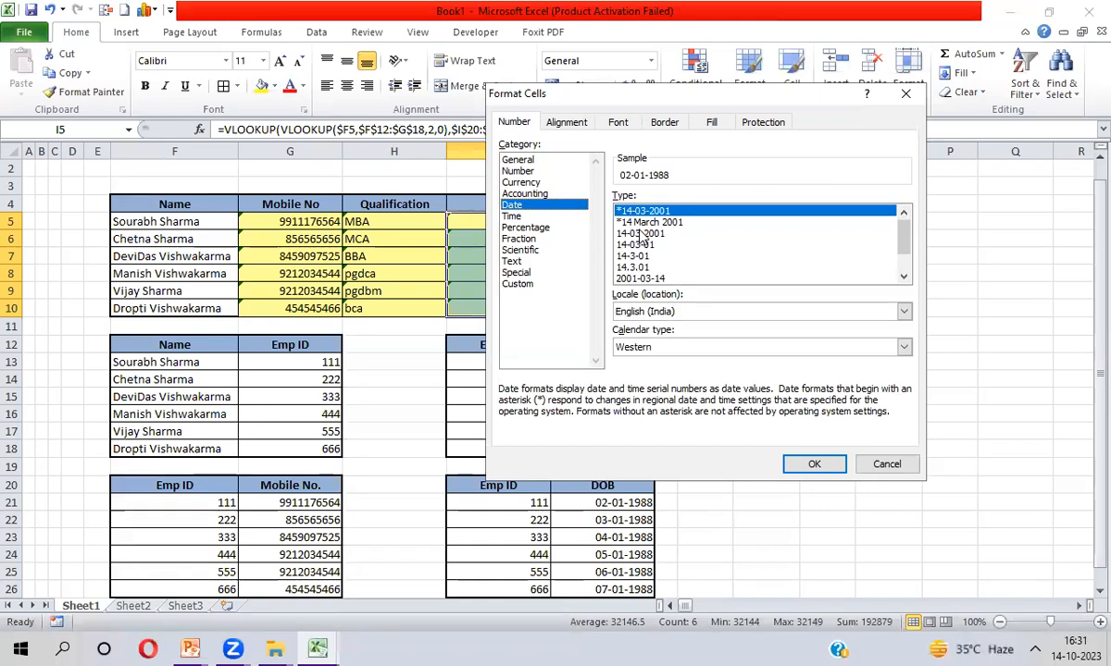
pyautogui.click(639, 233)
pyautogui.press('Return')
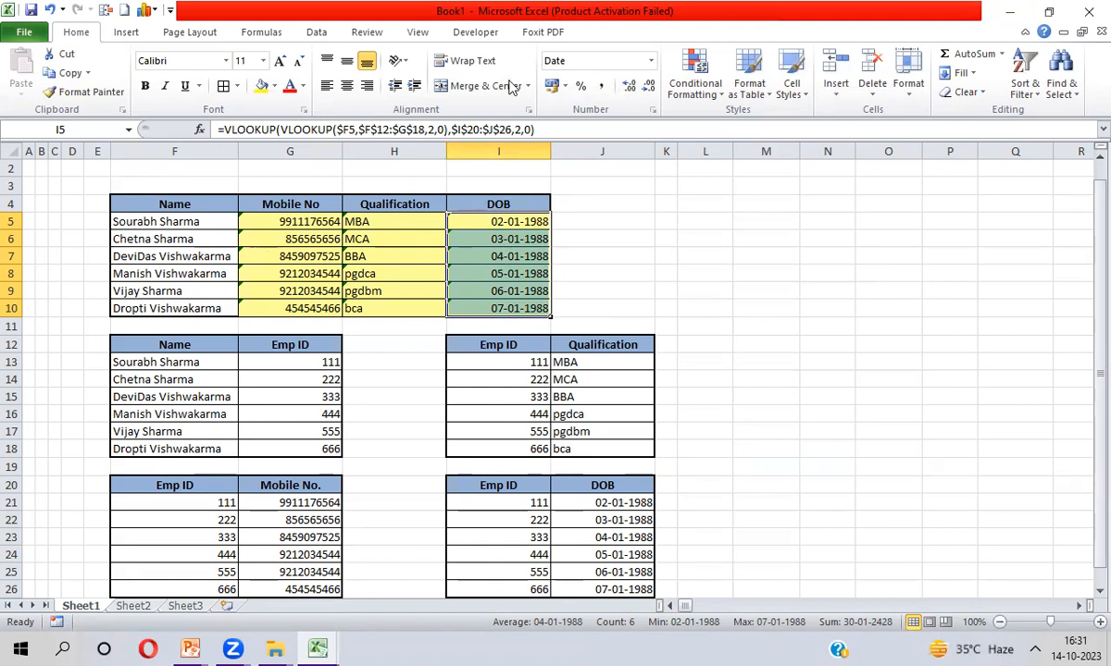
pyautogui.click(133, 607)
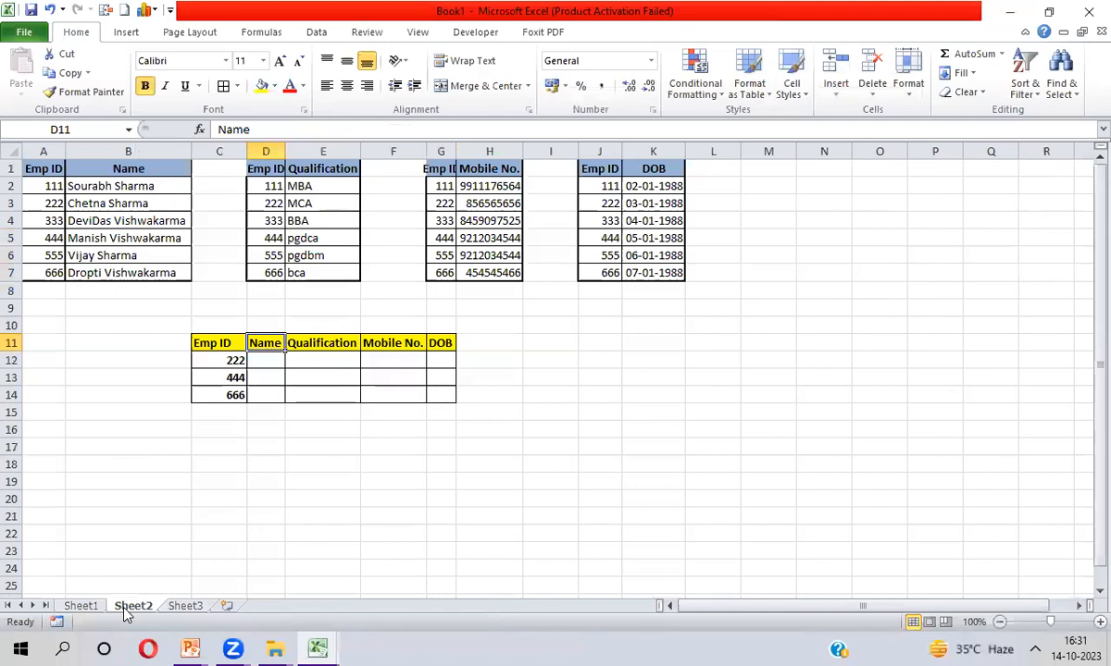
# Highlight the four source tables: Emp ID/Name, Qualification, Mobile No. and DOB
pyautogui.press('Return')
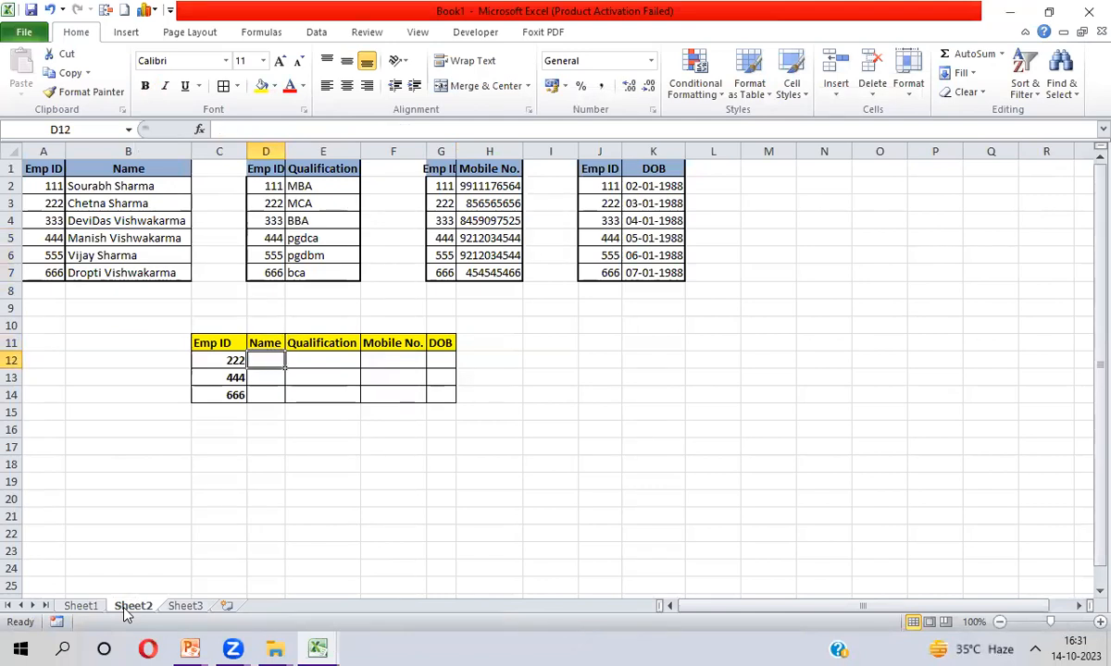
pyautogui.click(41, 170)
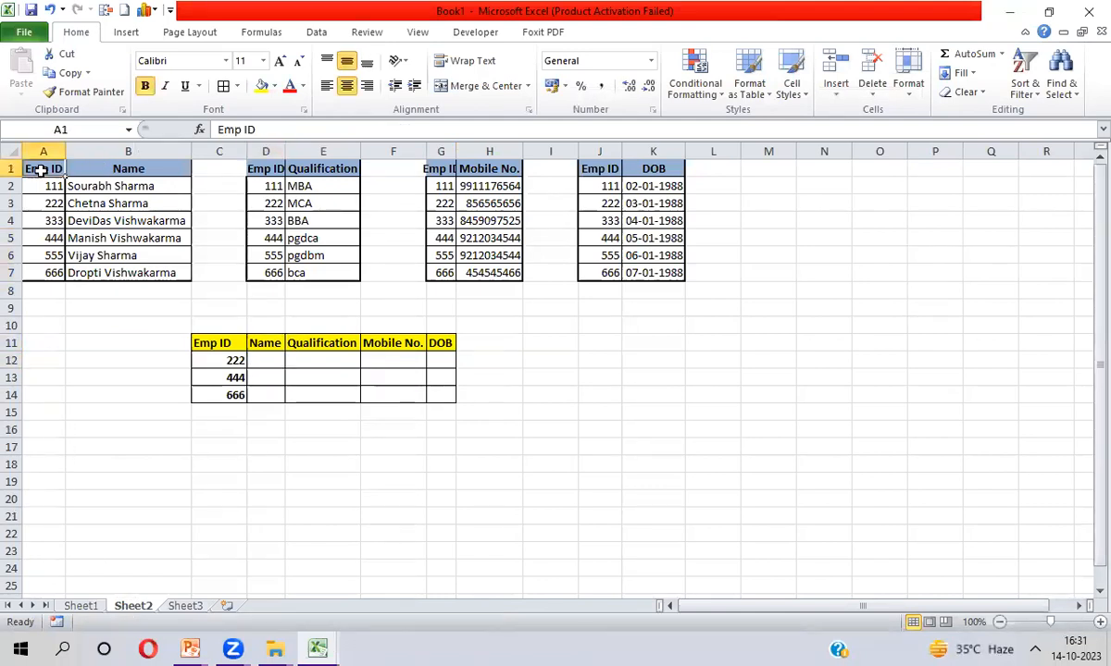
pyautogui.hotkey('shift', 'Right')
pyautogui.hotkey('shift', 'Down')
pyautogui.hotkey('shift', 'Down')
pyautogui.hotkey('shift', 'Down')
pyautogui.hotkey('shift', 'Down')
pyautogui.hotkey('shift', 'Down')
pyautogui.hotkey('shift', 'Down')
pyautogui.press('Right')
pyautogui.press('Right')
pyautogui.press('Right')
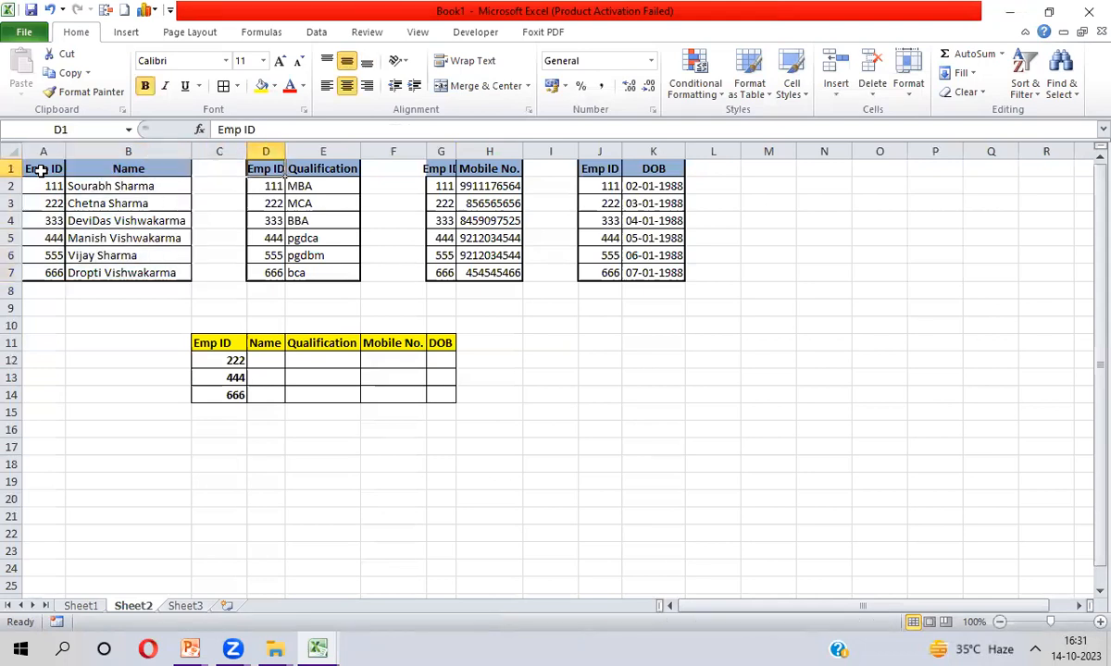
pyautogui.hotkey('shift', 'Right')
pyautogui.hotkey('shift', 'Down')
pyautogui.hotkey('shift', 'Down')
pyautogui.hotkey('shift', 'Down')
pyautogui.hotkey('shift', 'Down')
pyautogui.hotkey('shift', 'Down')
pyautogui.hotkey('shift', 'Down')
pyautogui.press('Right')
pyautogui.press('Right')
pyautogui.press('Right')
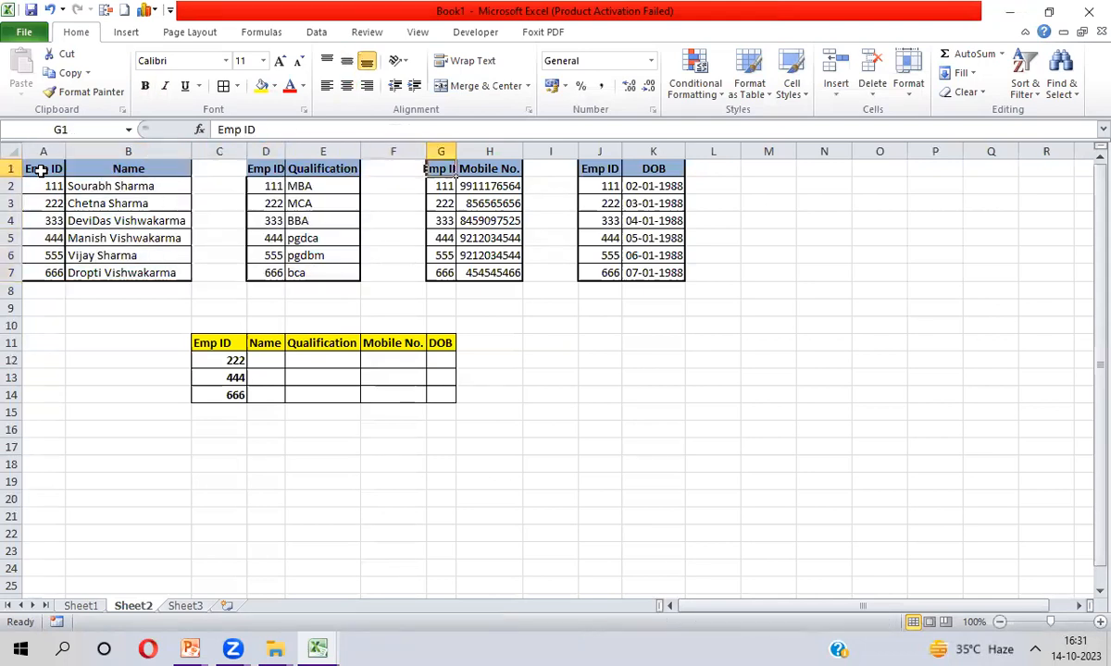
pyautogui.hotkey('shift', 'Right')
pyautogui.hotkey('shift', 'Down')
pyautogui.hotkey('shift', 'Down')
pyautogui.hotkey('shift', 'Down')
pyautogui.hotkey('shift', 'Down')
pyautogui.hotkey('shift', 'Down')
pyautogui.hotkey('shift', 'Down')
pyautogui.press('Right')
pyautogui.press('Right')
pyautogui.press('Right')
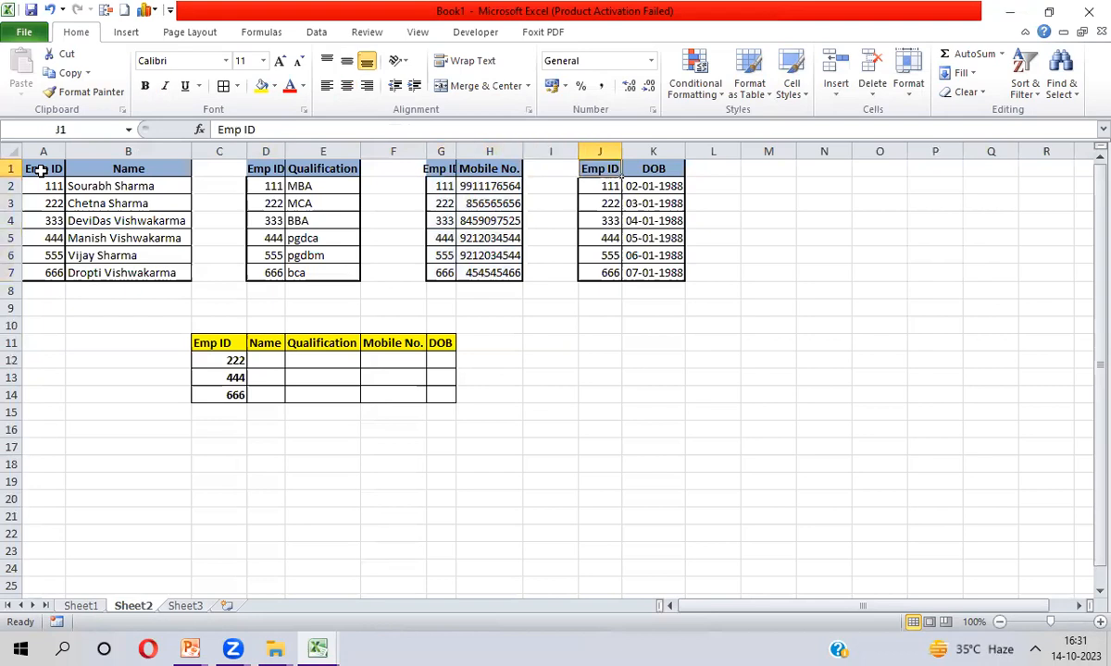
pyautogui.hotkey('shift', 'Right')
pyautogui.hotkey('shift', 'Down')
pyautogui.hotkey('shift', 'Down')
pyautogui.hotkey('shift', 'Down')
pyautogui.hotkey('shift', 'Down')
pyautogui.hotkey('shift', 'Down')
pyautogui.hotkey('shift', 'Down')
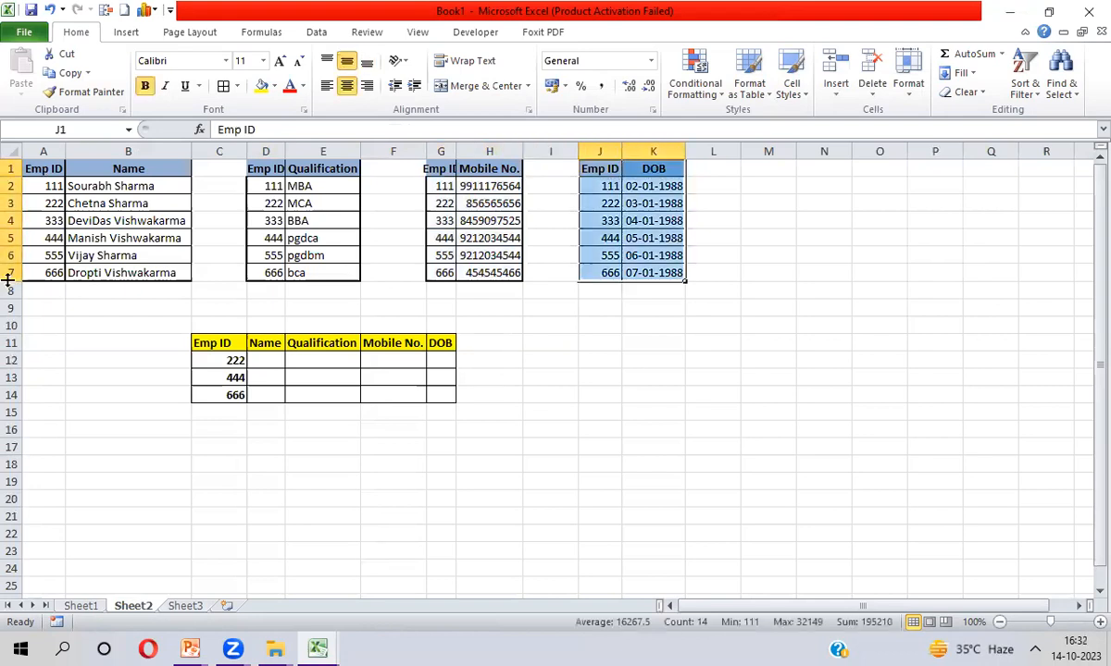
# Highlight the three lookup IDs and their empty result cells, ending on D12
pyautogui.click(214, 360)
pyautogui.hotkey('shift', 'Down')
pyautogui.hotkey('shift', 'Down')
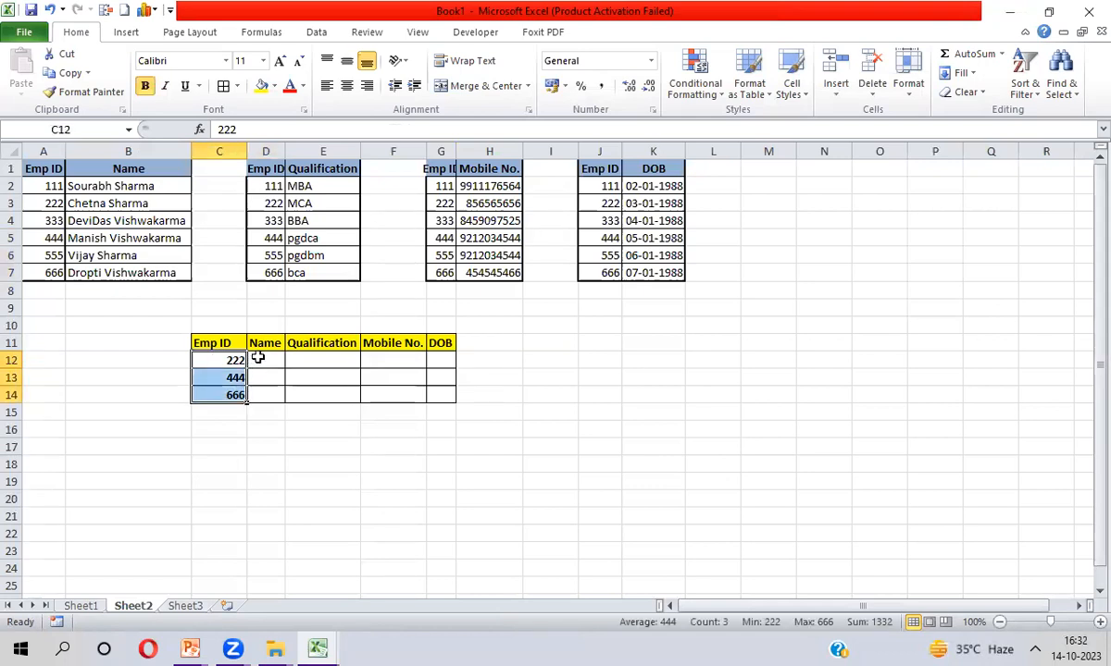
pyautogui.click(257, 359)
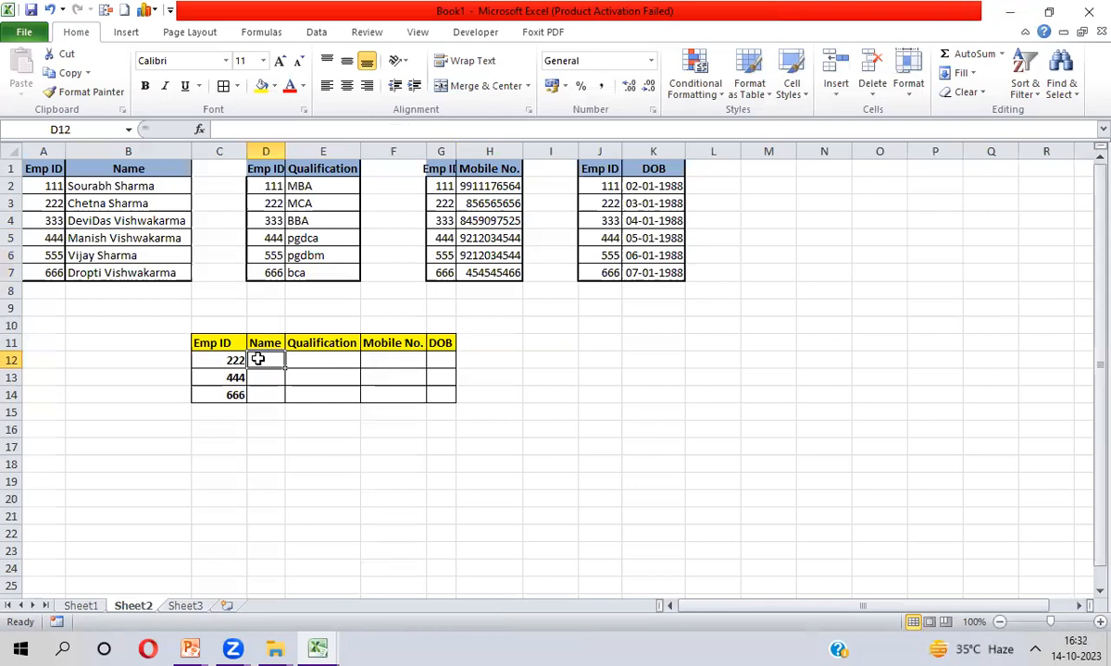
pyautogui.hotkey('shift', 'Right')
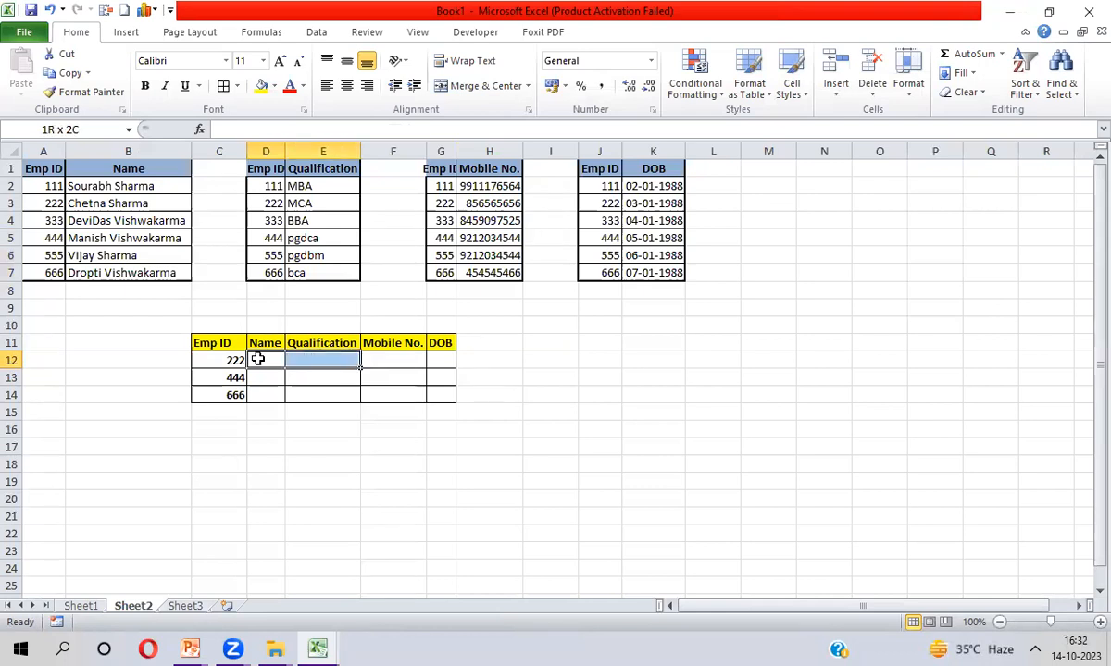
pyautogui.hotkey('shift', 'Right')
pyautogui.hotkey('shift', 'Right')
pyautogui.hotkey('shift', 'Down')
pyautogui.hotkey('shift', 'Down')
pyautogui.press('Up')
pyautogui.press('Down')
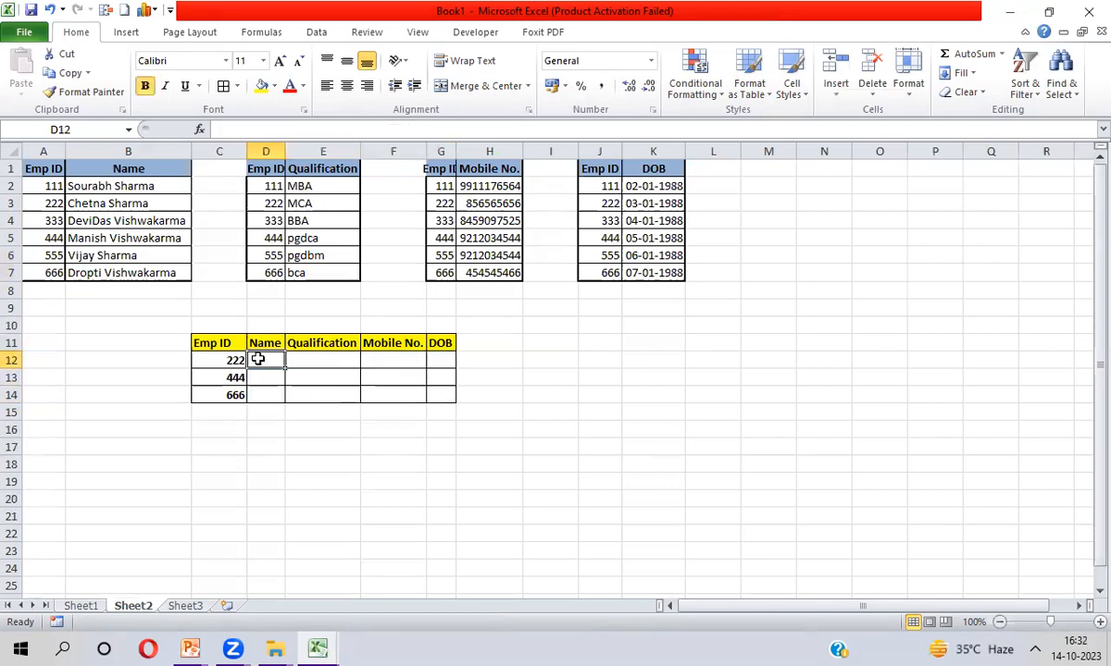
# Start =VLOOKUP( in D12 with $C12 as the lookup value
pyautogui.write('=vl')
pyautogui.press('Tab')
pyautogui.press('Left')
pyautogui.press('F4')
pyautogui.press('F4')
pyautogui.press('F4')
pyautogui.write(',')
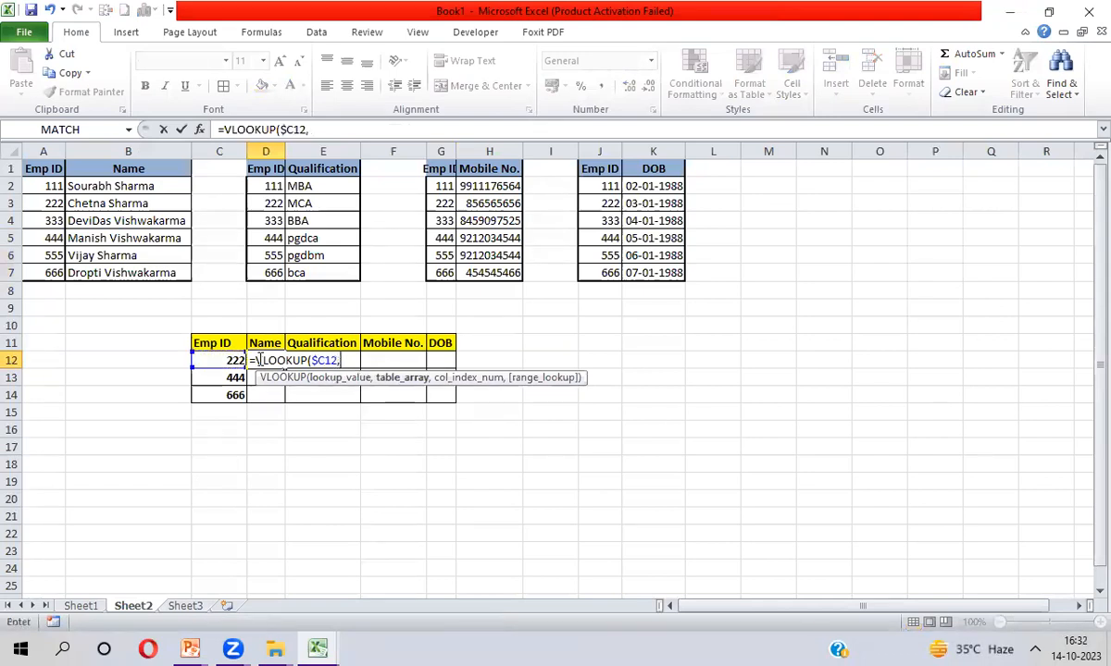
# Complete the Name lookup as =VLOOKUP($C12,$A$1:$B$7,2,0)
pyautogui.click(47, 169)
pyautogui.hotkey('ctrl', 'shift', 'Right')
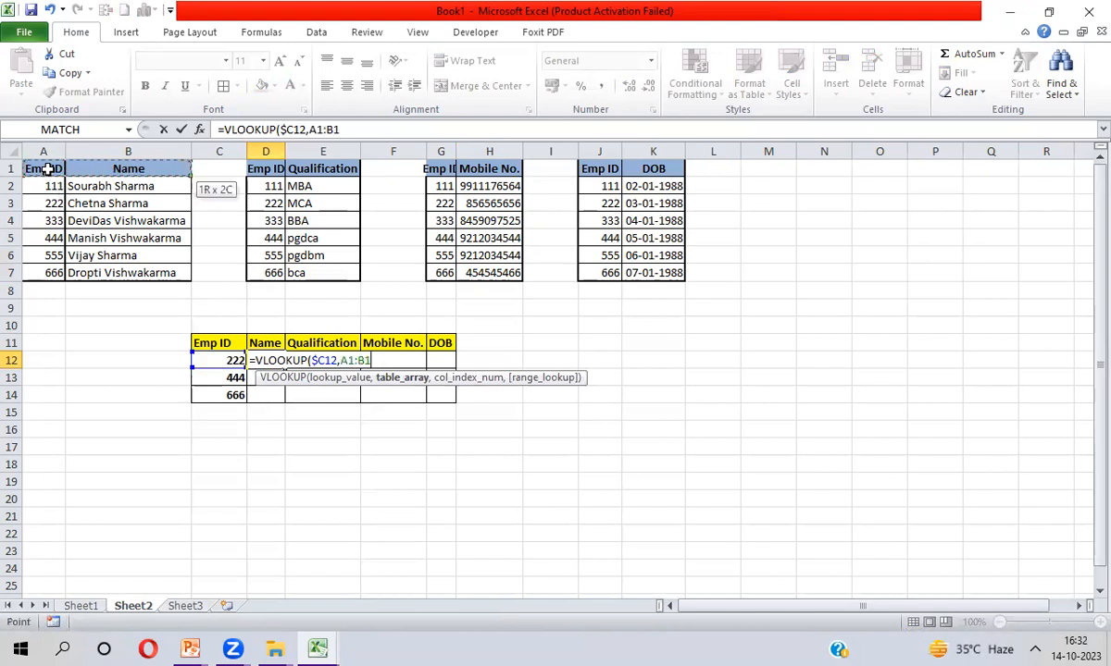
pyautogui.hotkey('ctrl', 'shift', 'Down')
pyautogui.press('F4')
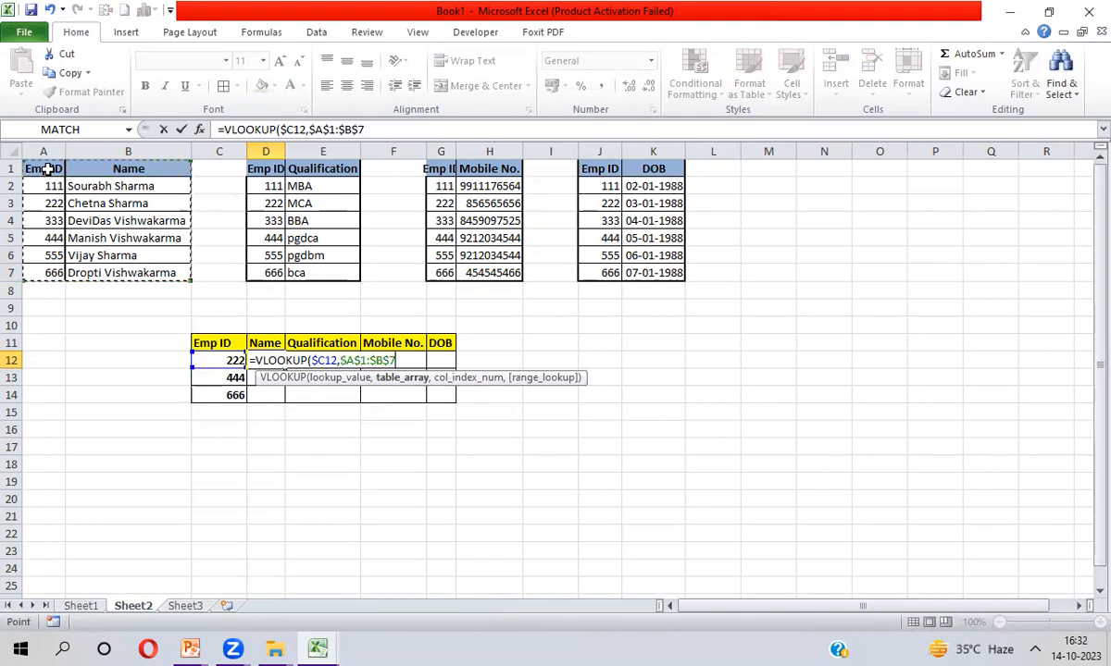
pyautogui.write(',2,0')
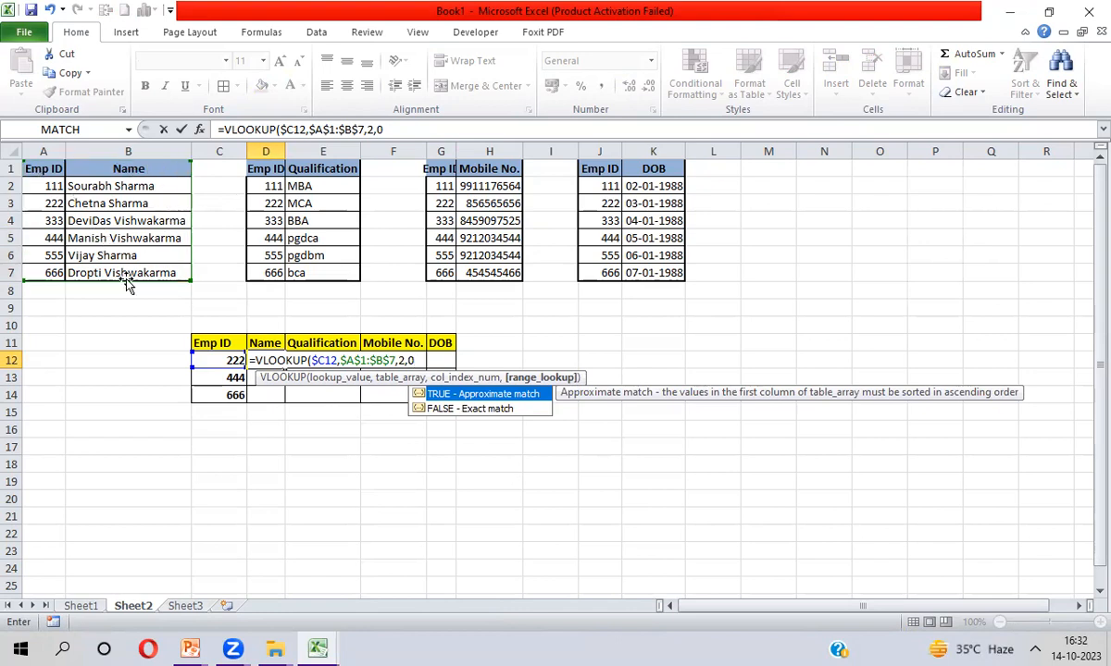
pyautogui.write(')')
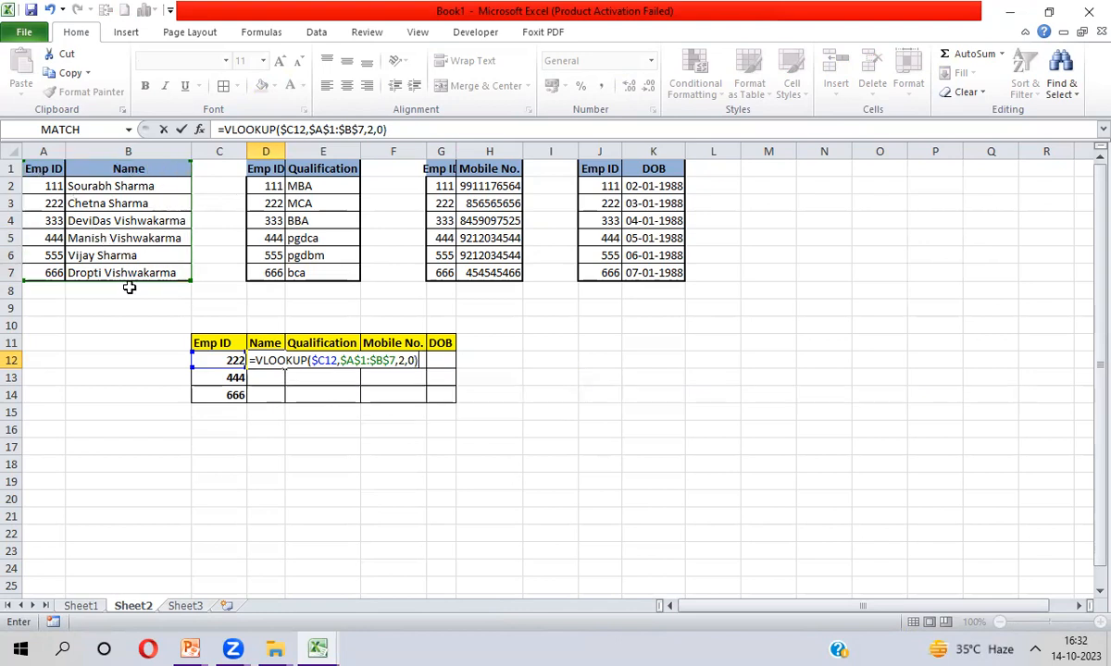
pyautogui.press('Return')
# Fill the Name formula down D12:D14 and AutoFit column D
pyautogui.press('Up')
pyautogui.hotkey('shift', 'Down')
pyautogui.hotkey('shift', 'Down')
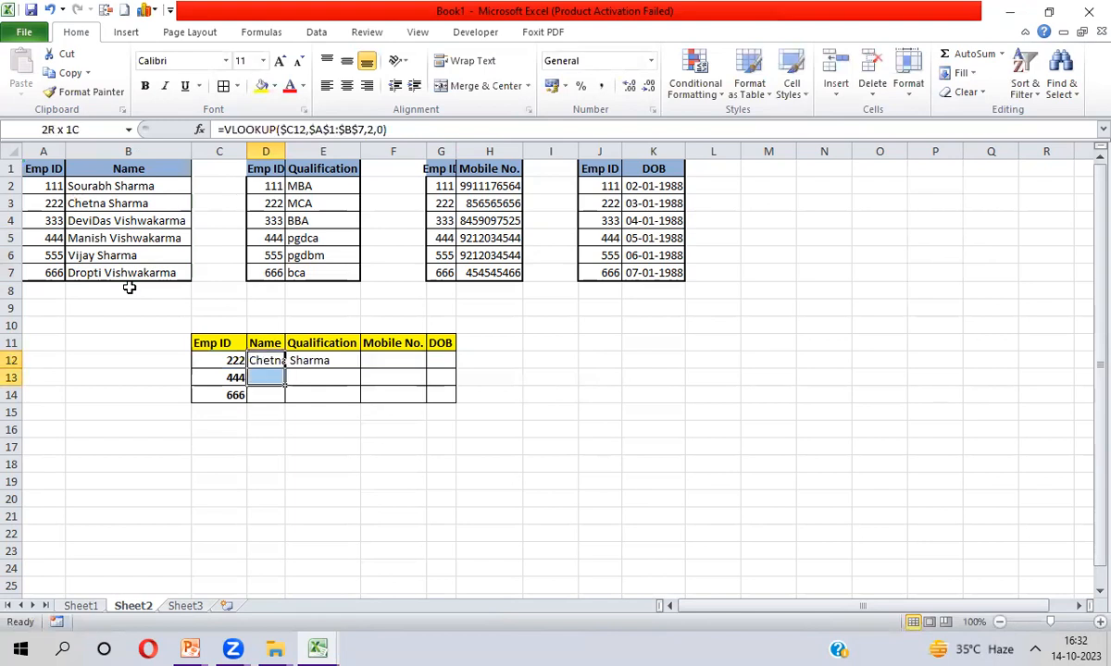
pyautogui.hotkey('ctrl', 'd')
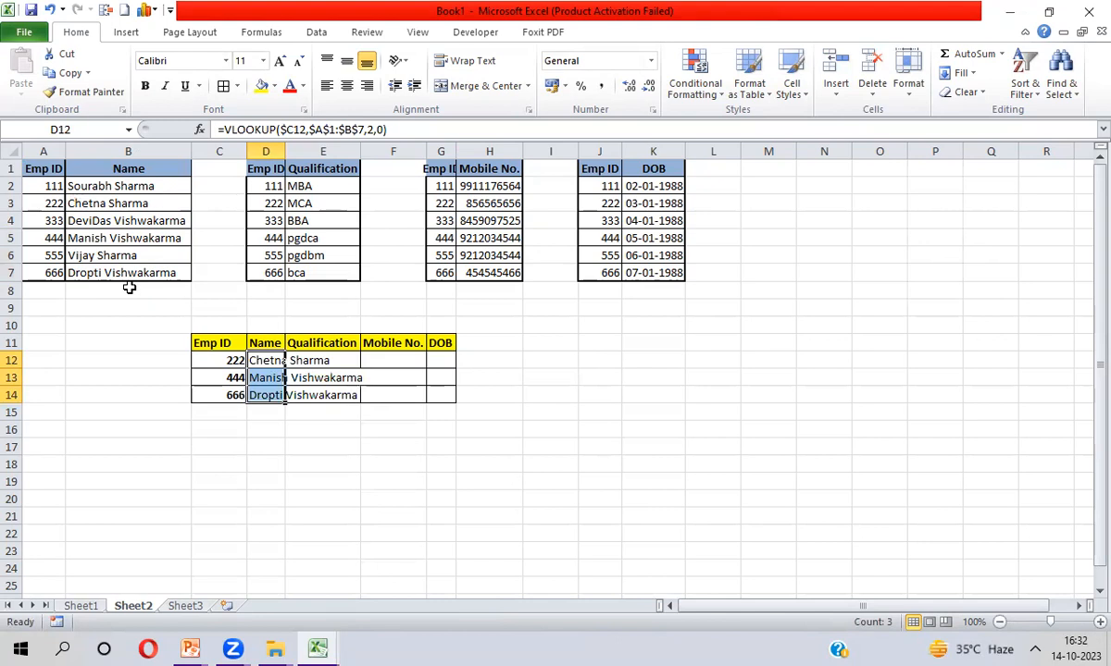
pyautogui.hotkey('alt', 'h')
pyautogui.press('o')
pyautogui.press('i')
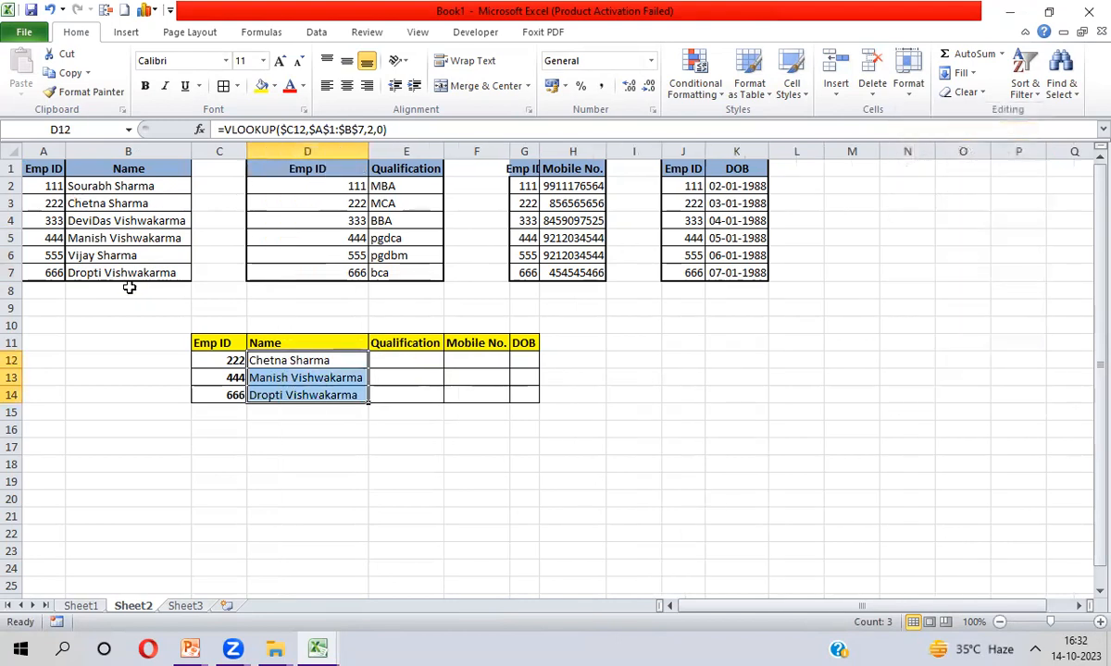
pyautogui.press('Right')
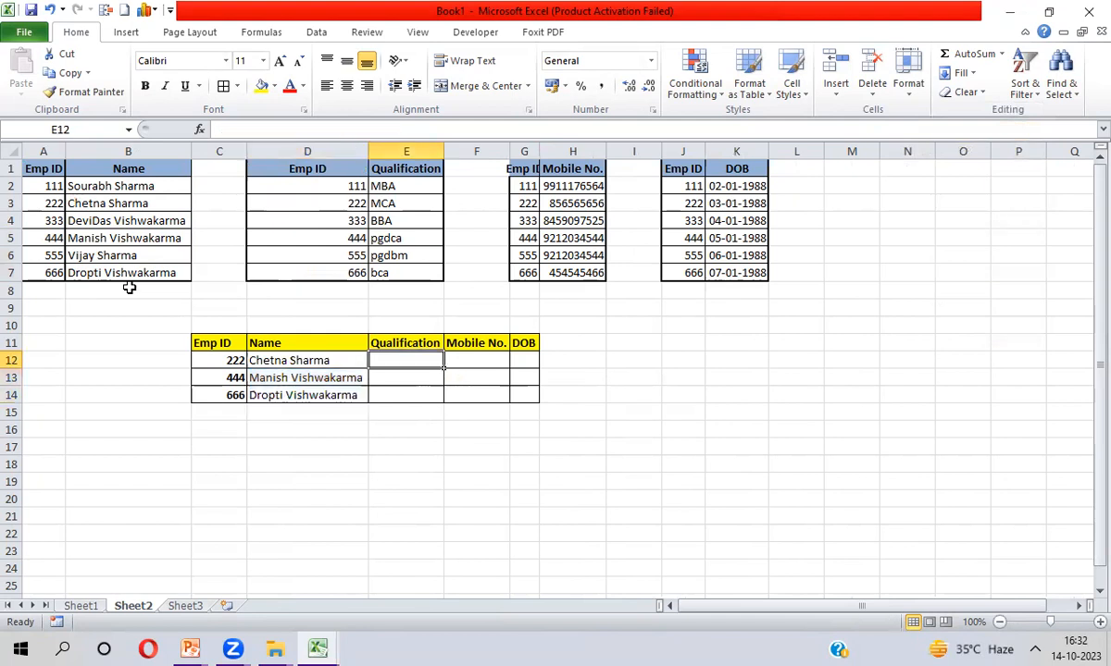
# Point out the empty Qualification, Mobile No. and DOB result cells, then return to D12
pyautogui.hotkey('shift', 'Down')
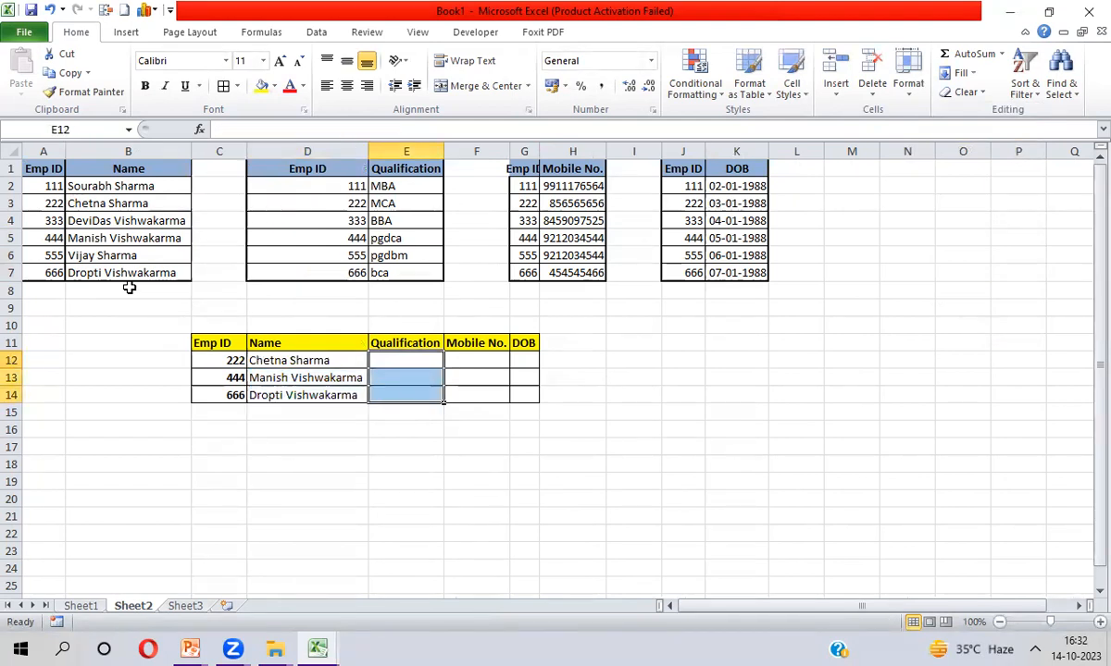
pyautogui.press('Right')
pyautogui.hotkey('shift', 'Down')
pyautogui.hotkey('shift', 'Down')
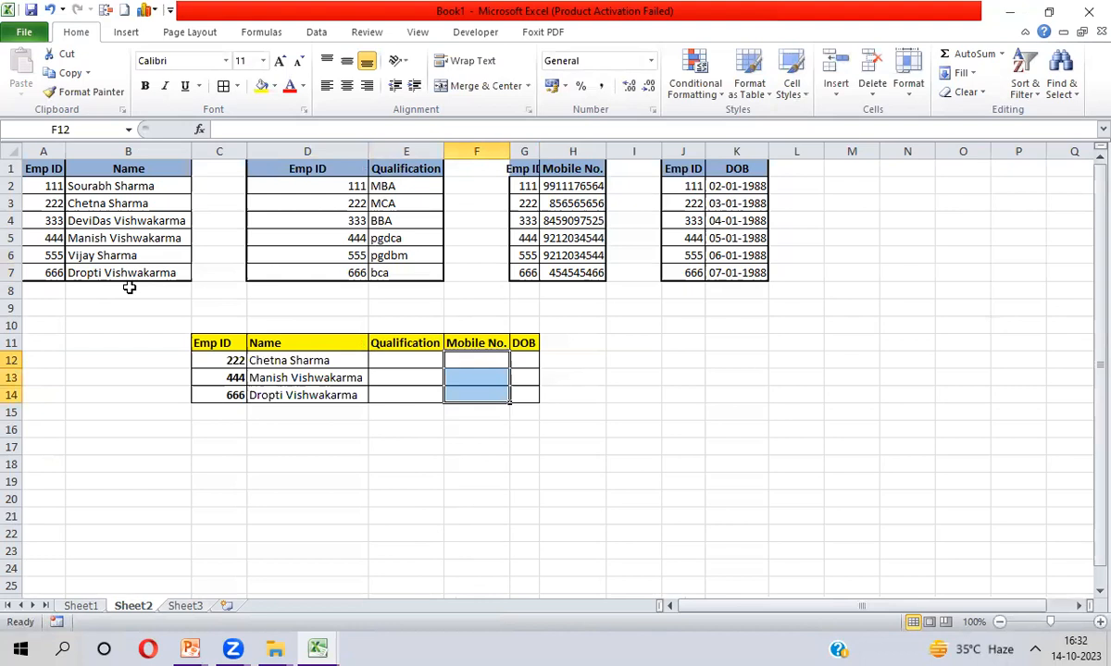
pyautogui.press('Right')
pyautogui.hotkey('shift', 'Down')
pyautogui.hotkey('shift', 'Down')
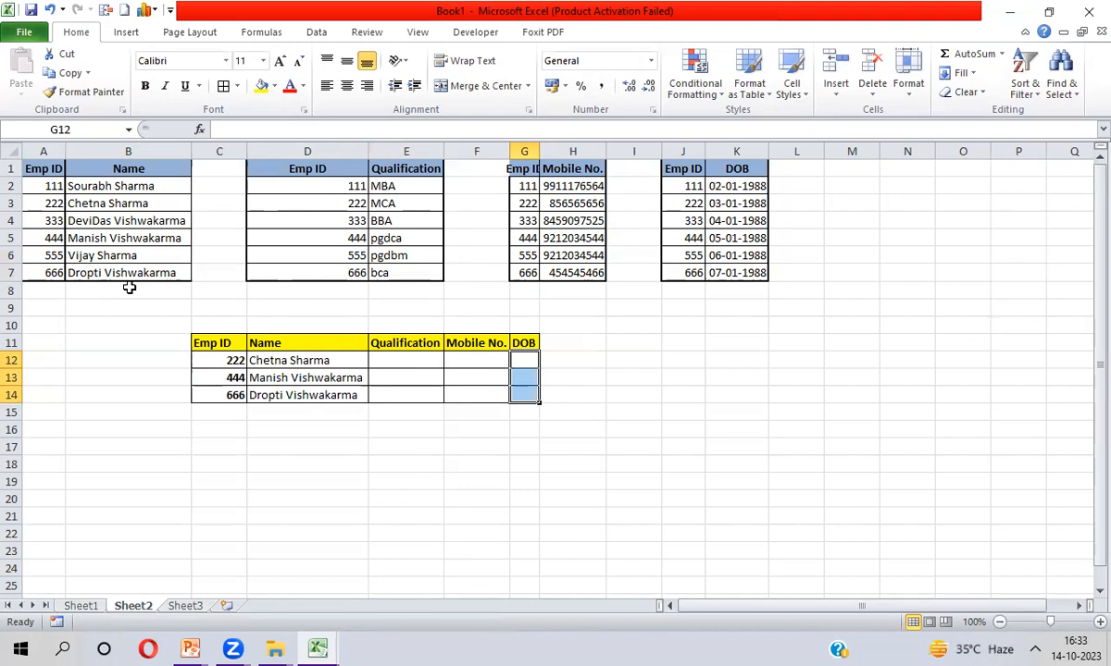
pyautogui.press('Left')
pyautogui.press('Left')
pyautogui.press('Left')
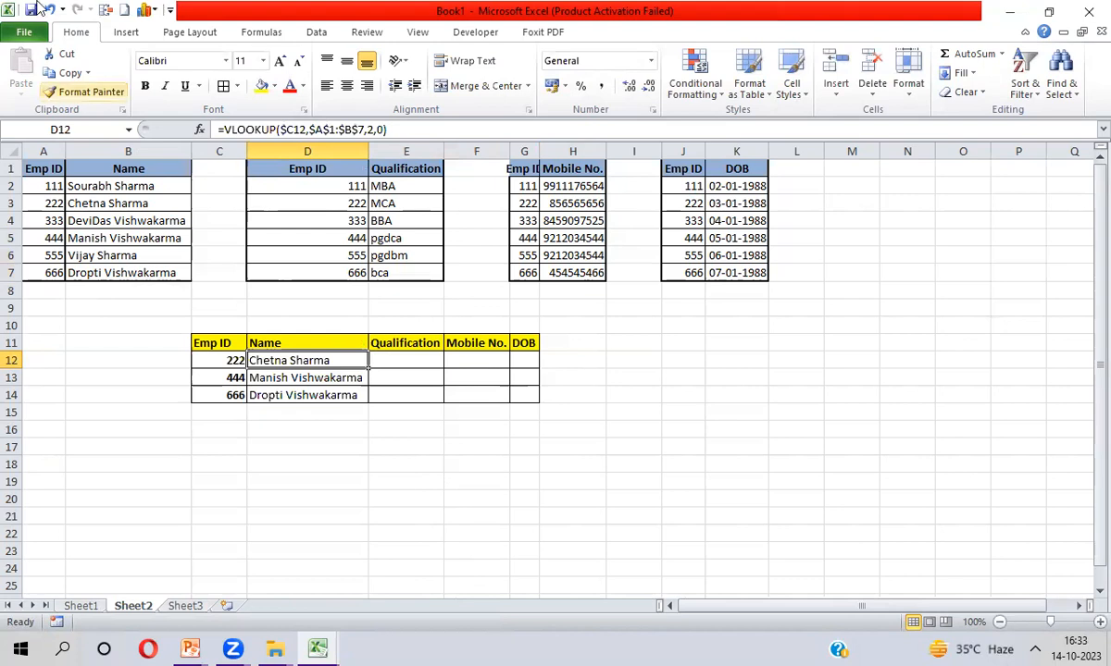
# Replace the Name lookup's column number 2 with a MATCH on header $D11
pyautogui.click(225, 131)
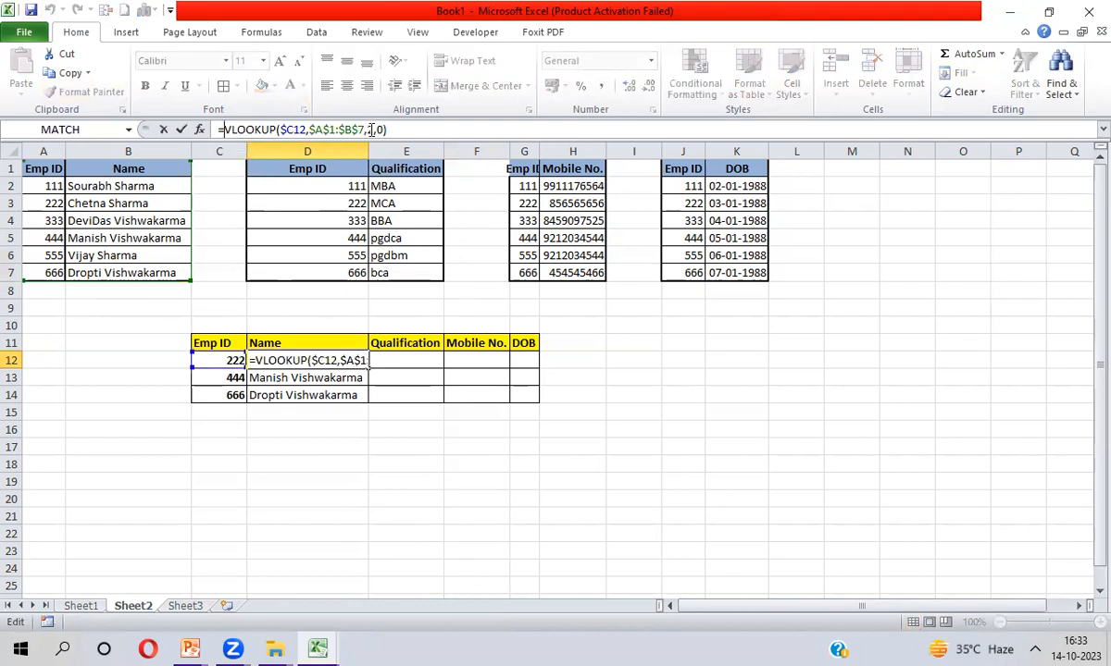
pyautogui.press('Escape')
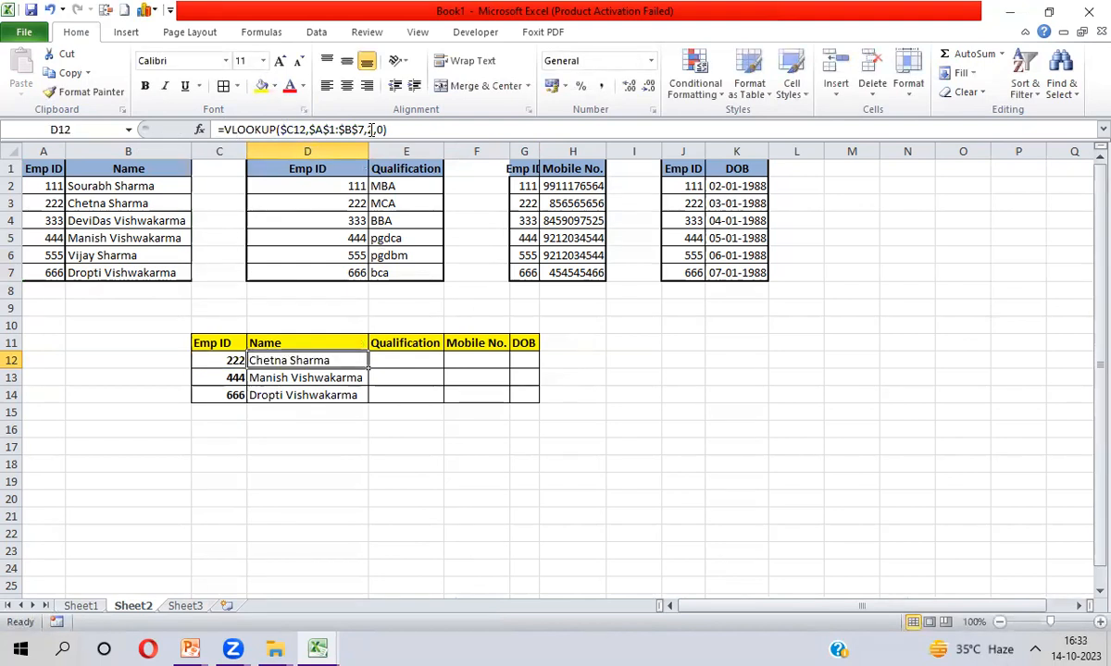
pyautogui.click(370, 129)
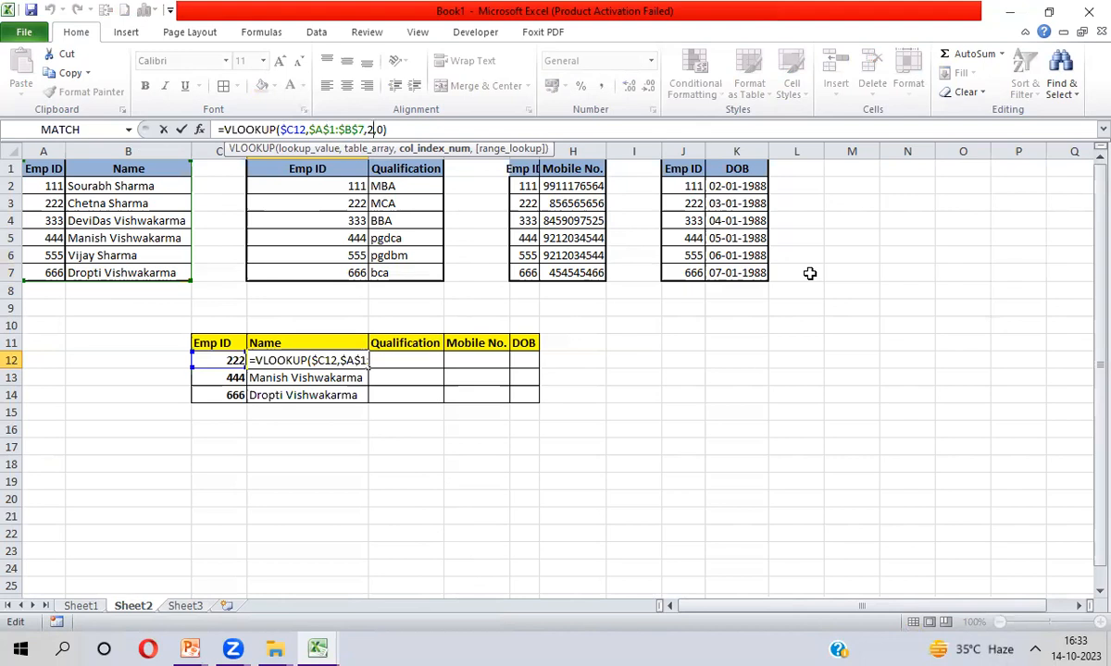
pyautogui.press('BackSpace')
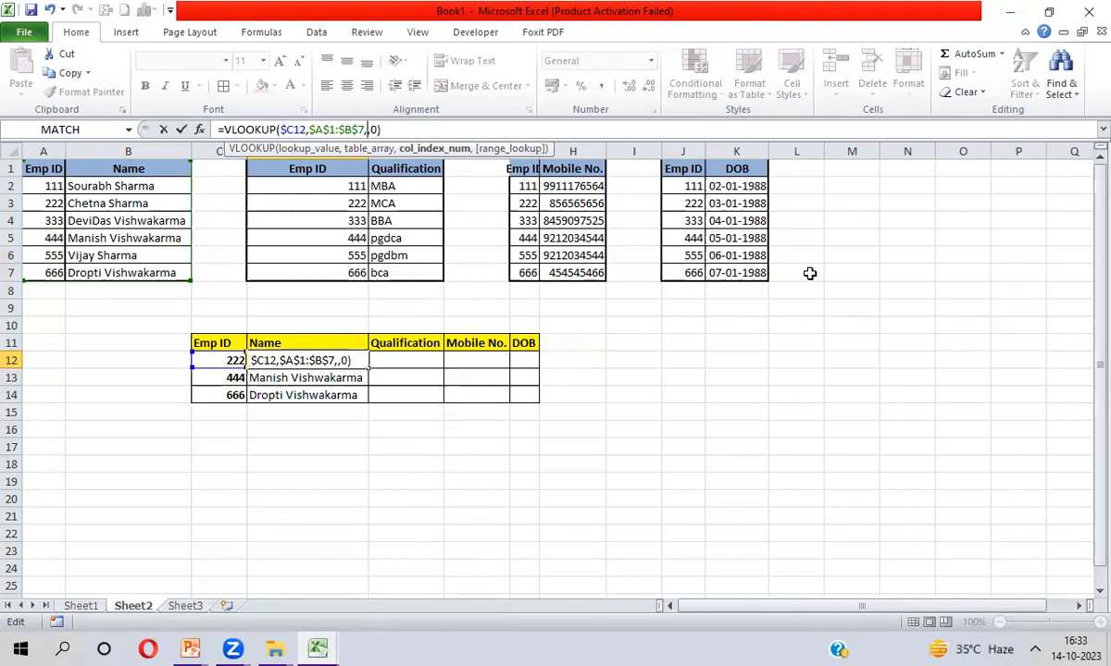
pyautogui.write('Mat')
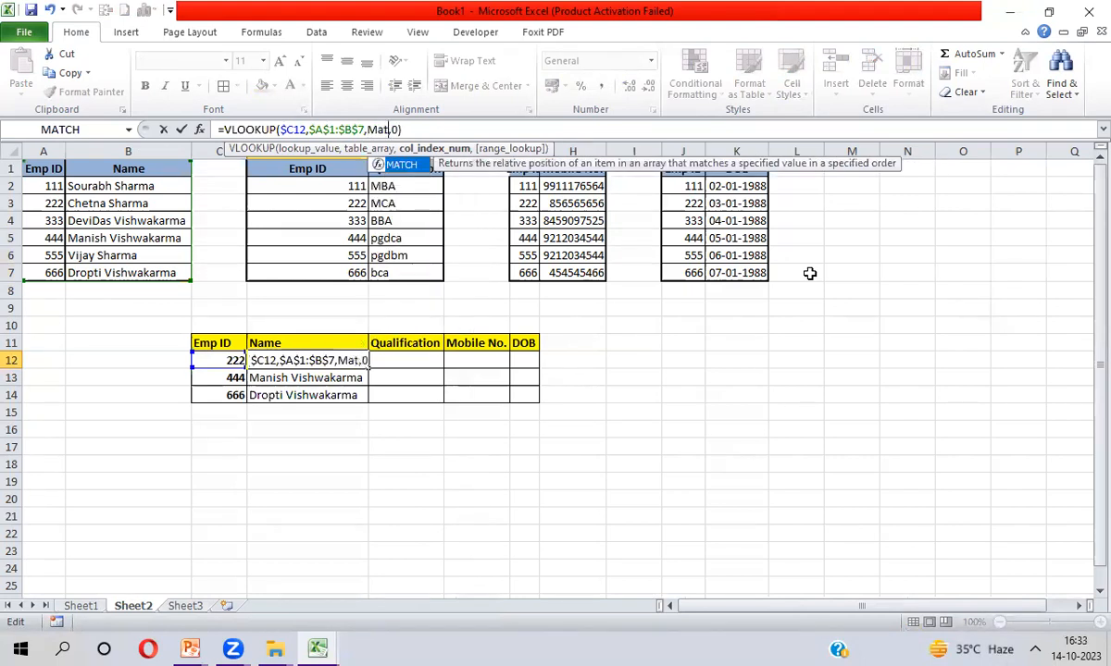
pyautogui.press('Tab')
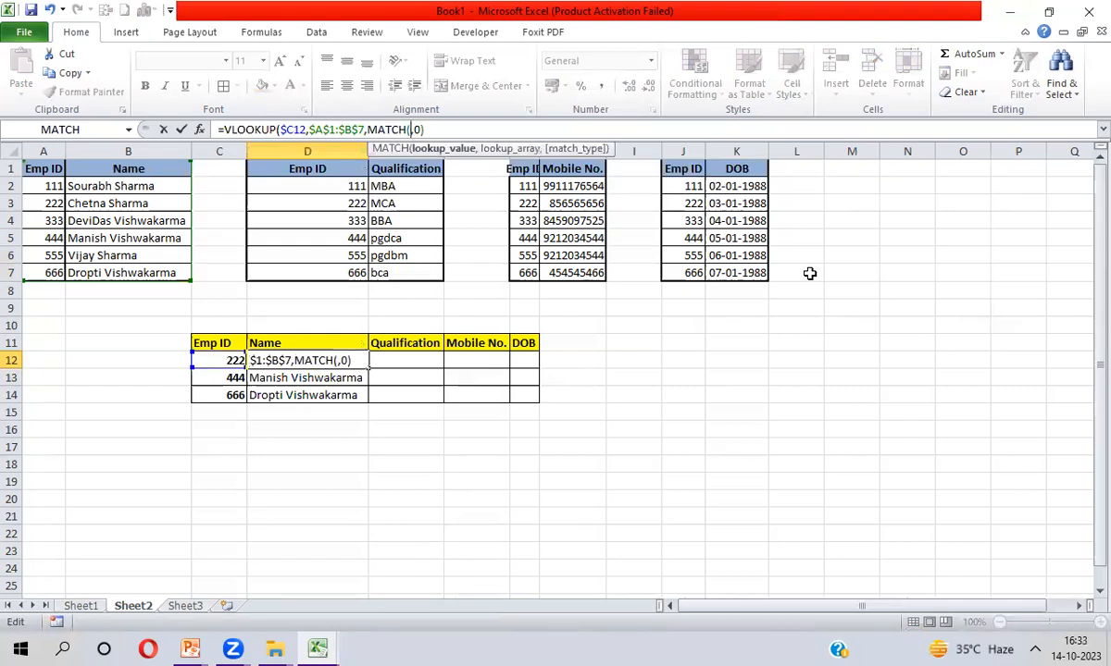
pyautogui.click(298, 342)
pyautogui.press('F4')
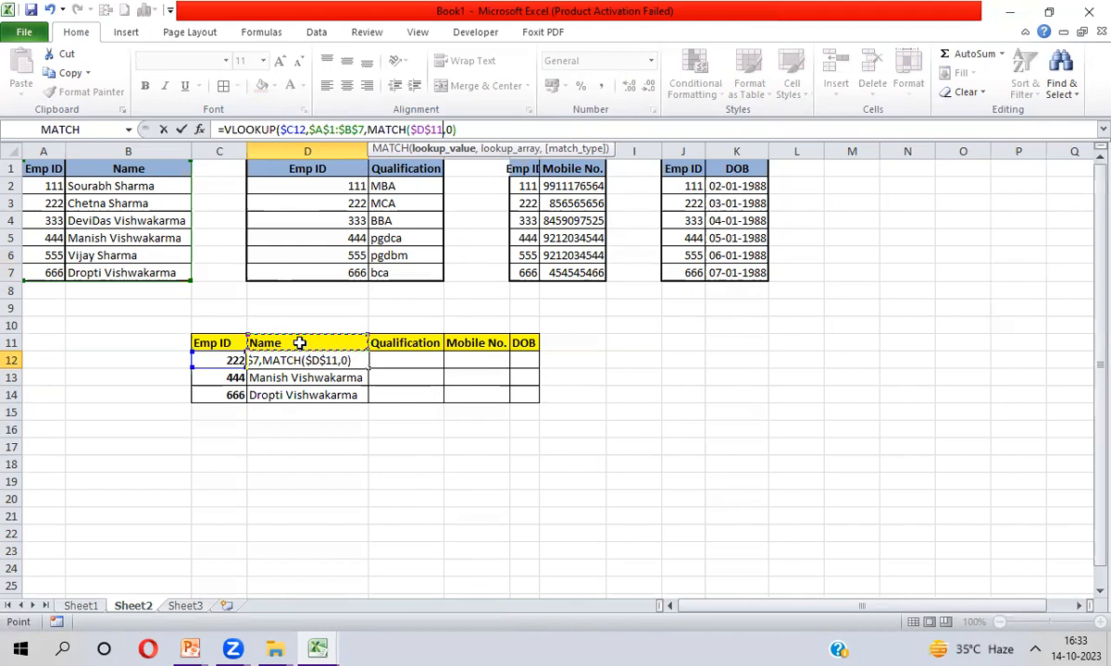
pyautogui.press('F4')
pyautogui.press('F4')
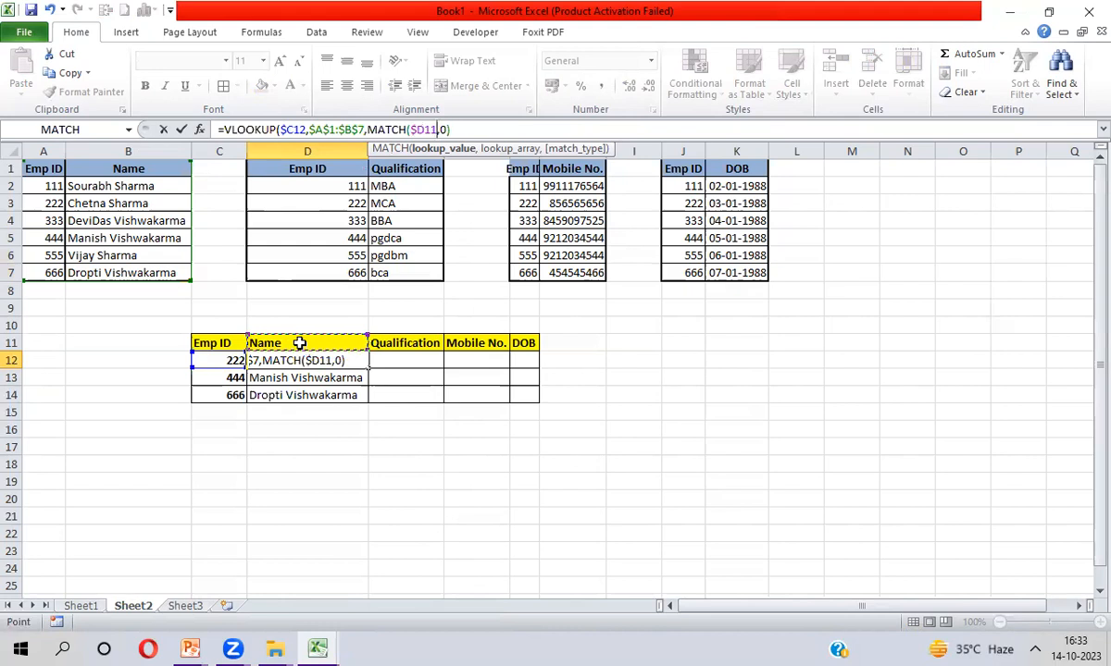
pyautogui.write(',')
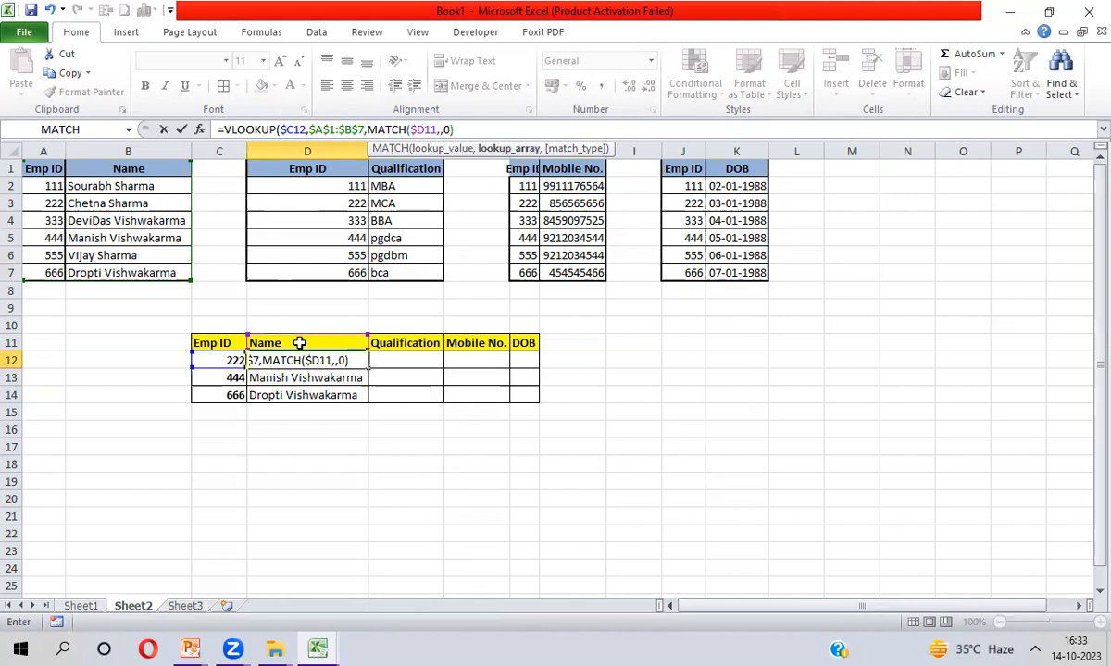
# Finish MATCH with range $A$1:$B$1 and match type 0, then fill D12:D14 down
pyautogui.click(46, 169)
pyautogui.hotkey('shift', 'Right')
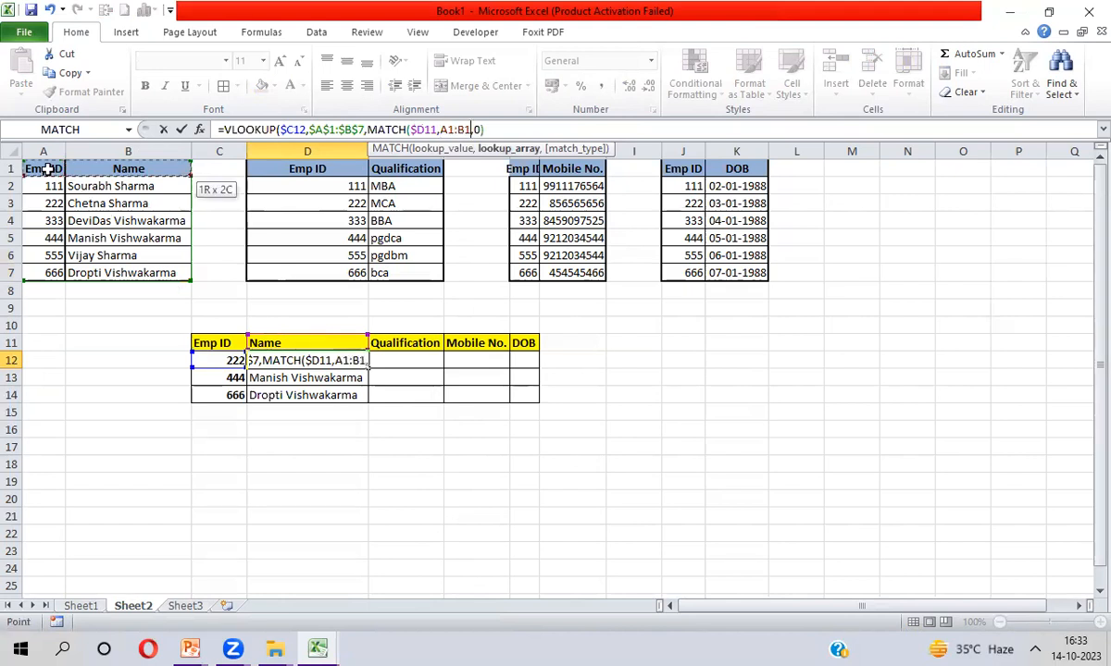
pyautogui.press('F4')
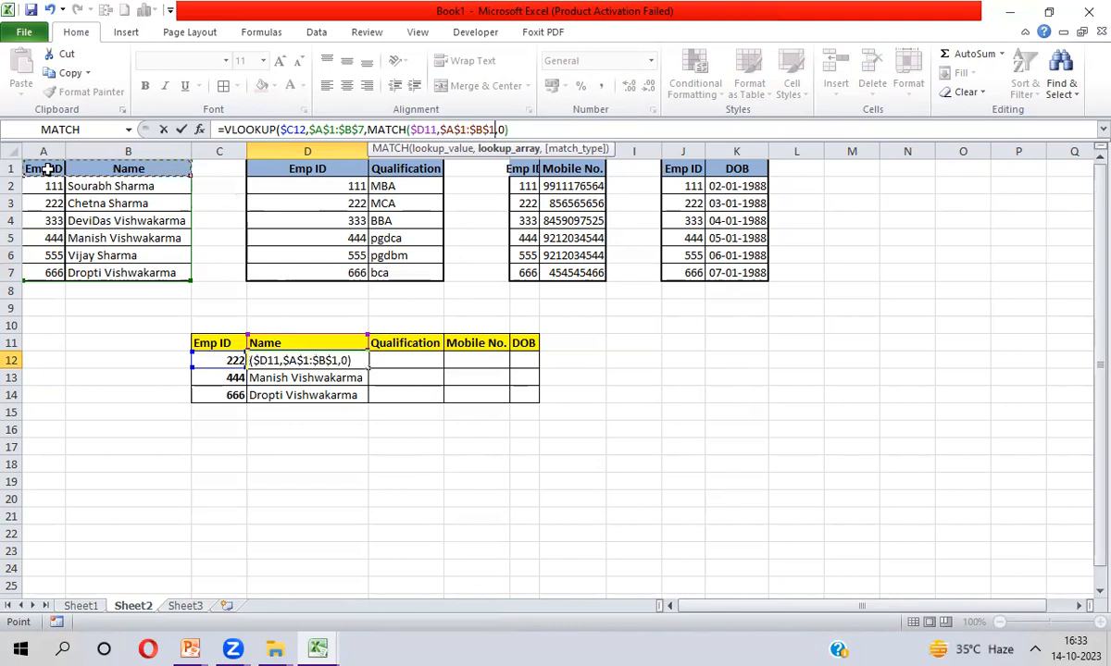
pyautogui.write(',0')
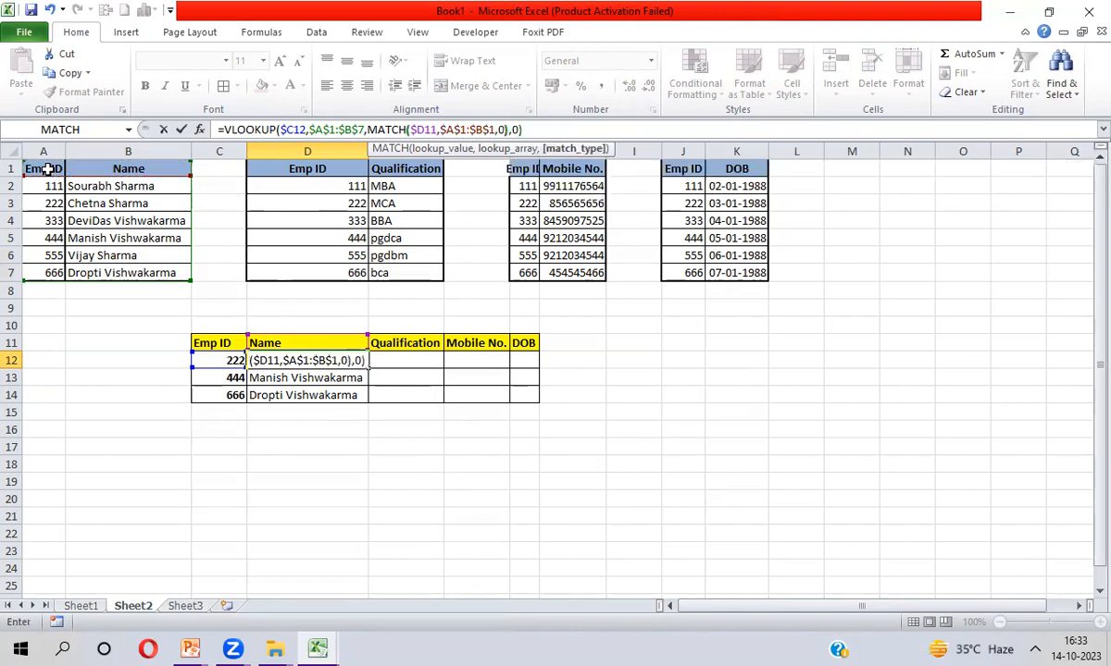
pyautogui.press('Return')
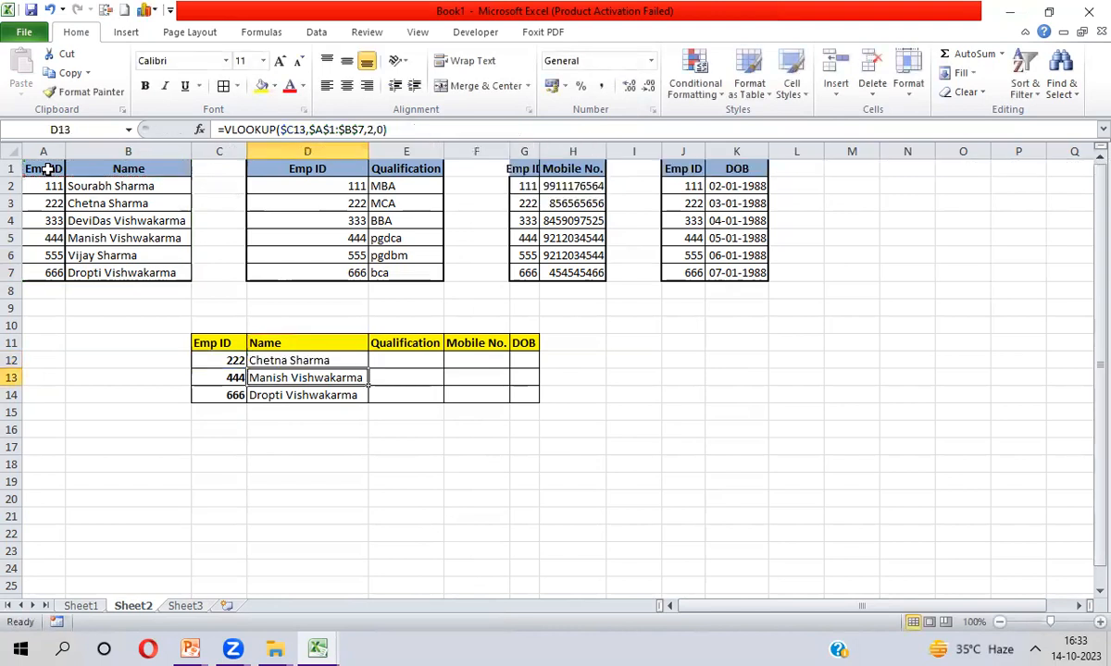
pyautogui.press('Up')
pyautogui.hotkey('shift', 'Down')
pyautogui.hotkey('shift', 'Down')
pyautogui.hotkey('ctrl', 'd')
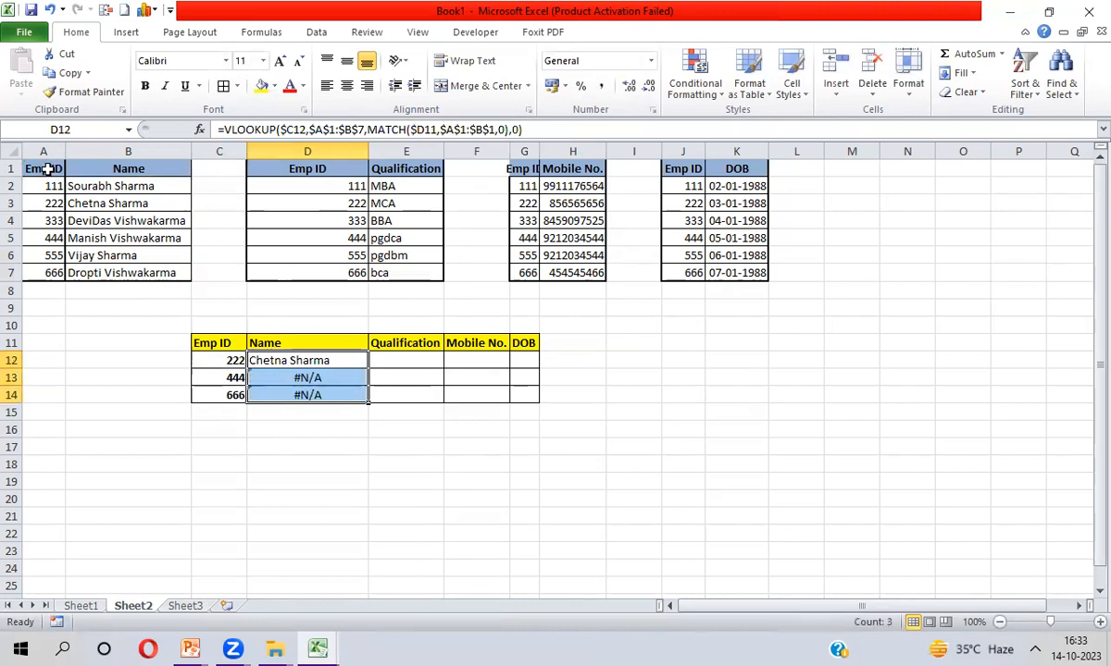
# Change the MATCH header reference to D$11 and fill it down D12:D14
pyautogui.hotkey('shift', 'Up')
pyautogui.hotkey('shift', 'Up')
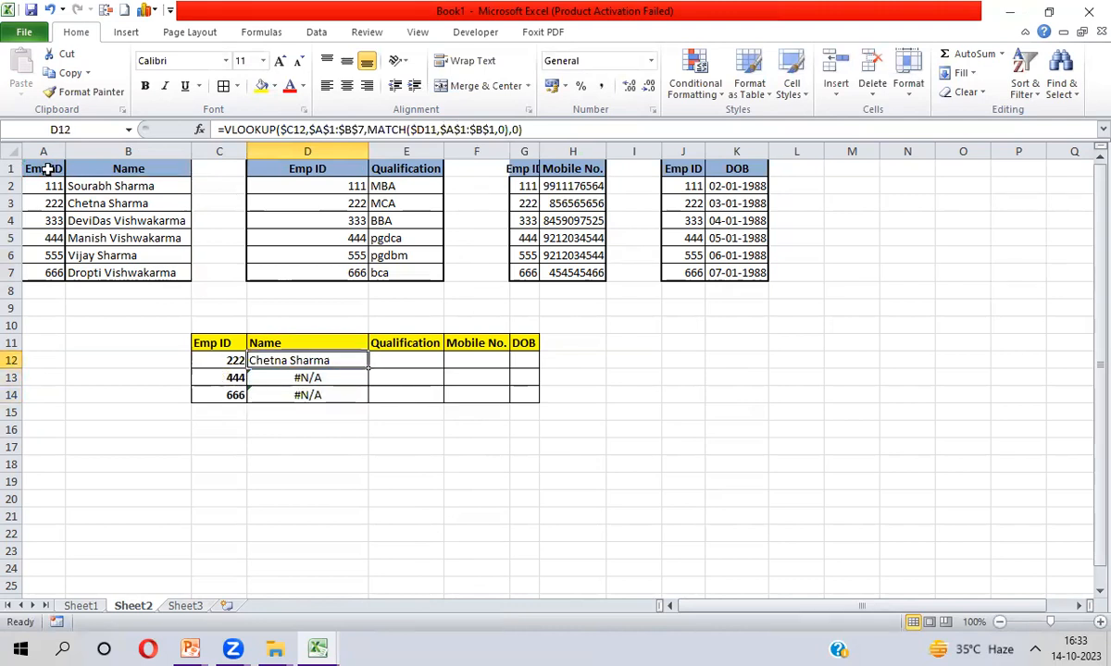
pyautogui.click(418, 129)
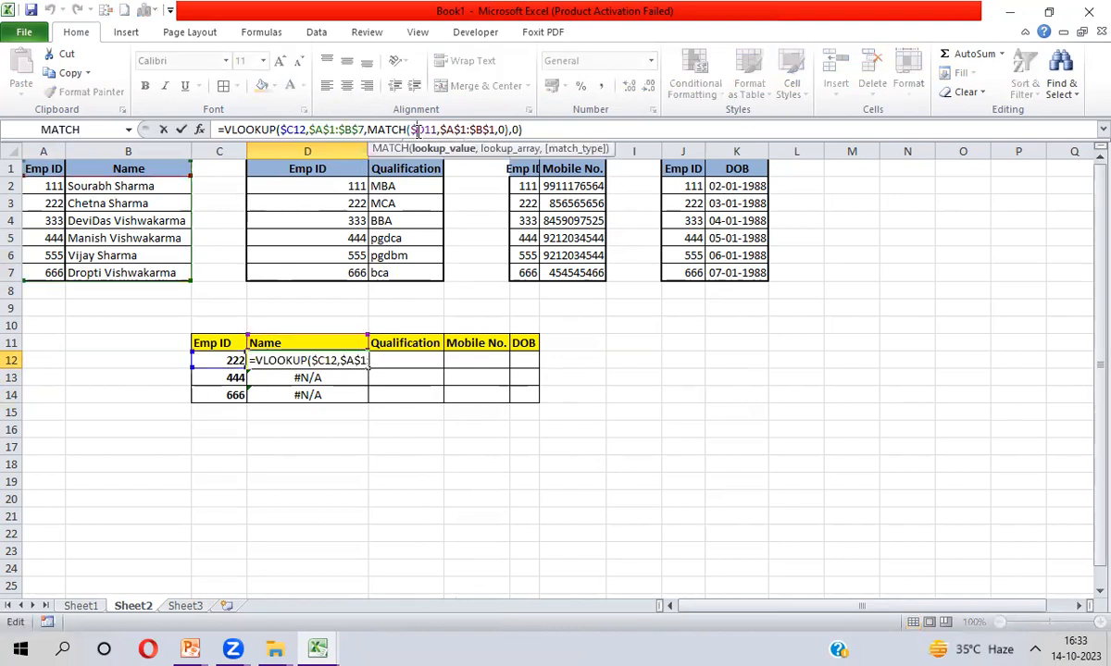
pyautogui.press('F4')
pyautogui.press('F4')
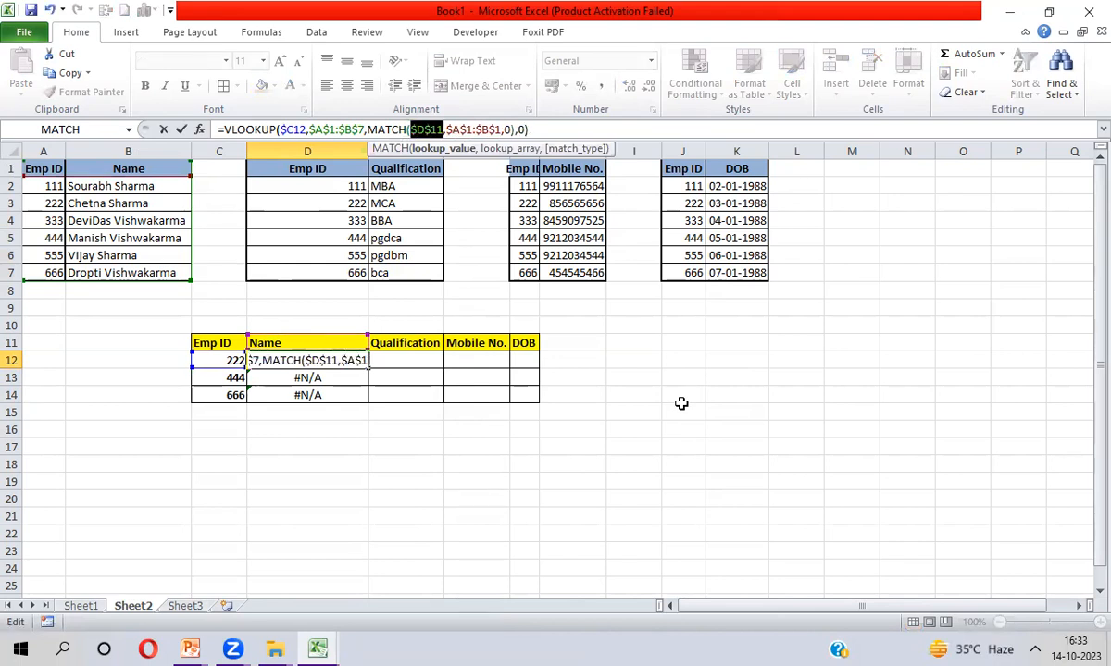
pyautogui.press('F4')
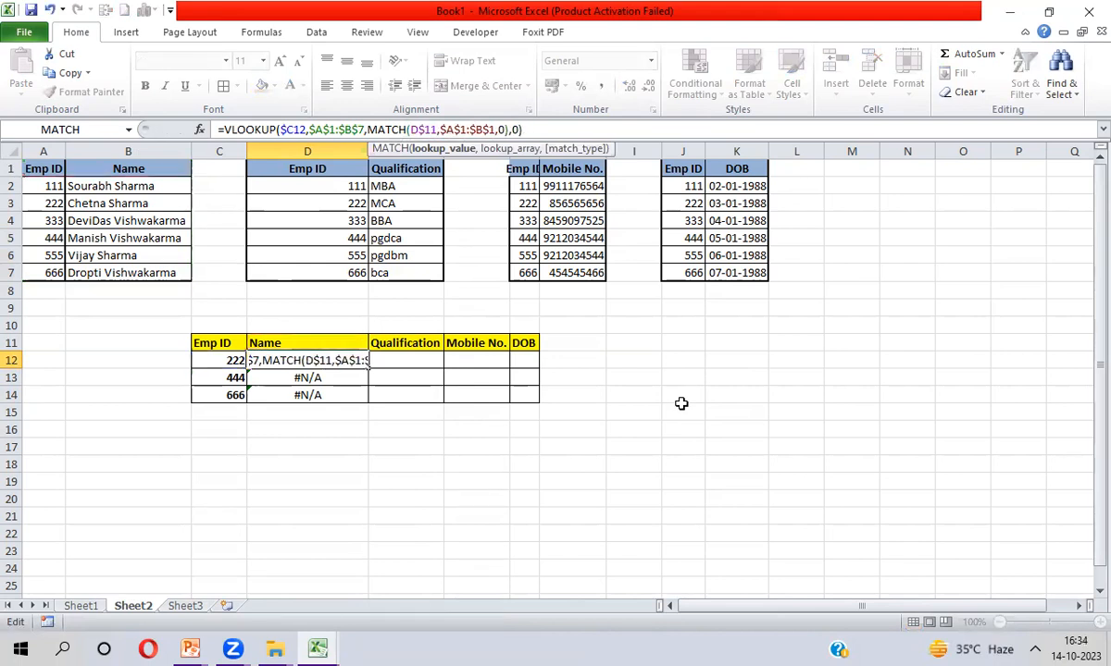
pyautogui.press('Return')
pyautogui.press('Up')
pyautogui.hotkey('shift', 'Down')
pyautogui.hotkey('shift', 'Down')
pyautogui.hotkey('ctrl', 'd')
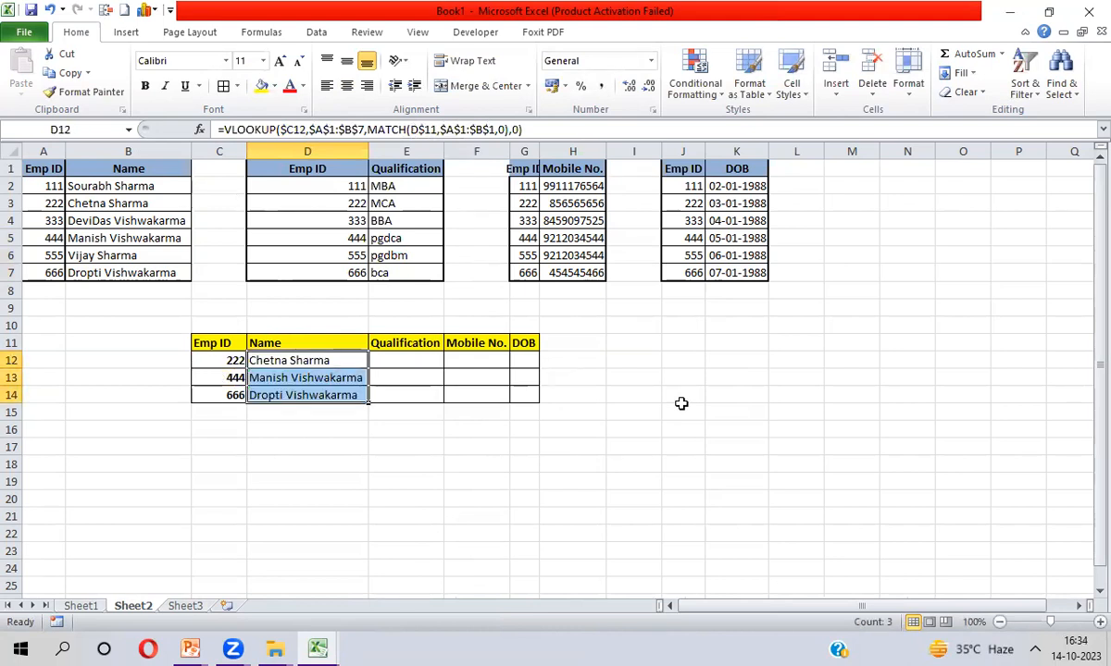
# Copy the formula right across D12:G14 and AutoFit those columns
pyautogui.hotkey('shift', 'Right')
pyautogui.hotkey('shift', 'Right')
pyautogui.hotkey('shift', 'Right')
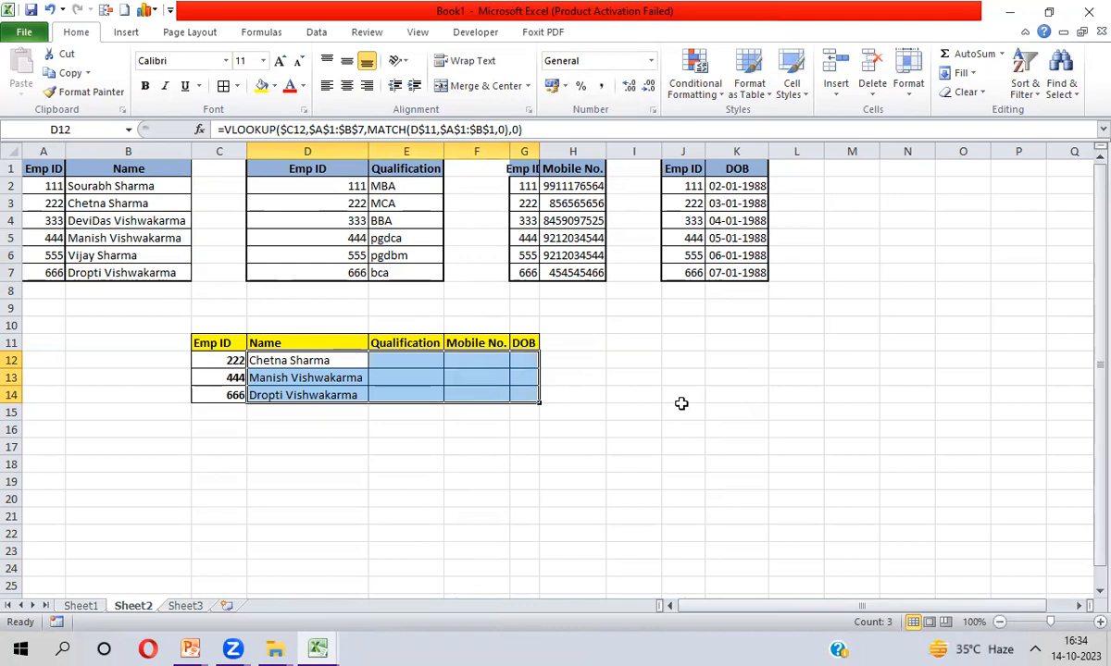
pyautogui.hotkey('ctrl', 'r')
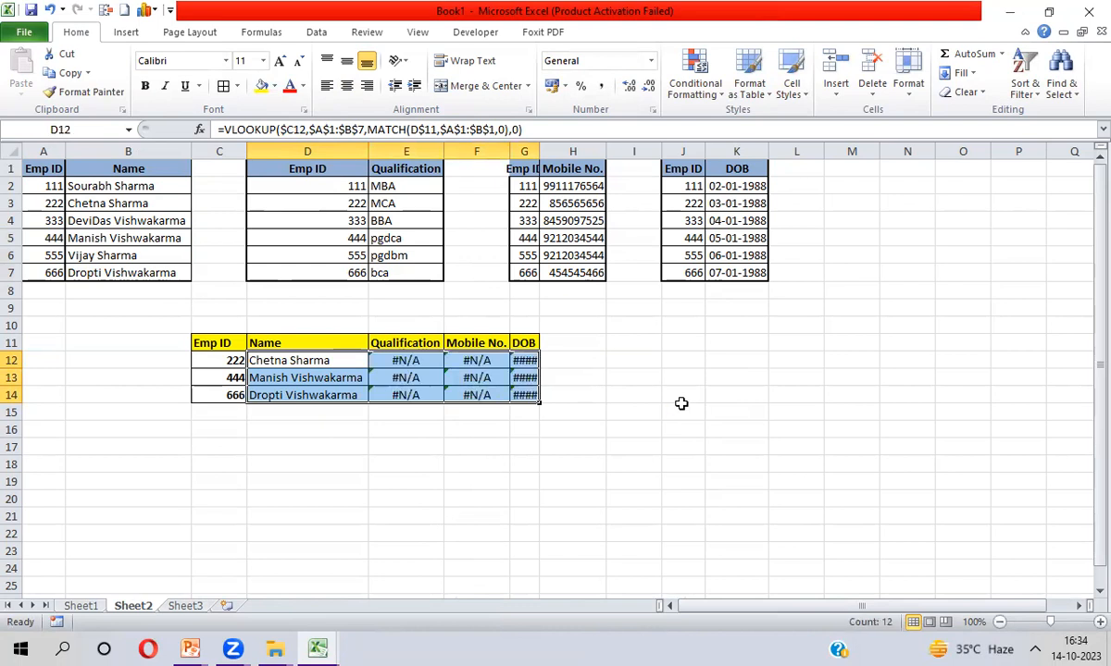
pyautogui.hotkey('alt', 'h')
pyautogui.press('o')
pyautogui.press('i')
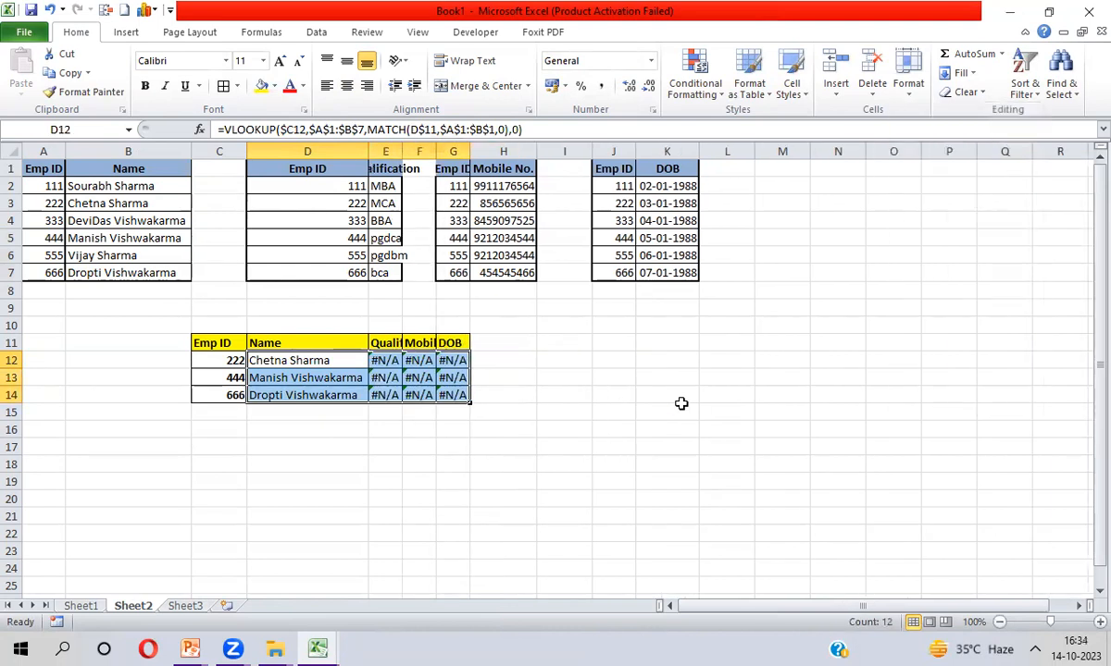
# AutoFit the column widths of the entire lower lookup table
pyautogui.press('Up')
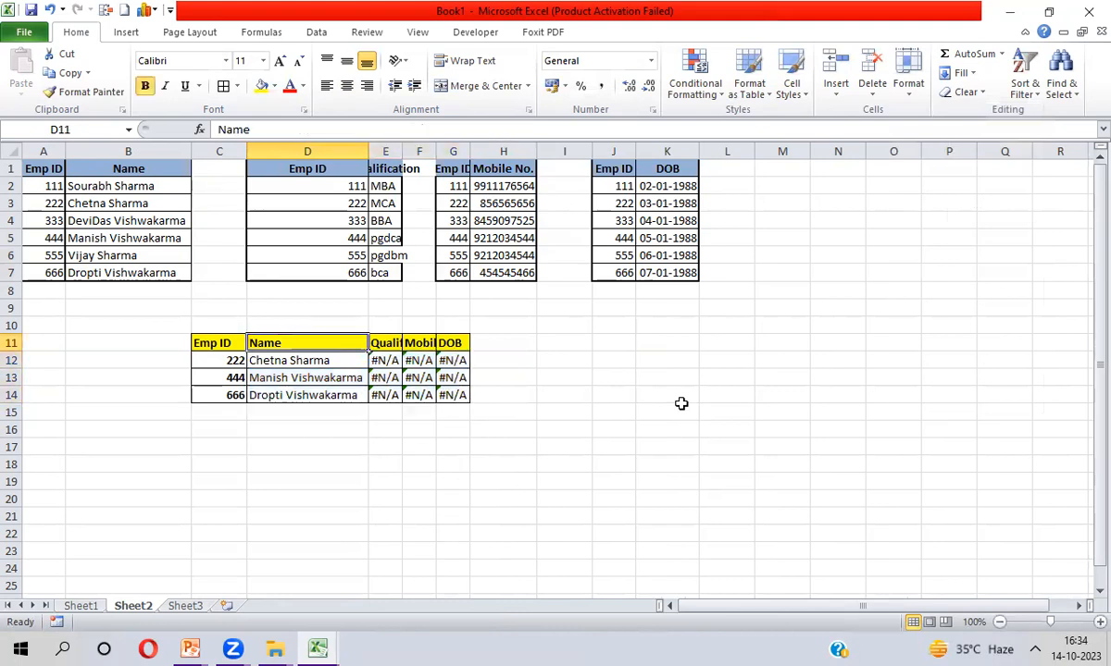
pyautogui.hotkey('ctrl', 'a')
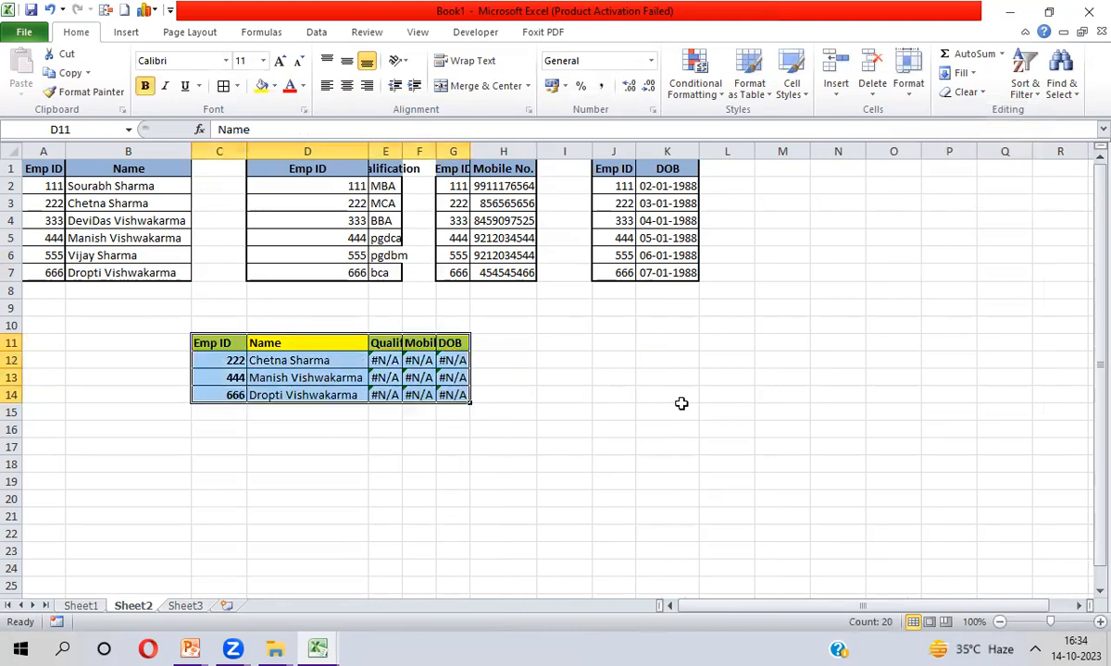
pyautogui.hotkey('alt', 'h')
pyautogui.press('o')
pyautogui.press('i')
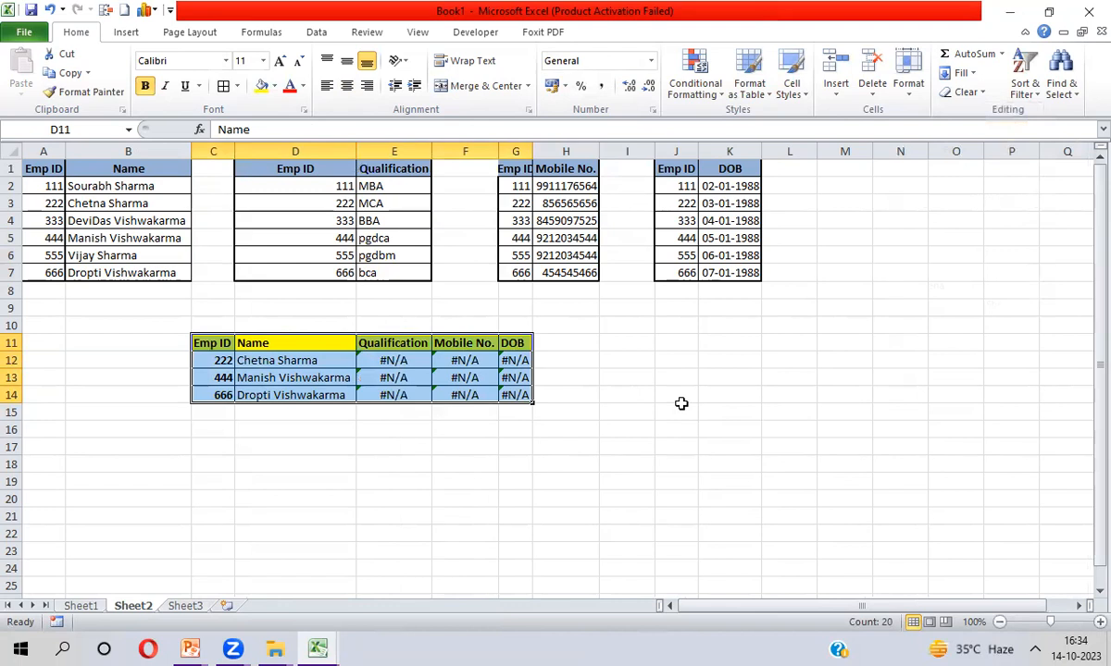
pyautogui.press('Down')
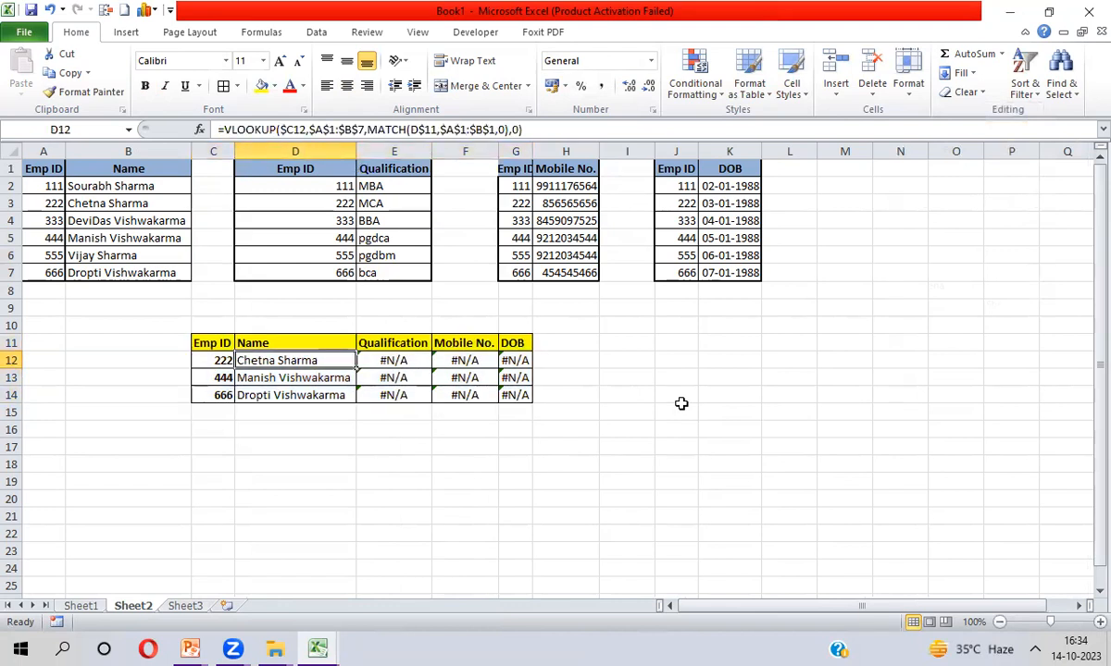
pyautogui.click(225, 129)
# Wrap the D12 lookup in IFERROR with "" as the fallback
pyautogui.write('IF')
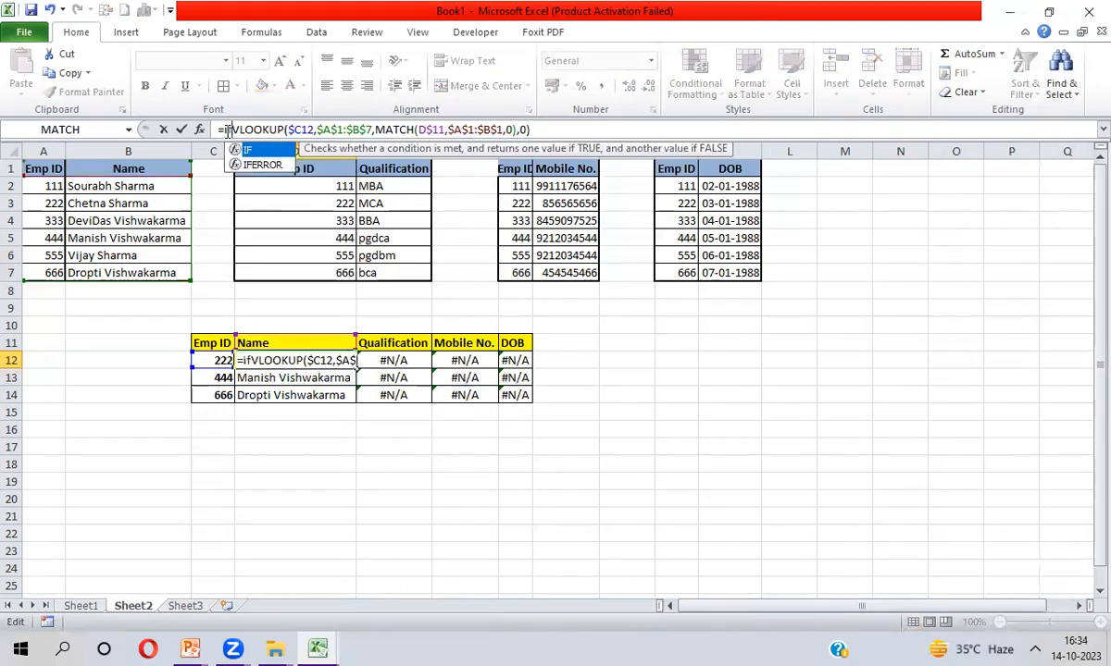
pyautogui.press('Down')
pyautogui.press('Tab')
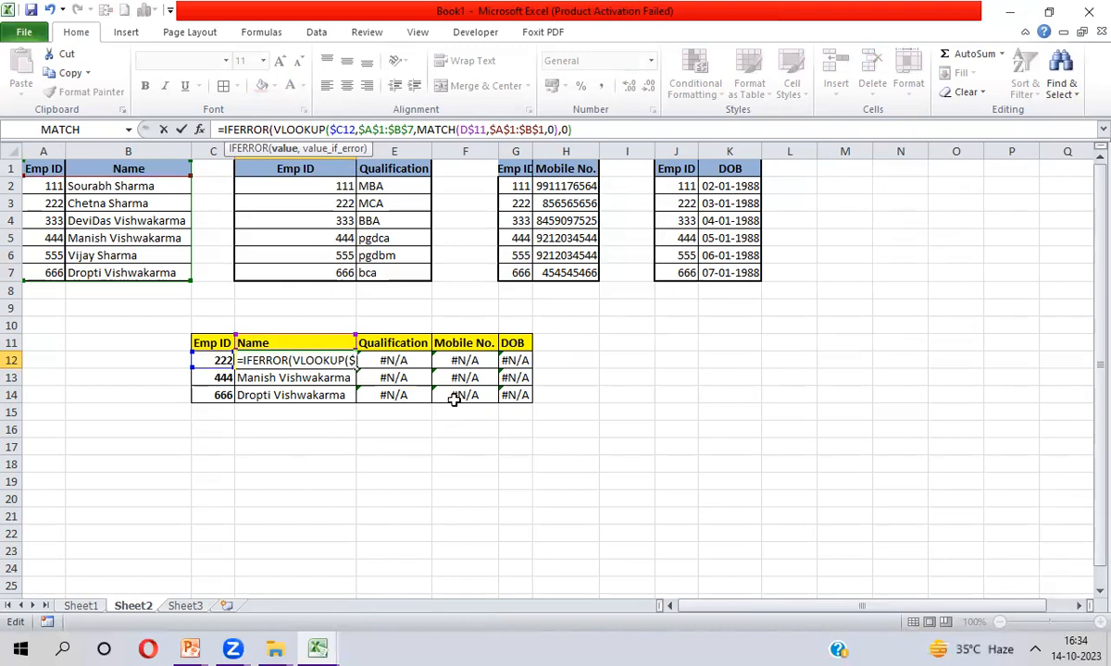
pyautogui.click(579, 130)
pyautogui.write(',""')
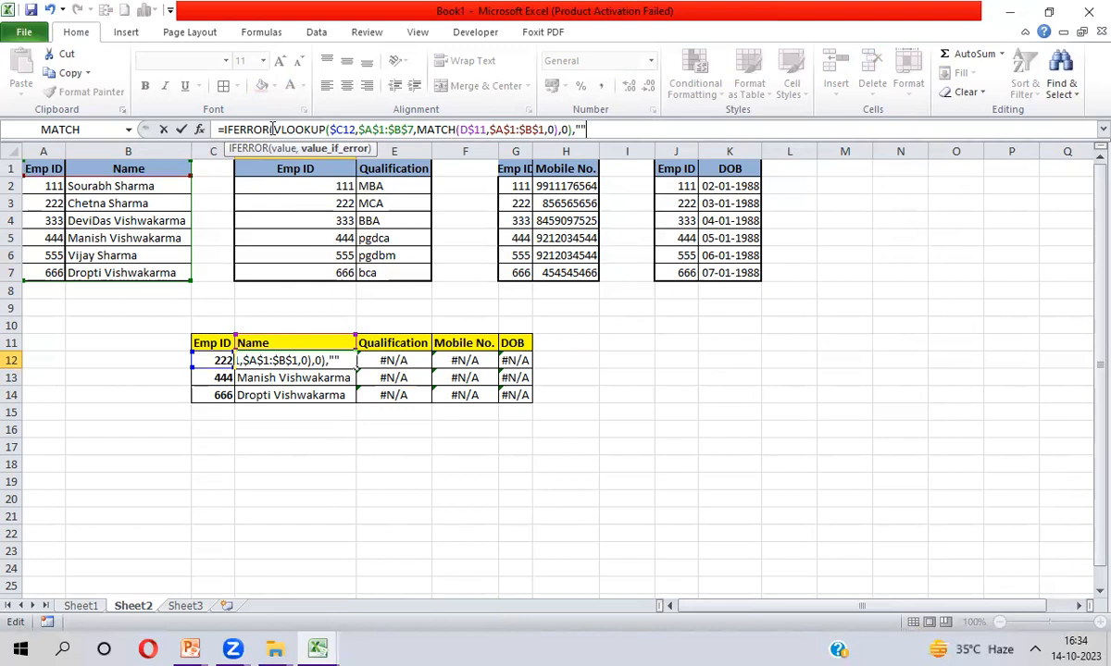
pyautogui.moveTo(271, 130); pyautogui.dragTo(573, 129)
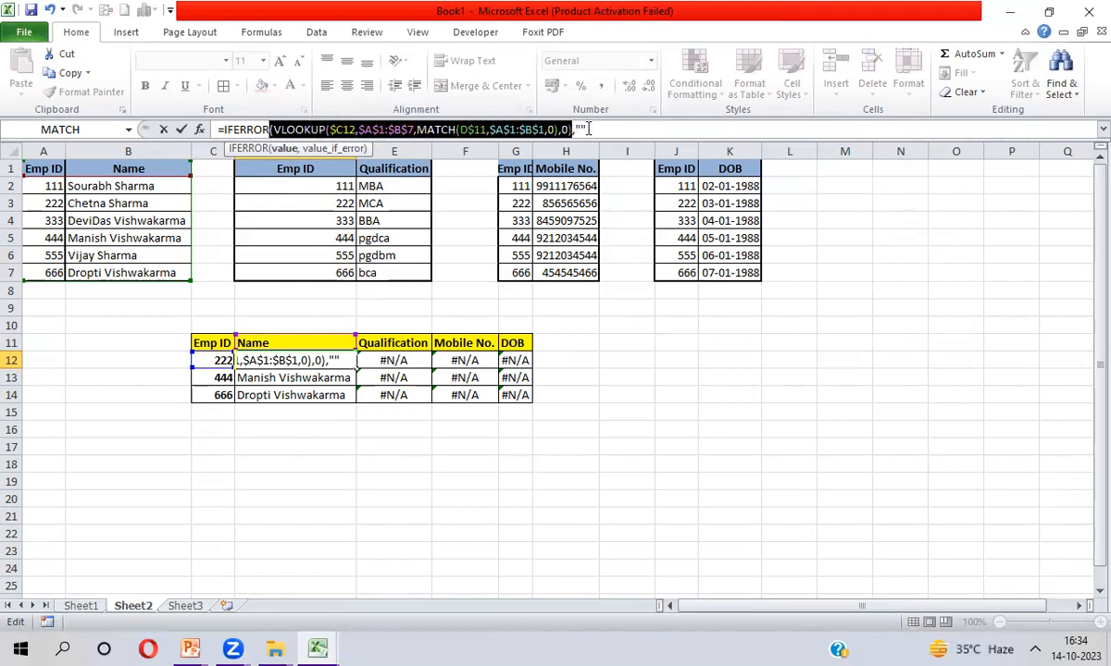
pyautogui.click(586, 130)
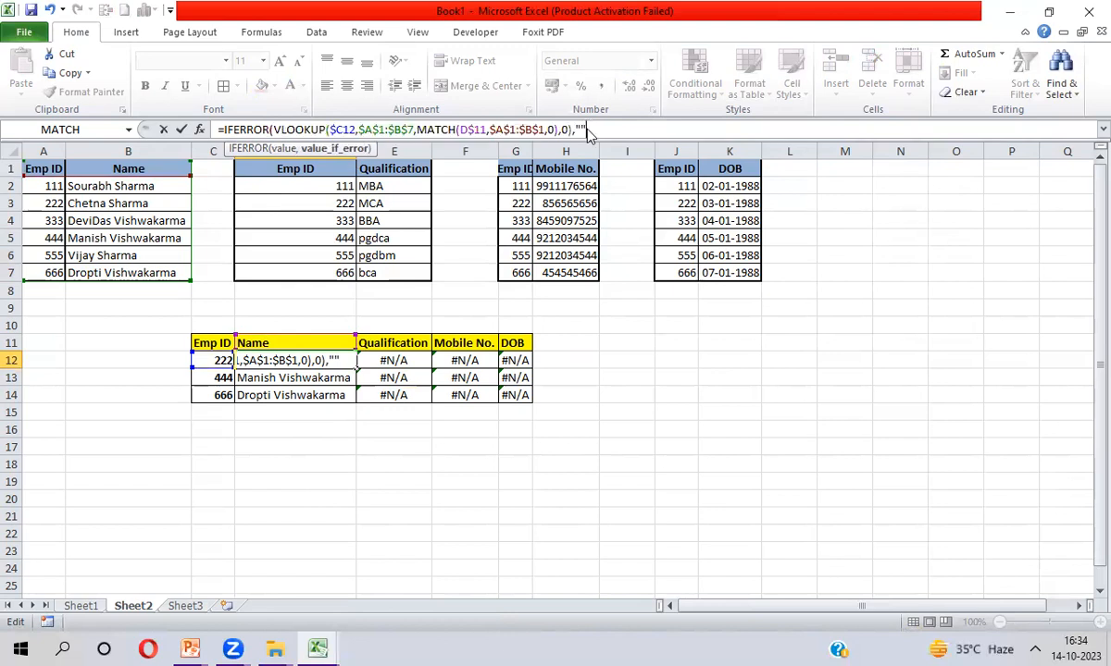
pyautogui.press('Return')
pyautogui.press('Return')
# Fill the IFERROR formula across and down D12:G14
pyautogui.press('Up')
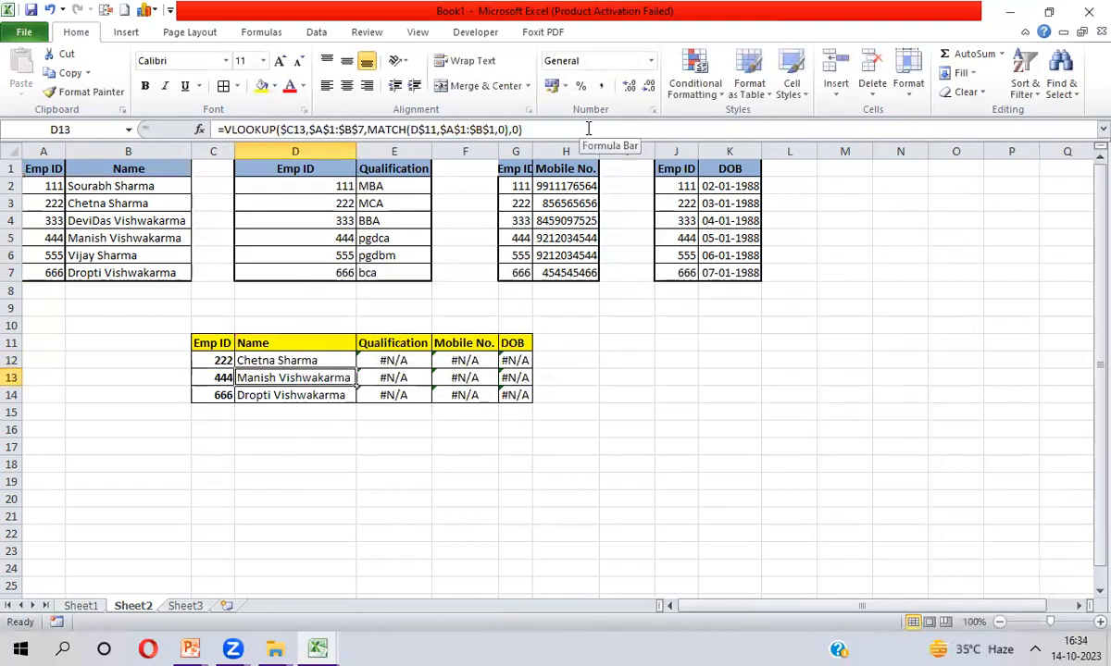
pyautogui.hotkey('shift', 'Down')
pyautogui.hotkey('shift', 'Down')
pyautogui.hotkey('shift', 'Right')
pyautogui.hotkey('shift', 'Right')
pyautogui.hotkey('shift', 'Right')
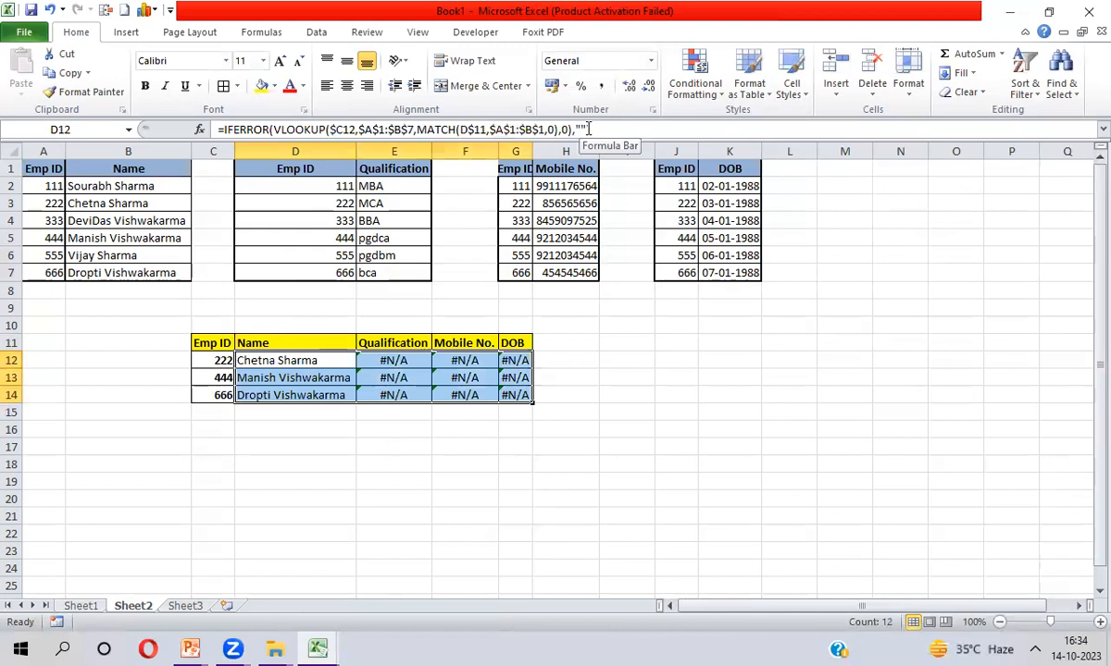
pyautogui.hotkey('ctrl', 'r')
pyautogui.hotkey('ctrl', 'd')
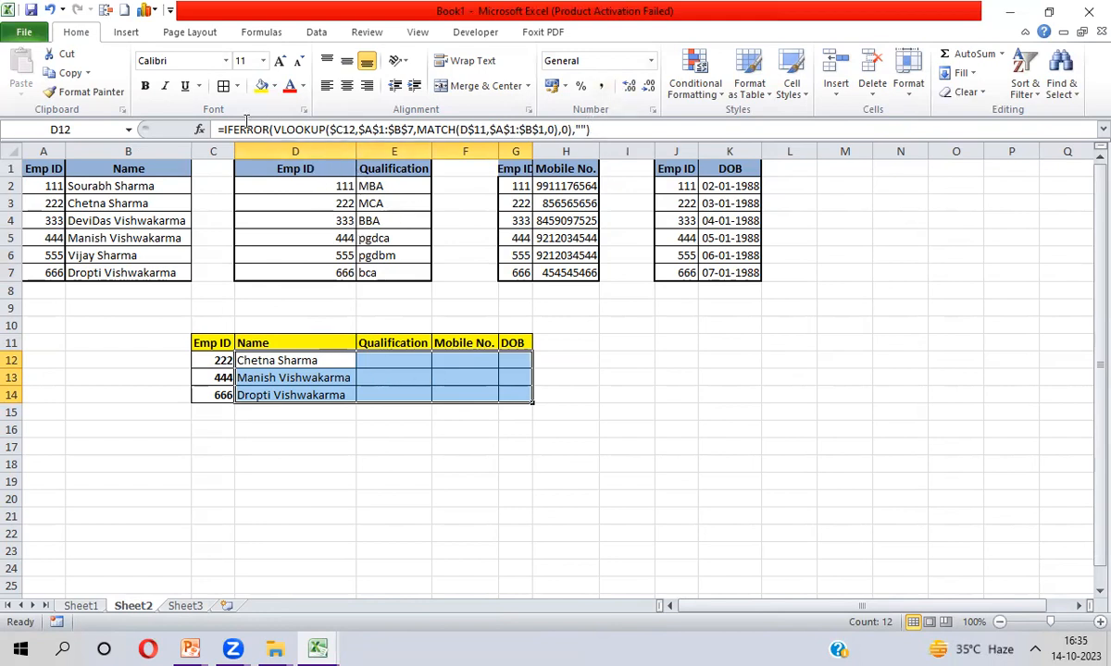
# Replace the "" fallback with VLOOKUP($C12,$D$1:$E$7,2,0)
pyautogui.click(597, 129)
pyautogui.press('BackSpace')
pyautogui.press('BackSpace')
pyautogui.press('BackSpace')
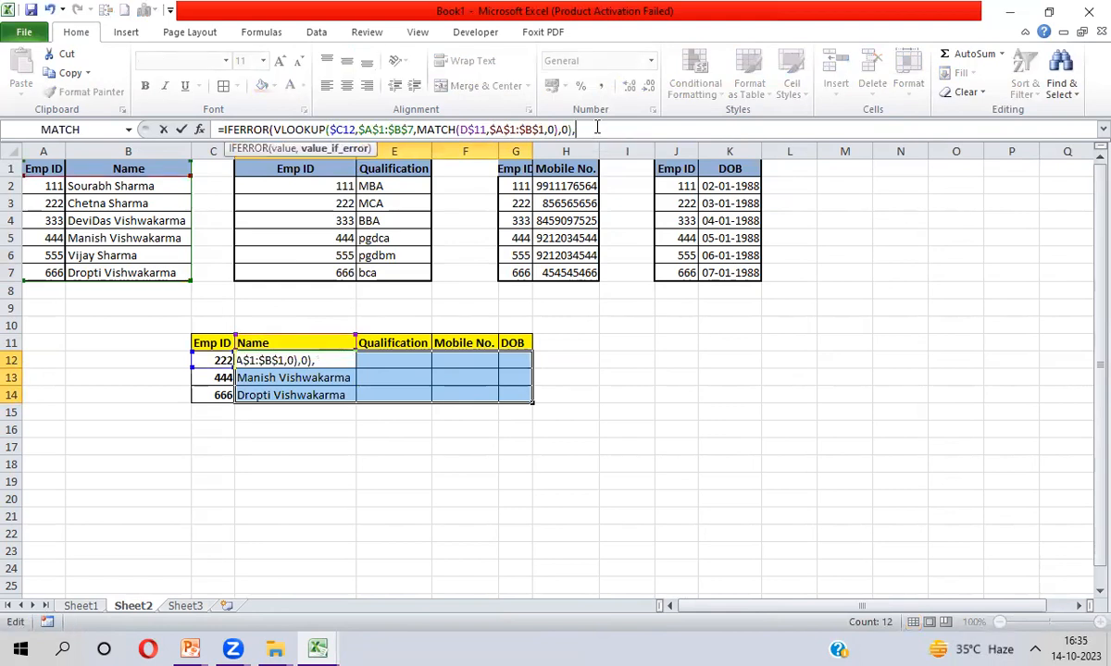
pyautogui.write('VLOOKUP(')
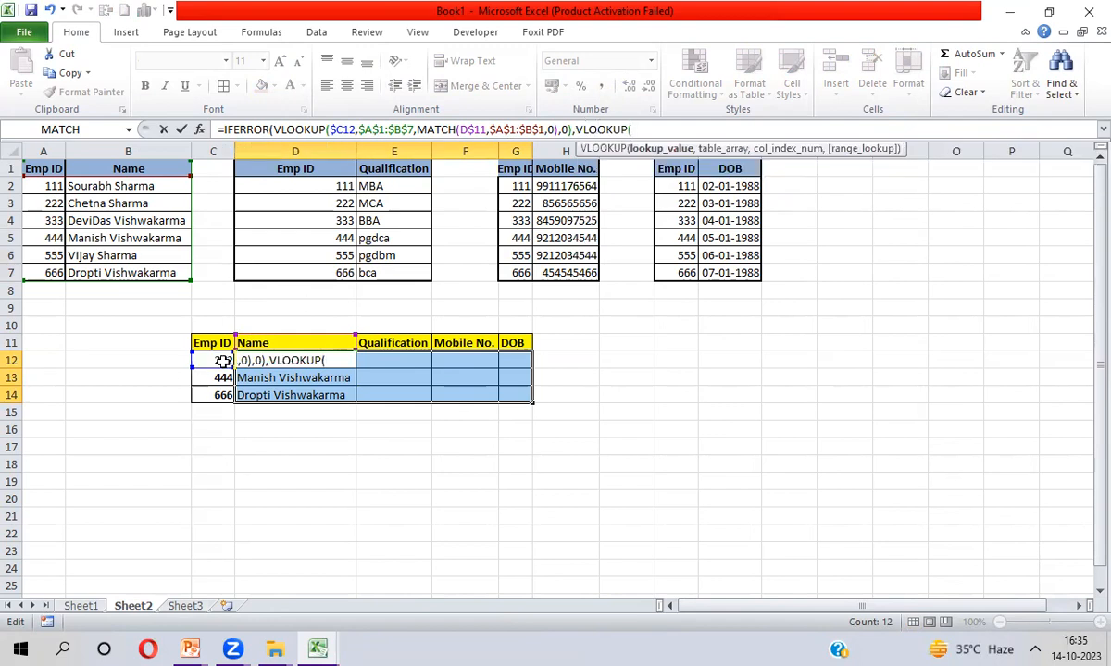
pyautogui.click(223, 360)
pyautogui.press('F4')
pyautogui.press('F4')
pyautogui.press('F4')
pyautogui.write(',')
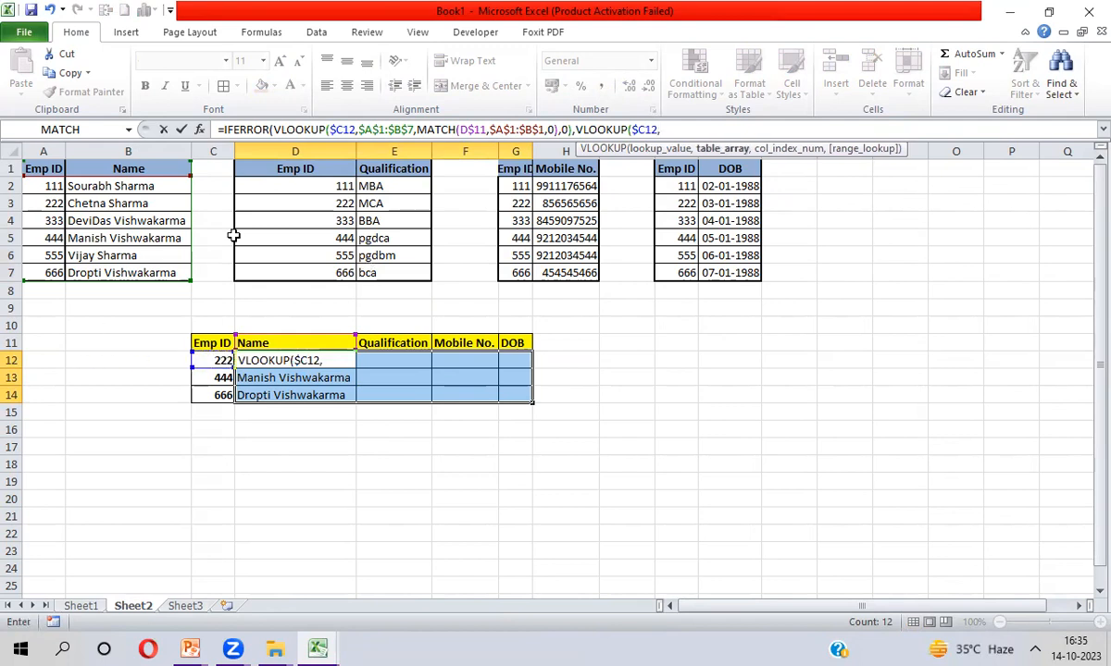
pyautogui.moveTo(282, 169); pyautogui.dragTo(394, 169)
pyautogui.hotkey('ctrl', 'shift', 'Down')
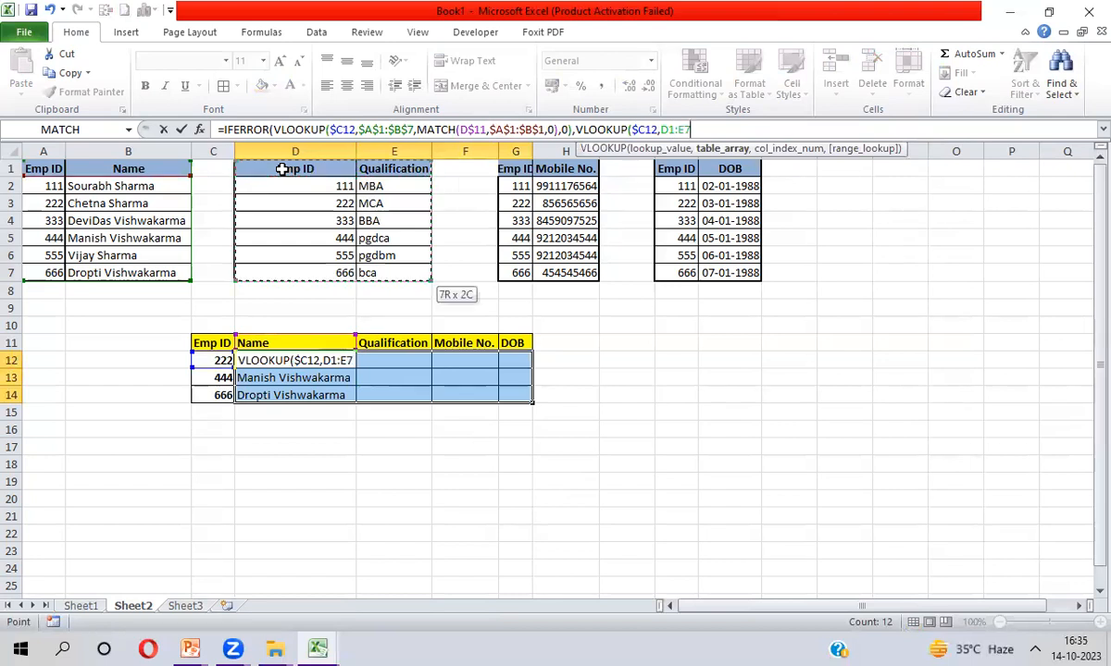
pyautogui.press('F4')
pyautogui.write(',2,0)')
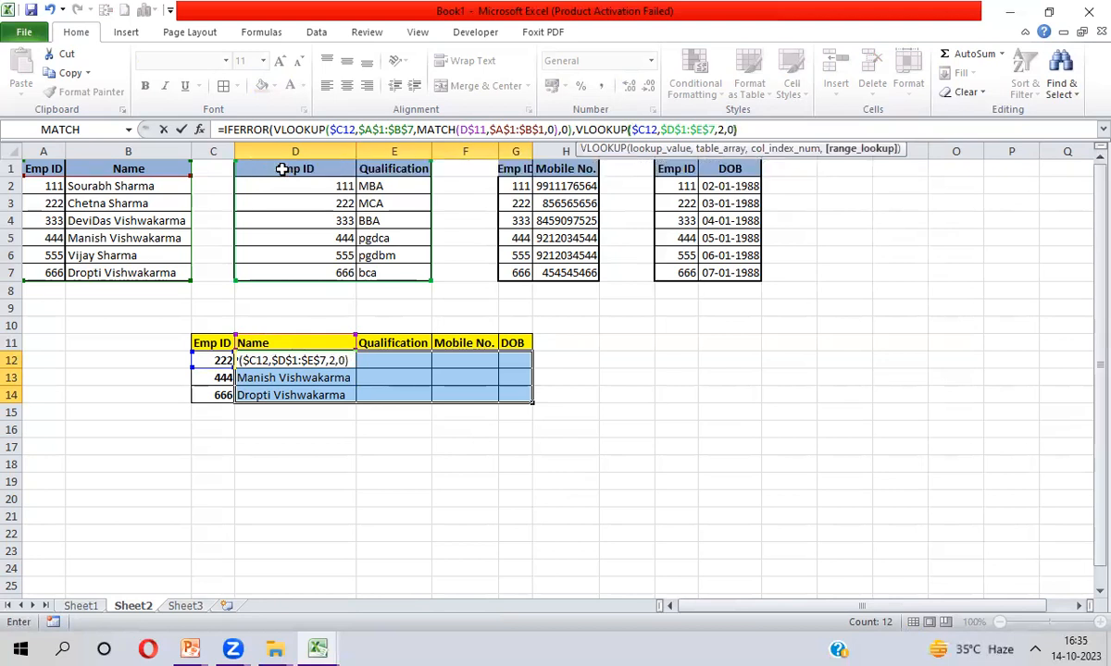
pyautogui.press('Return')
pyautogui.press('Return')
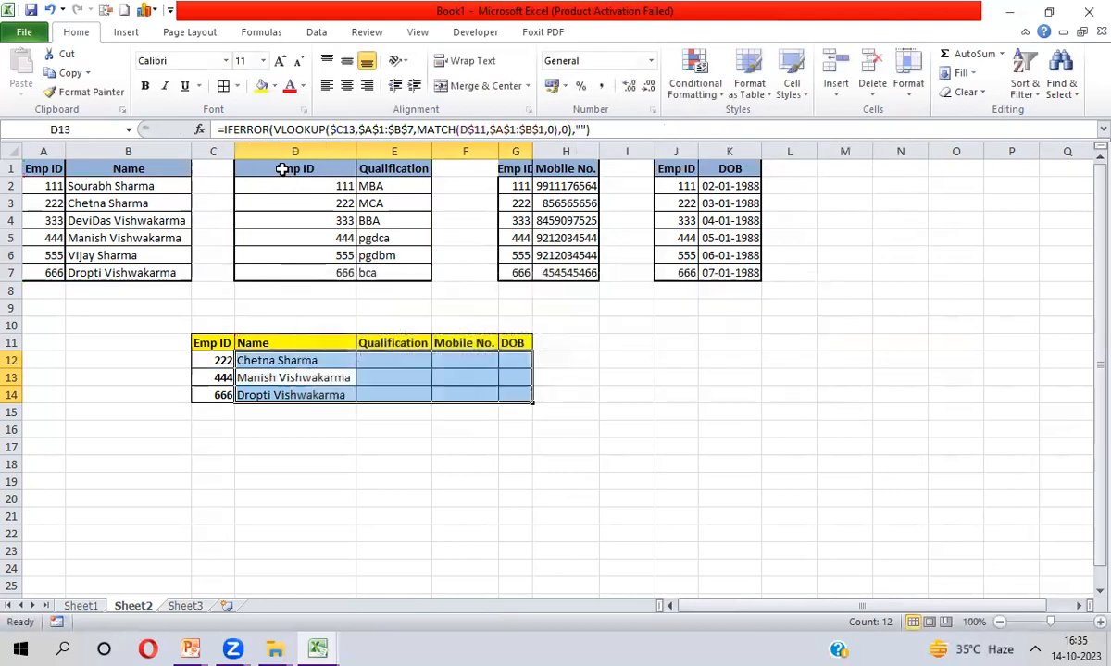
# Fill the formula across and down D12:G14
pyautogui.hotkey('ctrl', 'r')
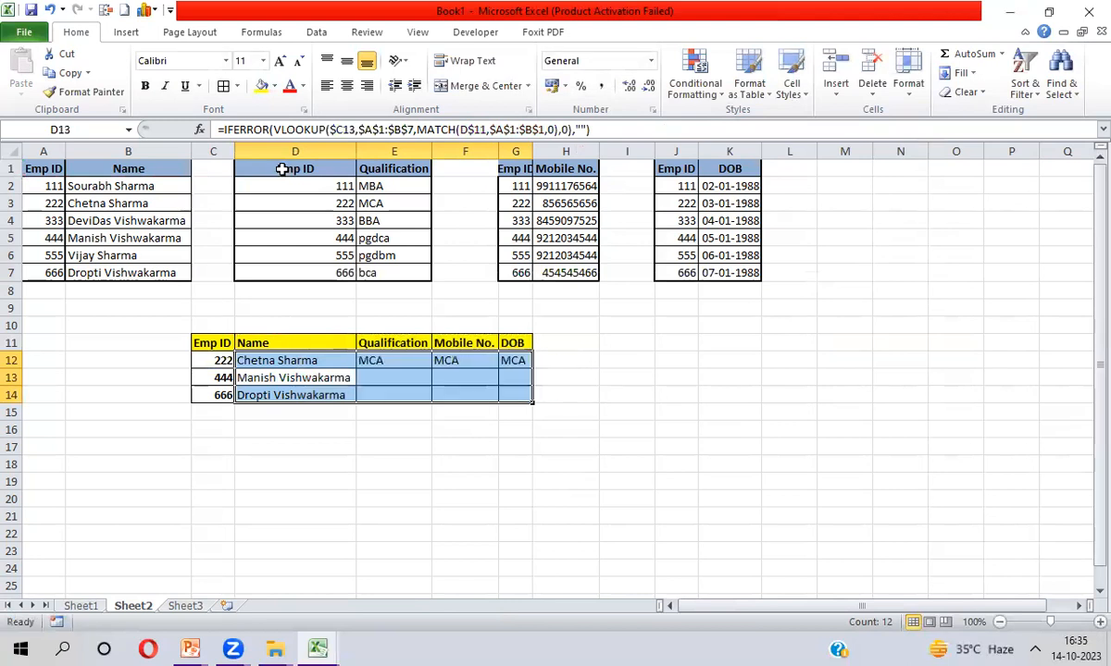
pyautogui.hotkey('ctrl', 'd')
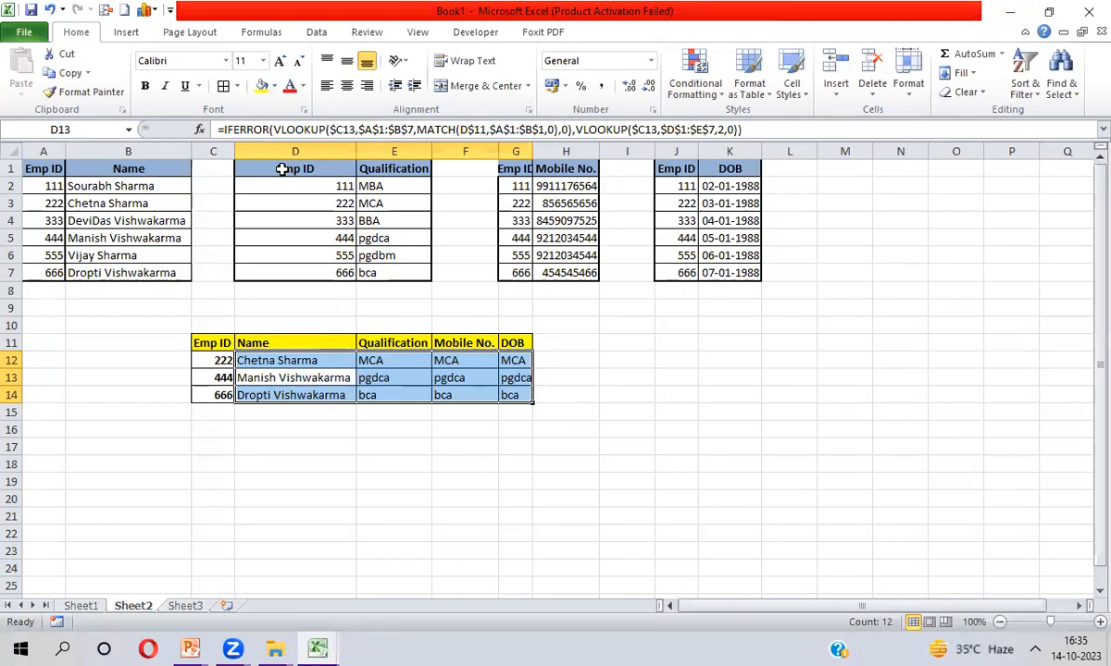
pyautogui.press('Up')
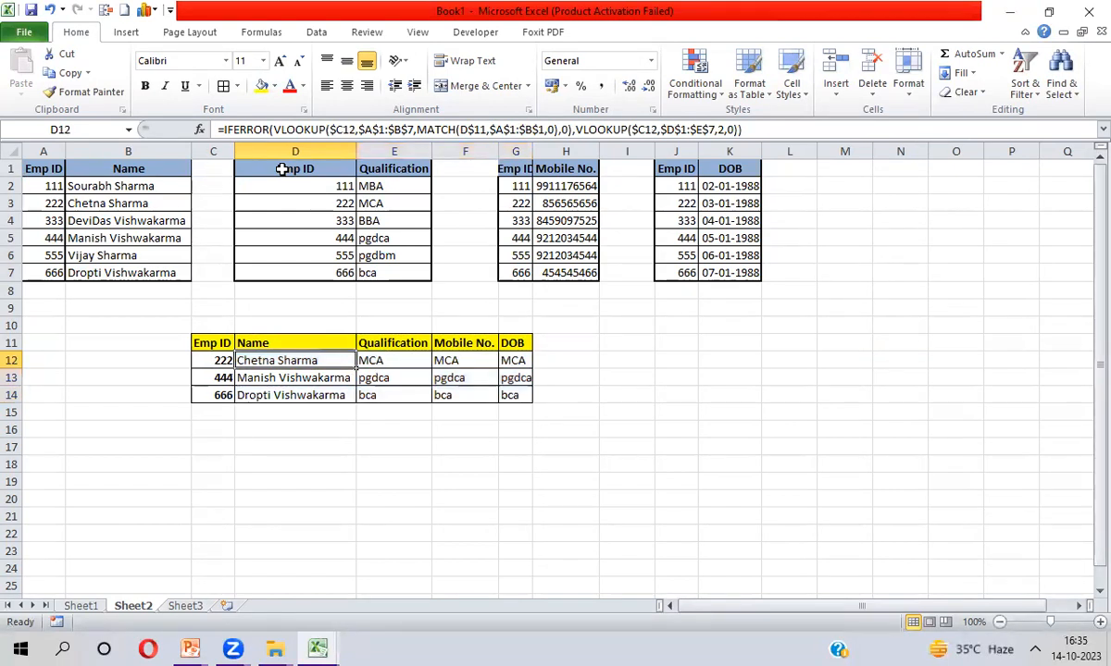
pyautogui.click(391, 360)
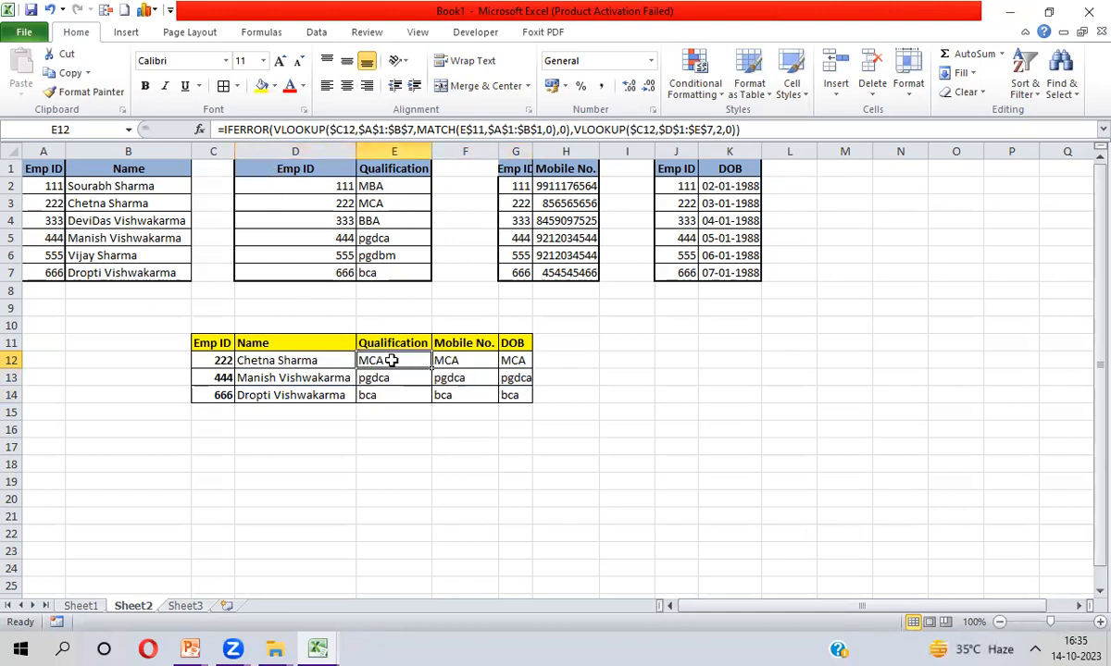
pyautogui.hotkey('shift', 'Down')
pyautogui.hotkey('shift', 'Down')
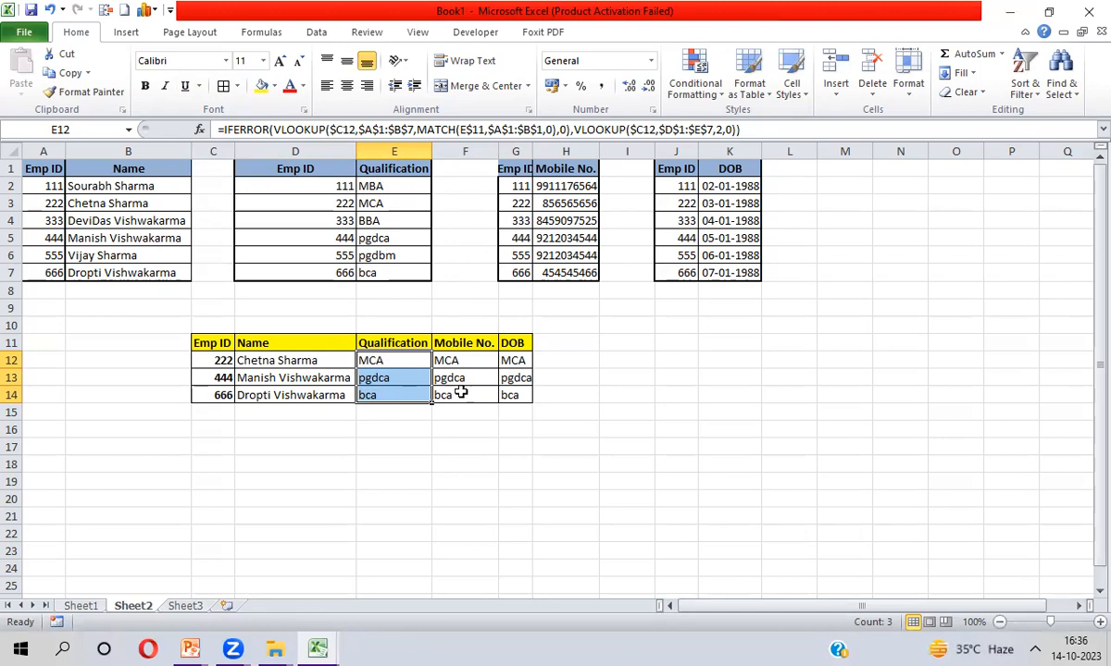
pyautogui.click(331, 360)
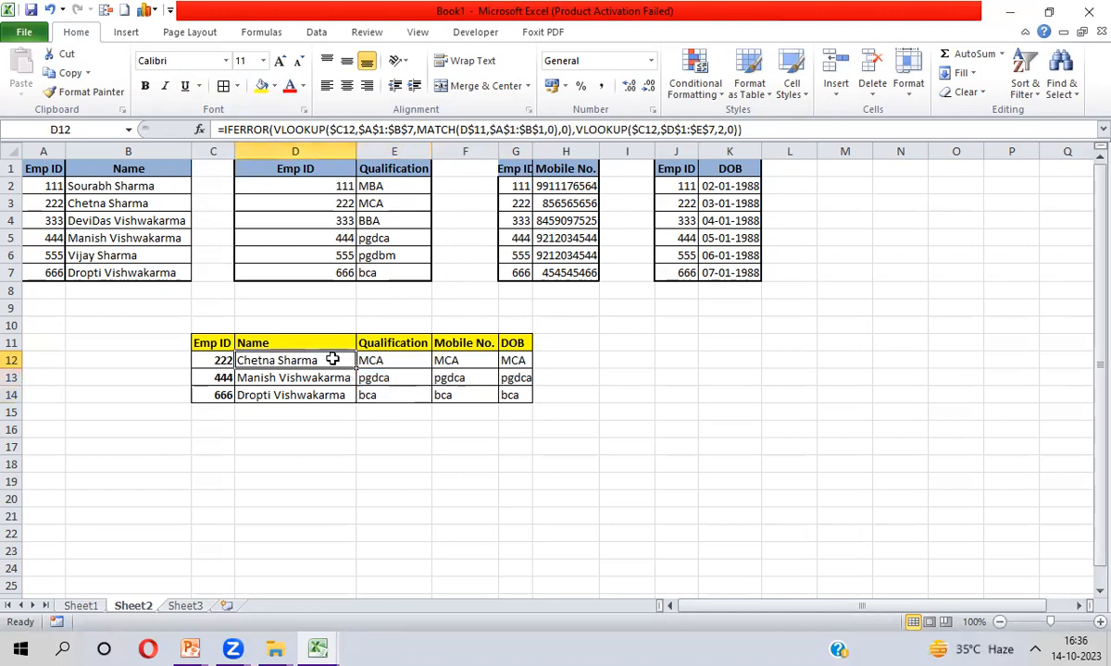
pyautogui.click(219, 130)
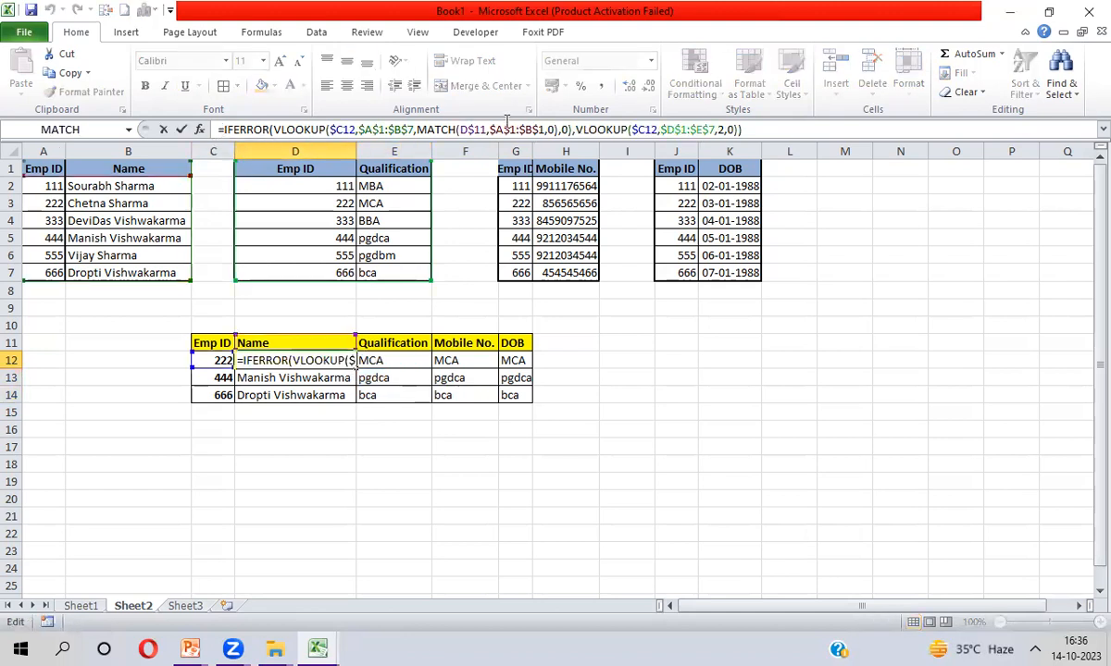
pyautogui.write('if')
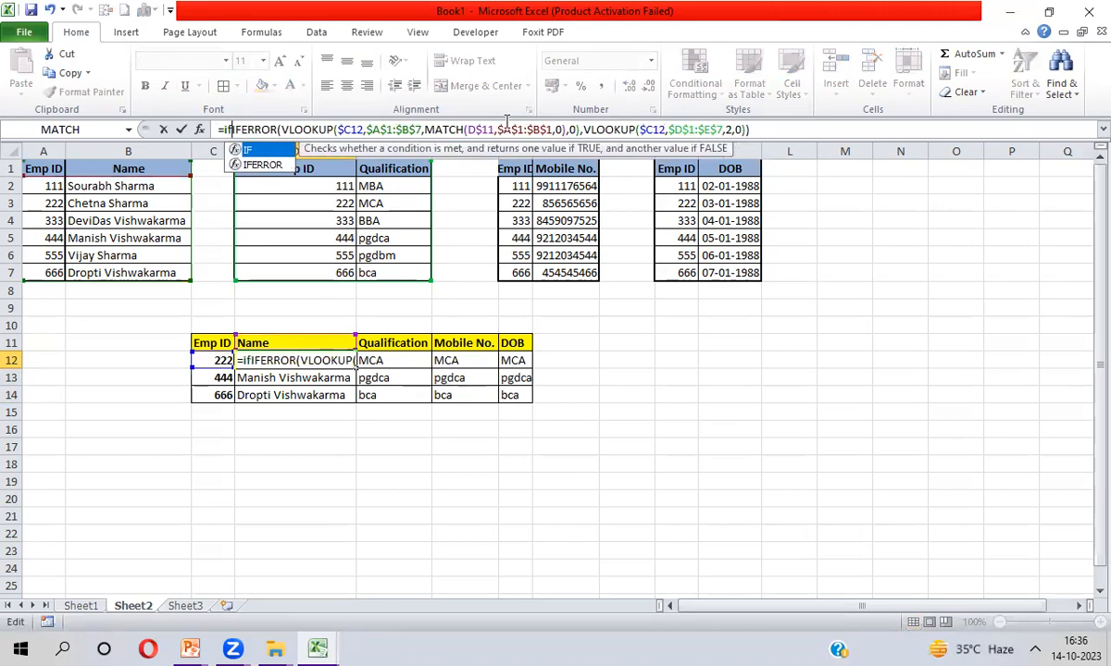
pyautogui.press('Tab')
pyautogui.press('BackSpace')
pyautogui.press('BackSpace')
pyautogui.press('Down')
pyautogui.press('Tab')
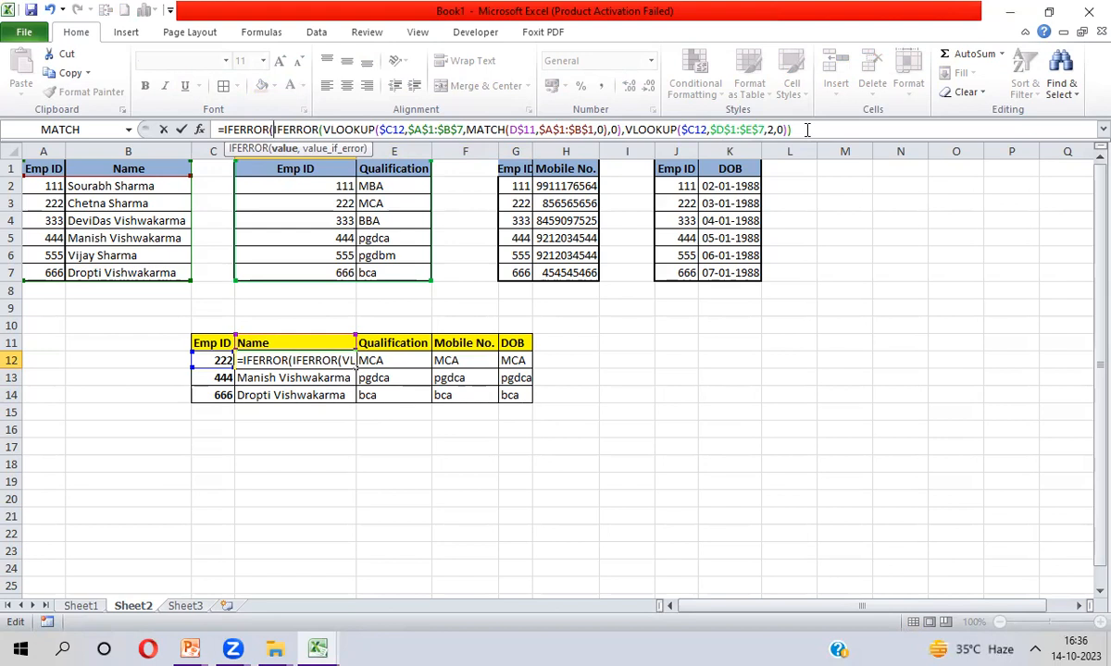
pyautogui.press('Escape')
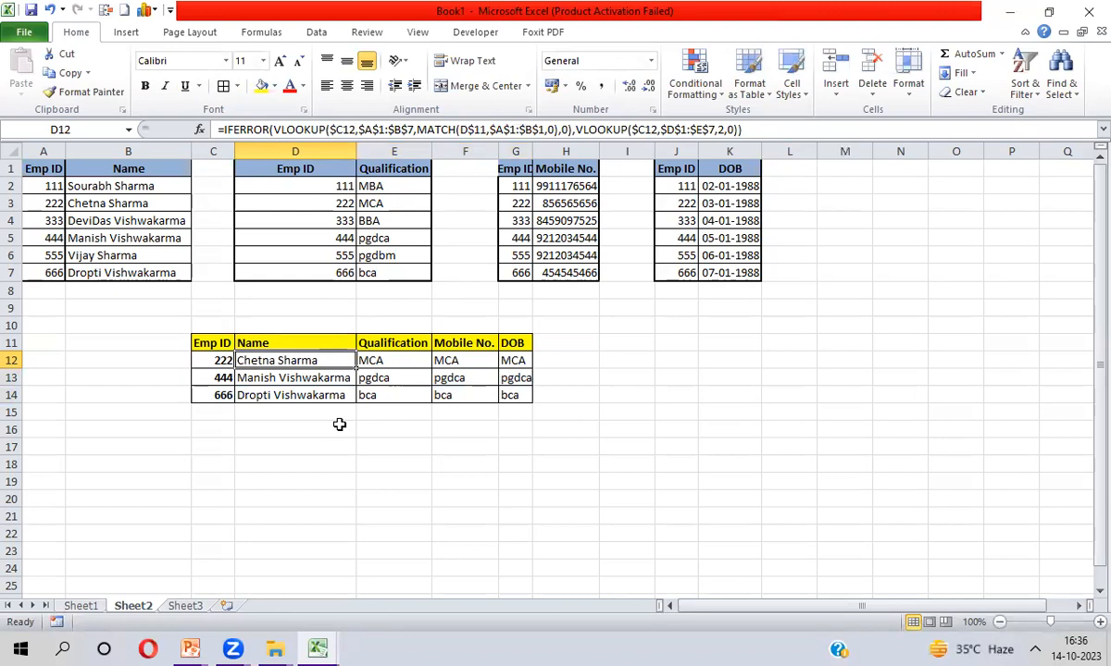
# Replace the fallback lookup's column number 2 with MATCH(D$11,$D$1:$E$1,0)
pyautogui.click(717, 130)
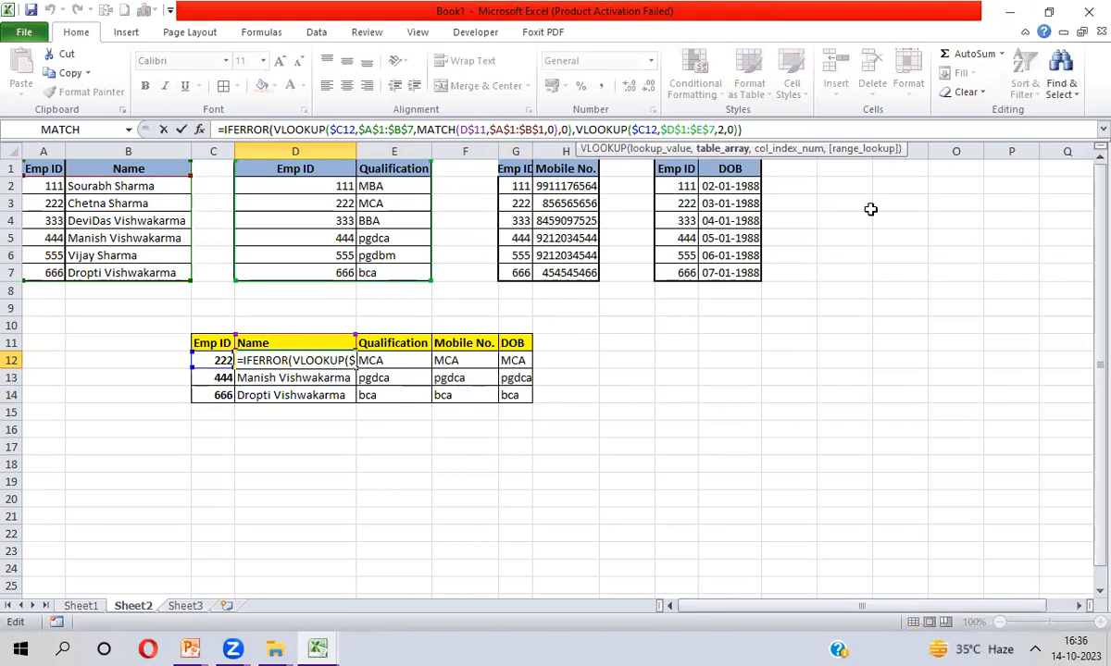
pyautogui.press('Right')
pyautogui.press('Delete')
pyautogui.press('Delete')
pyautogui.press('Delete')
pyautogui.press('Delete')
pyautogui.press('Delete')
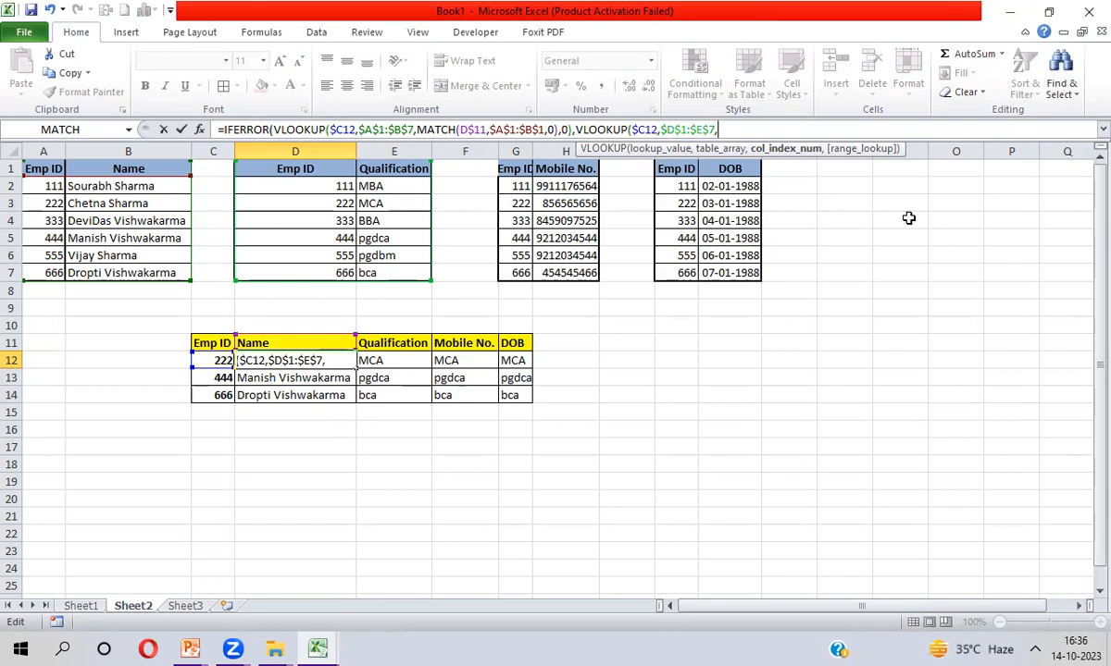
pyautogui.write('MATCH(')
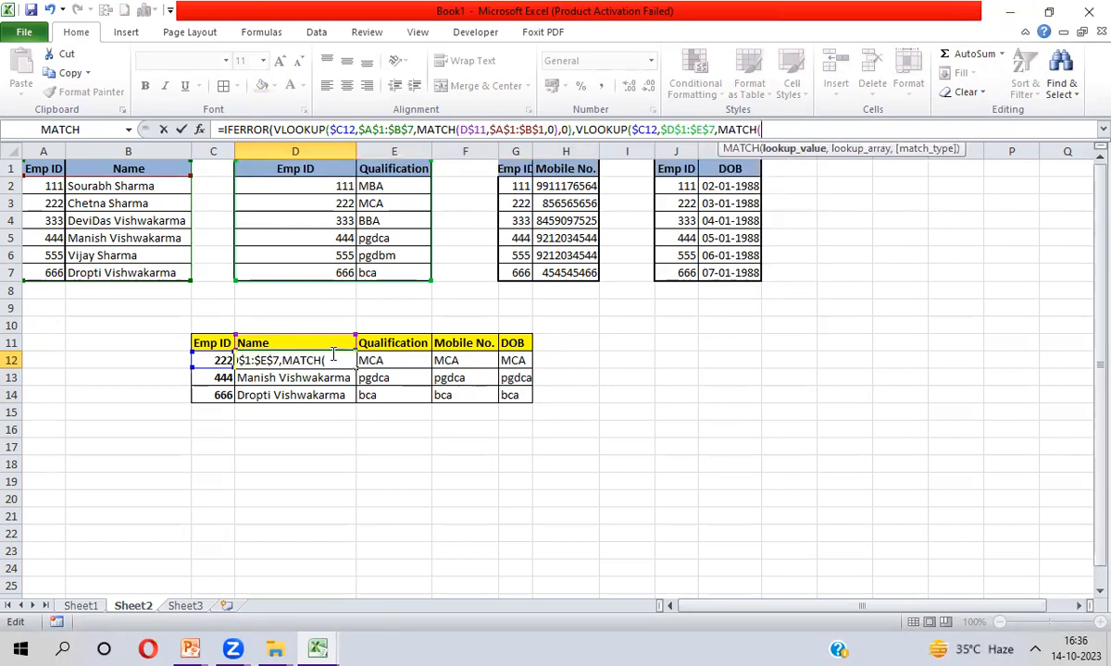
pyautogui.click(292, 342)
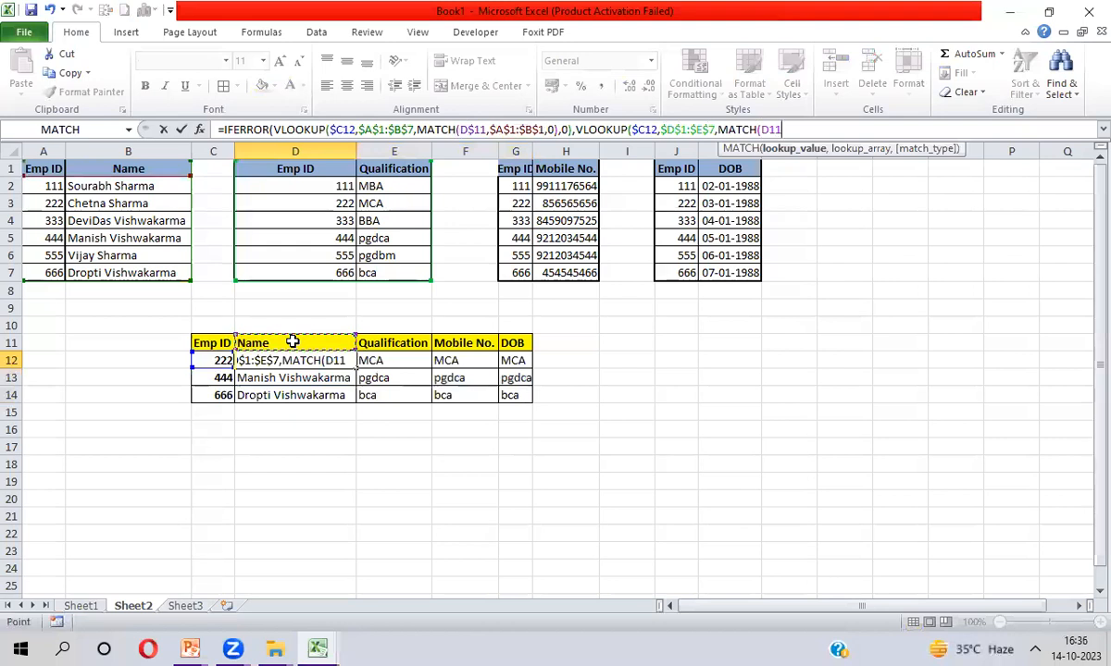
pyautogui.press('F4')
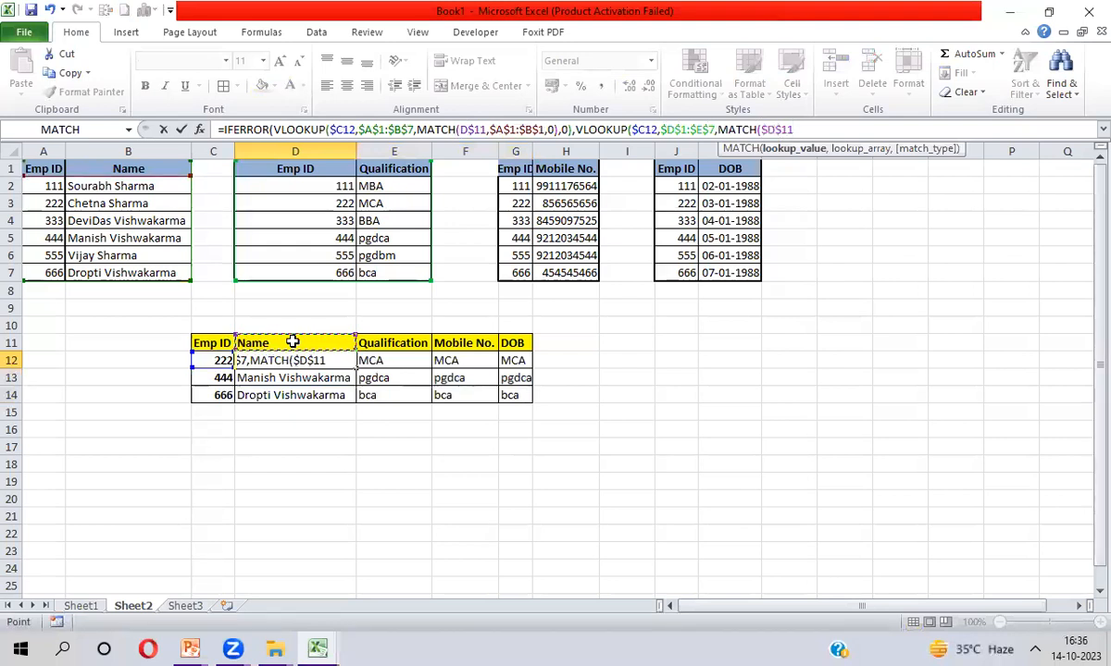
pyautogui.press('F4')
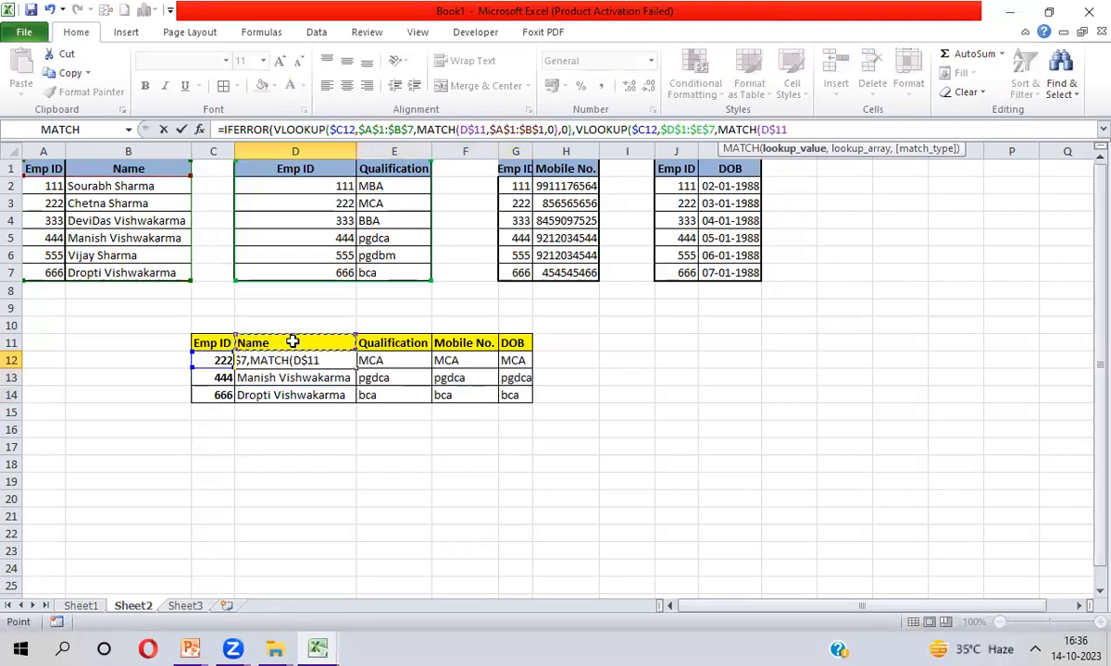
pyautogui.write(',')
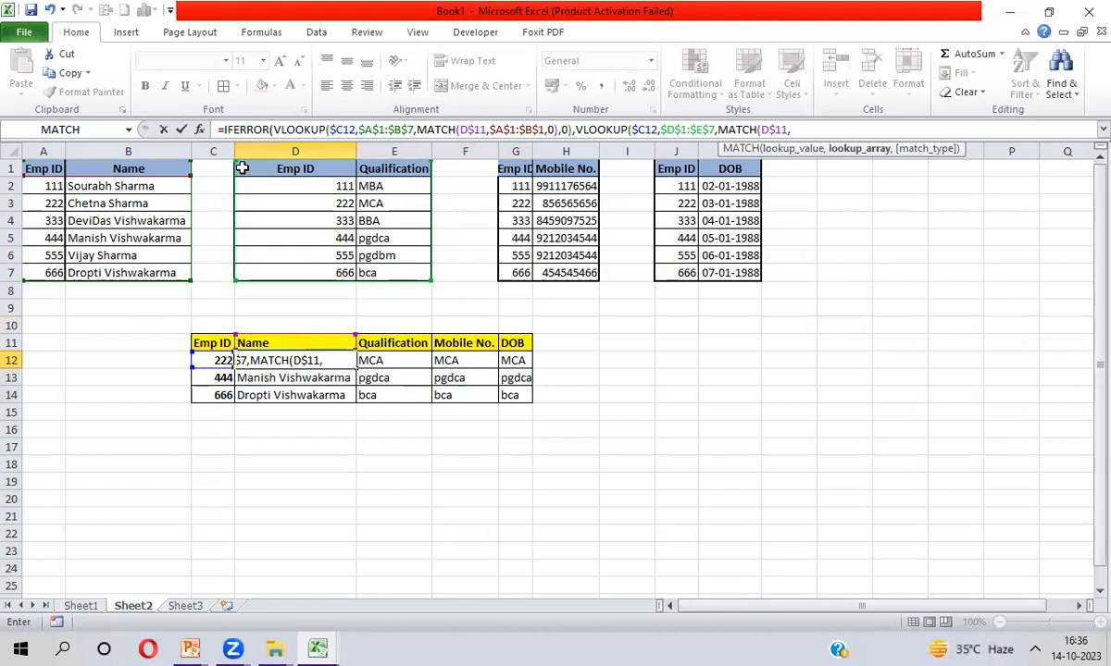
pyautogui.moveTo(269, 168); pyautogui.dragTo(407, 171)
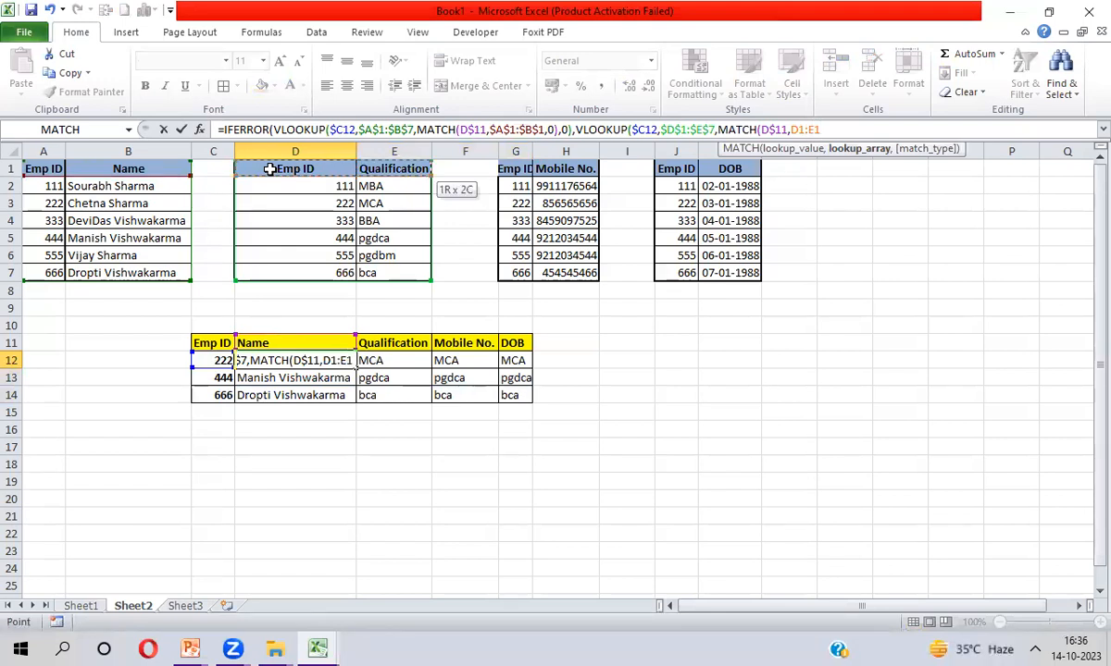
pyautogui.press('F4')
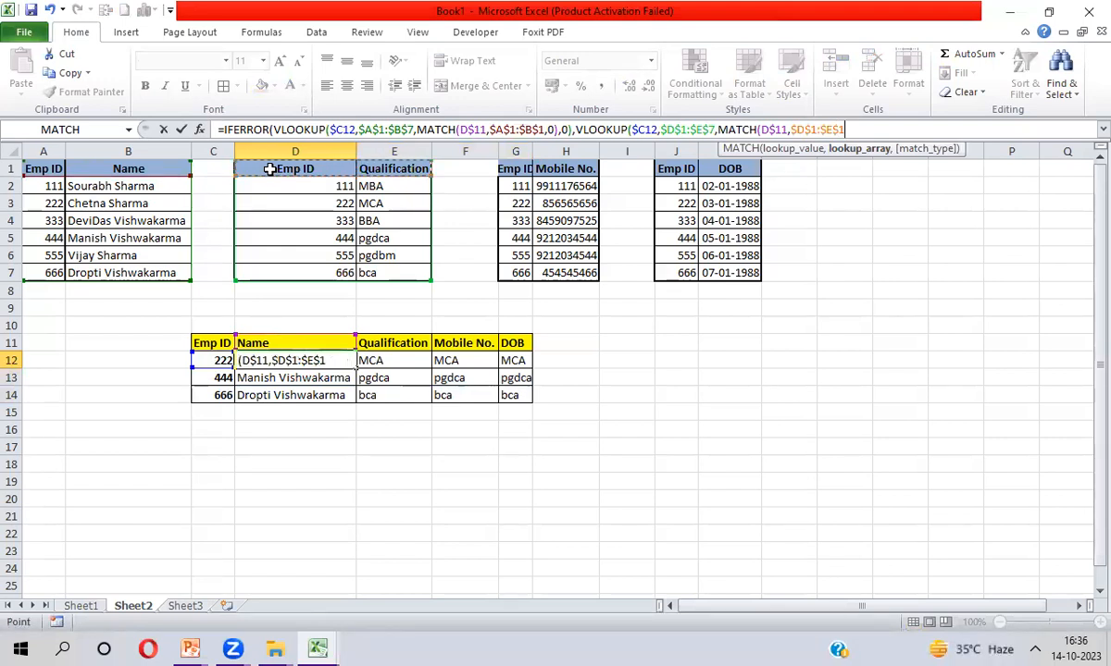
pyautogui.write(',0)')
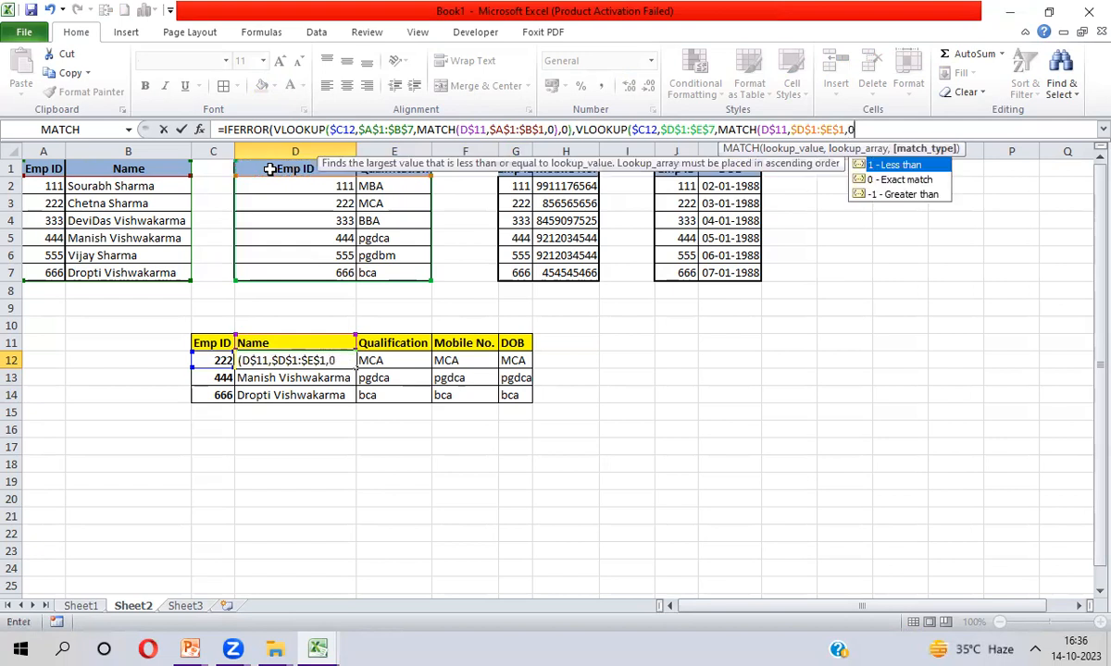
pyautogui.write(',0)')
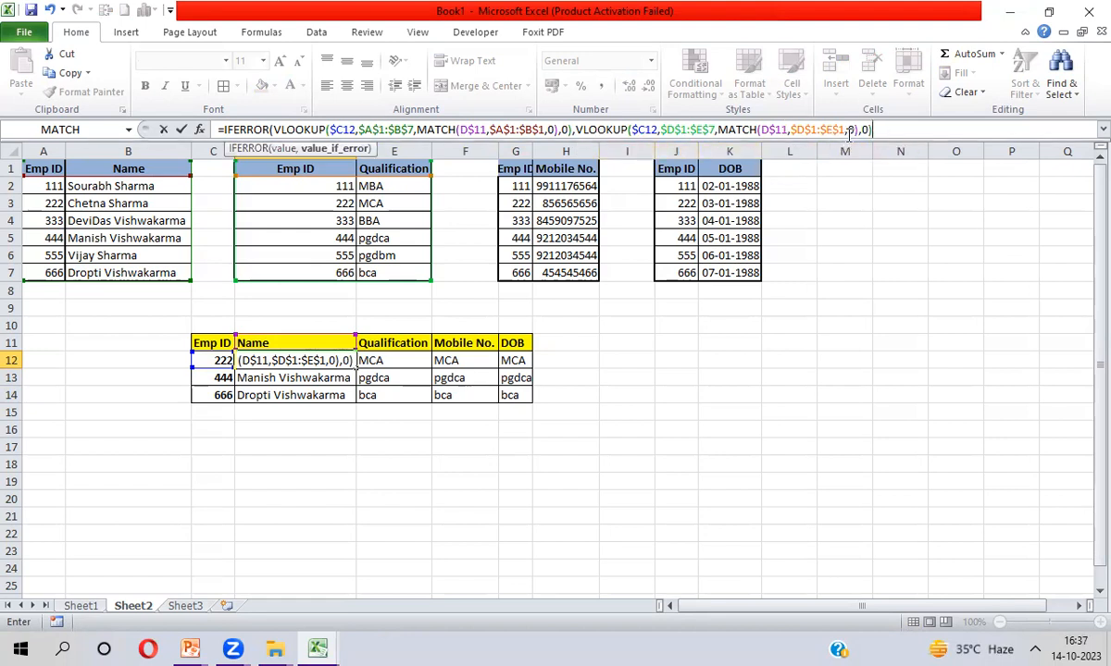
# Check the match-type arguments, enter the formula, and select D12:G14
pyautogui.doubleClick(849, 130)
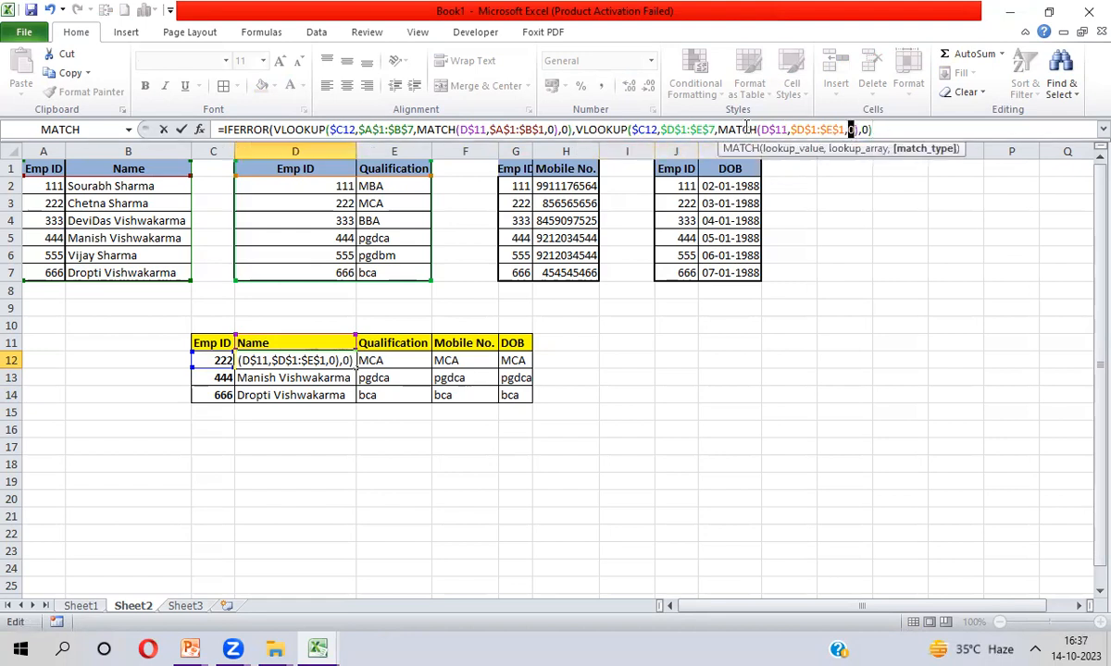
pyautogui.press('Right')
pyautogui.press('Right')
pyautogui.press('Right')
pyautogui.hotkey('shift', 'Right')
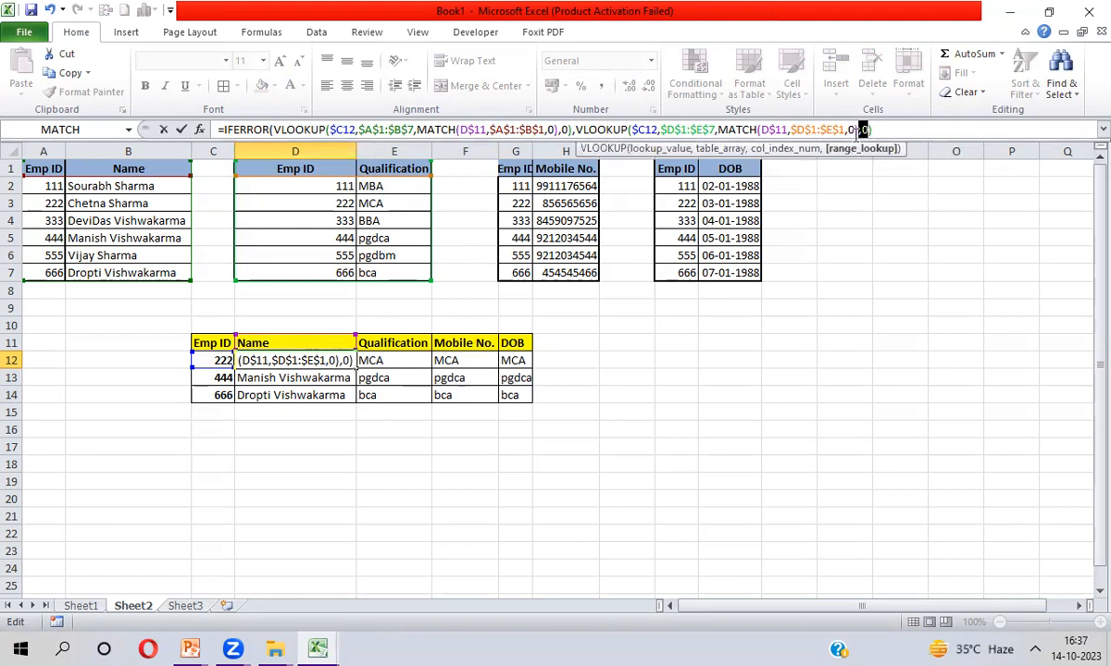
pyautogui.press('Return')
pyautogui.press('Return')
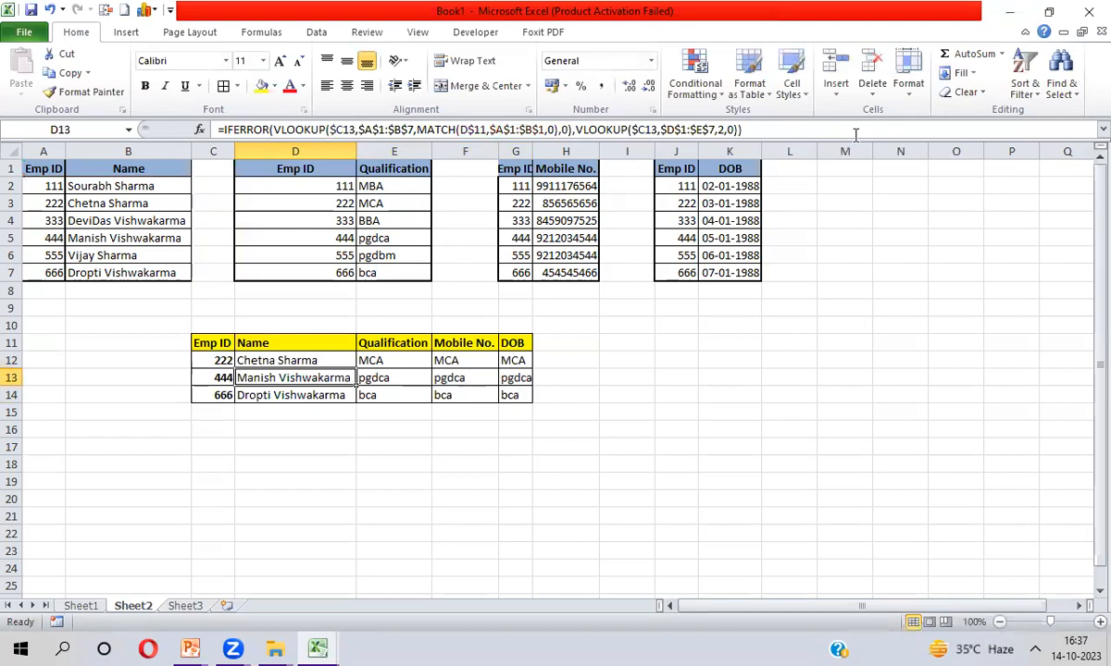
pyautogui.hotkey('shift', 'Down')
pyautogui.hotkey('shift', 'Down')
pyautogui.hotkey('shift', 'Right')
pyautogui.hotkey('shift', 'Right')
pyautogui.hotkey('shift', 'Right')
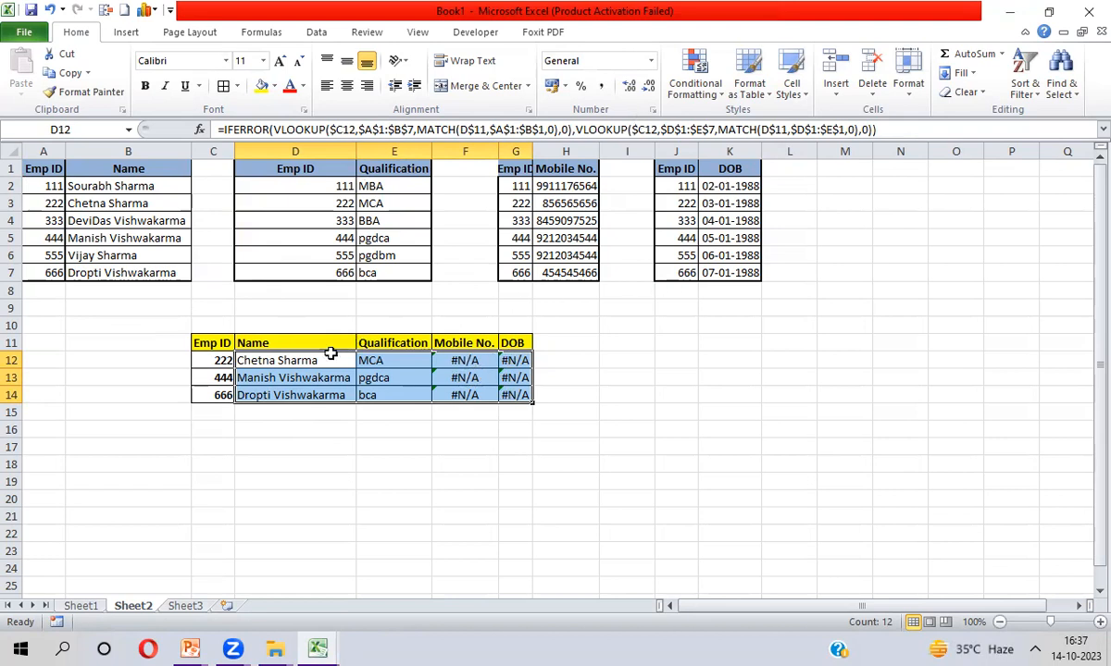
pyautogui.click(288, 361)
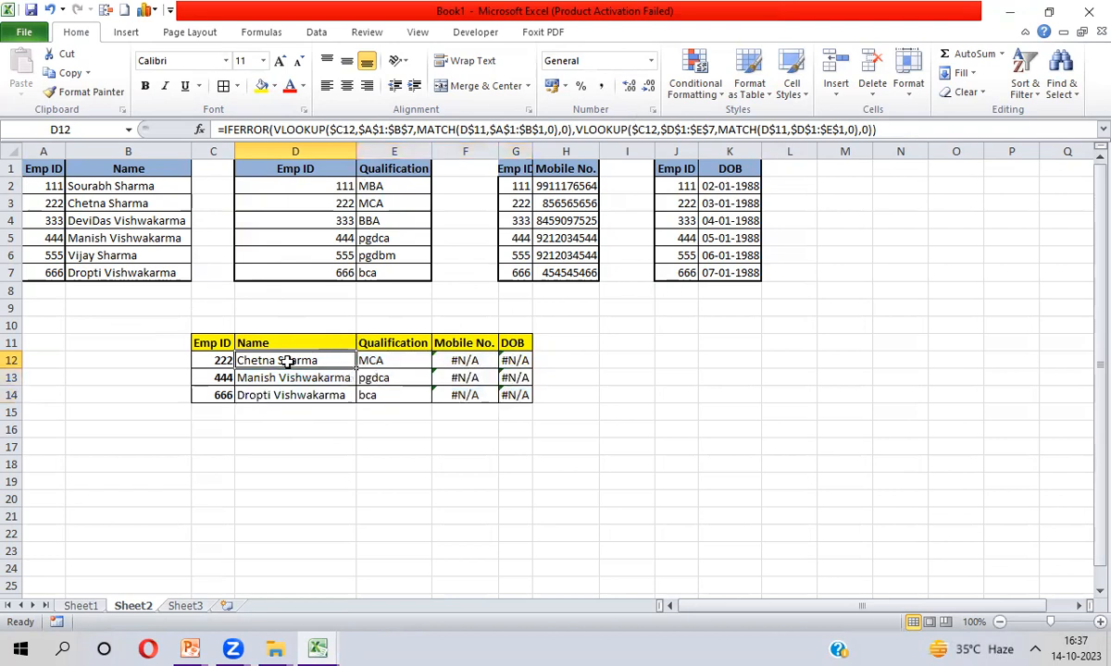
# Wrap the D12 formula in IFERROR with a fallback VLOOKUP of $C12 in $G$1:$H$7
pyautogui.click(224, 129)
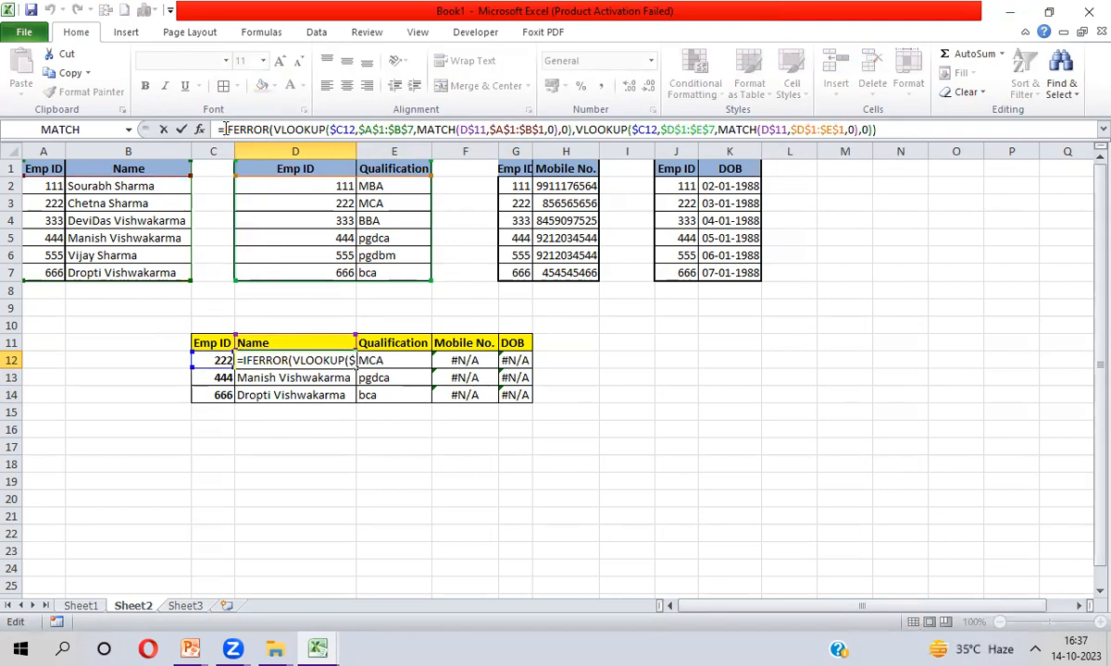
pyautogui.write('IFERROR(')
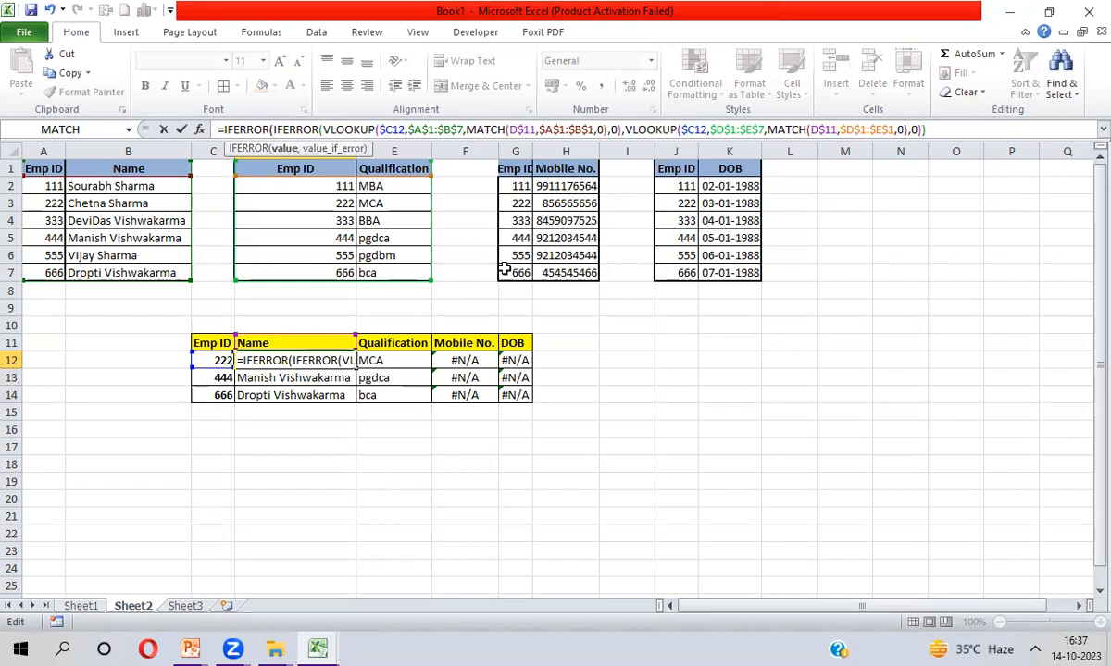
pyautogui.click(946, 129)
pyautogui.write(',')
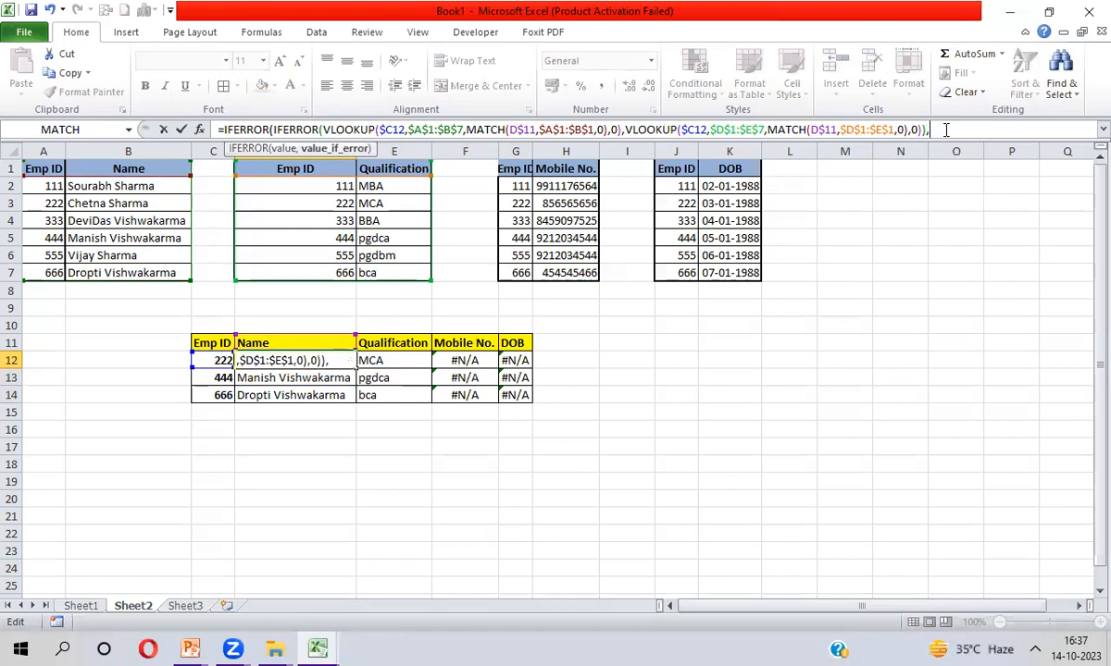
pyautogui.write('vl')
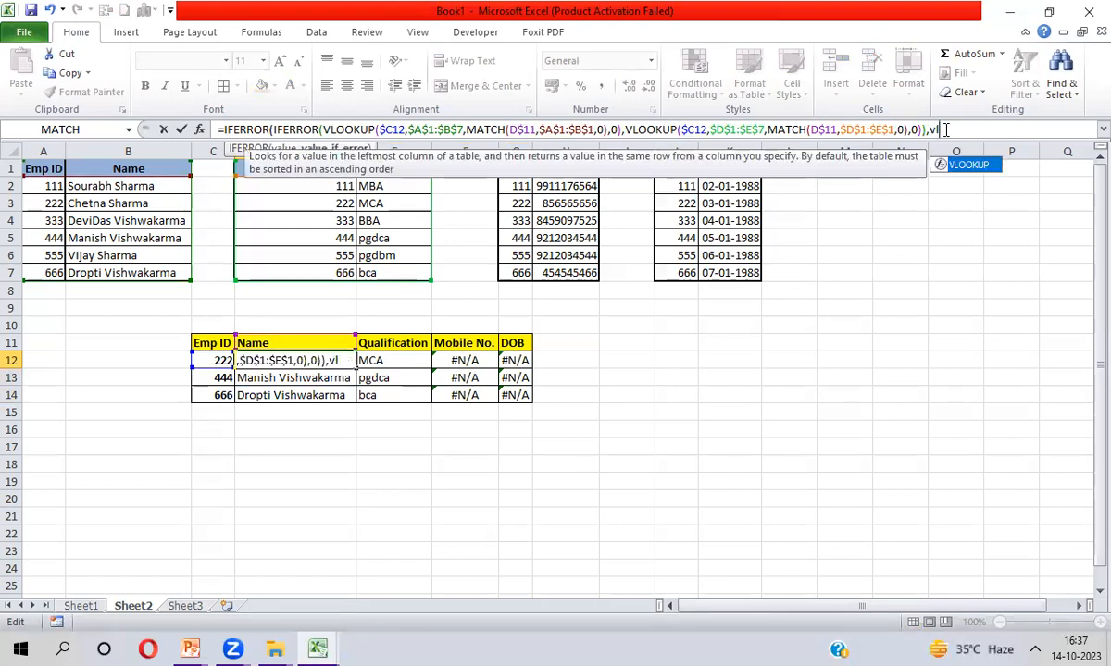
pyautogui.press('Tab')
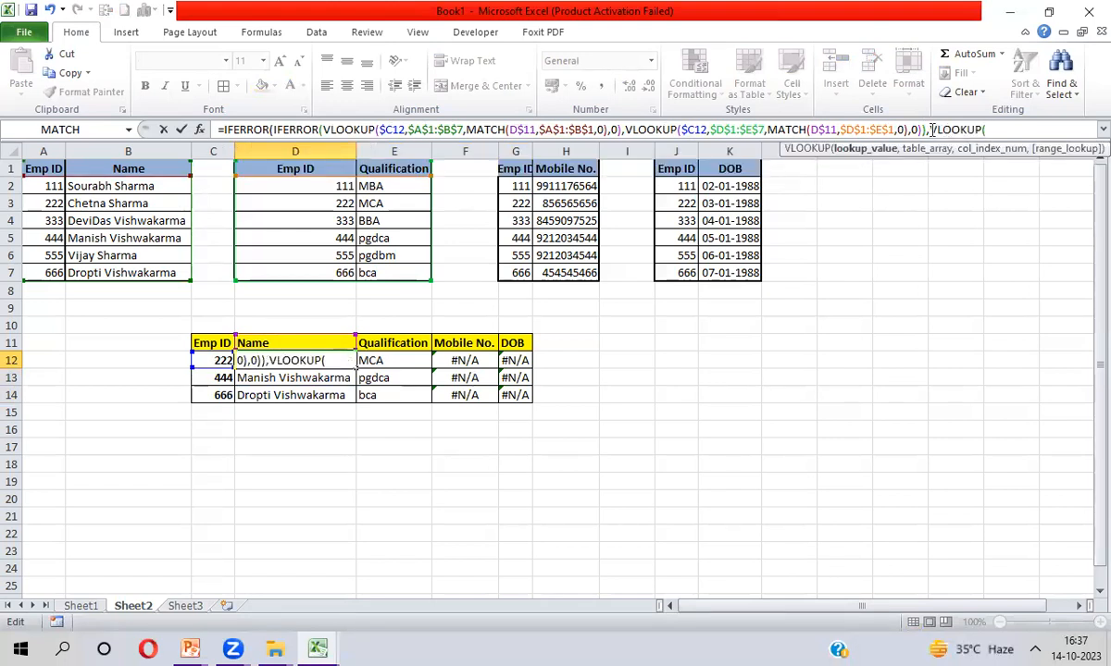
pyautogui.click(218, 361)
pyautogui.press('F4')
pyautogui.press('F4')
pyautogui.press('F4')
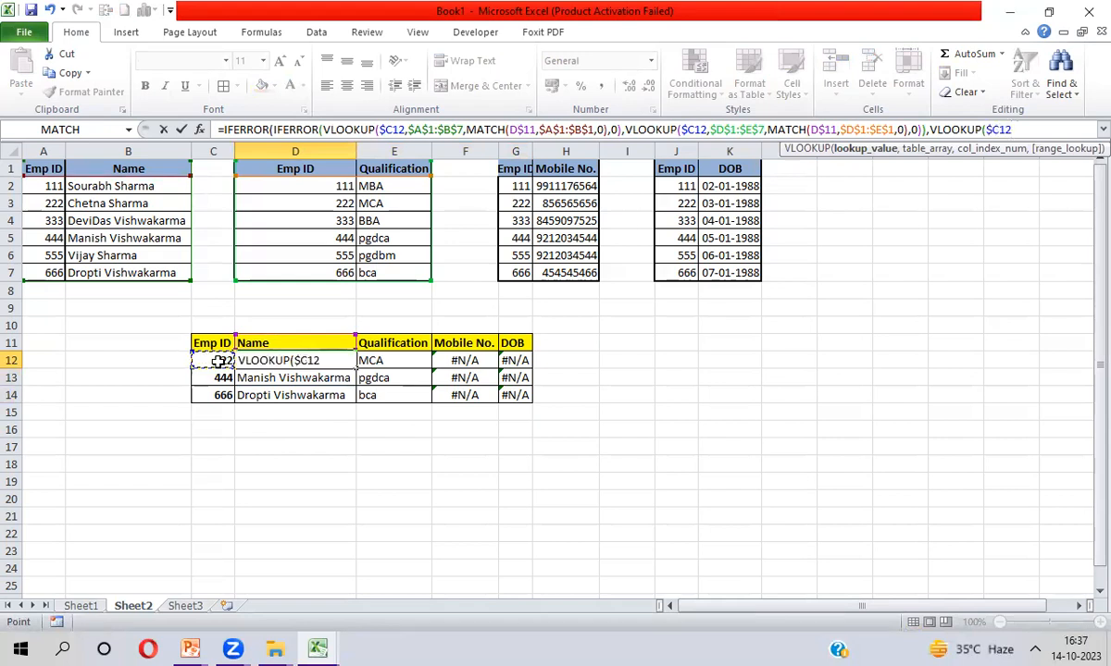
pyautogui.write(',')
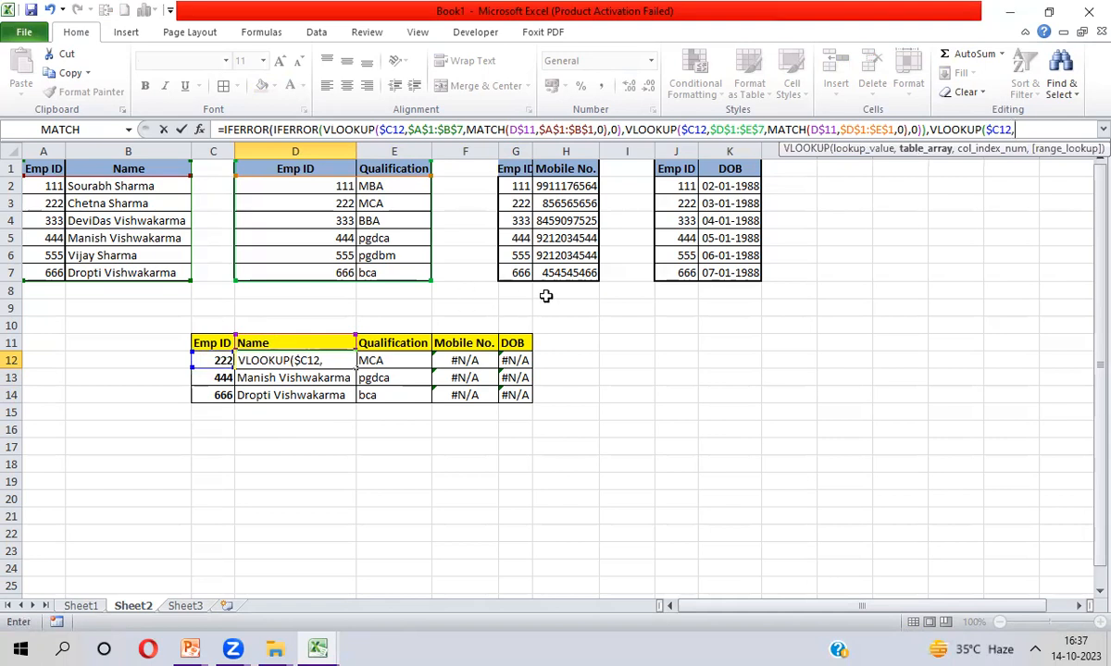
pyautogui.click(515, 171)
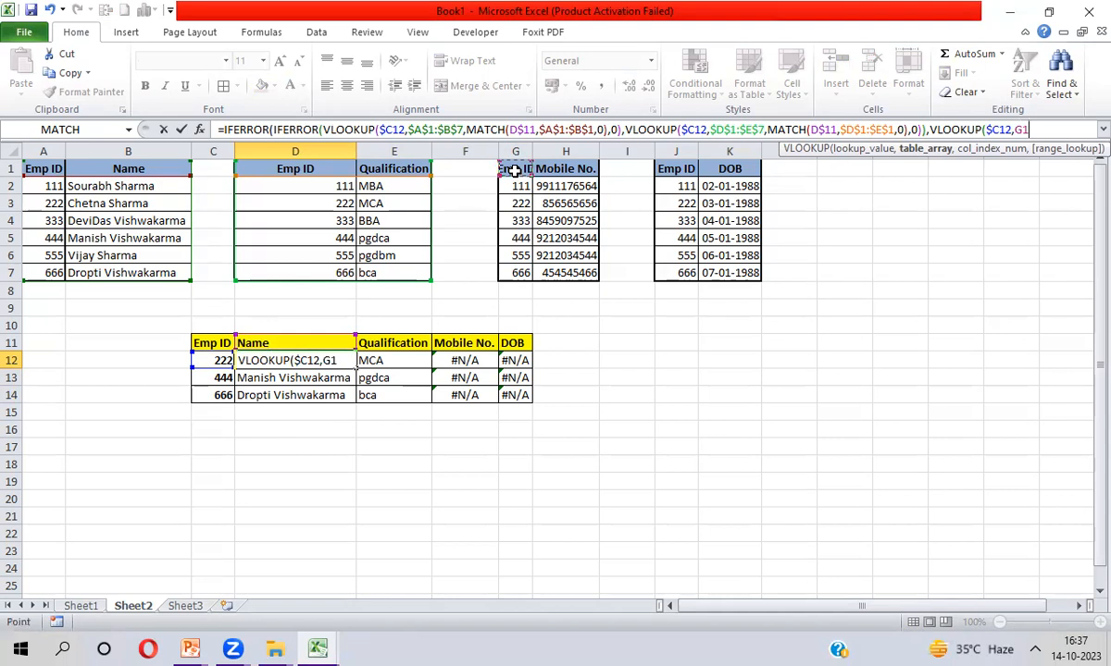
pyautogui.hotkey('ctrl', 'shift', 'Right')
pyautogui.hotkey('ctrl', 'shift', 'Down')
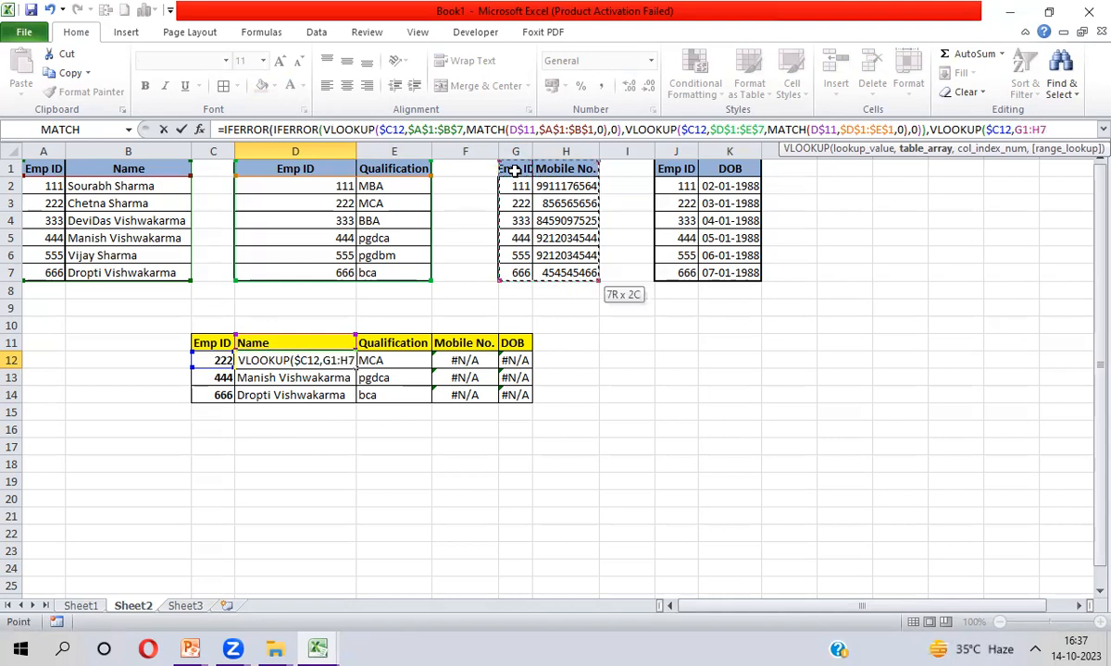
pyautogui.press('F4')
# Finish the fallback with column index MATCH(D$11,$G$1:$H$1,0), exact match, and enter the formula
pyautogui.write(',Mat')
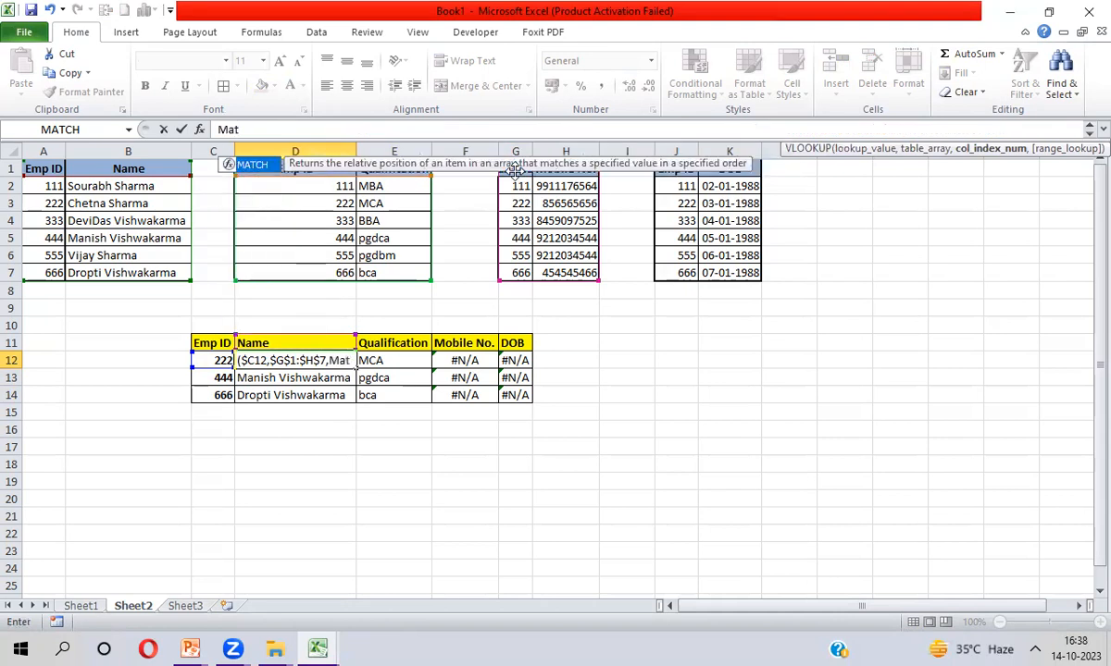
pyautogui.press('Tab')
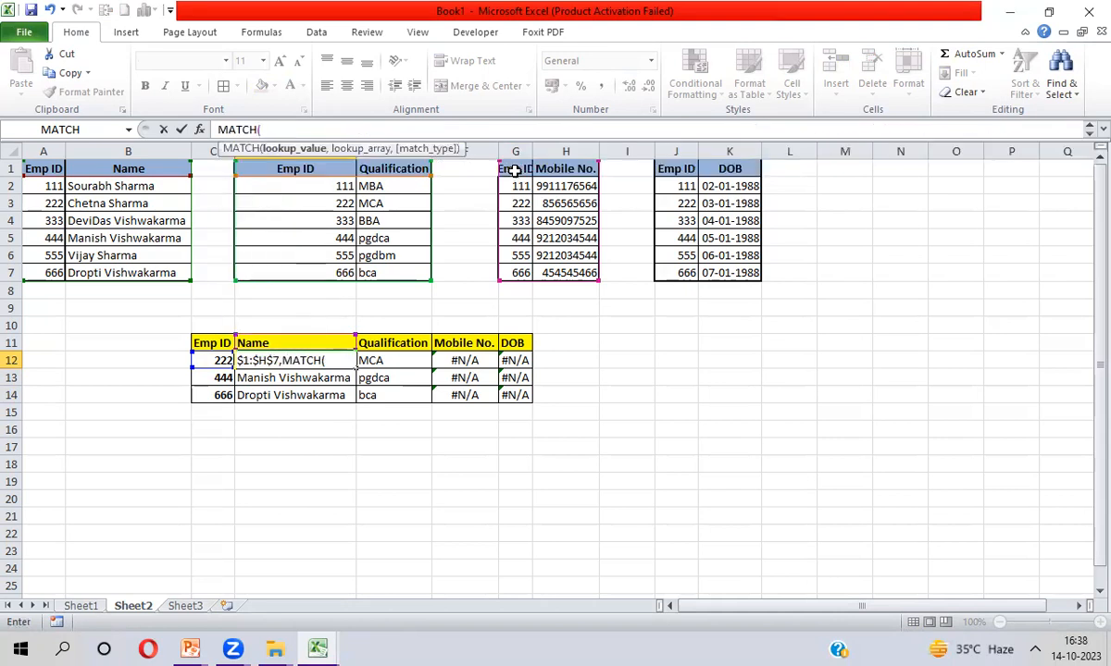
pyautogui.click(260, 344)
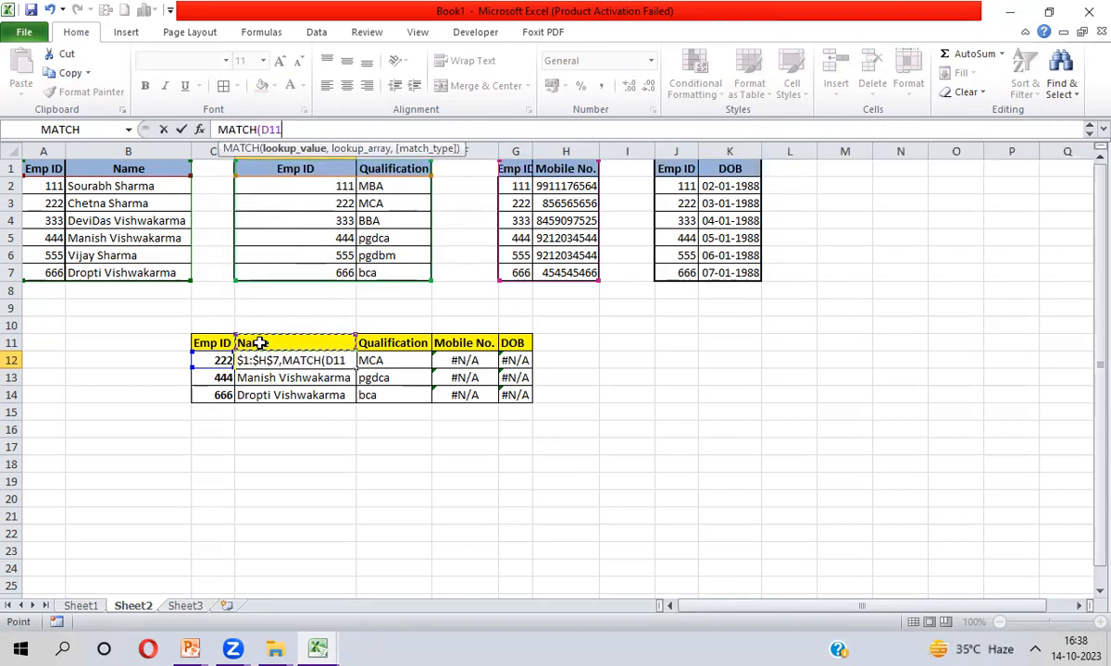
pyautogui.press('F4')
pyautogui.press('F4')
pyautogui.write(',')
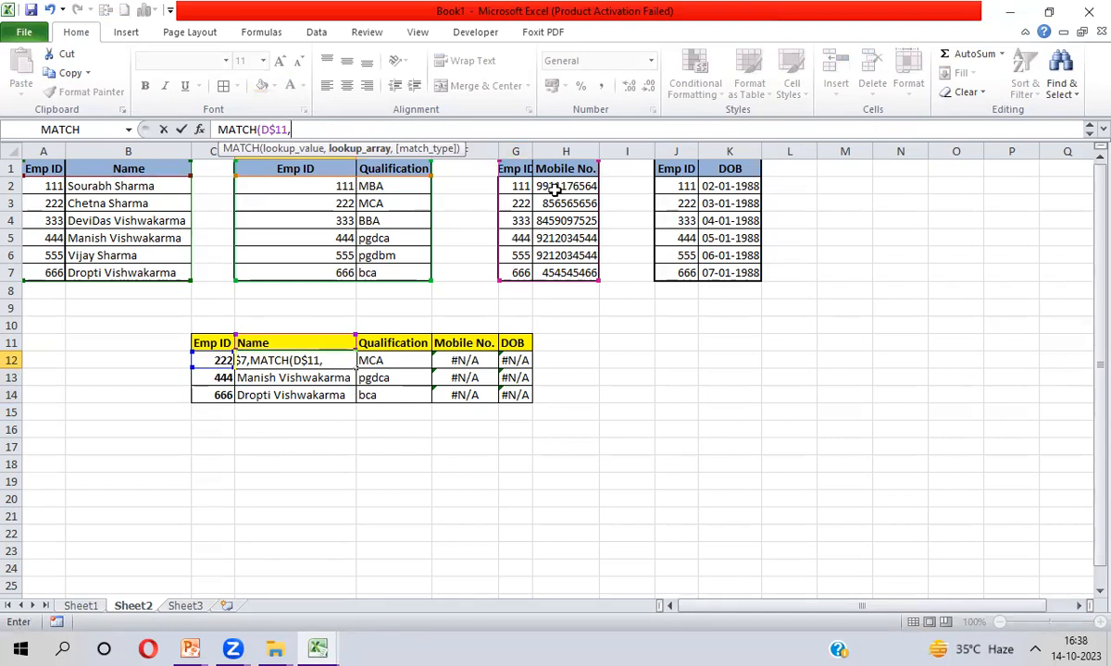
pyautogui.moveTo(511, 170); pyautogui.dragTo(565, 170)
pyautogui.press('F4')
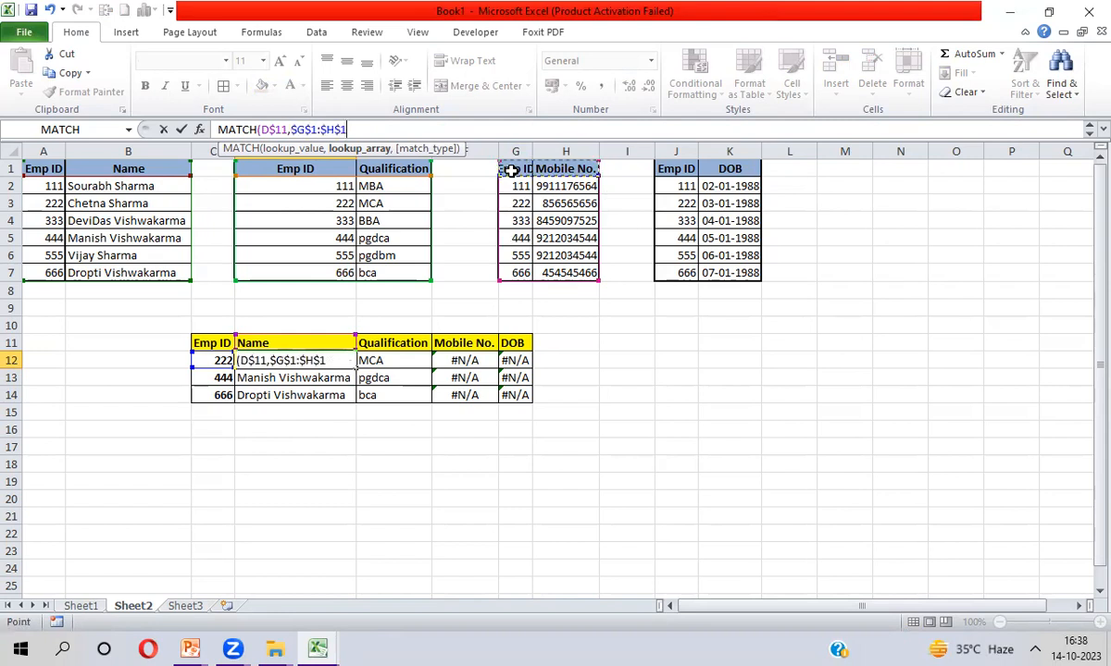
pyautogui.write(',0),0')
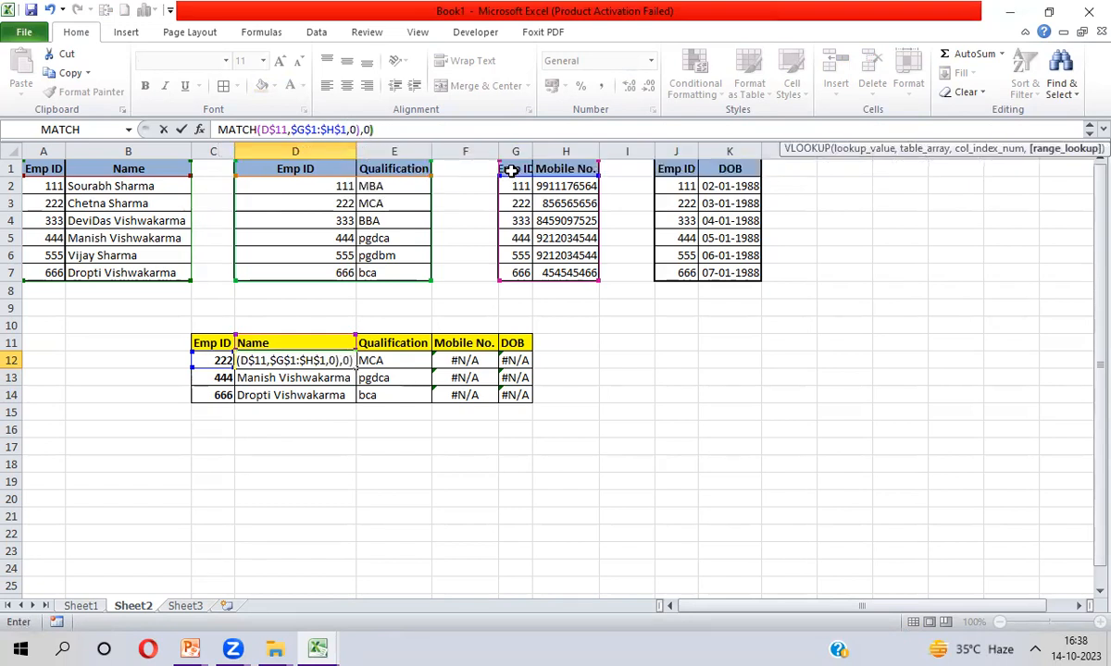
pyautogui.write(')')
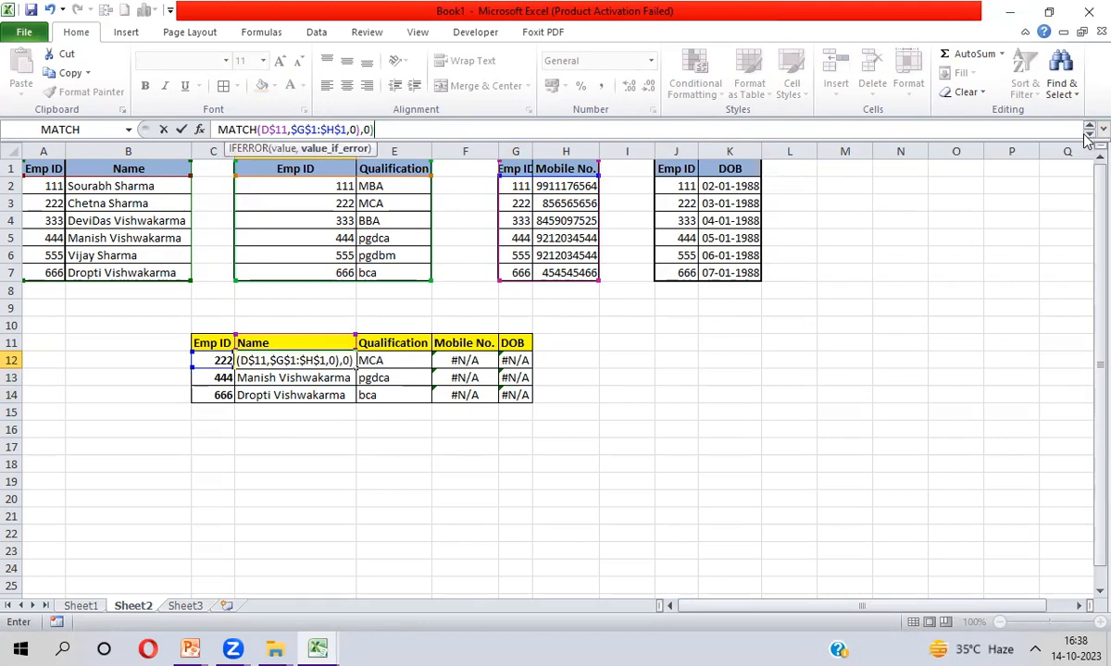
pyautogui.moveTo(1088, 139); pyautogui.dragTo(1084, 192)
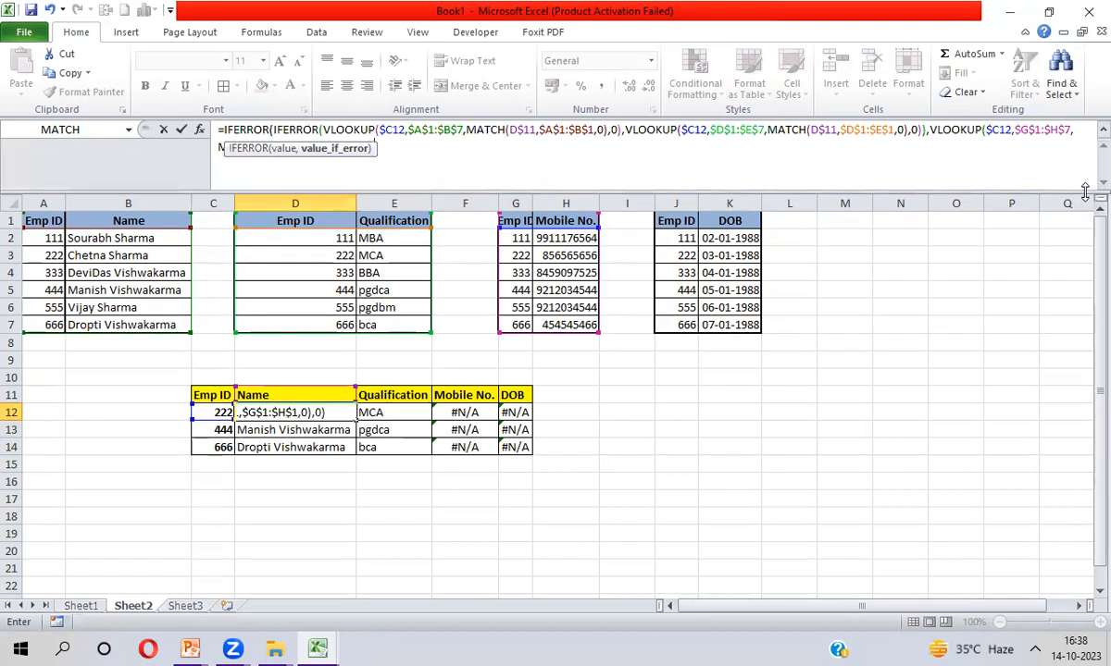
pyautogui.press('Return')
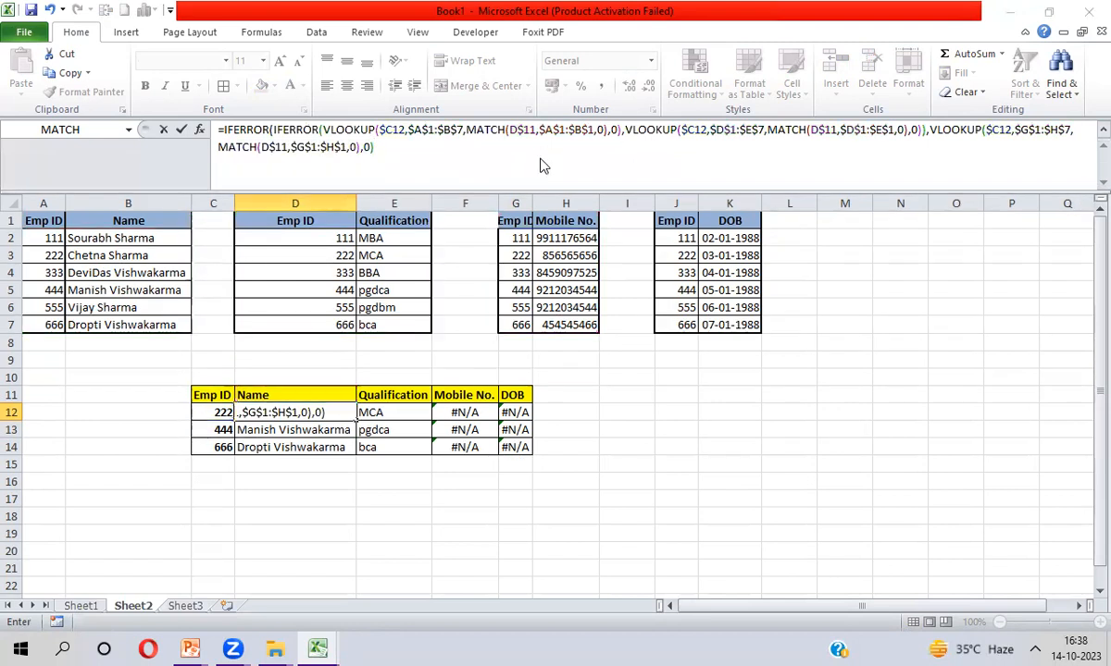
pyautogui.press('Return')
pyautogui.press('Up')
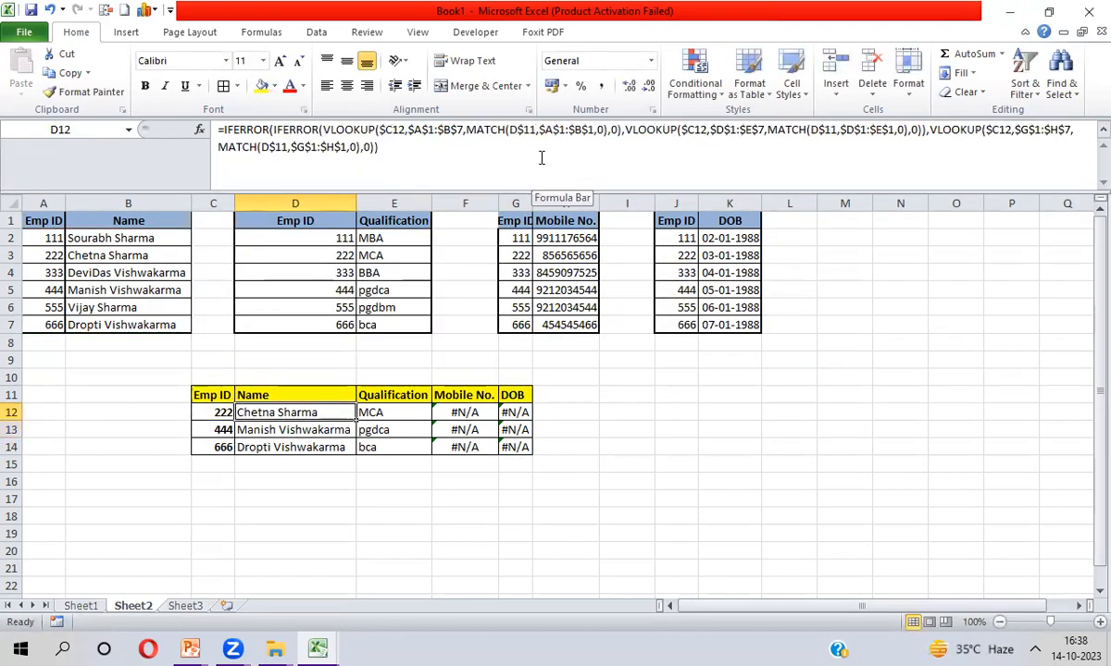
# Fill the D12 formula right across D12:G14 so Mobile No. lists each employee's number
pyautogui.hotkey('shift', 'Down')
pyautogui.hotkey('shift', 'Down')
pyautogui.hotkey('shift', 'Right')
pyautogui.hotkey('shift', 'Right')
pyautogui.hotkey('shift', 'Right')
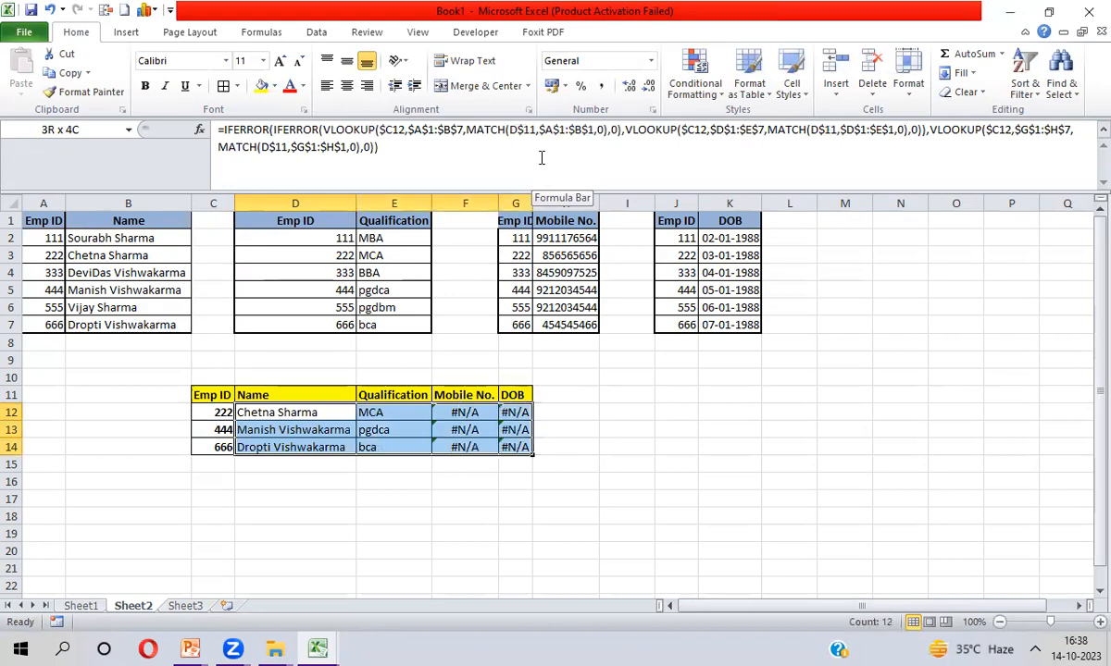
pyautogui.hotkey('ctrl', 'r')
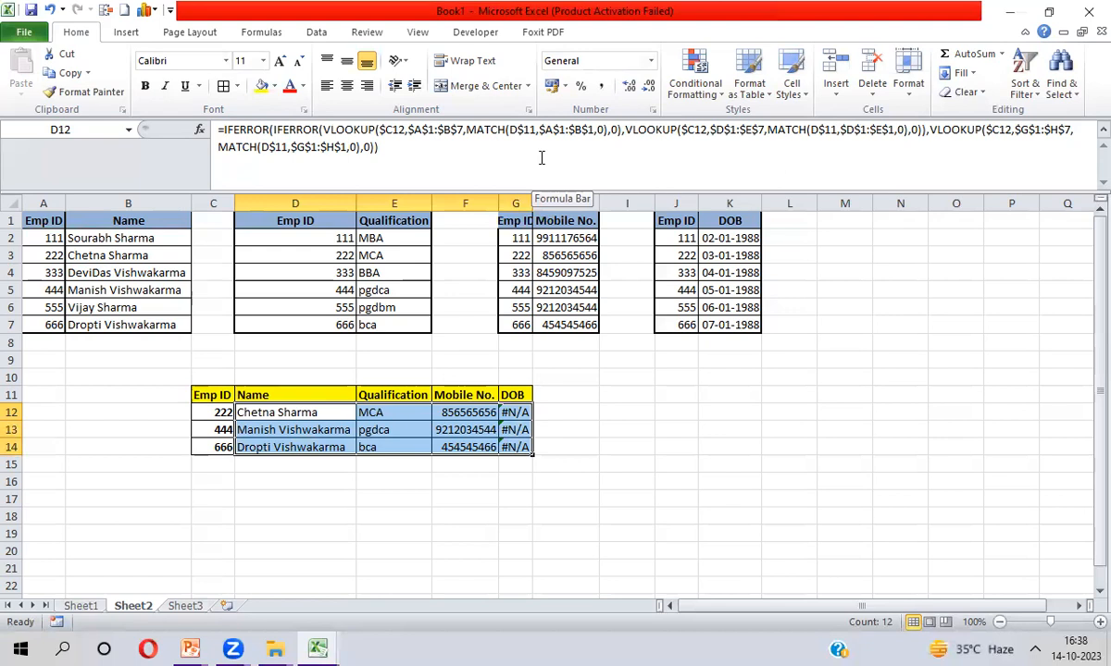
pyautogui.press('Up')
pyautogui.press('Down')
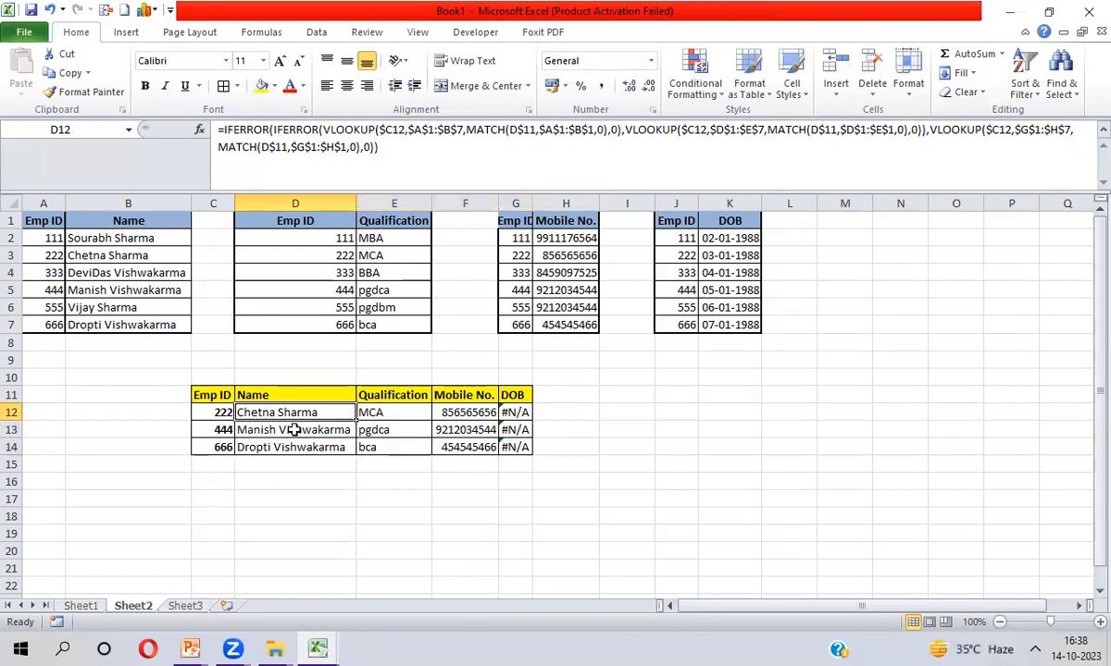
pyautogui.click(222, 129)
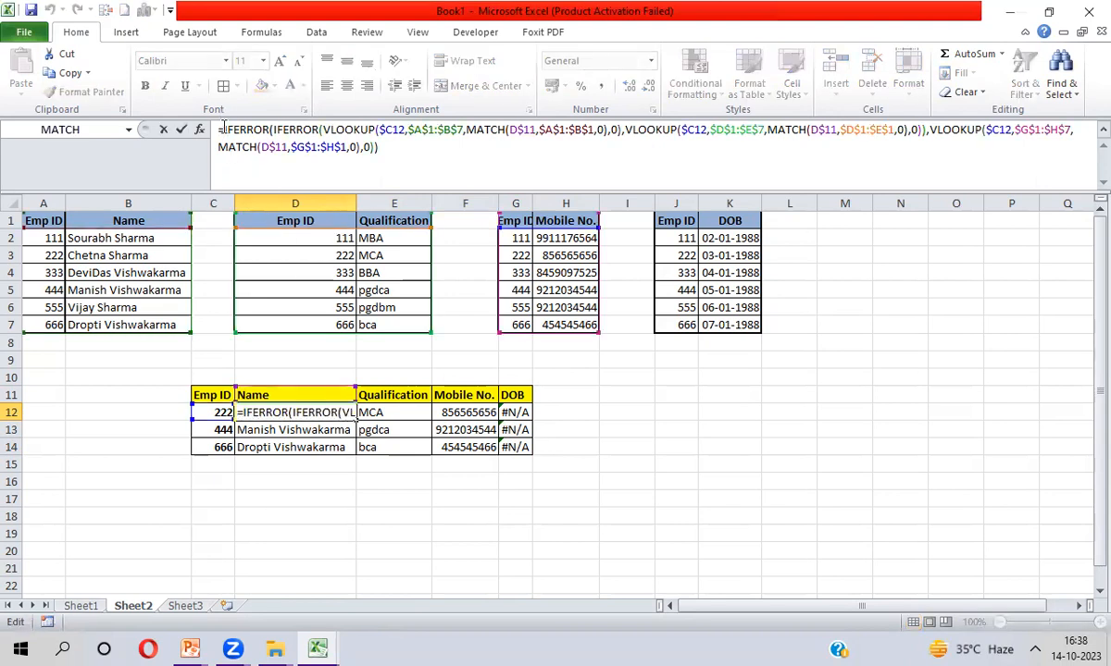
# Wrap the D12 formula in another IFERROR with a fallback VLOOKUP on $C12
pyautogui.write('if')
pyautogui.press('Down')
pyautogui.press('Tab')
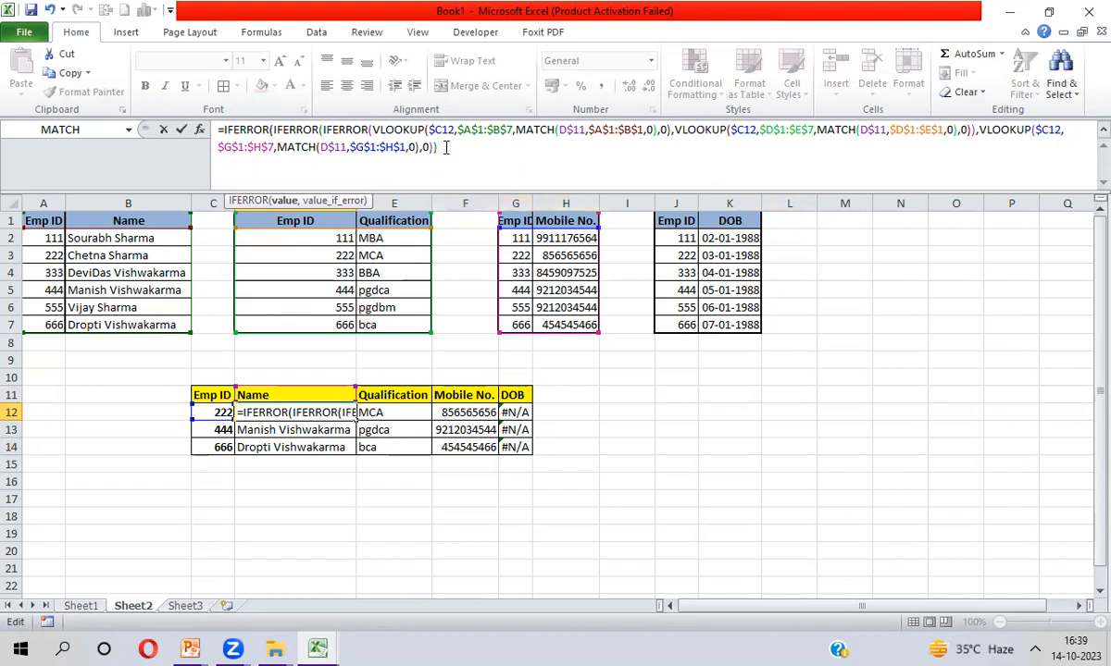
pyautogui.write(',vl')
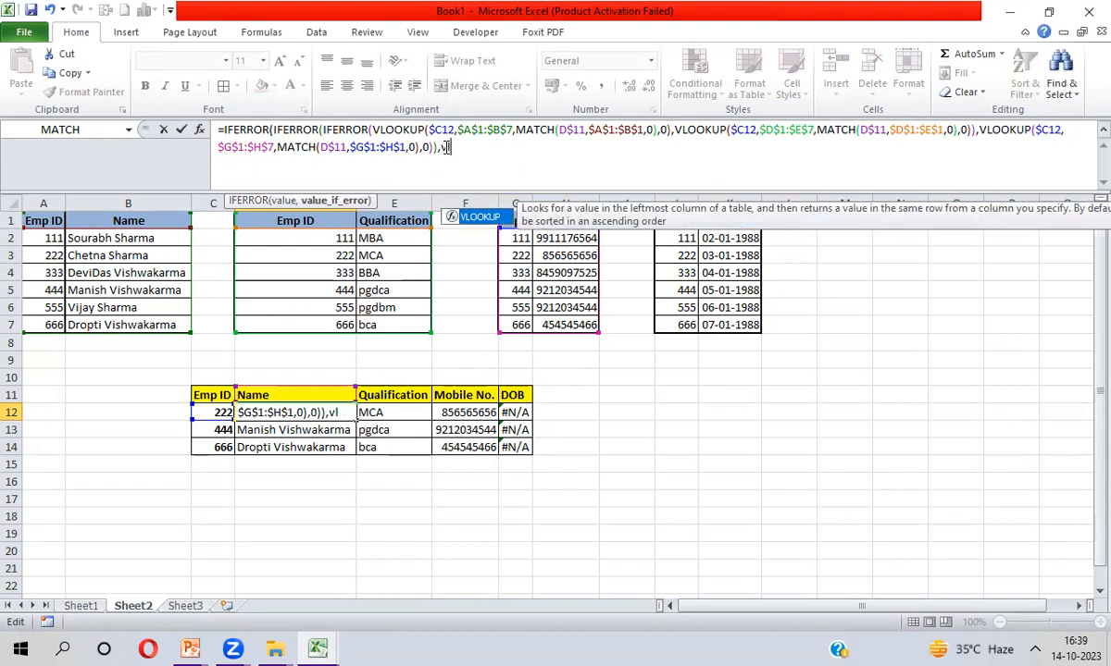
pyautogui.press('Tab')
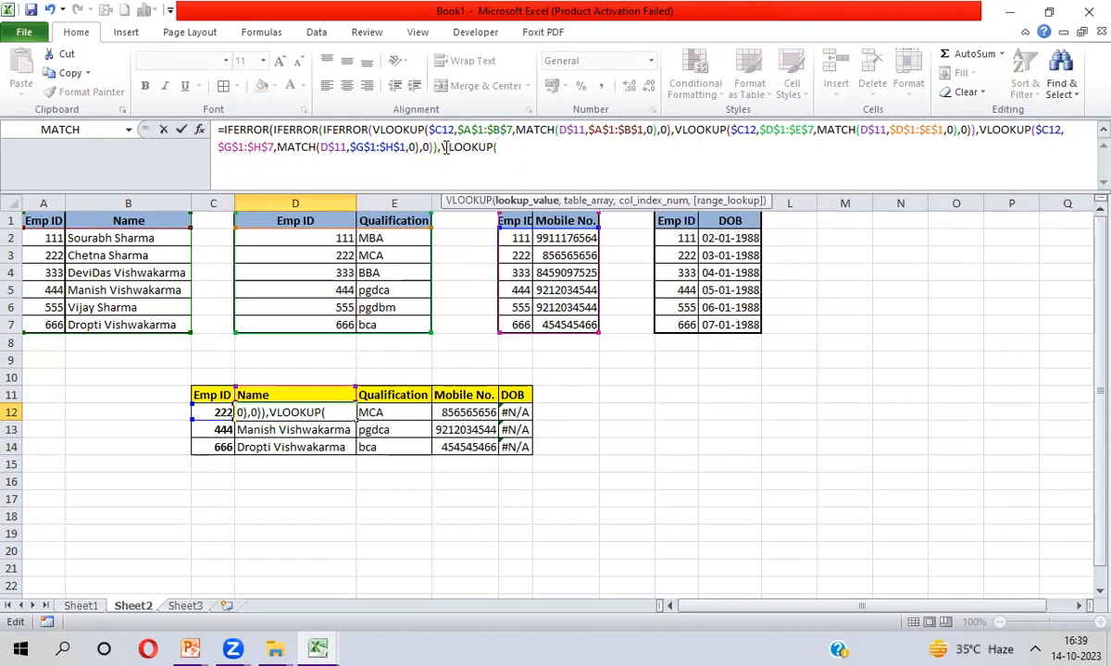
pyautogui.click(209, 412)
pyautogui.press('F4')
pyautogui.press('F4')
pyautogui.press('F4')
pyautogui.write(',')
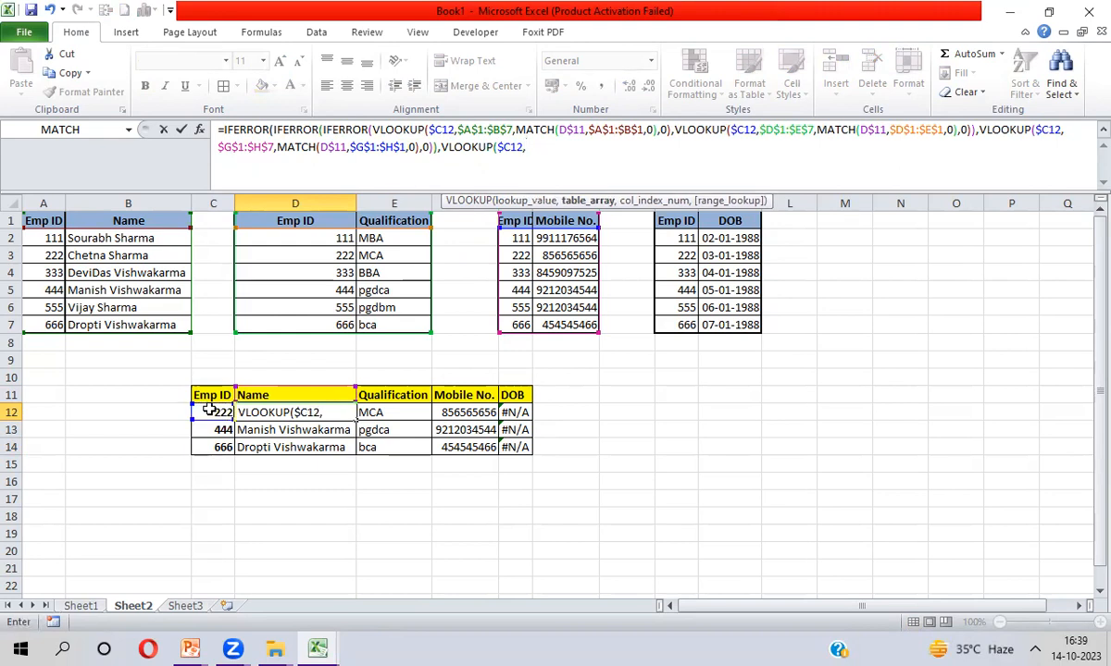
# Point the fallback at the DOB table $J$1:$K$7 with column MATCH(D$11,$J$1:$K$1,0)
pyautogui.click(671, 222)
pyautogui.hotkey('shift', 'Right')
pyautogui.hotkey('ctrl', 'shift', 'Down')
pyautogui.press('F4')
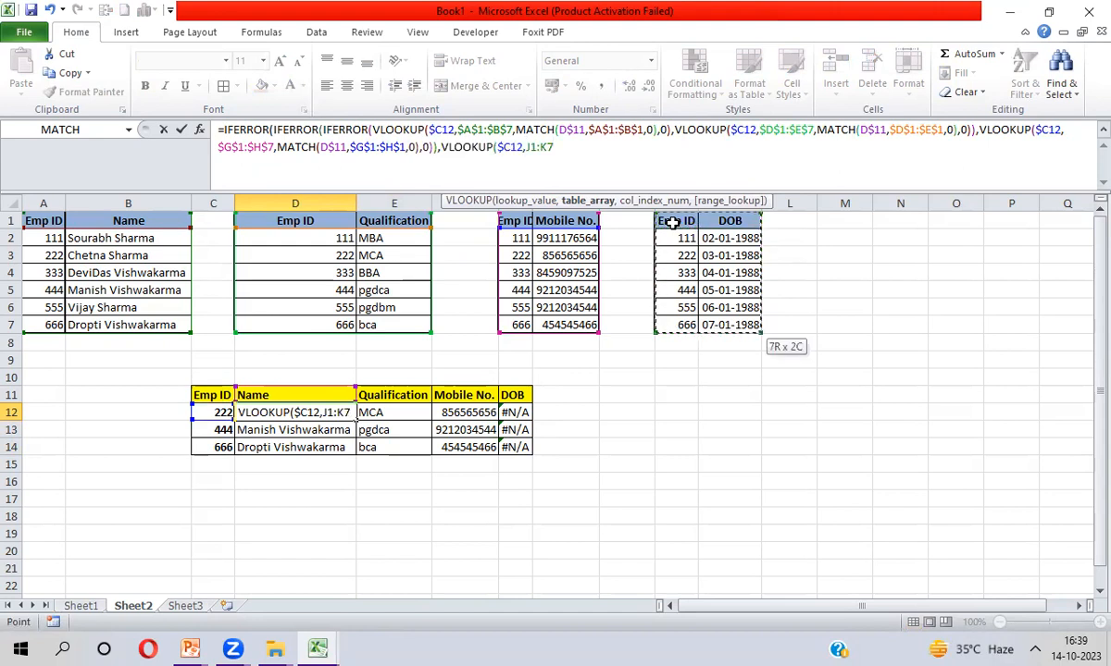
pyautogui.write(',')
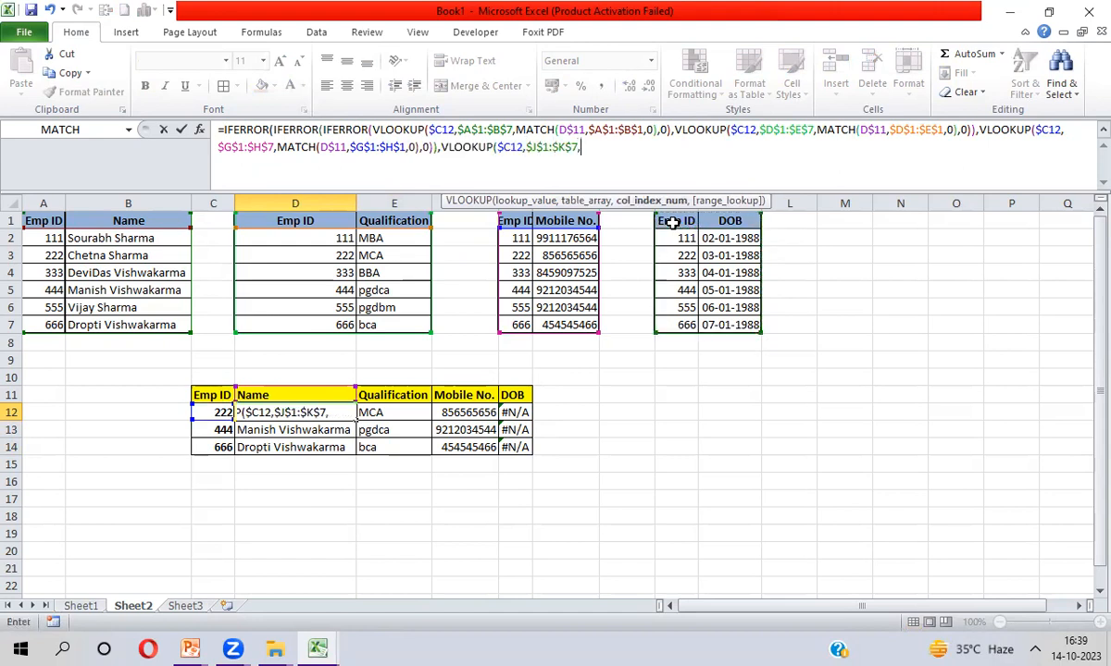
pyautogui.write('MATCH(')
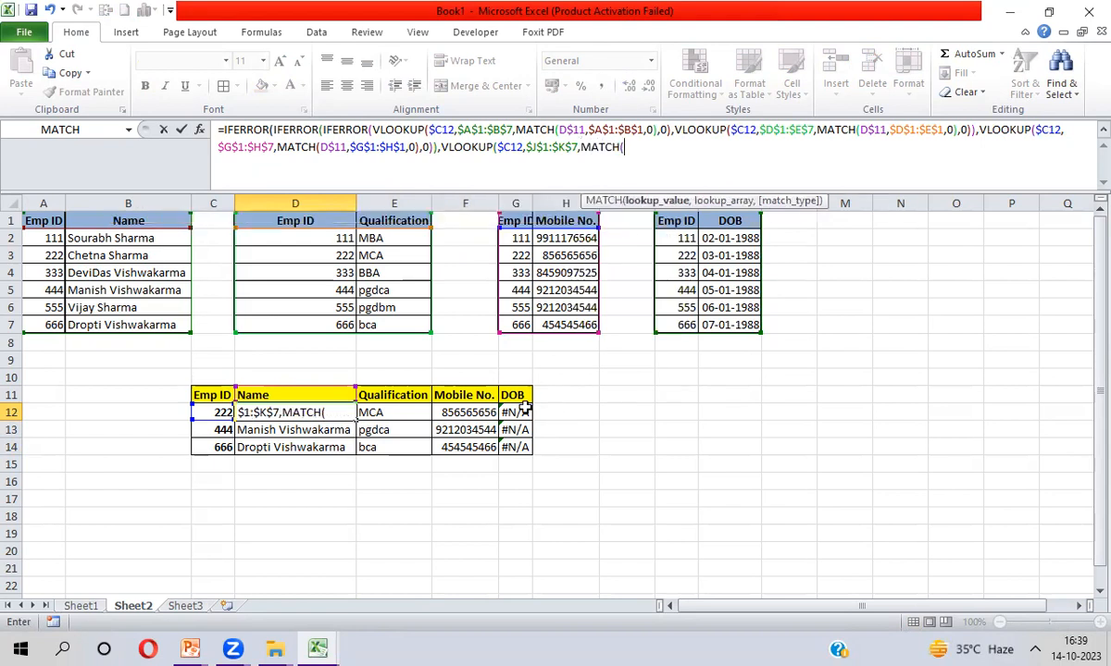
pyautogui.click(299, 395)
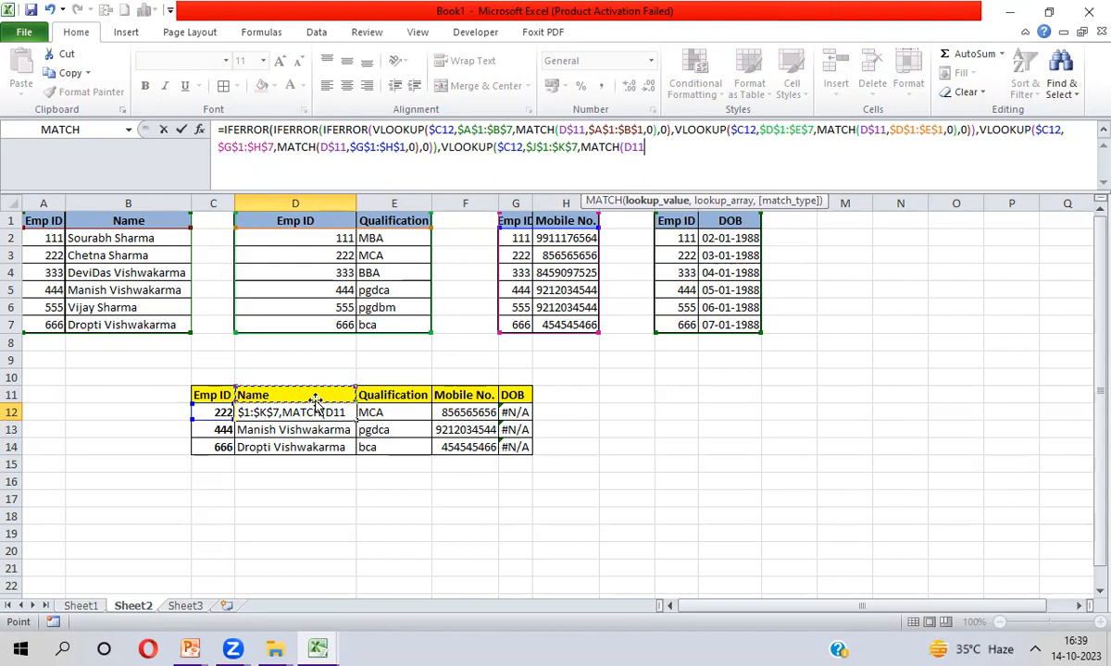
pyautogui.press('F4')
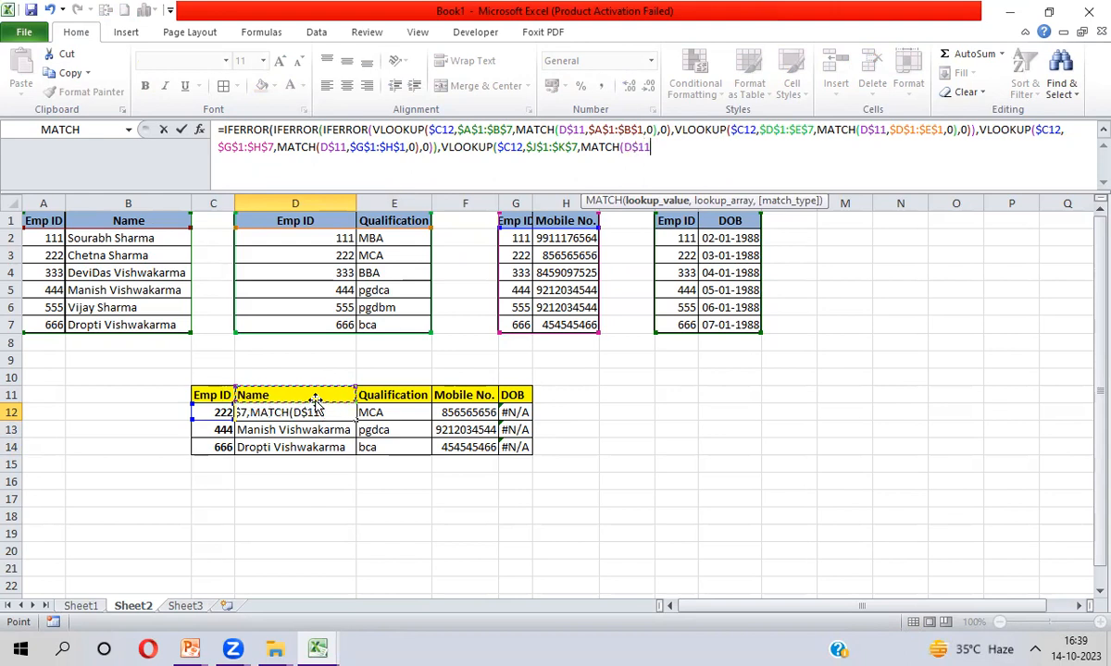
pyautogui.press('F4')
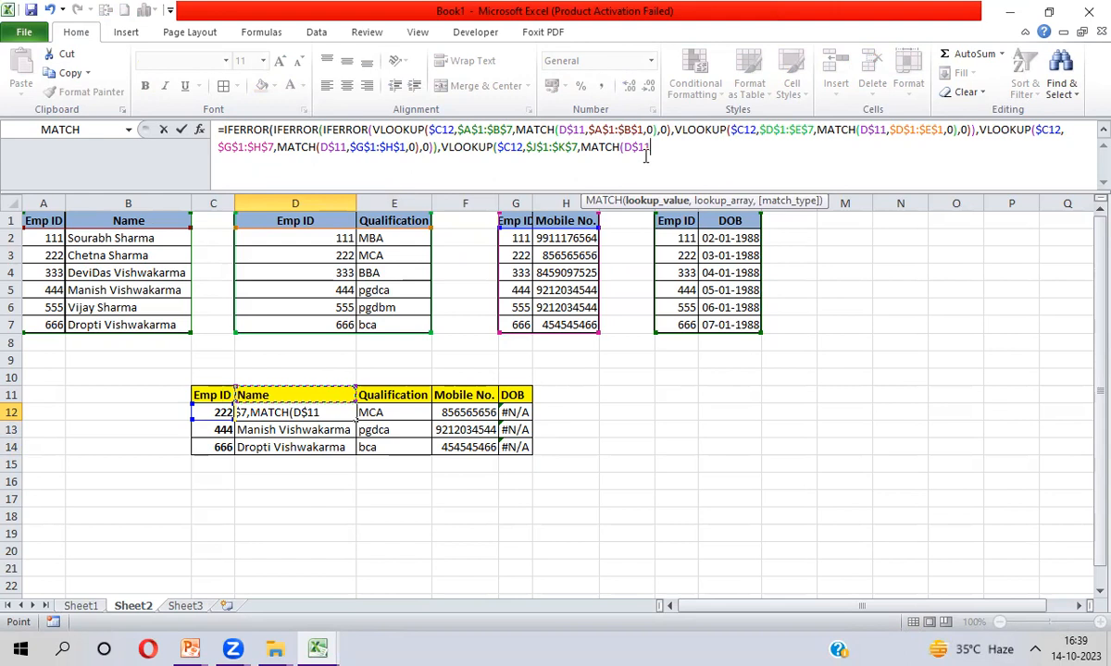
pyautogui.write(',')
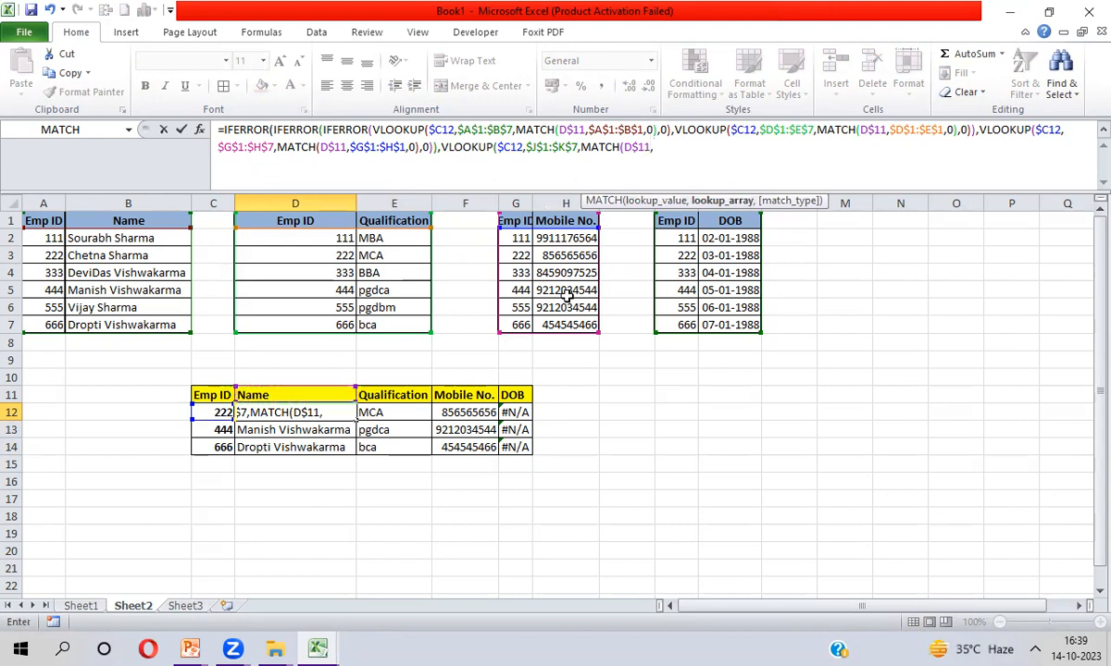
pyautogui.moveTo(688, 221); pyautogui.dragTo(704, 221)
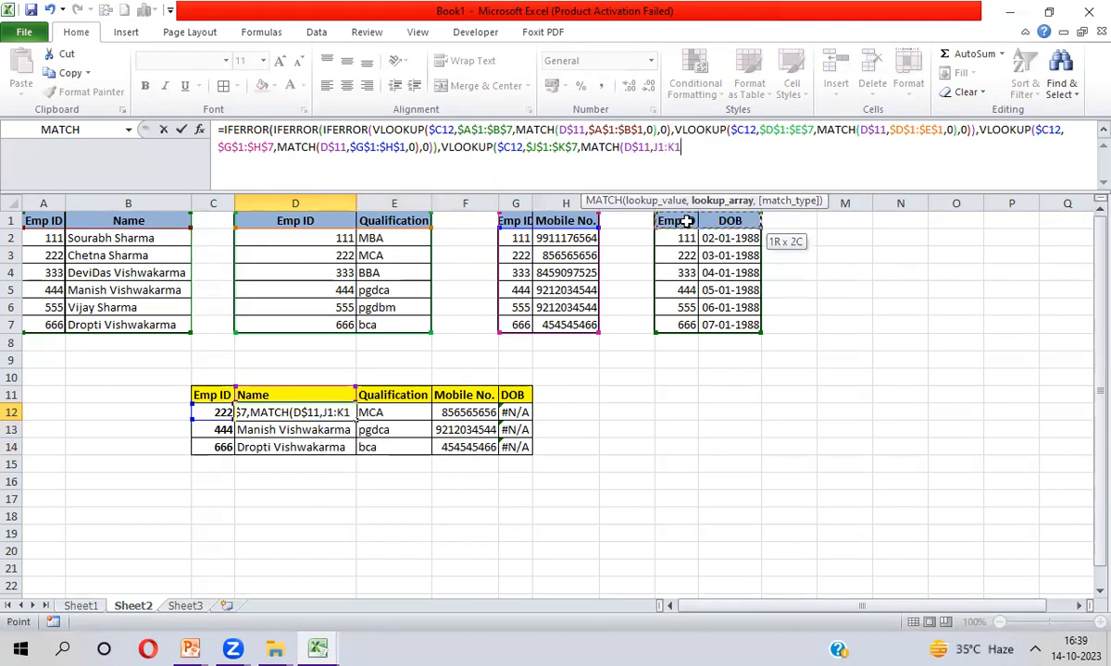
pyautogui.press('F4')
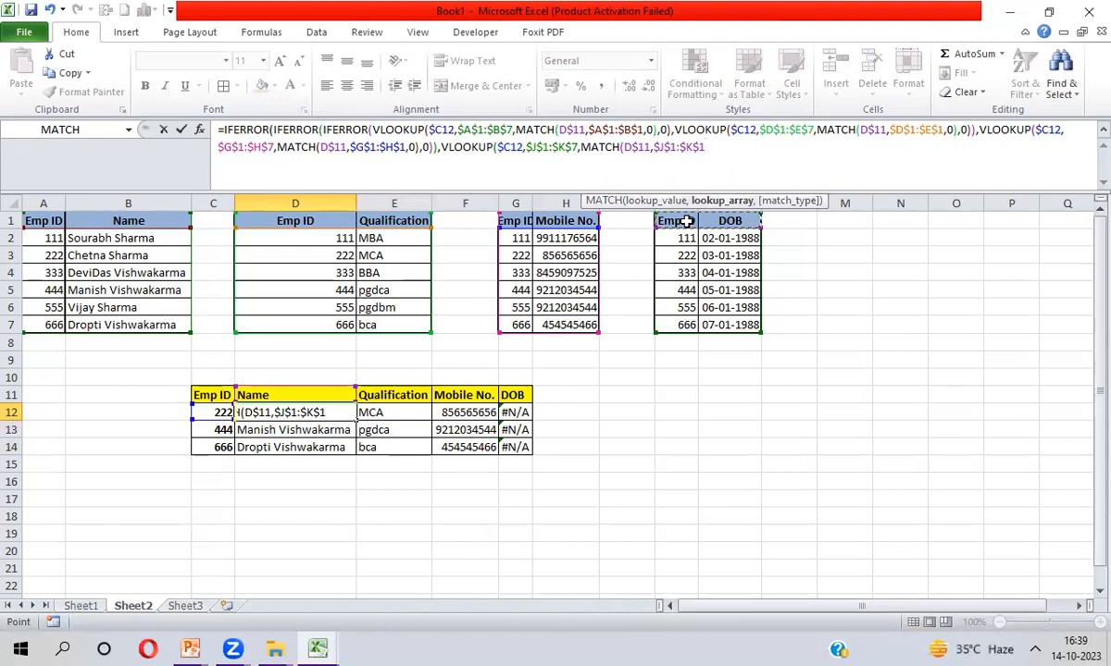
pyautogui.write(',0')
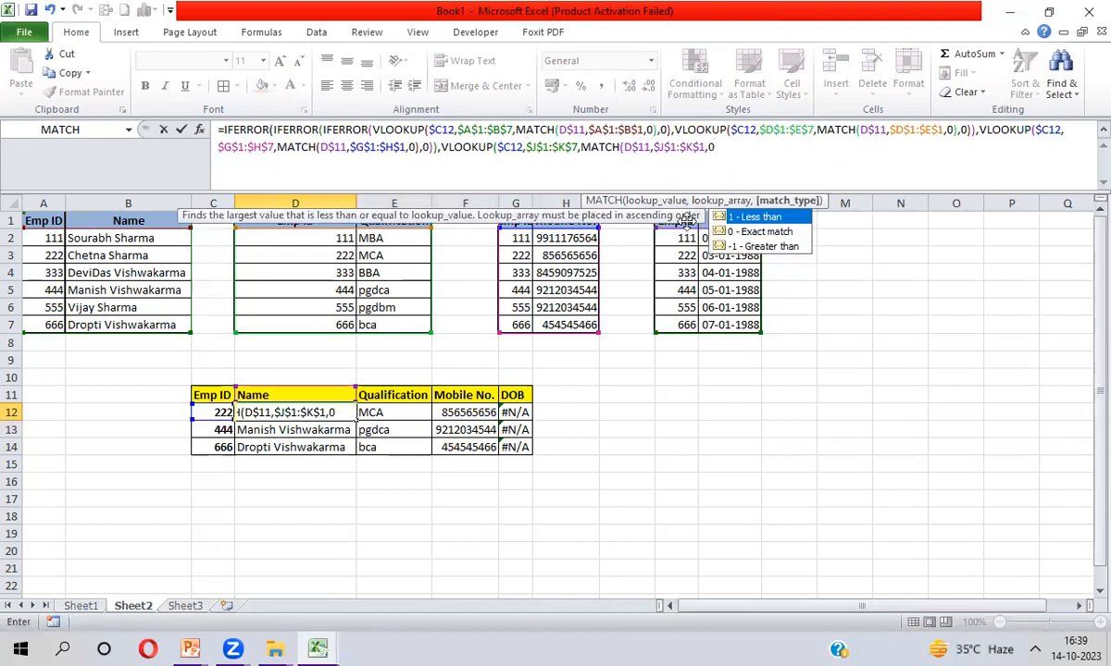
pyautogui.write('),0)')
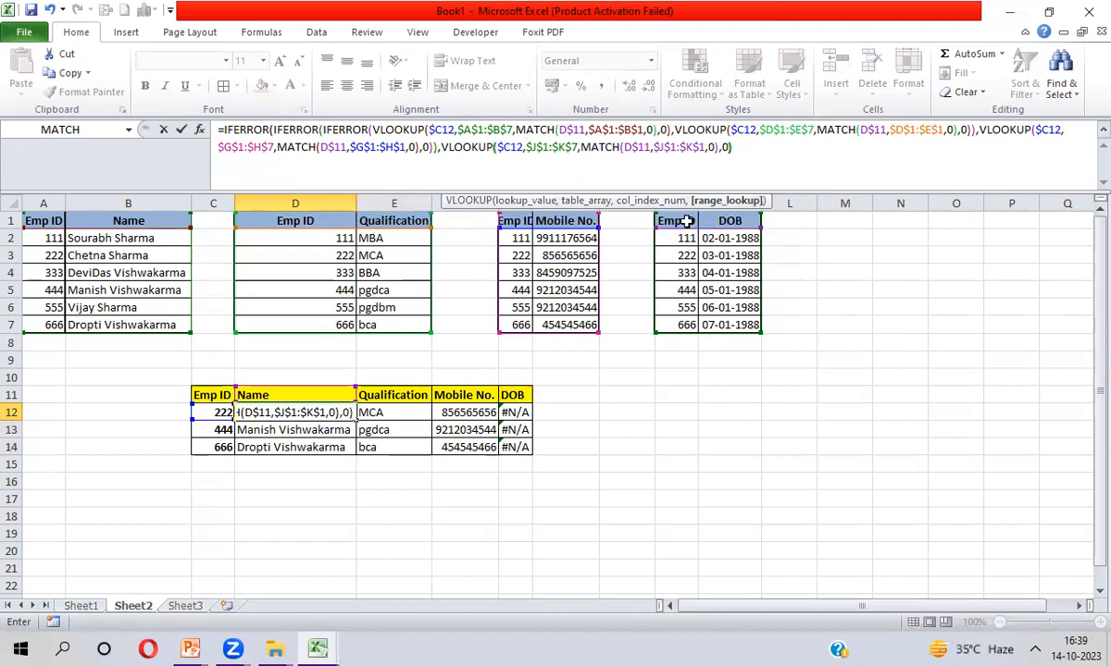
# Check the formula's closing brackets and commit it
pyautogui.click(711, 150)
pyautogui.moveTo(706, 148); pyautogui.dragTo(729, 148)
pyautogui.moveTo(644, 130); pyautogui.dragTo(663, 131)
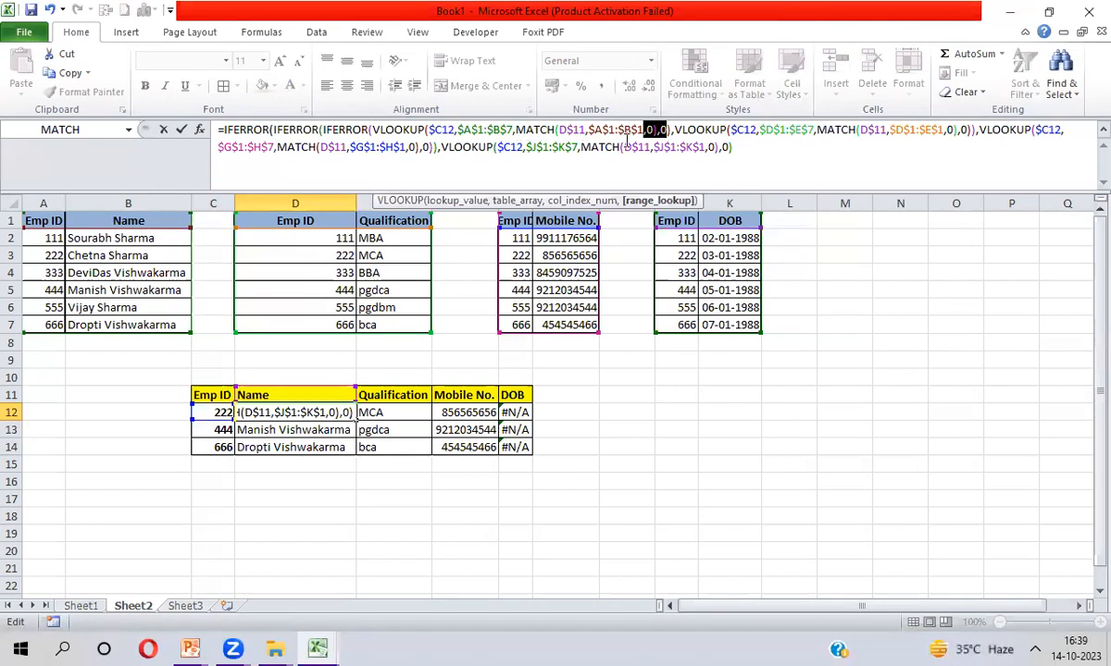
pyautogui.click(660, 130)
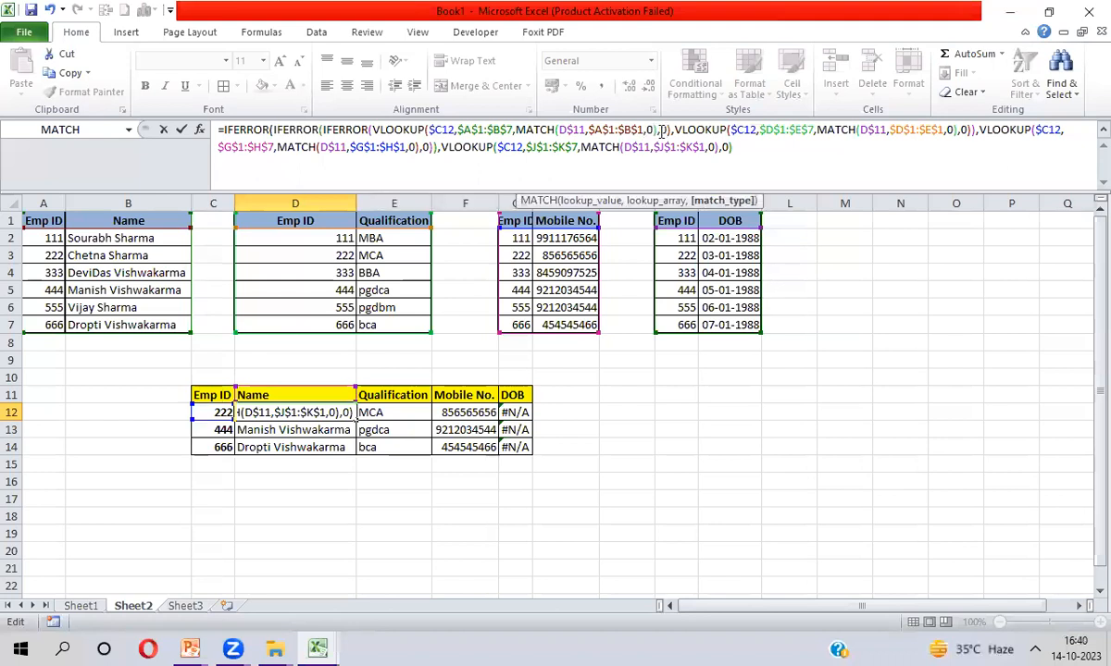
pyautogui.click(664, 130)
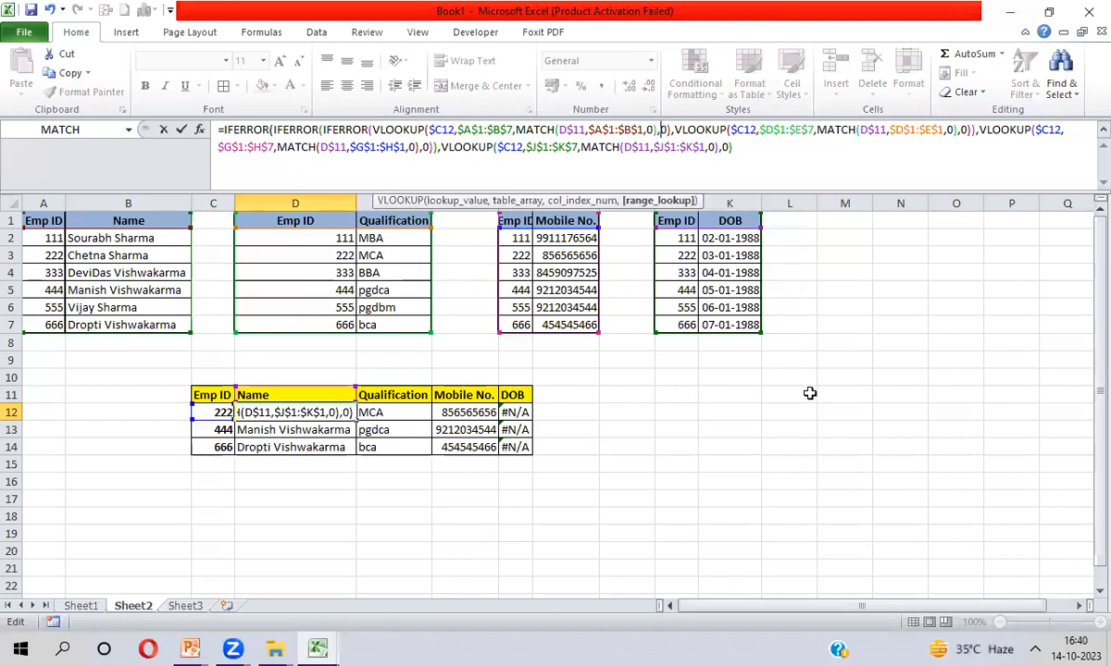
pyautogui.press('Return')
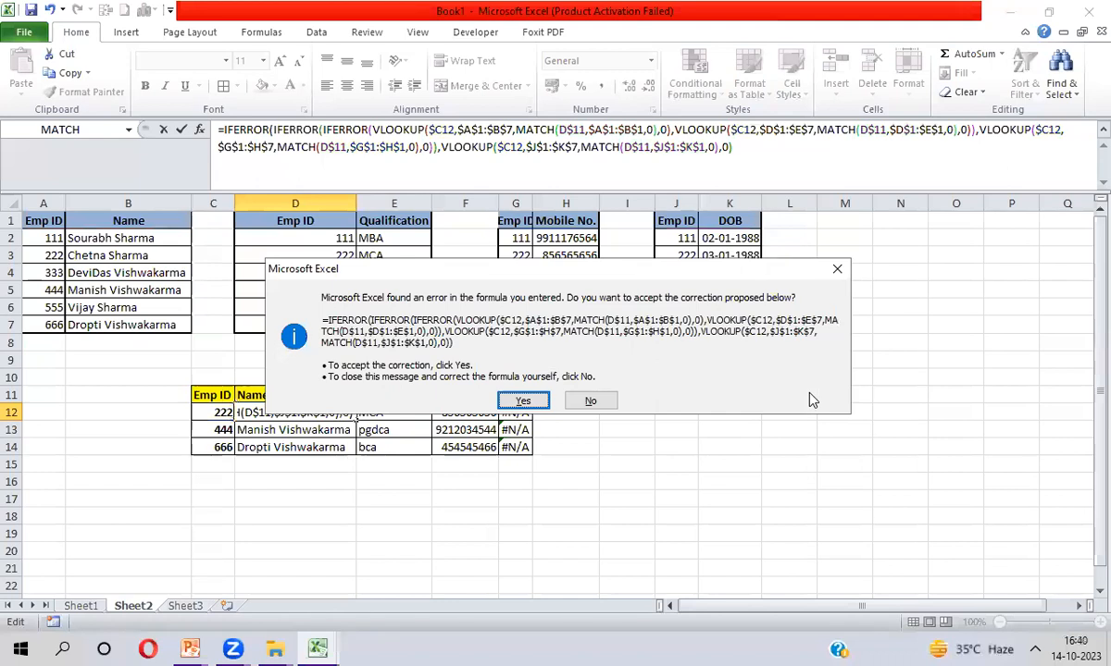
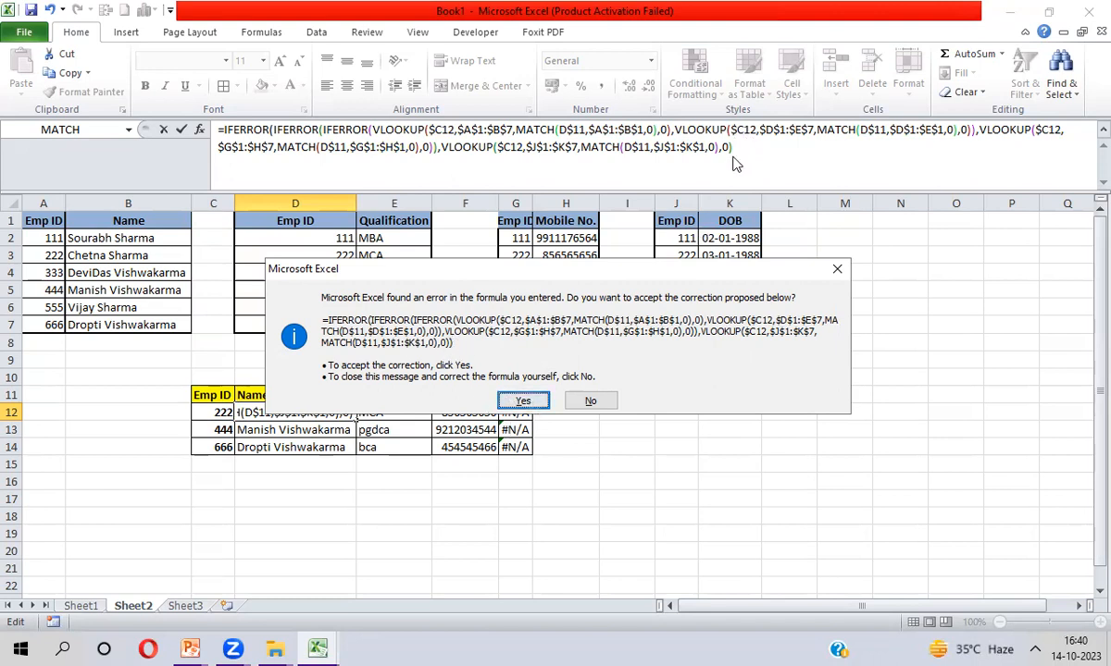
# Accept the suggested formula correction and fill the lookup formula across D12:G14
pyautogui.click(522, 402)
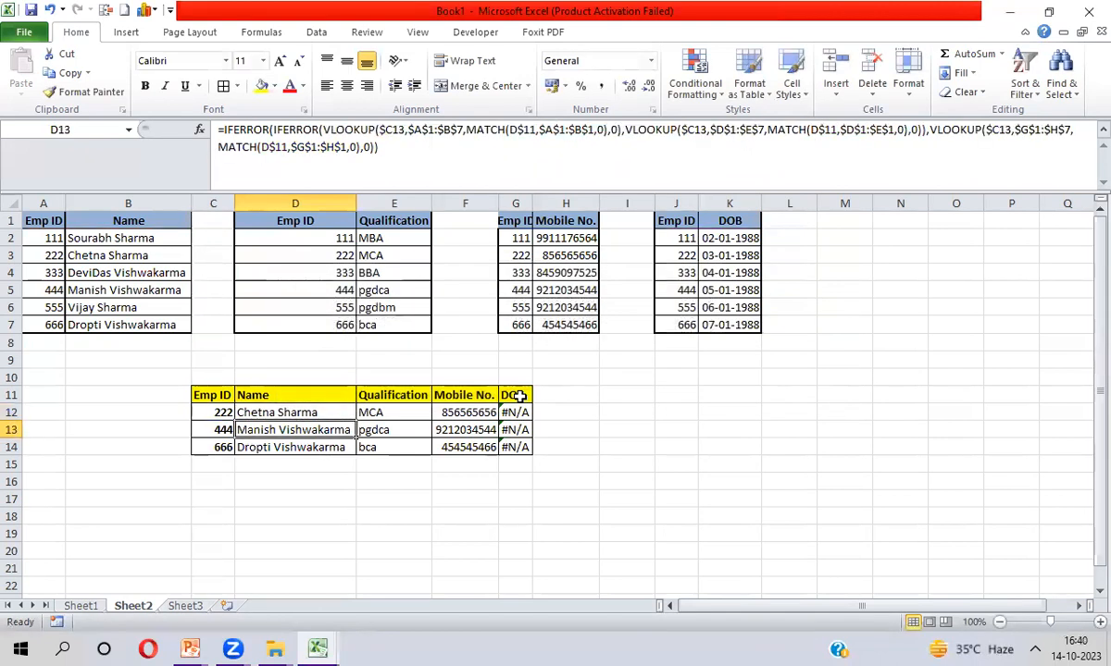
pyautogui.press('Up')
pyautogui.hotkey('shift', 'Right')
pyautogui.hotkey('shift', 'Right')
pyautogui.hotkey('shift', 'Right')
pyautogui.hotkey('shift', 'Down')
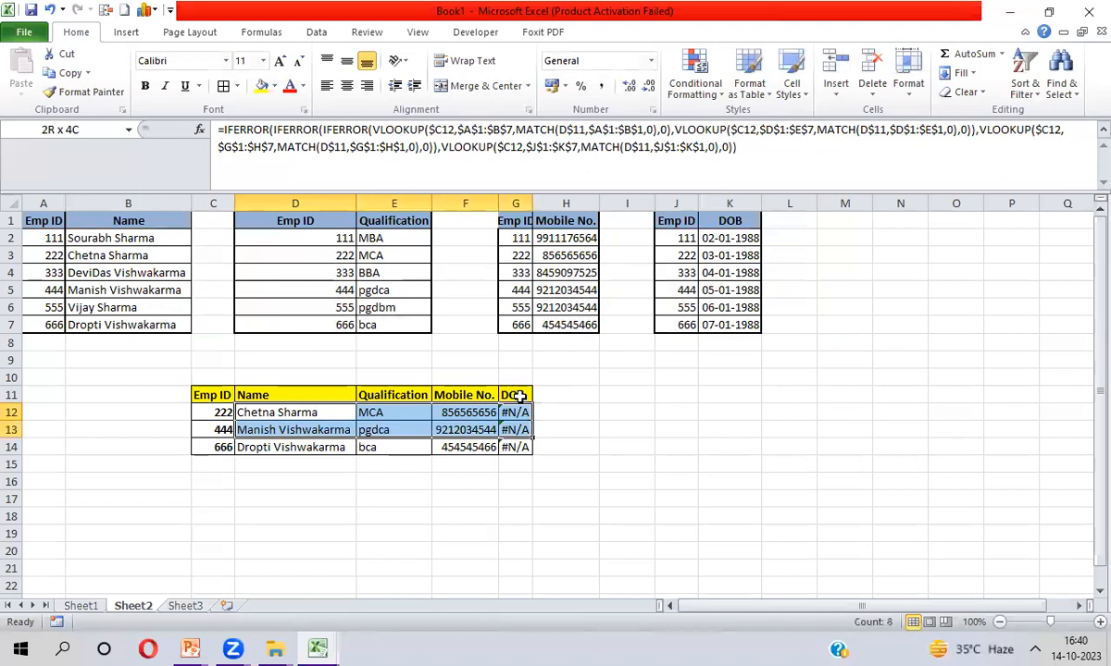
pyautogui.hotkey('shift', 'Down')
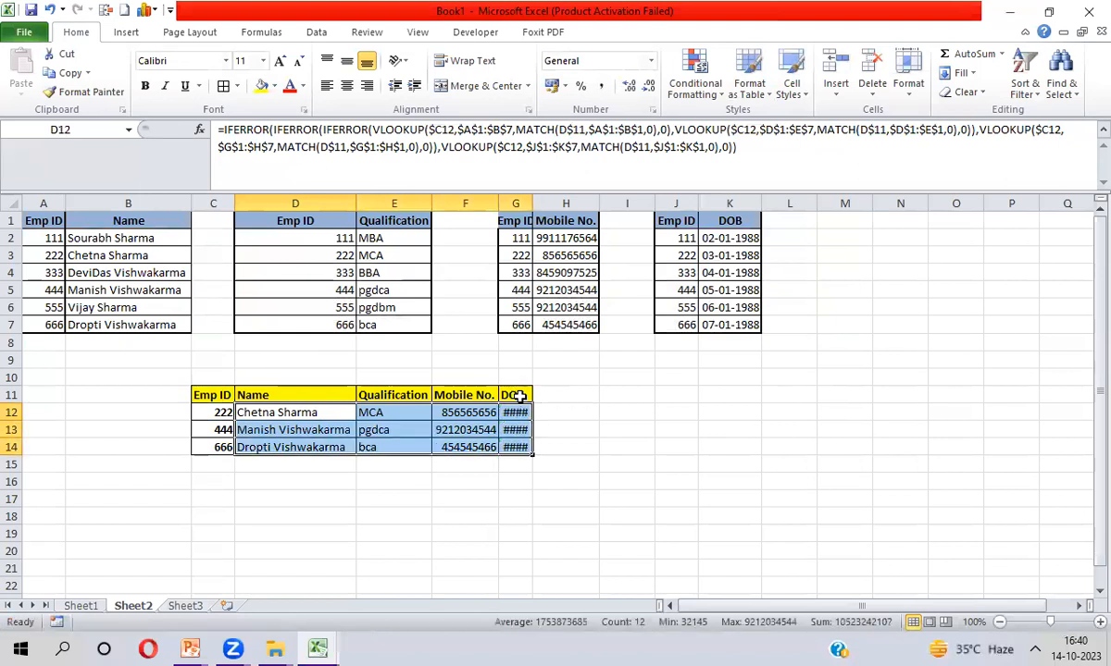
# Fit the column widths and select the three DOB serials in G12:G14
pyautogui.hotkey('ctrl', 'z')
pyautogui.click(478, 411)
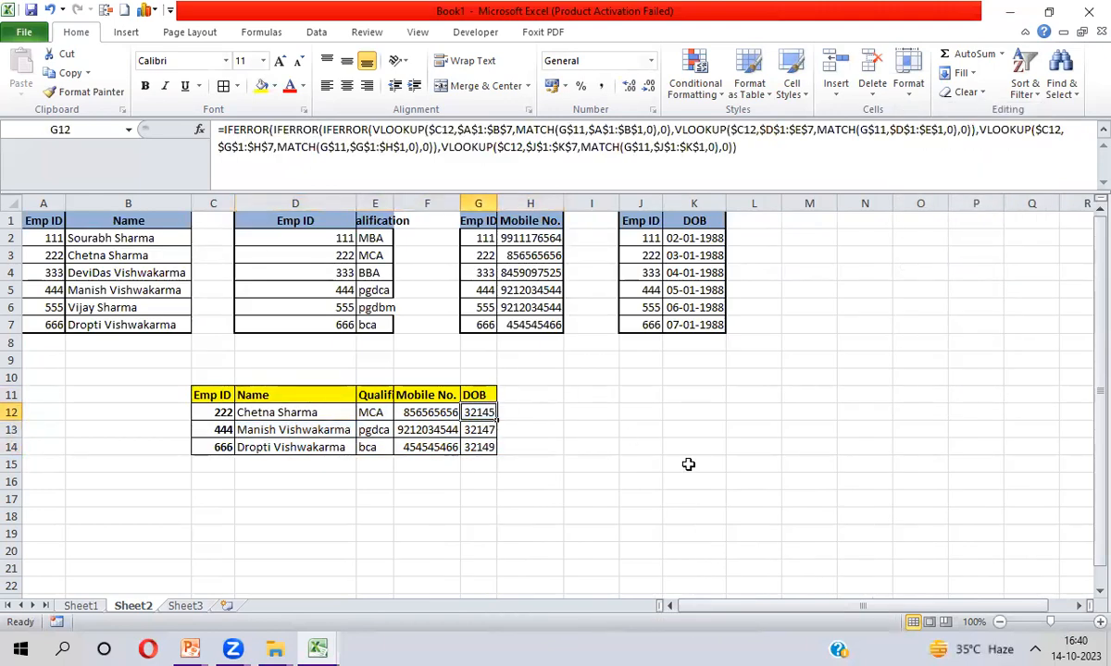
pyautogui.hotkey('shift', 'Down')
pyautogui.hotkey('shift', 'Down')
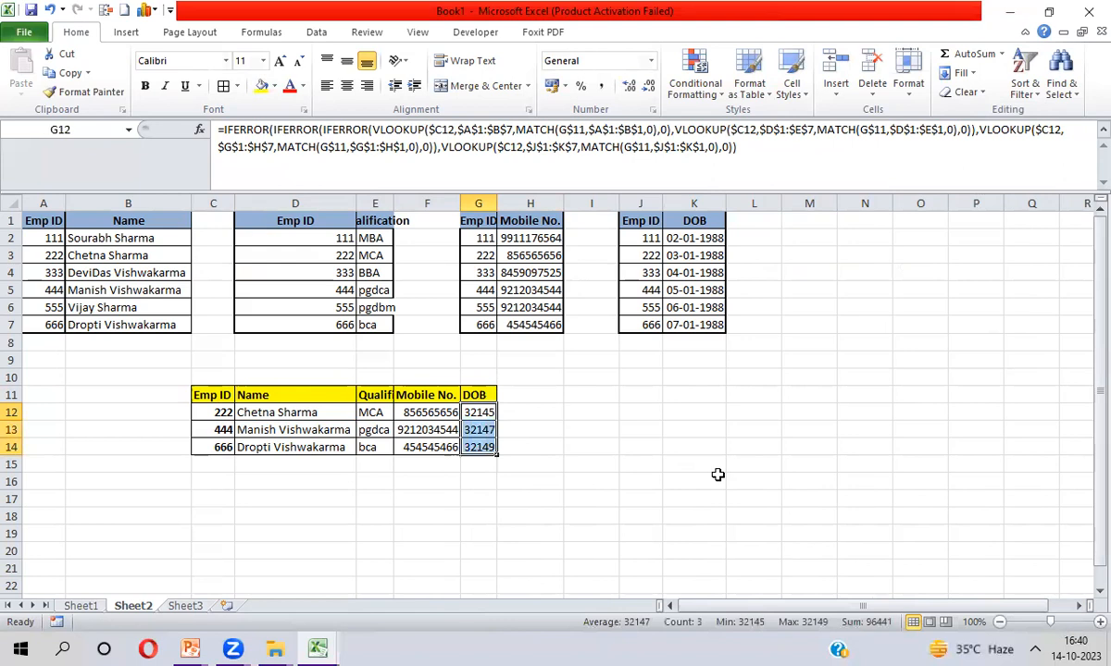
# Format the DOB results as dates in the 14-03-01 style, e.g. 03-01-88
pyautogui.hotkey('ctrl', '1')
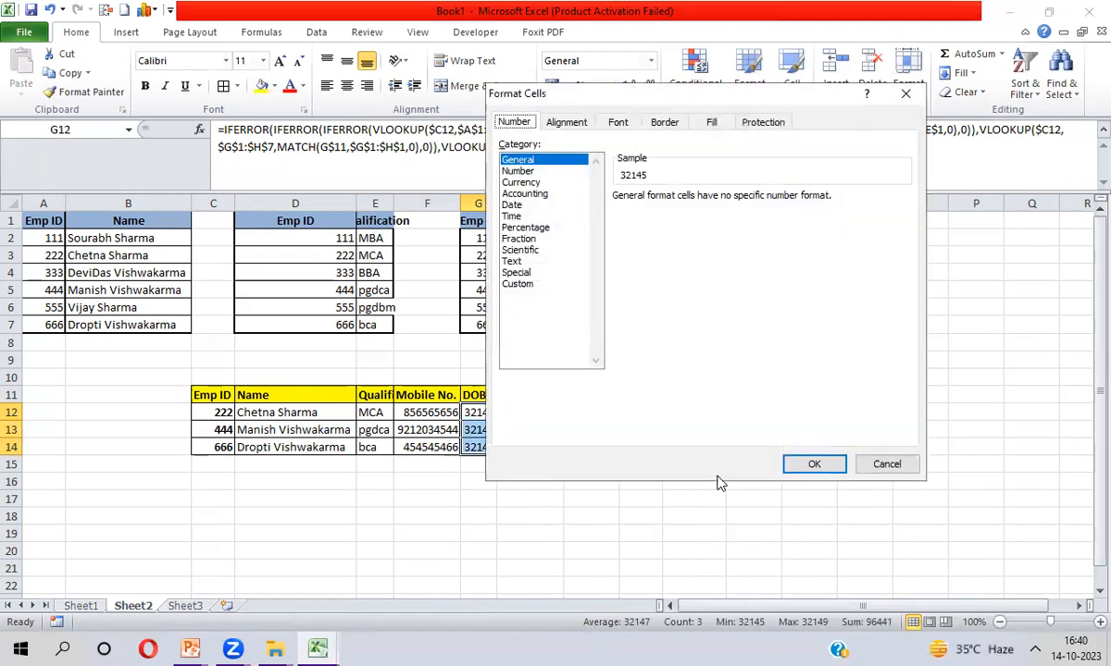
pyautogui.click(537, 204)
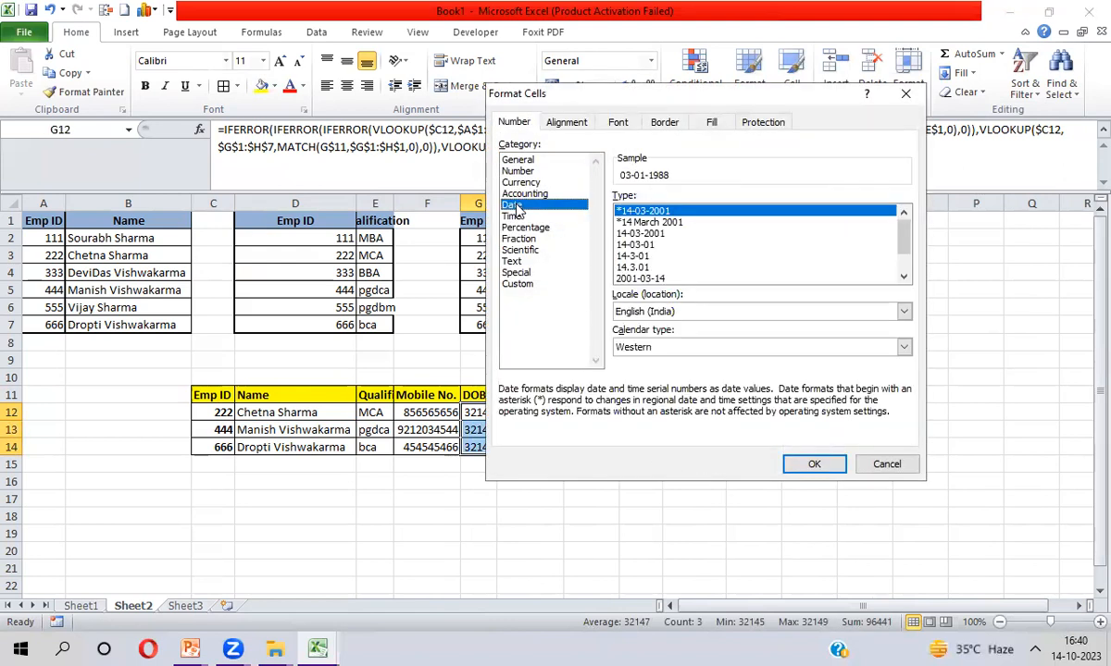
pyautogui.click(613, 233)
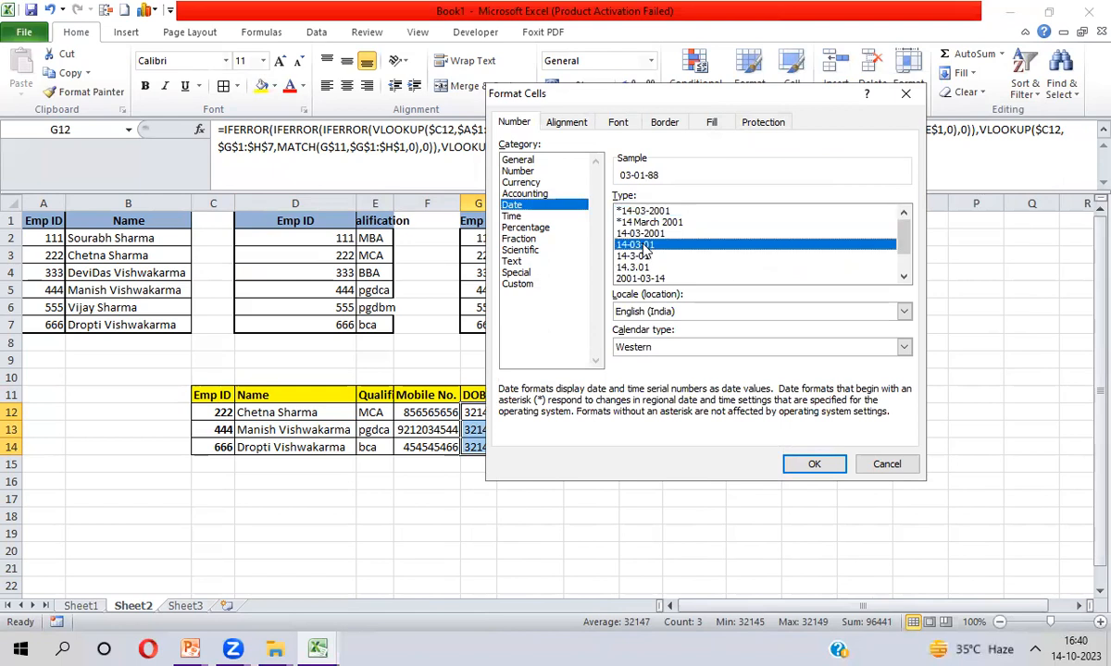
pyautogui.press('Return')
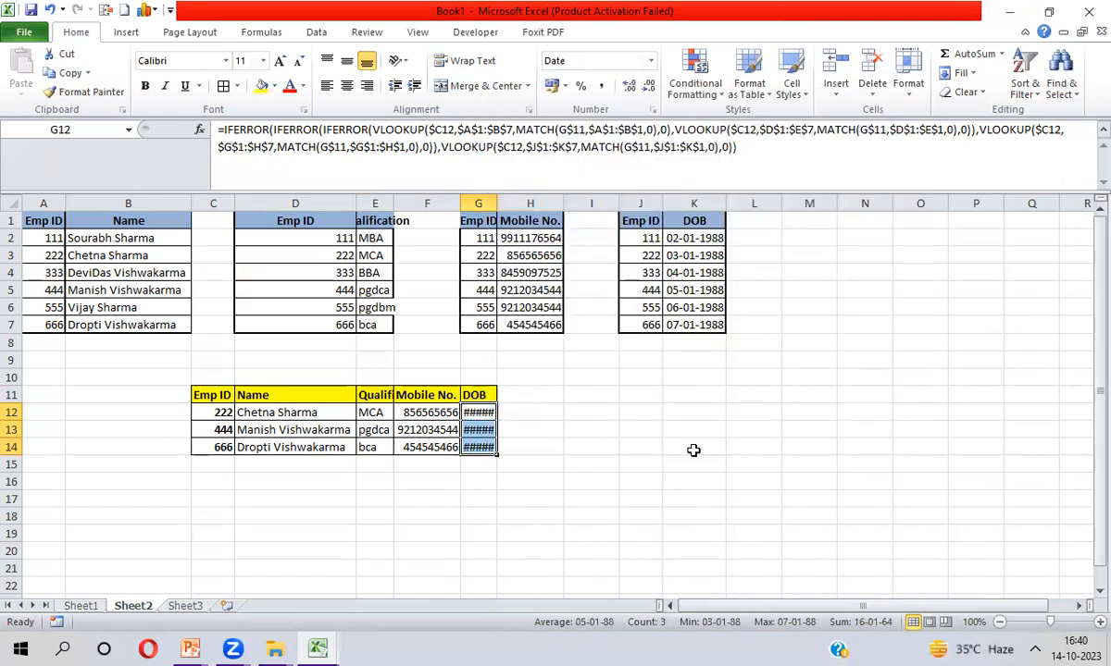
# AutoFit the DOB column width and move to Sheet3
pyautogui.hotkey('alt', 'h')
pyautogui.press('o')
pyautogui.press('i')
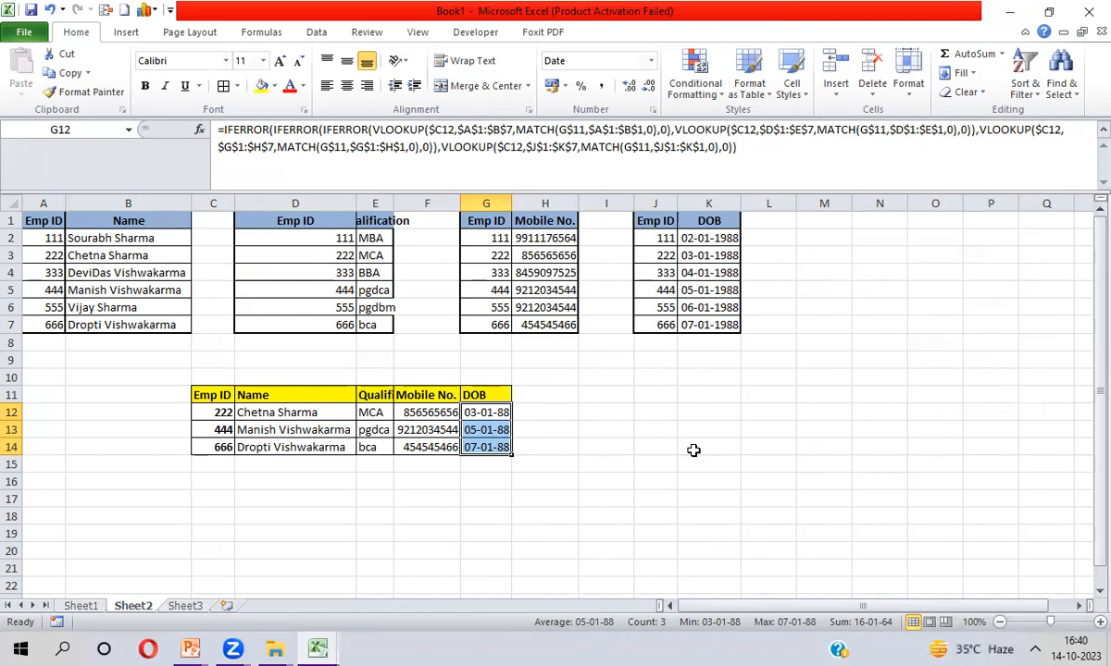
pyautogui.hotkey('ctrl', 'pagedown')
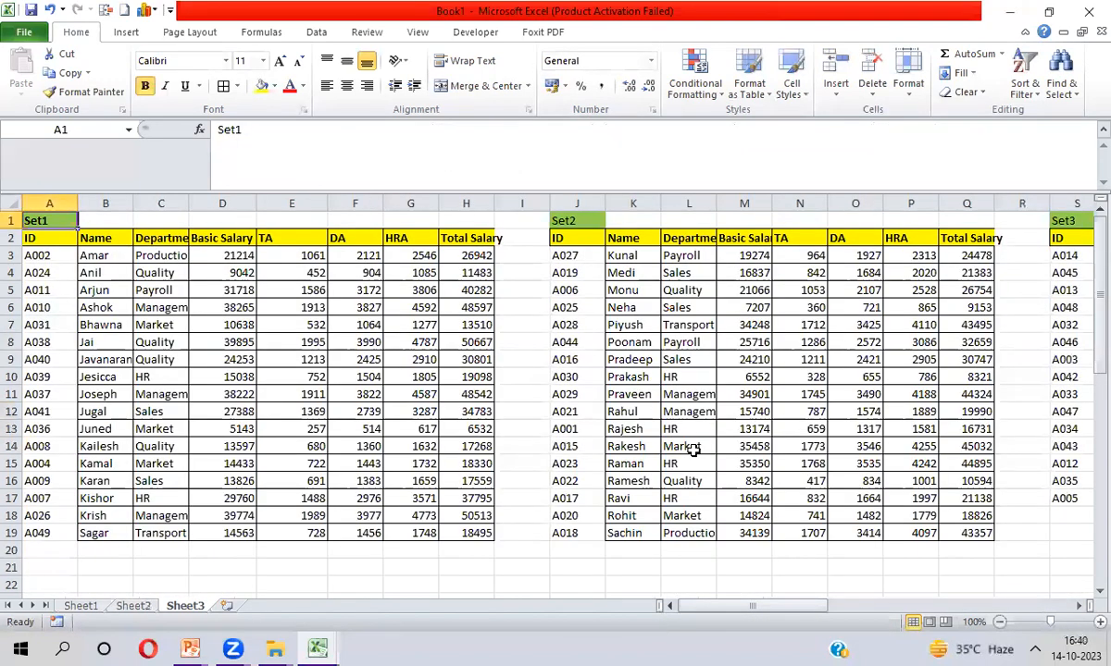
pyautogui.press('Down')
pyautogui.hotkey('ctrl', 'shift', 'Right')
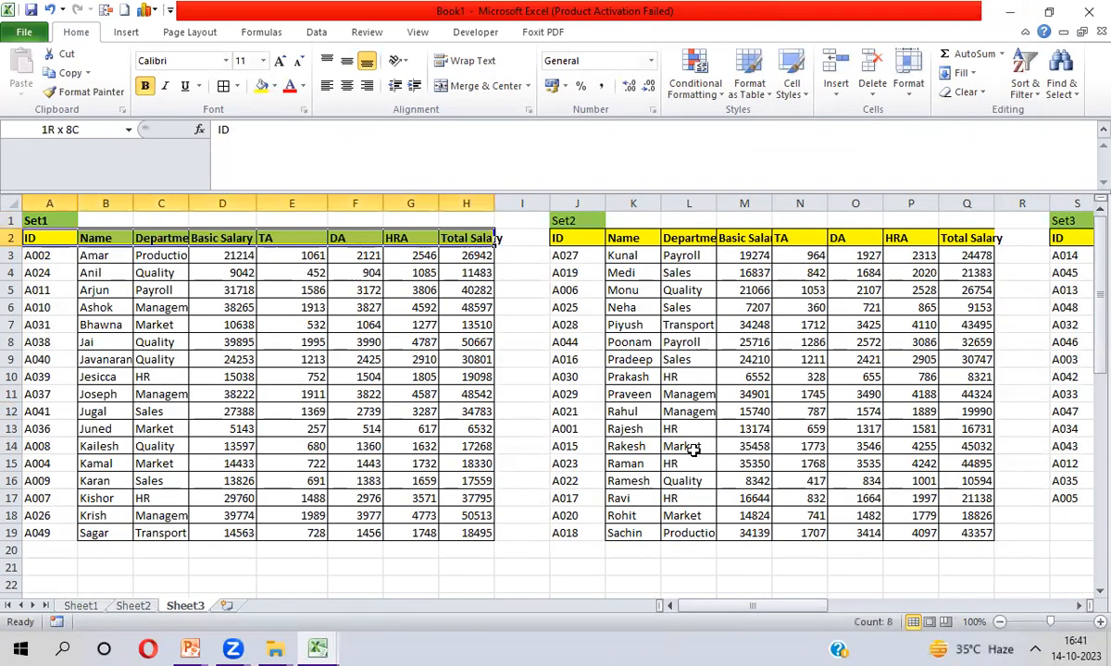
pyautogui.hotkey('ctrl', 'shift', 'Down')
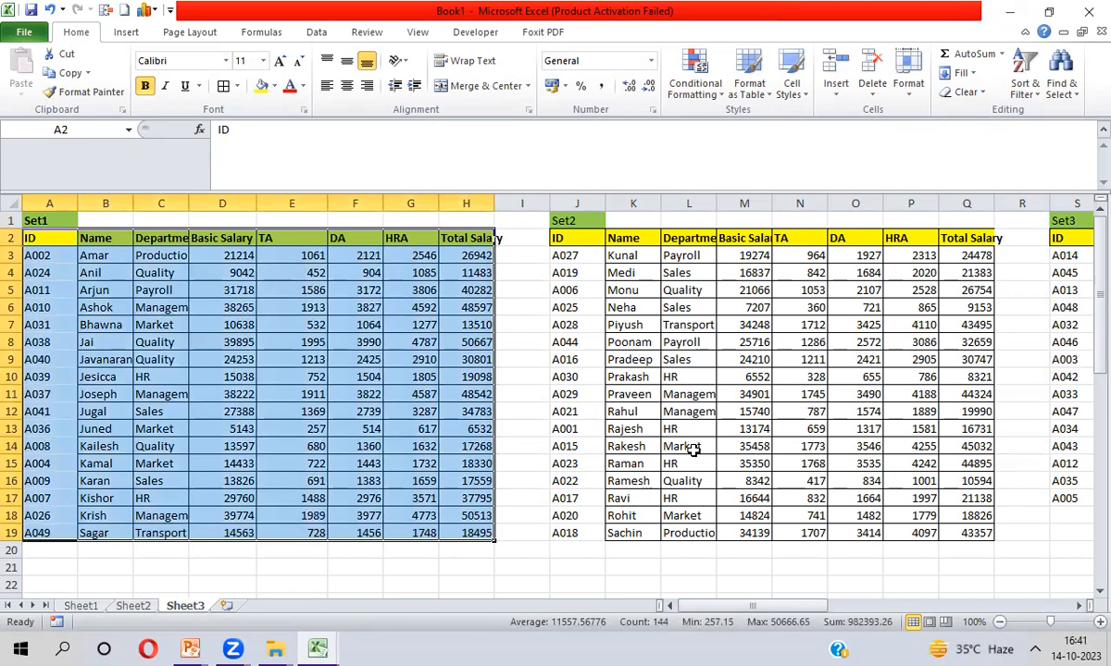
pyautogui.press('Right')
pyautogui.press('Right')
pyautogui.press('Right')
pyautogui.press('Right')
pyautogui.press('Right')
pyautogui.press('Right')
pyautogui.press('Right')
pyautogui.press('Right')
pyautogui.press('Right')
pyautogui.press('Right')
pyautogui.hotkey('ctrl', 'shift', 'Right')
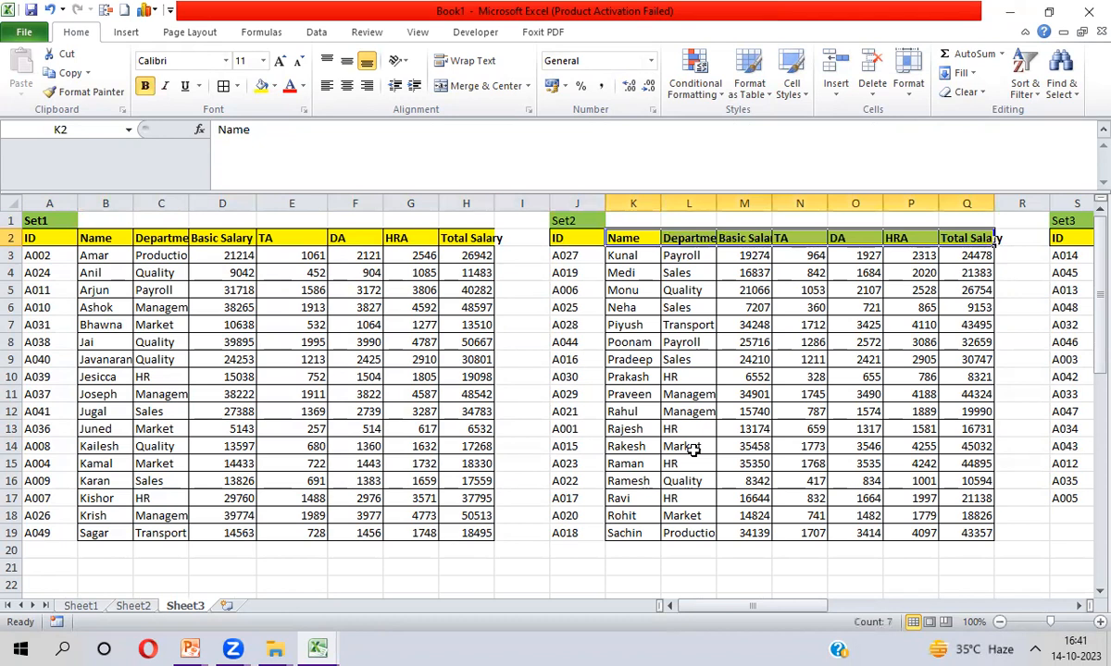
pyautogui.press('Right')
pyautogui.press('Right')
pyautogui.press('Right')
pyautogui.press('Right')
pyautogui.press('Right')
pyautogui.press('Right')
pyautogui.press('Right')
pyautogui.press('Right')
pyautogui.hotkey('ctrl', 'shift', 'Right')
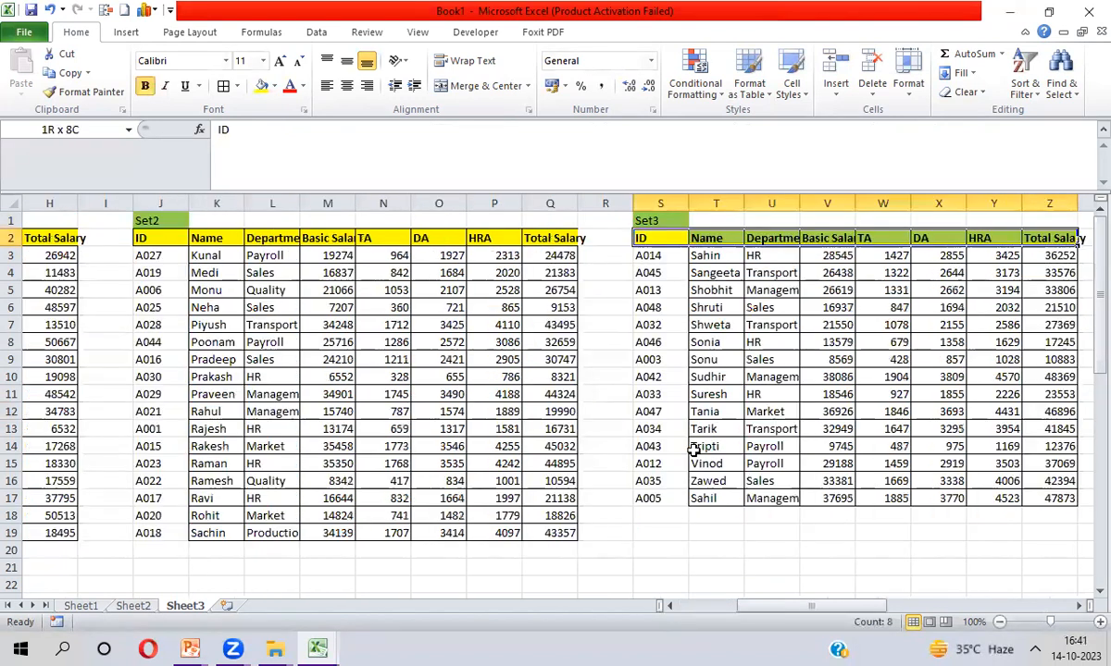
pyautogui.hotkey('ctrl', 'shift', 'Down')
pyautogui.press('Left')
pyautogui.press('Left')
pyautogui.press('Left')
pyautogui.press('Left')
pyautogui.press('Left')
pyautogui.press('Left')
pyautogui.press('Left')
pyautogui.press('Left')
pyautogui.press('Left')
pyautogui.press('Left')
pyautogui.press('Left')
pyautogui.press('Left')
pyautogui.press('Left')
pyautogui.press('Left')
pyautogui.press('Left')
pyautogui.press('Left')
pyautogui.press('Left')
pyautogui.press('Left')
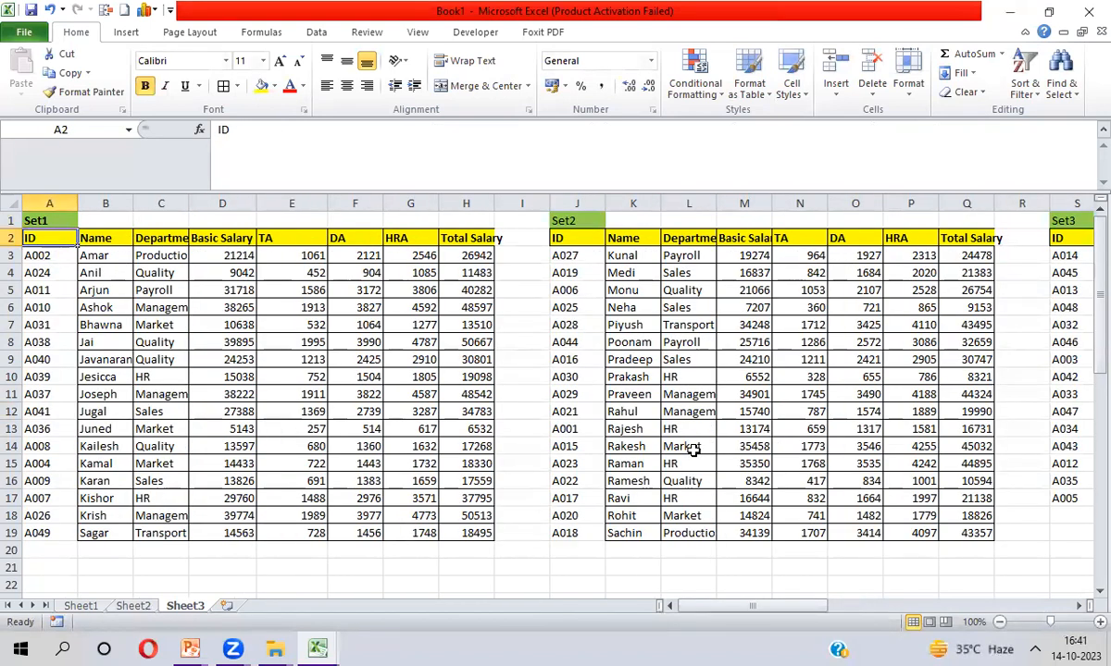
pyautogui.press('Down')
pyautogui.press('Down')
pyautogui.press('Down')
pyautogui.press('Down')
pyautogui.press('Down')
pyautogui.press('Down')
pyautogui.press('Down')
pyautogui.press('Down')
pyautogui.press('Down')
pyautogui.press('Down')
pyautogui.press('Down')
pyautogui.press('Down')
pyautogui.press('Down')
pyautogui.press('Down')
pyautogui.press('Down')
pyautogui.press('Down')
pyautogui.press('Down')
pyautogui.press('Down')
pyautogui.press('Down')
pyautogui.press('Down')
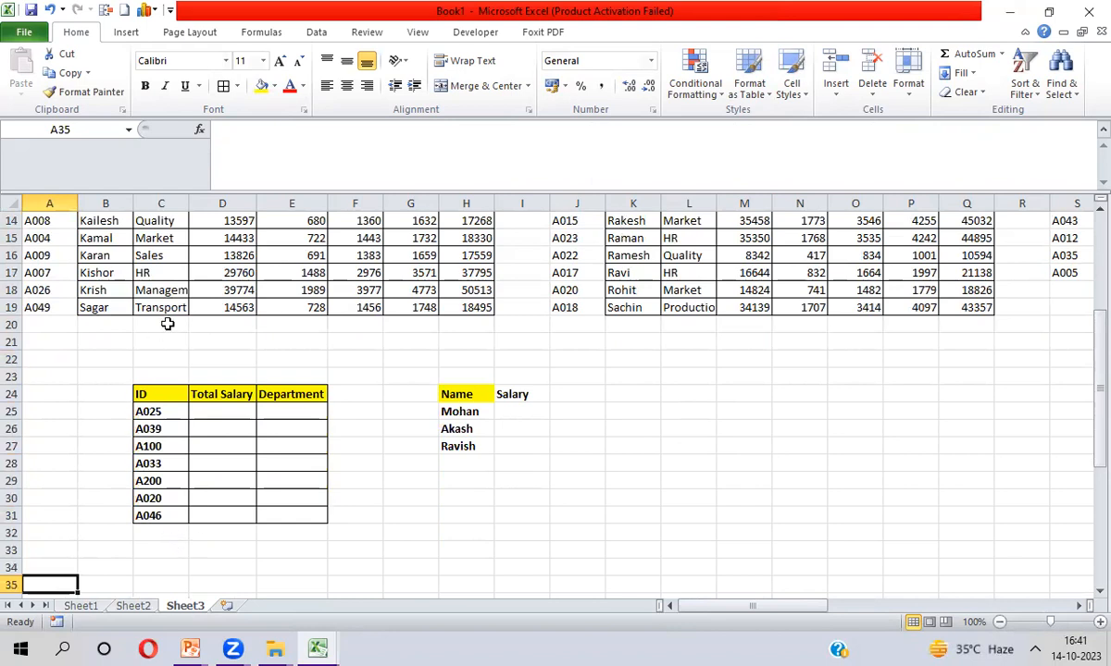
pyautogui.click(310, 413)
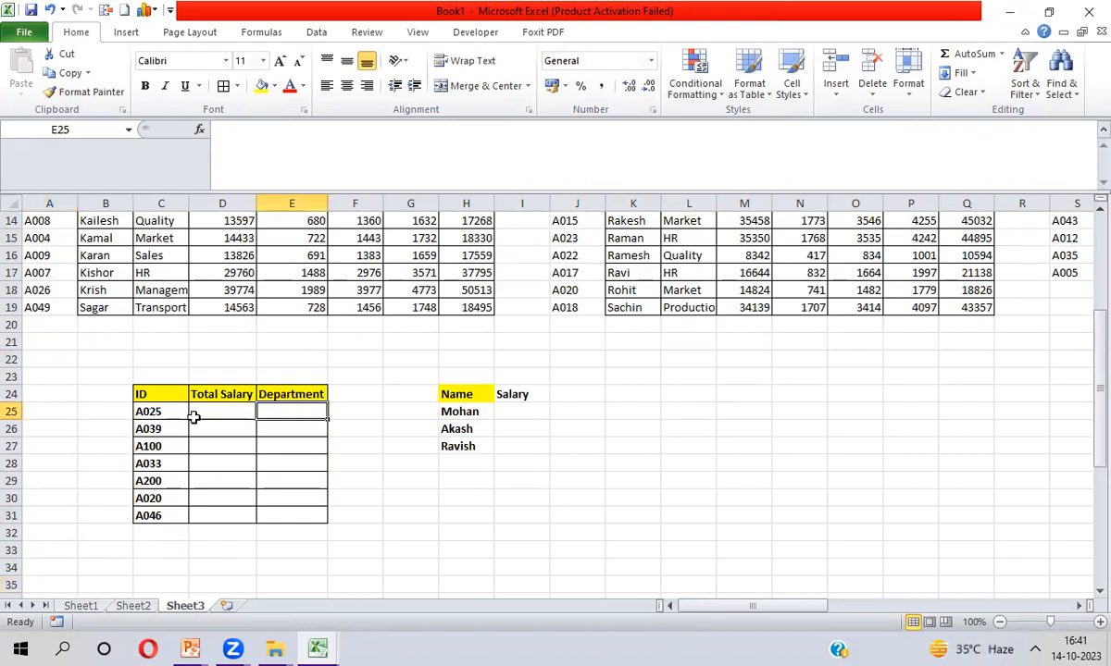
pyautogui.click(157, 410)
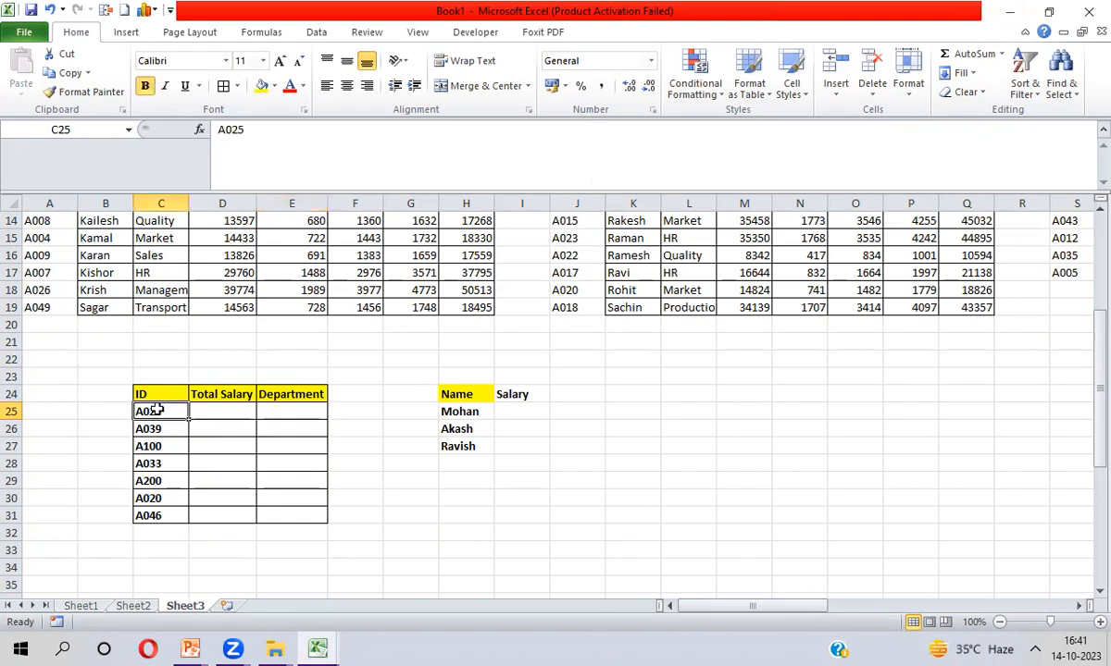
pyautogui.hotkey('ctrl', 'shift', 'Down')
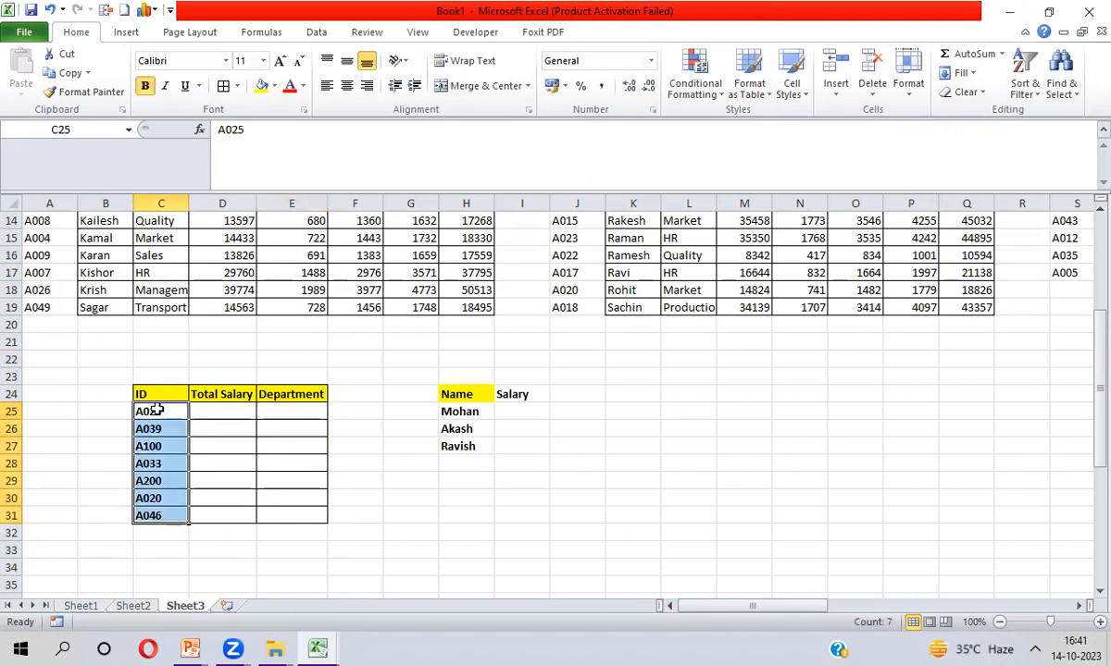
pyautogui.hotkey('ctrl', 'Up')
pyautogui.hotkey('ctrl', 'Up')
pyautogui.hotkey('ctrl', 'Up')
pyautogui.hotkey('ctrl', 'Up')
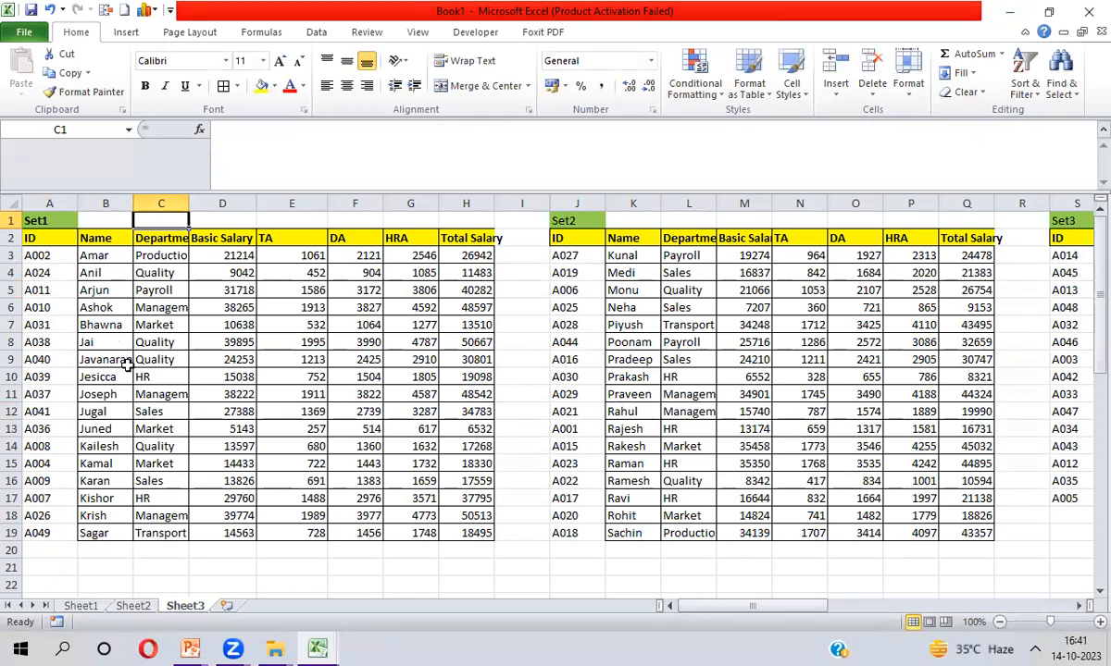
pyautogui.click(205, 553)
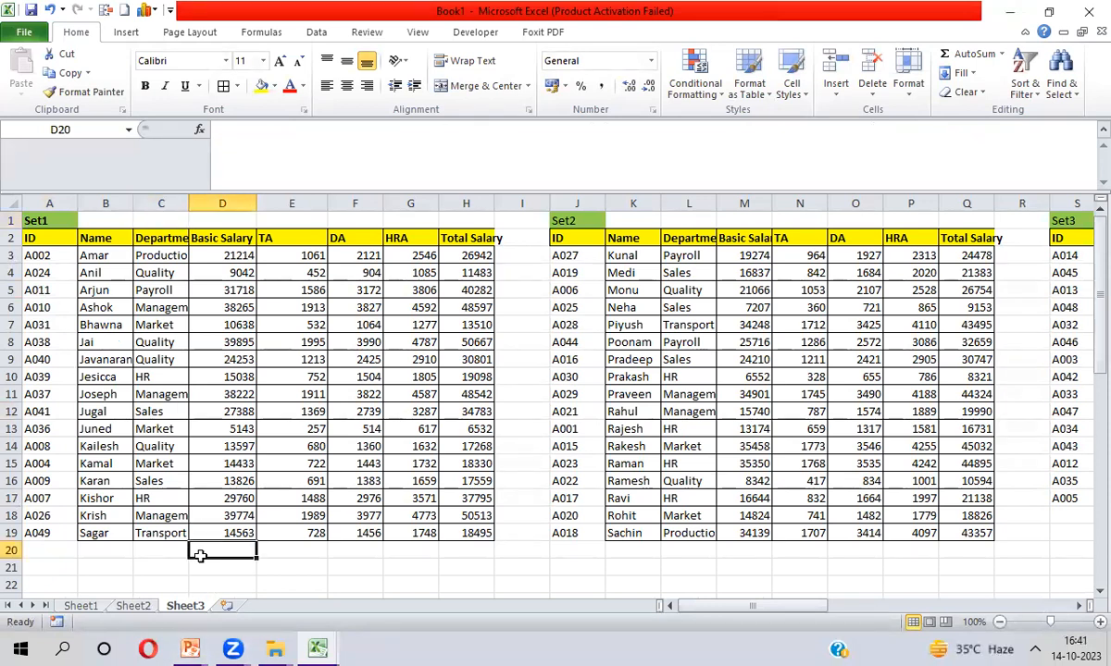
pyautogui.hotkey('ctrl', 'Down')
pyautogui.press('Left')
pyautogui.press('Down')
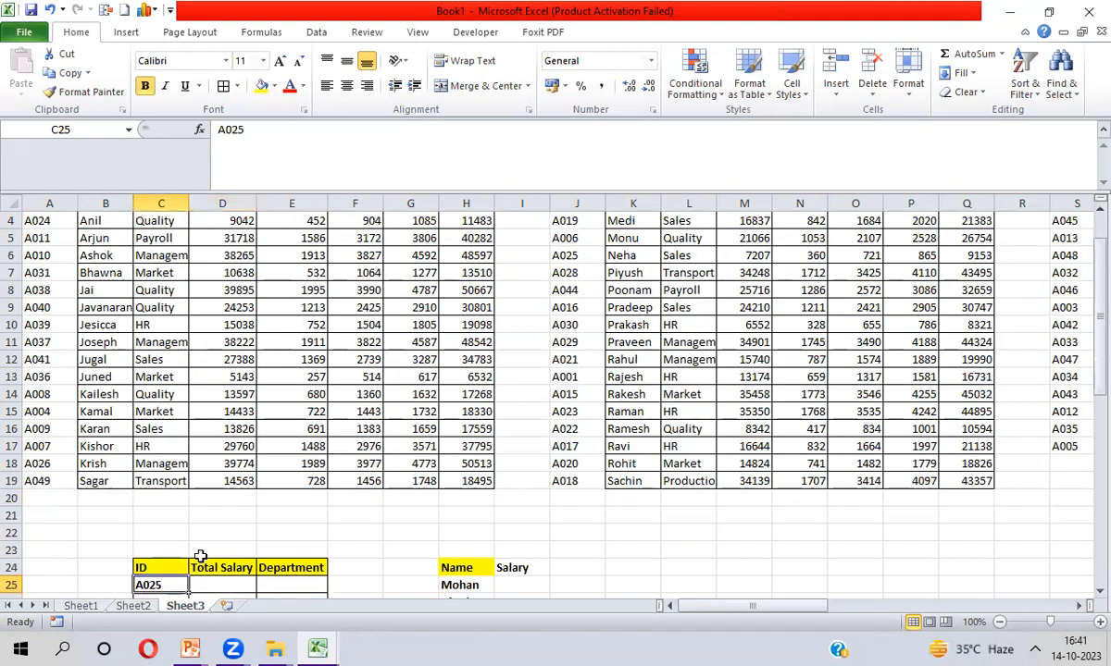
pyautogui.hotkey('ctrl', 'shift', 'Down')
pyautogui.press('Up')
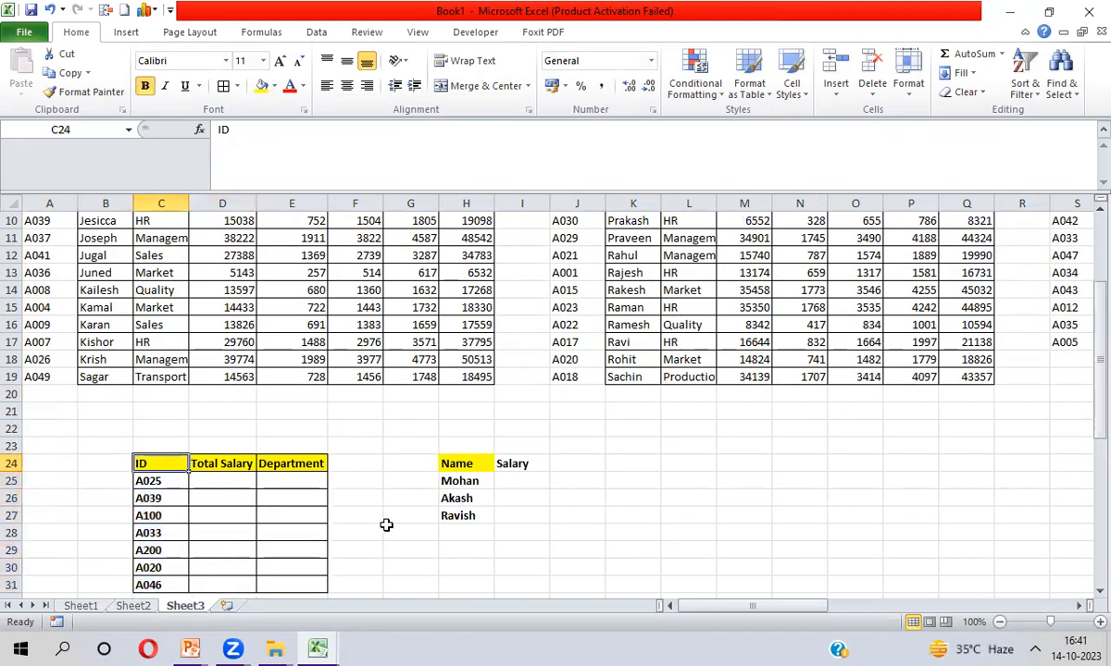
pyautogui.click(625, 306)
pyautogui.hotkey('ctrl', 'Up')
pyautogui.press('Left')
pyautogui.hotkey('ctrl', 'shift', 'Down')
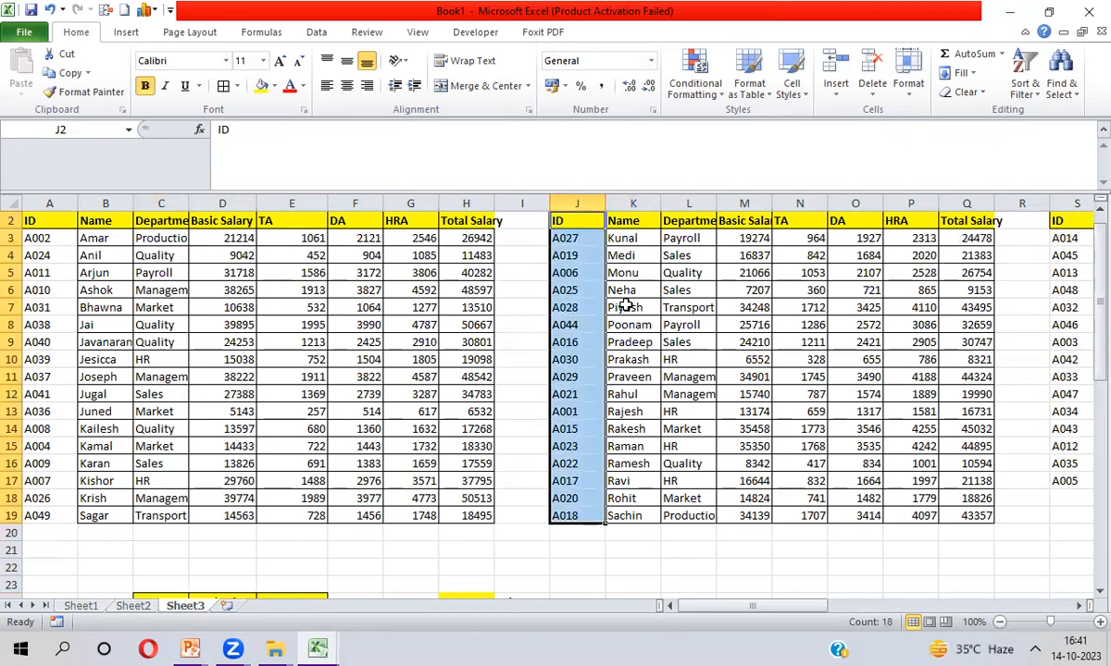
pyautogui.hotkey('ctrl', 'Right')
pyautogui.hotkey('ctrl', 'Right')
pyautogui.hotkey('ctrl', 'shift', 'Down')
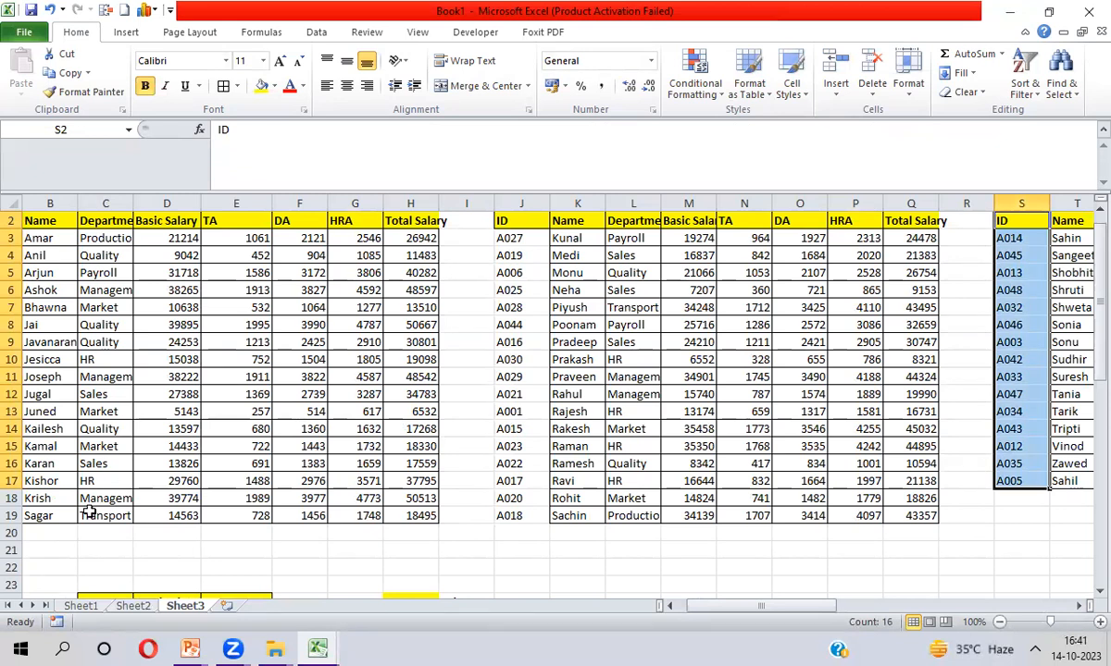
pyautogui.click(87, 568)
pyautogui.hotkey('ctrl', 'Down')
pyautogui.hotkey('ctrl', 'Down')
pyautogui.press('Up')
pyautogui.press('Up')
pyautogui.press('Up')
pyautogui.press('Up')
pyautogui.press('Up')
pyautogui.press('Up')
pyautogui.hotkey('ctrl', 'shift', 'Down')
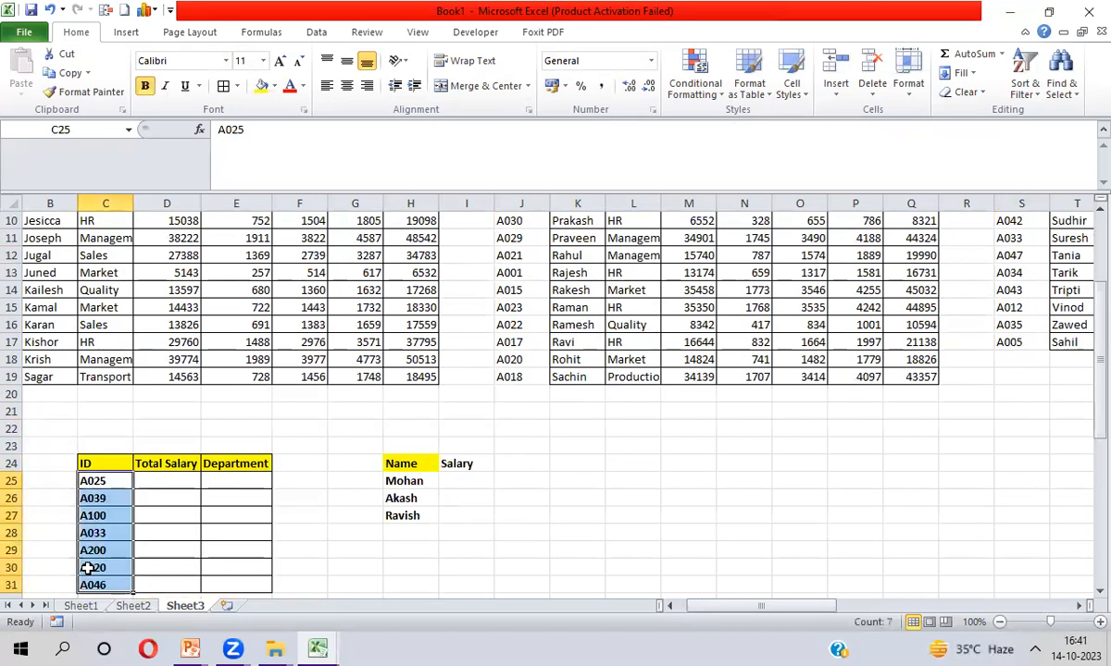
pyautogui.press('Right')
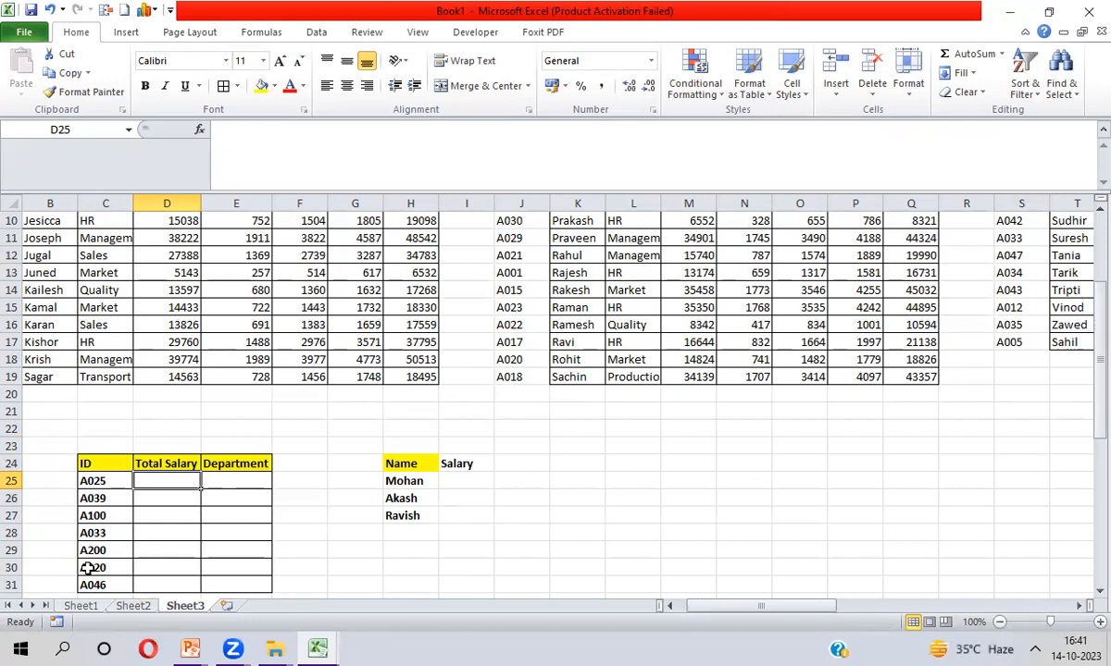
# Start a VLOOKUP in D25 with lookup value $C25 and table $A$2:$H$19
pyautogui.write('=')
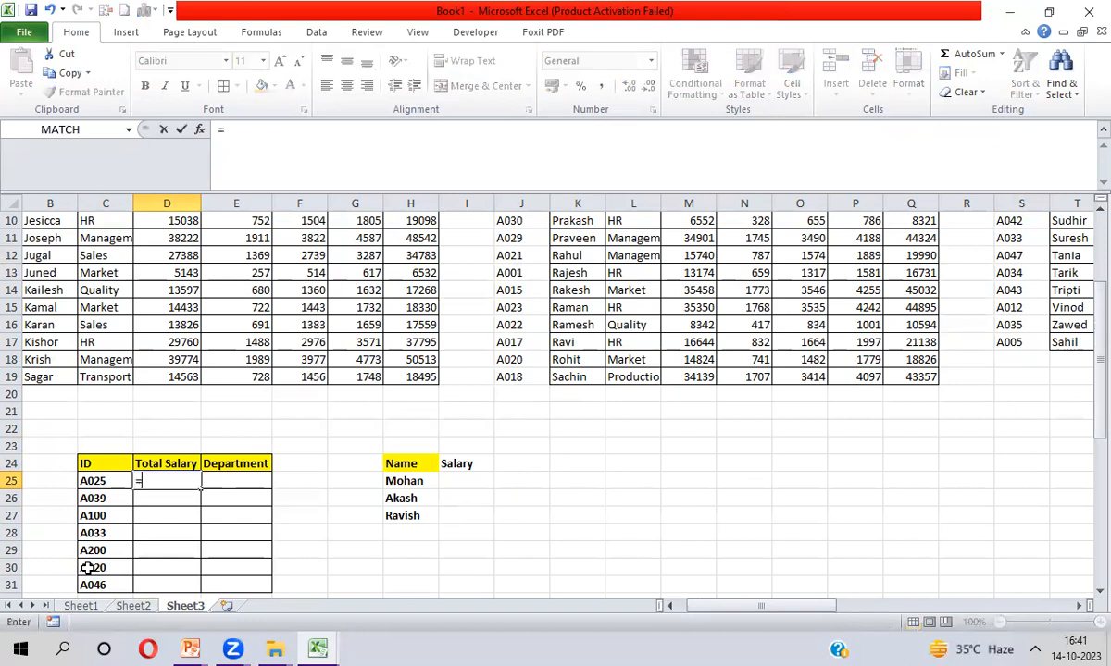
pyautogui.write('vl')
pyautogui.press('Tab')
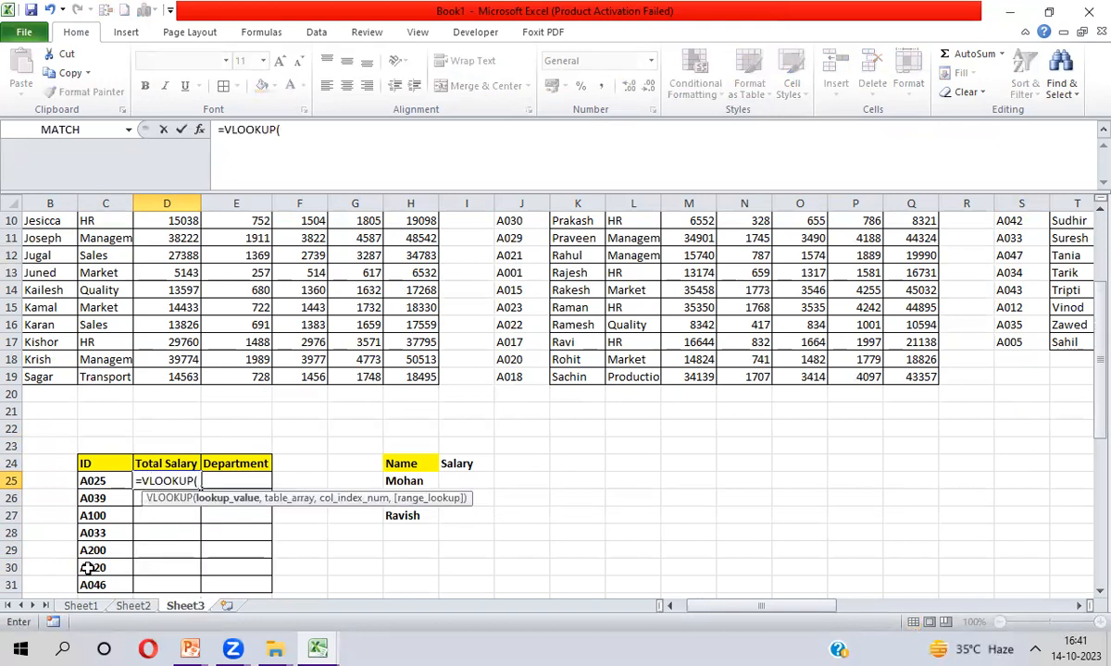
pyautogui.press('Left')
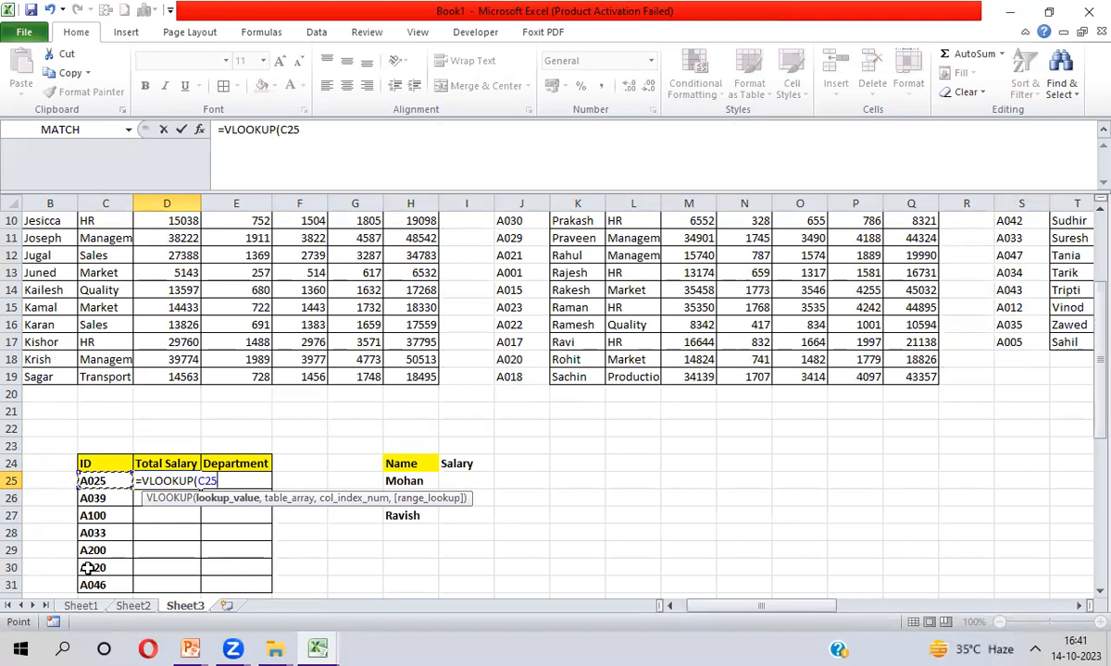
pyautogui.press('F4')
pyautogui.press('F4')
pyautogui.press('F4')
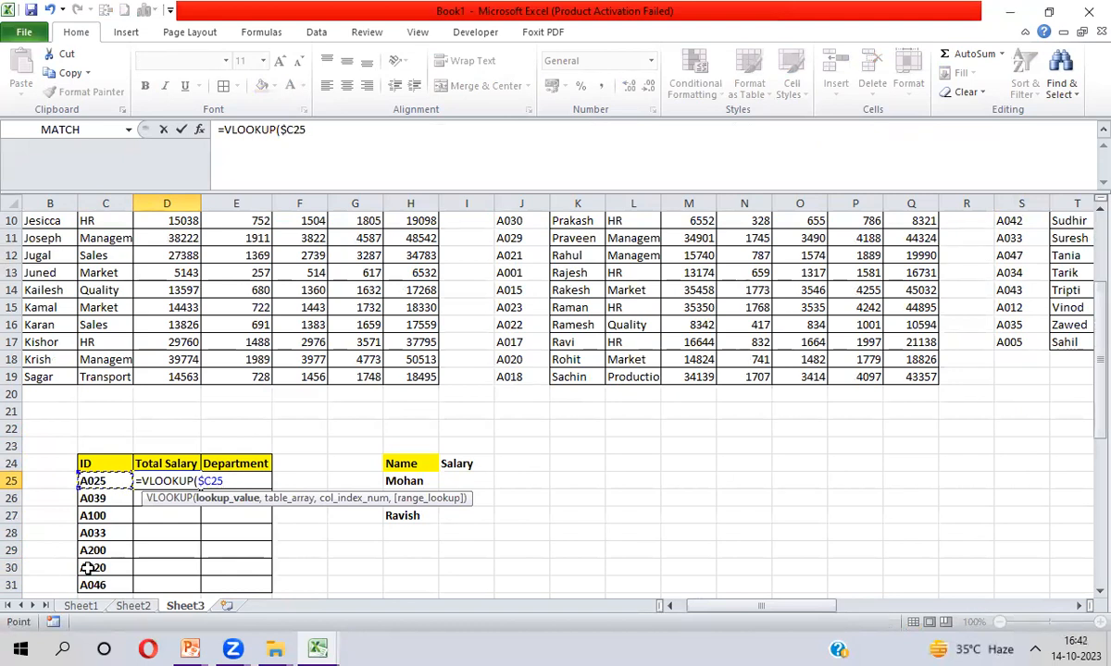
pyautogui.write(',')
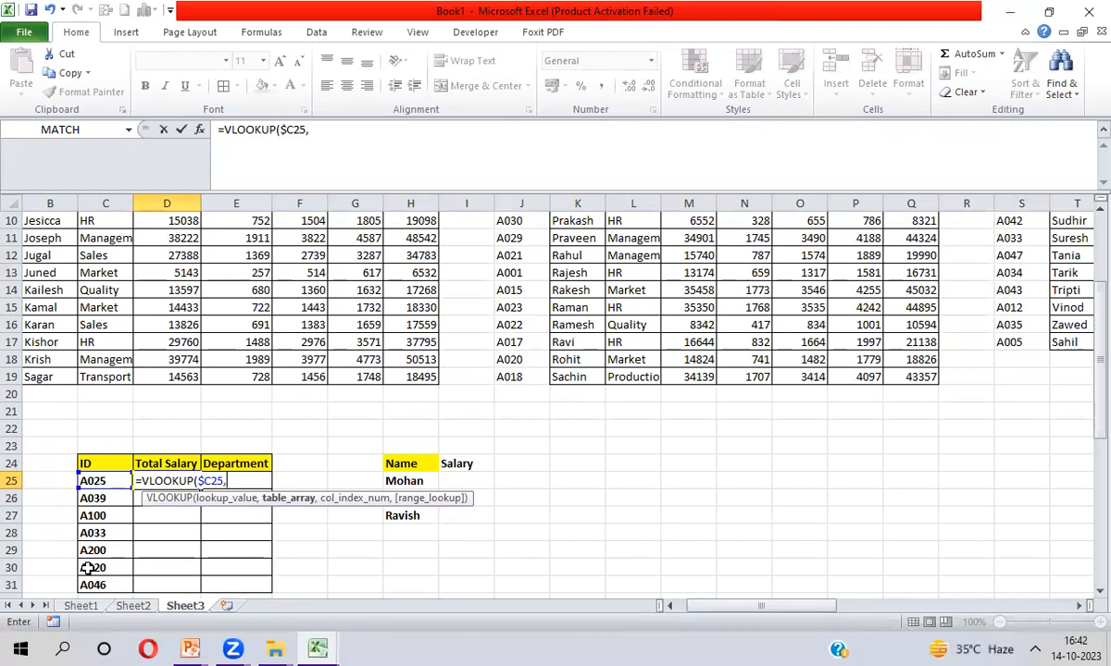
pyautogui.hotkey('ctrl', 'Up')
pyautogui.hotkey('ctrl', 'Up')
pyautogui.hotkey('ctrl', 'Up')
pyautogui.hotkey('ctrl', 'Up')
pyautogui.press('Left')
pyautogui.press('Left')
pyautogui.press('Left')
pyautogui.press('Down')
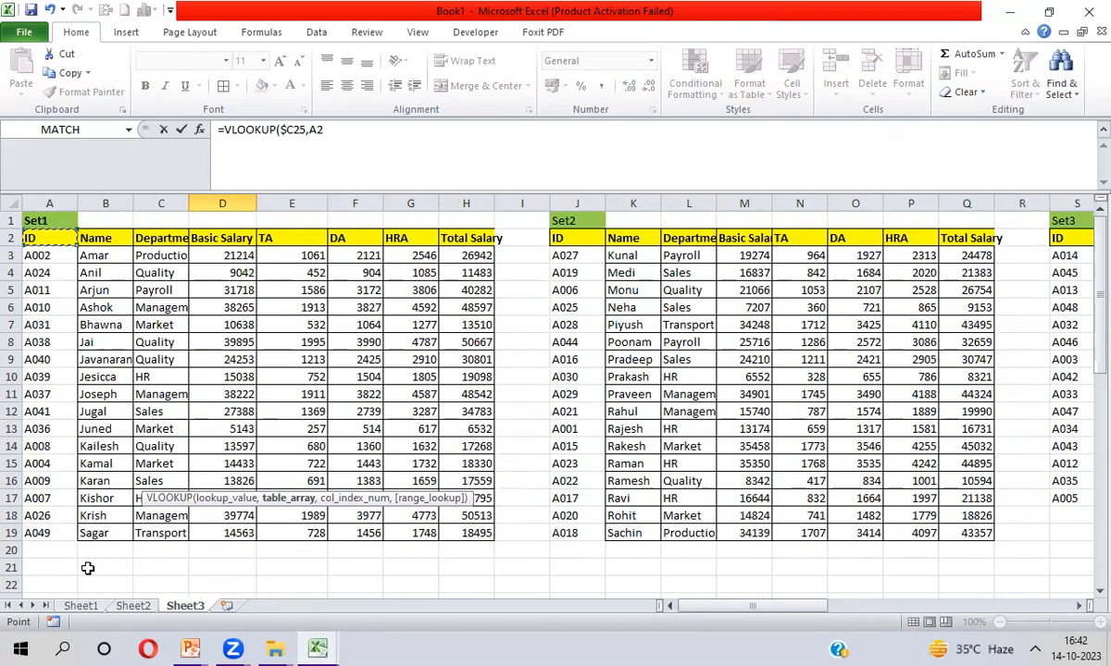
pyautogui.hotkey('ctrl', 'shift', 'Right')
pyautogui.hotkey('ctrl', 'shift', 'Down')
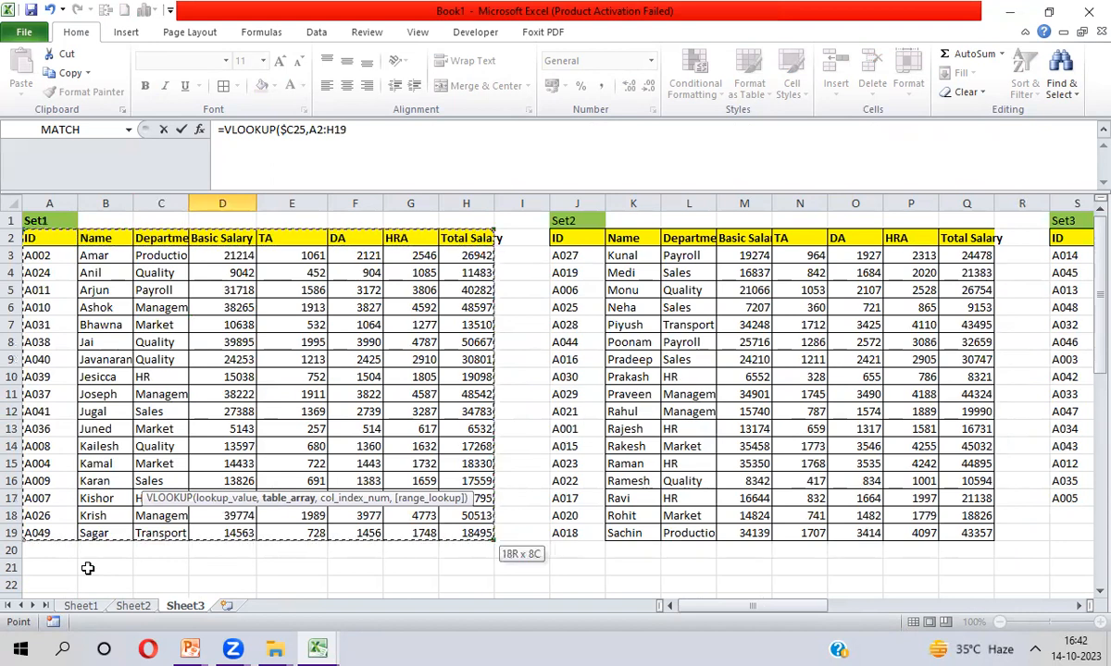
pyautogui.press('F4')
pyautogui.write(',')
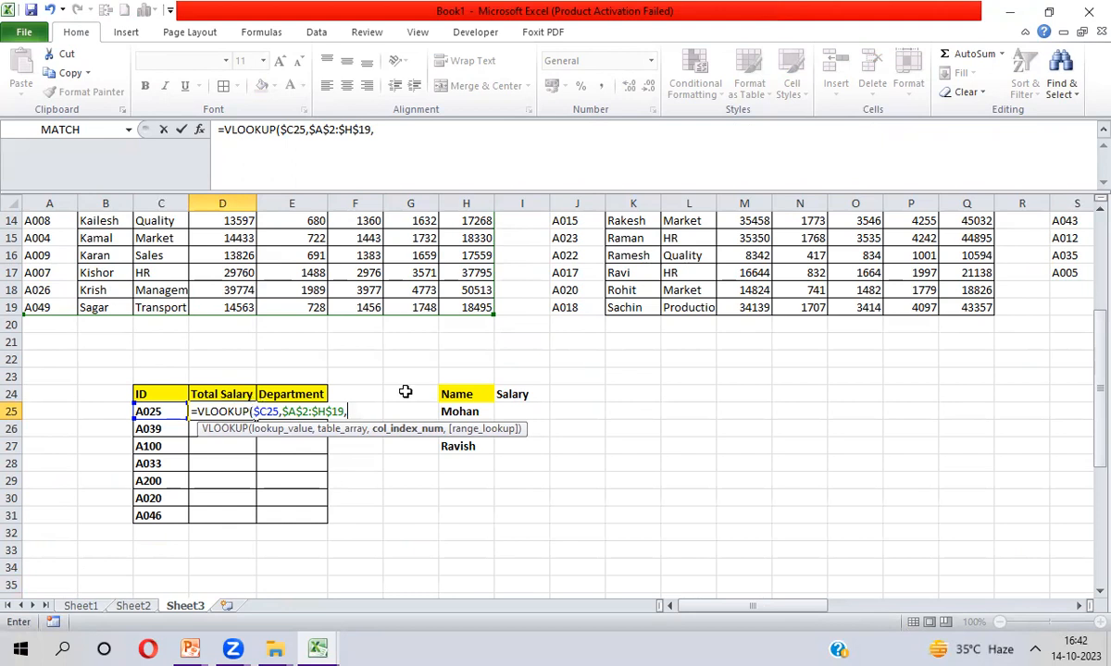
# Use MATCH(D$24,$A$2:$H$2,0) as the column index with exact match, and enter the formula
pyautogui.write('MATCH(')
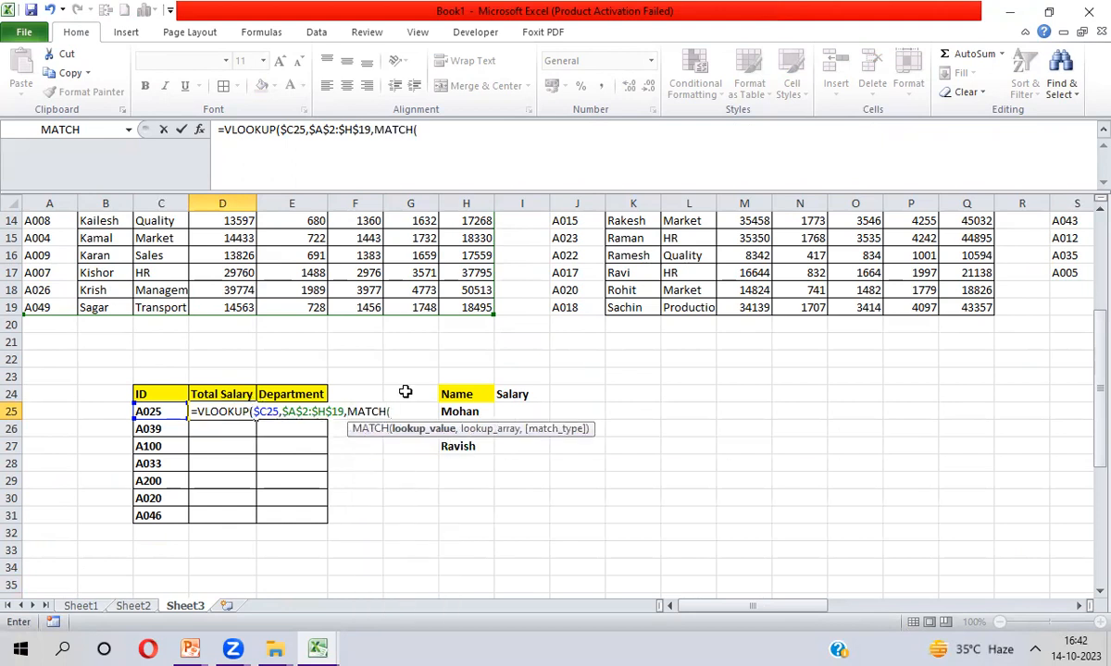
pyautogui.click(230, 394)
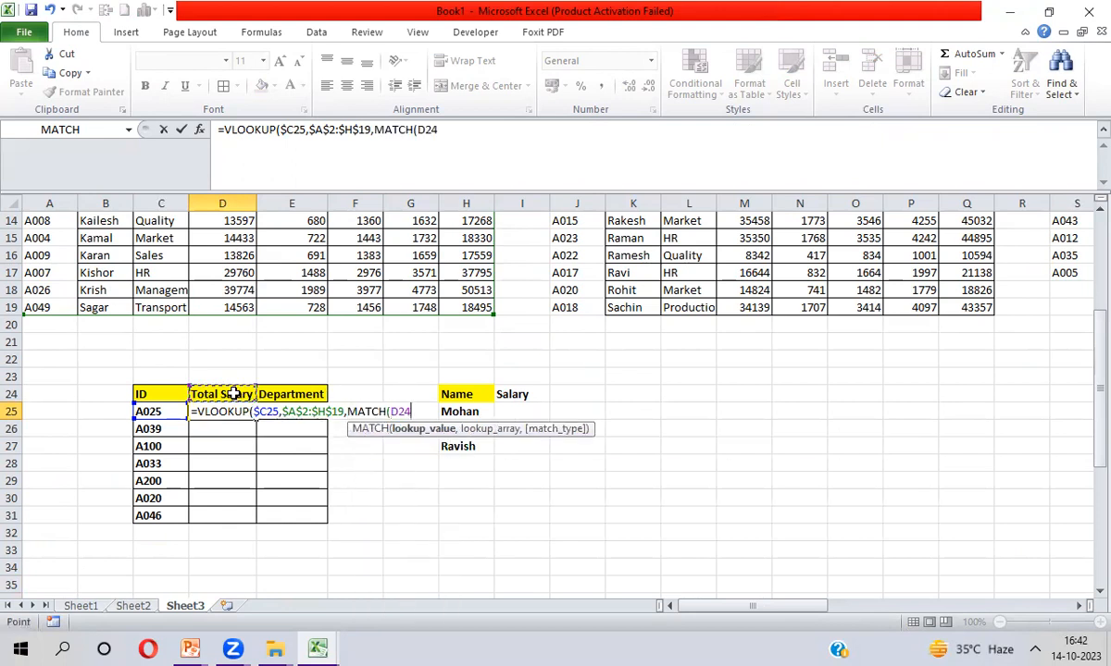
pyautogui.press('F4')
pyautogui.press('F4')
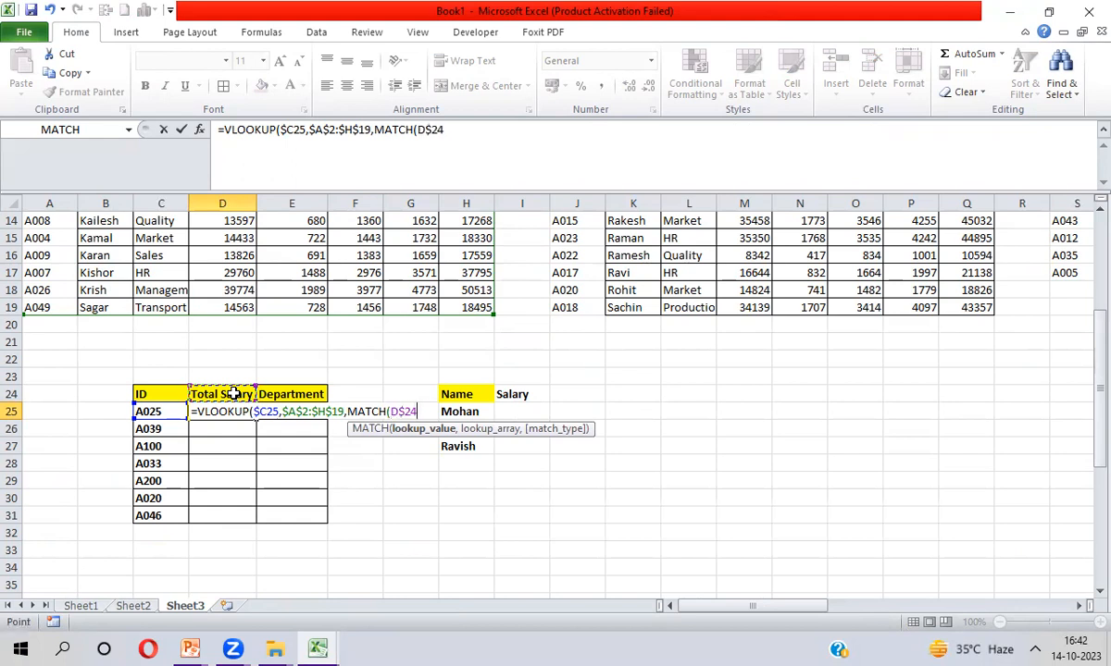
pyautogui.write(',')
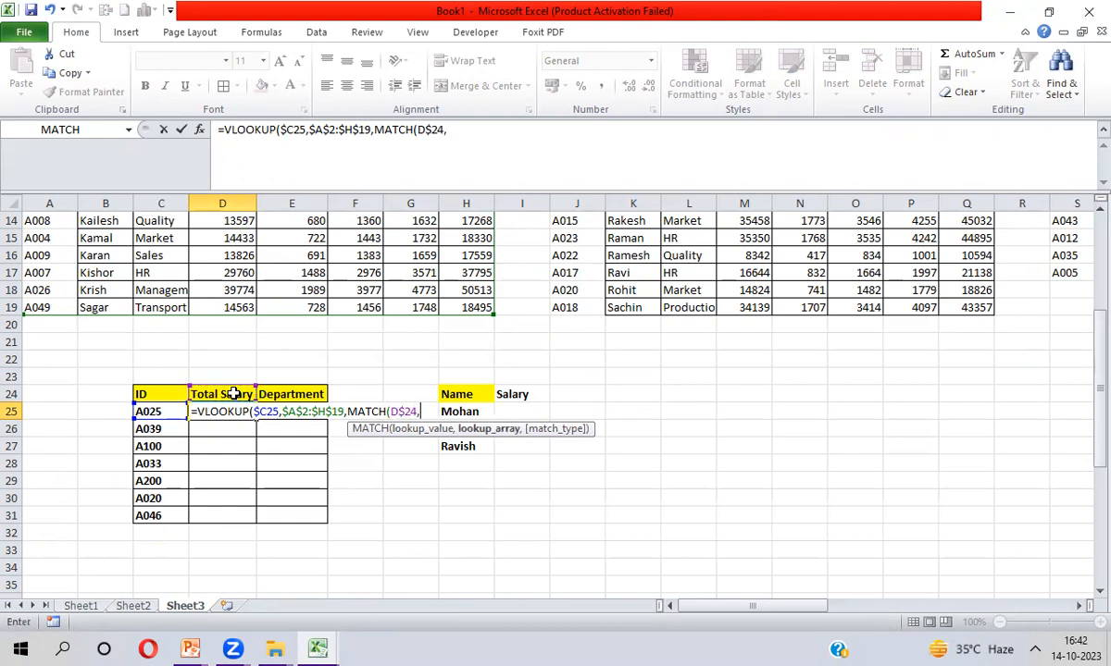
pyautogui.hotkey('ctrl', 'Home')
pyautogui.moveTo(55, 239); pyautogui.dragTo(481, 238)
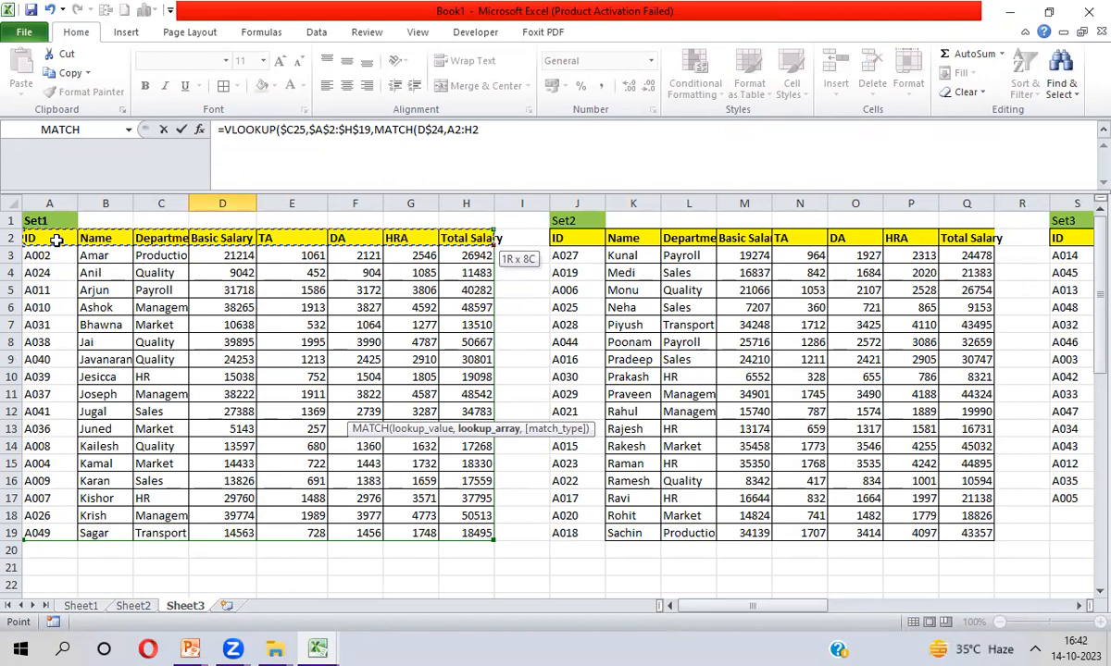
pyautogui.press('F4')
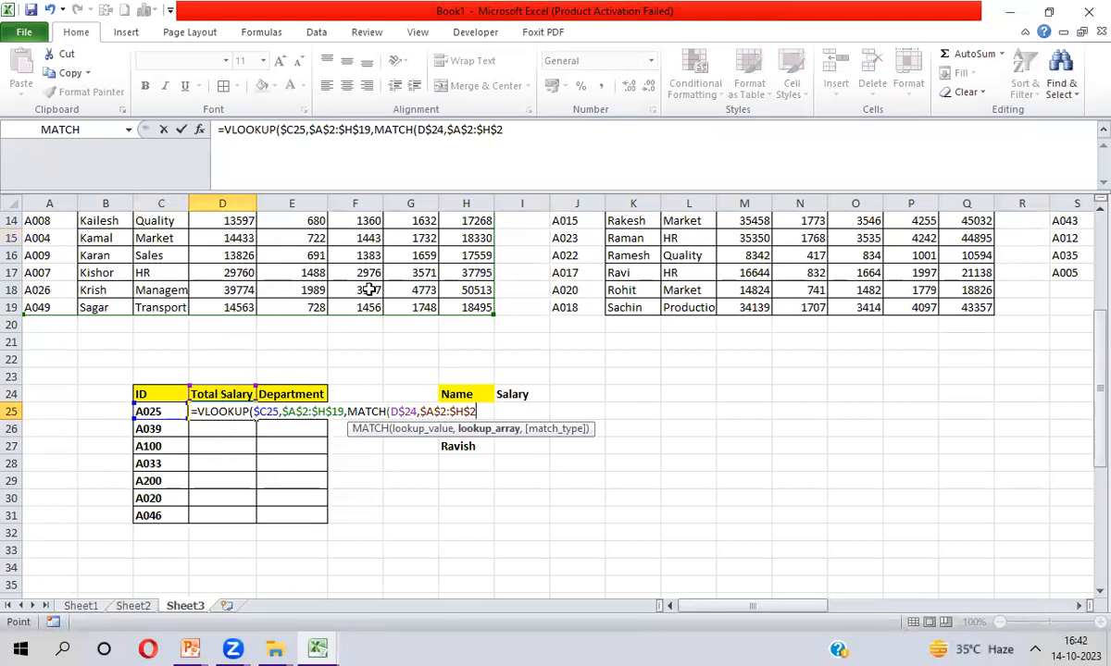
pyautogui.write(',')
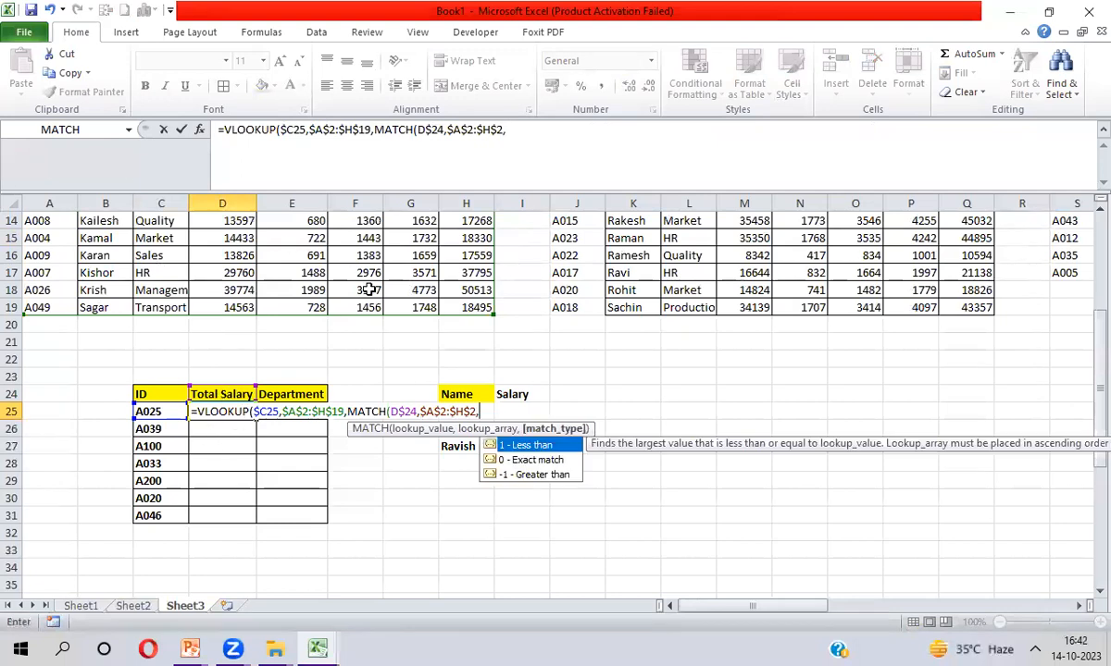
pyautogui.write('0)')
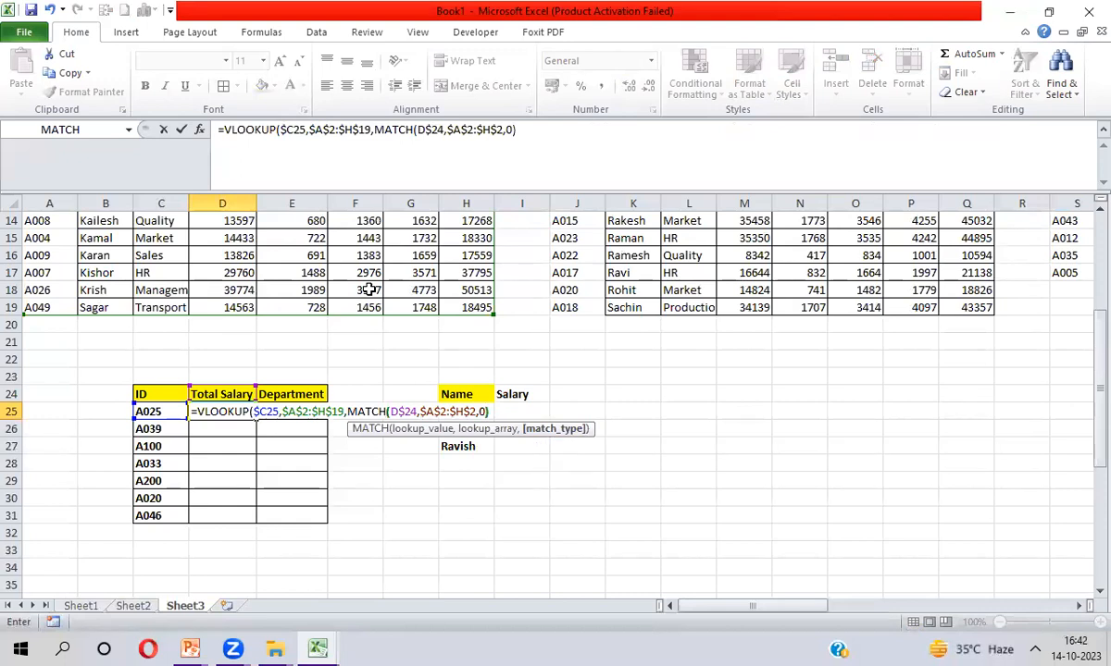
pyautogui.write(',0)')
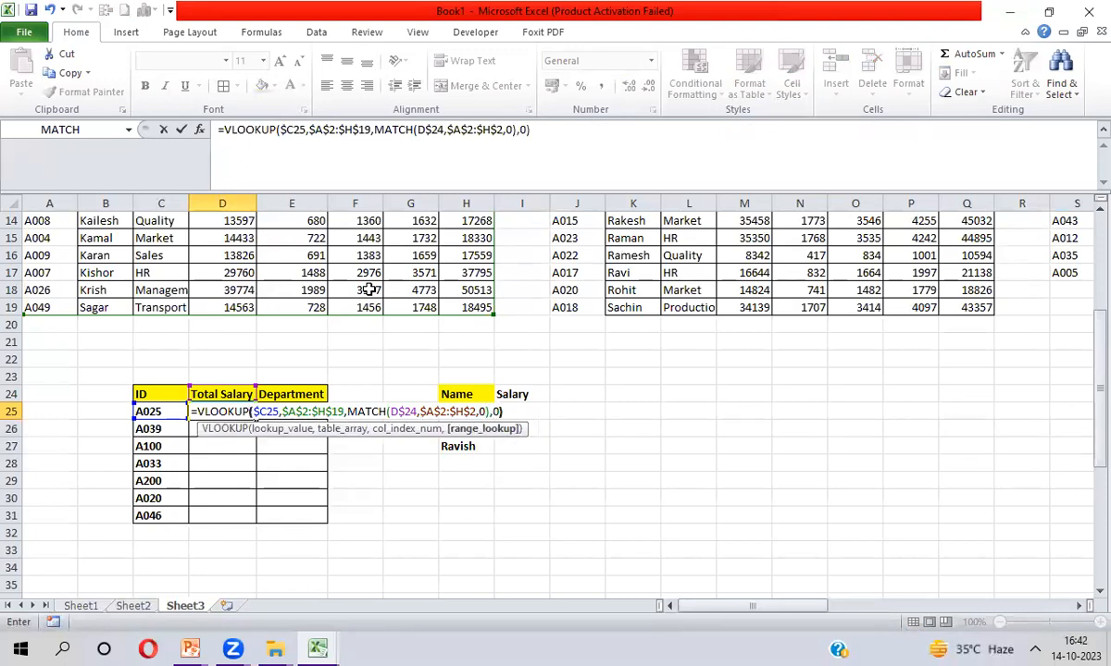
pyautogui.press('Return')
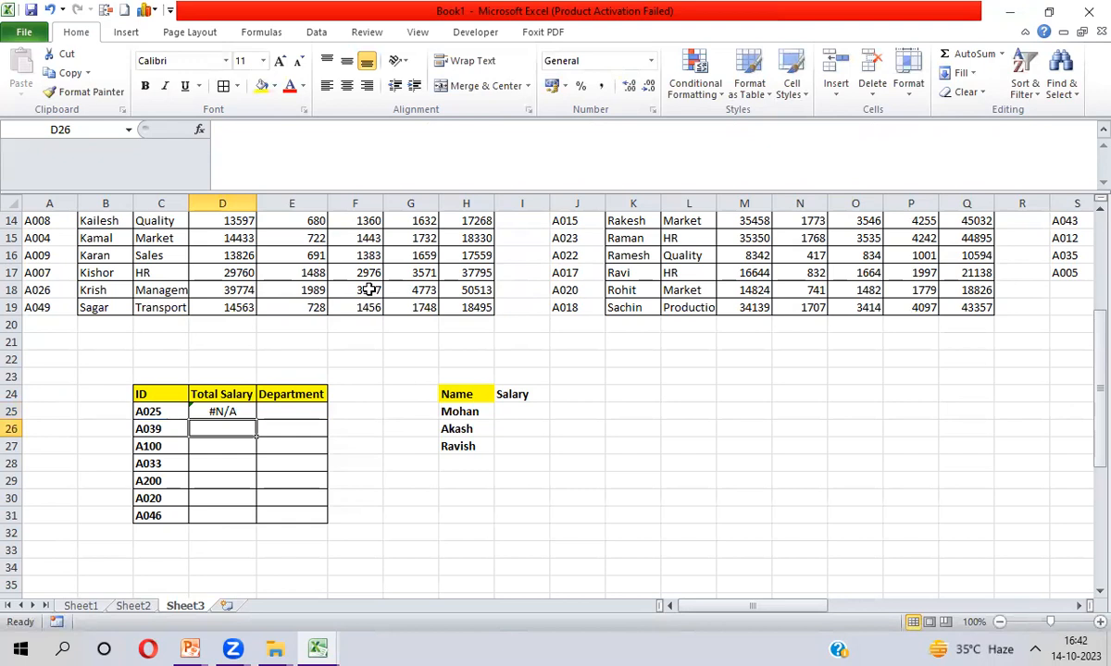
pyautogui.press('Up')
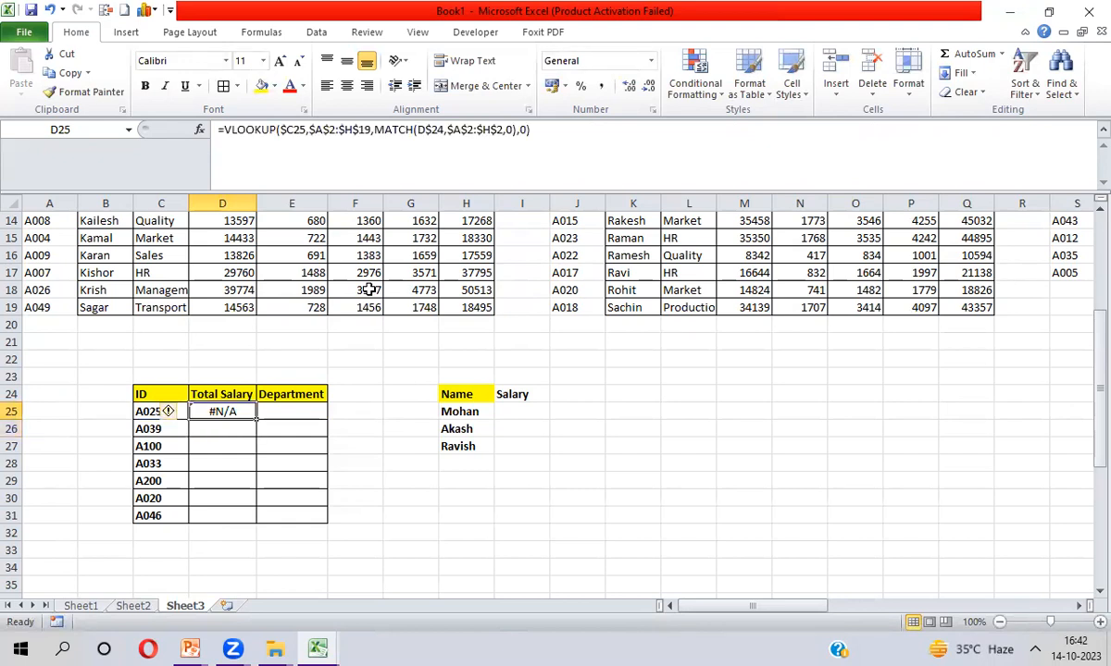
# Fill the lookup formula down D25:D31 and across into the Department column
pyautogui.press('Left')
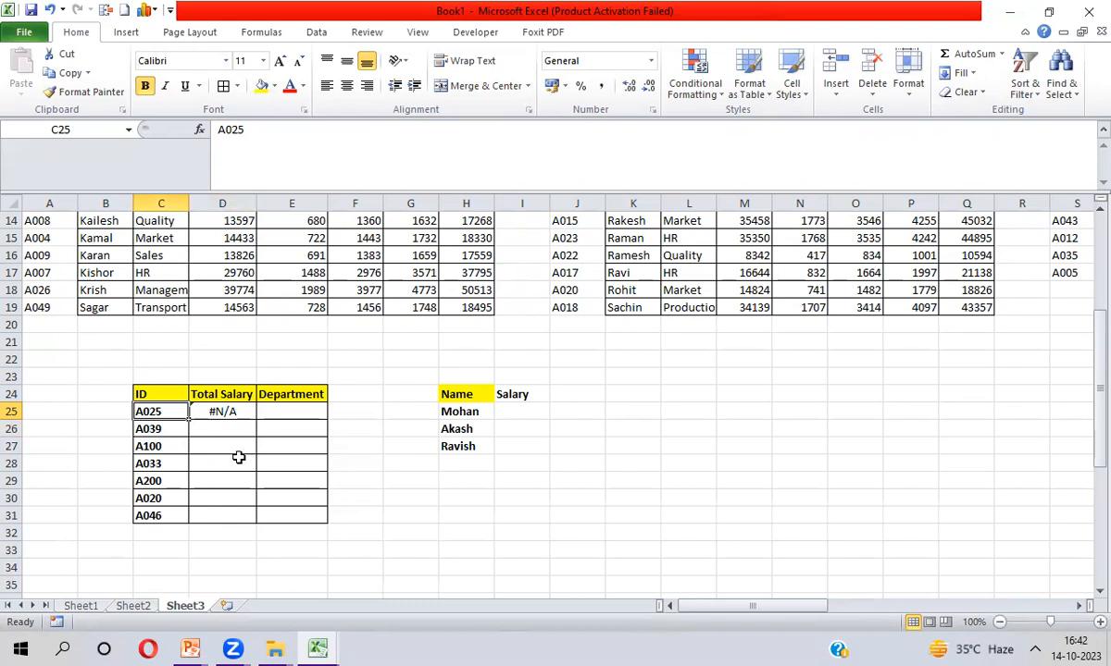
pyautogui.moveTo(223, 412); pyautogui.dragTo(223, 515)
pyautogui.hotkey('ctrl', 'd')
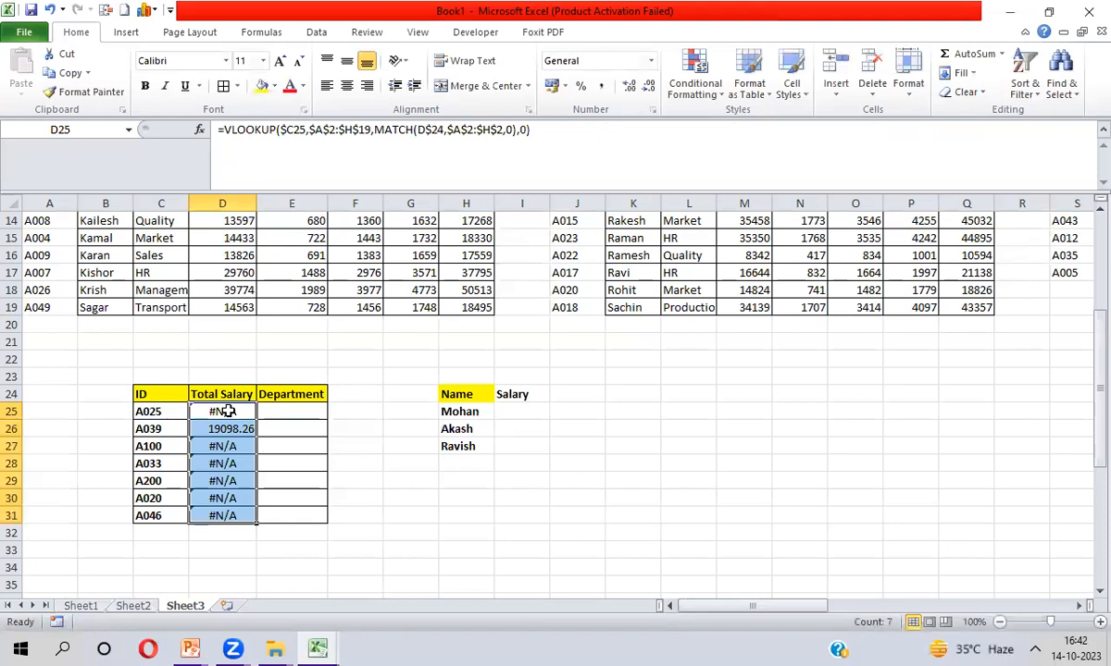
pyautogui.hotkey('shift', 'Right')
pyautogui.hotkey('ctrl', 'r')
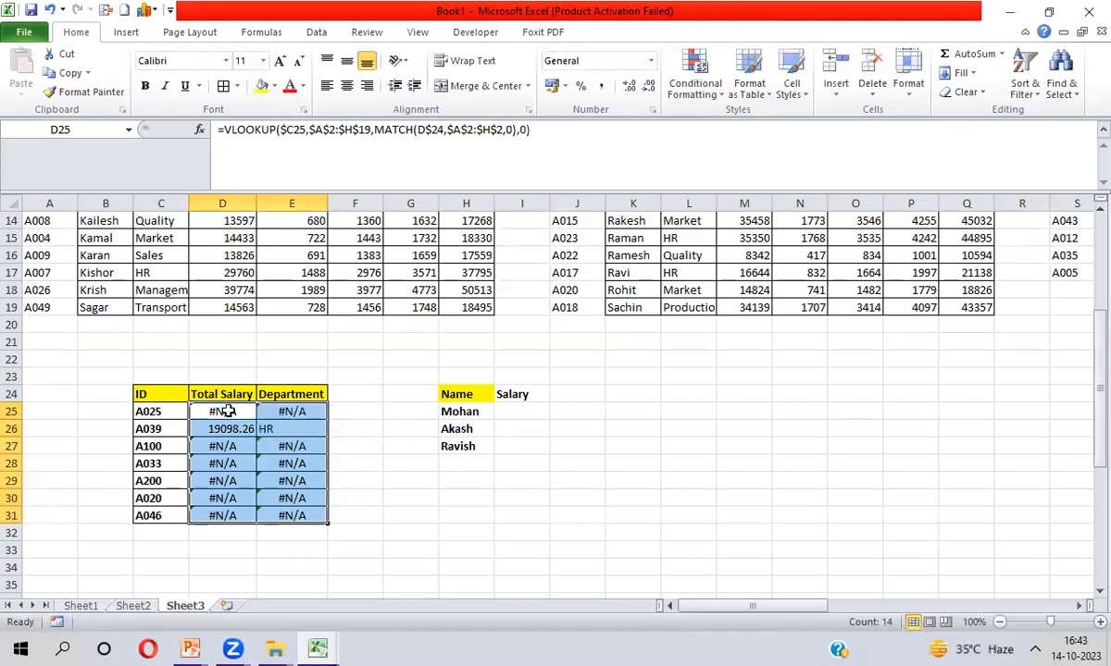
# Compare A039's results with its Set1 record (19098.26, HR) and return to the lookup table
pyautogui.click(150, 429)
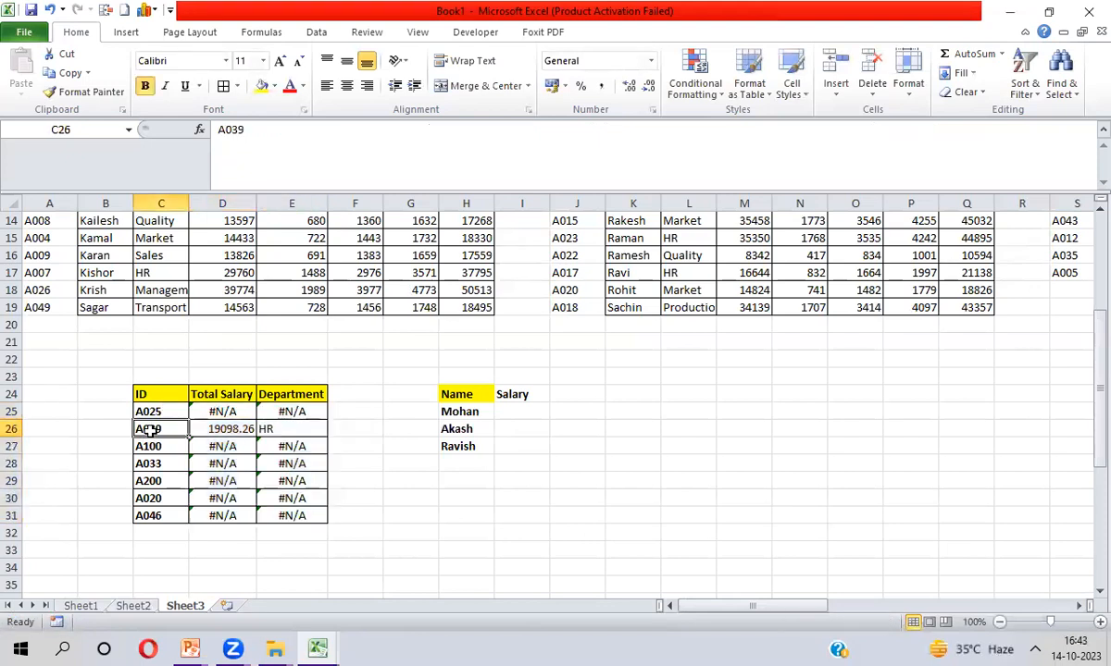
pyautogui.click(46, 289)
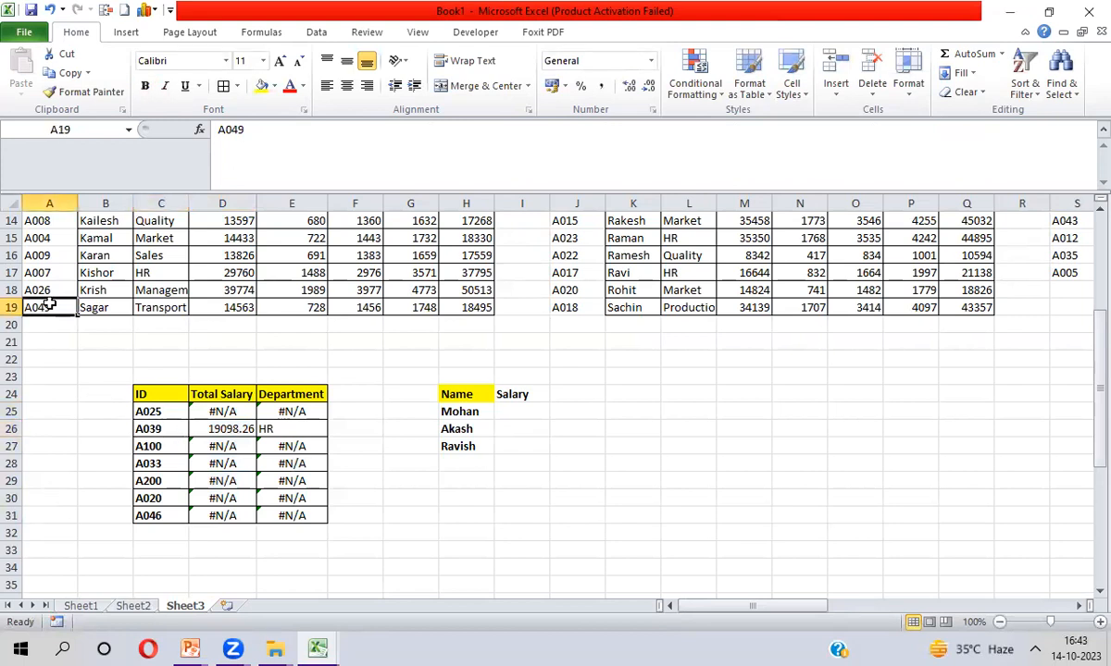
pyautogui.hotkey('ctrl', 'Up')
pyautogui.press('Down')
pyautogui.press('Down')
pyautogui.press('Down')
pyautogui.press('Down')
pyautogui.press('Down')
pyautogui.press('Down')
pyautogui.press('Down')
pyautogui.press('Down')
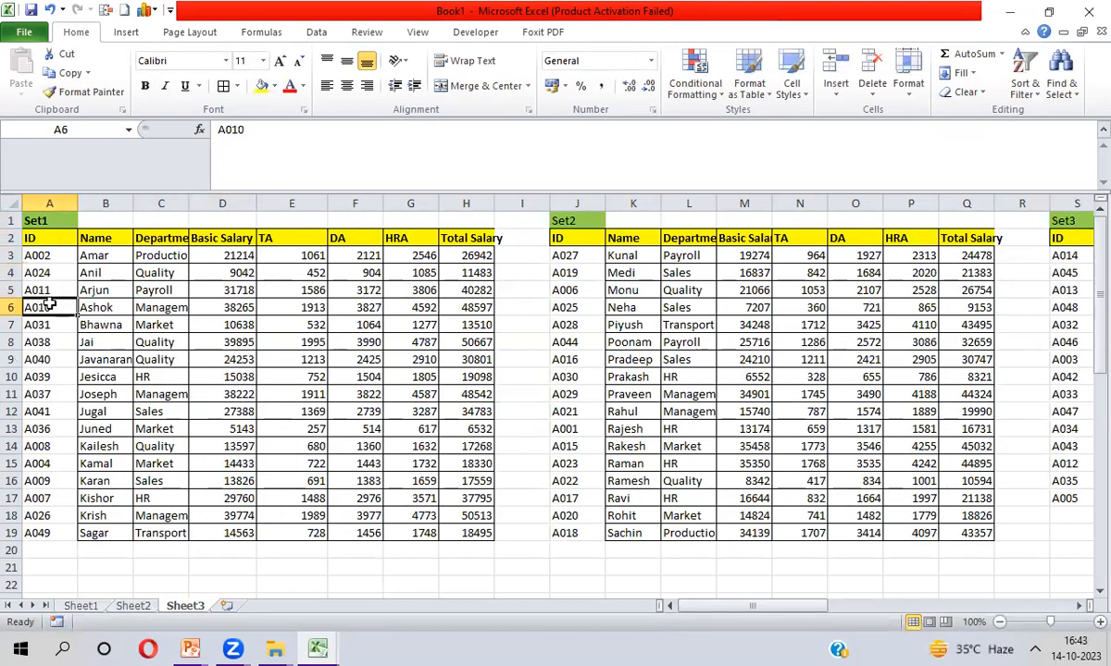
pyautogui.press('Down')
pyautogui.hotkey('ctrl', 'shift', 'Right')
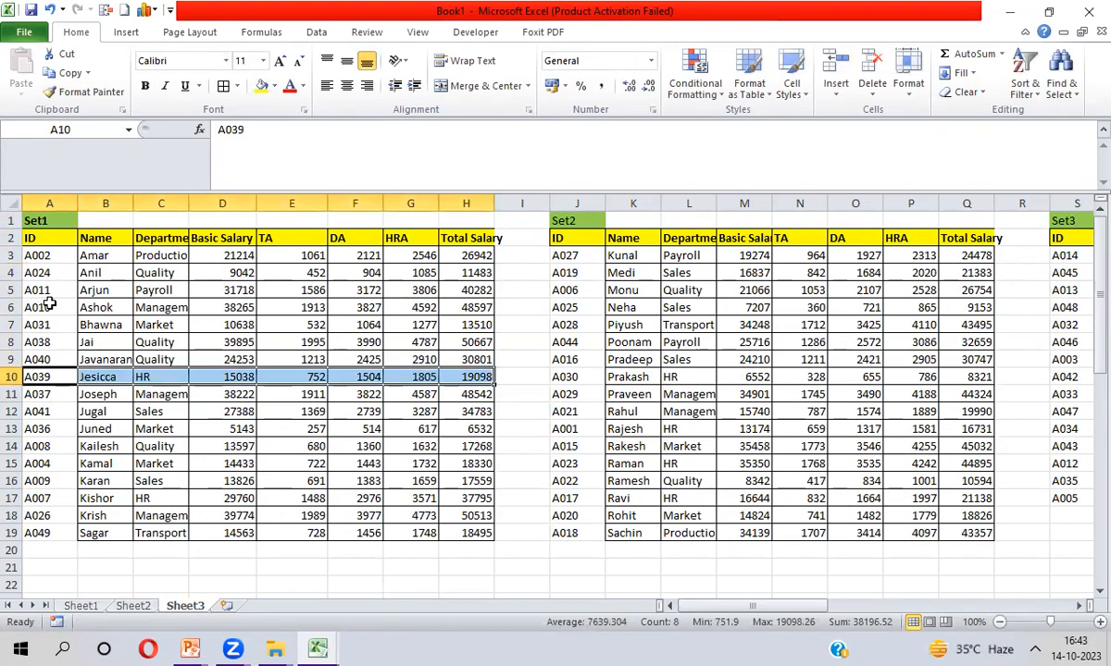
pyautogui.press('Down')
pyautogui.hotkey('ctrl', 'Down')
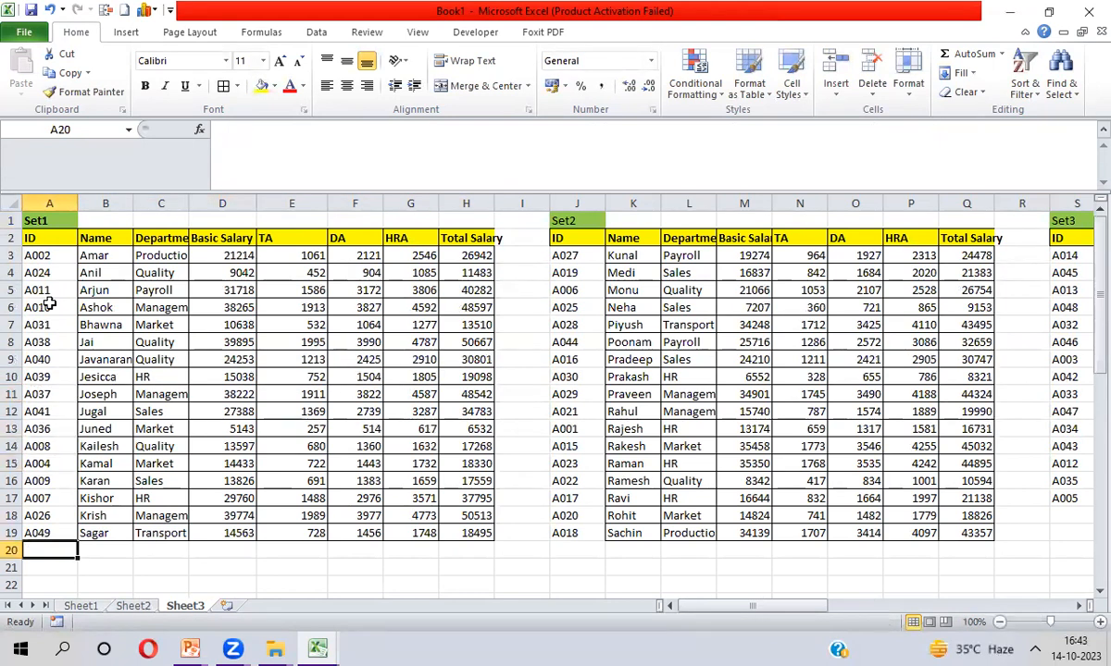
pyautogui.press('Down')
pyautogui.press('Down')
pyautogui.press('Down')
pyautogui.press('Down')
pyautogui.press('Down')
pyautogui.press('Down')
pyautogui.press('Down')
pyautogui.press('Down')
pyautogui.press('Down')
pyautogui.press('Down')
pyautogui.press('Right')
pyautogui.press('Right')
pyautogui.press('Right')
pyautogui.press('Up')
pyautogui.press('Up')
pyautogui.press('Up')
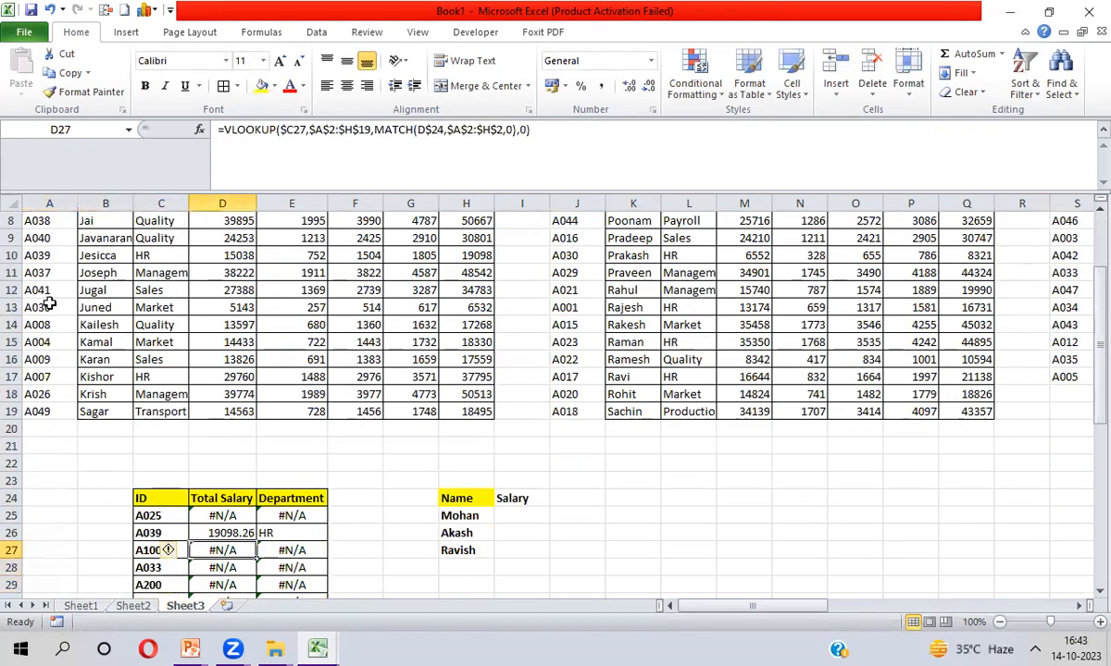
pyautogui.press('Right')
pyautogui.press('Right')
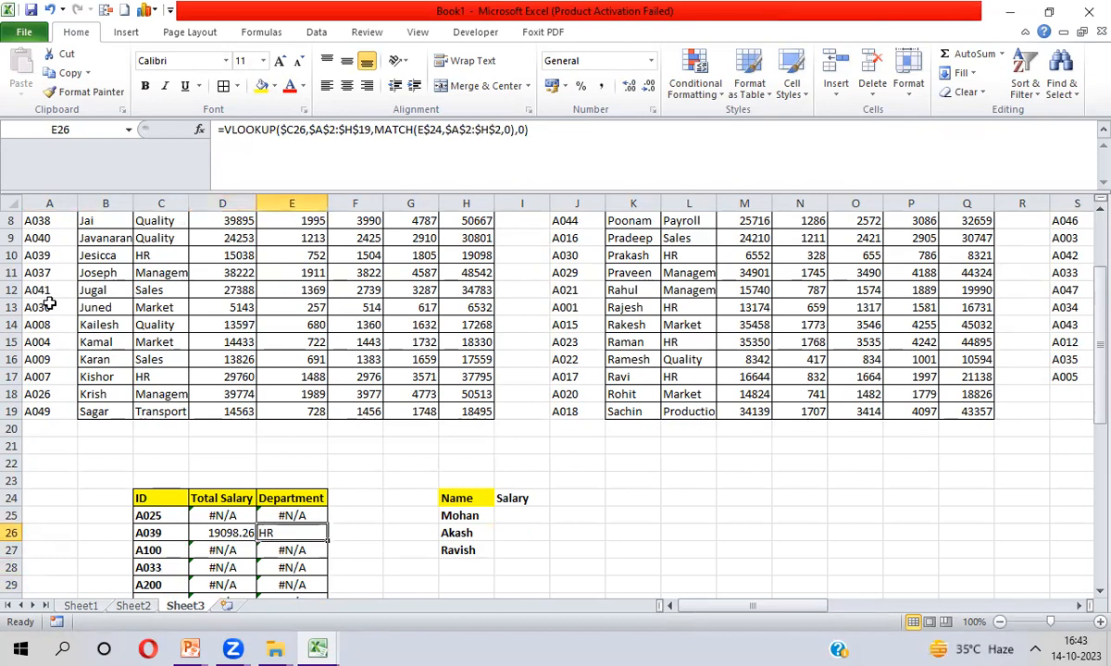
pyautogui.press('Up')
pyautogui.press('Up')
# Add a Name header in F24 and fill the lookup formula into the Name column
pyautogui.write('Name')
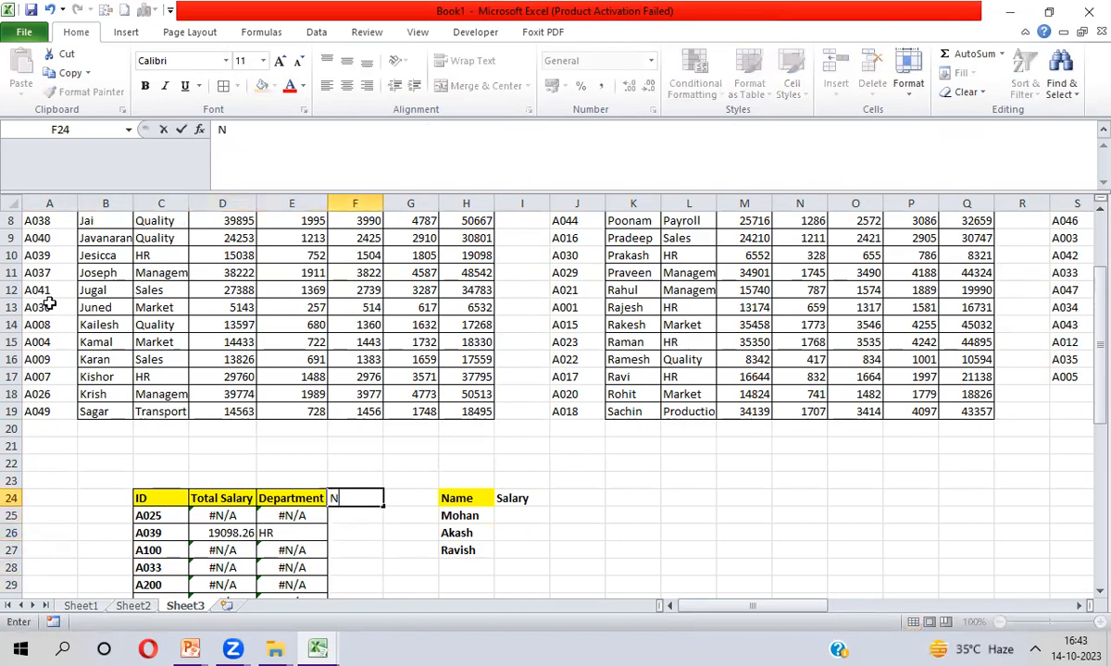
pyautogui.press('Return')
pyautogui.press('Left')
pyautogui.press('Left')
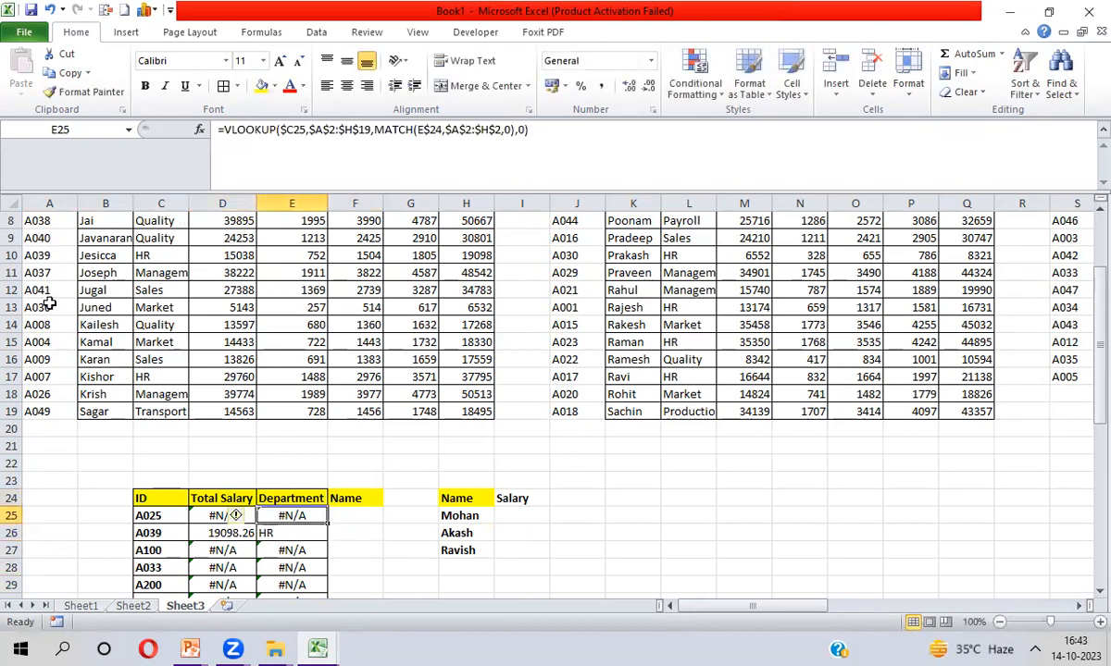
pyautogui.hotkey('shift', 'Right')
pyautogui.hotkey('shift', 'Right')
pyautogui.hotkey('shift', 'Down')
pyautogui.hotkey('shift', 'Down')
pyautogui.hotkey('shift', 'Down')
pyautogui.hotkey('shift', 'Down')
pyautogui.hotkey('shift', 'Down')
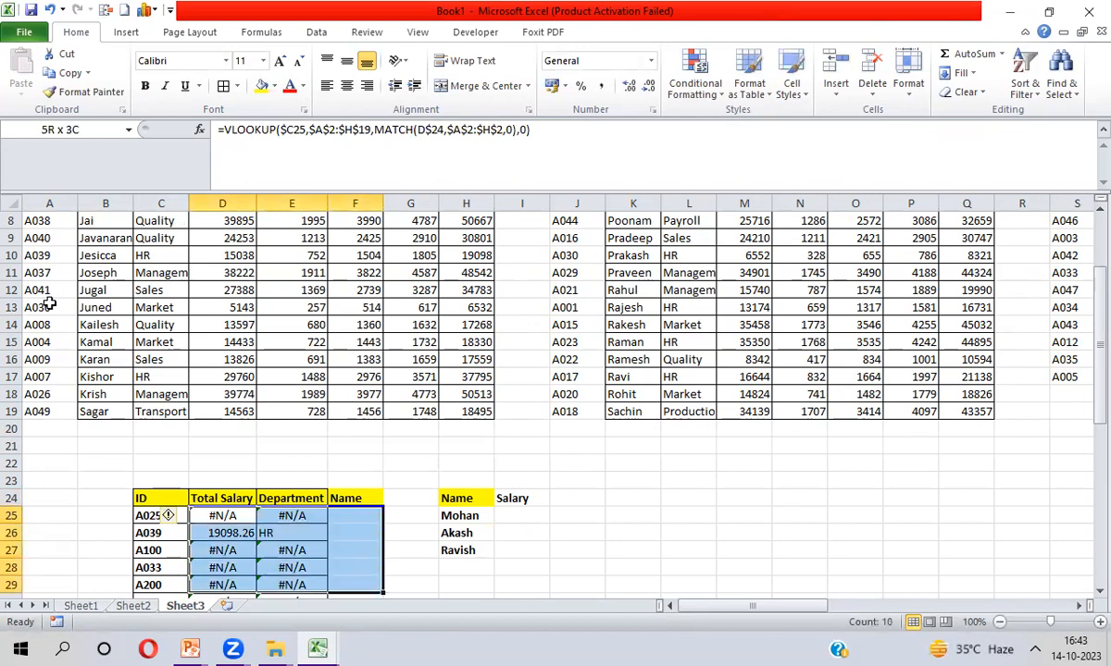
pyautogui.hotkey('shift', 'Down')
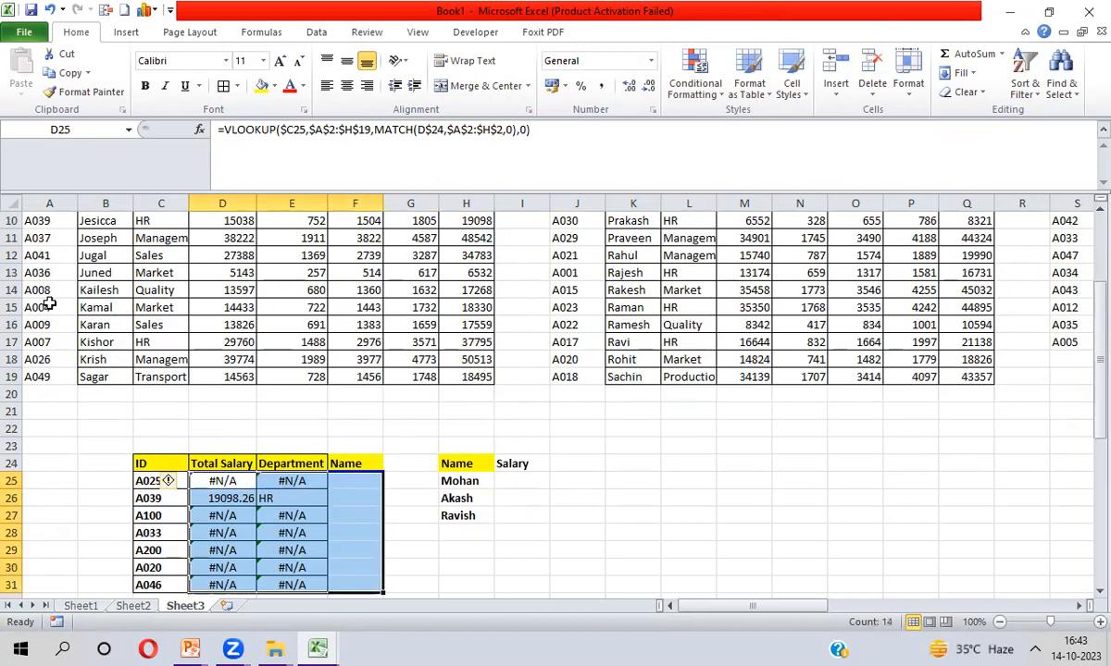
pyautogui.hotkey('ctrl', 'r')
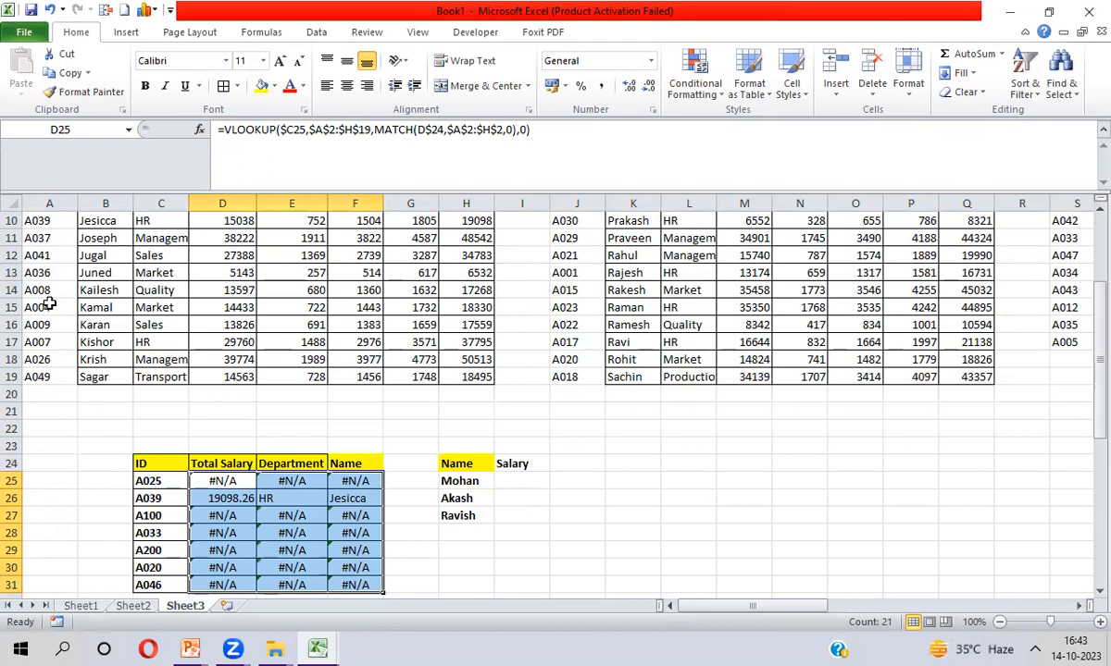
# Review the IDs and filled results, confirming A039 returns Jesicca, then return to D25
pyautogui.press('Up')
pyautogui.press('Down')
pyautogui.press('Left')
pyautogui.hotkey('ctrl', 'shift', 'Down')
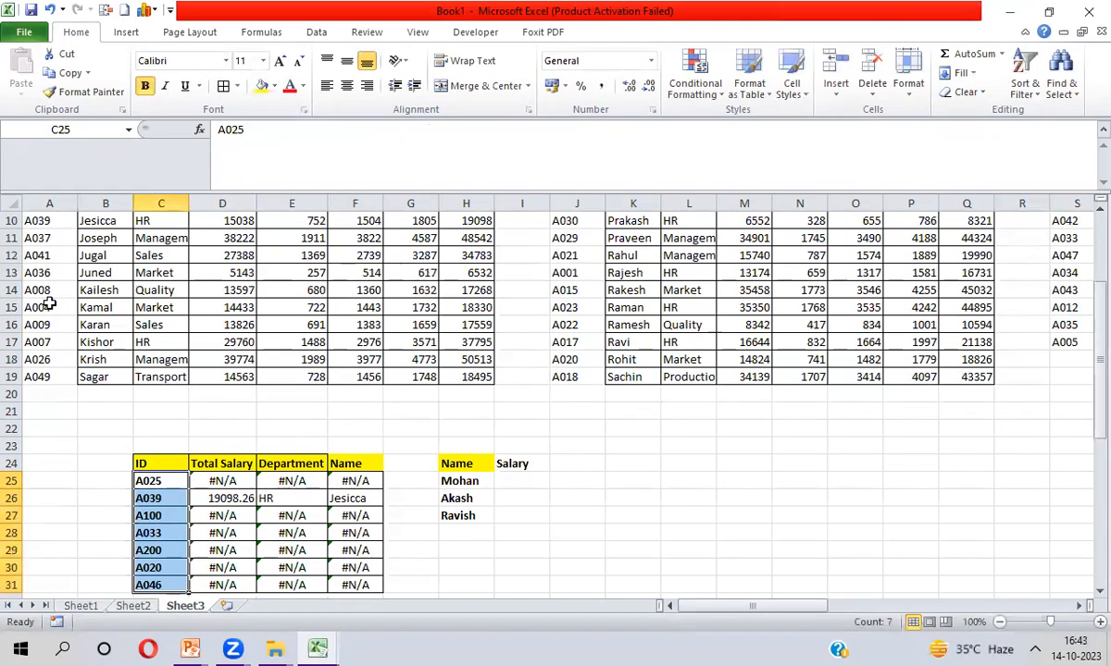
pyautogui.press('Down')
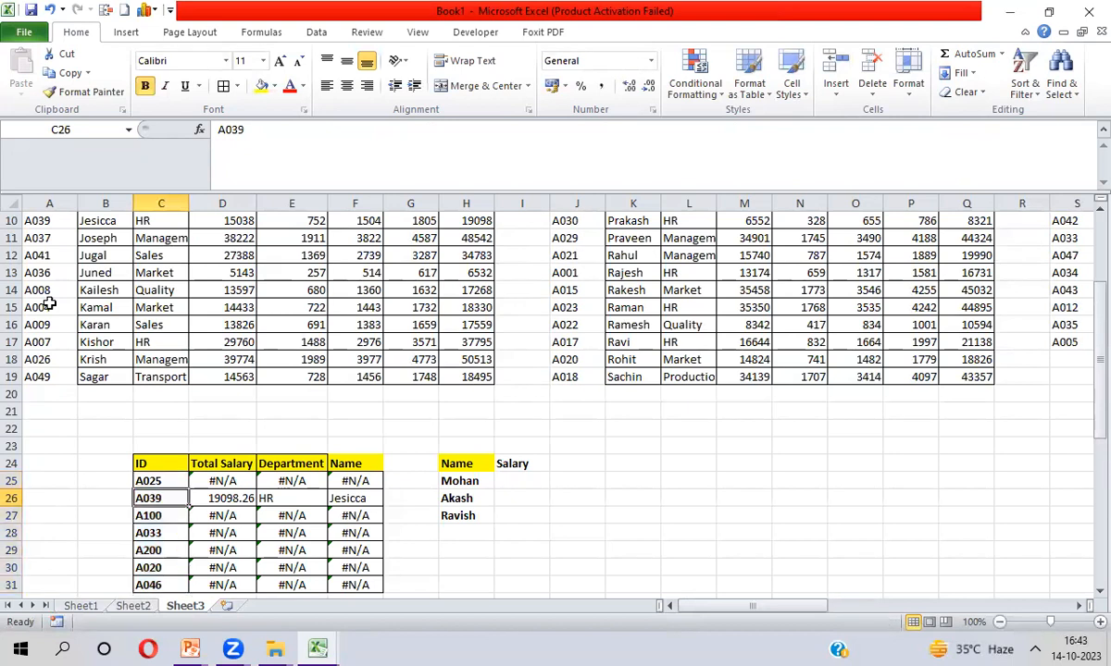
pyautogui.press('Up')
pyautogui.press('Right')
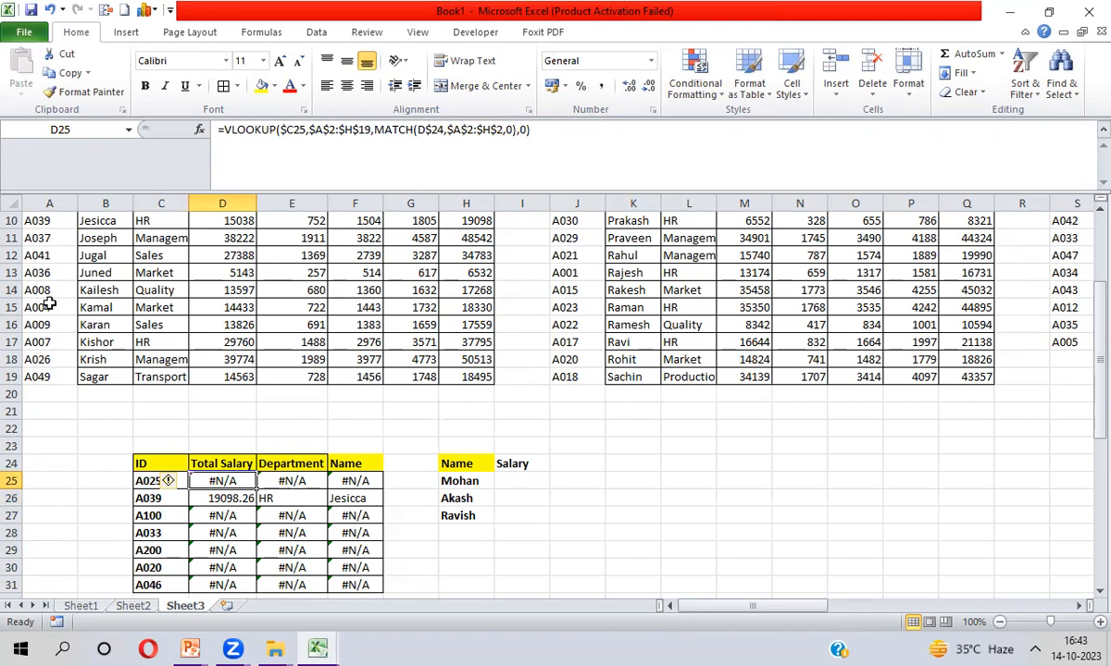
pyautogui.hotkey('ctrl', 'shift', 'Right')
pyautogui.hotkey('ctrl', 'shift', 'Down')
pyautogui.hotkey('ctrl', 'shift', 'Up')
pyautogui.hotkey('ctrl', 'shift', 'Left')
# Wrap D25 in IFERROR with a fallback VLOOKUP of $C25 in Set2's $J$2:$Q$19
pyautogui.click(226, 130)
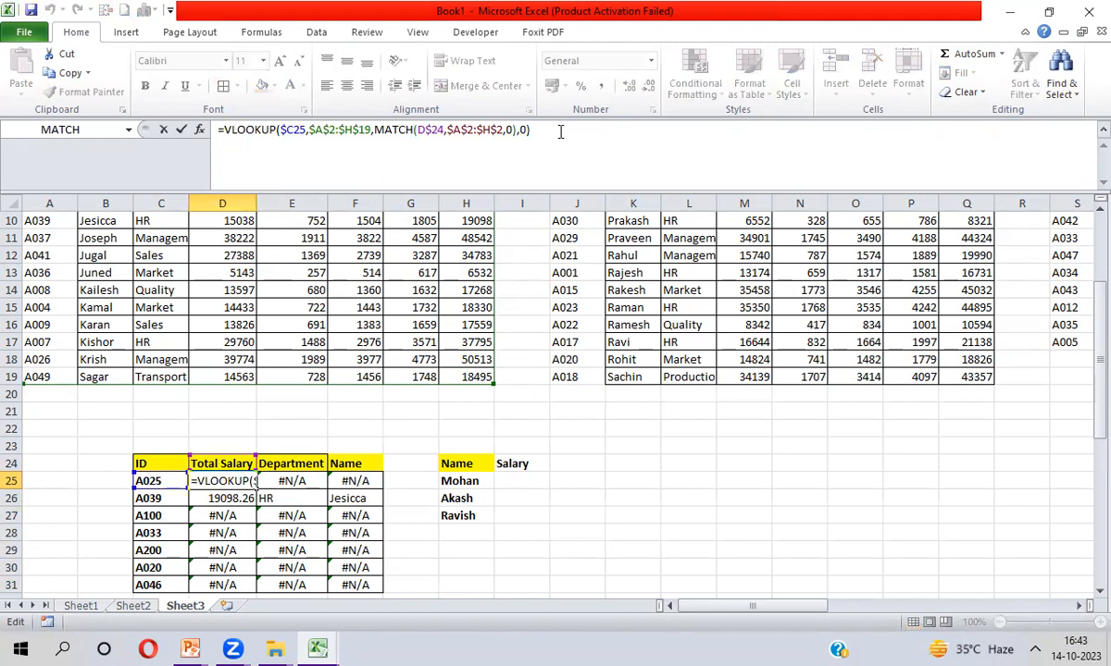
pyautogui.write('IF')
pyautogui.press('Down')
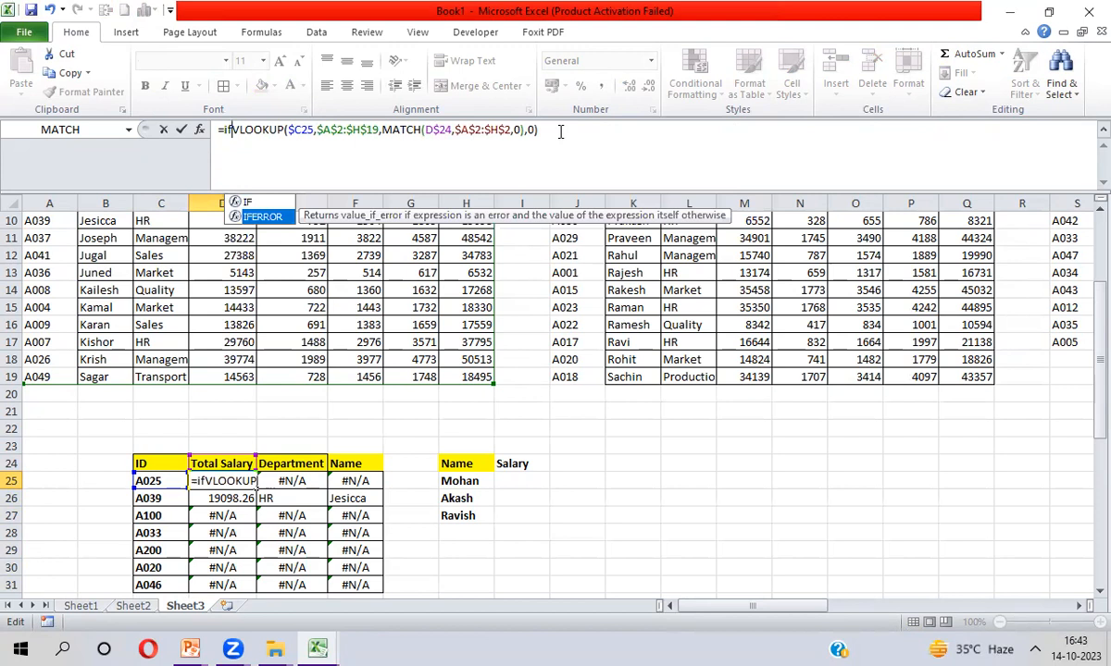
pyautogui.press('Tab')
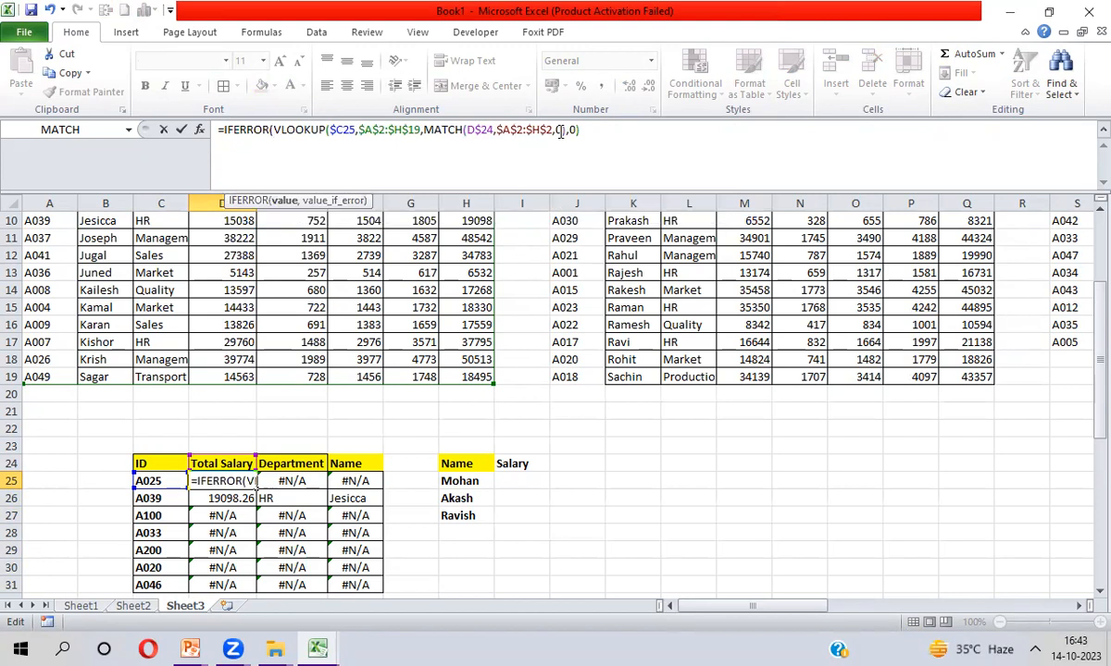
pyautogui.write(',')
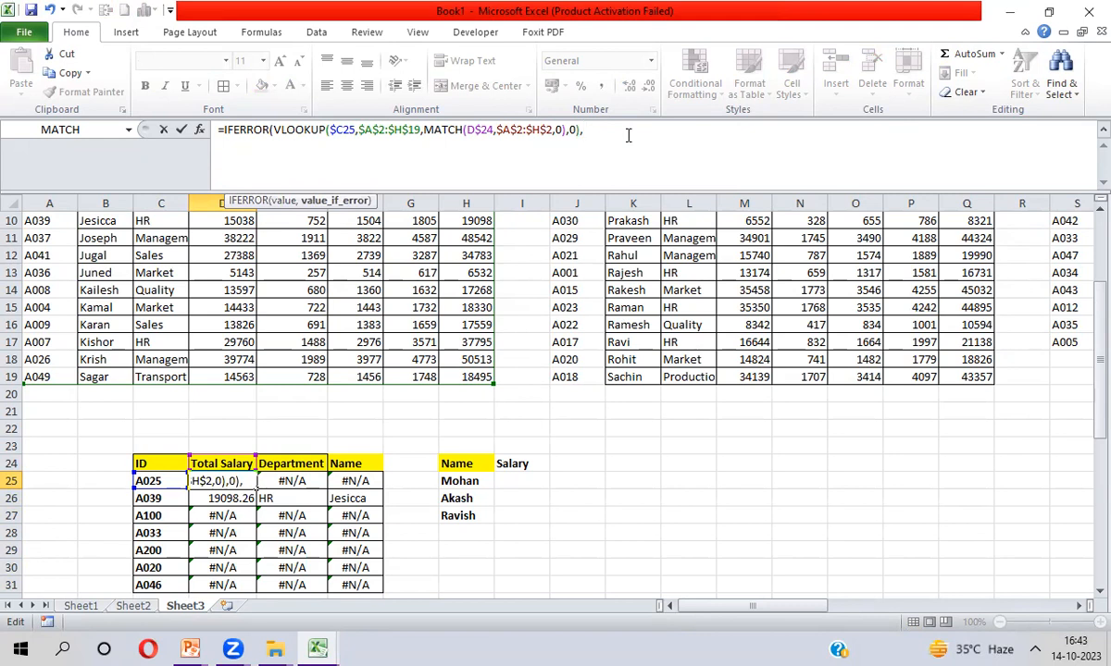
pyautogui.write('VLOOKUP(')
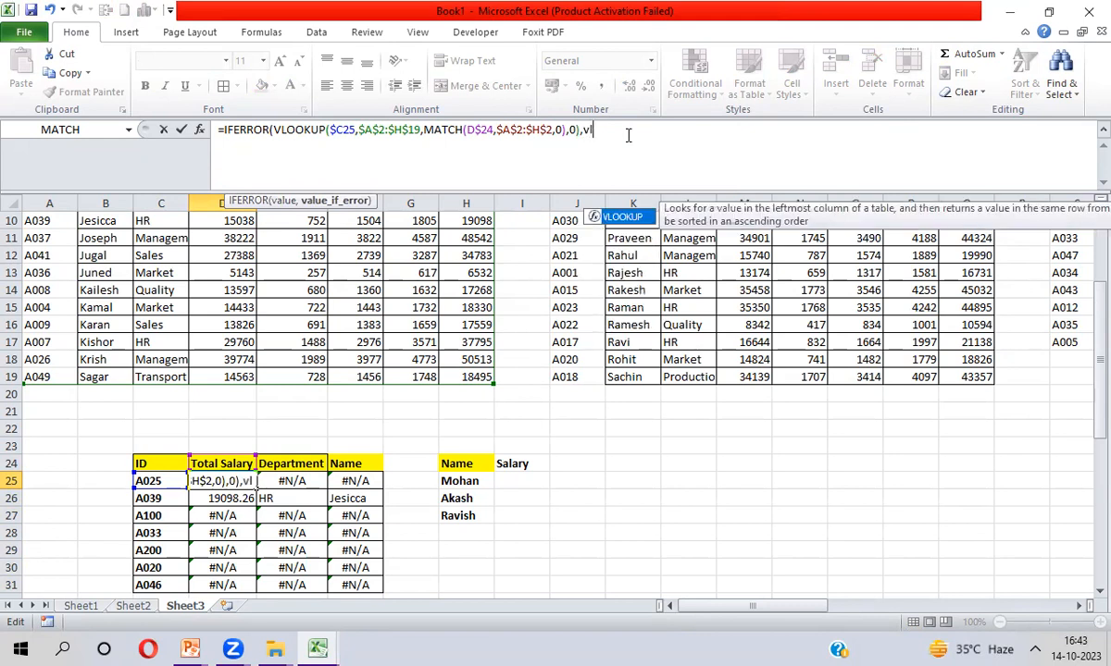
pyautogui.click(162, 481)
pyautogui.press('F4')
pyautogui.press('F4')
pyautogui.press('F4')
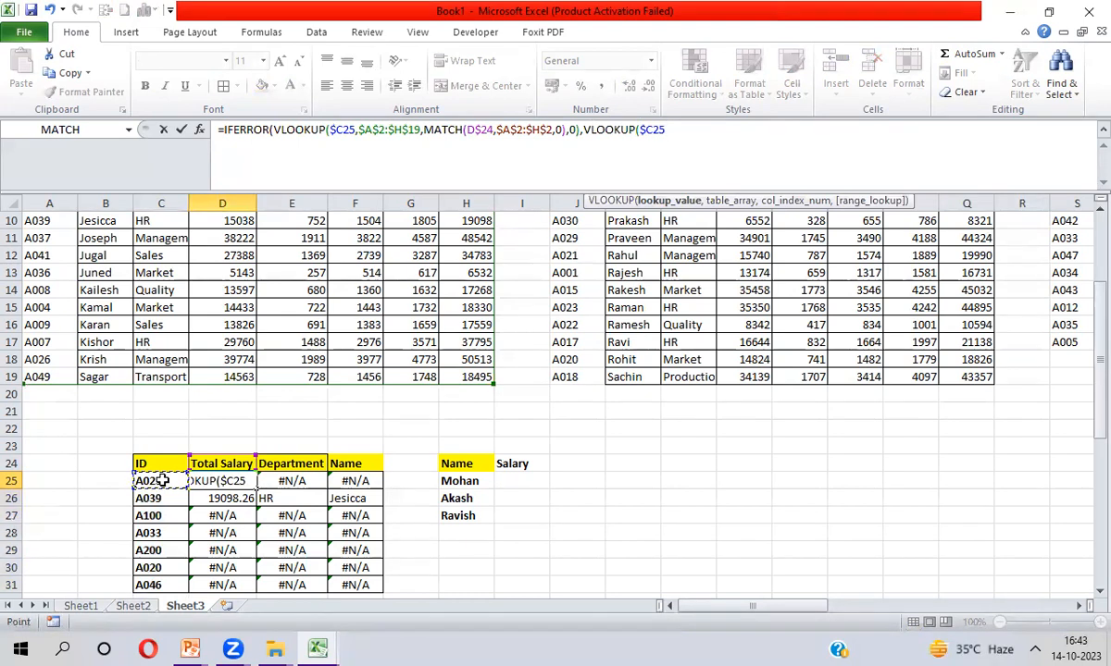
pyautogui.write(',')
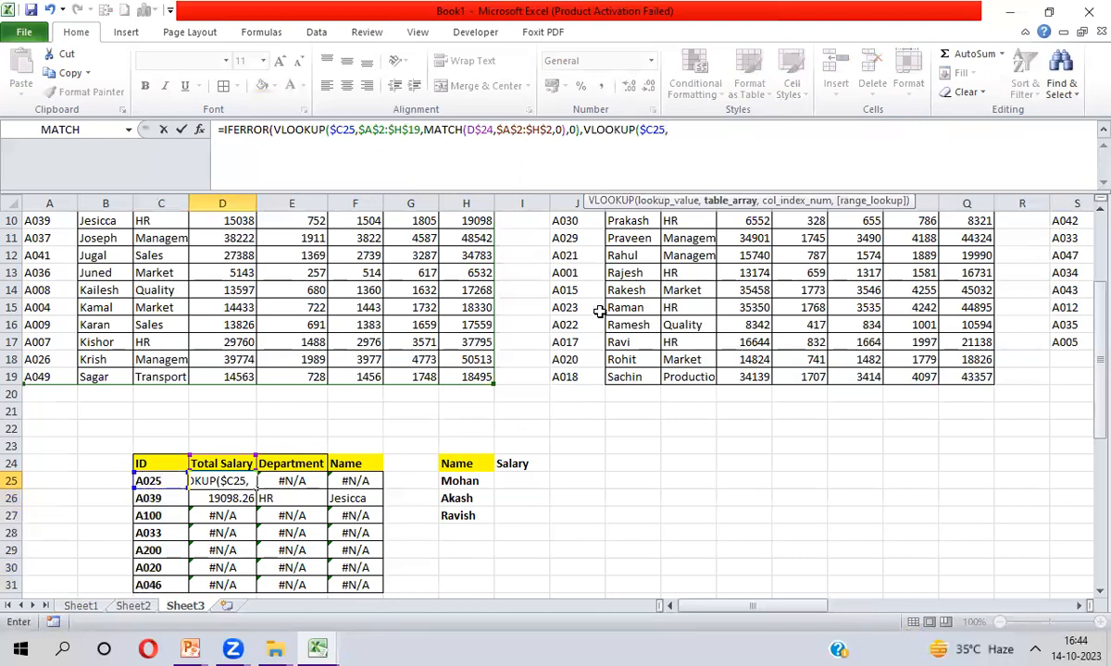
pyautogui.click(600, 311)
pyautogui.hotkey('ctrl', 'Up')
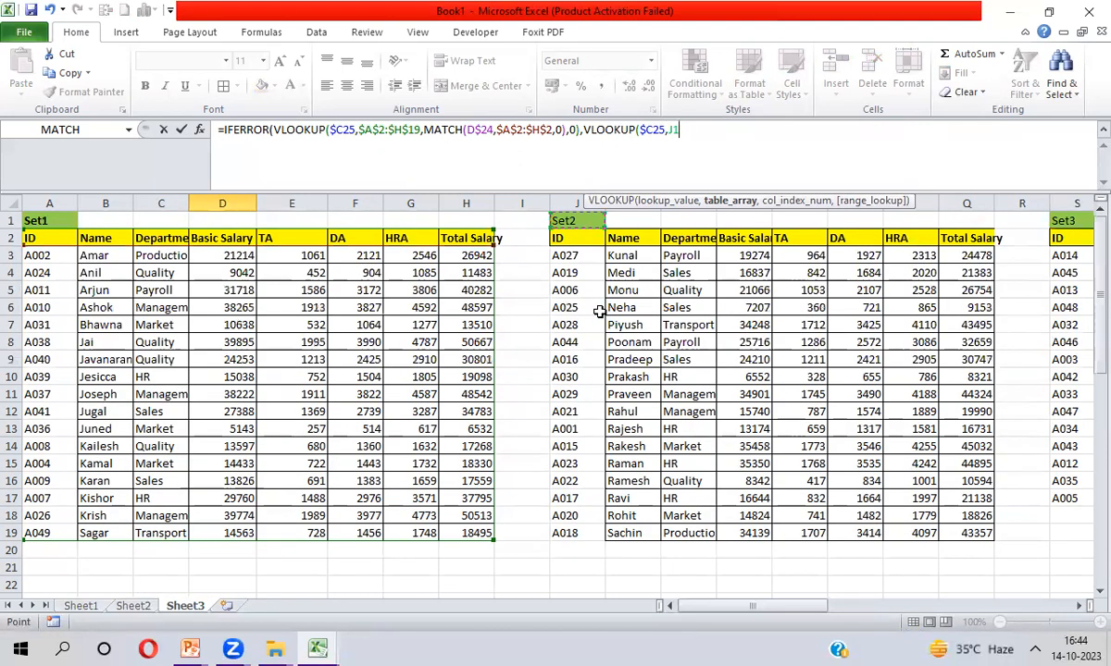
pyautogui.press('Down')
pyautogui.hotkey('ctrl', 'shift', 'Right')
pyautogui.hotkey('ctrl', 'shift', 'Down')
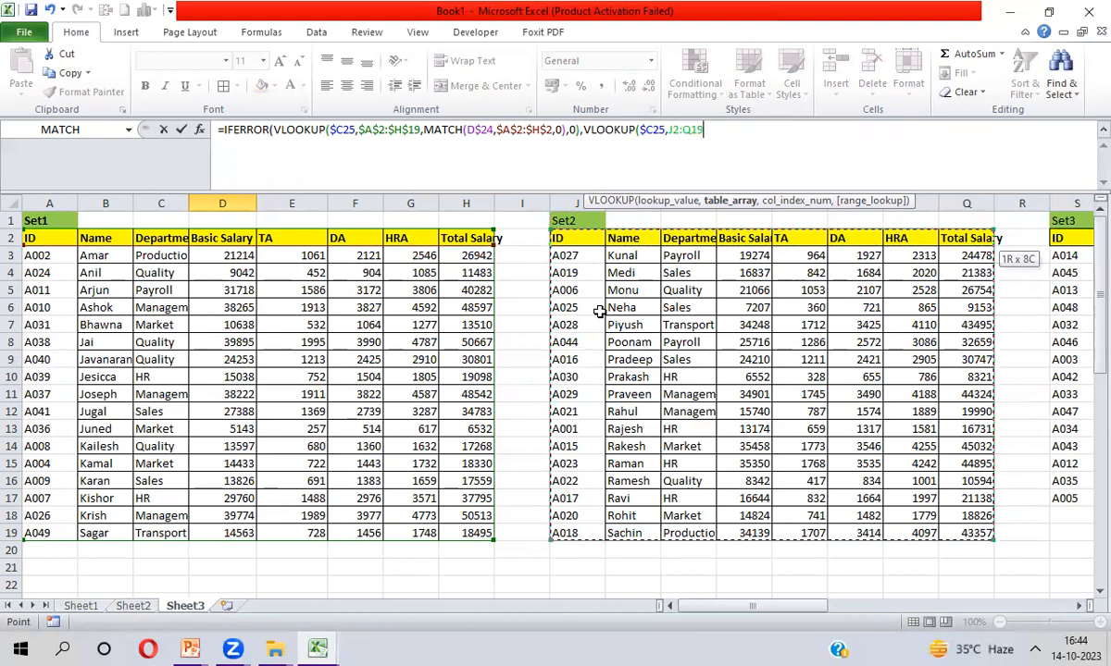
pyautogui.press('F4')
# Give the fallback column index MATCH(D$24,$J$2:$Q$2,0) with exact match, and close the brackets
pyautogui.write(',MATCH(')
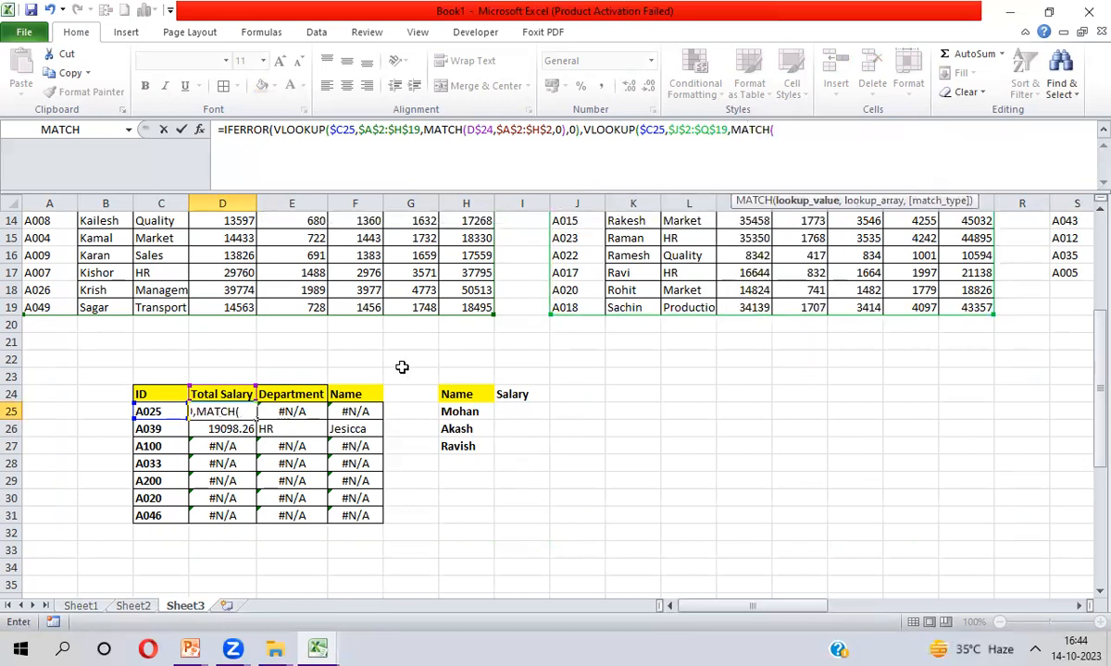
pyautogui.click(224, 394)
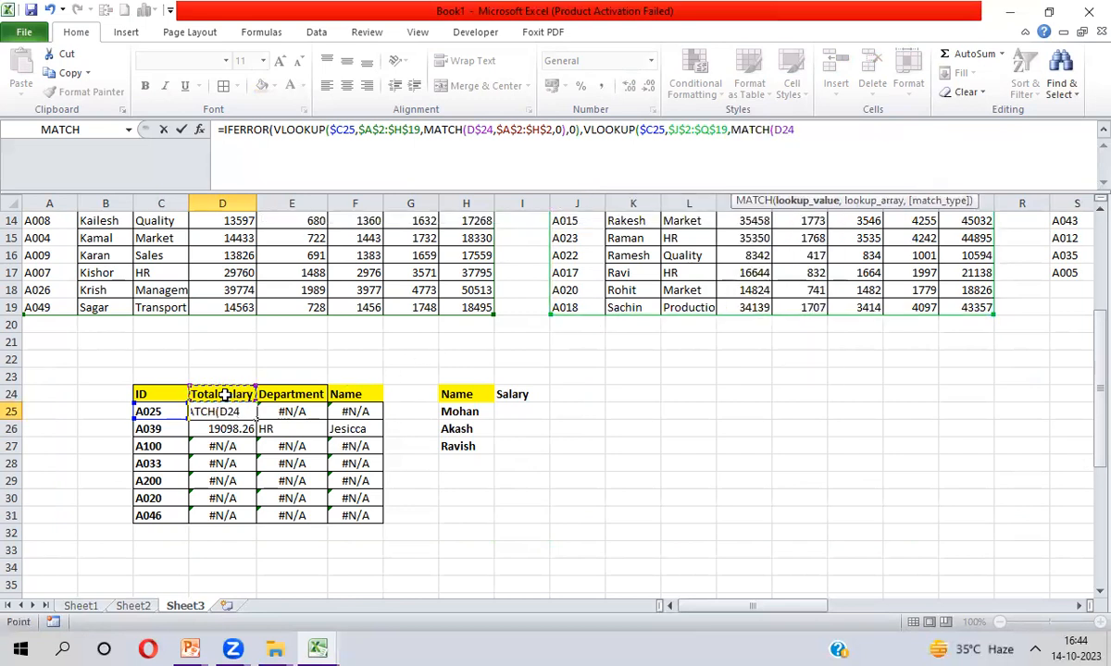
pyautogui.press('F4')
pyautogui.press('F4')
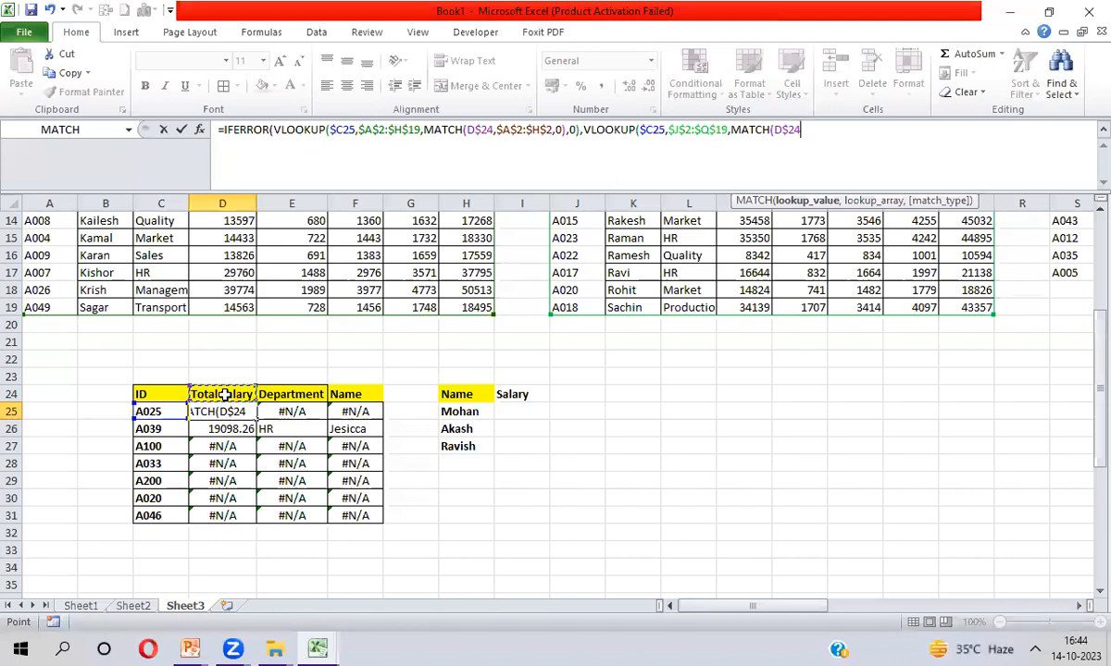
pyautogui.write(',')
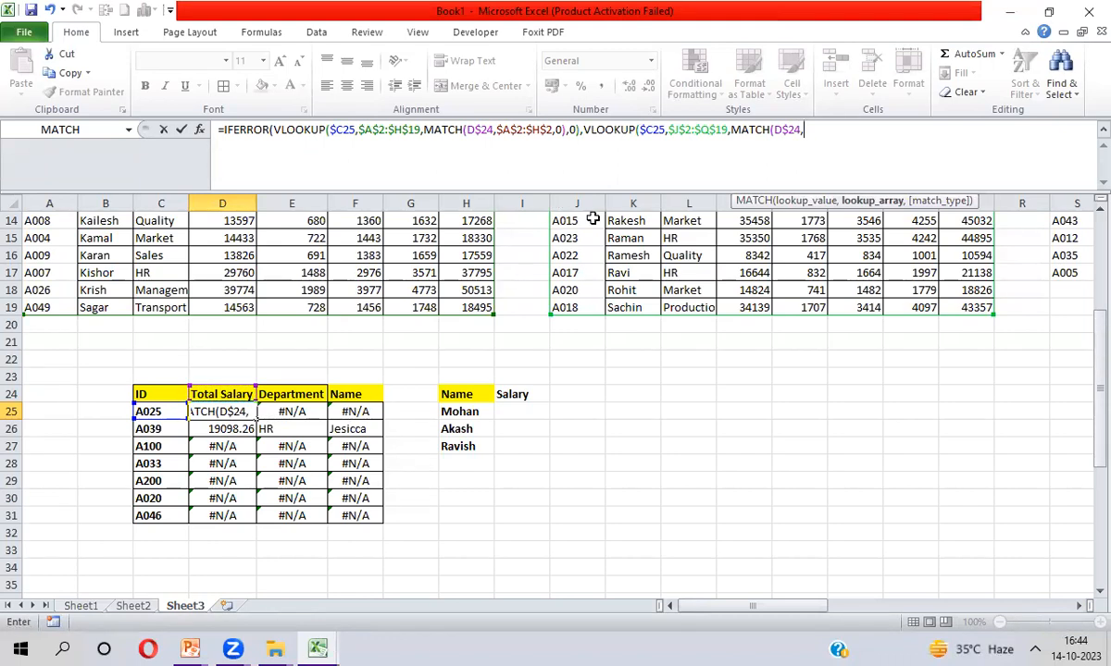
pyautogui.click(576, 254)
pyautogui.hotkey('ctrl', 'Up')
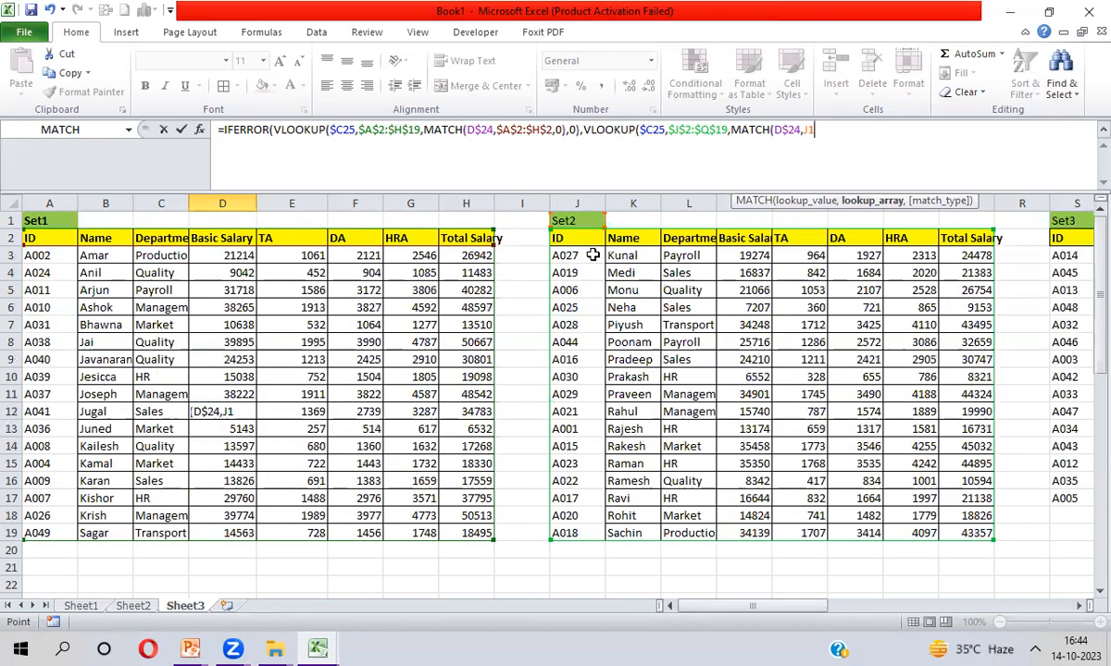
pyautogui.press('Down')
pyautogui.hotkey('ctrl', 'shift', 'Right')
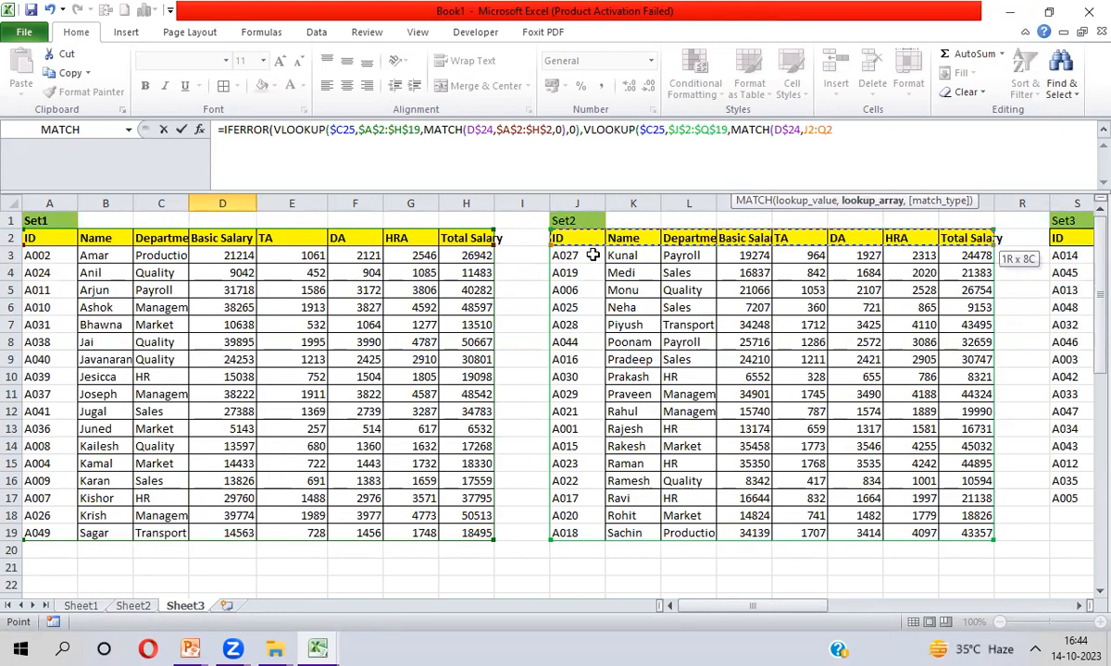
pyautogui.press('F4')
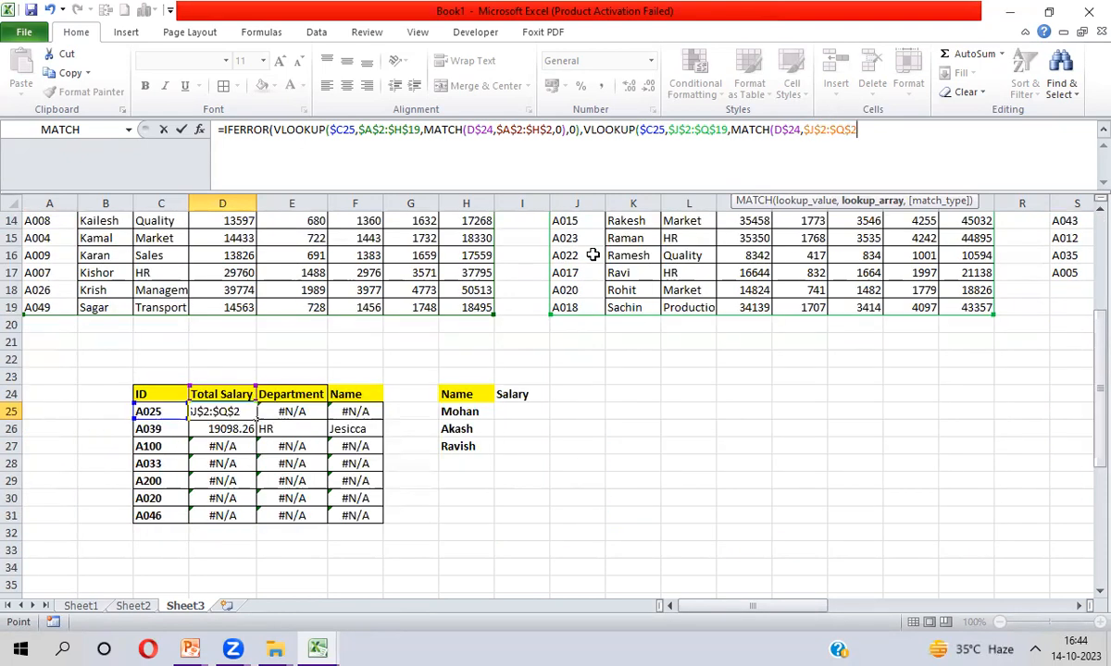
pyautogui.write(',0)')
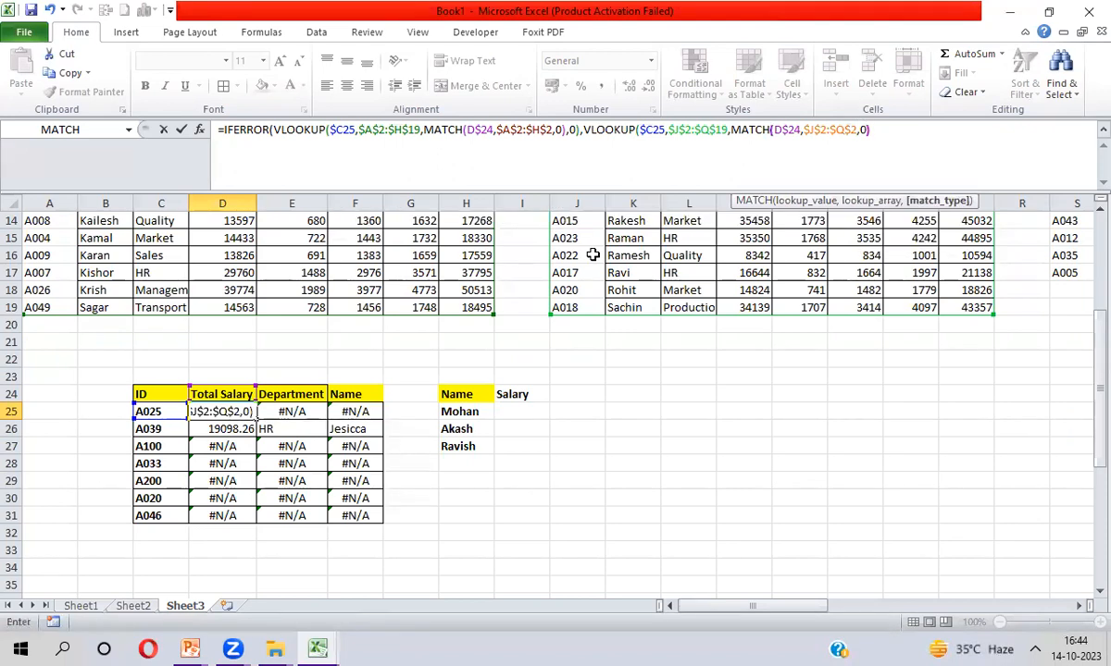
pyautogui.write(',0)')
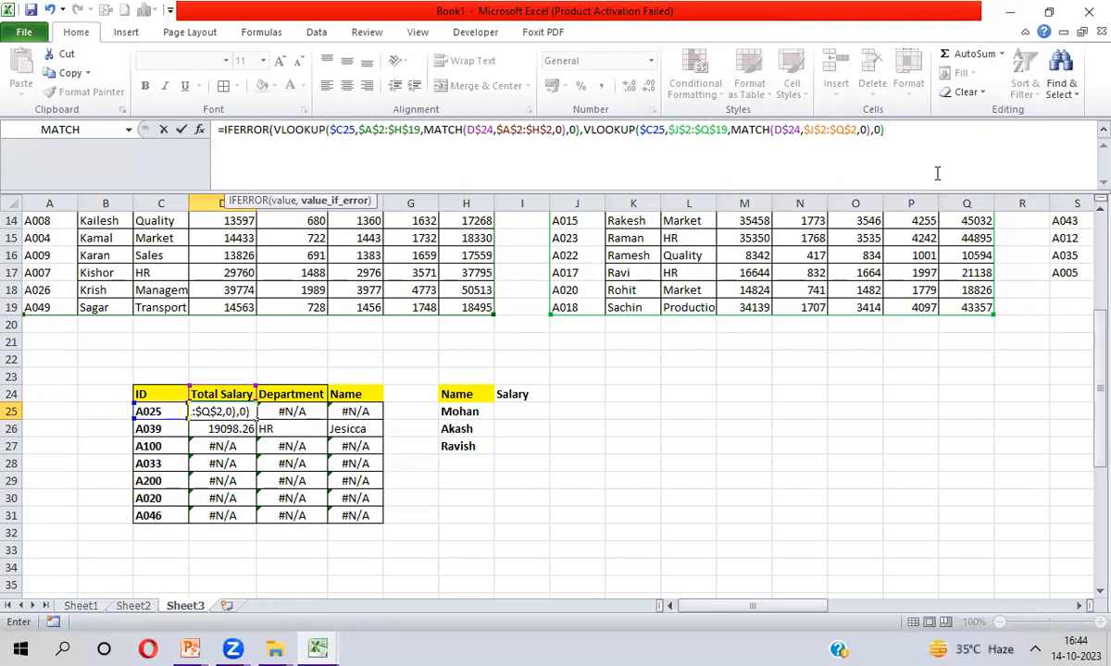
# Commit the corrected two-set formula and fill it across D25:F31
pyautogui.press('Return')
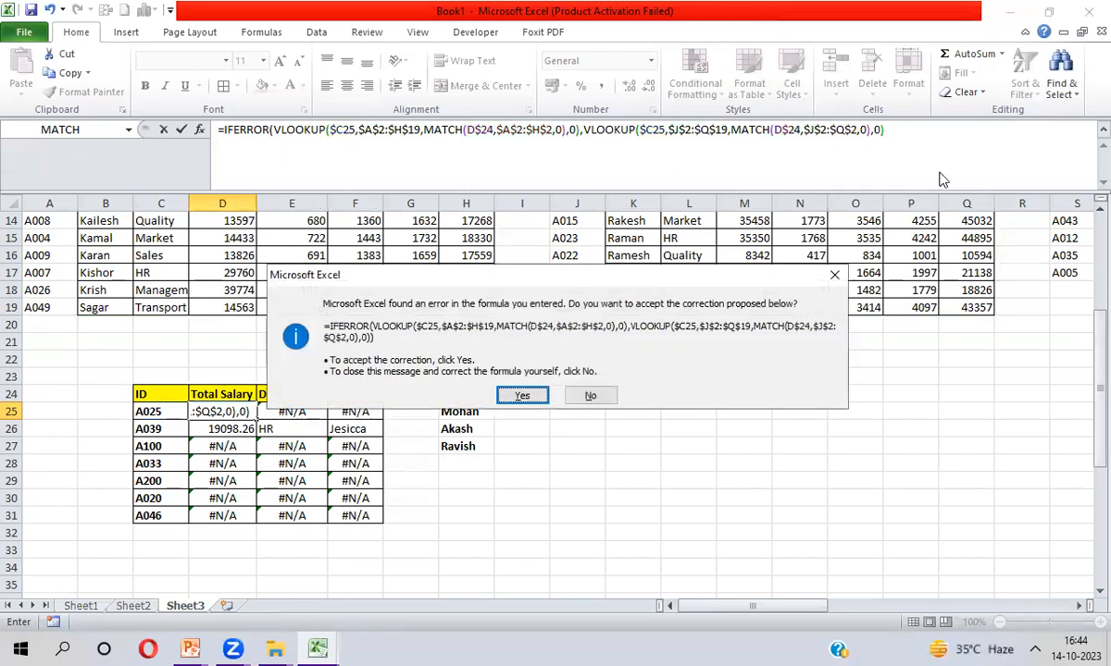
pyautogui.press('Return')
pyautogui.press('Up')
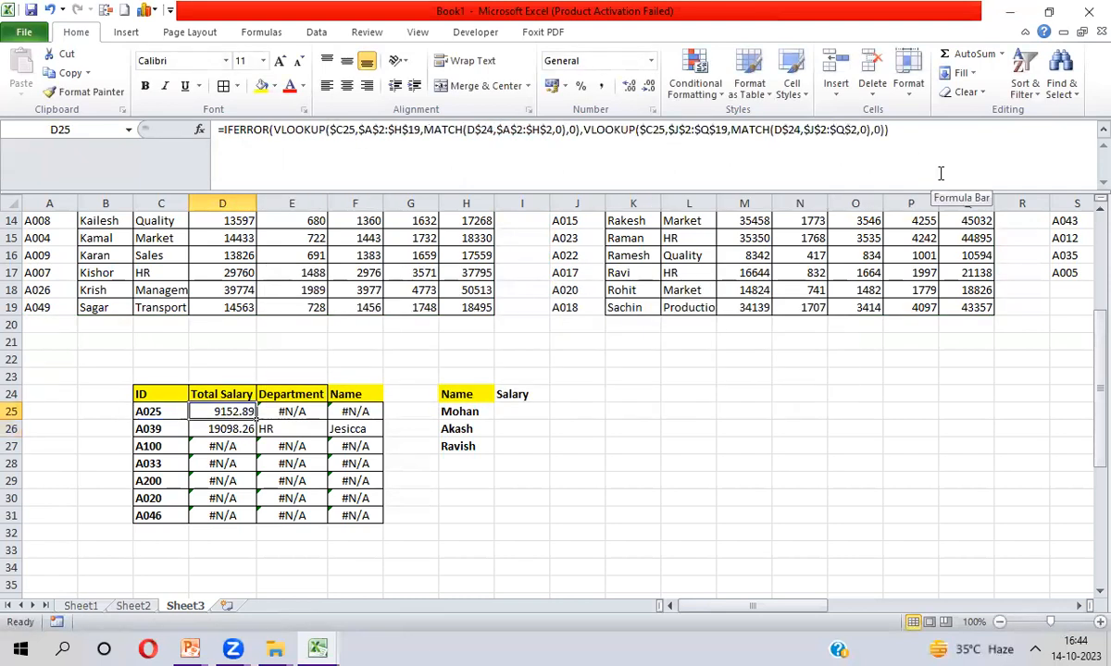
pyautogui.hotkey('shift', 'Down')
pyautogui.hotkey('shift', 'Down')
pyautogui.hotkey('shift', 'Down')
pyautogui.hotkey('shift', 'Down')
pyautogui.hotkey('shift', 'Down')
pyautogui.hotkey('shift', 'Down')
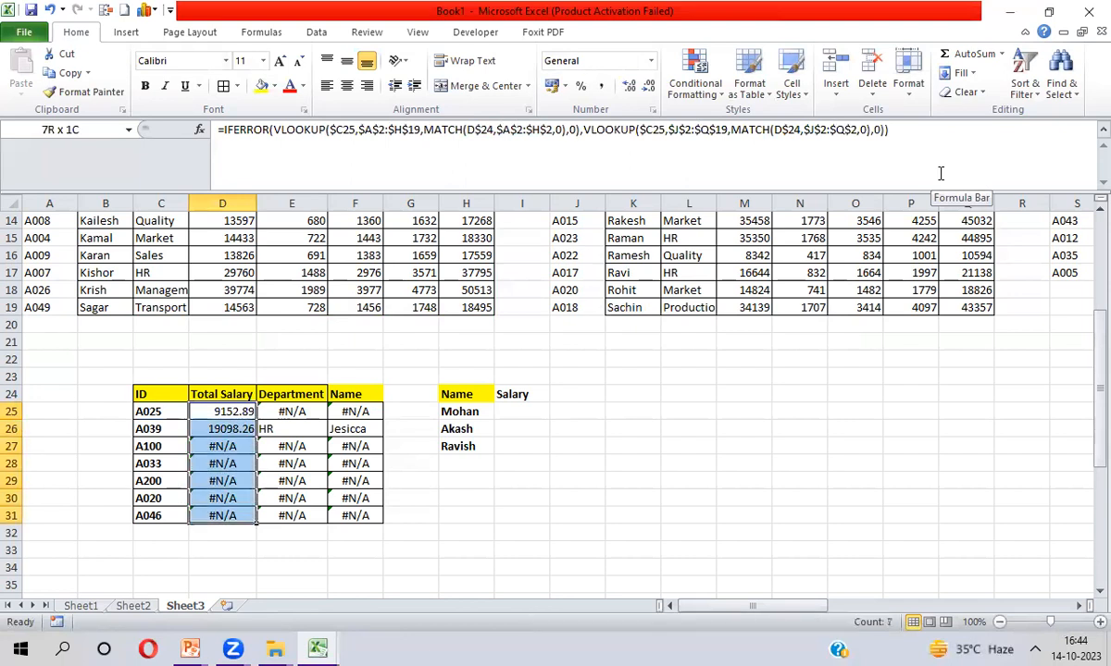
pyautogui.hotkey('shift', 'Right')
pyautogui.hotkey('shift', 'Right')
pyautogui.hotkey('ctrl', 'r')
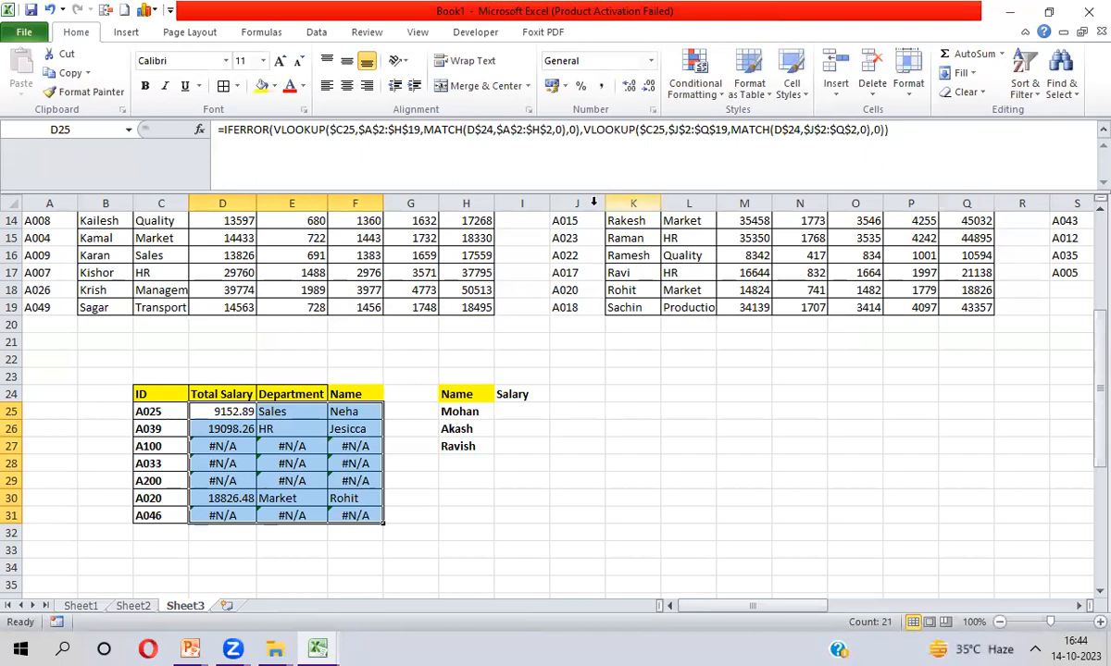
# Review results (A025: 9152.89, Sales; A020: 18826.48, Market) and reopen D25's formula for editing
pyautogui.click(150, 413)
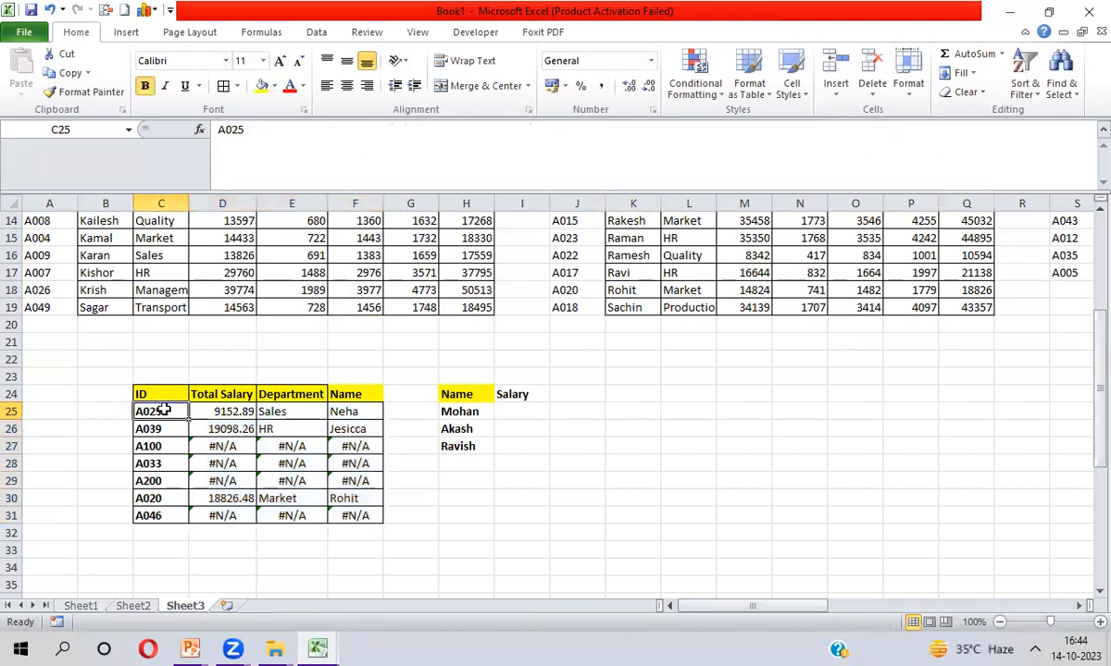
pyautogui.click(165, 499)
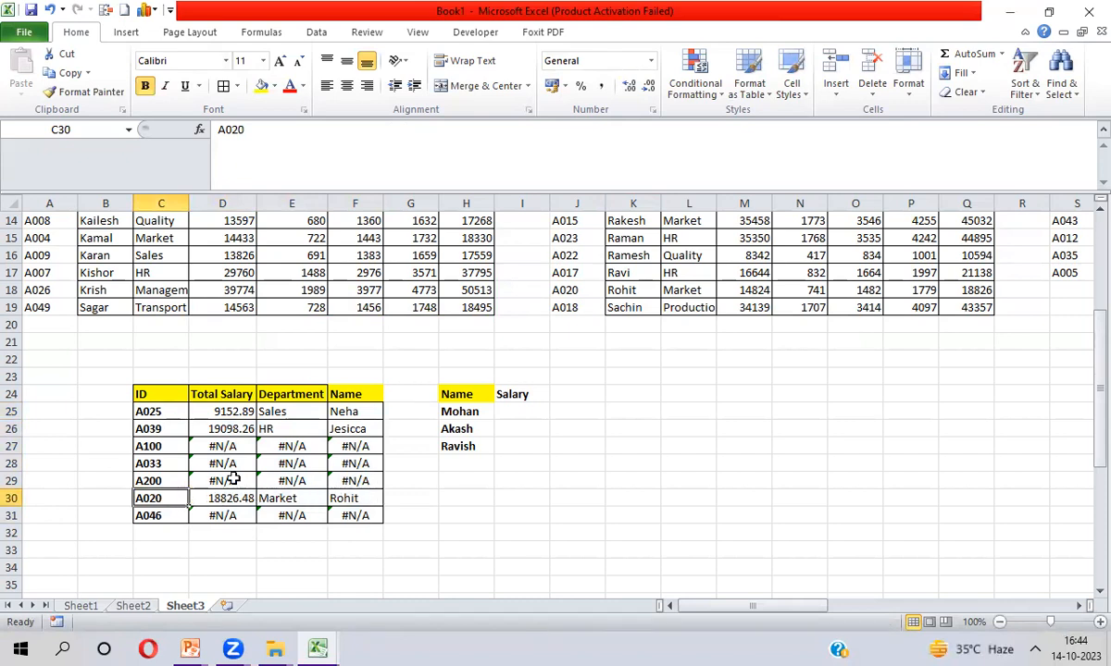
pyautogui.moveTo(203, 450); pyautogui.dragTo(204, 450)
pyautogui.hotkey('shift', 'Right')
pyautogui.hotkey('shift', 'Down')
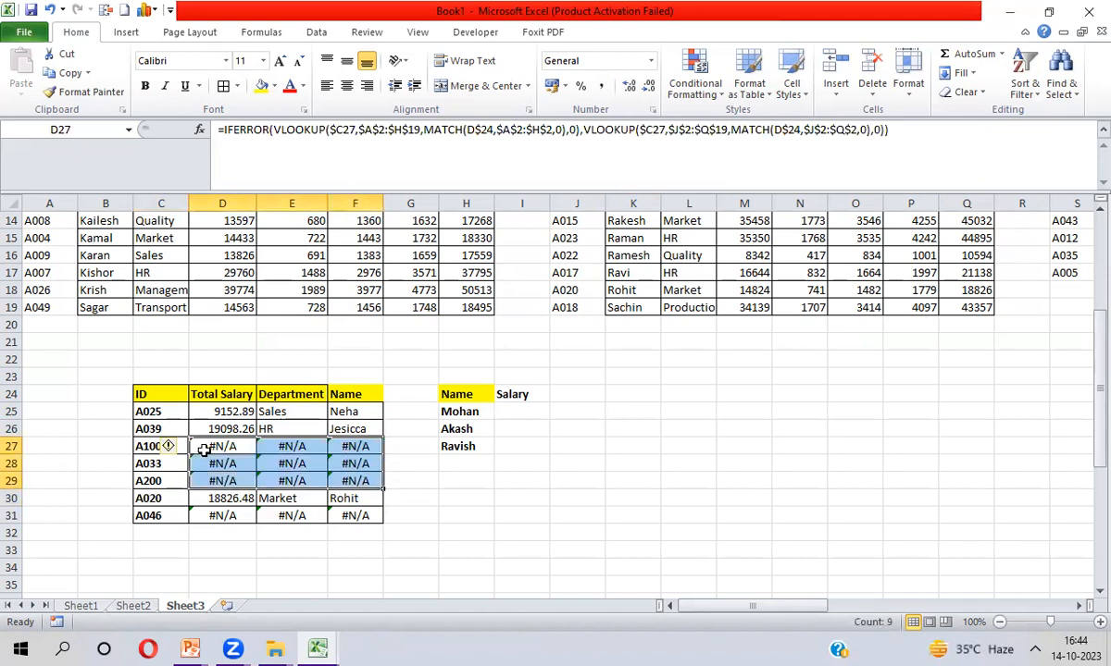
pyautogui.press('Down')
pyautogui.press('Down')
pyautogui.hotkey('ctrl', 'Down')
pyautogui.hotkey('ctrl', 'Up')
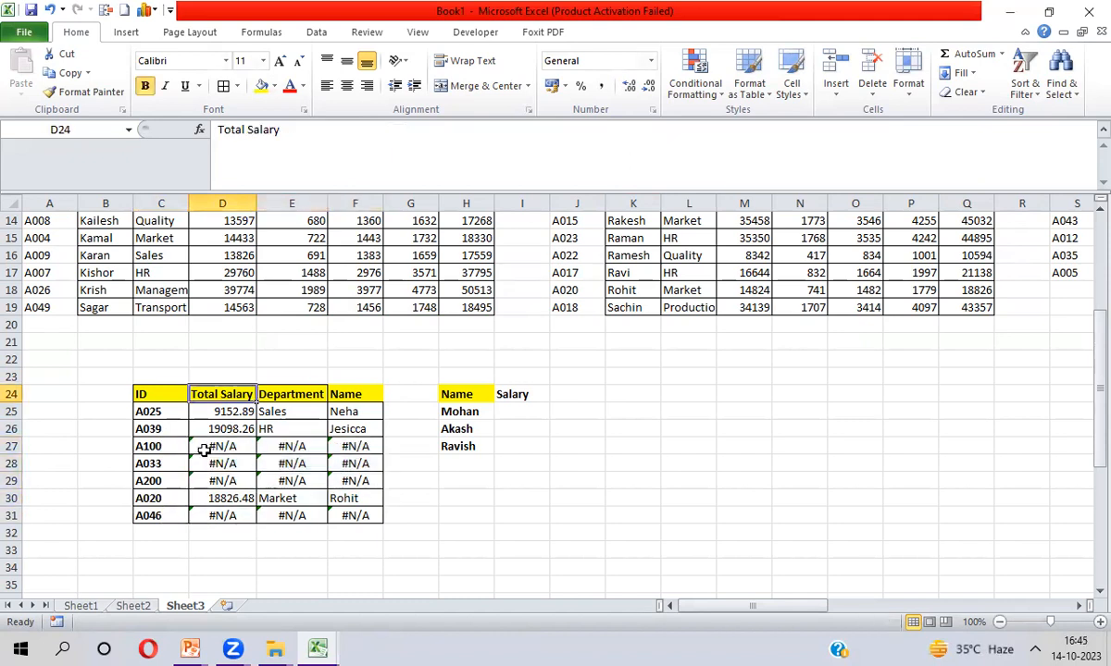
pyautogui.press('Down')
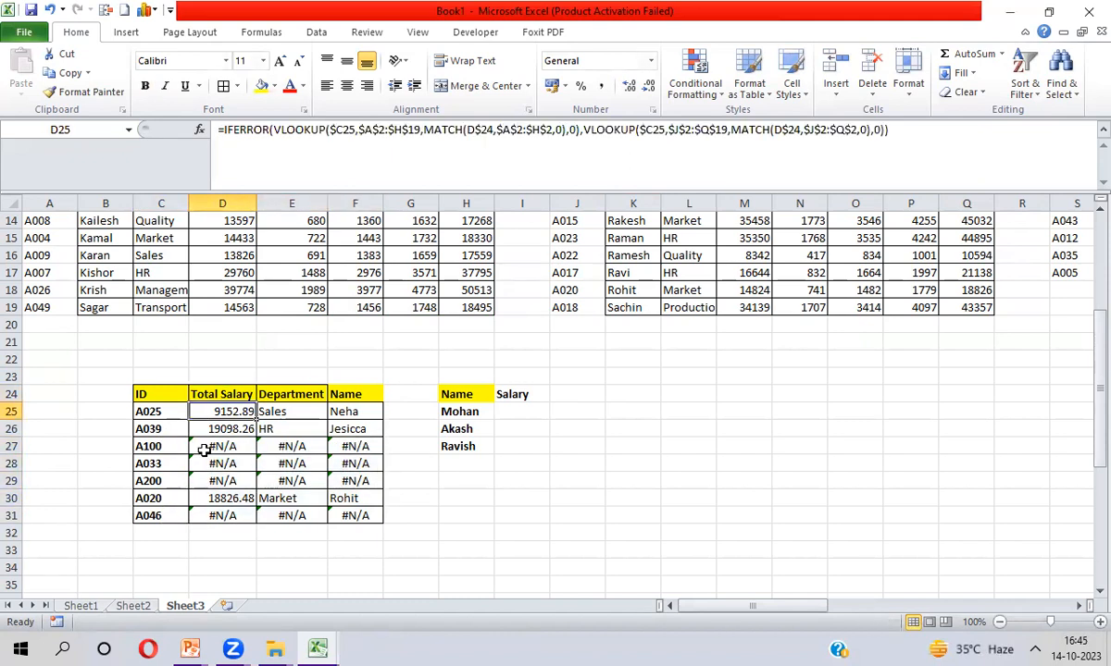
pyautogui.click(222, 131)
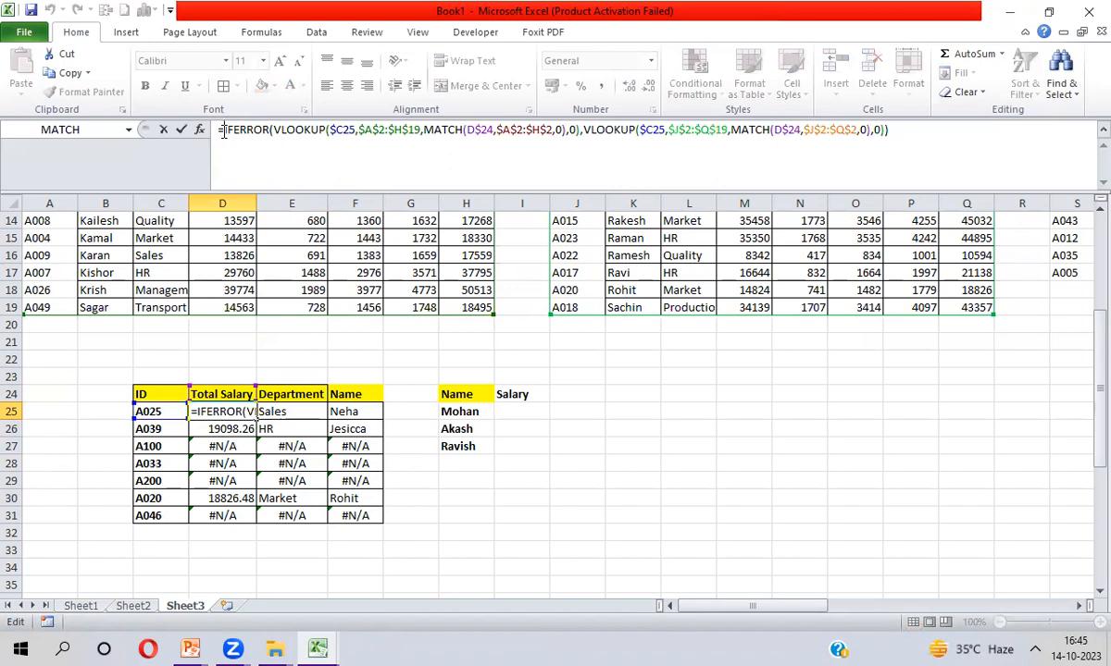
# Enclose D25's two-set lookup in an outer IFERROR and begin a third fallback VLOOKUP
pyautogui.write('IF')
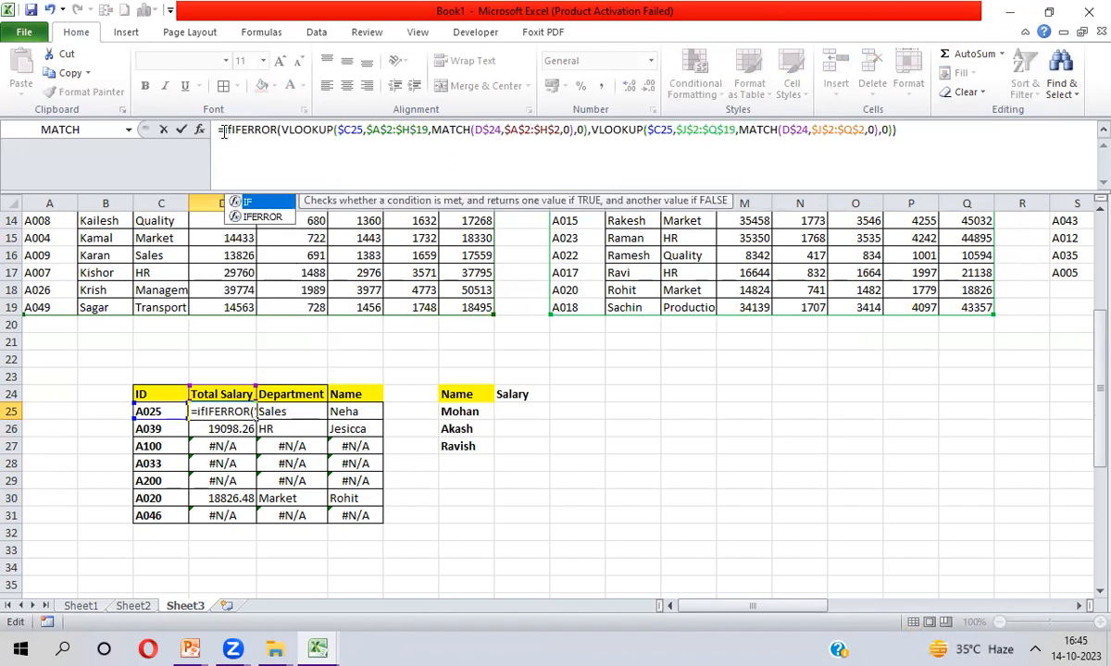
pyautogui.press('Down')
pyautogui.press('Tab')
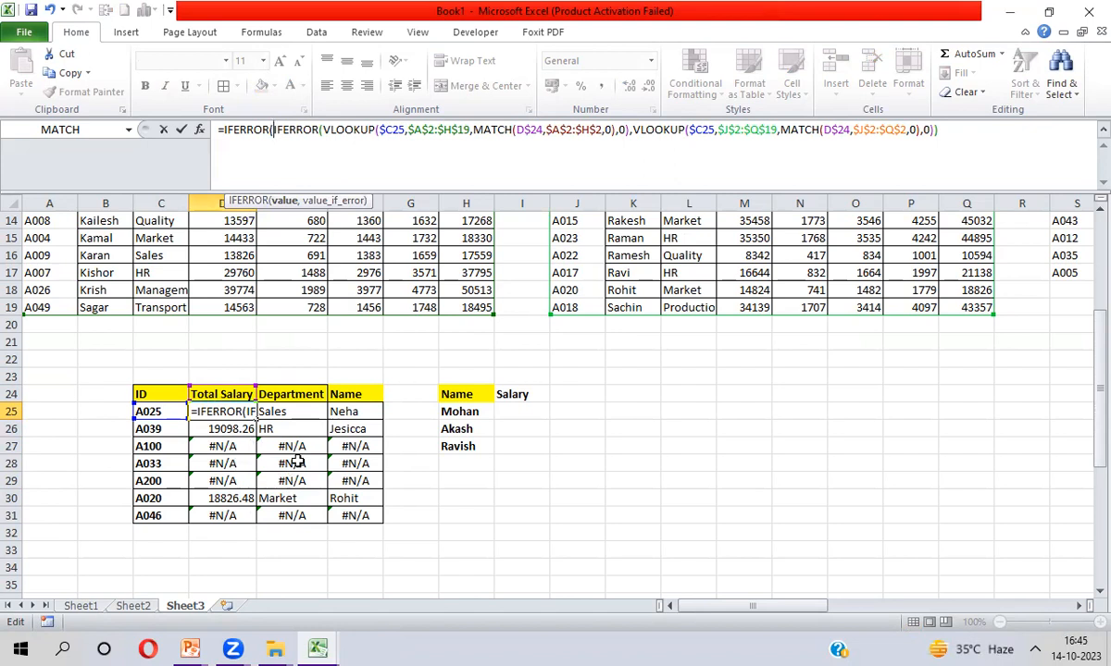
pyautogui.moveTo(274, 130); pyautogui.dragTo(941, 130)
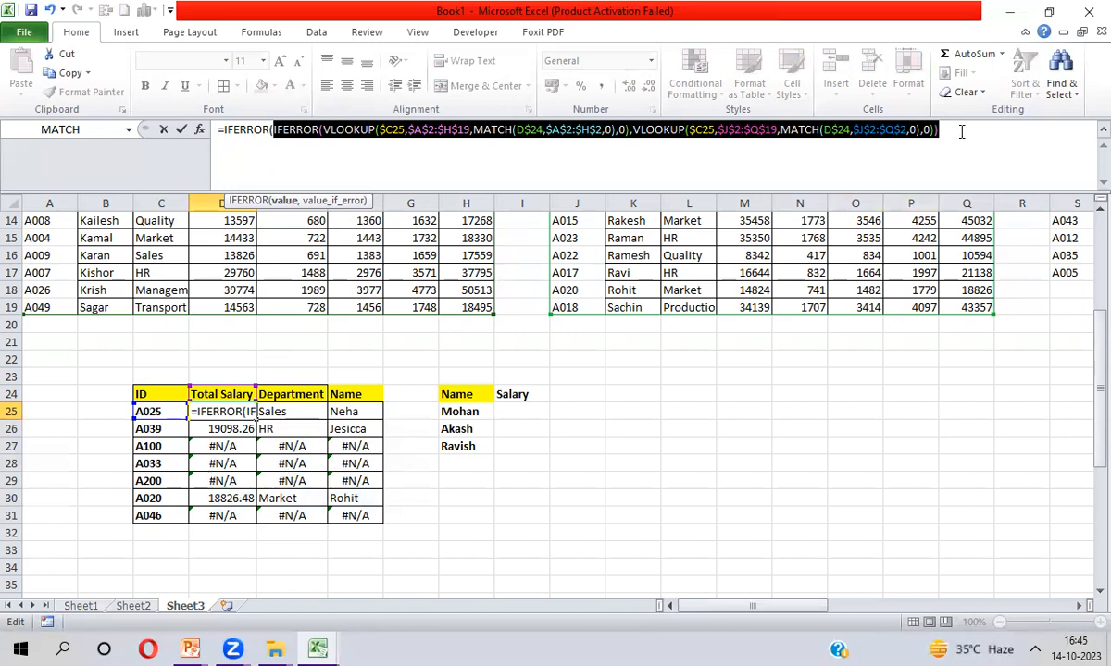
pyautogui.click(961, 131)
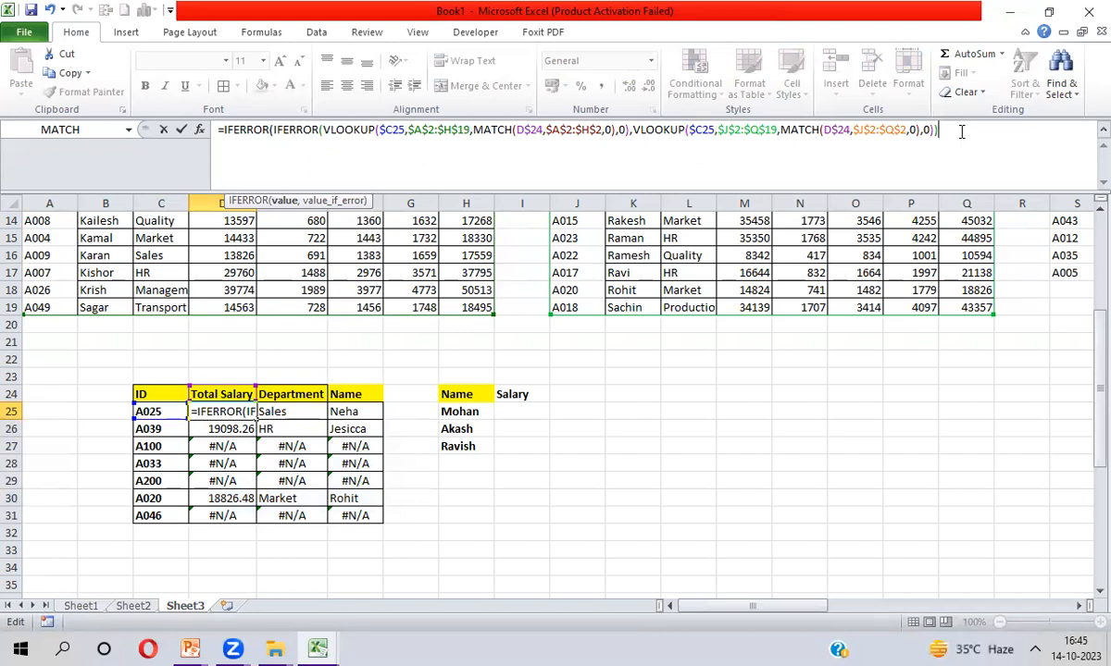
pyautogui.write(',')
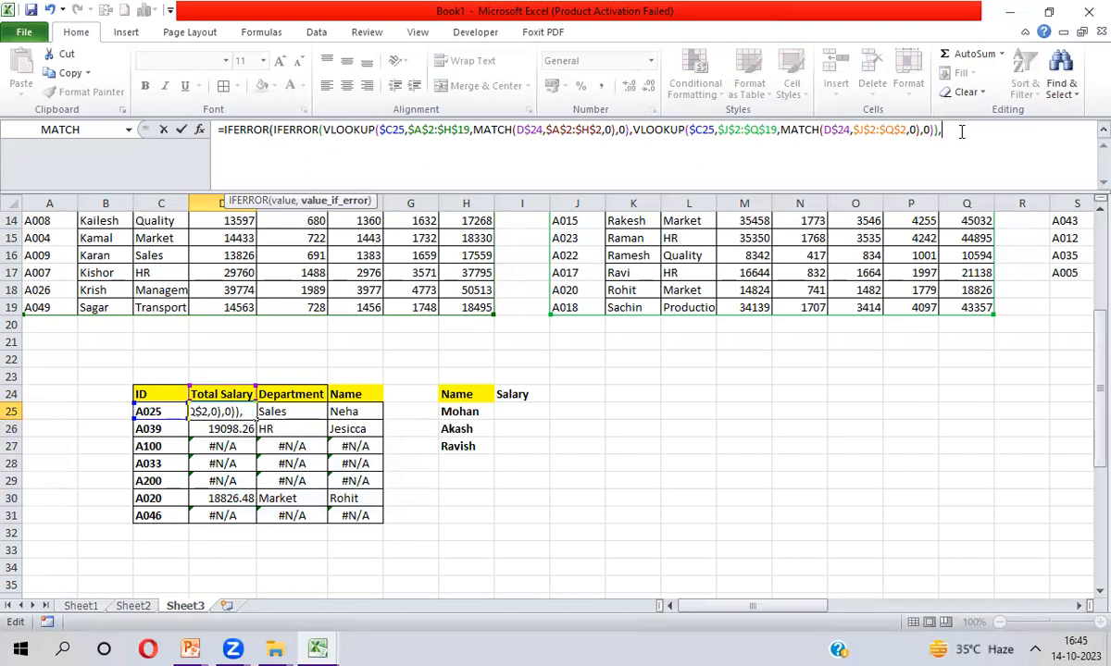
pyautogui.write('VLOOKUP(')
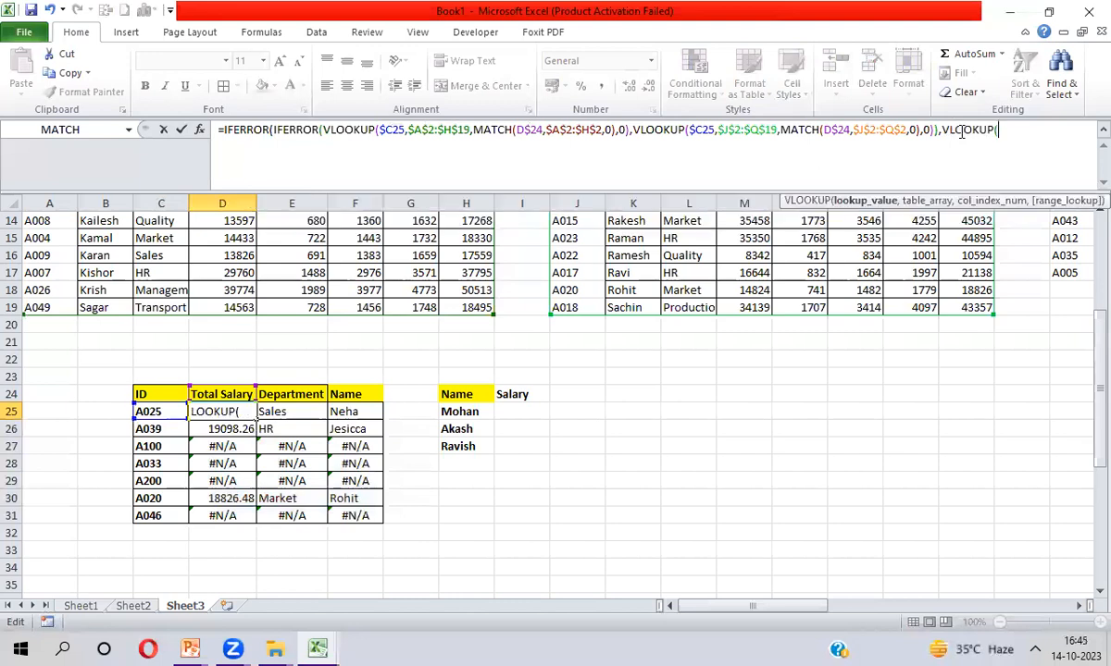
# Start the third VLOOKUP in D25 with $C25 as lookup value over the $S$2:$Z$17 table
pyautogui.click(162, 412)
pyautogui.press('F4')
pyautogui.press('F4')
pyautogui.press('F4')
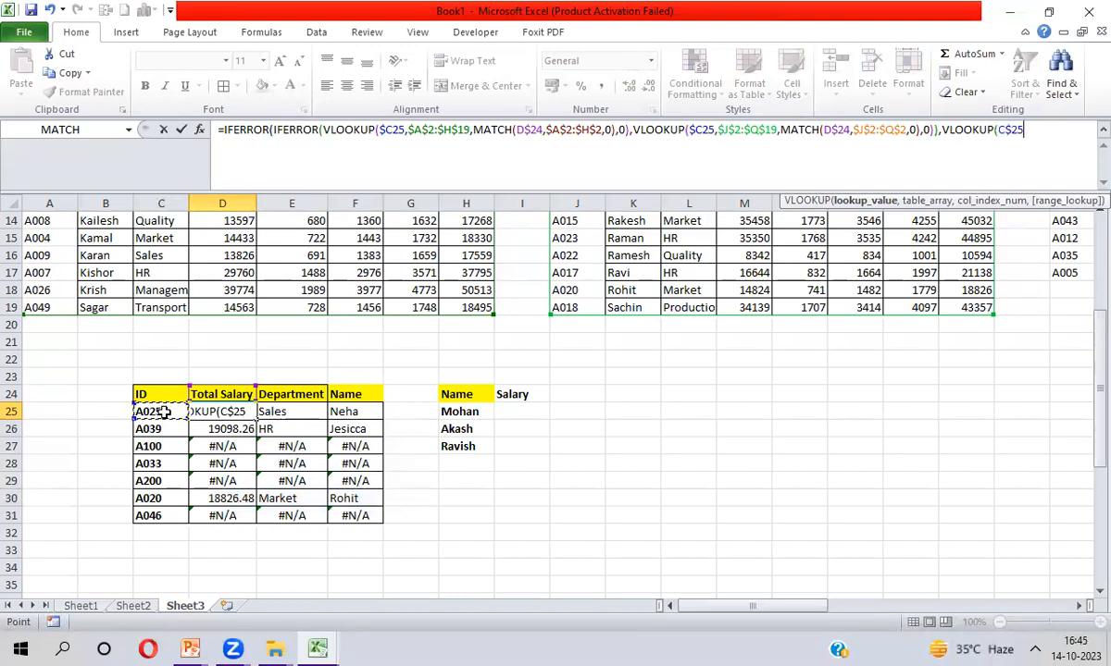
pyautogui.write(',')
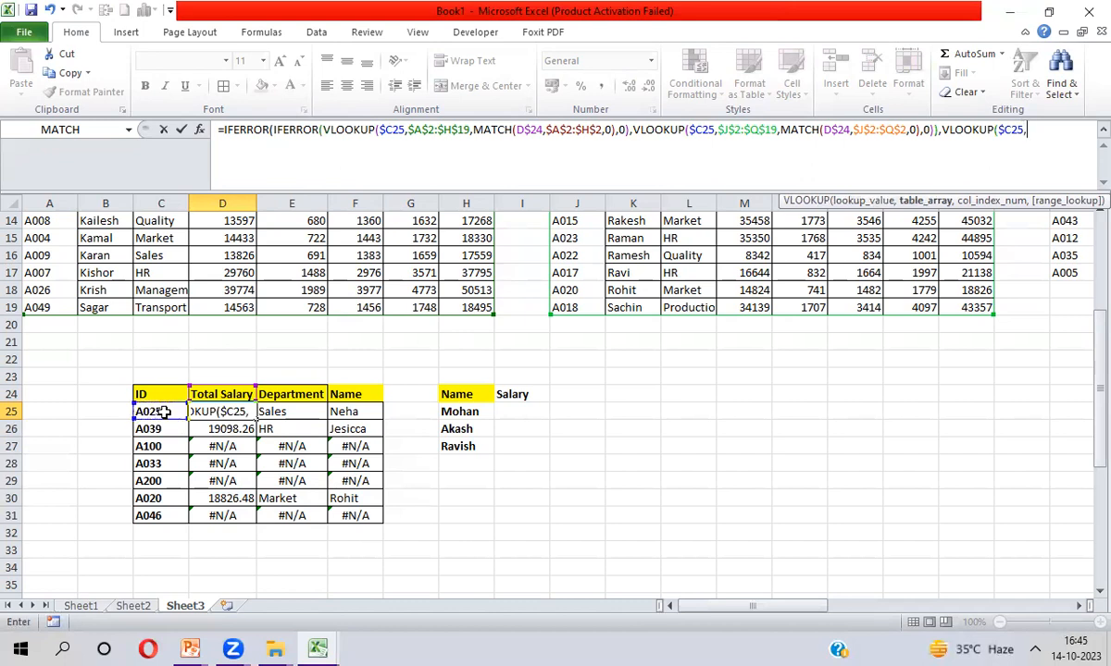
pyautogui.click(574, 305)
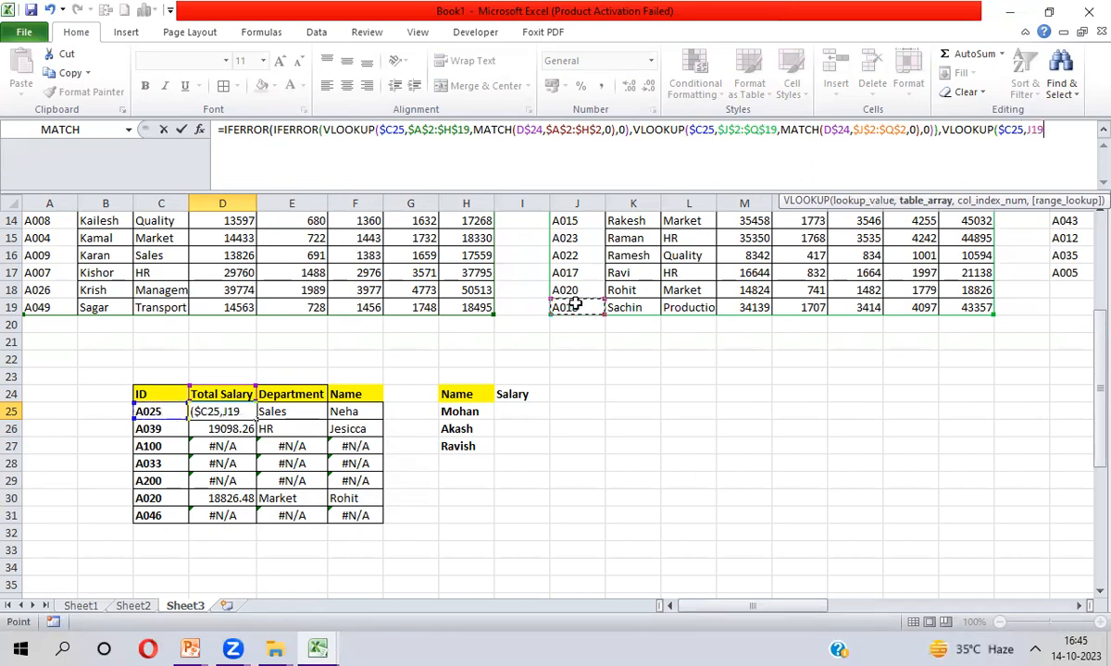
pyautogui.hotkey('ctrl', 'Up')
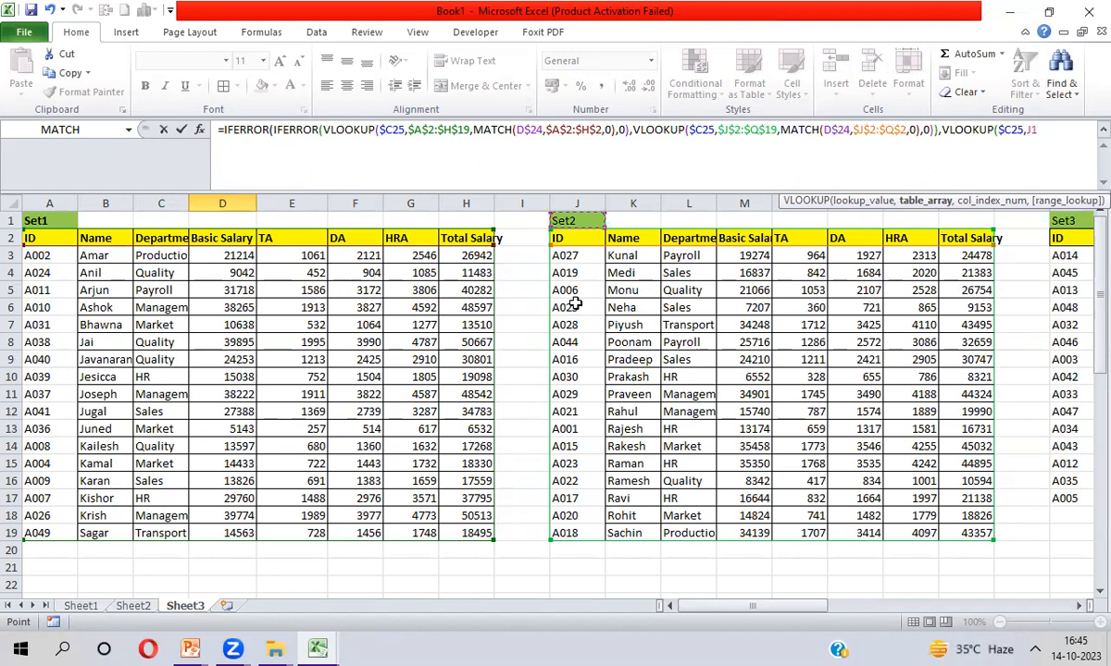
pyautogui.hotkey('ctrl', 'Right')
pyautogui.press('Down')
pyautogui.hotkey('ctrl', 'shift', 'Right')
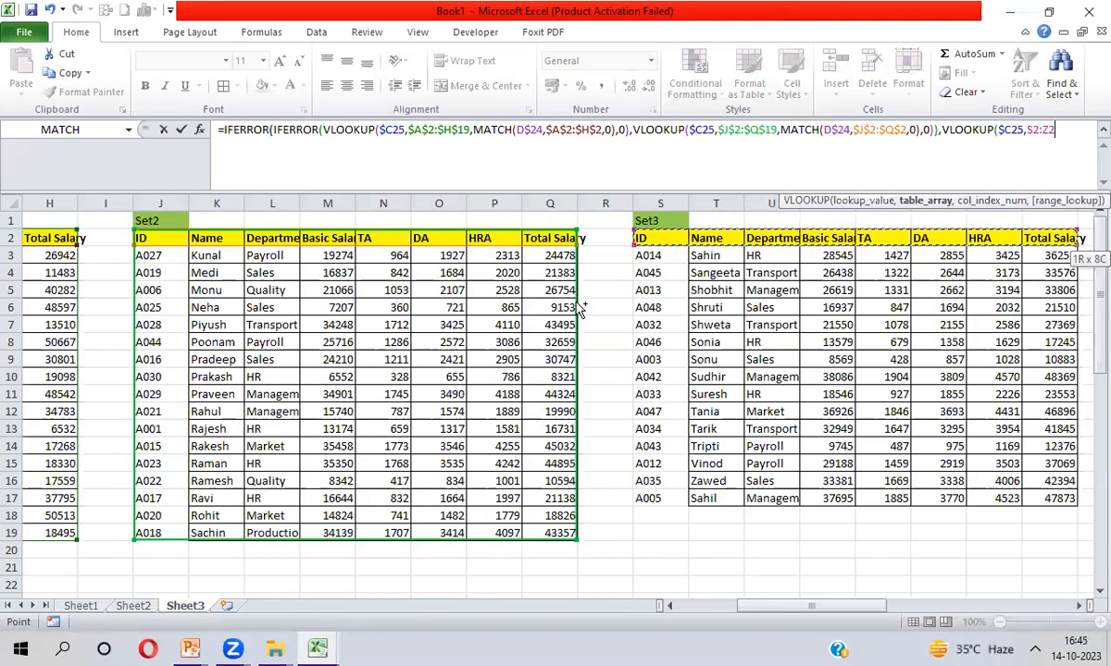
pyautogui.hotkey('ctrl', 'shift', 'Down')
pyautogui.press('F4')
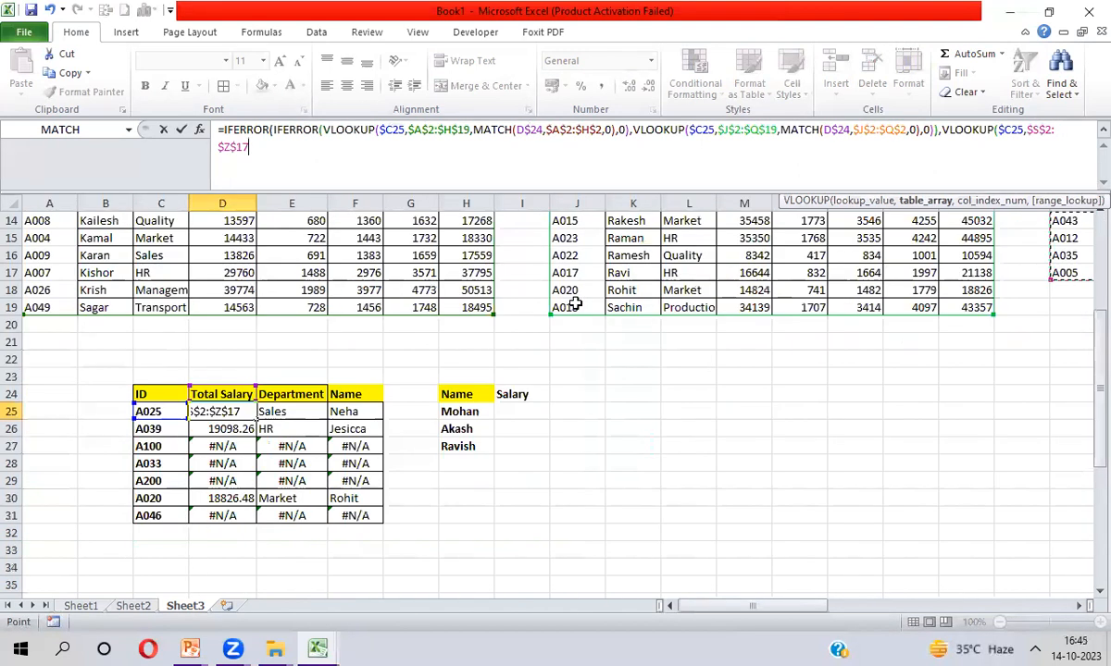
# Give it MATCH(D$24,$S$2:$Z$2,0) as the column number and enter the formula
pyautogui.write(',')
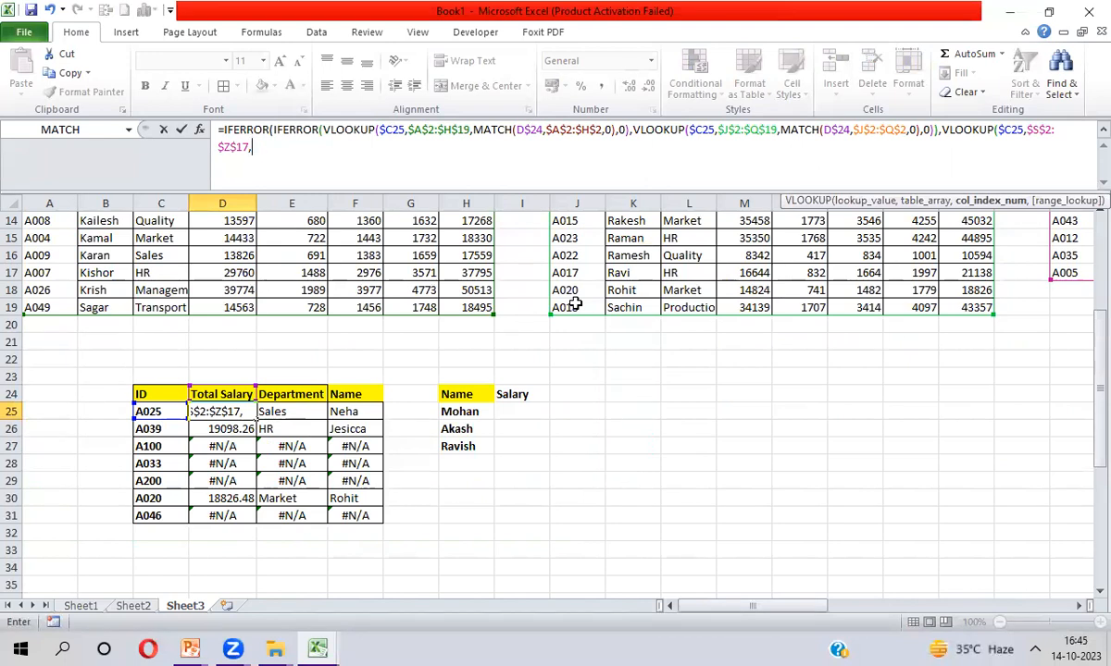
pyautogui.write('Mat')
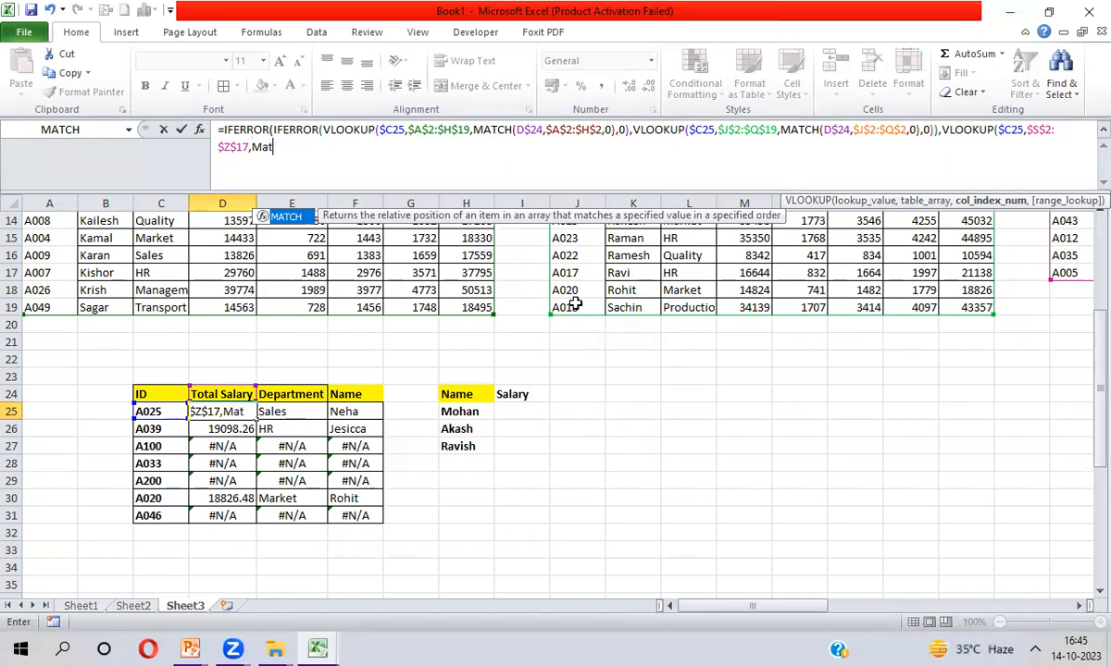
pyautogui.press('Tab')
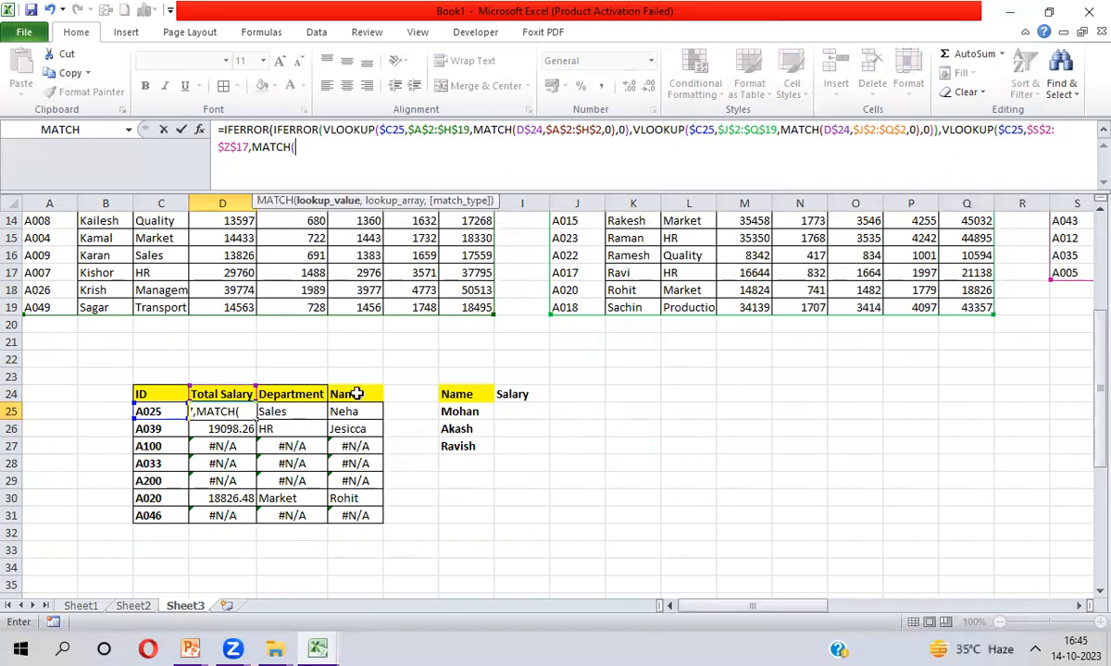
pyautogui.click(214, 395)
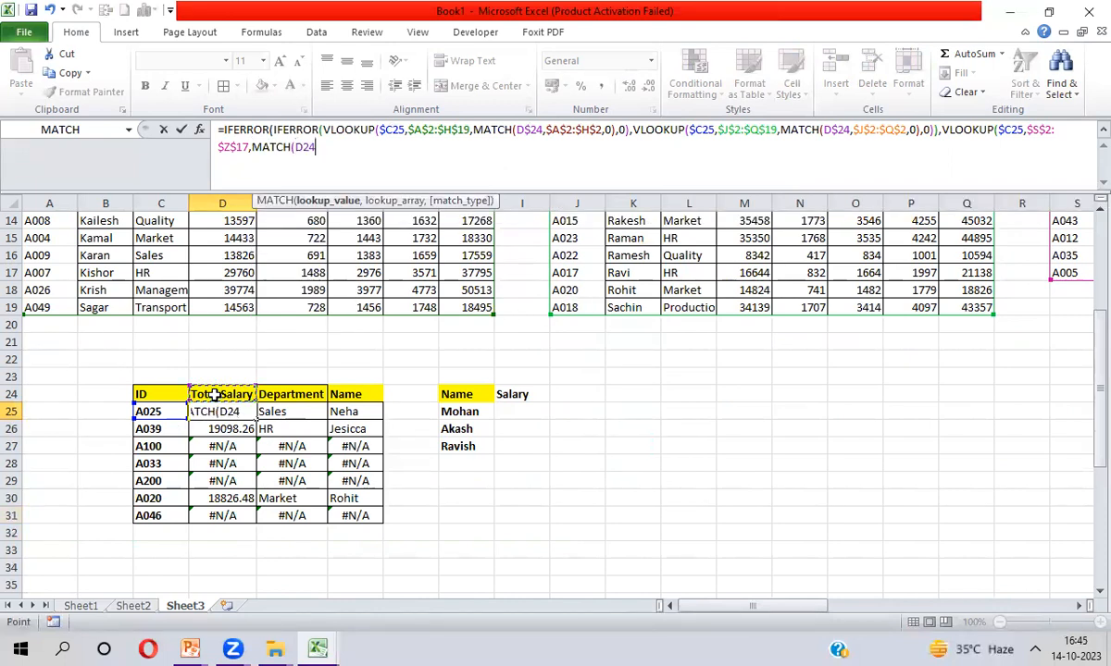
pyautogui.press('F4')
pyautogui.press('F4')
pyautogui.write(',')
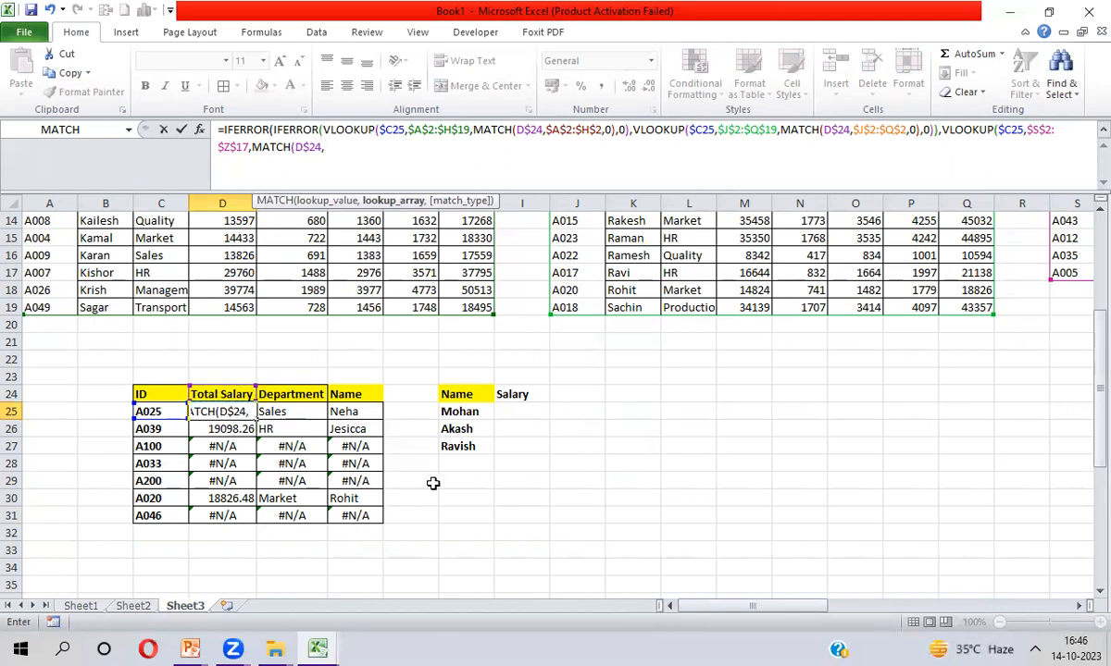
pyautogui.click(704, 290)
pyautogui.hotkey('ctrl', 'Up')
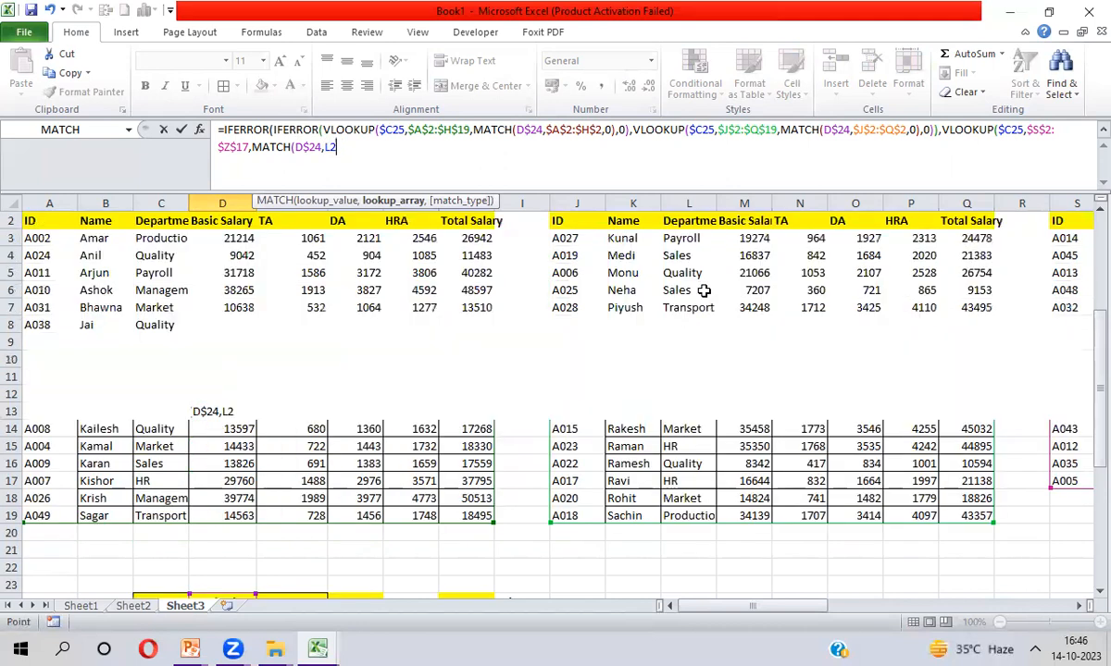
pyautogui.hotkey('ctrl', 'Right')
pyautogui.hotkey('ctrl', 'Right')
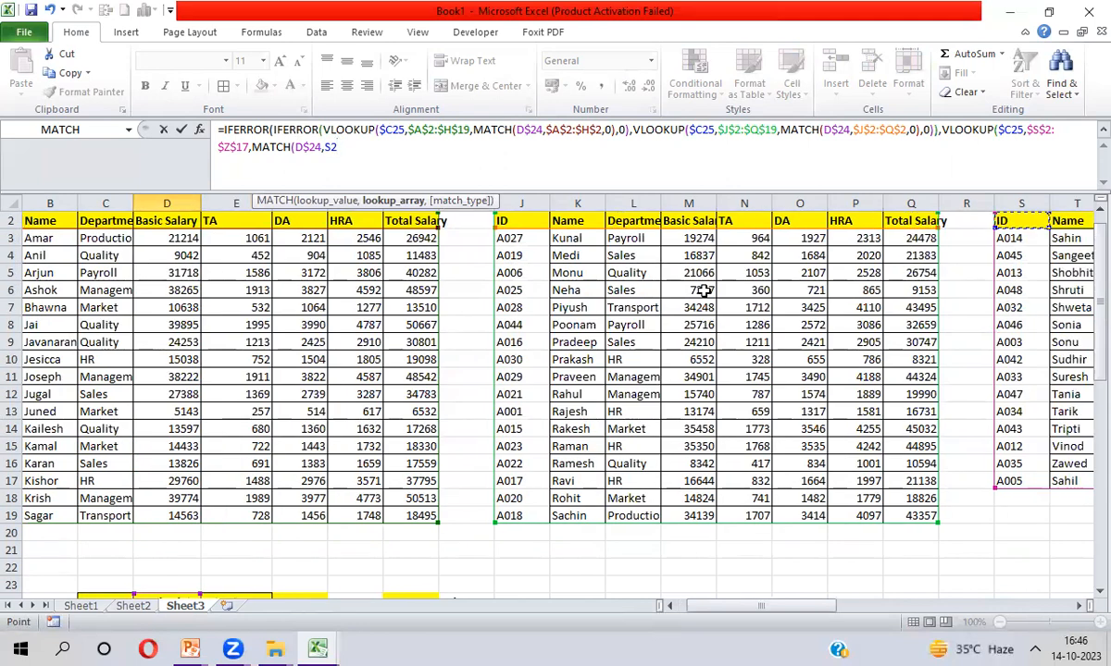
pyautogui.hotkey('ctrl', 'shift', 'Right')
pyautogui.press('F4')
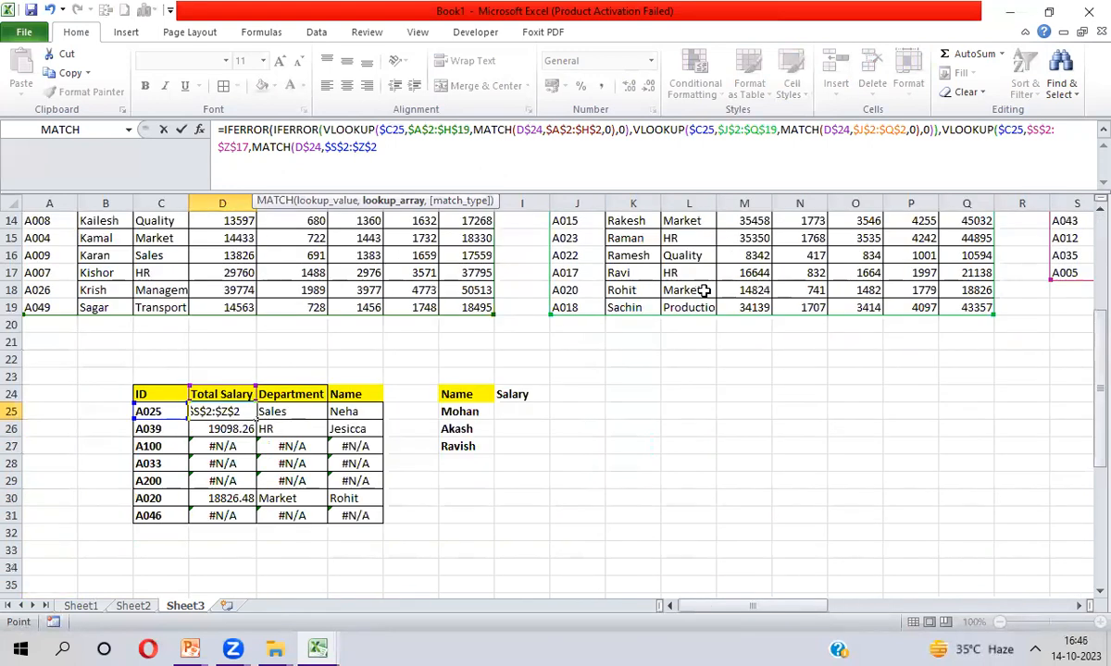
pyautogui.write(',0)')
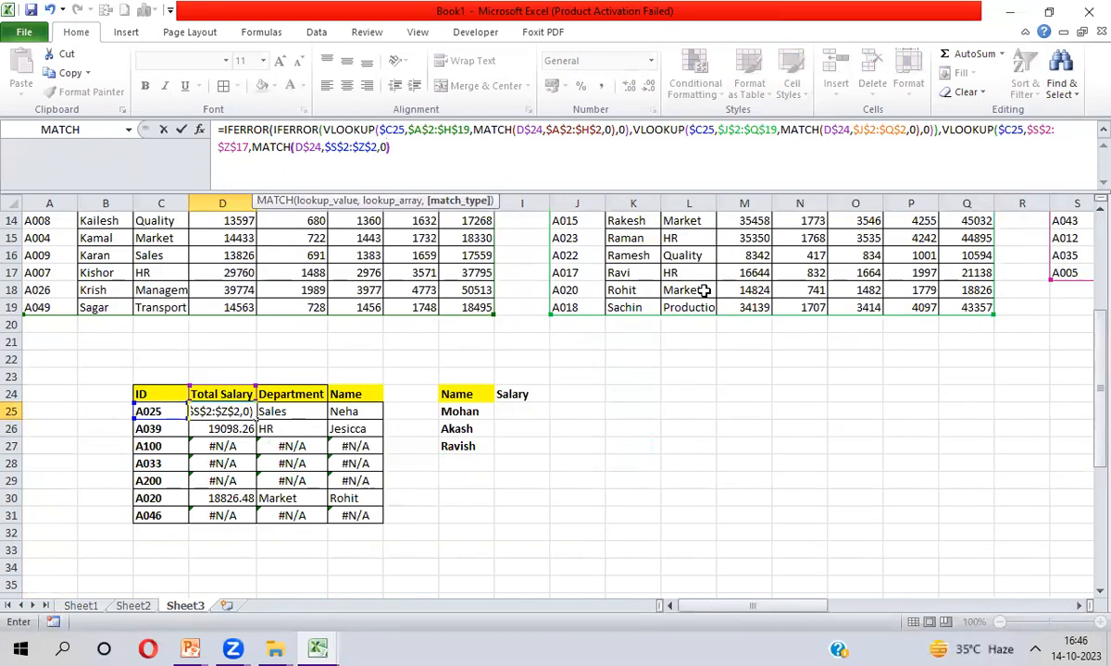
pyautogui.press('Return')
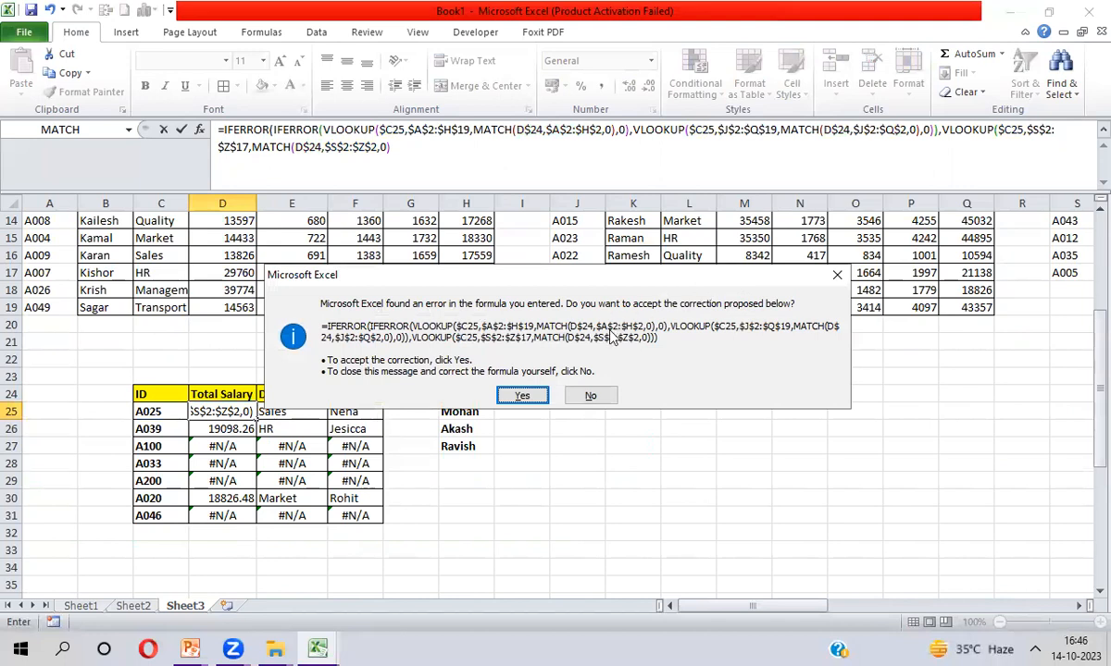
# Decline Excel's correction, append ',0)' to the formula, and accept the corrected formula
pyautogui.click(594, 395)
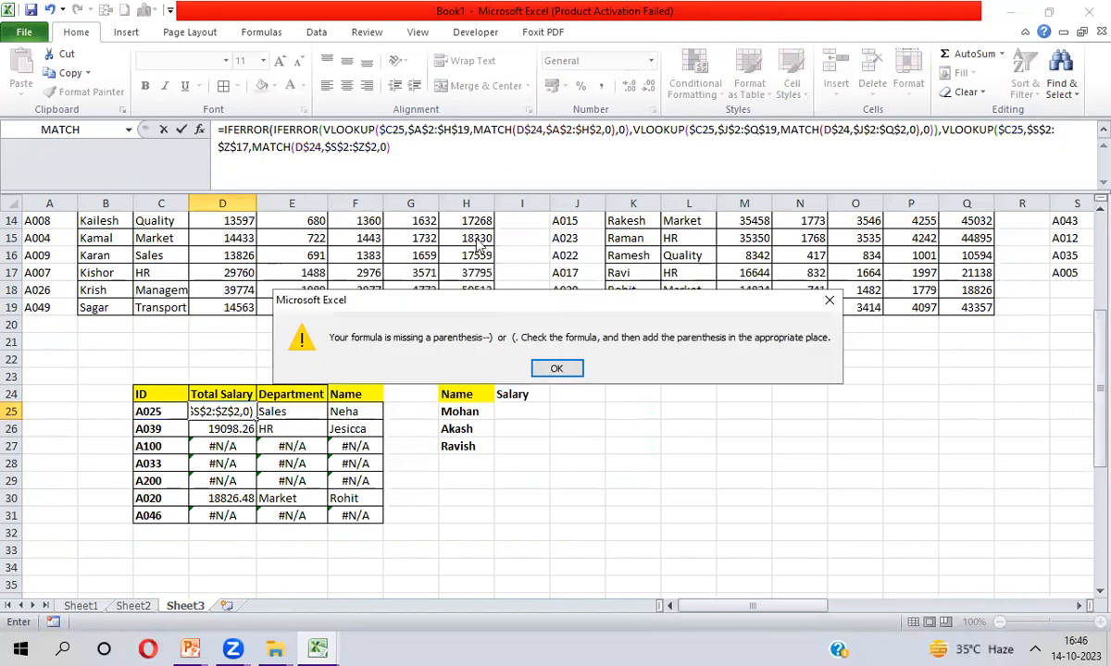
pyautogui.click(556, 369)
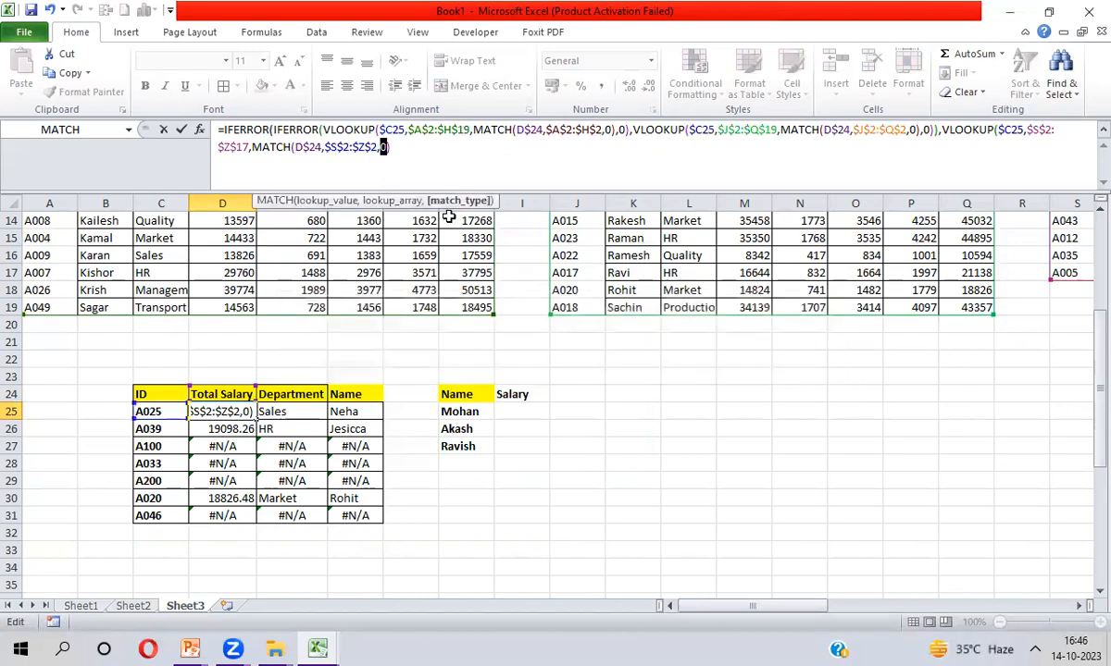
pyautogui.write(',0)')
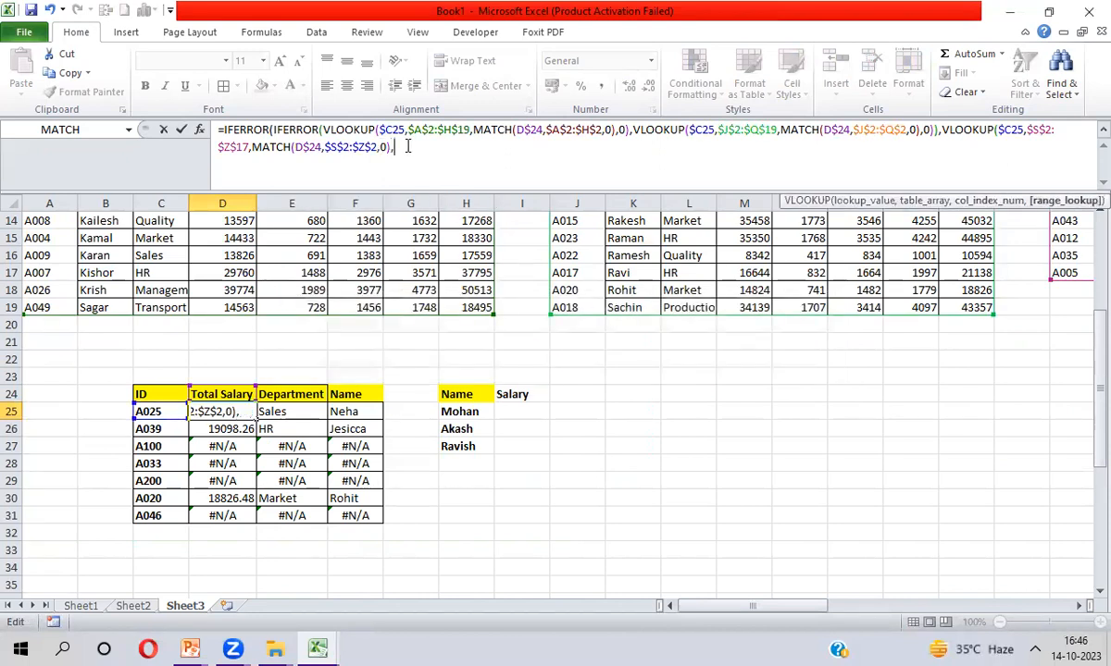
pyautogui.press('Return')
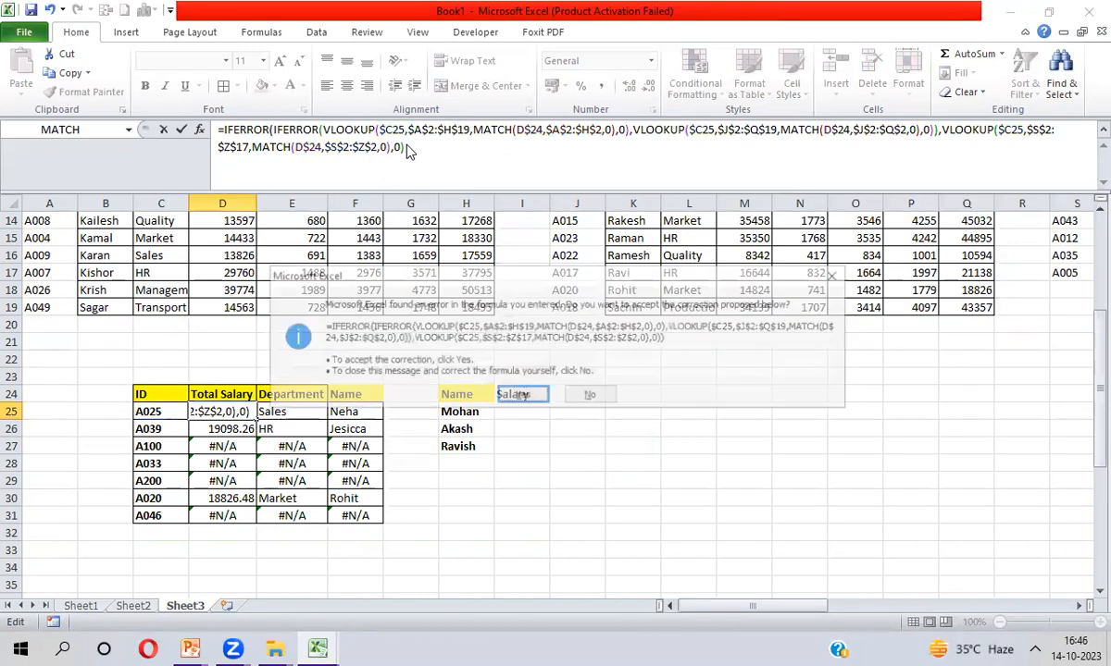
pyautogui.press('Return')
# Fill the three-set lookup formula through D25:F31 with Ctrl+D
pyautogui.press('Up')
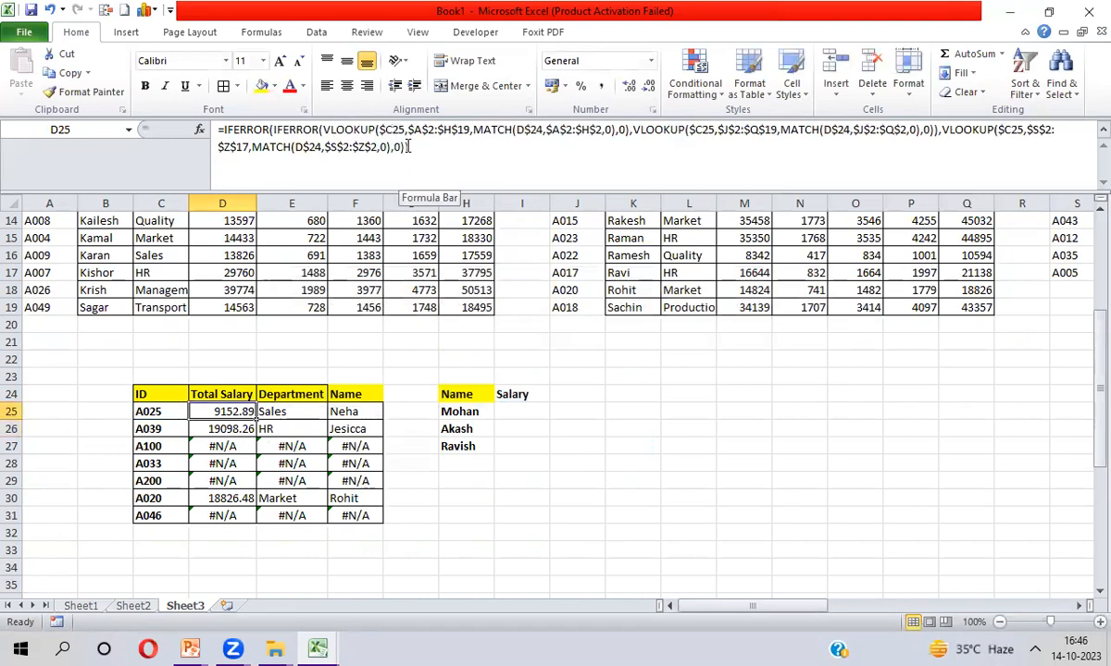
pyautogui.hotkey('shift', 'Right')
pyautogui.hotkey('shift', 'Right')
pyautogui.hotkey('shift', 'Down')
pyautogui.hotkey('shift', 'Down')
pyautogui.hotkey('shift', 'Down')
pyautogui.hotkey('shift', 'Down')
pyautogui.hotkey('shift', 'Down')
pyautogui.hotkey('shift', 'Down')
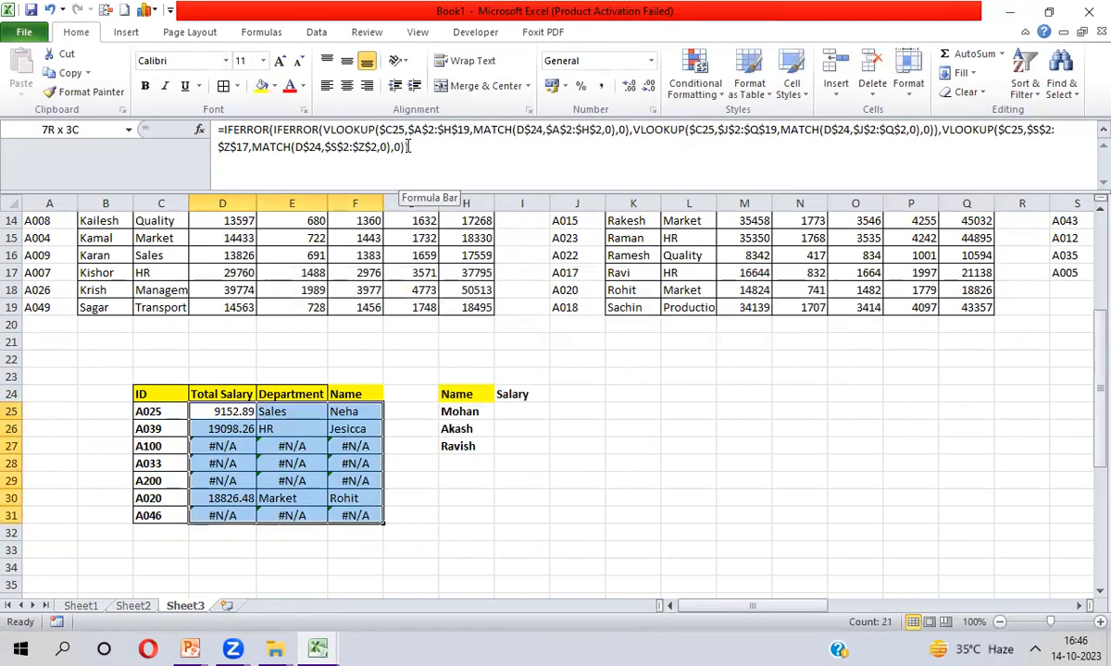
pyautogui.hotkey('ctrl', 'd')
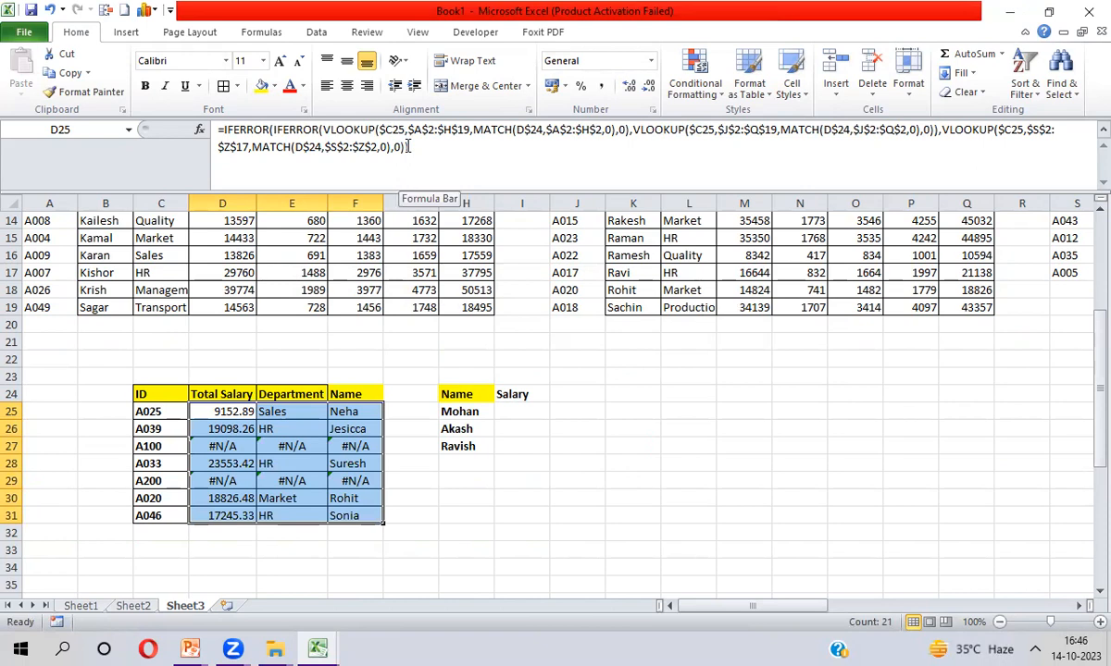
pyautogui.click(171, 447)
pyautogui.hotkey('ctrl', 'shift', 'Right')
pyautogui.press('Down')
pyautogui.press('Down')
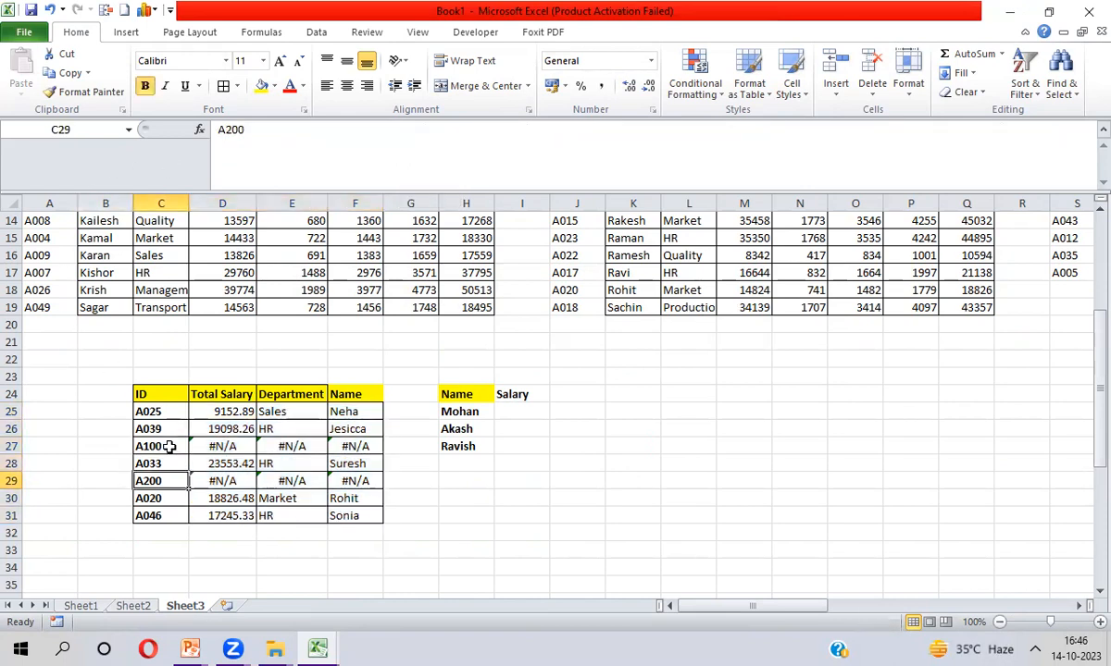
pyautogui.hotkey('ctrl', 'shift', 'Right')
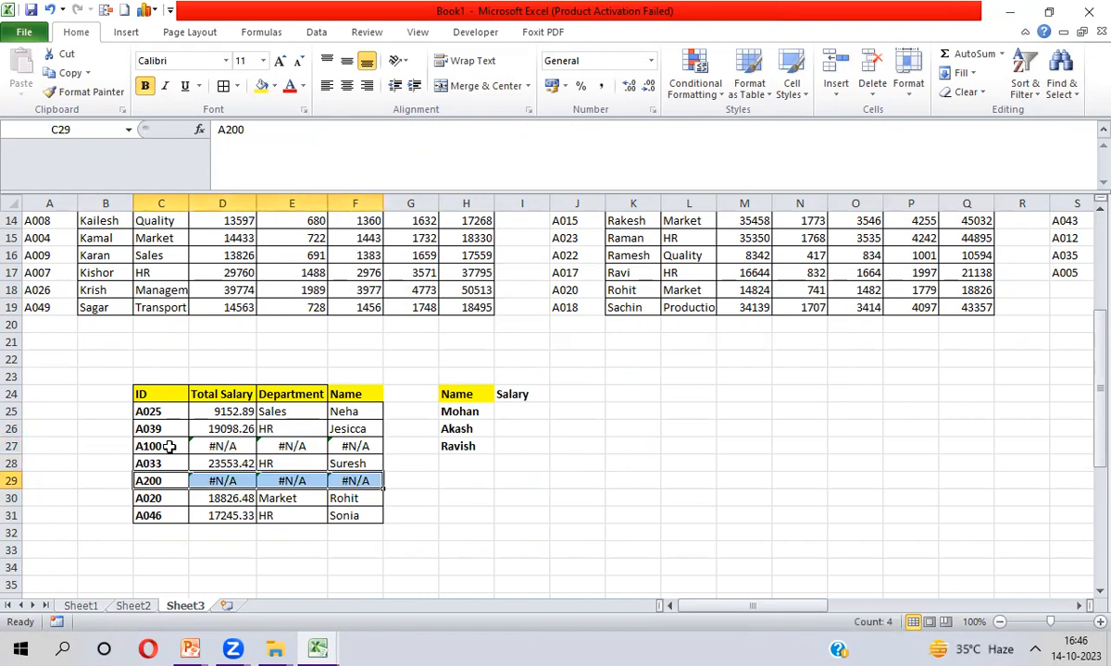
pyautogui.click(171, 447)
pyautogui.press('Down')
pyautogui.press('Down')
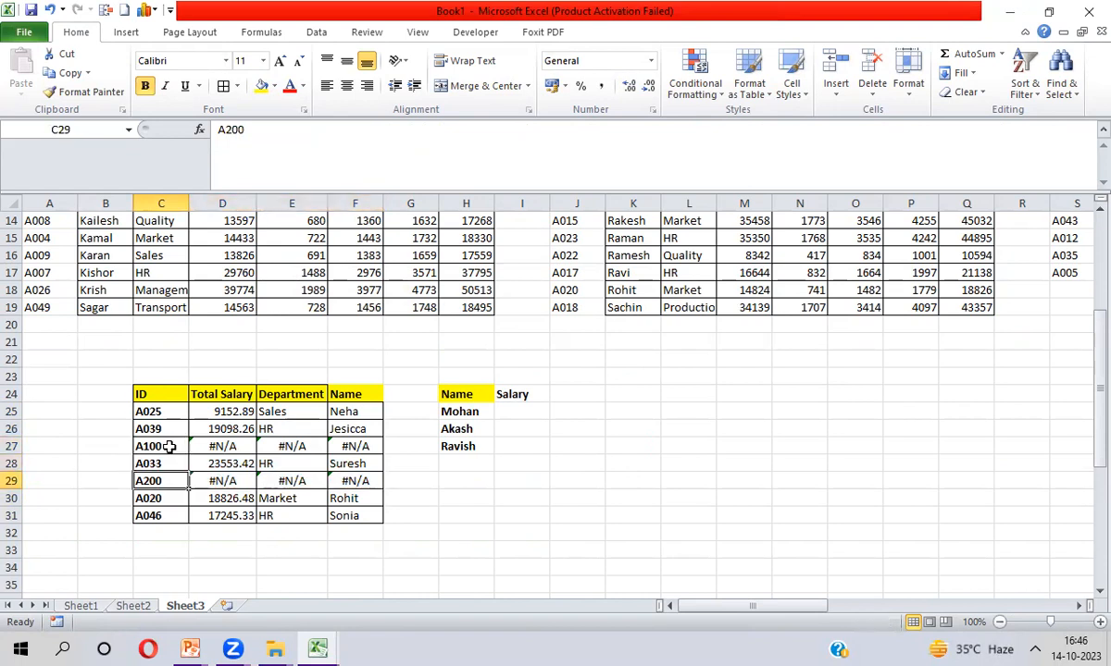
pyautogui.press('Up')
pyautogui.press('Up')
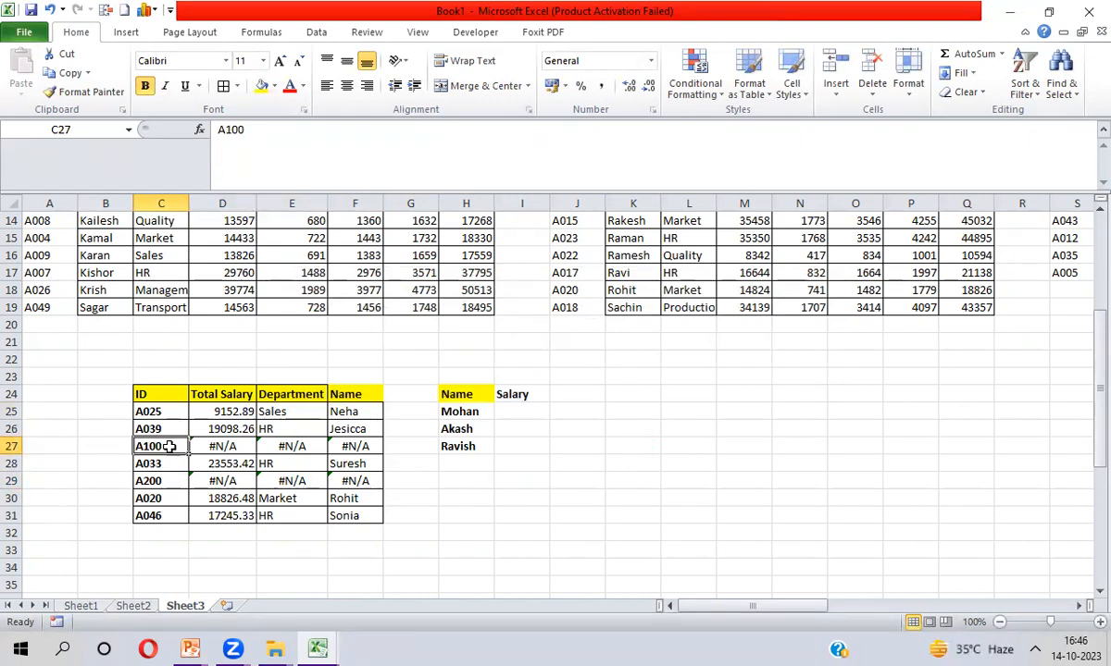
pyautogui.press('Up')
pyautogui.press('Up')
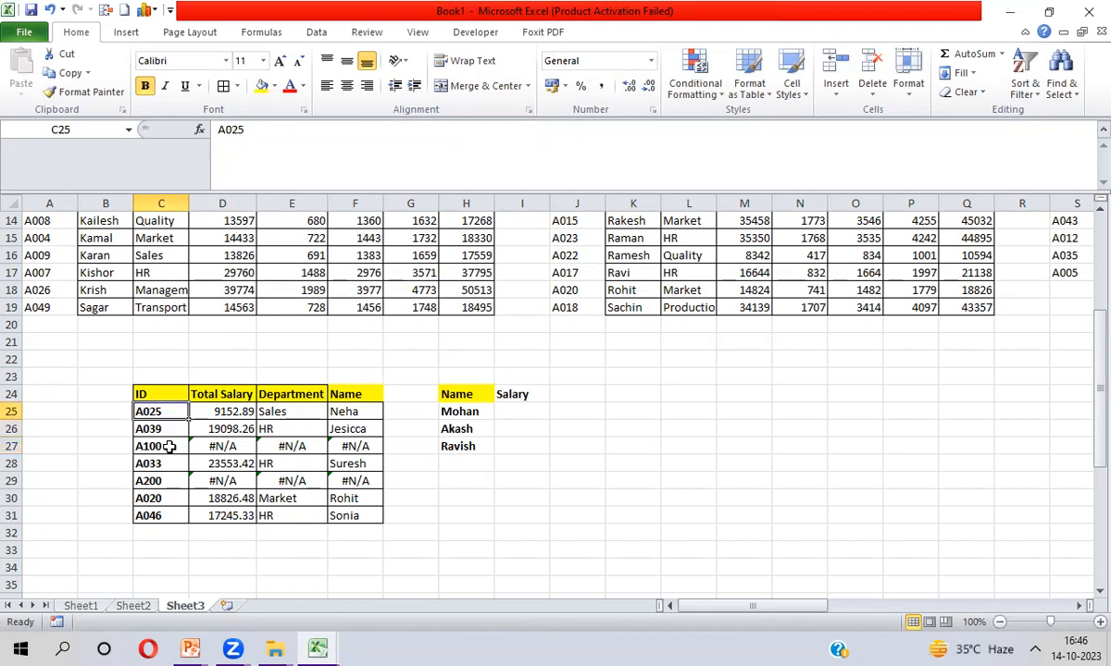
pyautogui.press('Right')
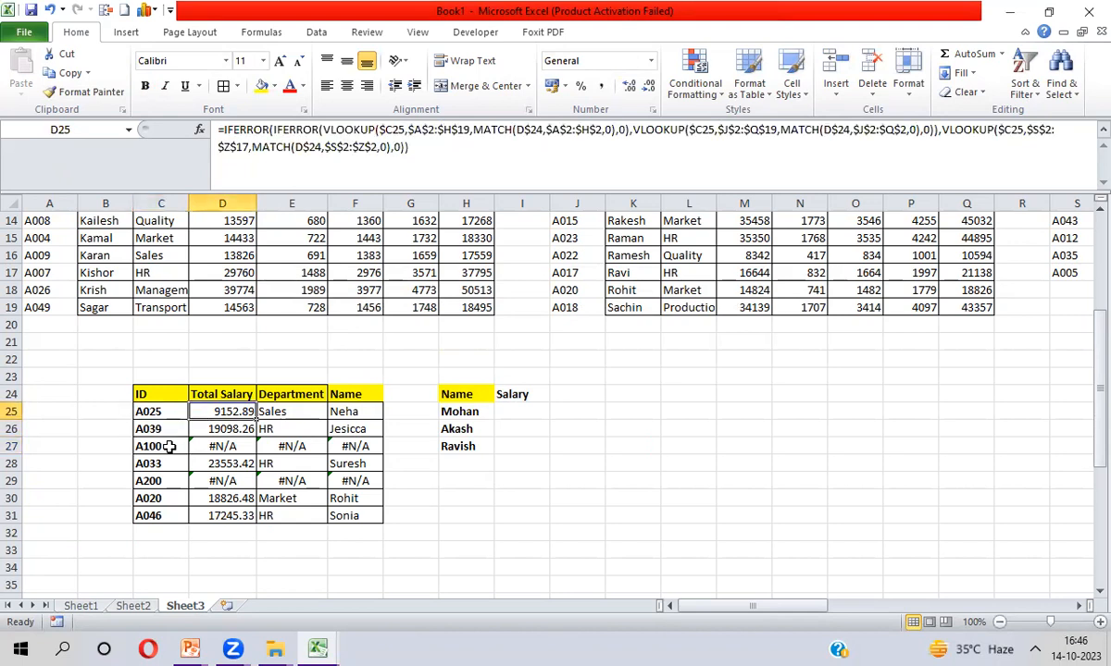
pyautogui.press('Down')
pyautogui.press('Down')
pyautogui.press('Down')
pyautogui.press('Up')
pyautogui.press('Up')
pyautogui.press('Up')
# Wrap the D25 formula in an outer IFERROR with an empty-text "" fallback
pyautogui.click(222, 129)
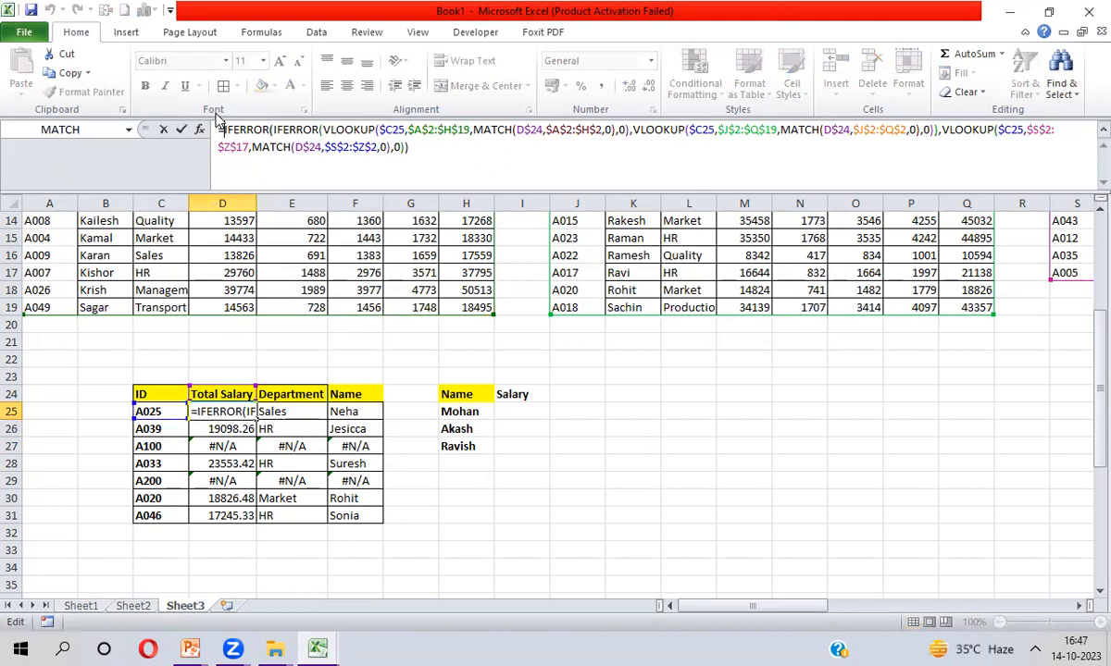
pyautogui.write('if')
pyautogui.press('Down')
pyautogui.press('Tab')
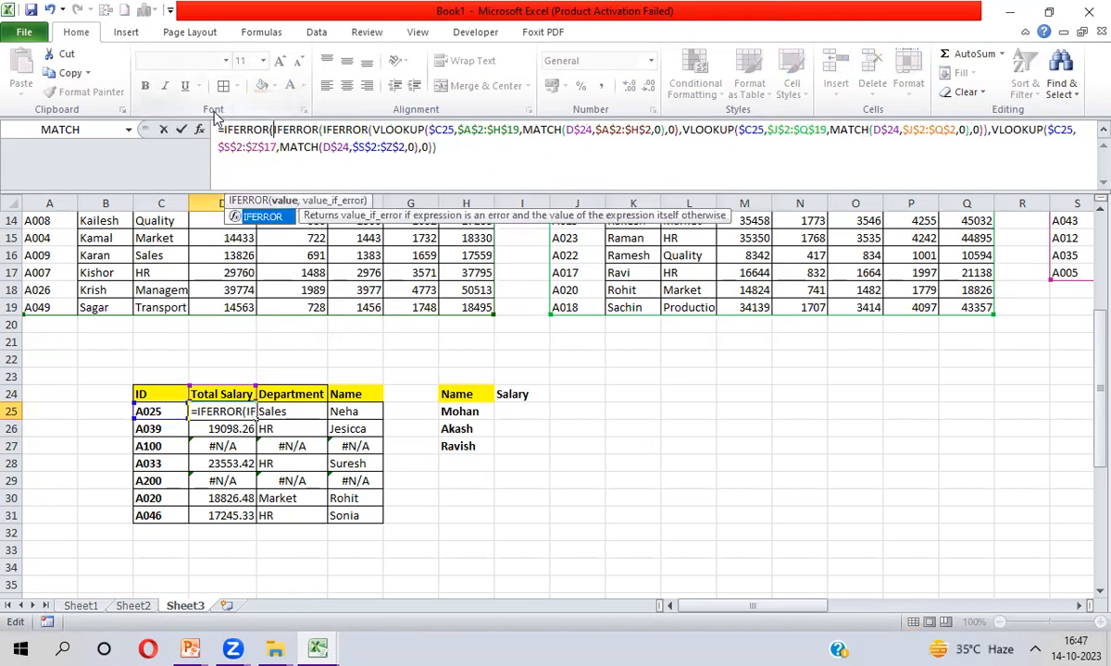
pyautogui.click(454, 149)
pyautogui.write(',')
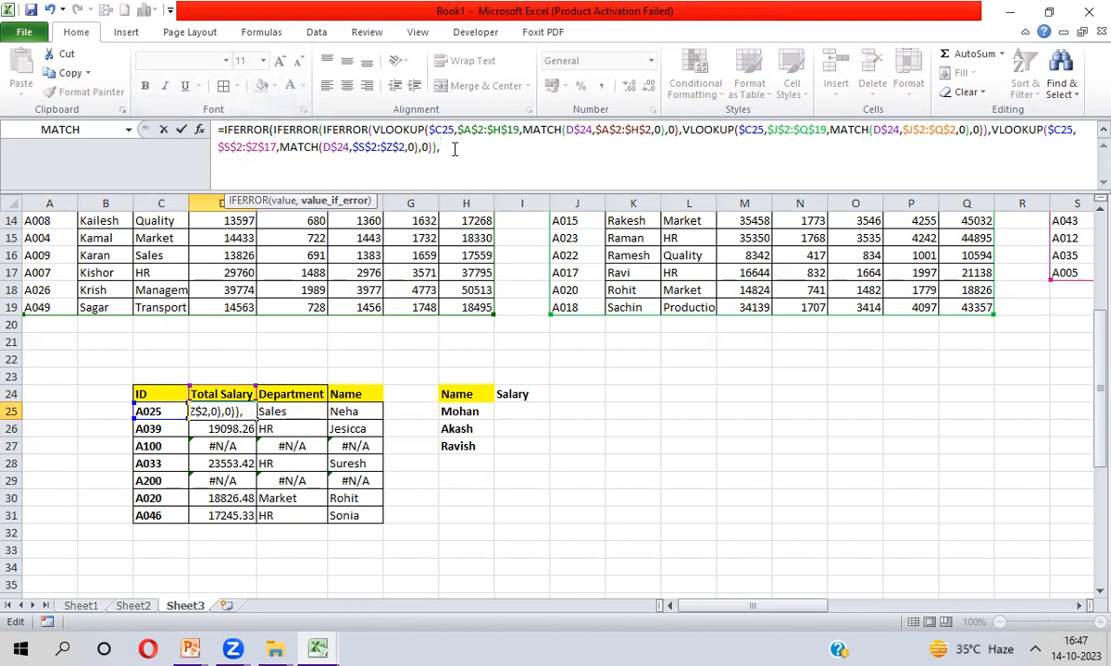
pyautogui.write('""')
pyautogui.press('Return')
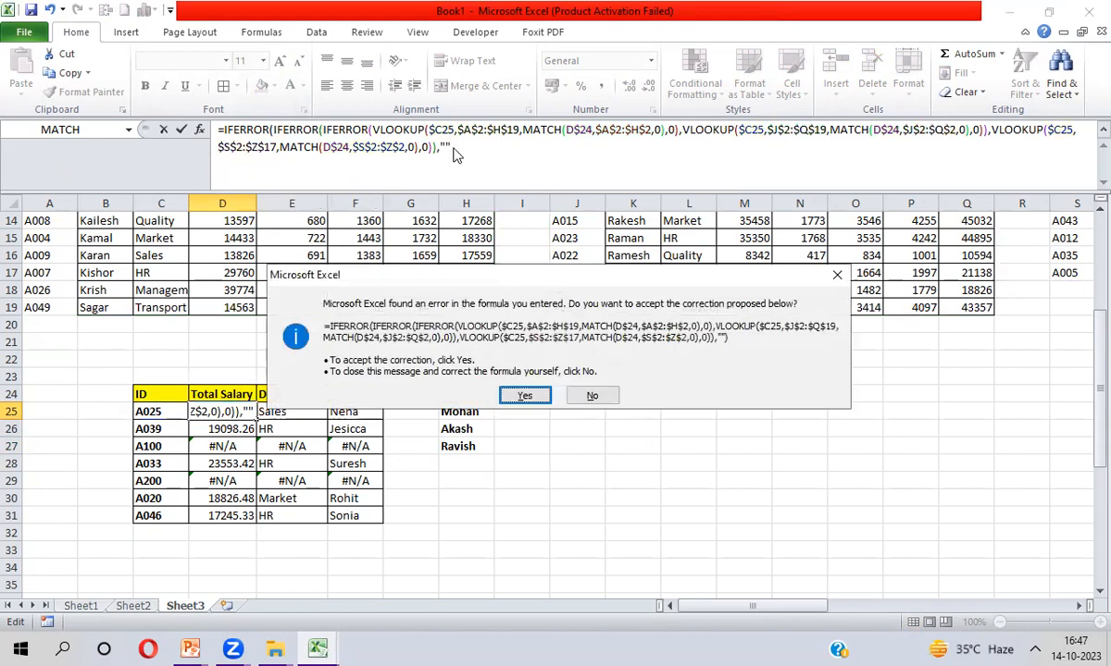
pyautogui.press('Return')
# Fill the IFERROR formula through D25:F31 and check the blank A100 row
pyautogui.press('Up')
pyautogui.hotkey('ctrl', 'shift', 'Right')
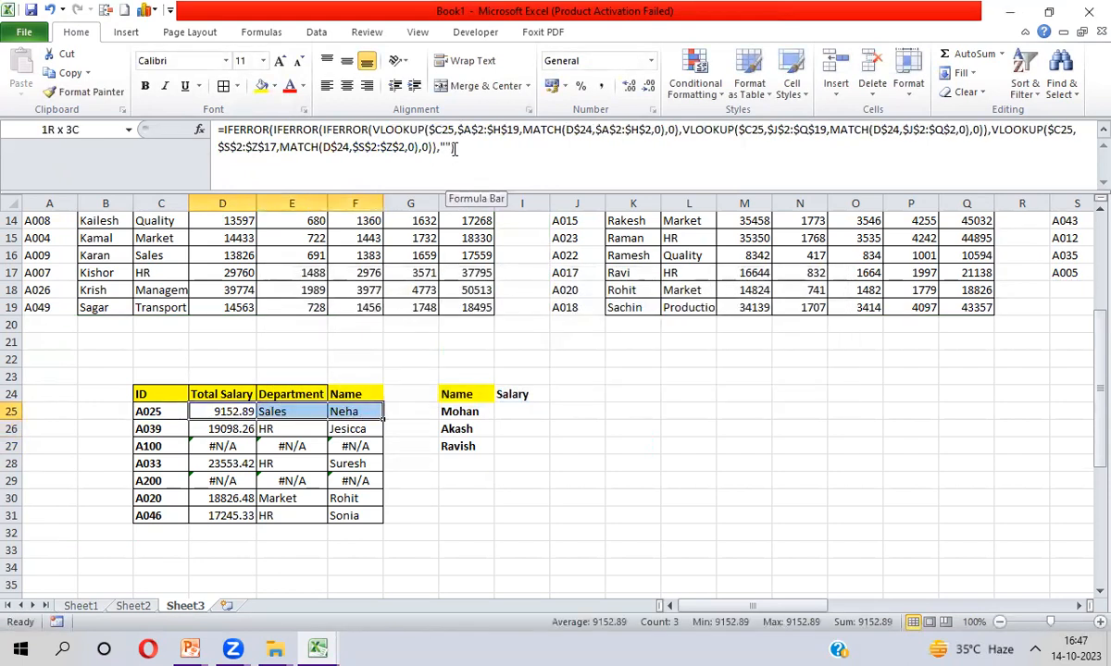
pyautogui.hotkey('ctrl', 'shift', 'Down')
pyautogui.hotkey('ctrl', 'd')
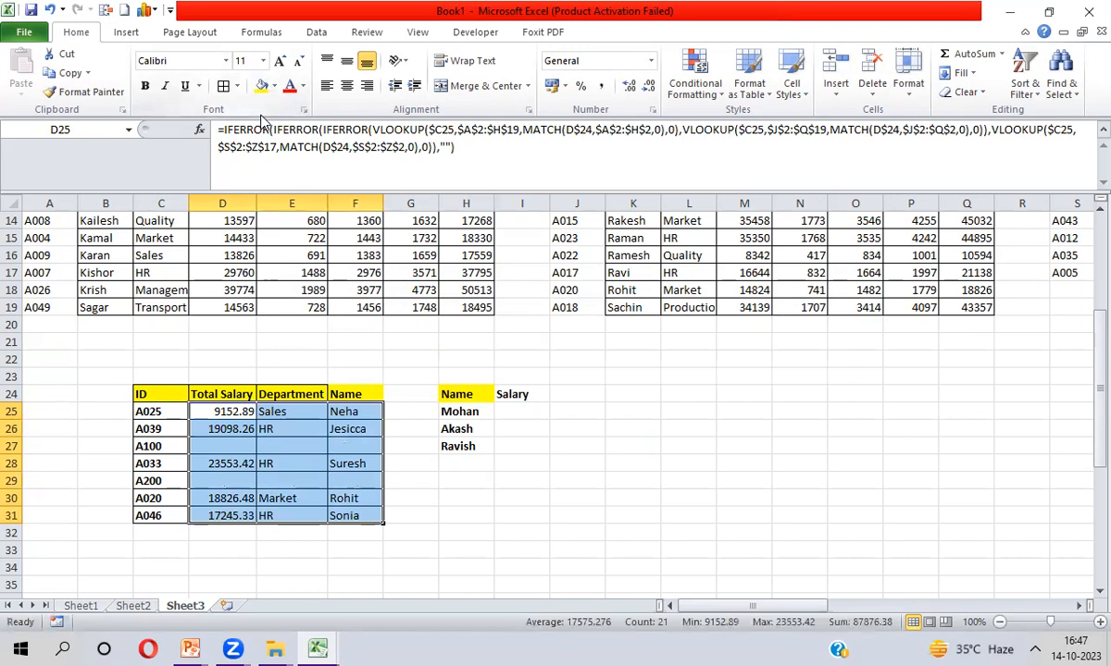
pyautogui.press('Down')
pyautogui.press('Left')
pyautogui.press('Down')
pyautogui.press('Down')
pyautogui.press('Up')
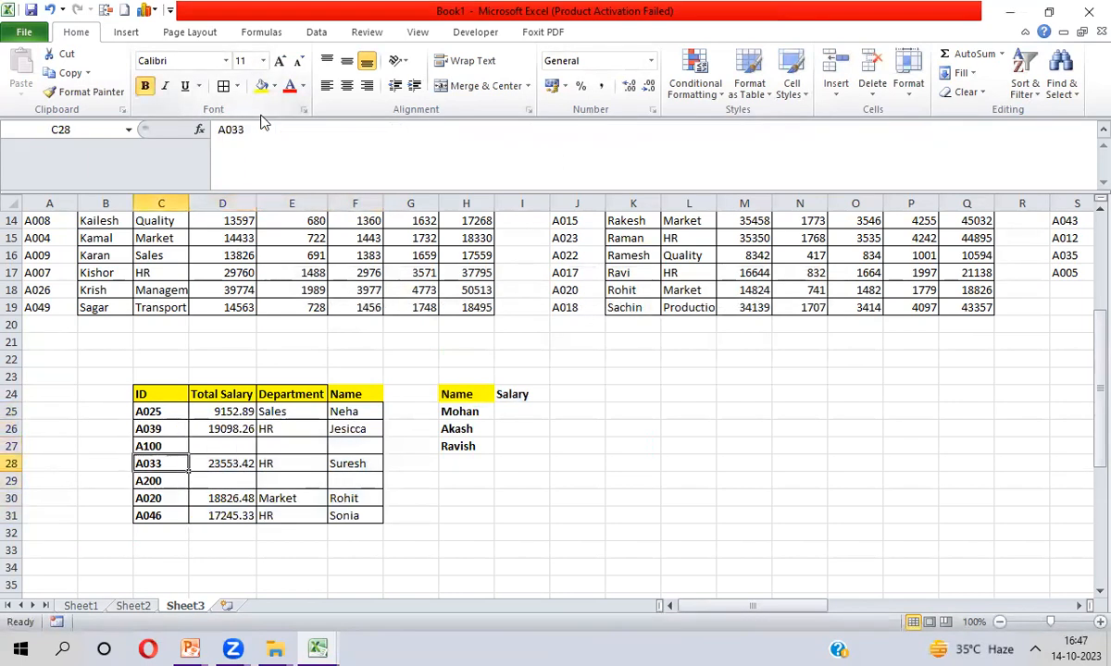
# Change the outer IFERROR fallback in D25 from blank to "No Data"
pyautogui.press('Right')
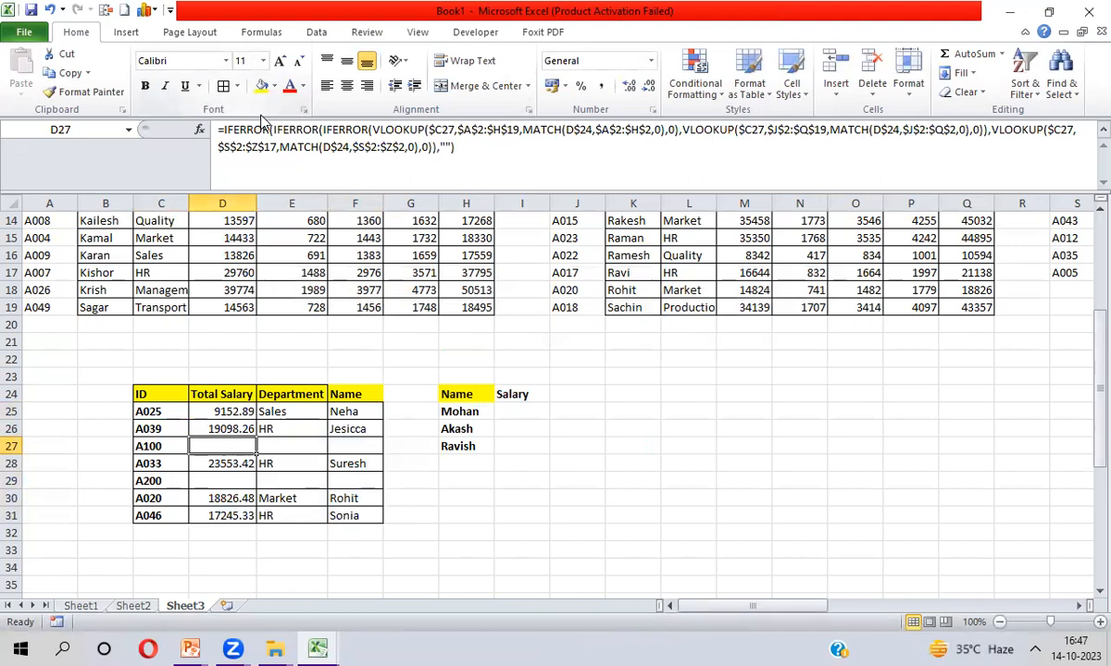
pyautogui.hotkey('shift', 'Right')
pyautogui.hotkey('shift', 'Right')
pyautogui.press('Up')
pyautogui.press('Up')
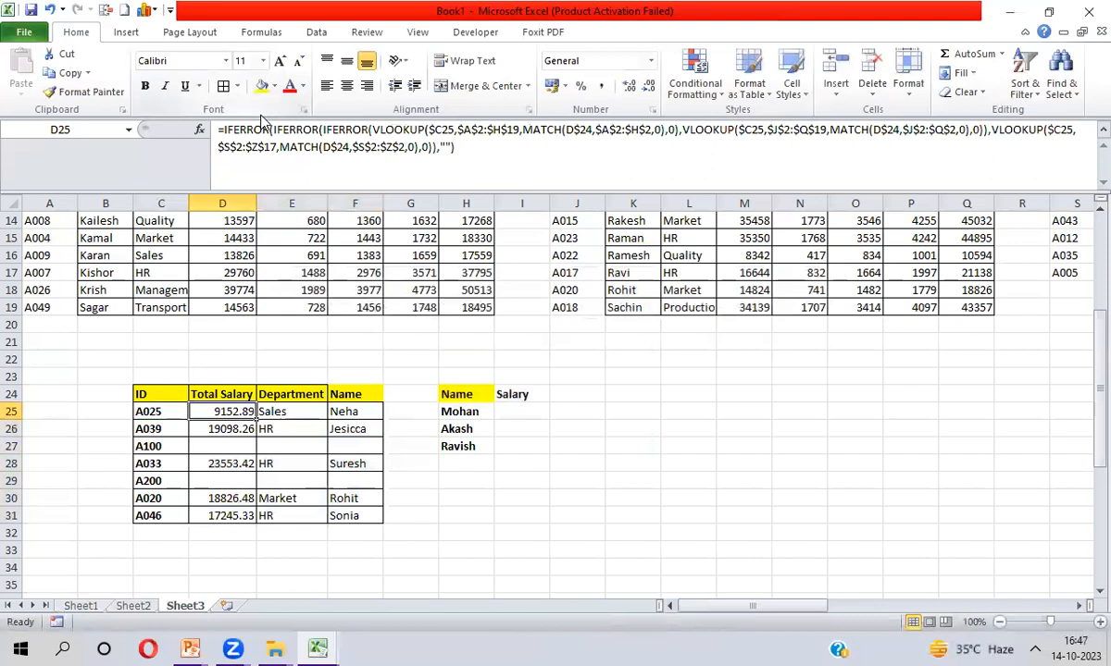
pyautogui.click(445, 145)
pyautogui.press('Right')
pyautogui.write('No Data')
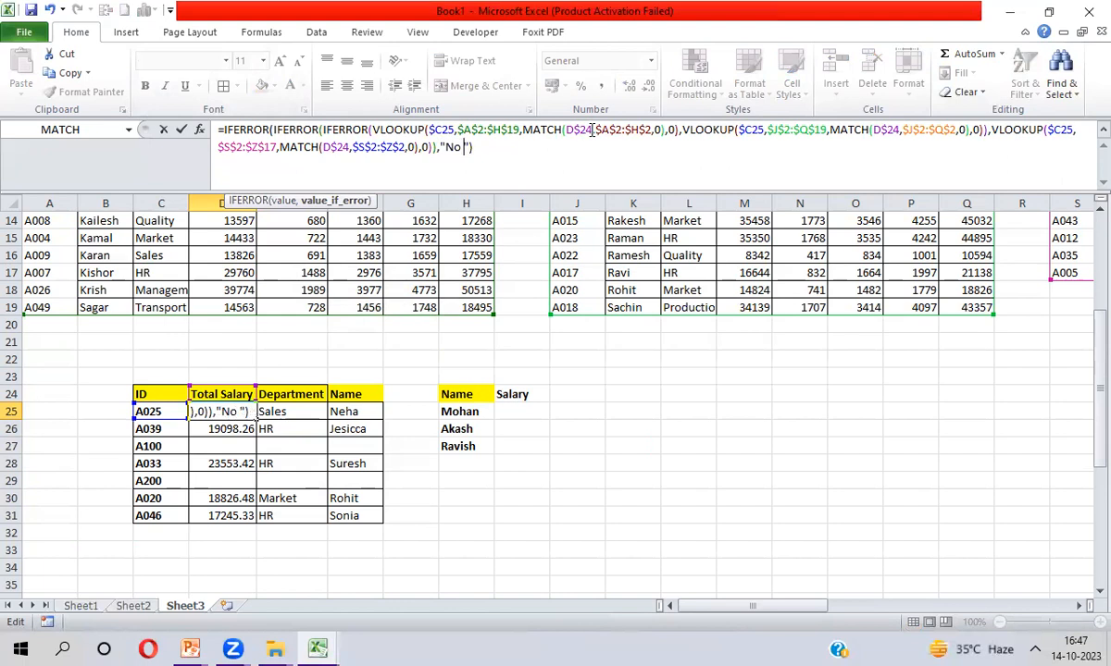
pyautogui.press('Return')
# Fill the No Data formula through D25:F31 with Ctrl+D
pyautogui.press('Up')
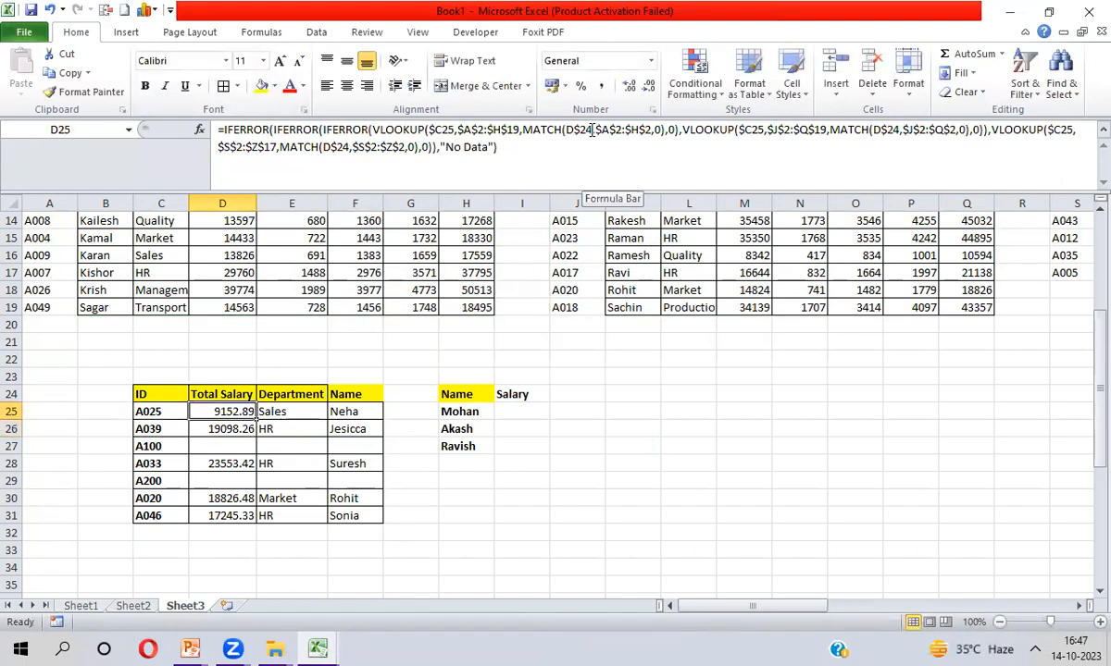
pyautogui.hotkey('shift', 'Right')
pyautogui.hotkey('shift', 'Right')
pyautogui.hotkey('shift', 'Down')
pyautogui.hotkey('shift', 'Down')
pyautogui.hotkey('shift', 'Down')
pyautogui.hotkey('shift', 'Down')
pyautogui.hotkey('shift', 'Down')
pyautogui.hotkey('shift', 'Down')
pyautogui.hotkey('ctrl', 'd')
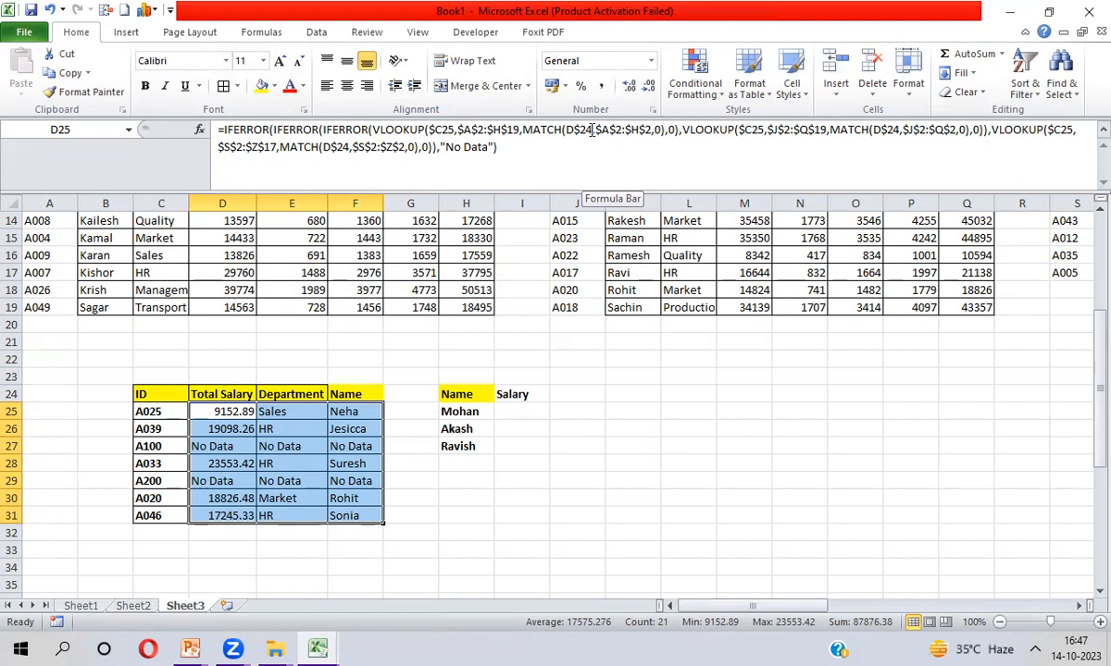
pyautogui.click(473, 411)
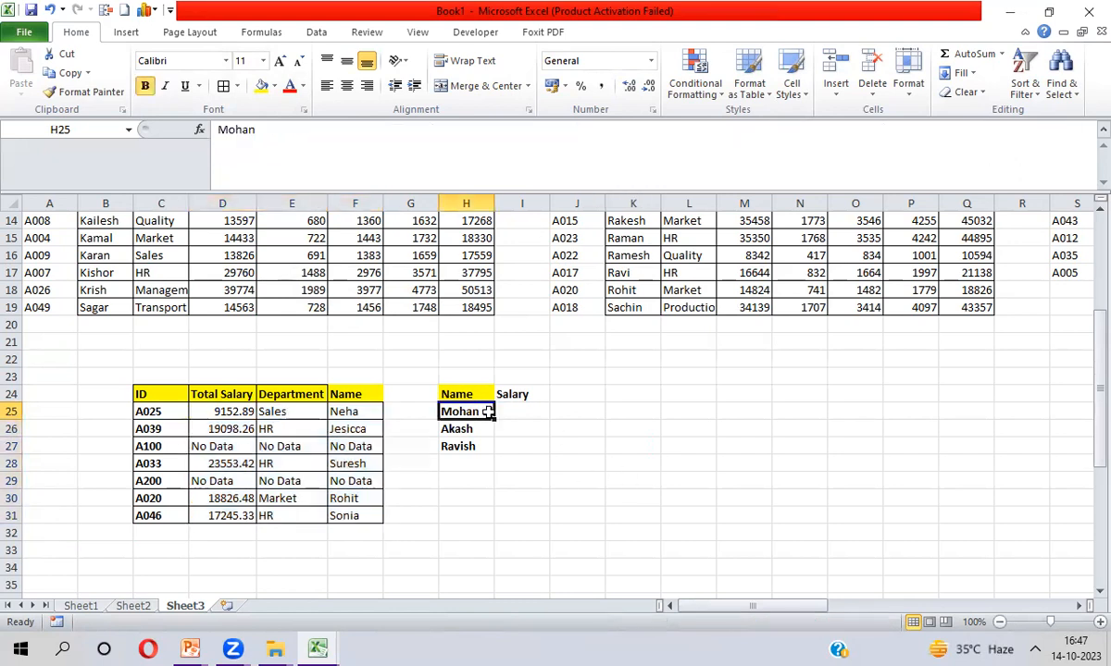
pyautogui.click(505, 412)
pyautogui.click(465, 413)
pyautogui.hotkey('ctrl', 'shift', 'Down')
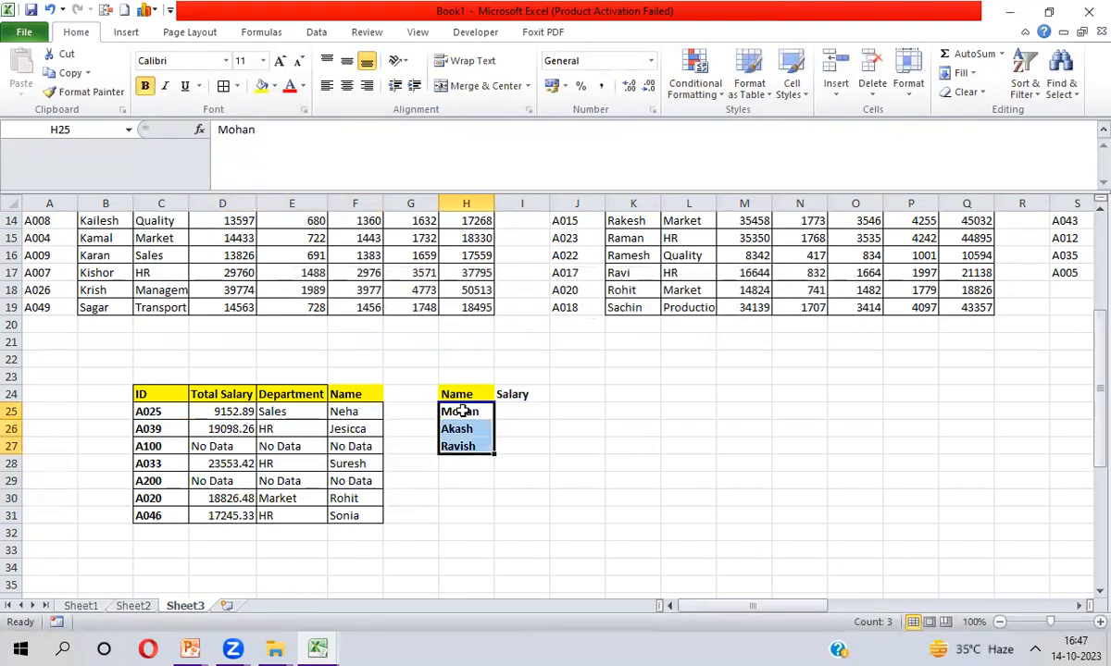
pyautogui.press('Up')
pyautogui.hotkey('ctrl', 'shift', 'Down')
pyautogui.hotkey('ctrl', 'Up')
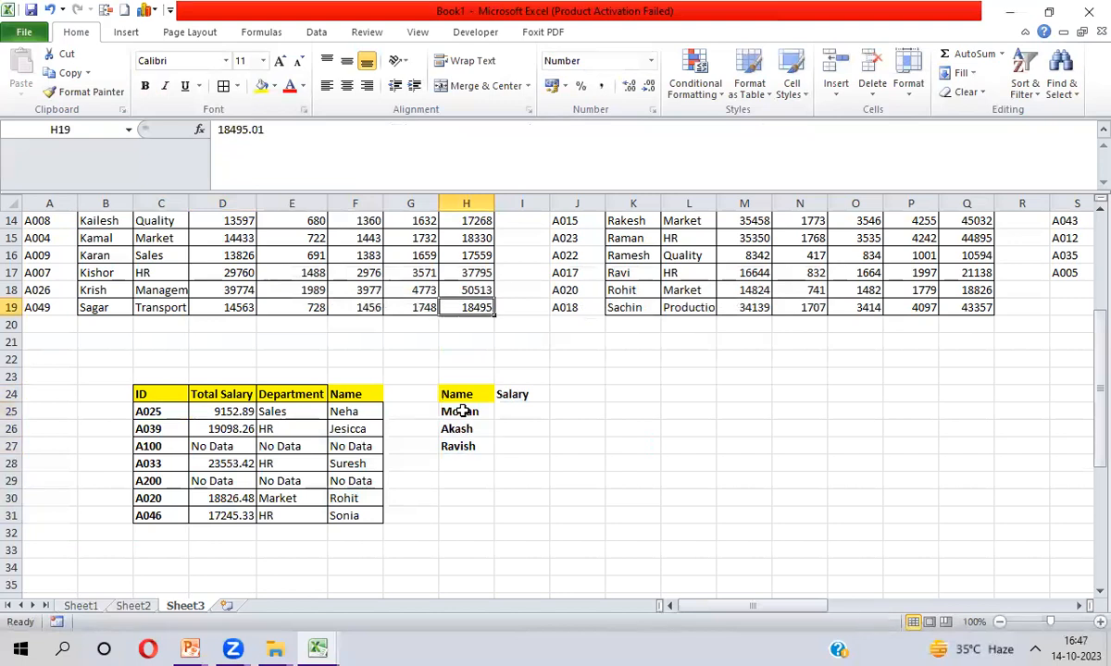
pyautogui.hotkey('ctrl', 'Up')
pyautogui.hotkey('ctrl', 'Up')
pyautogui.press('Right')
pyautogui.press('Right')
pyautogui.press('Right')
pyautogui.press('Right')
pyautogui.press('Right')
pyautogui.press('Right')
pyautogui.press('Right')
pyautogui.press('Right')
pyautogui.press('Right')
pyautogui.press('Right')
pyautogui.press('Right')
pyautogui.press('Right')
pyautogui.press('Right')
pyautogui.press('Right')
pyautogui.press('Right')
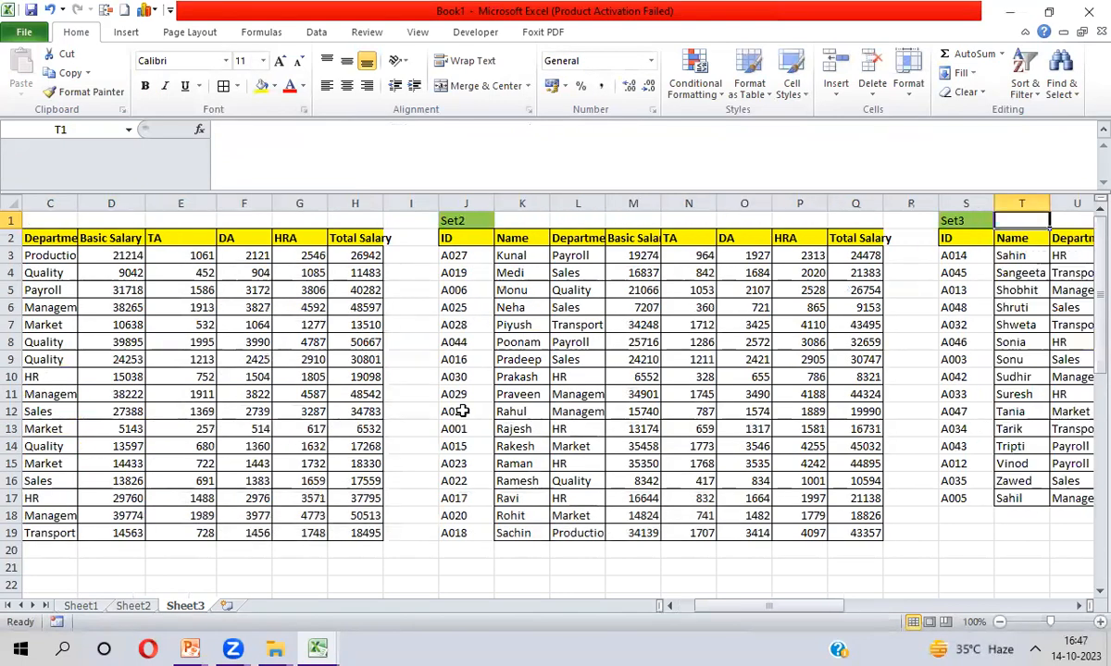
pyautogui.press('Right')
pyautogui.press('Right')
pyautogui.press('Right')
pyautogui.press('Right')
pyautogui.press('Right')
pyautogui.press('Right')
pyautogui.press('Right')
pyautogui.press('Right')
pyautogui.press('Right')
pyautogui.press('Right')
pyautogui.press('Right')
pyautogui.press('Right')
pyautogui.press('Right')
pyautogui.press('Right')
pyautogui.press('Right')
pyautogui.press('Right')
pyautogui.press('Right')
pyautogui.press('Right')
pyautogui.press('Right')
pyautogui.press('Right')
pyautogui.press('Right')
pyautogui.press('Right')
pyautogui.press('Right')
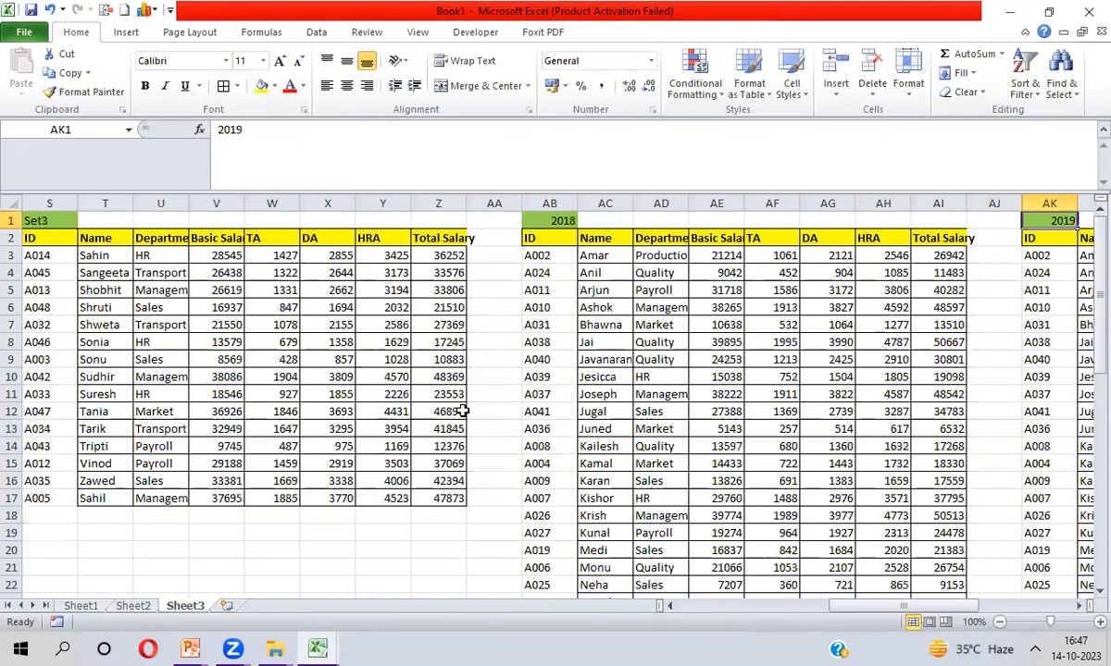
pyautogui.press('Down')
pyautogui.hotkey('ctrl', 'shift', 'Right')
pyautogui.hotkey('ctrl', 'shift', 'Down')
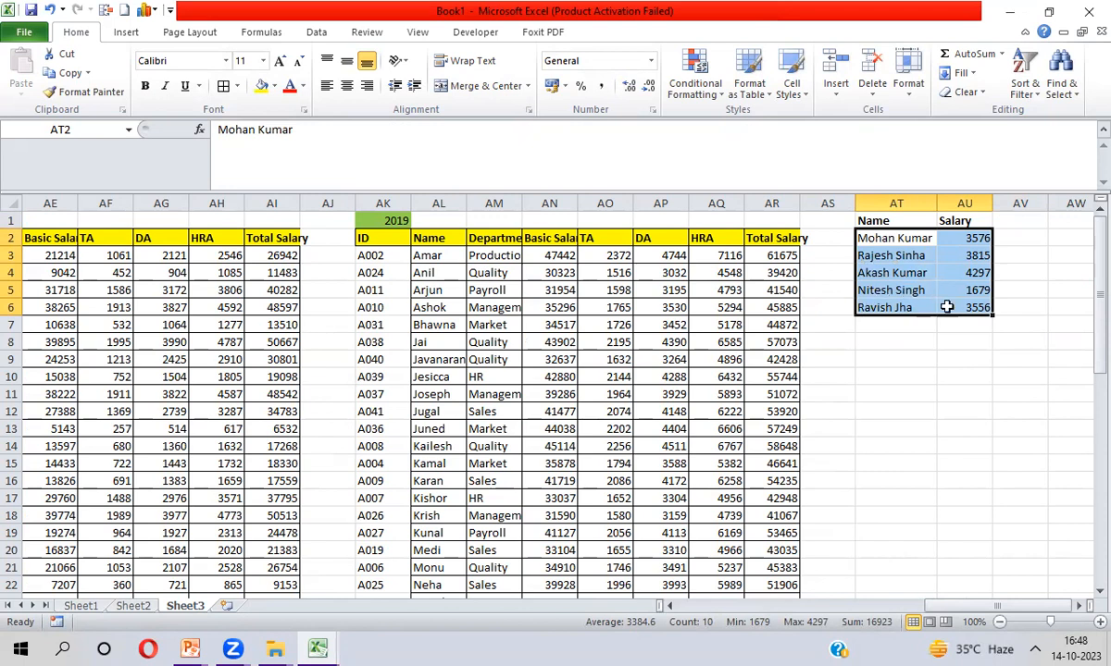
pyautogui.click(205, 583)
pyautogui.hotkey('ctrl', 'Left')
pyautogui.press('Down')
pyautogui.press('Down')
pyautogui.press('Down')
pyautogui.press('Down')
pyautogui.press('Down')
pyautogui.press('Down')
pyautogui.press('Down')
pyautogui.press('Down')
pyautogui.press('Down')
pyautogui.press('Down')
pyautogui.press('Down')
pyautogui.press('Down')
pyautogui.press('Down')
pyautogui.press('Down')
pyautogui.press('Down')
pyautogui.press('Down')
pyautogui.press('Down')
pyautogui.press('Down')
pyautogui.press('Down')
pyautogui.press('Down')
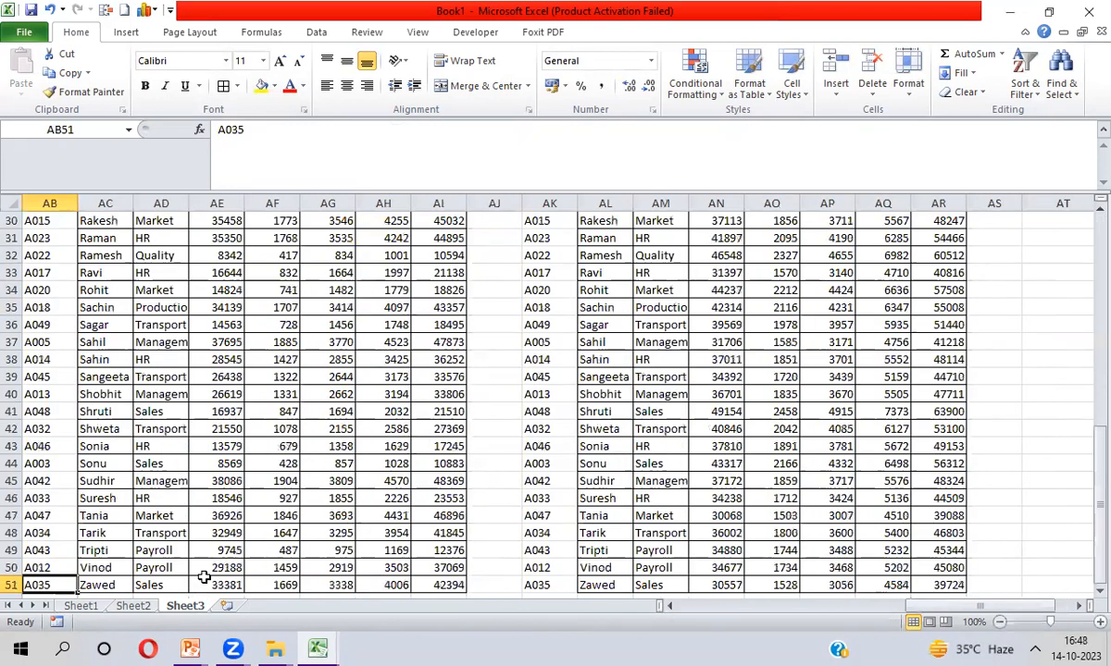
pyautogui.press('Down')
pyautogui.press('Down')
pyautogui.press('Down')
pyautogui.press('Down')
pyautogui.press('Down')
pyautogui.press('Down')
pyautogui.press('Down')
pyautogui.press('Down')
pyautogui.press('Down')
pyautogui.press('Down')
pyautogui.press('Down')
pyautogui.press('Down')
pyautogui.press('Down')
pyautogui.press('Down')
pyautogui.press('Down')
pyautogui.press('Down')
pyautogui.press('Down')
pyautogui.press('Down')
pyautogui.press('Down')
pyautogui.press('Down')
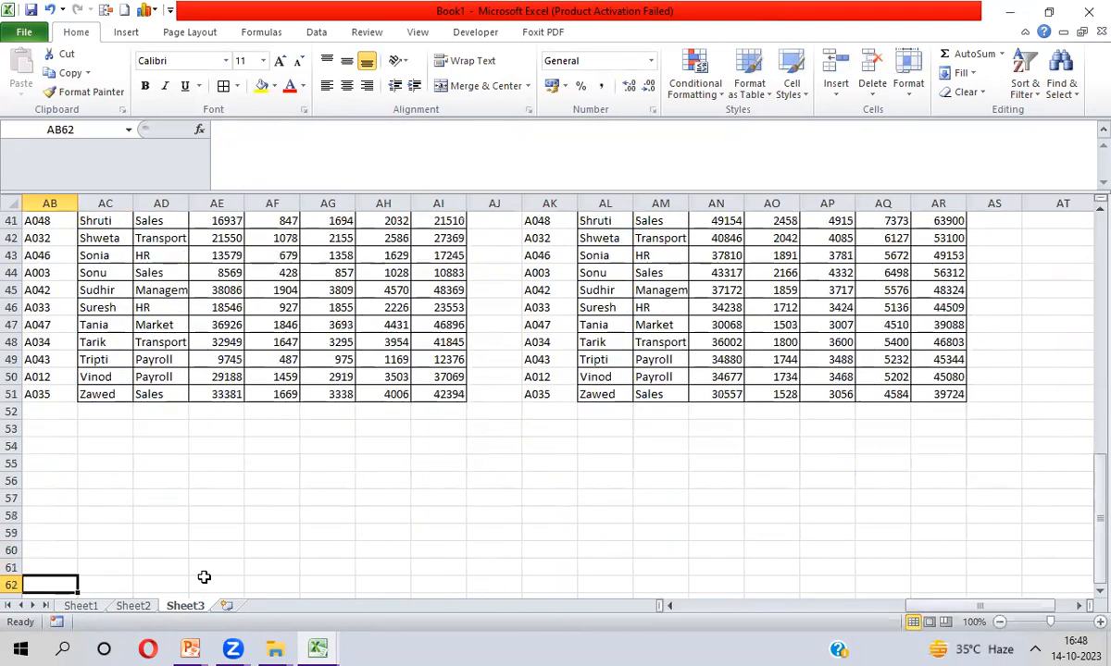
pyautogui.hotkey('ctrl', 'Up')
pyautogui.hotkey('ctrl', 'Up')
pyautogui.hotkey('ctrl', 'Left')
pyautogui.hotkey('ctrl', 'Left')
pyautogui.hotkey('ctrl', 'Left')
pyautogui.hotkey('ctrl', 'Down')
pyautogui.hotkey('ctrl', 'Down')
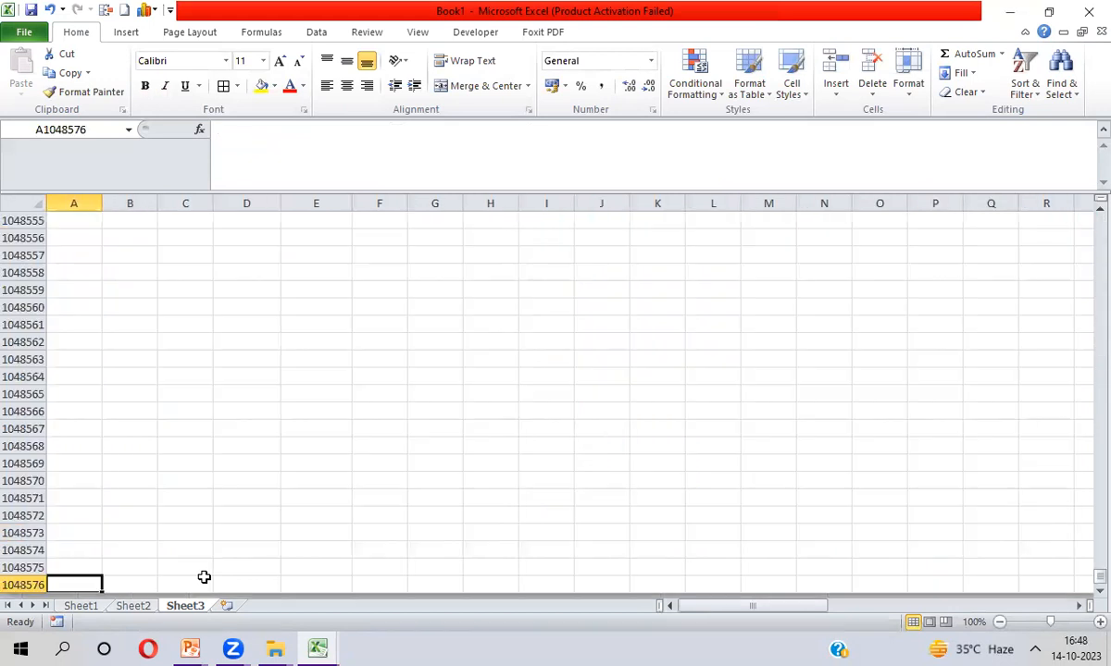
pyautogui.hotkey('ctrl', 'Up')
pyautogui.press('Right')
pyautogui.press('Right')
pyautogui.press('Right')
pyautogui.press('Right')
pyautogui.press('Right')
pyautogui.press('Right')
pyautogui.press('Right')
pyautogui.press('Down')
pyautogui.press('Down')
pyautogui.press('Down')
pyautogui.press('Down')
pyautogui.press('Down')
pyautogui.press('Down')
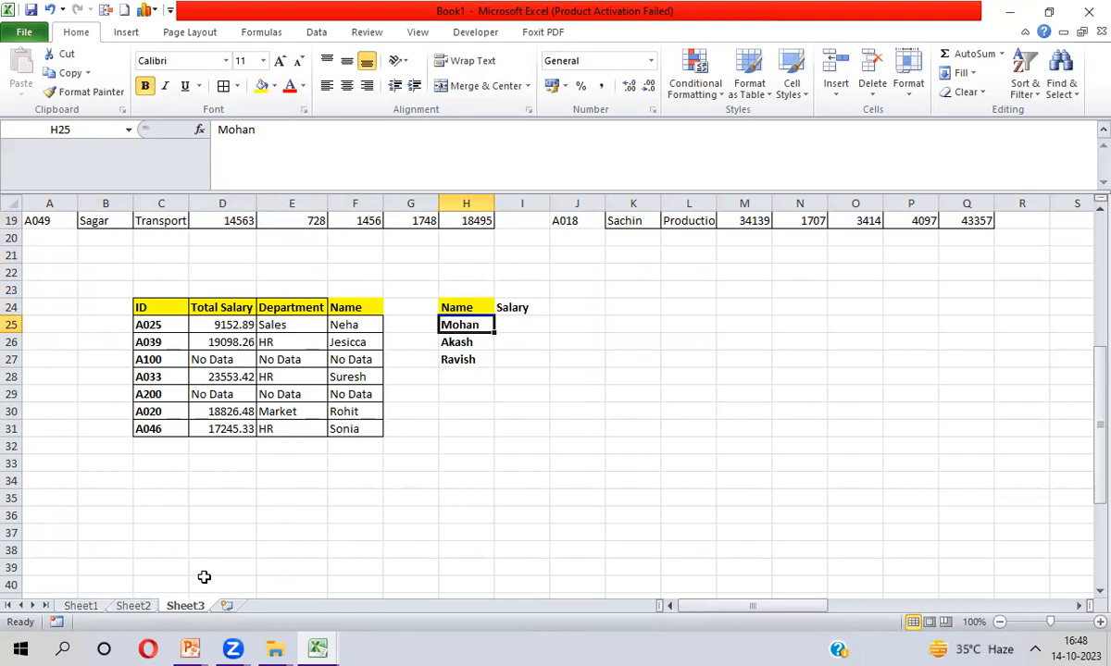
# In I25 start a VLOOKUP of $H25 over the absolute Name/Salary range $AT$1:$AU$6
pyautogui.press('Right')
pyautogui.write('=vl')
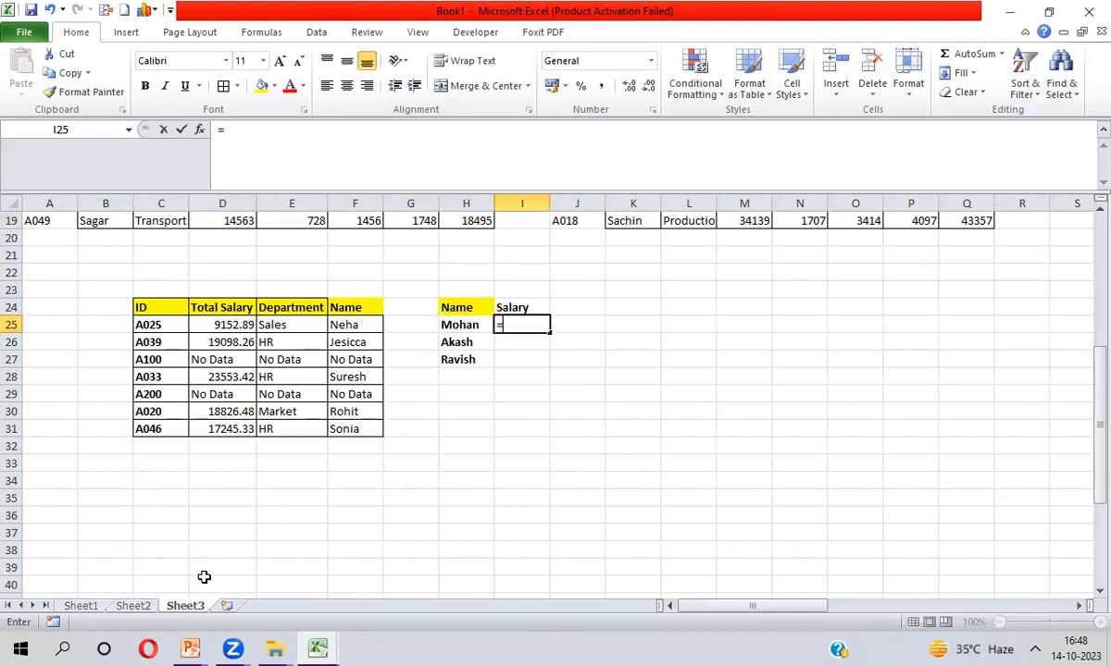
pyautogui.press('Tab')
pyautogui.press('Left')
pyautogui.press('F4')
pyautogui.press('F4')
pyautogui.press('F4')
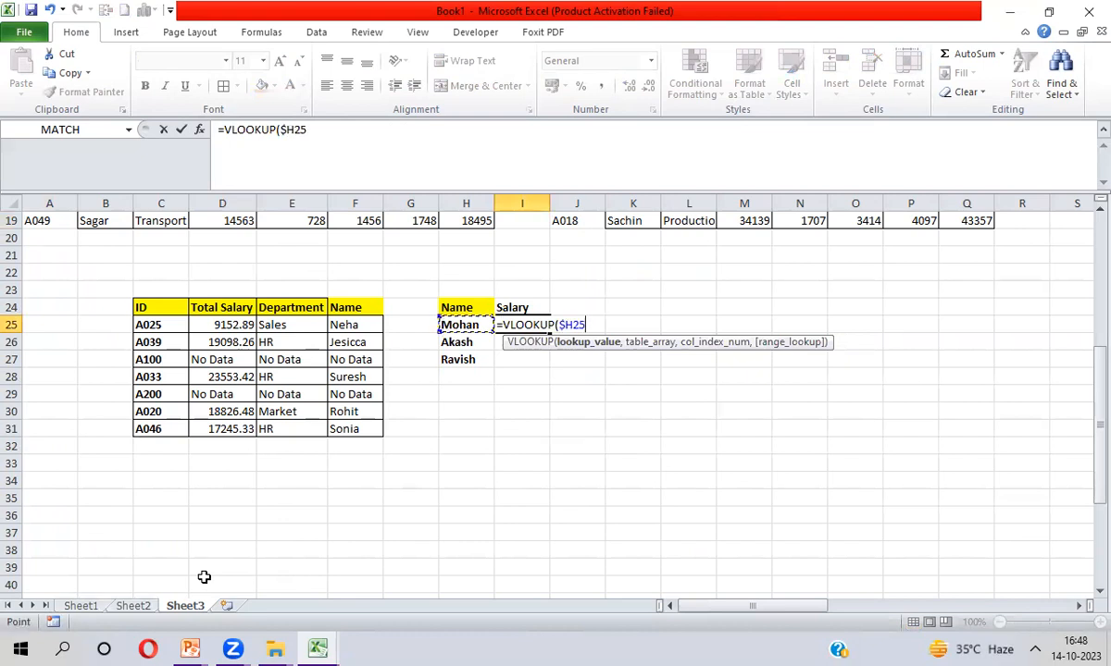
pyautogui.write(',')
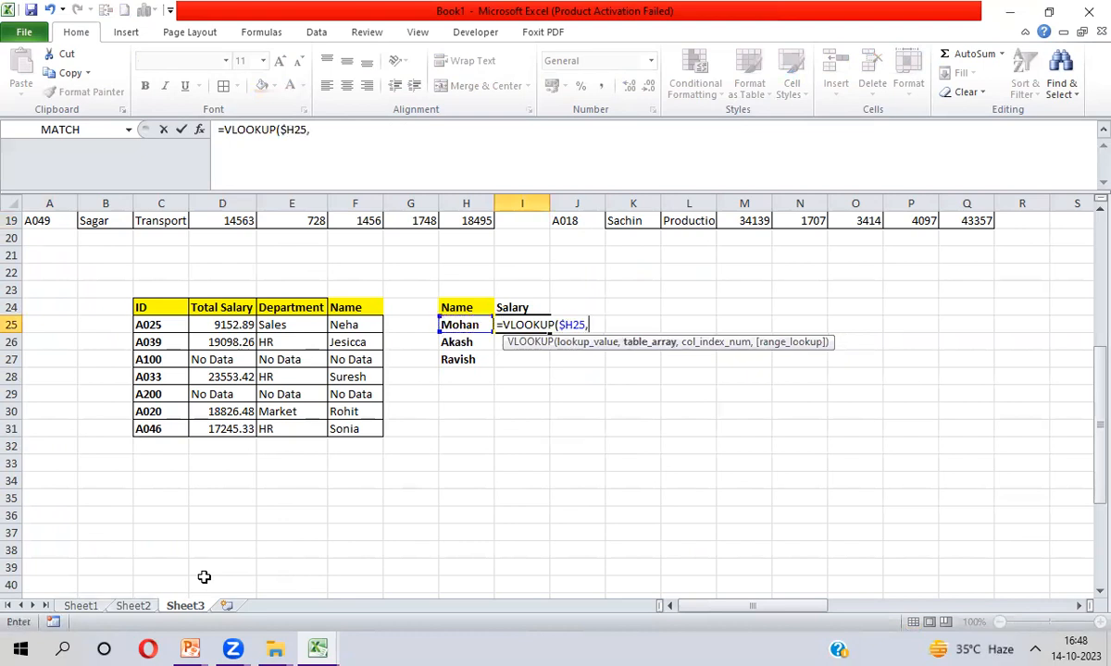
pyautogui.press('Up')
pyautogui.press('Up')
pyautogui.hotkey('ctrl', 'Up')
pyautogui.press('Right')
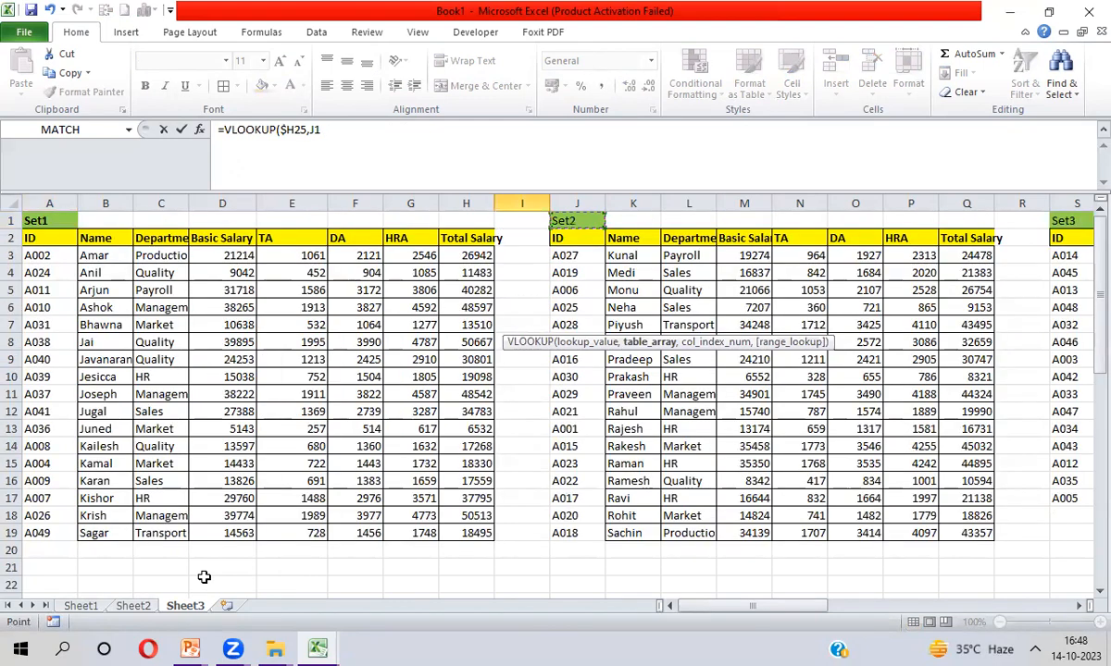
pyautogui.hotkey('ctrl', 'Right')
pyautogui.hotkey('ctrl', 'Right')
pyautogui.hotkey('ctrl', 'Right')
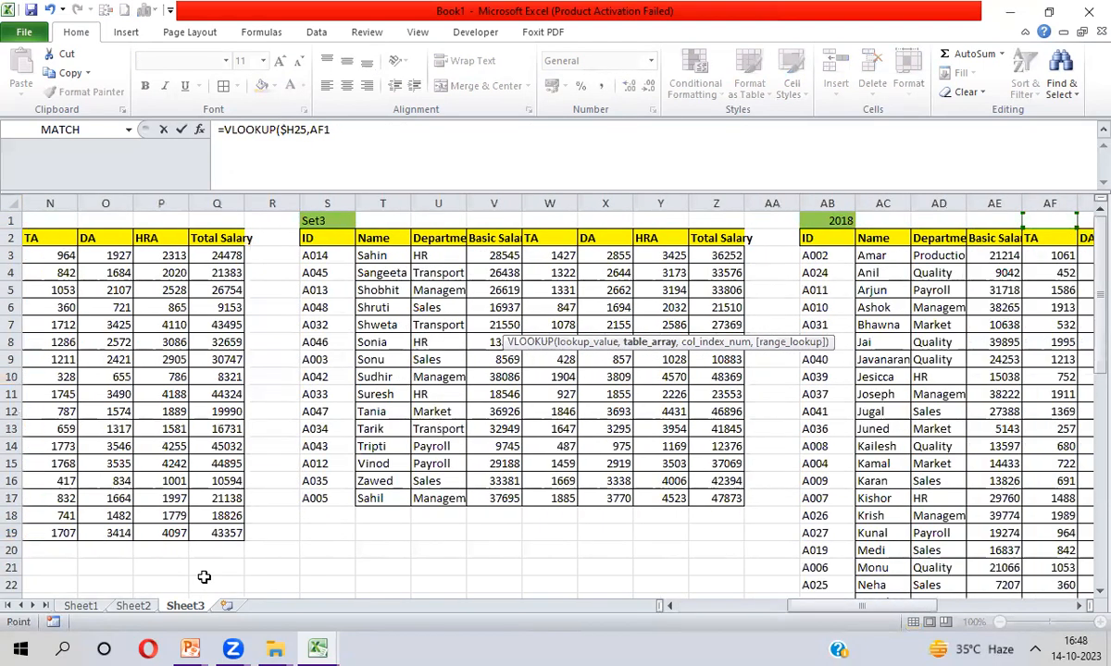
pyautogui.press('Right')
pyautogui.press('Right')
pyautogui.press('Right')
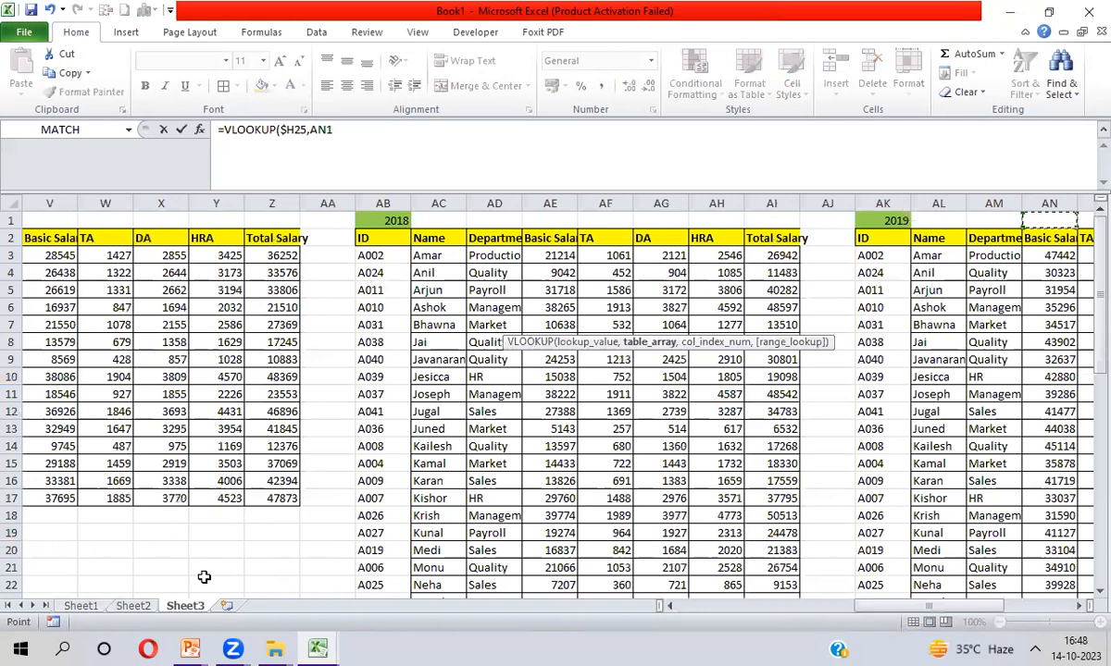
pyautogui.hotkey('ctrl', 'Right')
pyautogui.hotkey('ctrl', 'shift', 'Right')
pyautogui.hotkey('ctrl', 'shift', 'Down')
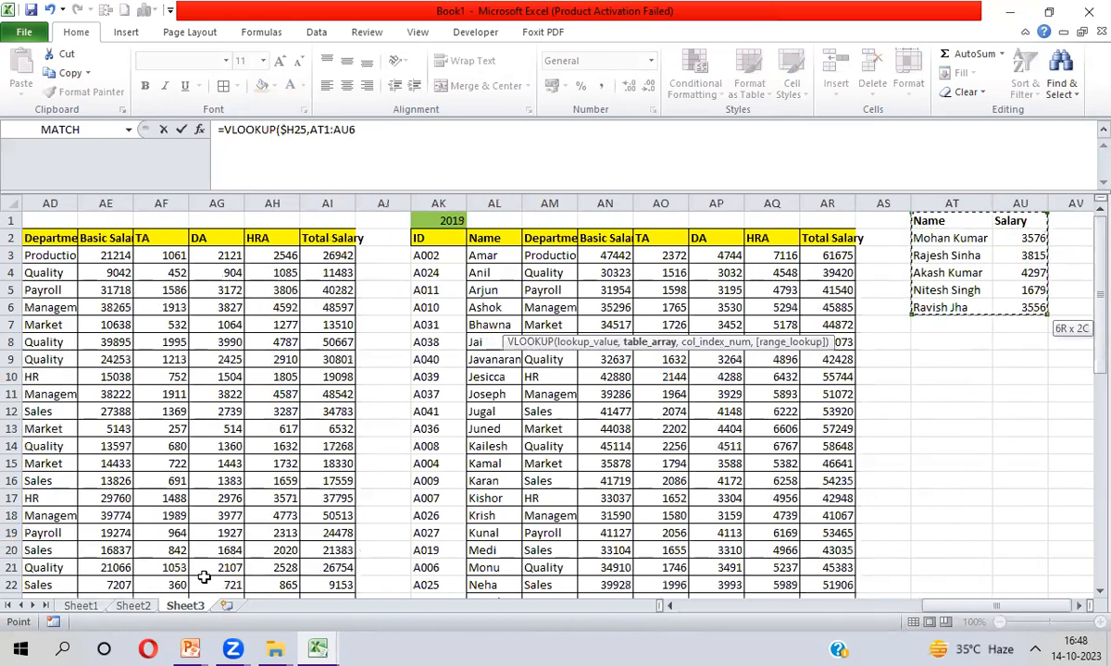
pyautogui.press('F4')
# Finish it with column 2 and exact match 0, then select I25:I27
pyautogui.write(',')
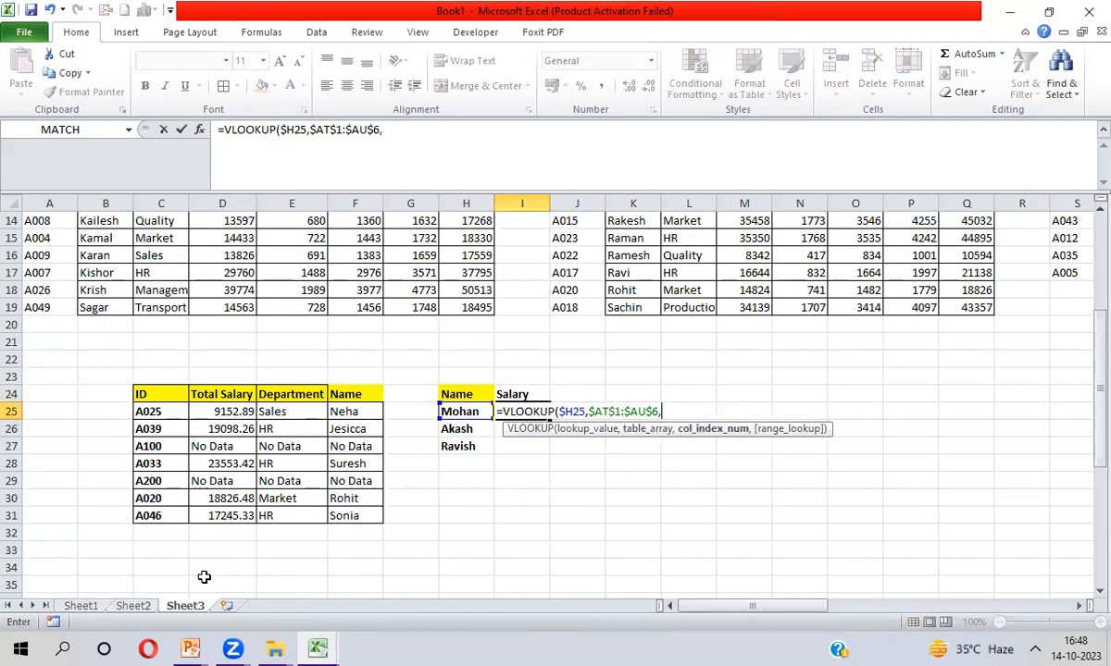
pyautogui.write('20')
pyautogui.press('BackSpace')
pyautogui.write(',0)')
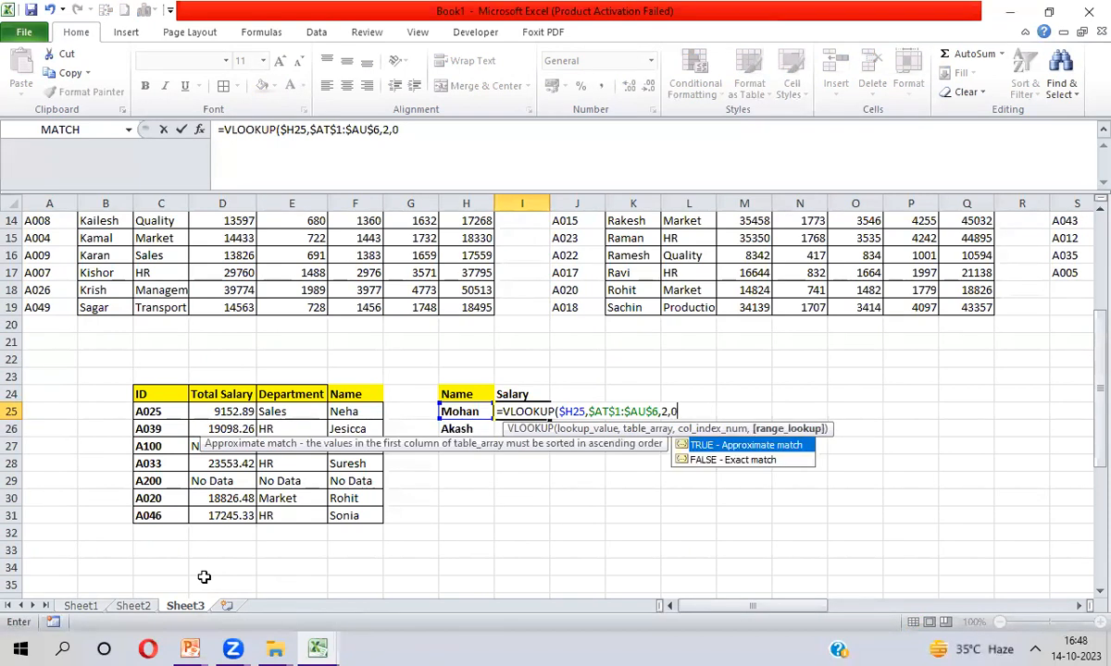
pyautogui.press('Return')
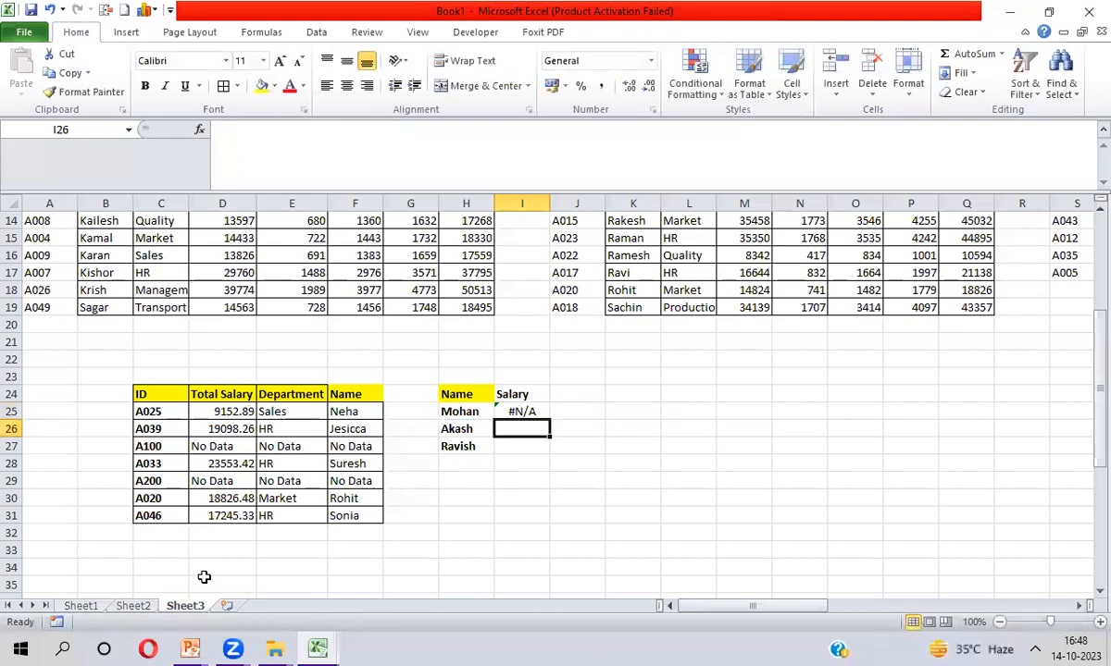
pyautogui.press('Up')
pyautogui.hotkey('shift', 'Down')
pyautogui.hotkey('shift', 'Down')
# Fill the salary lookup down to I27 and re-edit the match-type argument in I25
pyautogui.hotkey('ctrl', 'd')
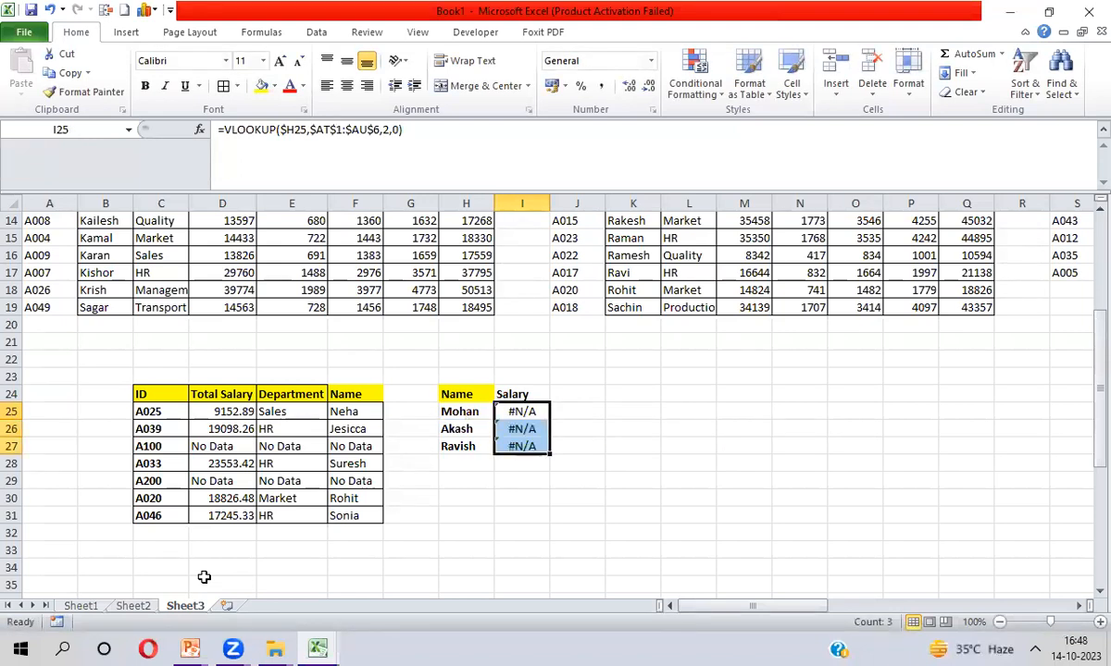
pyautogui.click(400, 129)
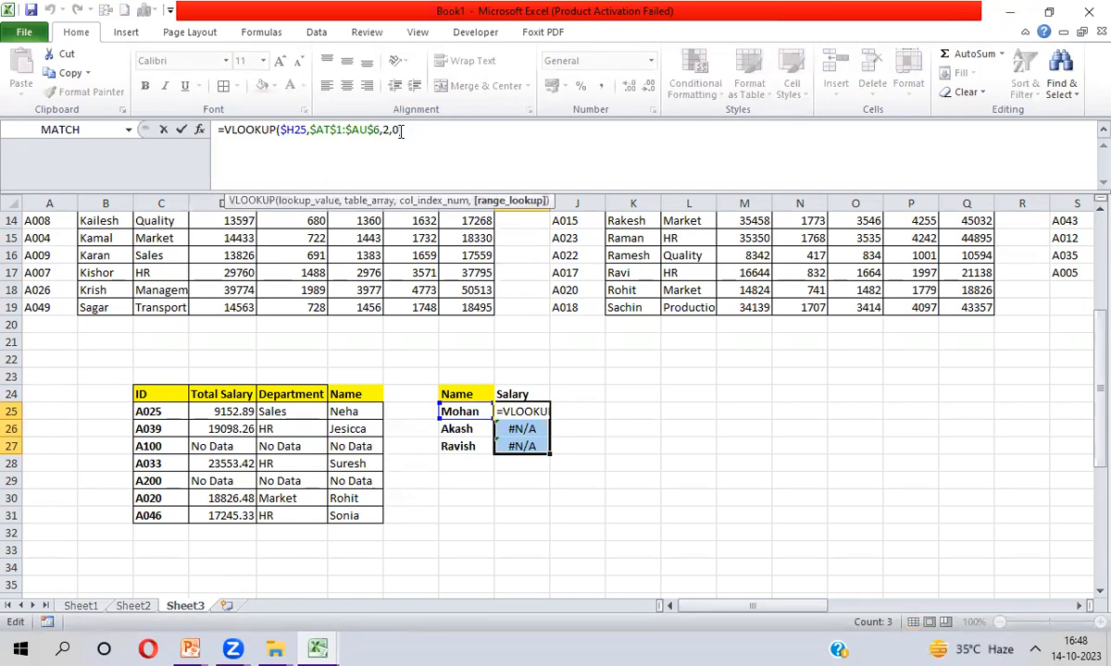
pyautogui.write(')')
pyautogui.press('BackSpace')
pyautogui.press('BackSpace')
pyautogui.write('0)')
pyautogui.press('Return')
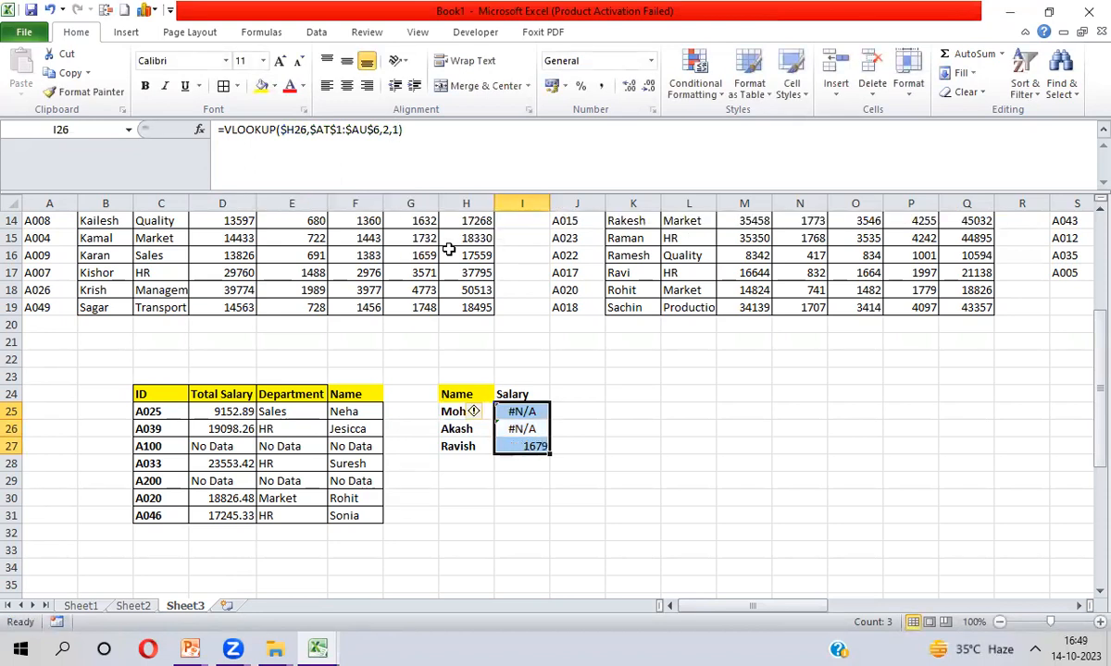
# Check Ravish's result against the salary 1679 in the AT:AU name list
pyautogui.press('Down')
pyautogui.press('Up')
pyautogui.press('Up')
pyautogui.press('Down')
pyautogui.press('Down')
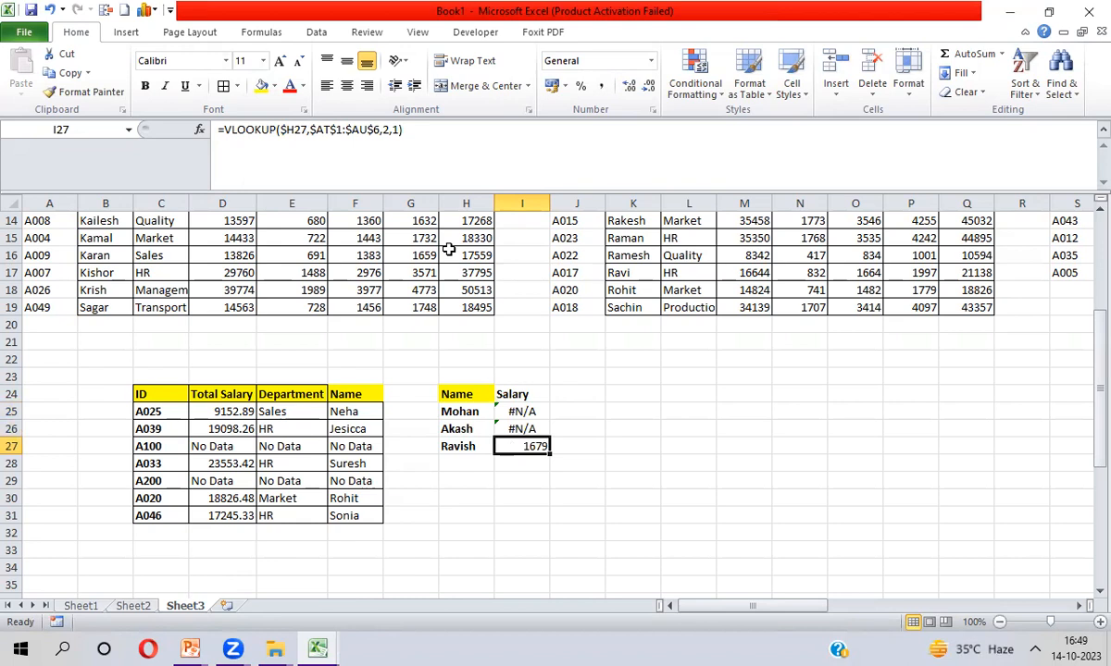
pyautogui.hotkey('ctrl', 'Up')
pyautogui.hotkey('ctrl', 'Up')
pyautogui.hotkey('ctrl', 'Right')
pyautogui.hotkey('ctrl', 'Right')
pyautogui.hotkey('ctrl', 'Right')
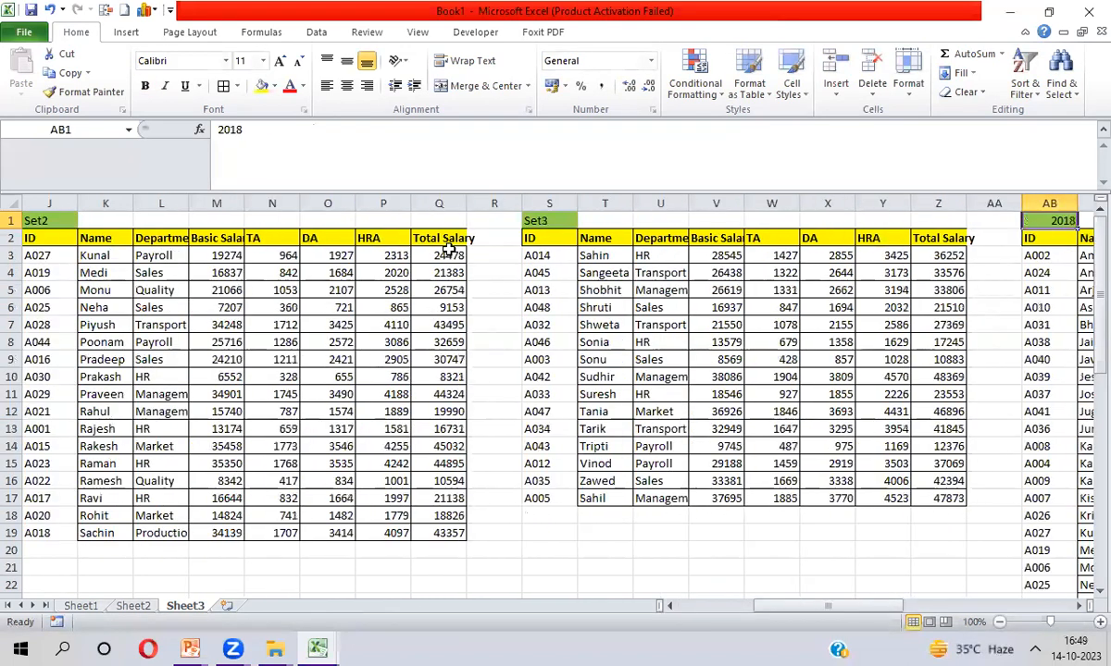
pyautogui.hotkey('ctrl', 'Right')
pyautogui.hotkey('ctrl', 'Right')
pyautogui.press('Down')
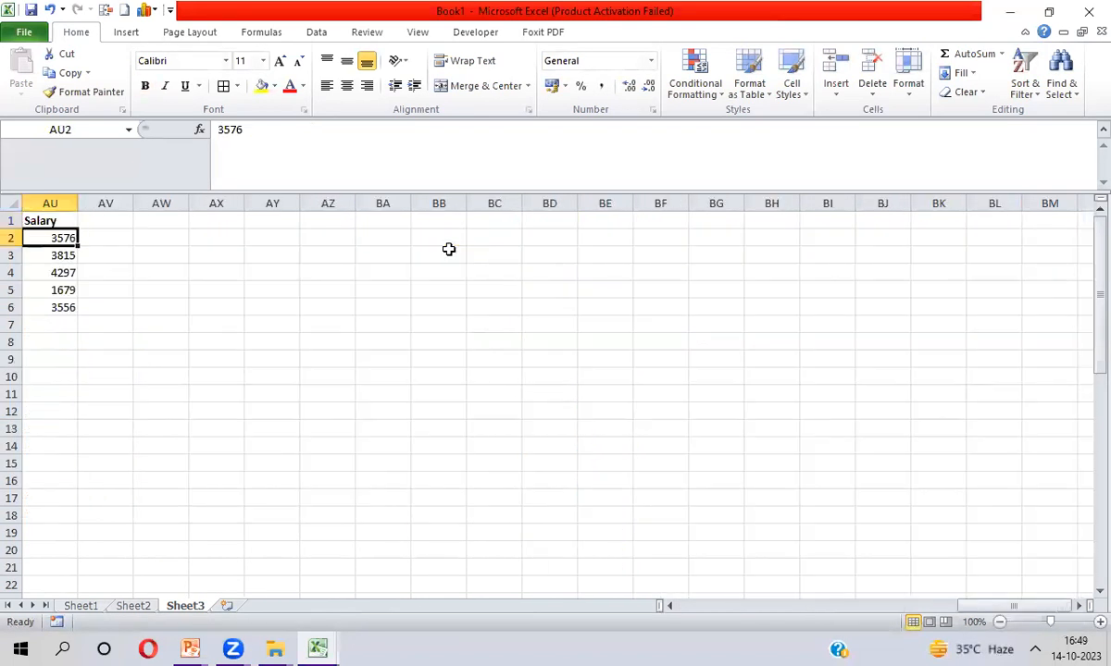
pyautogui.press('Left')
pyautogui.press('Left')
pyautogui.press('Down')
pyautogui.press('Down')
pyautogui.press('Down')
pyautogui.press('Right')
pyautogui.press('Right')
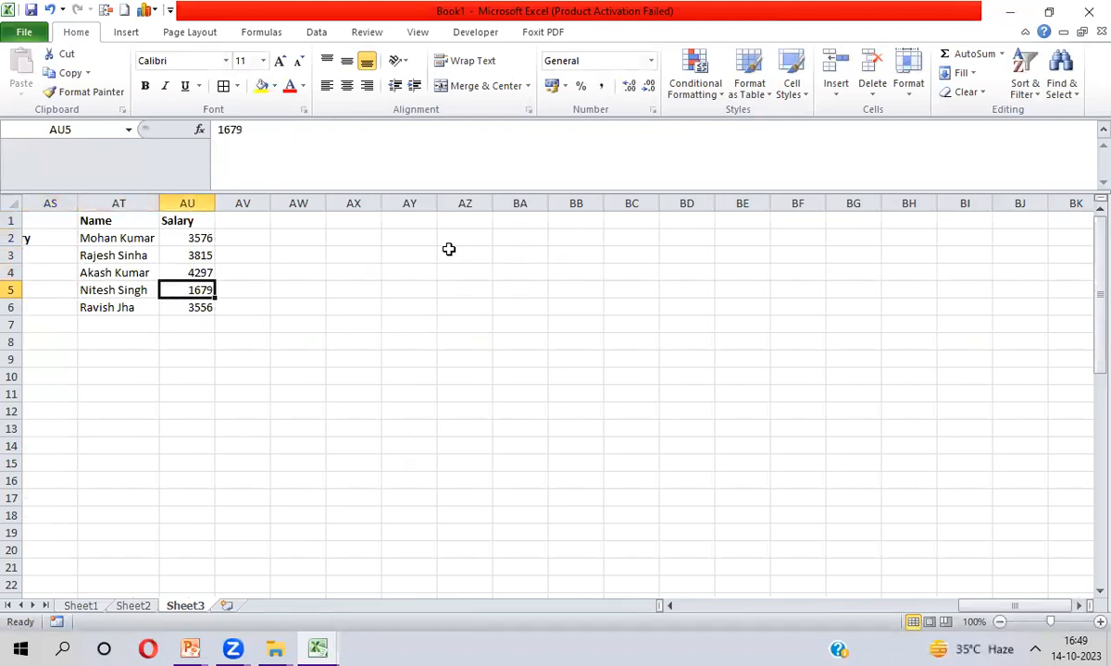
pyautogui.press('Left')
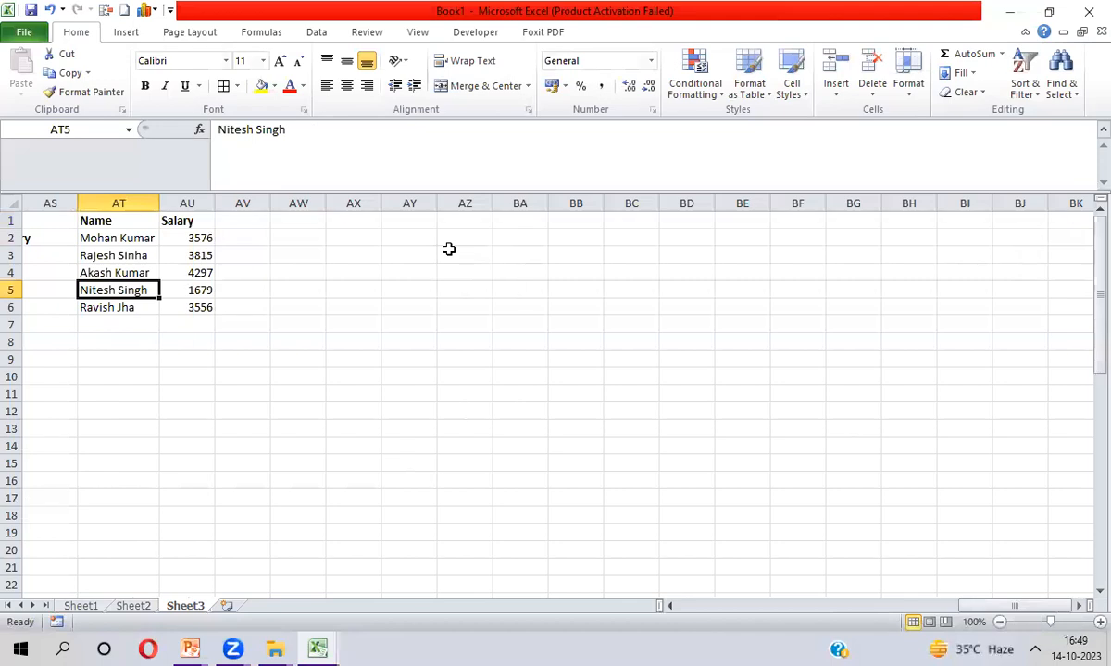
# Select the three Salary results I25:I27 and inspect Mohan's lookup name in H25
pyautogui.hotkey('ctrl', 'Left')
pyautogui.hotkey('ctrl', 'Left')
pyautogui.hotkey('ctrl', 'Left')
pyautogui.hotkey('ctrl', 'Left')
pyautogui.hotkey('ctrl', 'Left')
pyautogui.hotkey('ctrl', 'Left')
pyautogui.hotkey('ctrl', 'Left')
pyautogui.hotkey('ctrl', 'Left')
pyautogui.hotkey('ctrl', 'Left')
pyautogui.press('Right')
pyautogui.press('Right')
pyautogui.press('Right')
pyautogui.press('Right')
pyautogui.hotkey('ctrl', 'Down')
pyautogui.hotkey('ctrl', 'Down')
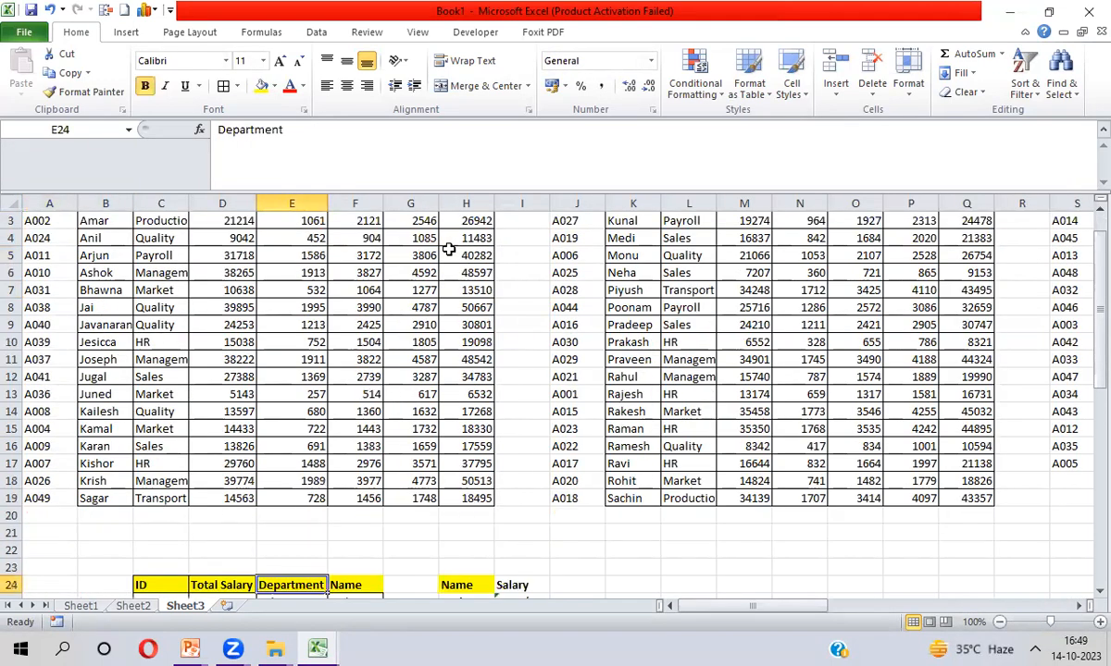
pyautogui.press('Down')
pyautogui.press('Down')
pyautogui.press('Down')
pyautogui.press('Down')
pyautogui.press('Right')
pyautogui.press('Right')
pyautogui.press('Right')
pyautogui.press('Up')
pyautogui.press('Up')
pyautogui.press('Up')
pyautogui.press('Right')
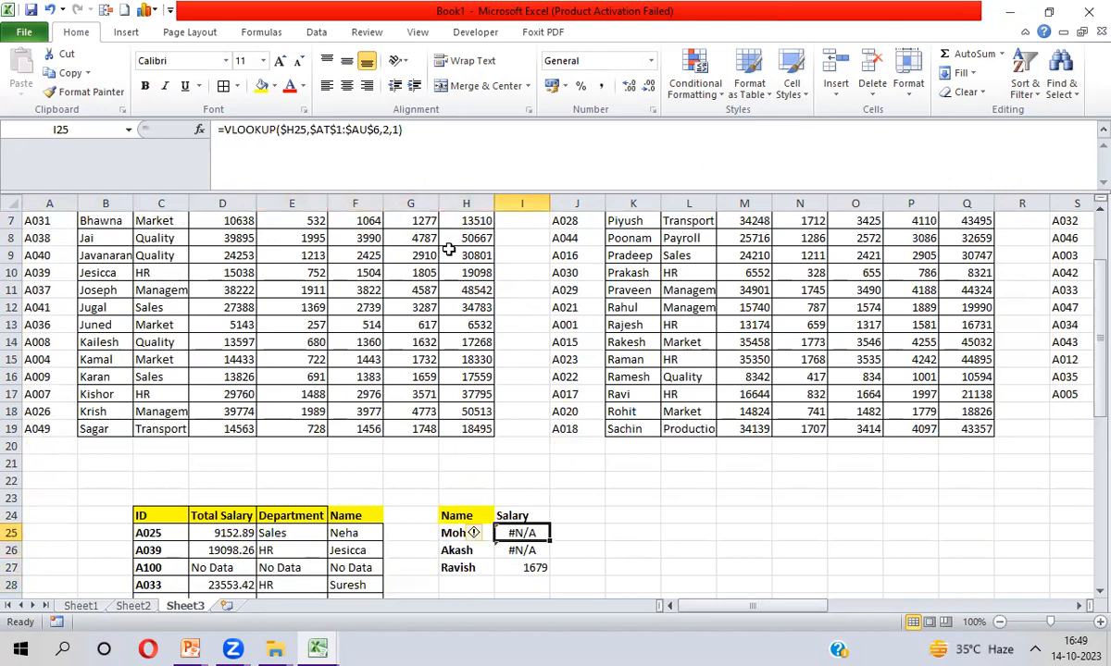
pyautogui.hotkey('ctrl', 'shift', 'Down')
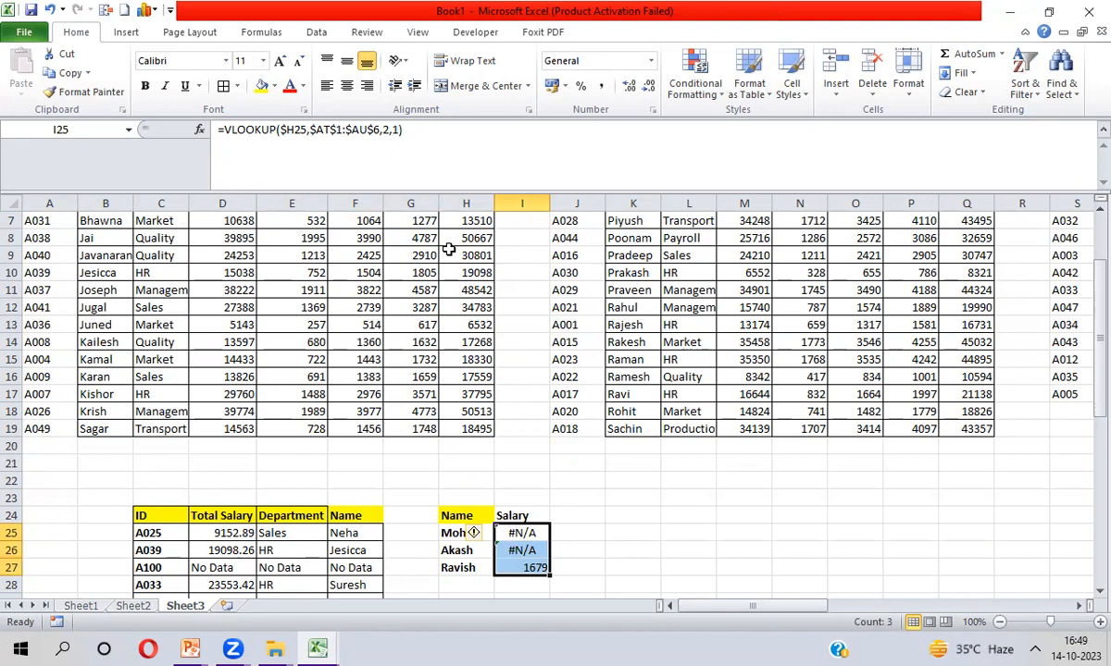
pyautogui.click(450, 537)
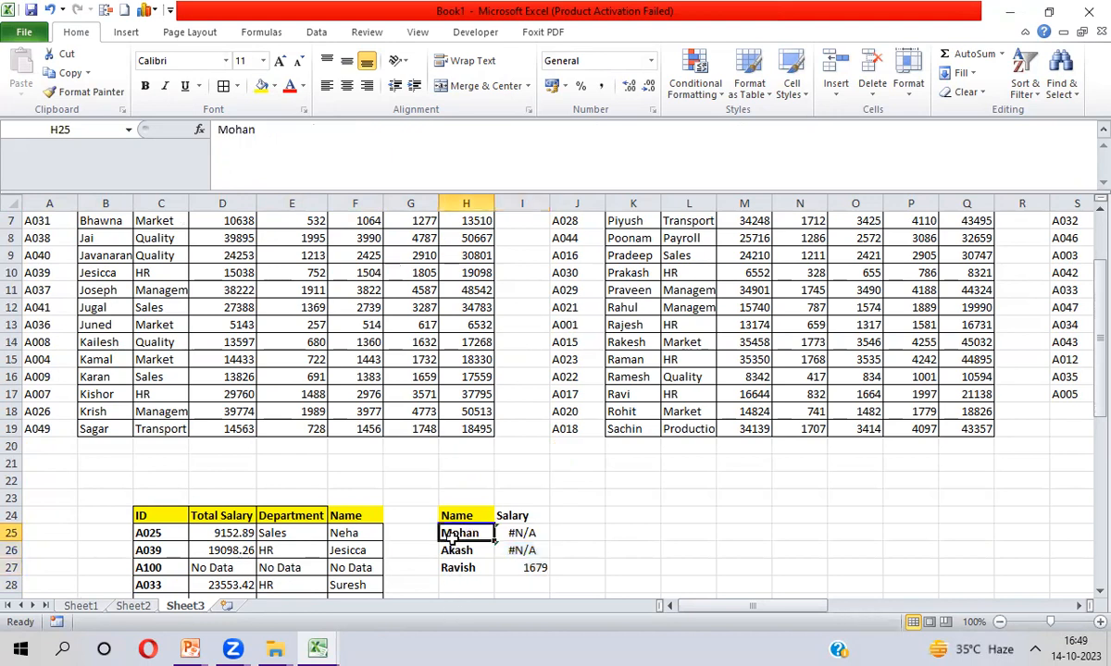
pyautogui.press('Right')
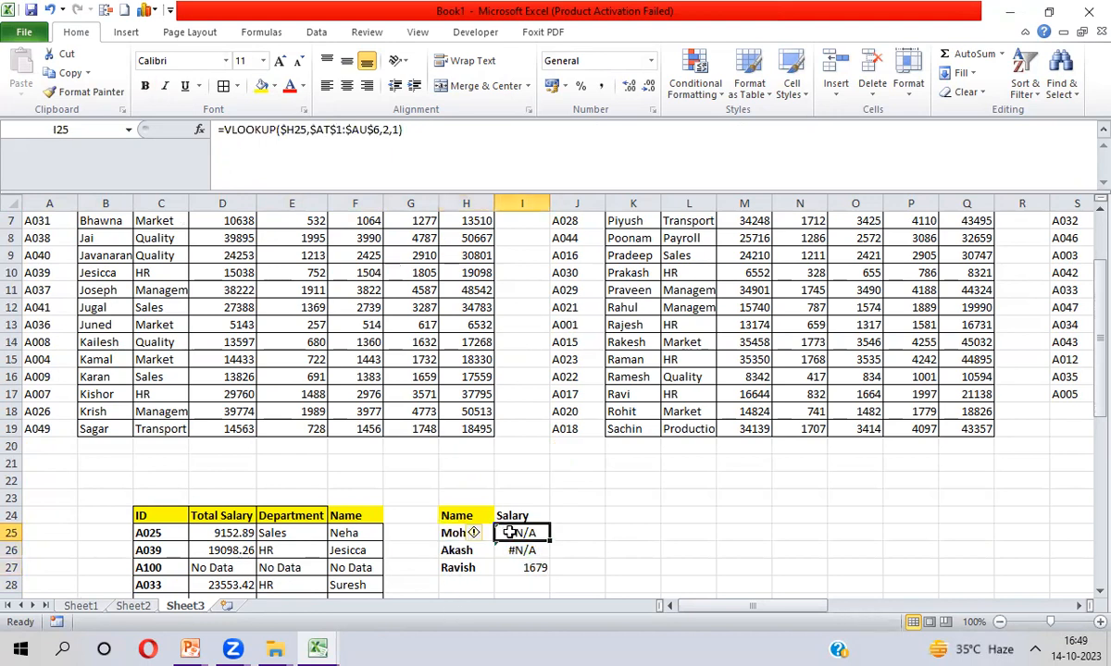
# Append the &"*" wildcard to the name in I25's VLOOKUP and fill it down to I27
pyautogui.click(305, 132)
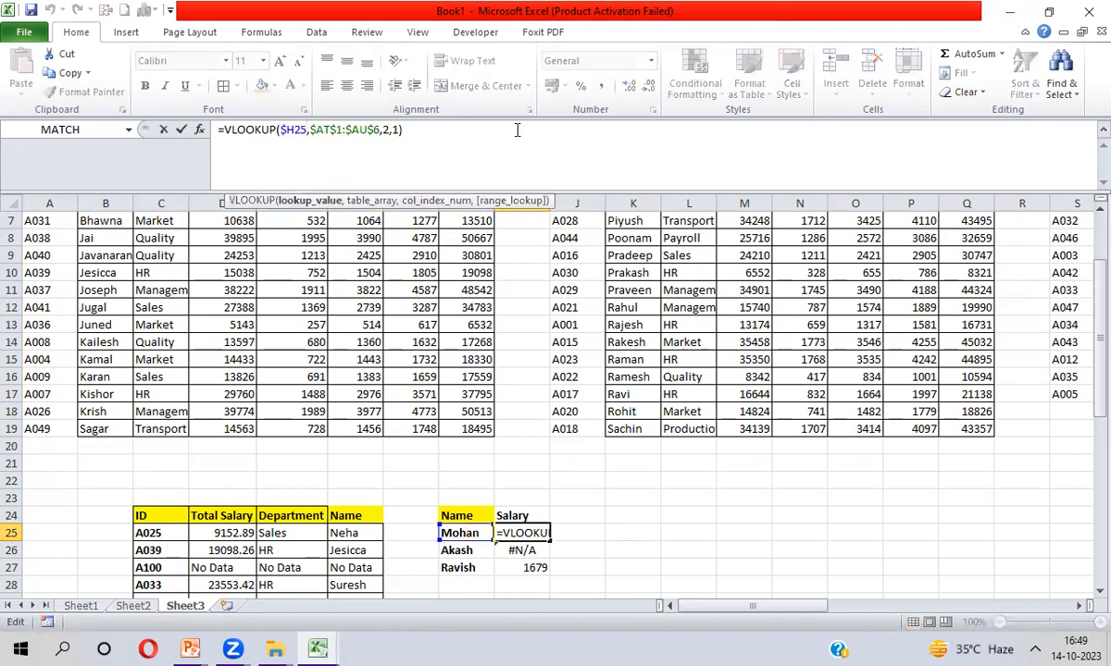
pyautogui.write('&"*')
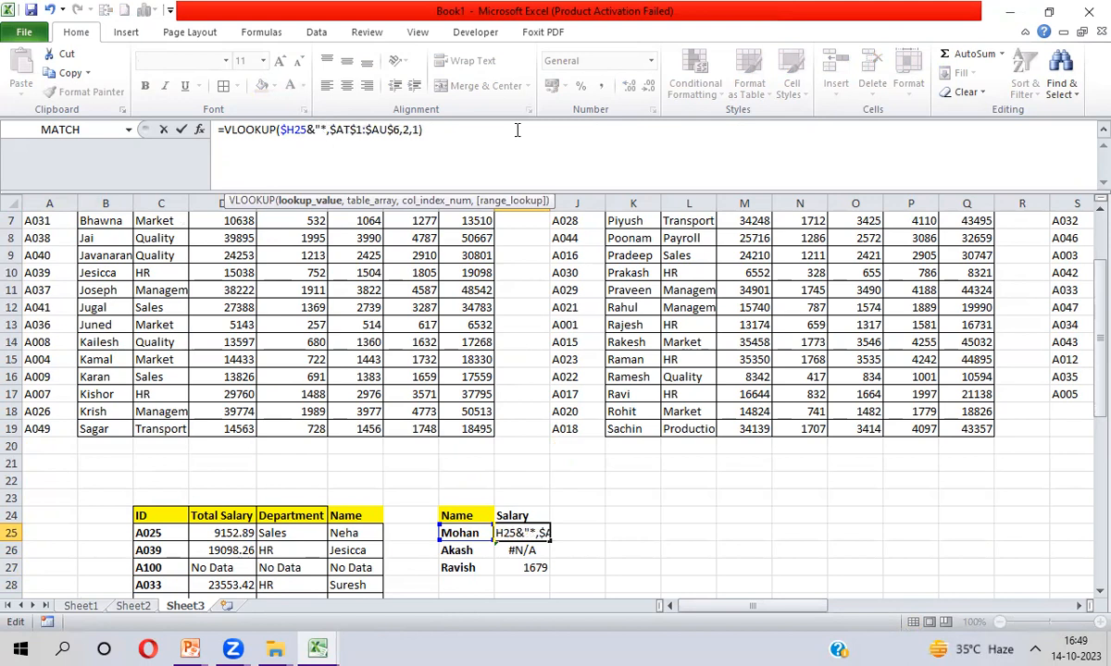
pyautogui.write('"')
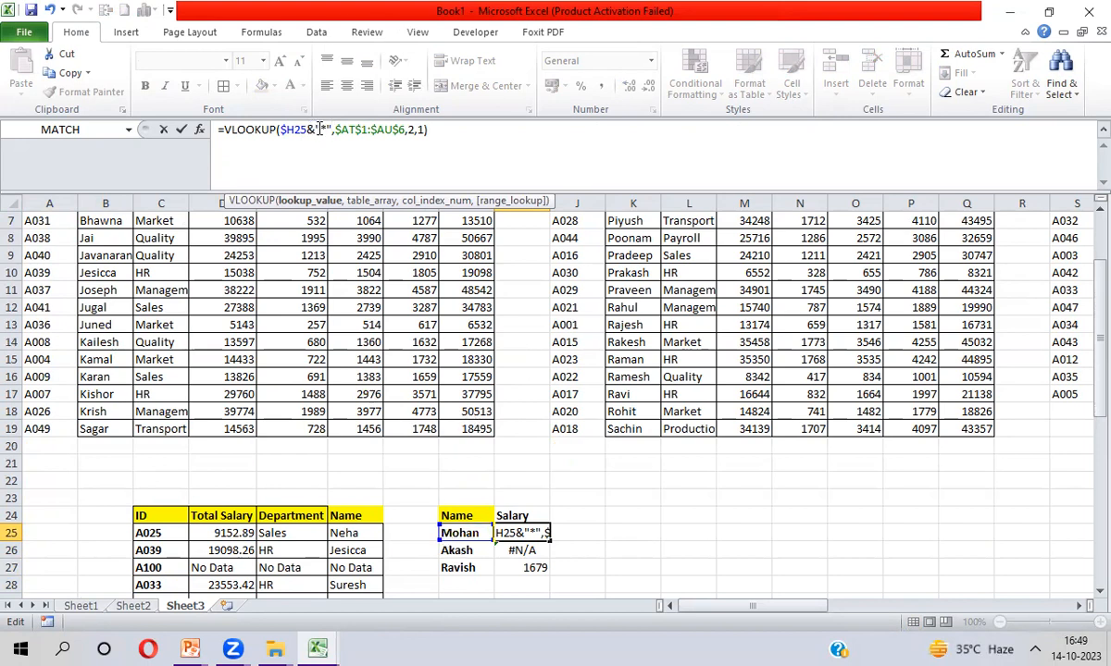
pyautogui.moveTo(315, 130); pyautogui.dragTo(331, 130)
pyautogui.press('Return')
pyautogui.press('Up')
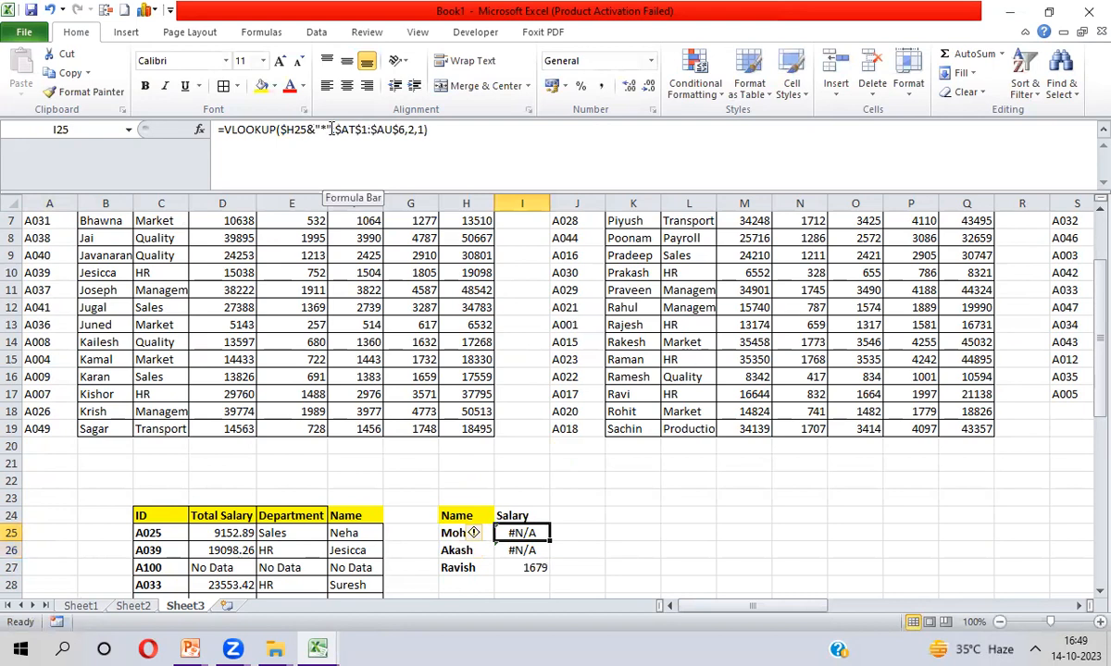
pyautogui.hotkey('shift', 'Down')
pyautogui.hotkey('shift', 'Down')
pyautogui.hotkey('ctrl', 'd')
pyautogui.hotkey('shift', 'Up')
pyautogui.hotkey('shift', 'Up')
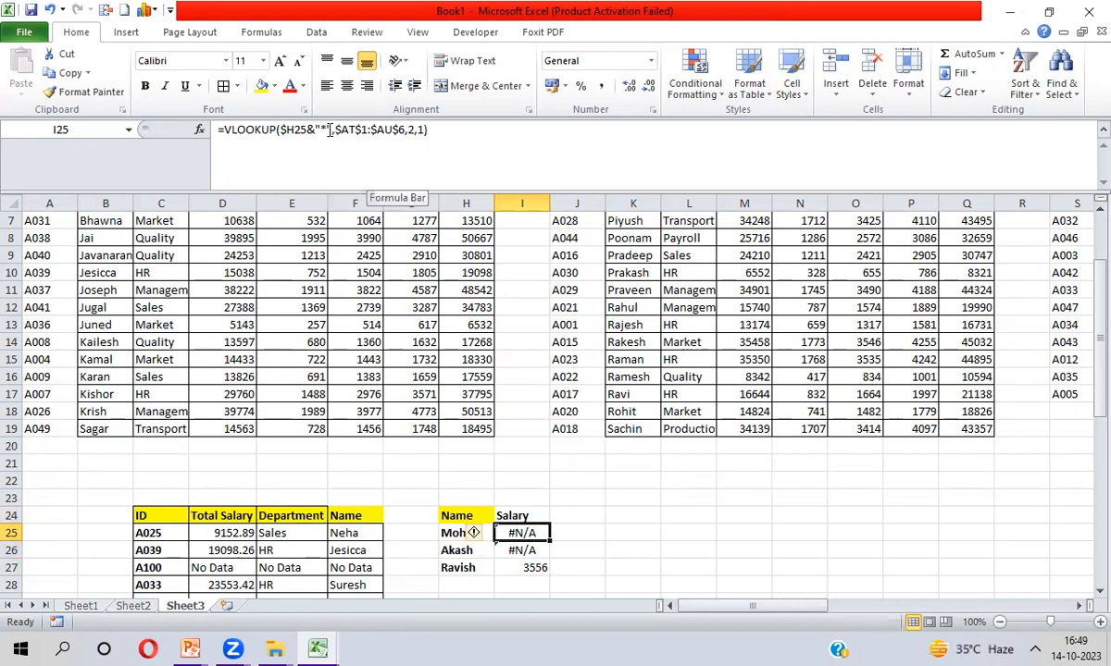
# Change the VLOOKUP match type to 0 for exact match and fill I25:I27 again
pyautogui.click(423, 130)
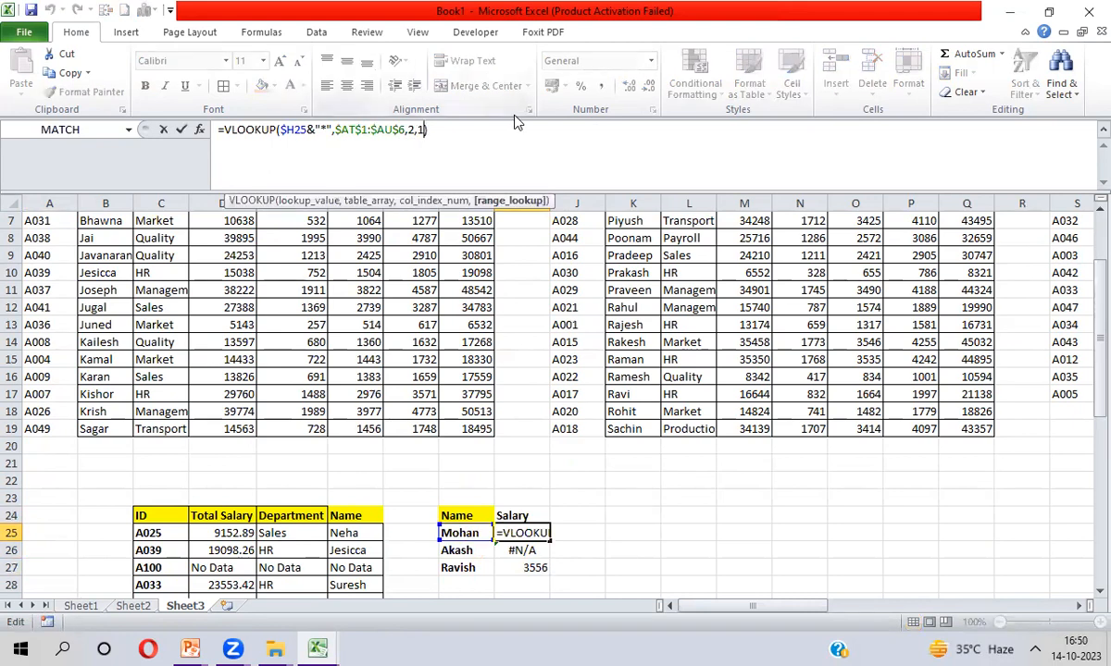
pyautogui.press('BackSpace')
pyautogui.write('0')
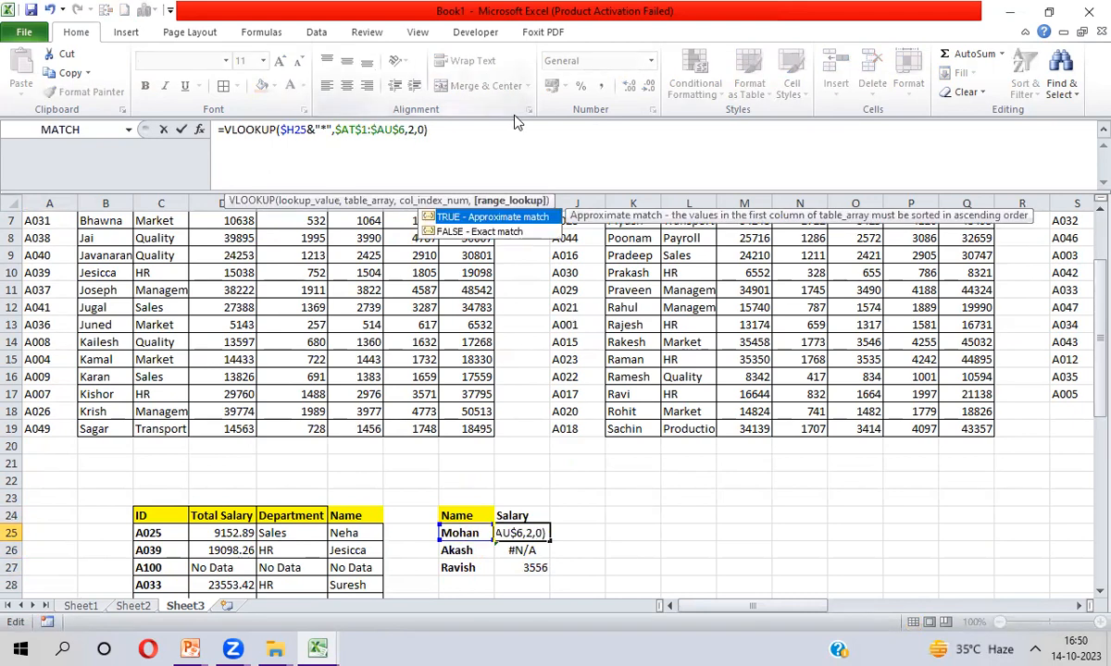
pyautogui.press('Return')
pyautogui.press('Up')
pyautogui.hotkey('shift', 'Down')
pyautogui.hotkey('shift', 'Down')
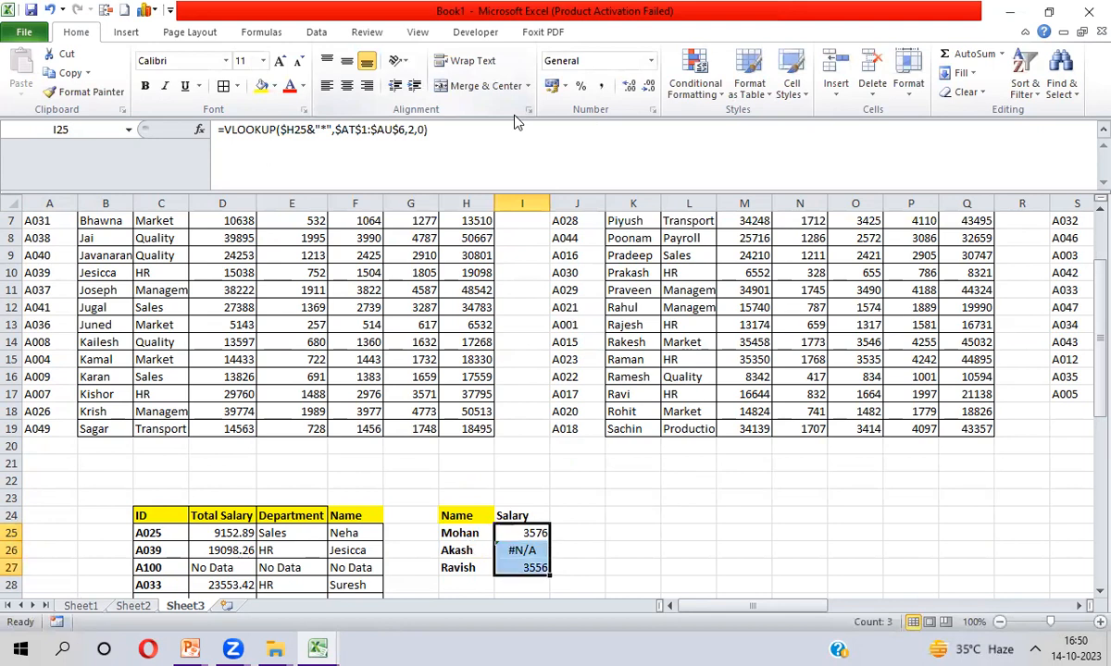
pyautogui.hotkey('ctrl', 'd')
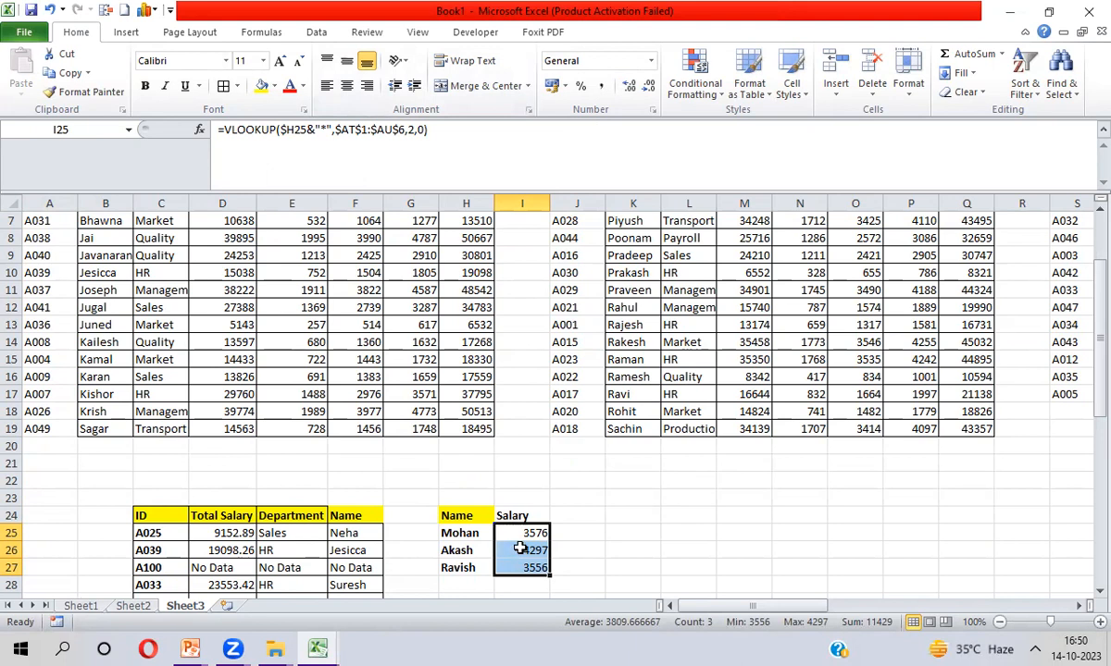
pyautogui.hotkey('ctrl', 'Up')
pyautogui.hotkey('ctrl', 'Up')
pyautogui.press('Right')
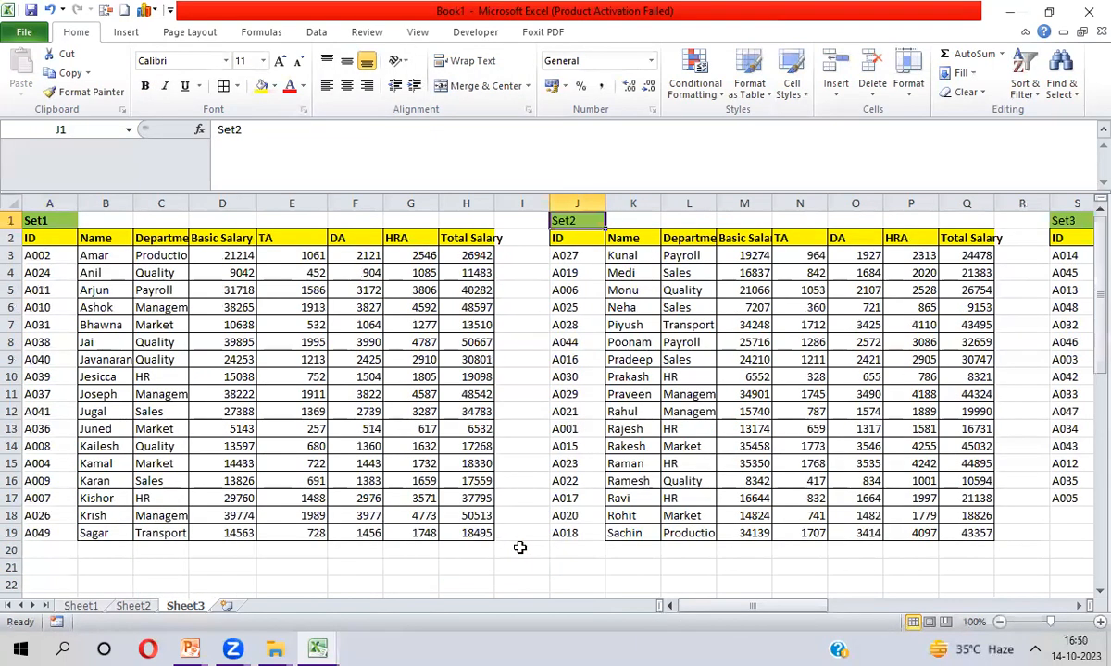
pyautogui.hotkey('ctrl', 'Right')
pyautogui.hotkey('ctrl', 'Right')
pyautogui.hotkey('ctrl', 'Right')
pyautogui.hotkey('ctrl', 'Right')
pyautogui.press('Right')
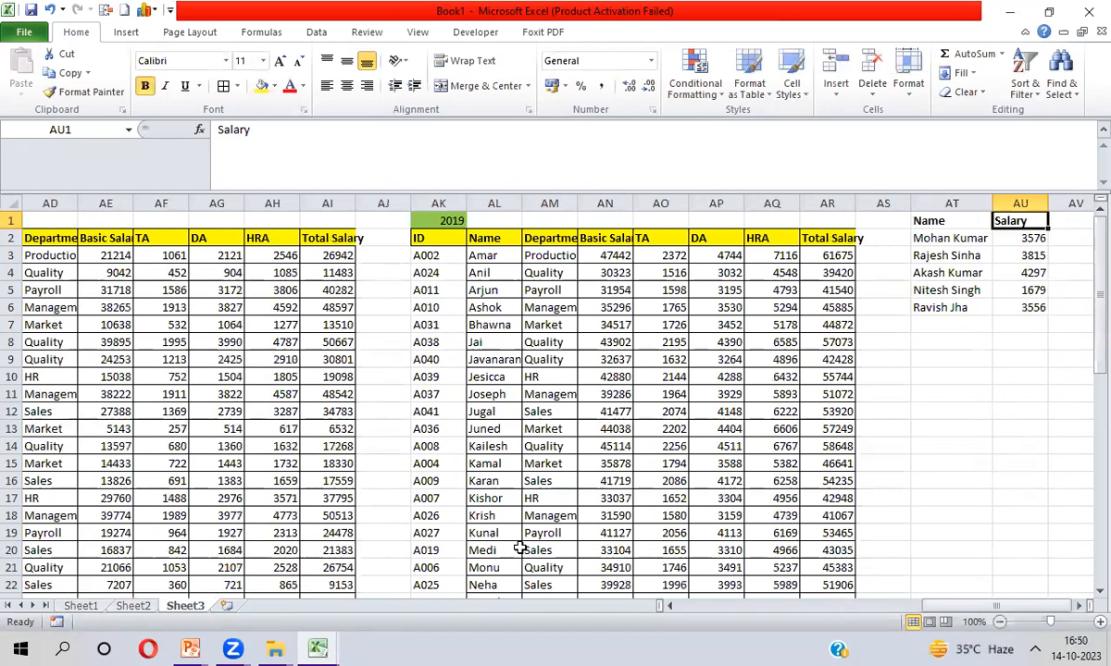
pyautogui.press('Down')
pyautogui.press('Down')
pyautogui.press('Down')
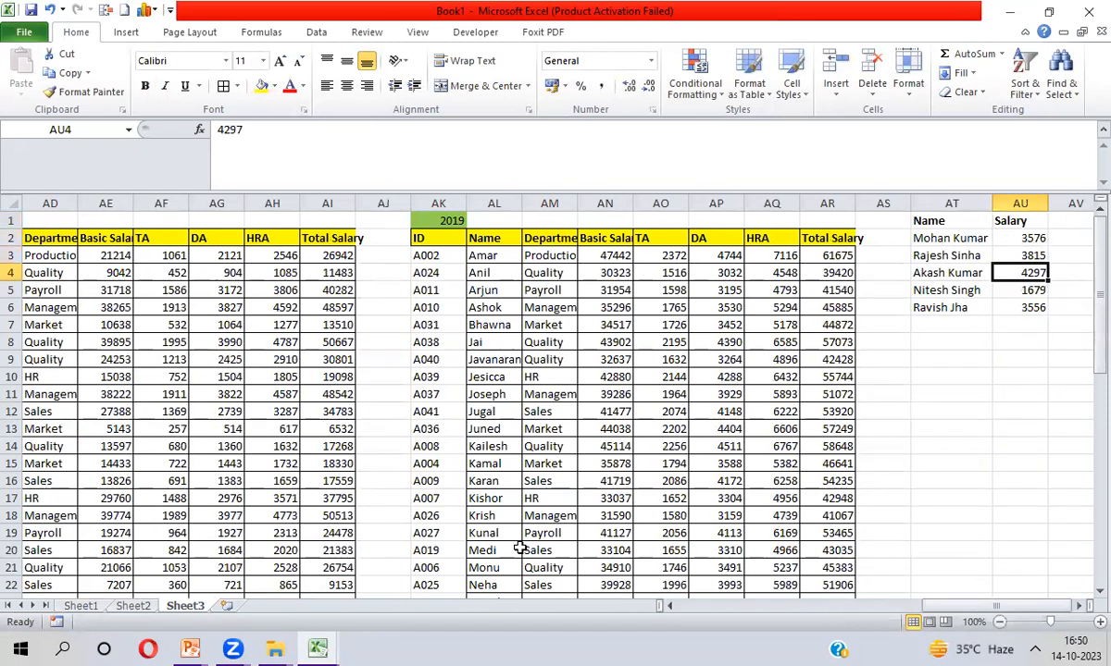
pyautogui.press('Down')
pyautogui.press('Down')
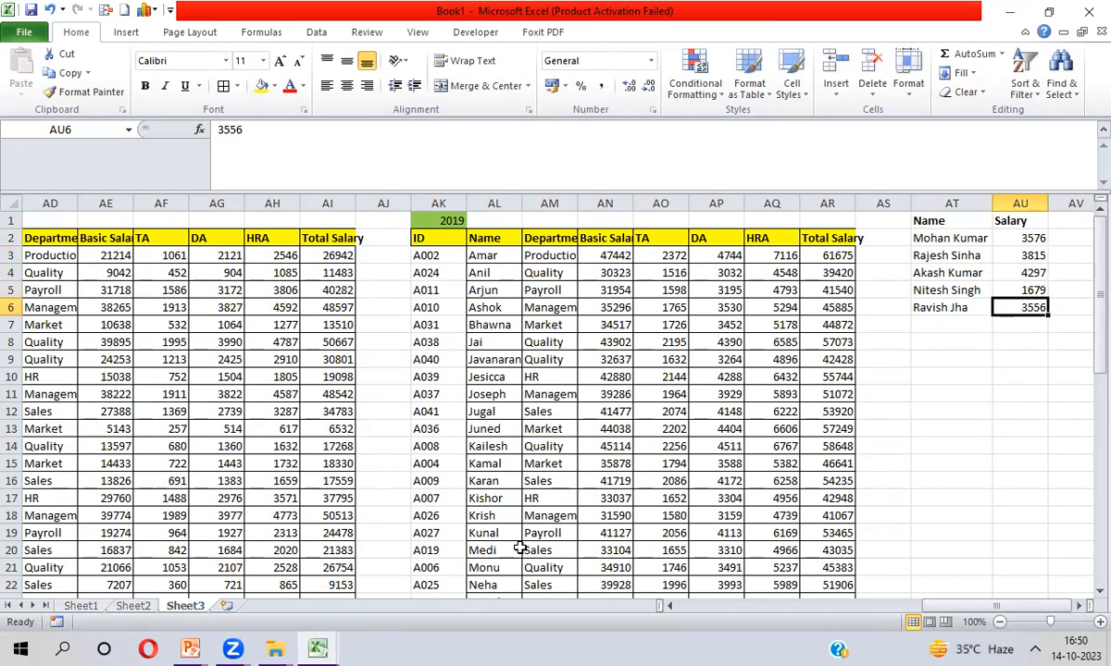
pyautogui.press('Left')
pyautogui.press('Home')
pyautogui.hotkey('ctrl', 'Down')
pyautogui.press('Down')
pyautogui.press('Down')
pyautogui.press('Down')
pyautogui.press('Down')
pyautogui.press('Down')
pyautogui.press('Down')
pyautogui.press('Down')
pyautogui.press('Down')
pyautogui.press('Down')
# Review Mohan's wildcard salary formula and the three returned salary results
pyautogui.press('Right')
pyautogui.press('Right')
pyautogui.press('Right')
pyautogui.press('Right')
pyautogui.press('Right')
pyautogui.press('Right')
pyautogui.press('Right')
pyautogui.press('Up')
pyautogui.press('Up')
pyautogui.press('Up')
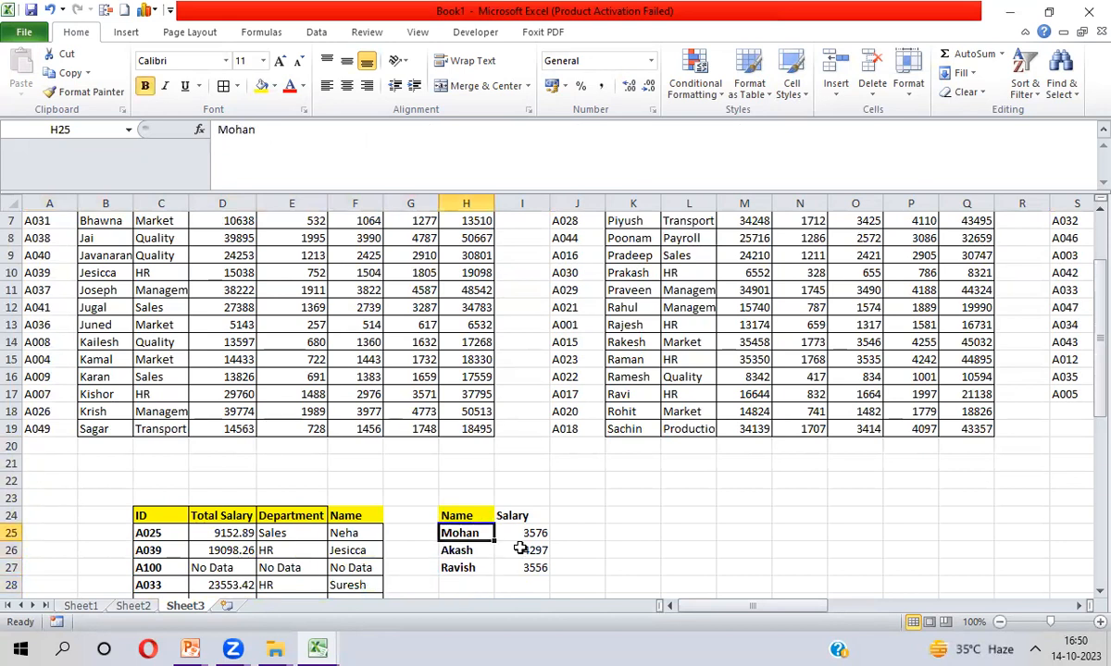
pyautogui.press('Right')
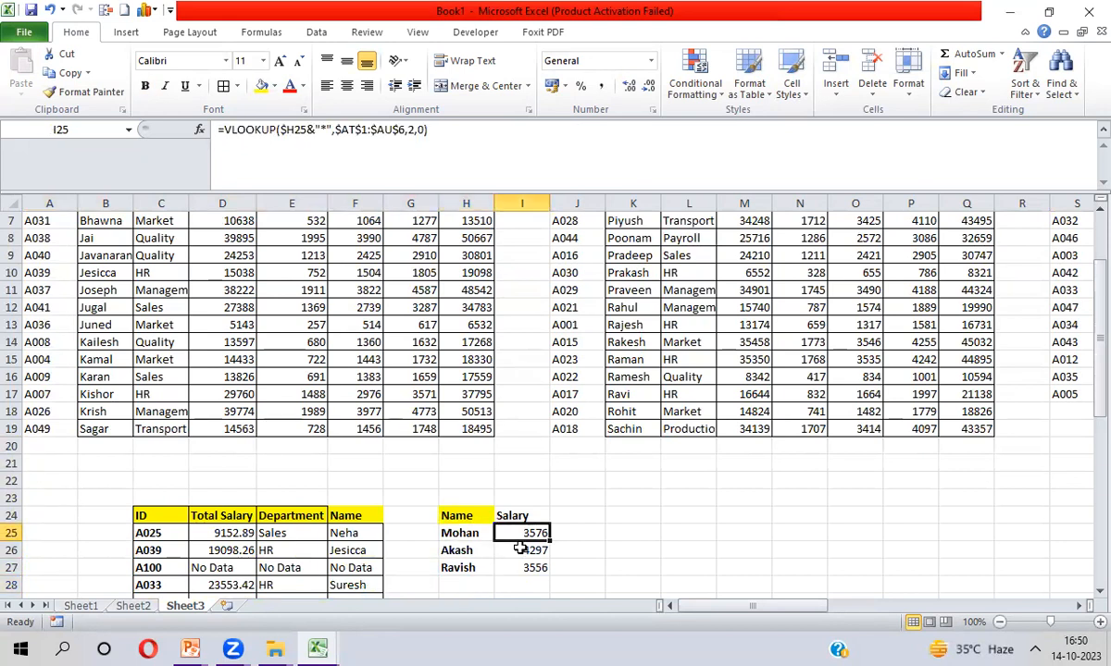
pyautogui.moveTo(316, 129); pyautogui.dragTo(331, 130)
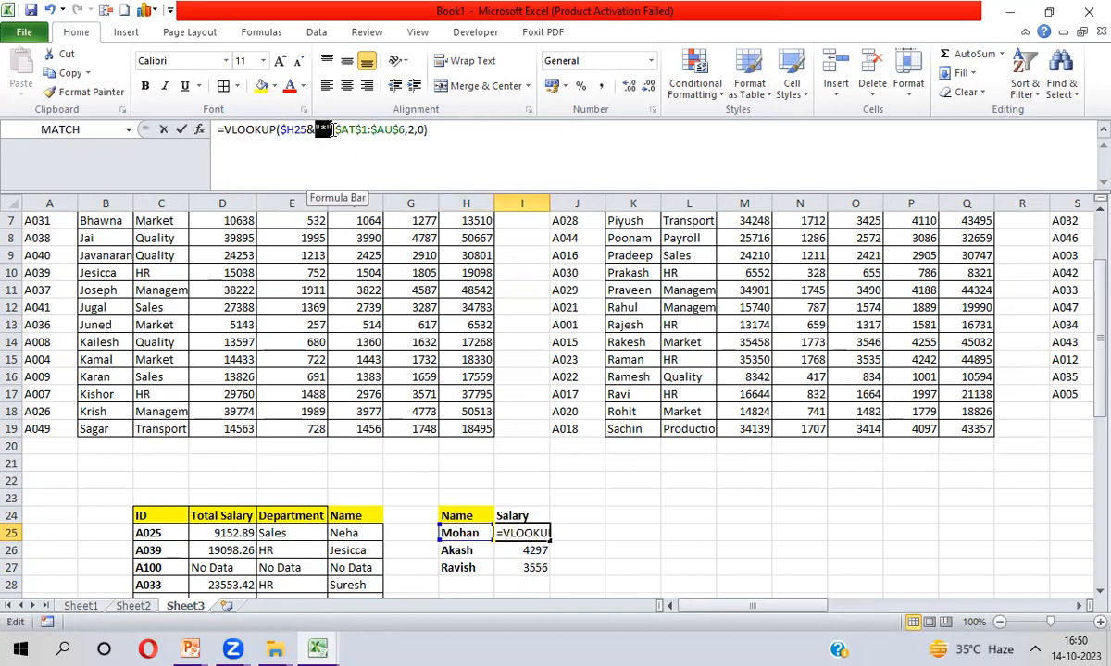
pyautogui.press('Return')
pyautogui.press('Up')
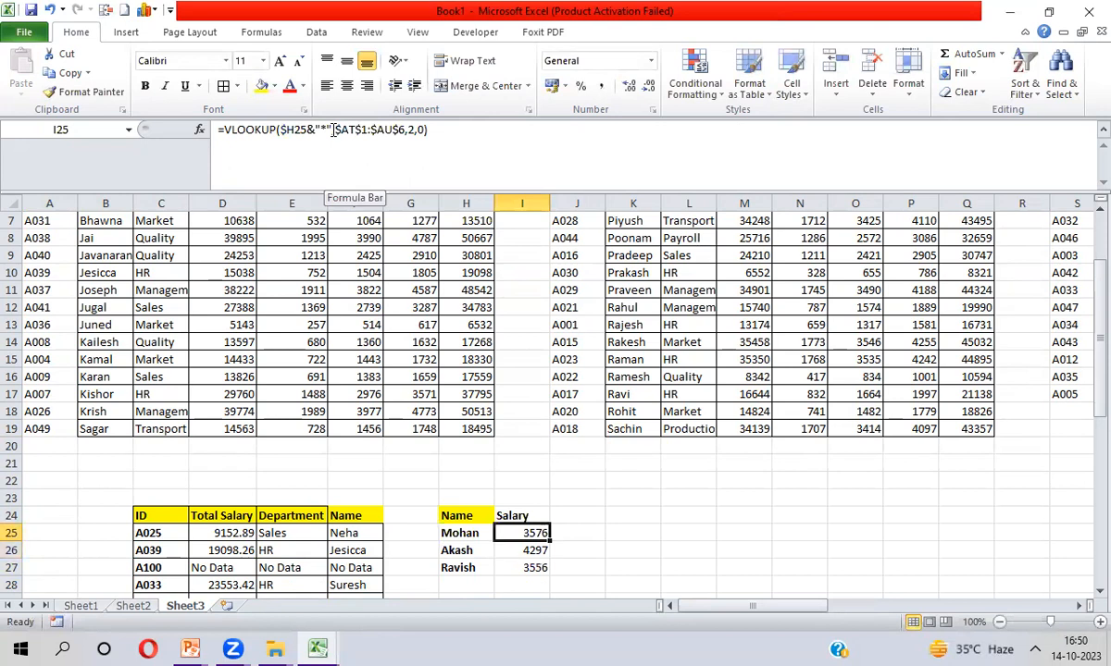
pyautogui.hotkey('shift', 'Down')
pyautogui.hotkey('shift', 'Down')
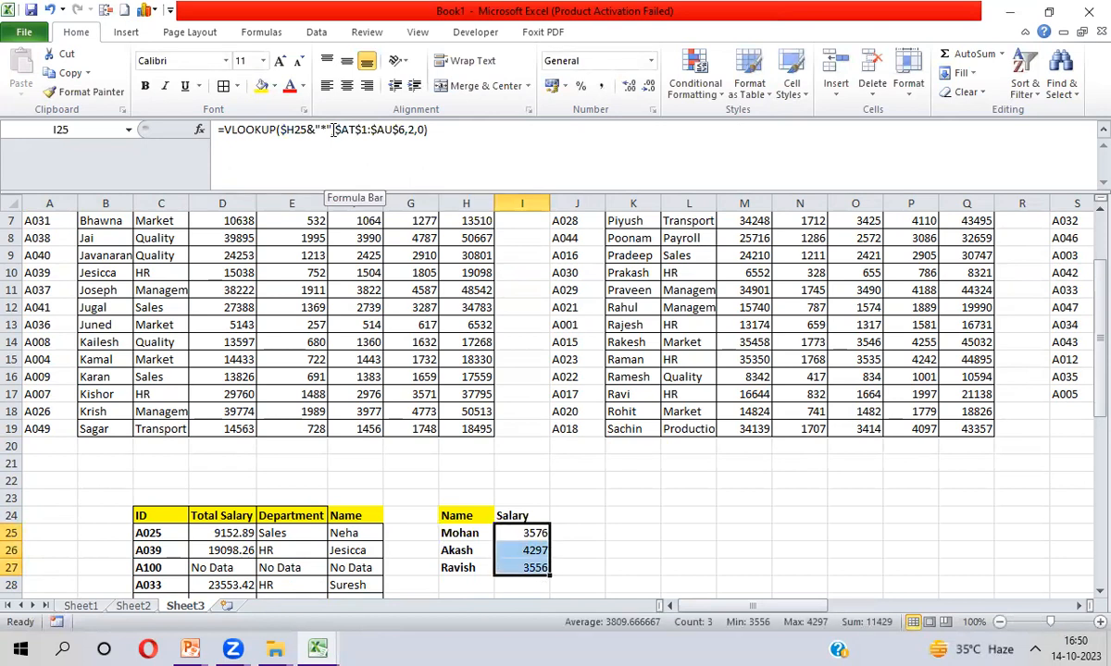
pyautogui.press('Up')
pyautogui.press('Right')
pyautogui.press('Right')
pyautogui.press('Right')
pyautogui.press('Right')
pyautogui.press('Right')
pyautogui.press('Right')
pyautogui.press('Up')
pyautogui.press('Up')
pyautogui.press('Up')
pyautogui.press('Up')
pyautogui.press('Up')
pyautogui.press('Up')
pyautogui.press('Up')
pyautogui.press('Up')
pyautogui.press('Up')
pyautogui.press('Up')
pyautogui.press('Up')
pyautogui.press('Up')
pyautogui.press('Up')
pyautogui.press('Up')
pyautogui.press('Up')
pyautogui.press('Up')
pyautogui.press('Up')
pyautogui.press('Up')
pyautogui.press('Up')
pyautogui.press('Up')
# Change the year headings 2018 and 2019 to 2022 and 2023
pyautogui.press('Right')
pyautogui.press('Right')
pyautogui.press('Right')
pyautogui.press('Right')
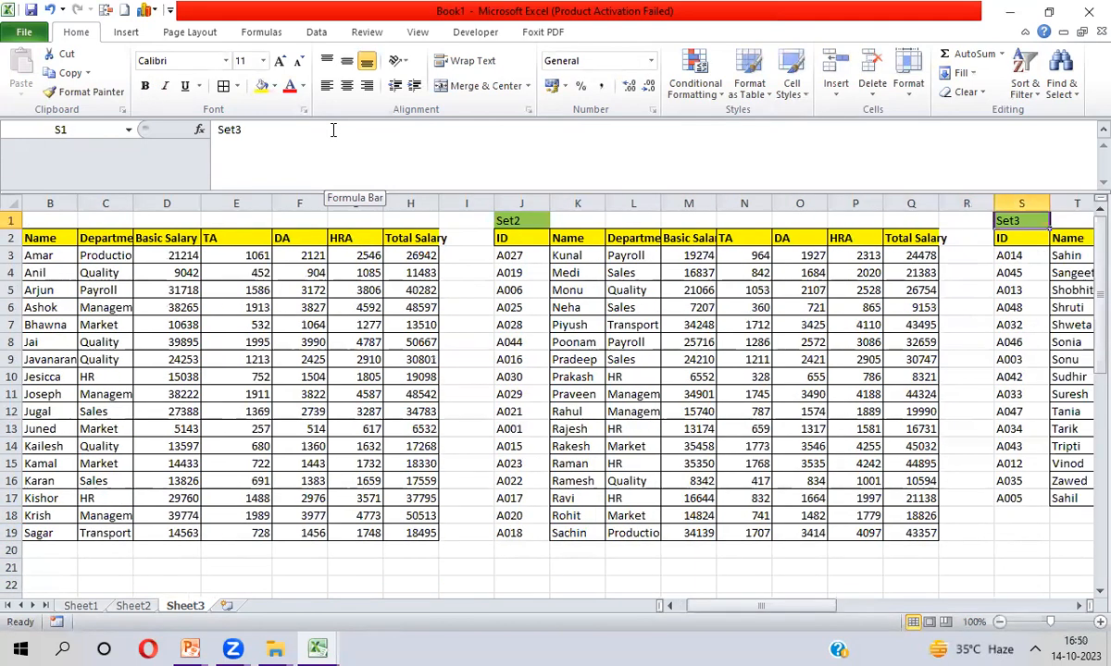
pyautogui.hotkey('ctrl', 'Right')
pyautogui.press('Right')
pyautogui.press('Right')
pyautogui.press('Right')
pyautogui.press('Right')
pyautogui.press('Right')
pyautogui.press('Right')
pyautogui.press('Right')
pyautogui.press('Right')
pyautogui.press('Right')
pyautogui.press('Right')
pyautogui.press('Right')
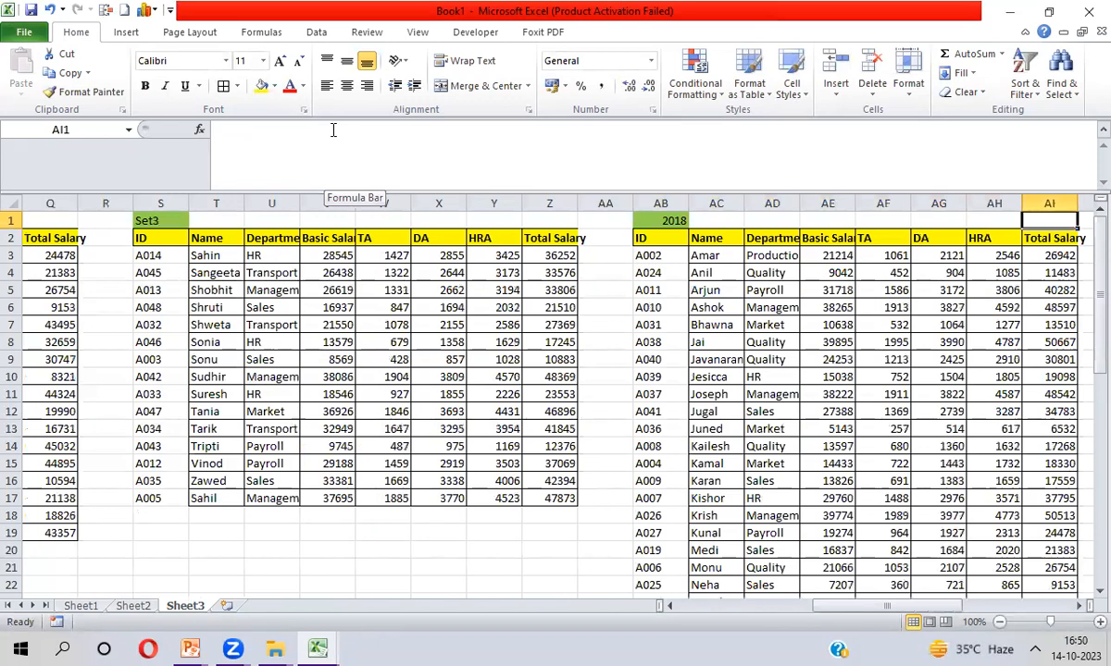
pyautogui.press('Right')
pyautogui.press('Left')
pyautogui.press('Left')
pyautogui.press('Left')
pyautogui.press('Left')
pyautogui.press('Left')
pyautogui.press('Left')
pyautogui.press('Left')
pyautogui.press('Left')
pyautogui.press('Left')
pyautogui.press('Left')
pyautogui.press('Left')
pyautogui.press('Left')
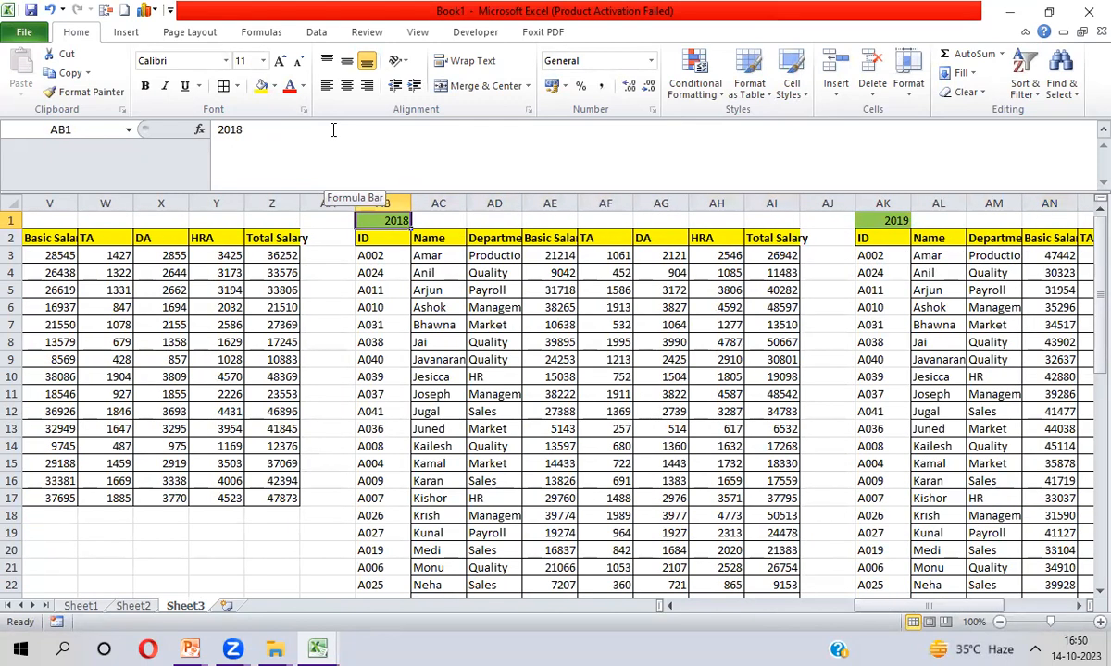
pyautogui.write('2022')
pyautogui.press('Right')
pyautogui.press('Right')
pyautogui.press('Right')
pyautogui.press('Right')
pyautogui.press('Right')
pyautogui.press('Right')
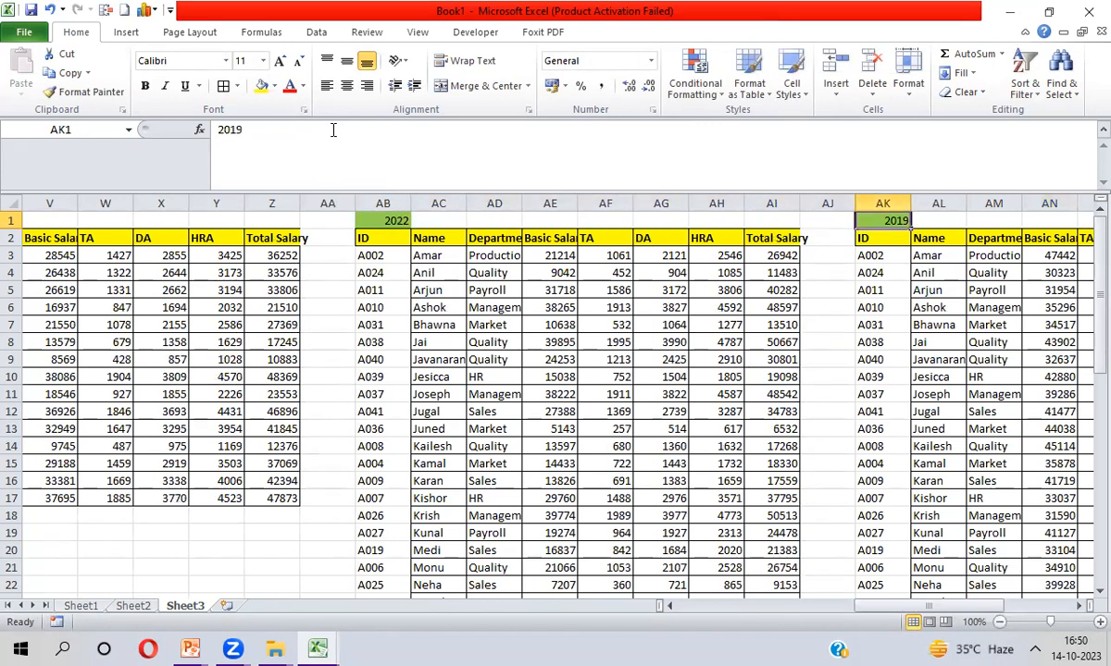
pyautogui.write('2023')
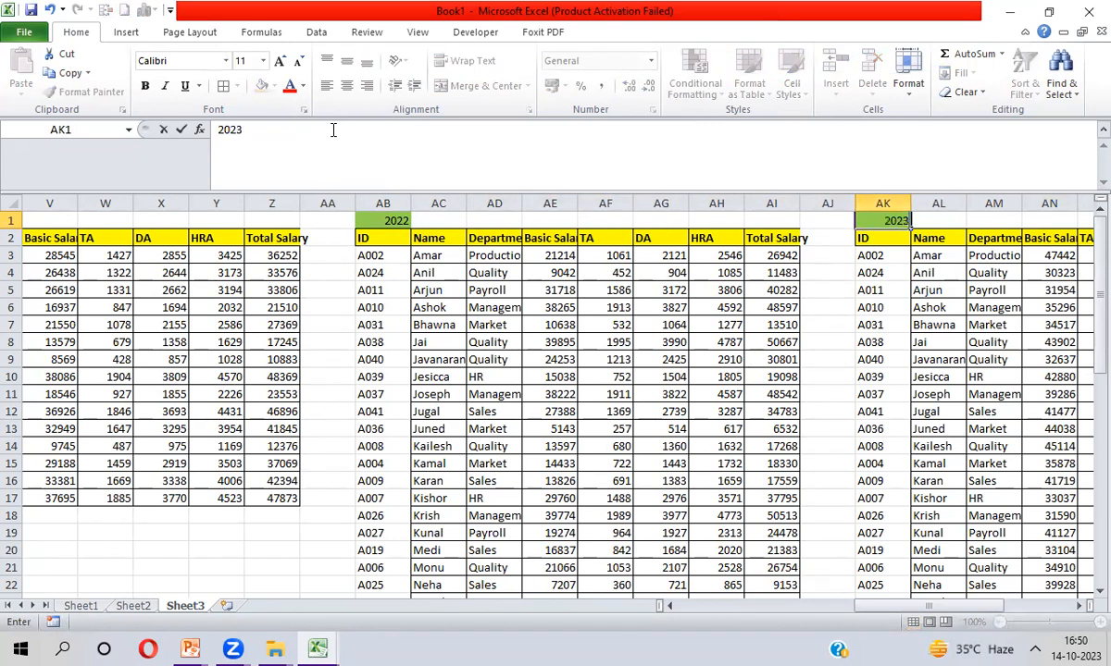
pyautogui.click(383, 238)
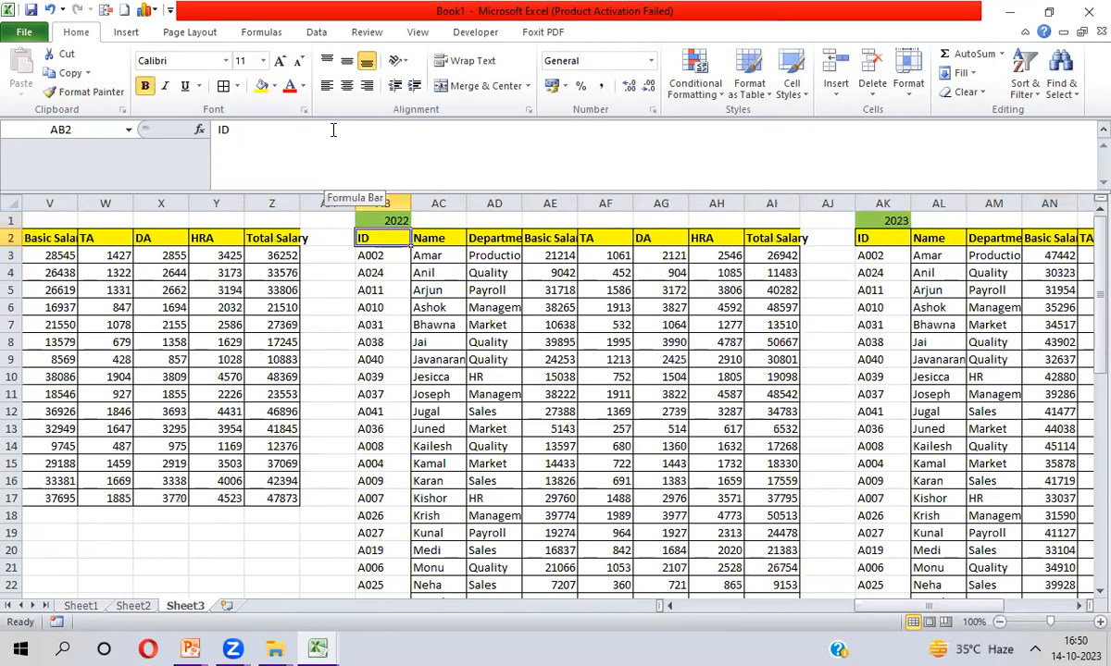
# Inspect the 2022 table's extent, including its Total Salary column
pyautogui.press('Right')
pyautogui.press('Left')
pyautogui.hotkey('ctrl', 'shift', 'Right')
pyautogui.hotkey('ctrl', 'shift', 'Down')
pyautogui.hotkey('ctrl', 'Up')
pyautogui.press('Down')
pyautogui.press('Right')
pyautogui.press('Right')
pyautogui.press('Right')
pyautogui.press('Right')
pyautogui.press('Right')
pyautogui.press('Right')
pyautogui.press('Right')
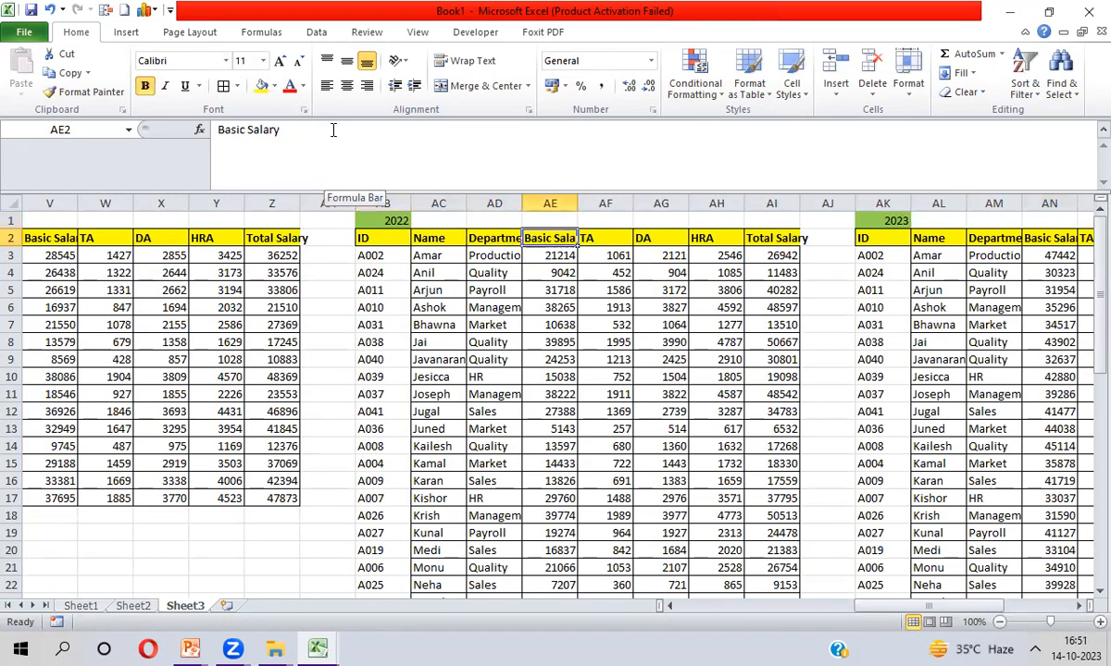
pyautogui.hotkey('ctrl', 'shift', 'Down')
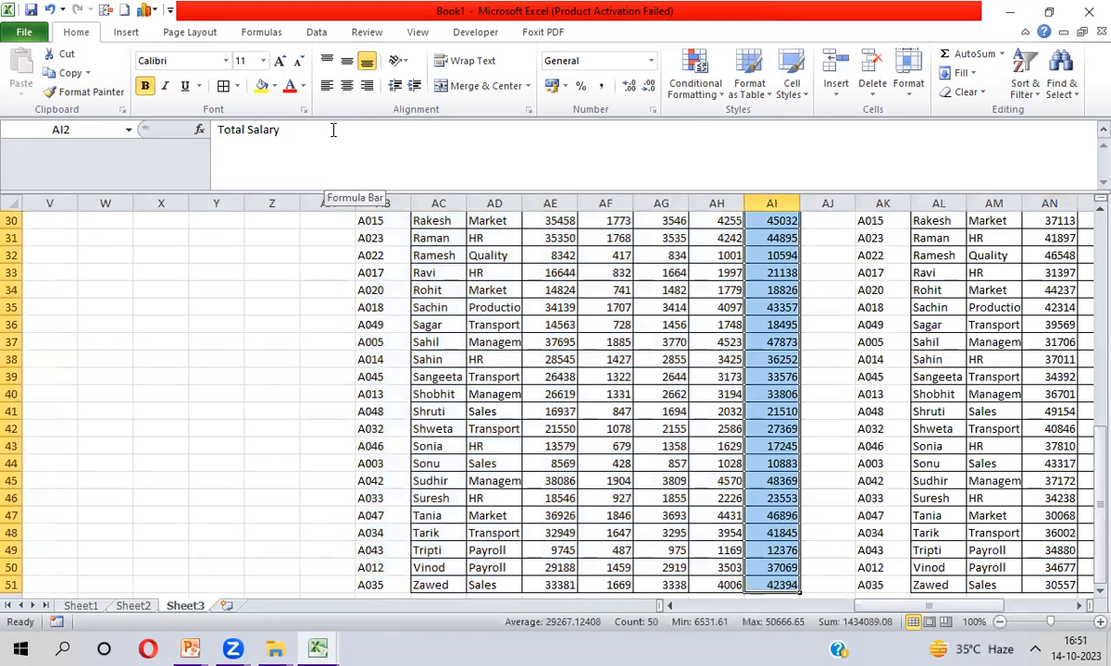
pyautogui.hotkey('ctrl', 'Up')
pyautogui.press('Up')
pyautogui.press('Right')
pyautogui.press('Right')
pyautogui.press('Left')
pyautogui.press('Left')
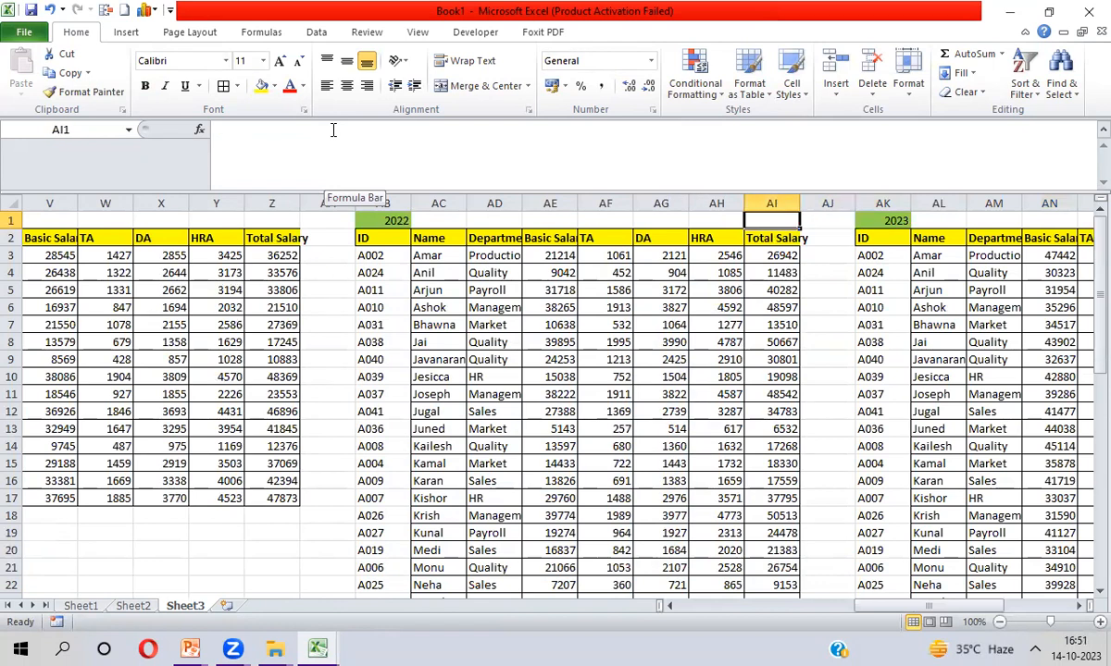
pyautogui.press('Down')
pyautogui.press('Left')
pyautogui.press('Left')
pyautogui.press('Left')
pyautogui.press('Left')
pyautogui.press('Left')
# Browse the 2022 table columns, then move down toward the lookup tables near row 41
pyautogui.hotkey('ctrl', 'shift', 'Down')
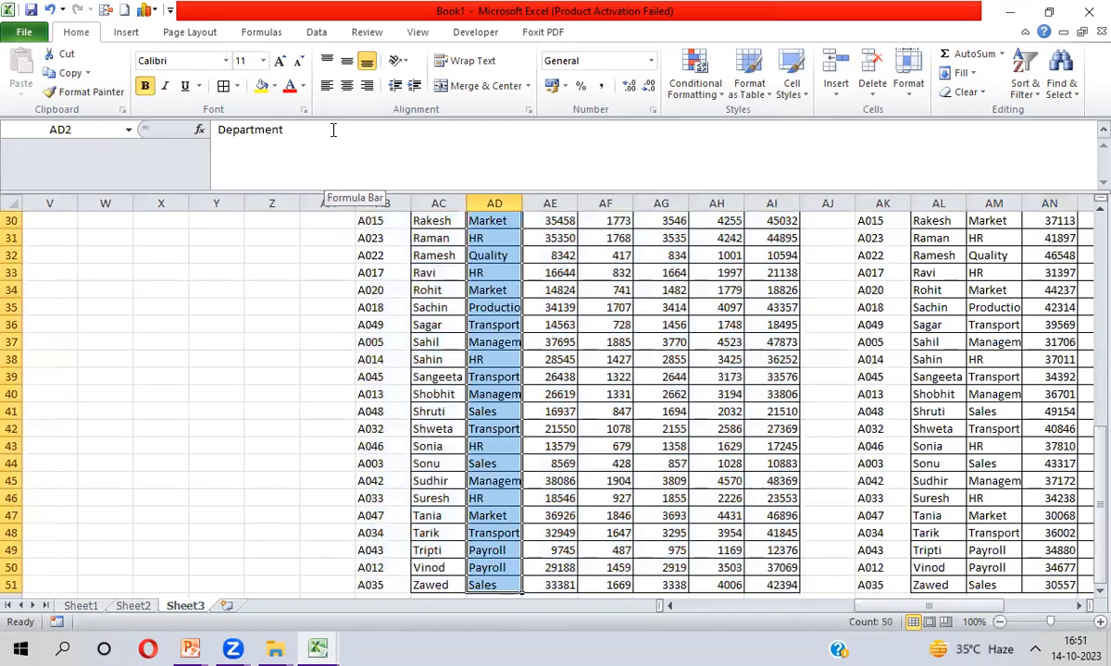
pyautogui.hotkey('ctrl', 'Up')
pyautogui.press('Right')
pyautogui.press('Right')
pyautogui.press('Right')
pyautogui.press('Right')
pyautogui.press('Down')
pyautogui.press('Down')
pyautogui.press('Right')
pyautogui.press('Left')
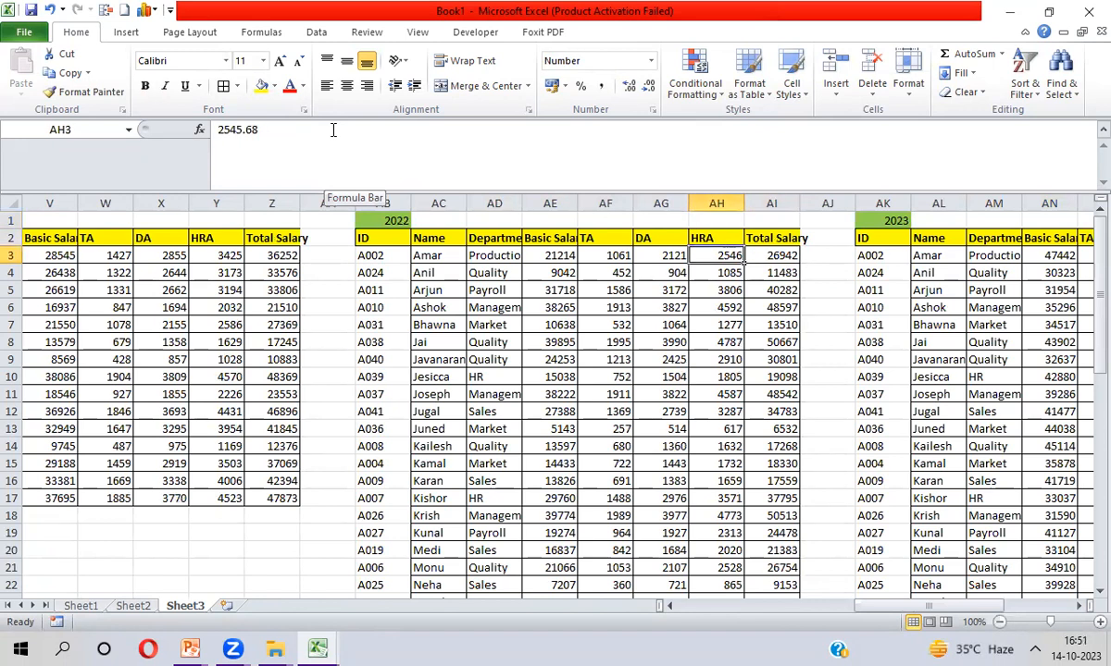
pyautogui.press('Left')
pyautogui.press('Left')
pyautogui.press('Left')
pyautogui.press('Left')
pyautogui.press('Left')
pyautogui.press('Left')
pyautogui.press('Left')
pyautogui.press('Left')
pyautogui.press('Left')
pyautogui.press('Left')
pyautogui.press('Left')
pyautogui.press('Left')
pyautogui.press('Left')
pyautogui.press('Left')
pyautogui.press('Left')
pyautogui.press('Left')
pyautogui.press('Left')
pyautogui.press('Left')
pyautogui.press('Left')
pyautogui.press('Left')
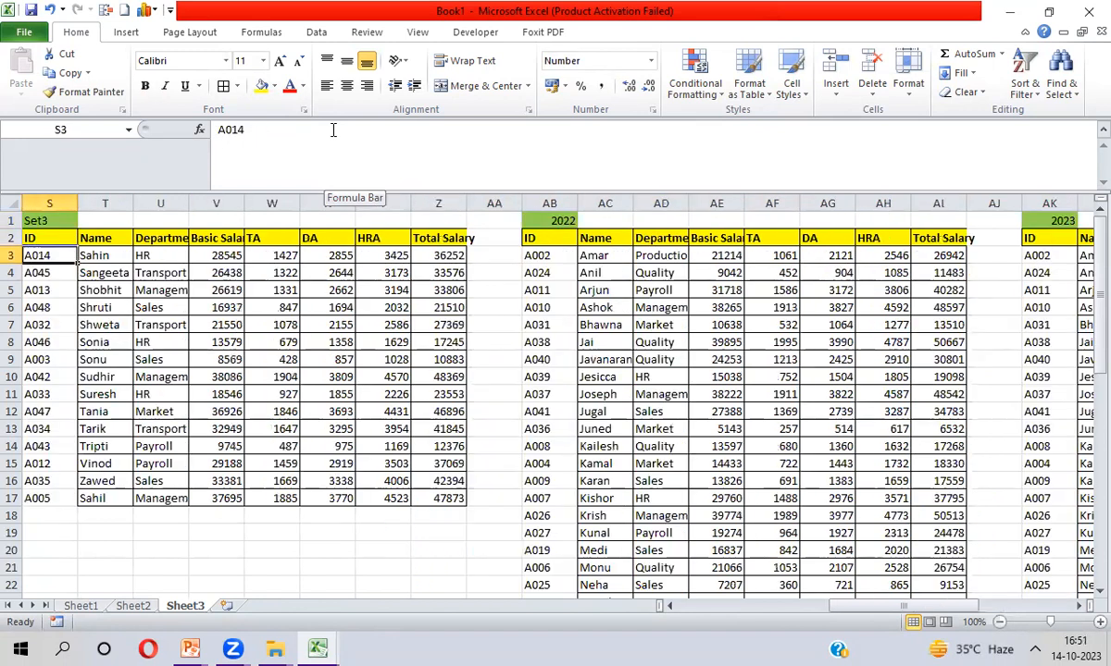
pyautogui.press('Down')
pyautogui.press('Down')
pyautogui.press('Down')
pyautogui.press('Down')
pyautogui.press('Down')
pyautogui.press('Down')
pyautogui.press('Down')
pyautogui.press('Down')
pyautogui.press('Down')
pyautogui.press('Down')
pyautogui.press('Down')
pyautogui.press('Down')
pyautogui.press('Down')
pyautogui.press('Down')
pyautogui.press('Down')
pyautogui.press('Down')
pyautogui.press('Down')
pyautogui.press('Down')
pyautogui.press('Down')
pyautogui.press('Down')
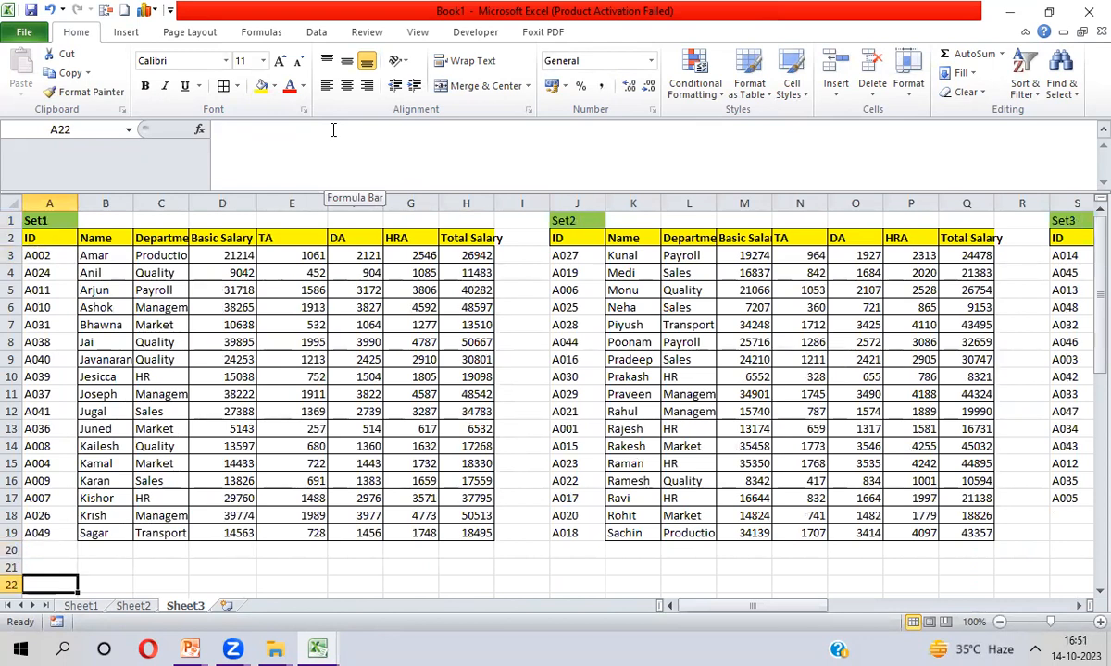
pyautogui.press('Right')
pyautogui.press('Right')
pyautogui.press('Right')
pyautogui.press('Right')
pyautogui.press('Right')
pyautogui.press('Right')
pyautogui.press('Right')
pyautogui.press('Right')
pyautogui.press('Right')
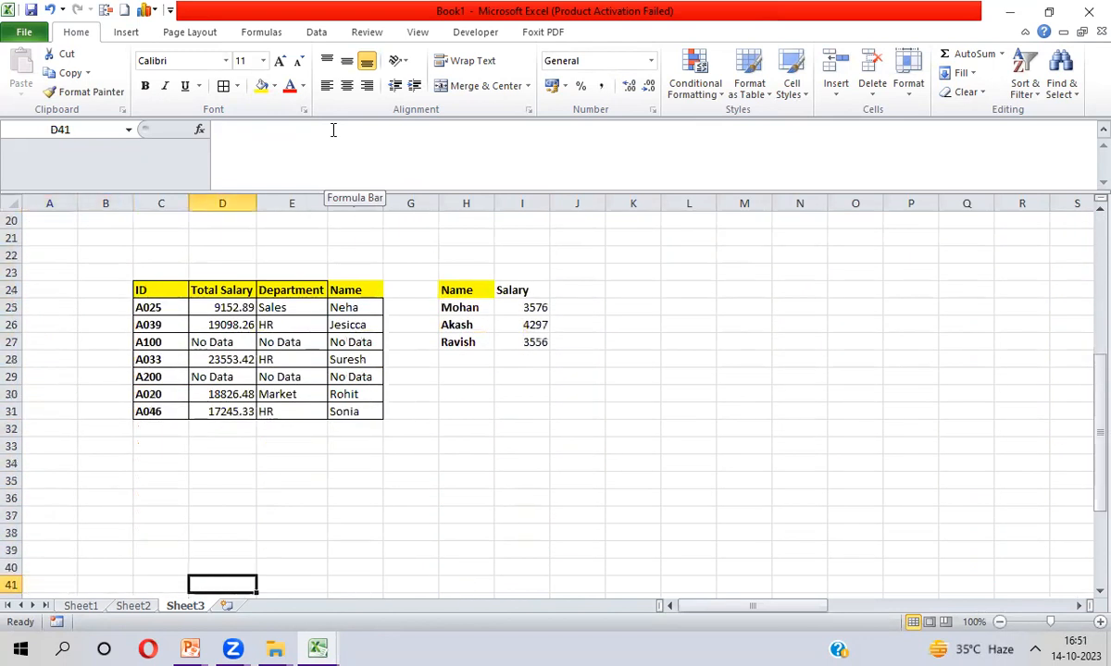
pyautogui.press('Right')
pyautogui.press('Right')
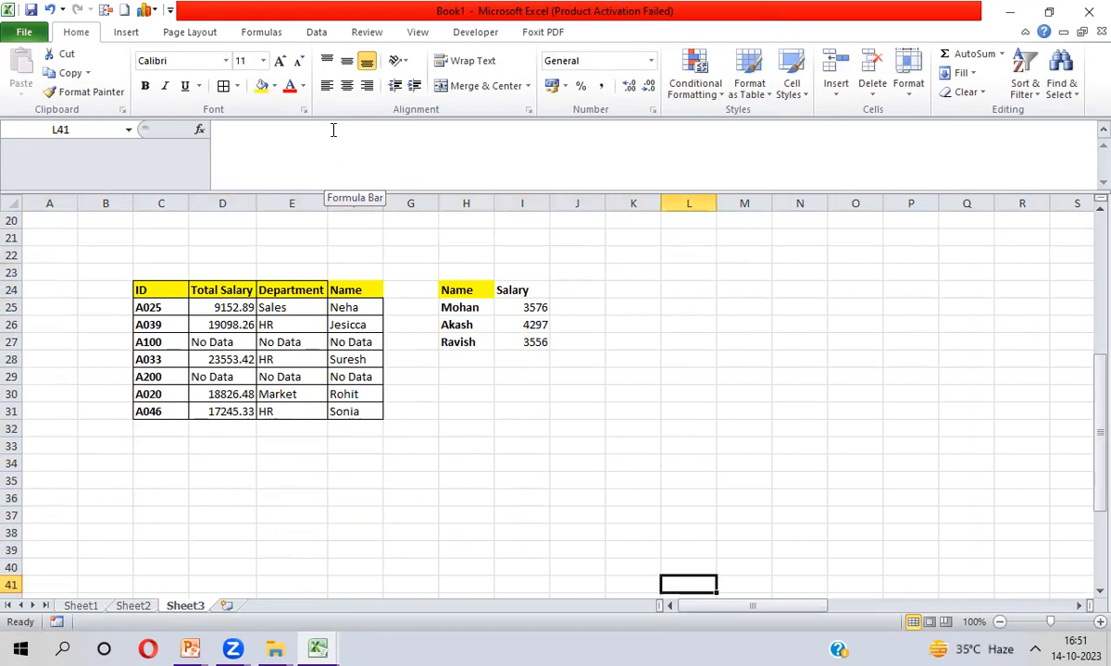
pyautogui.hotkey('ctrl', 'Up')
pyautogui.press('Down')
pyautogui.press('Down')
pyautogui.press('Down')
pyautogui.press('Down')
pyautogui.press('Down')
pyautogui.press('Left')
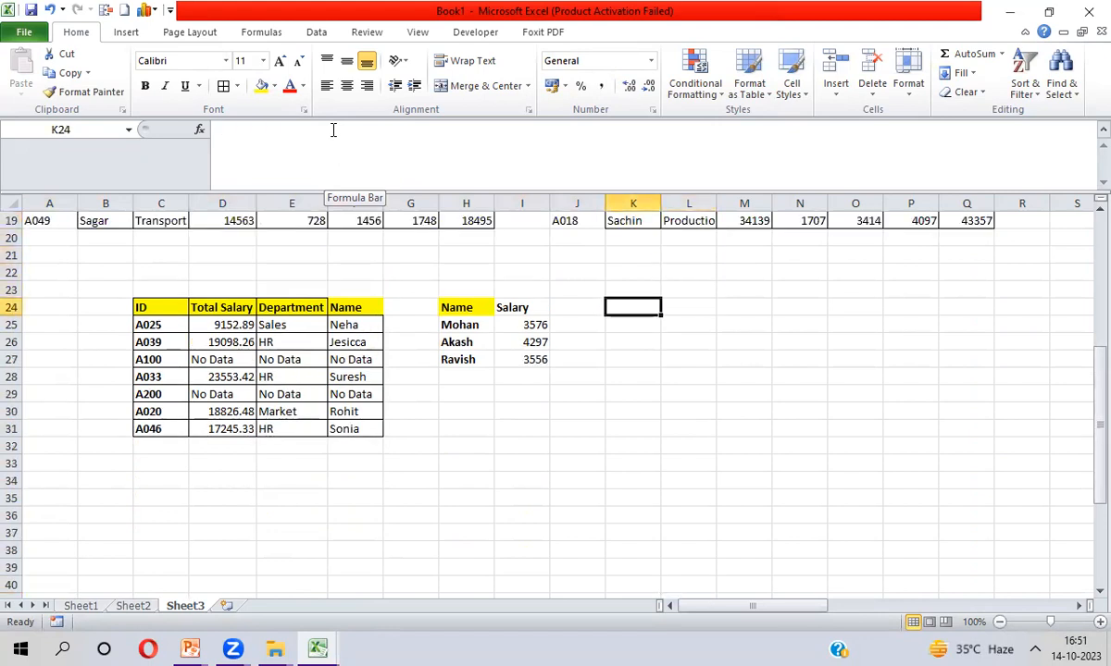
pyautogui.write('Name')
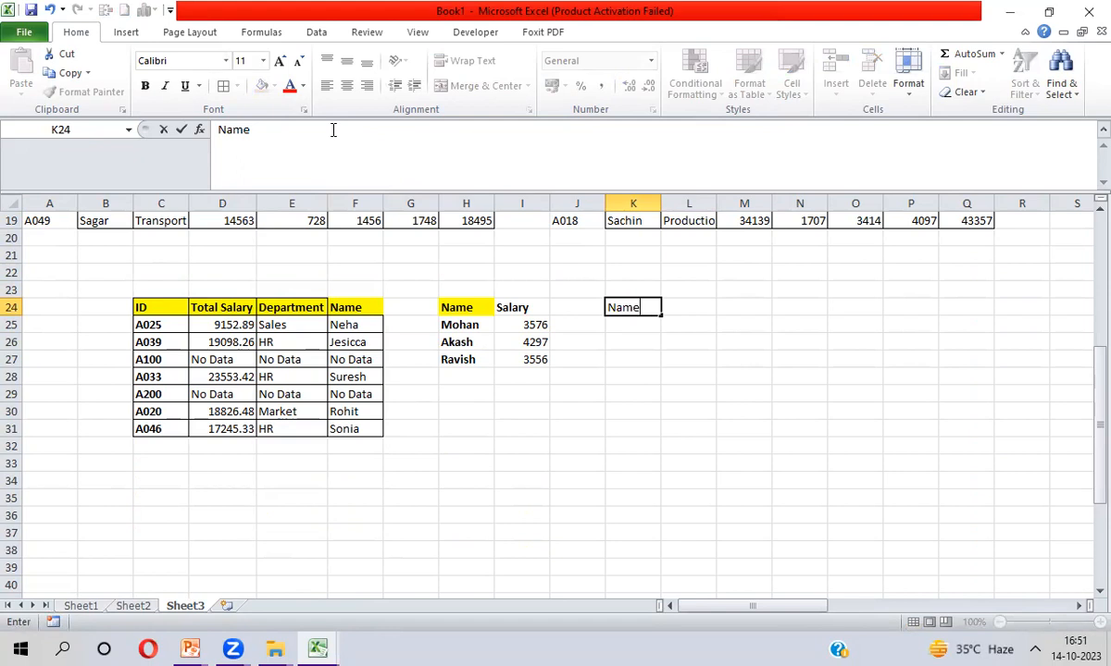
pyautogui.press('Return')
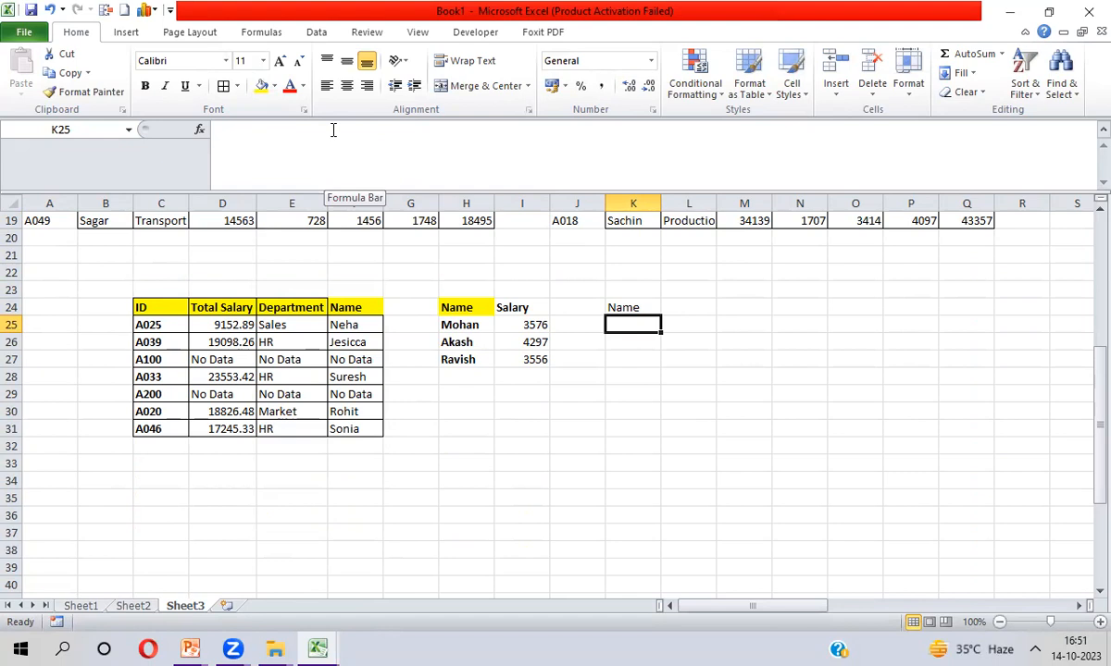
pyautogui.press('Up')
pyautogui.press('Delete')
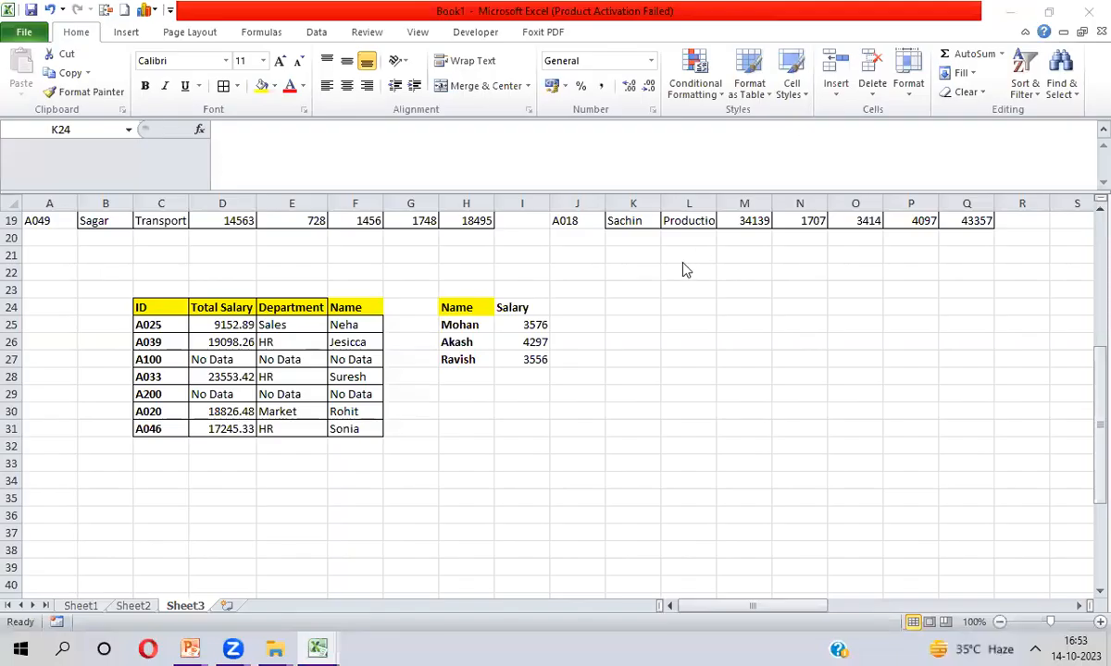
pyautogui.hotkey('ctrl', 'Up')
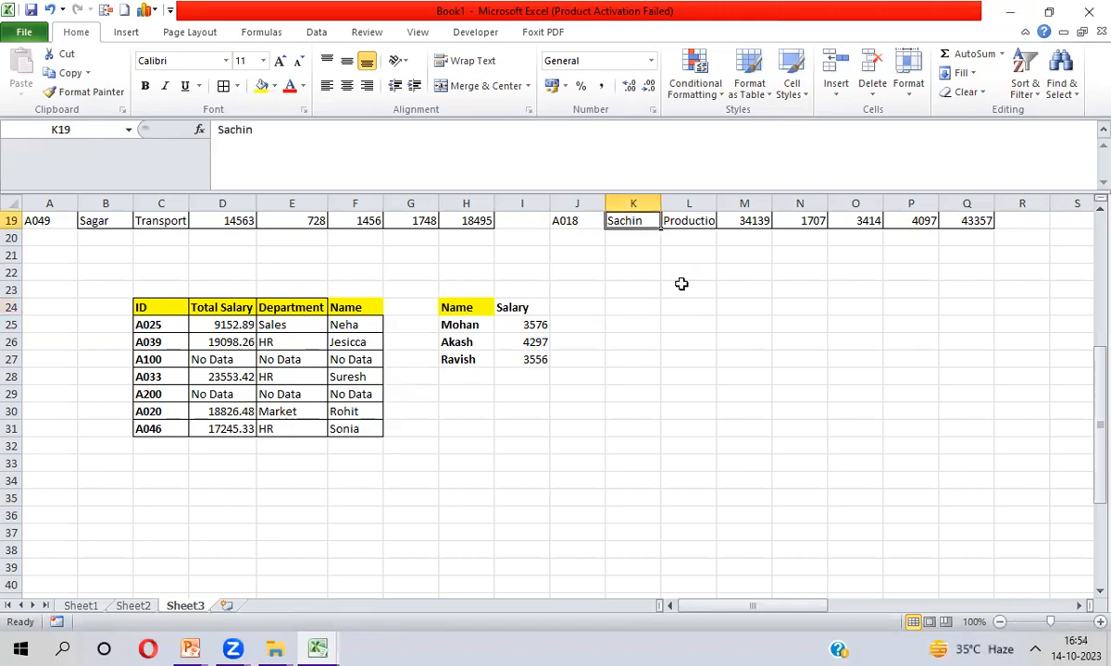
# Copy the seven names Jesicca through Karan from the 2022 table
pyautogui.hotkey('ctrl', 'Up')
pyautogui.press('Up')
pyautogui.press('Right')
pyautogui.press('Right')
pyautogui.press('Right')
pyautogui.press('Right')
pyautogui.press('Right')
pyautogui.press('Right')
pyautogui.press('Right')
pyautogui.press('Right')
pyautogui.press('Right')
pyautogui.press('Right')
pyautogui.press('Right')
pyautogui.press('Right')
pyautogui.press('Right')
pyautogui.press('Right')
pyautogui.press('Right')
pyautogui.press('Right')
pyautogui.press('Right')
pyautogui.press('Right')
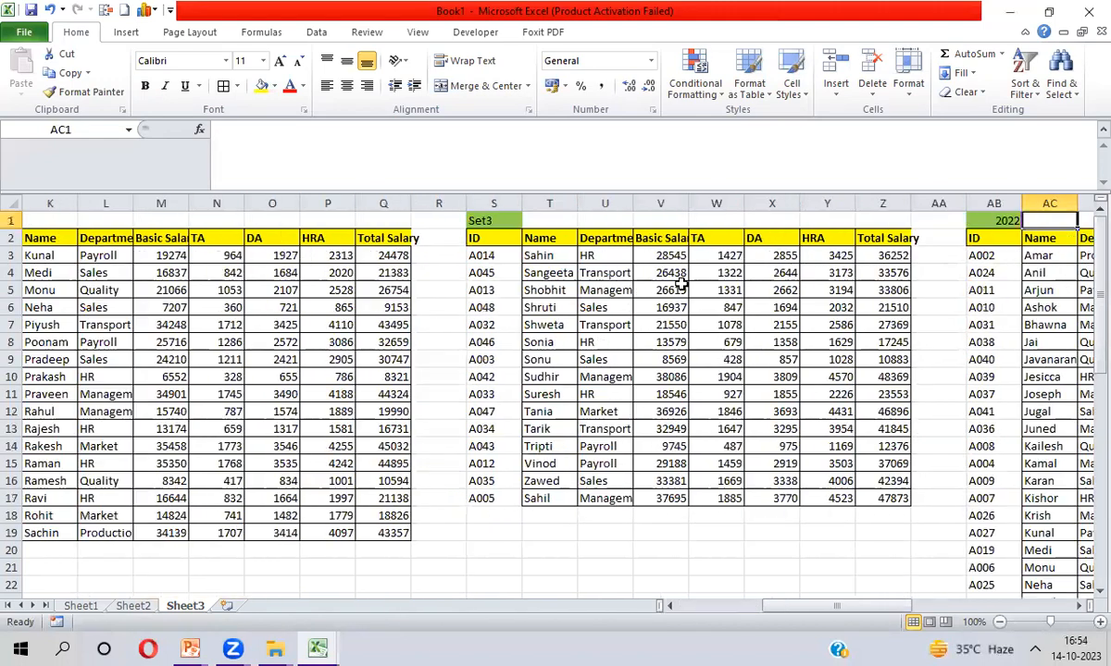
pyautogui.press('Right')
pyautogui.press('Right')
pyautogui.press('Right')
pyautogui.press('Right')
pyautogui.press('Right')
pyautogui.press('Right')
pyautogui.press('Right')
pyautogui.press('Right')
pyautogui.press('Right')
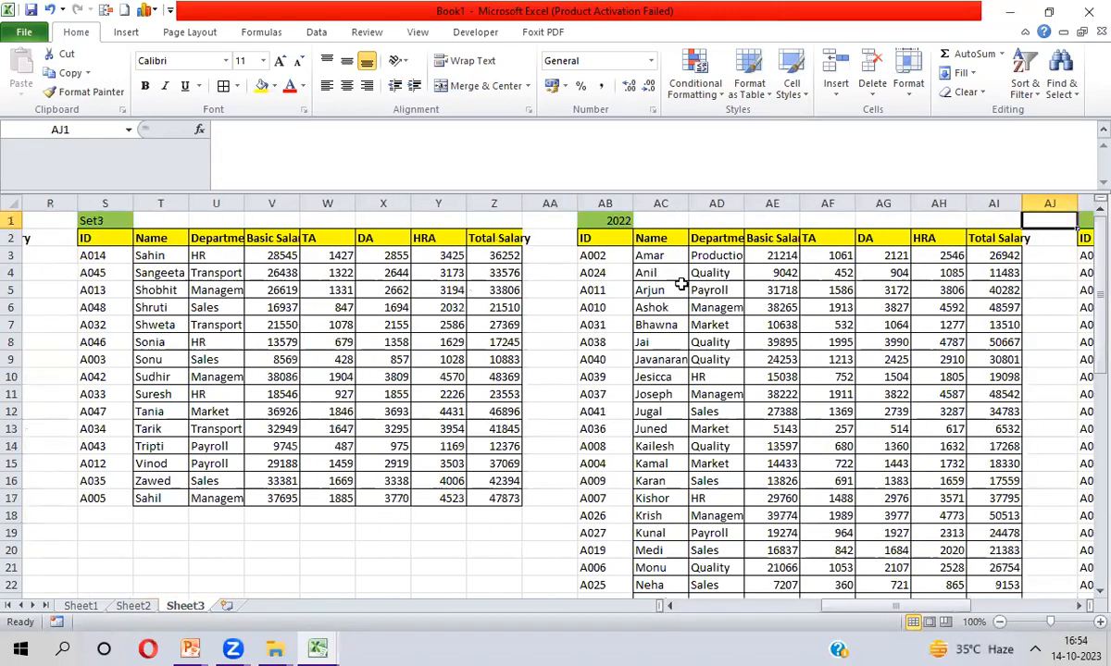
pyautogui.press('Down')
pyautogui.press('Right')
pyautogui.press('Right')
pyautogui.press('Right')
pyautogui.press('Right')
pyautogui.press('Right')
pyautogui.press('Right')
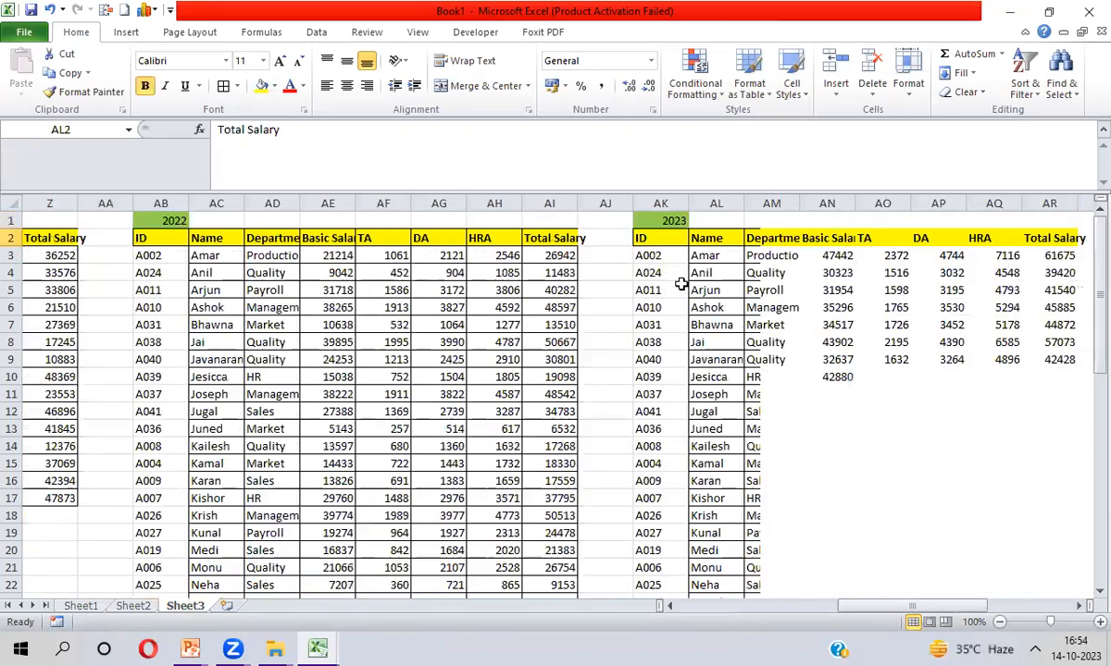
pyautogui.press('Left')
pyautogui.press('Left')
pyautogui.press('Left')
pyautogui.press('Left')
pyautogui.press('Left')
pyautogui.press('Left')
pyautogui.press('Left')
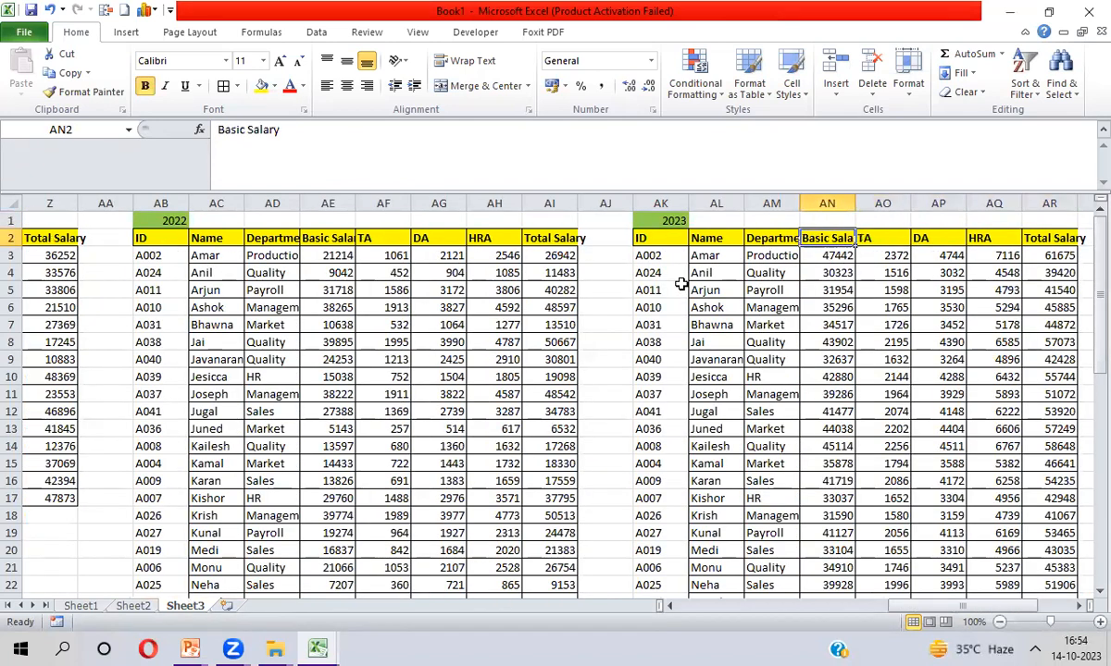
pyautogui.press('Left')
pyautogui.press('Left')
pyautogui.press('Left')
pyautogui.press('Left')
pyautogui.press('Left')
pyautogui.press('Left')
pyautogui.press('Left')
pyautogui.press('Left')
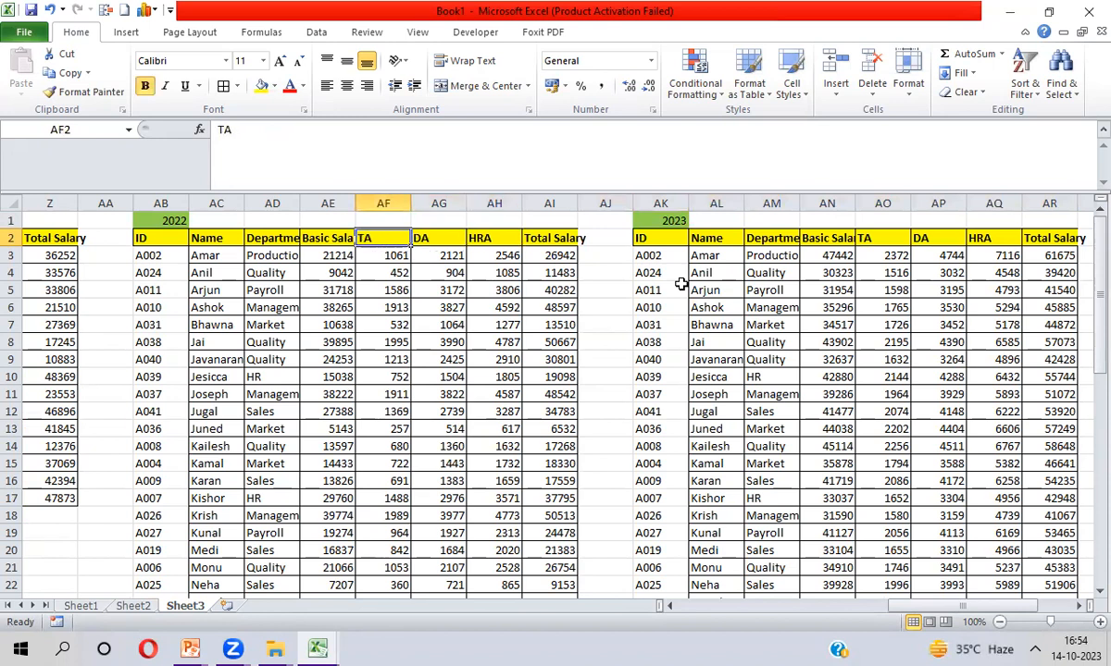
pyautogui.press('Down')
pyautogui.press('Down')
pyautogui.press('Down')
pyautogui.press('Down')
pyautogui.press('Down')
pyautogui.press('Down')
pyautogui.press('Down')
pyautogui.press('Down')
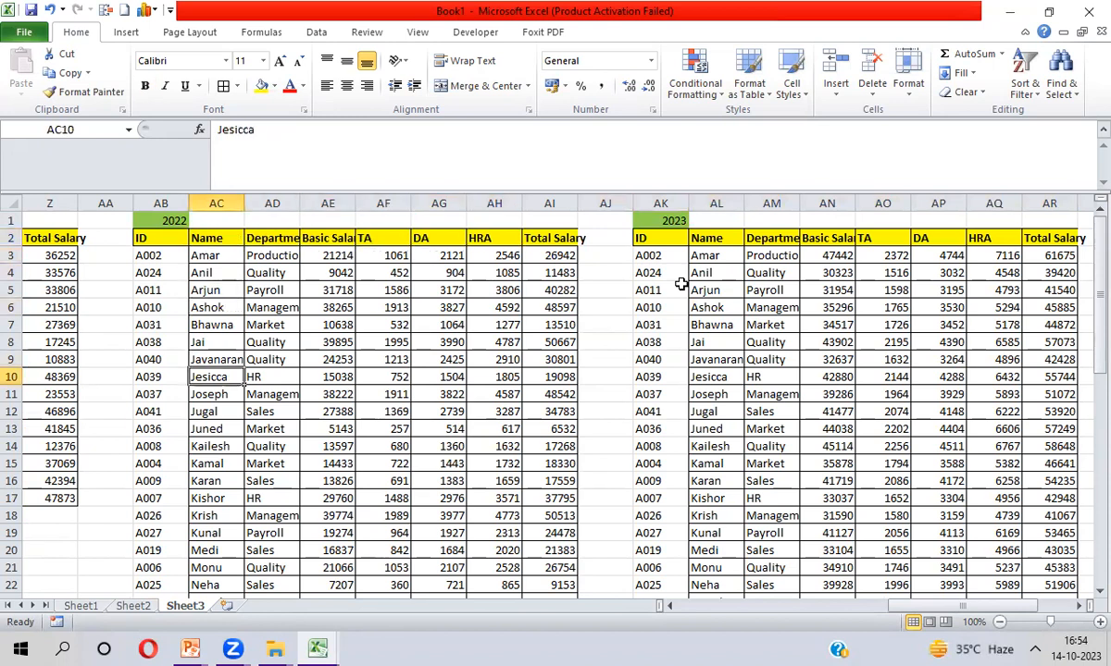
pyautogui.hotkey('shift', 'Down')
pyautogui.hotkey('shift', 'Down')
pyautogui.hotkey('shift', 'Down')
pyautogui.hotkey('shift', 'Down')
pyautogui.hotkey('shift', 'Down')
pyautogui.hotkey('shift', 'Down')
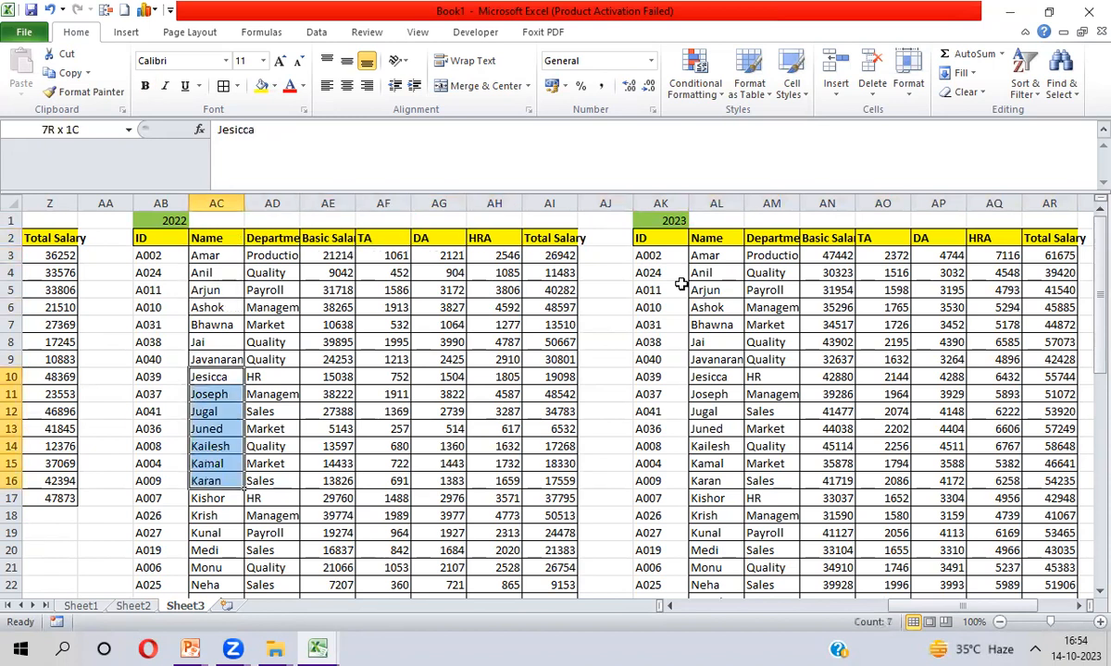
pyautogui.hotkey('ctrl', 'c')
# Paste the copied names into K24:K30
pyautogui.press('Left')
pyautogui.press('Left')
pyautogui.press('Left')
pyautogui.press('Left')
pyautogui.press('Left')
pyautogui.press('Left')
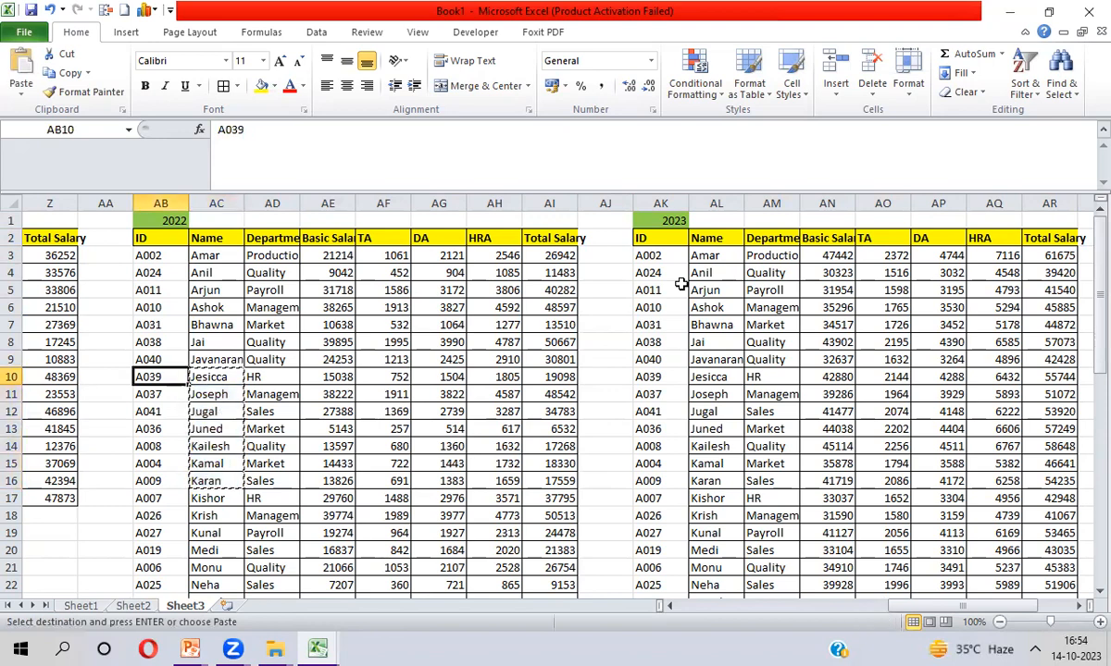
pyautogui.press('Down')
pyautogui.press('Down')
pyautogui.press('Down')
pyautogui.press('Down')
pyautogui.press('Down')
pyautogui.press('Down')
pyautogui.press('Down')
pyautogui.press('Left')
pyautogui.press('Left')
pyautogui.press('Left')
pyautogui.press('Left')
pyautogui.press('Down')
pyautogui.press('Down')
pyautogui.press('Down')
pyautogui.press('Down')
pyautogui.press('Down')
pyautogui.press('Down')
pyautogui.press('Down')
pyautogui.press('Down')
pyautogui.press('Down')
pyautogui.press('Down')
pyautogui.press('Down')
pyautogui.press('Down')
pyautogui.press('Down')
pyautogui.press('Down')
pyautogui.press('Down')
pyautogui.press('Down')
pyautogui.press('Down')
pyautogui.press('Down')
pyautogui.press('Down')
pyautogui.press('Down')
pyautogui.press('Down')
pyautogui.press('Down')
pyautogui.press('Down')
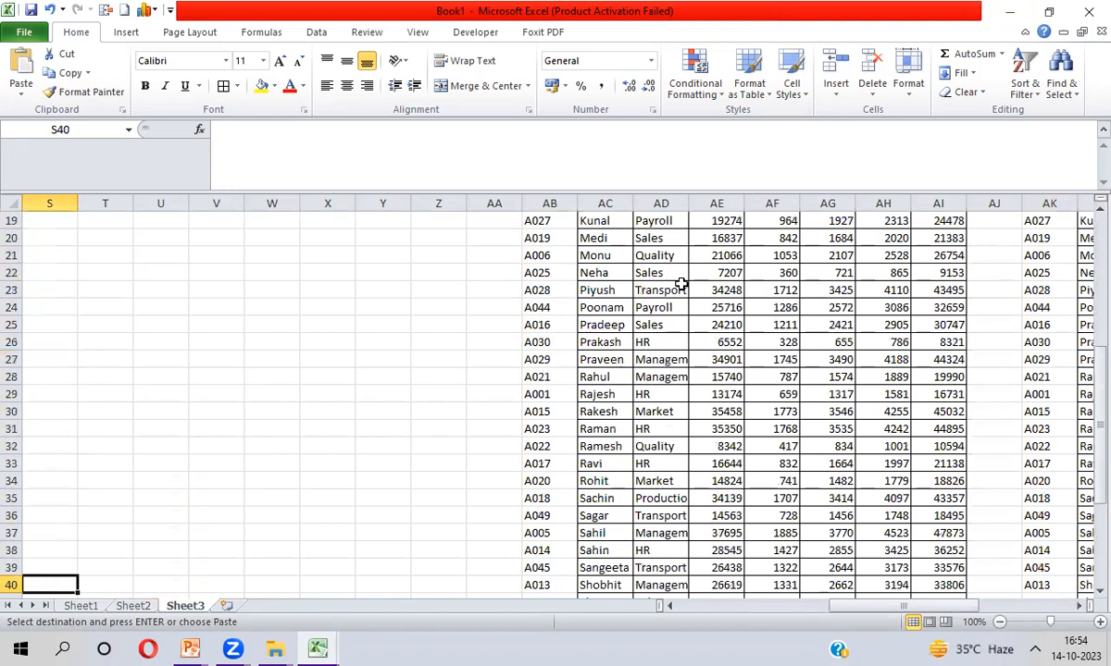
pyautogui.press('Home')
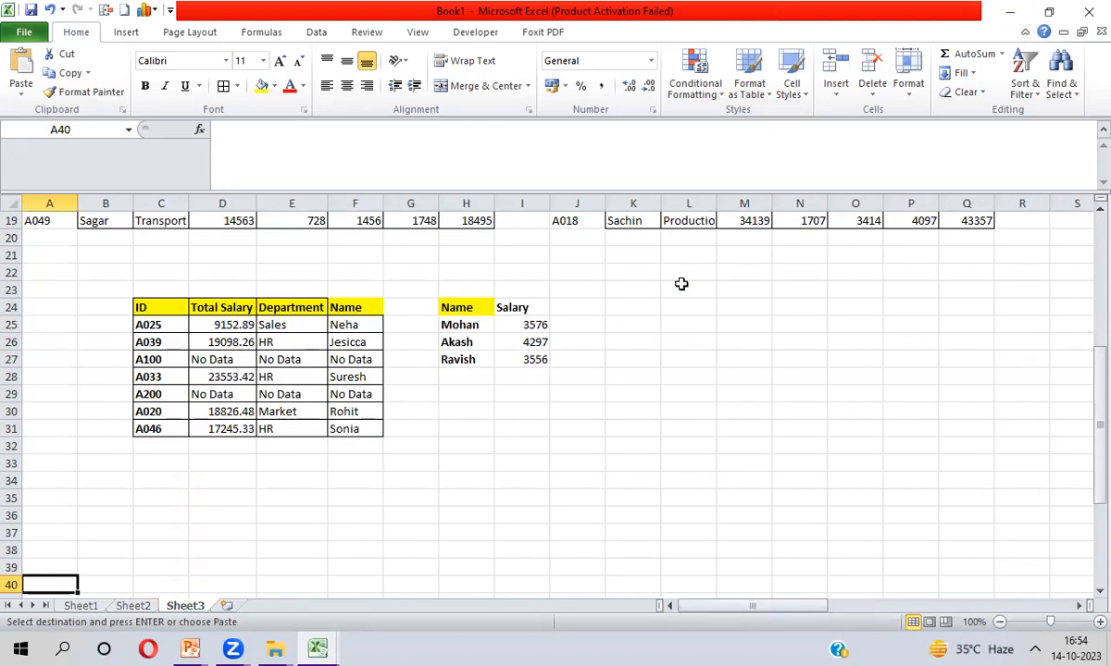
pyautogui.click(626, 311)
pyautogui.hotkey('ctrl', 'v')
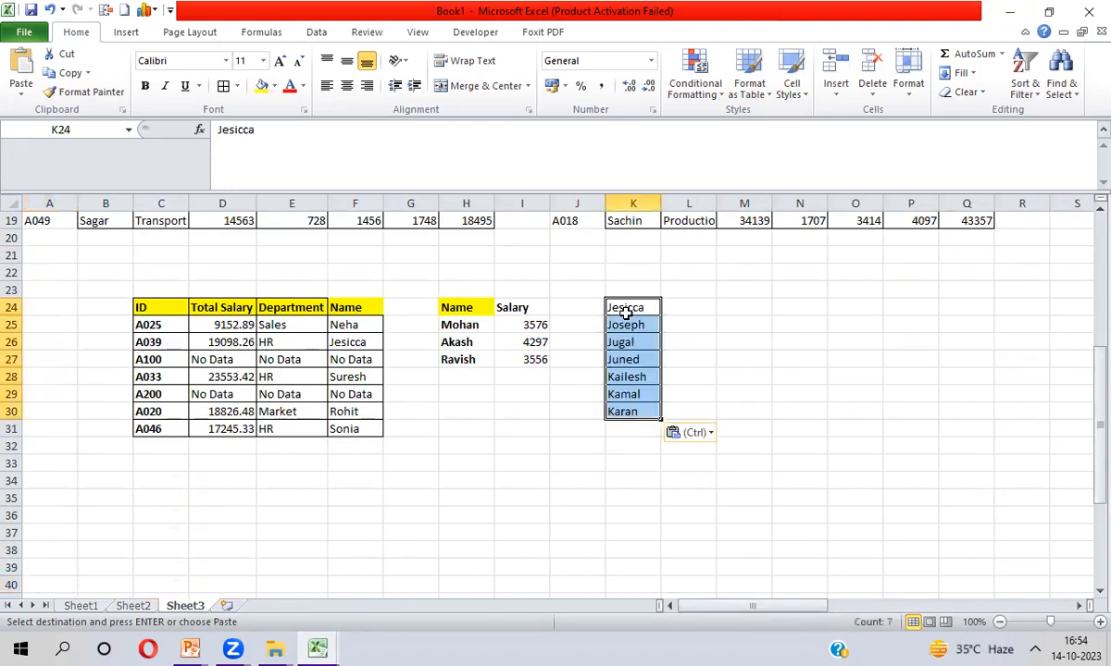
# Enter headers Name in K23 and Total Salary in L23
pyautogui.press('Up')
pyautogui.write('Name')
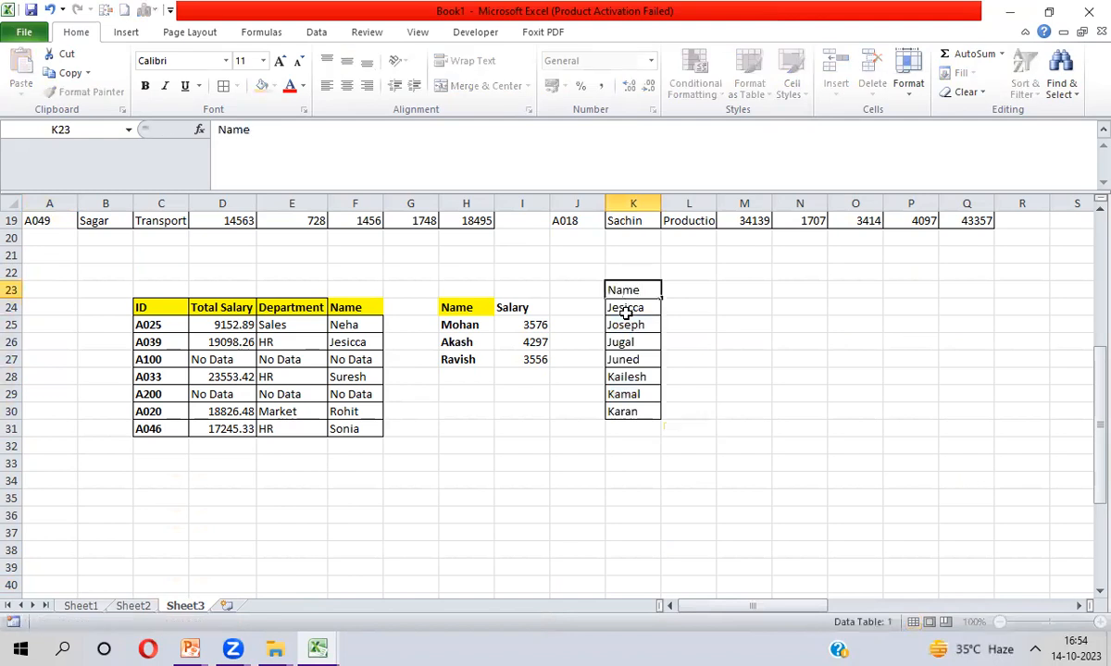
pyautogui.press('Tab')
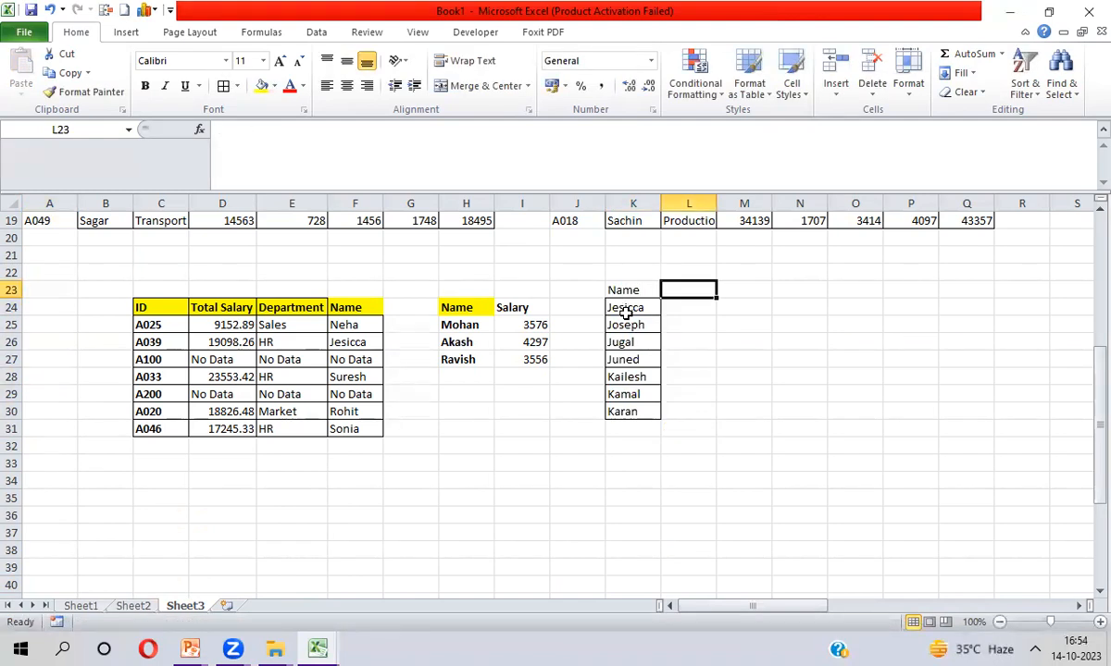
pyautogui.write('Total Salary')
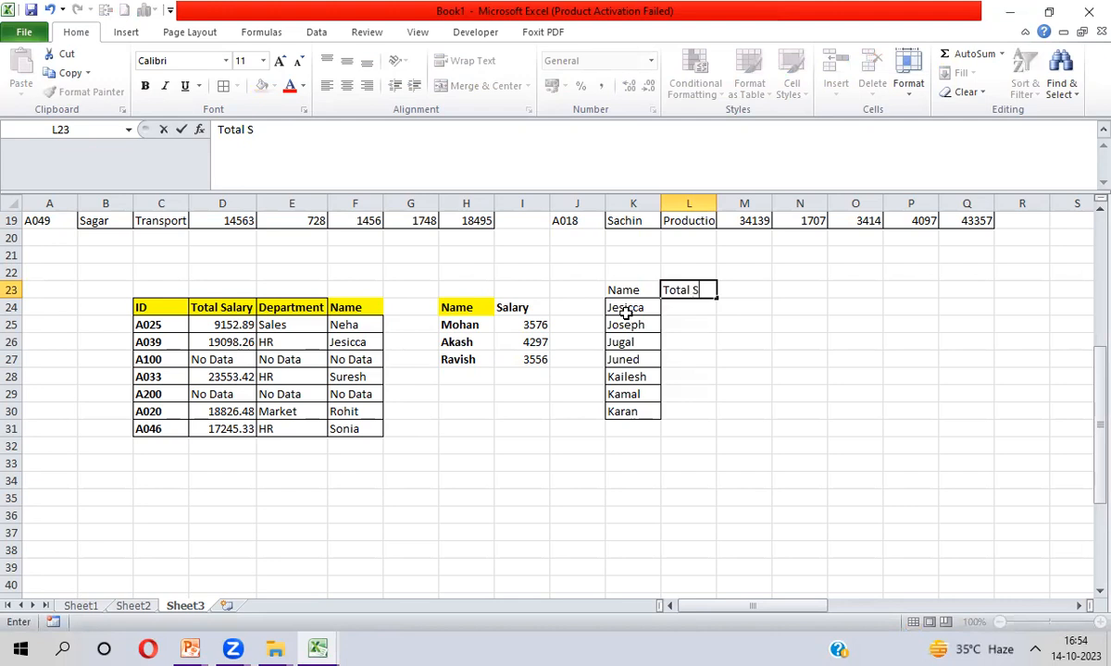
pyautogui.click(626, 315)
# AutoFit the width of columns K and L for the new table
pyautogui.press('Up')
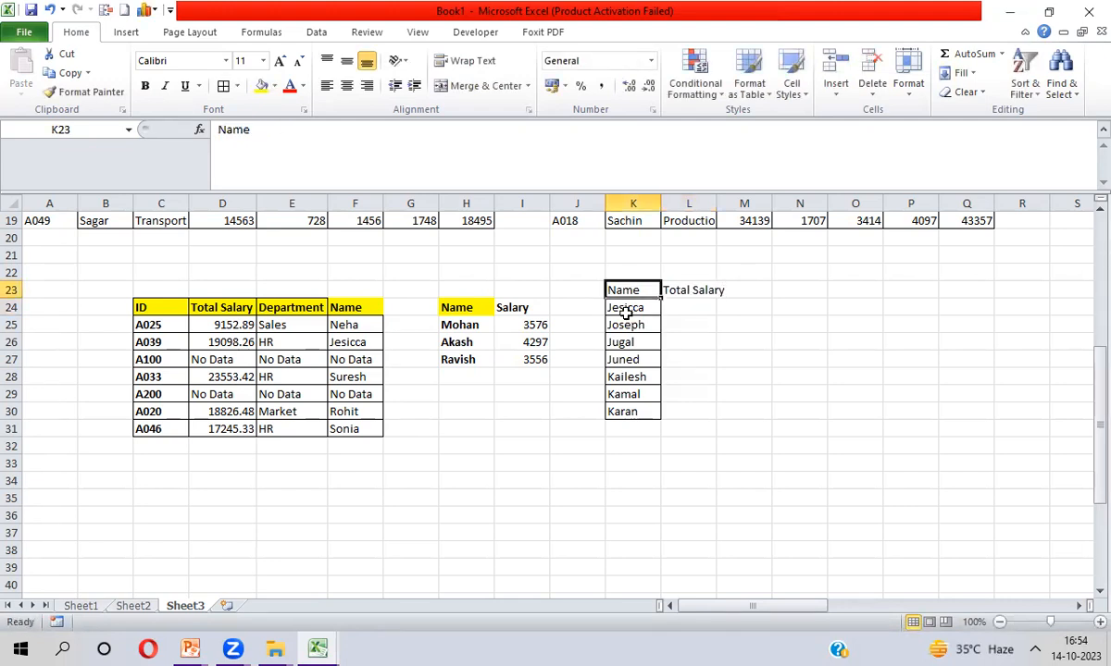
pyautogui.hotkey('shift', 'Right')
pyautogui.hotkey('ctrl', 'shift', 'Down')
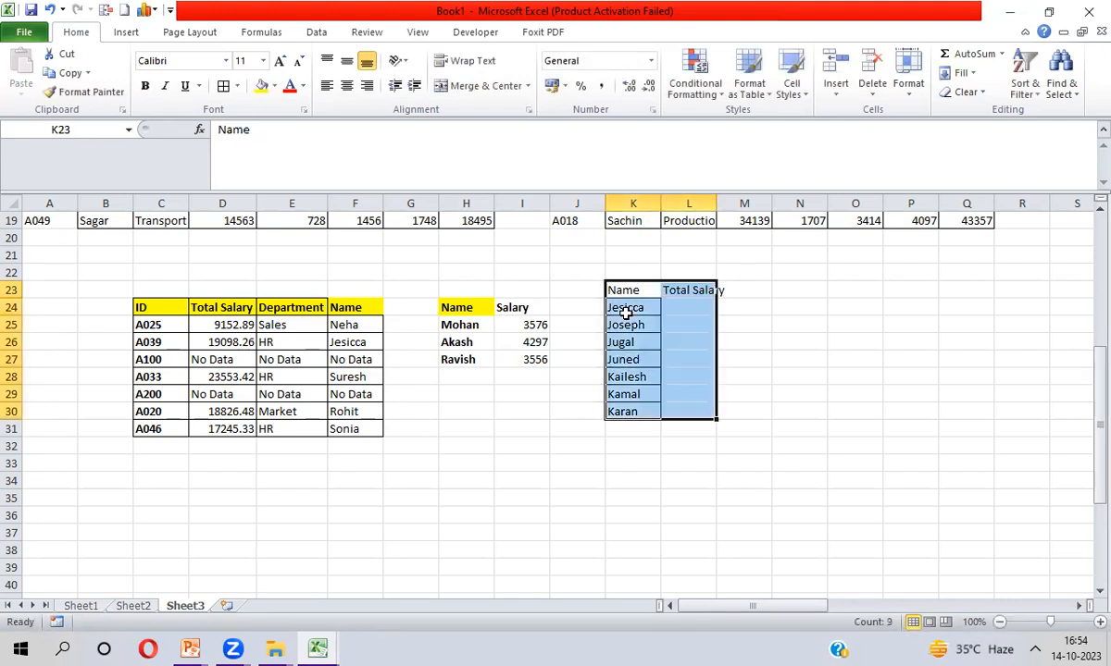
pyautogui.hotkey('alt', 'h')
pyautogui.press('o')
pyautogui.press('i')
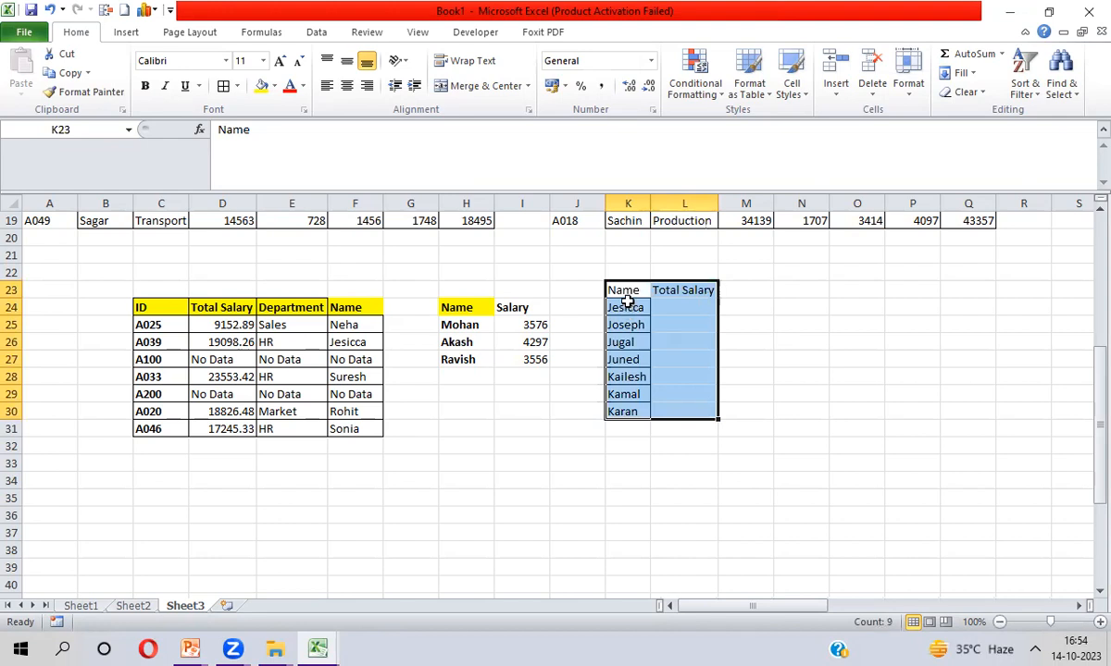
# Copy the yellow bold Name header format from H24 onto the K23:L23 headers with Format Painter
pyautogui.click(460, 308)
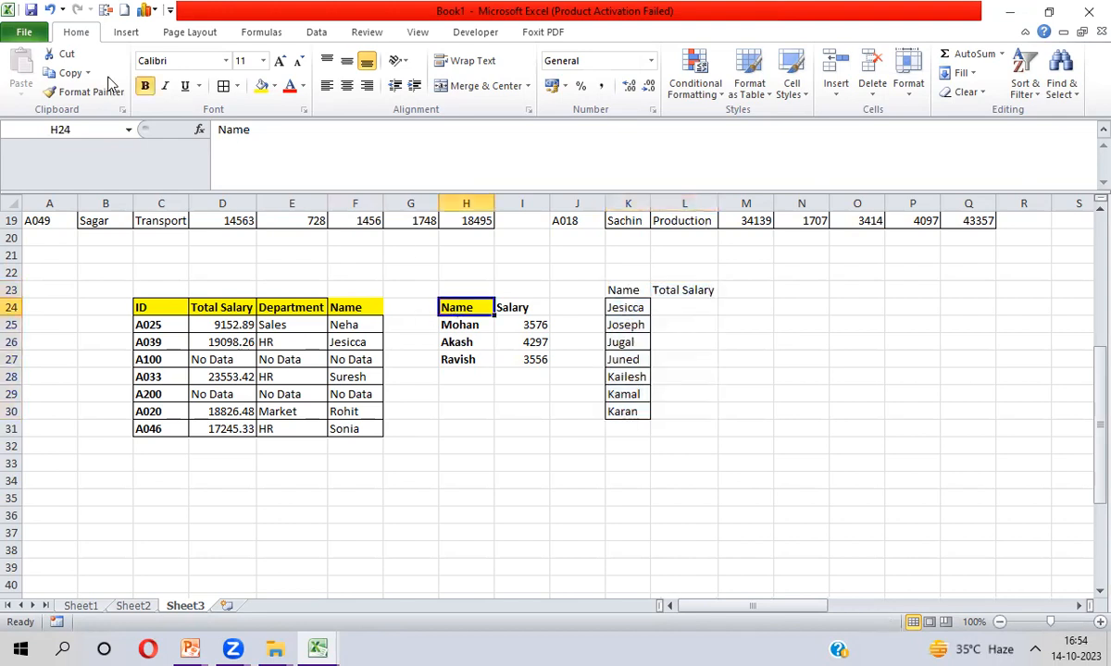
pyautogui.click(54, 93)
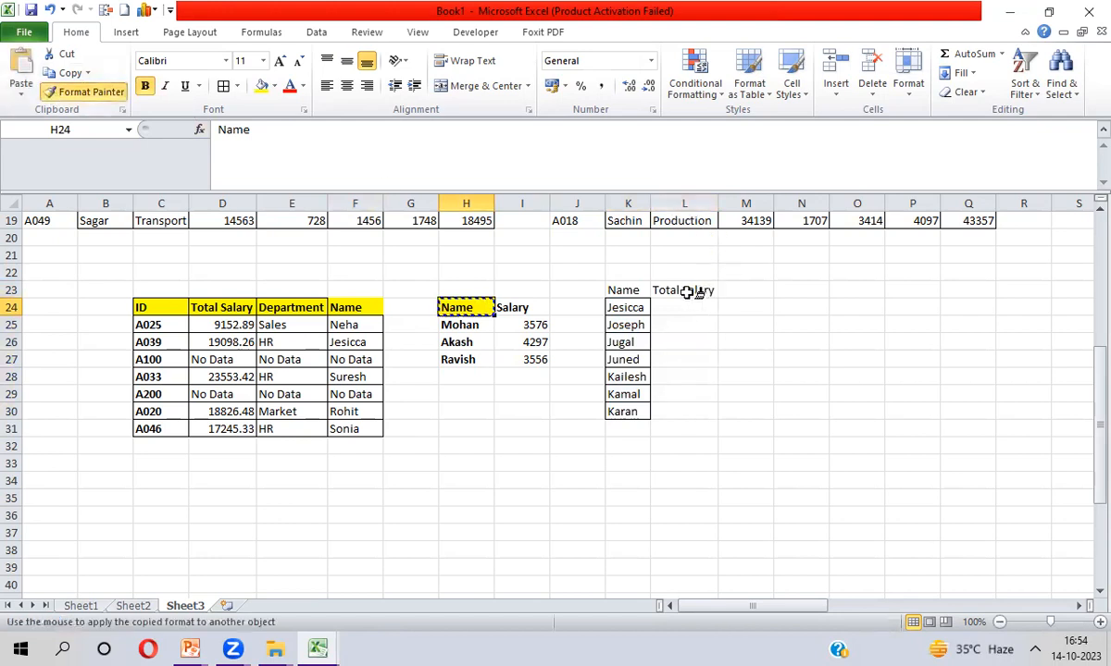
pyautogui.click(630, 289)
pyautogui.moveTo(631, 289)
pyautogui.mouseDown()
pyautogui.moveTo(719, 289)
pyautogui.moveTo(709, 290)
pyautogui.mouseUp()
# Bold the names in K24:K30
pyautogui.click(623, 310)
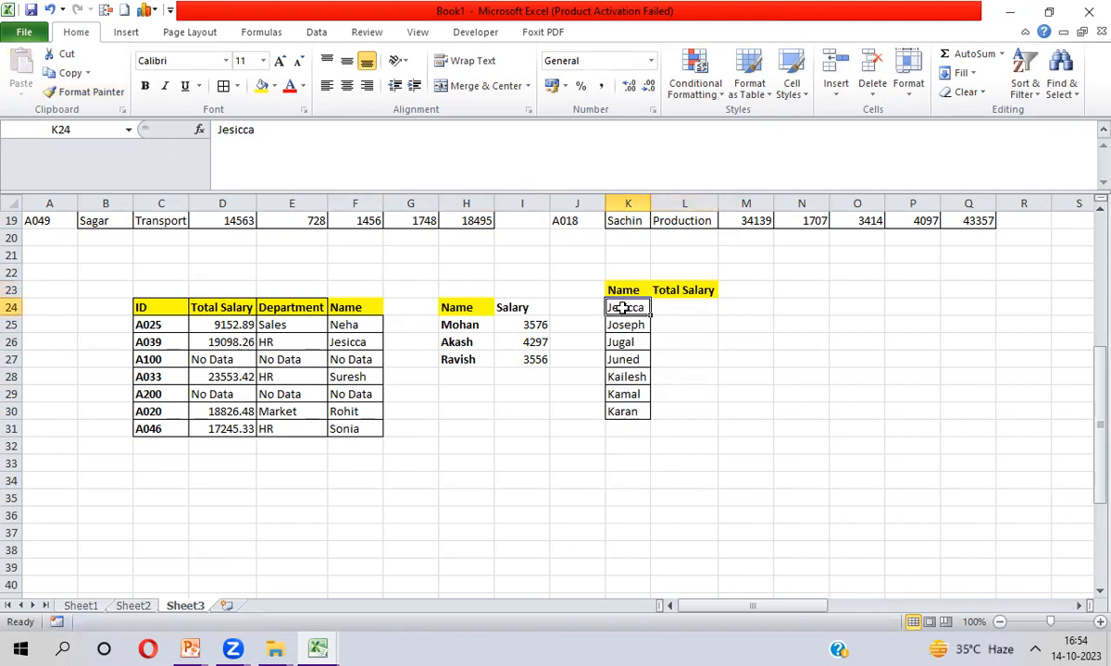
pyautogui.hotkey('ctrl', 'shift', 'Down')
pyautogui.hotkey('ctrl', 'b')
# Apply All Borders to the whole K23:L30 table
pyautogui.press('Up')
pyautogui.press('Right')
pyautogui.press('Left')
pyautogui.hotkey('shift', 'Right')
pyautogui.hotkey('ctrl', 'shift', 'Down')
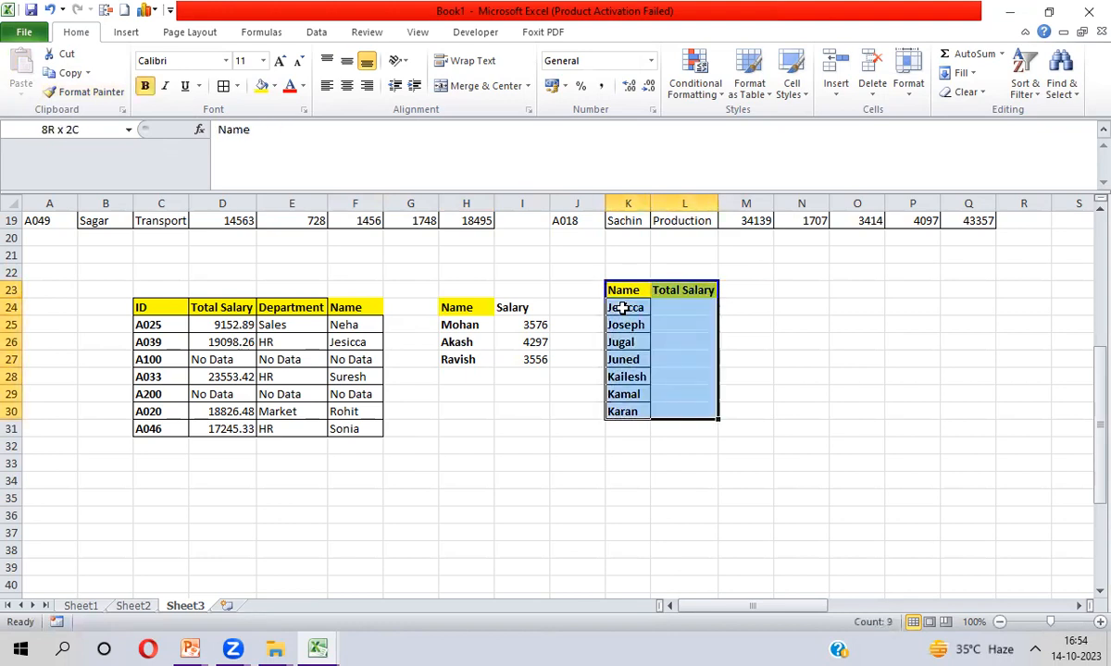
pyautogui.click(223, 87)
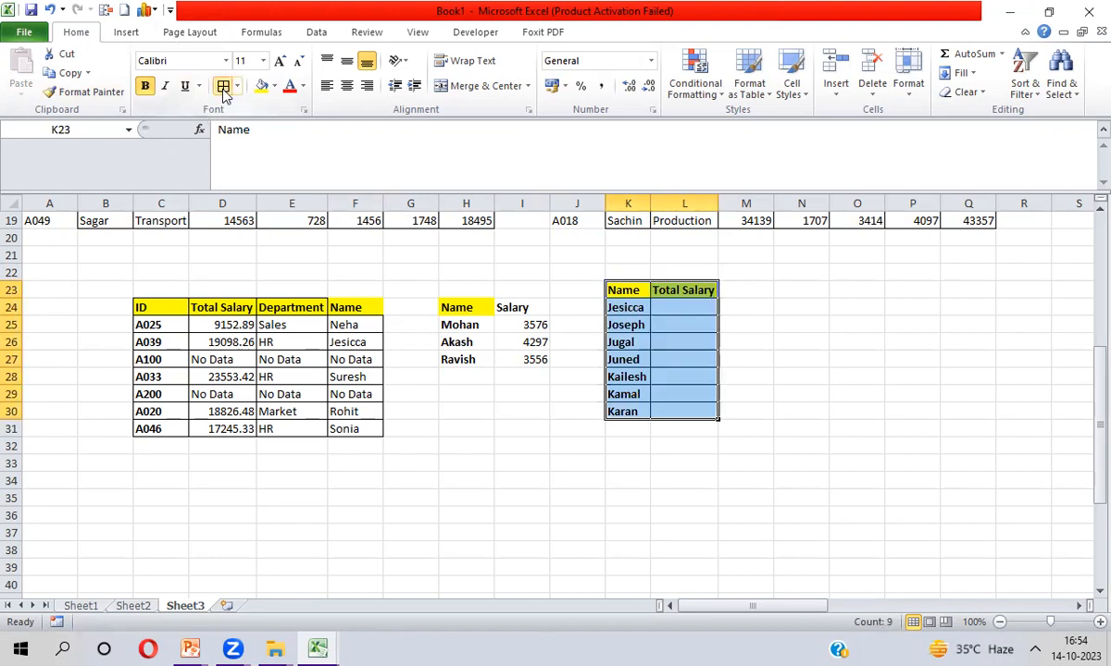
pyautogui.click(688, 307)
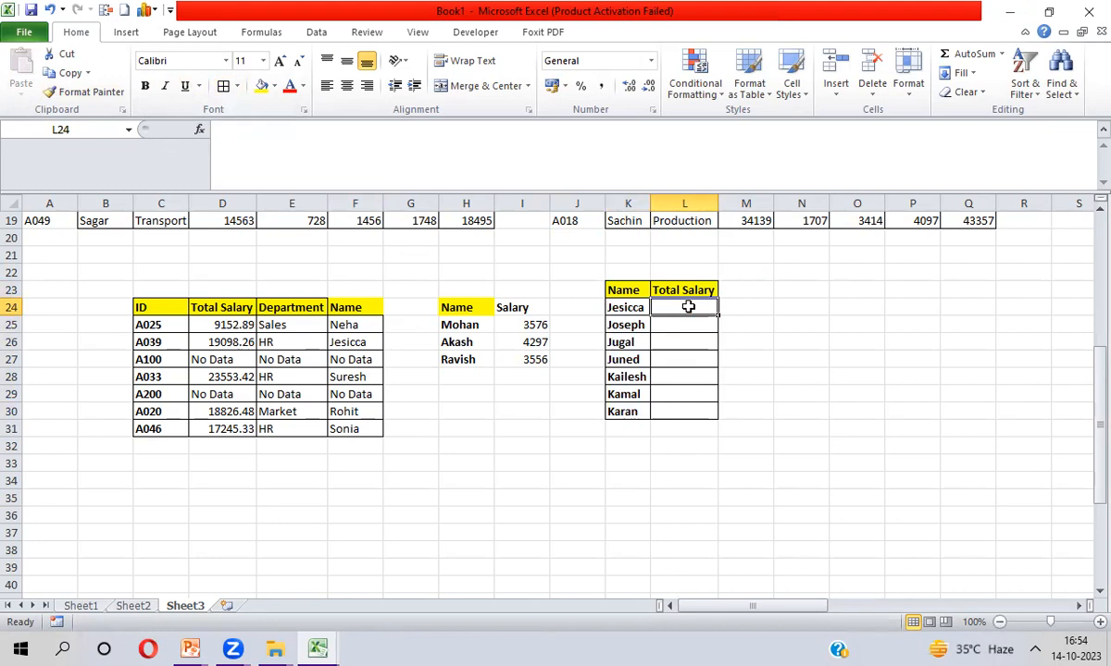
pyautogui.click(635, 272)
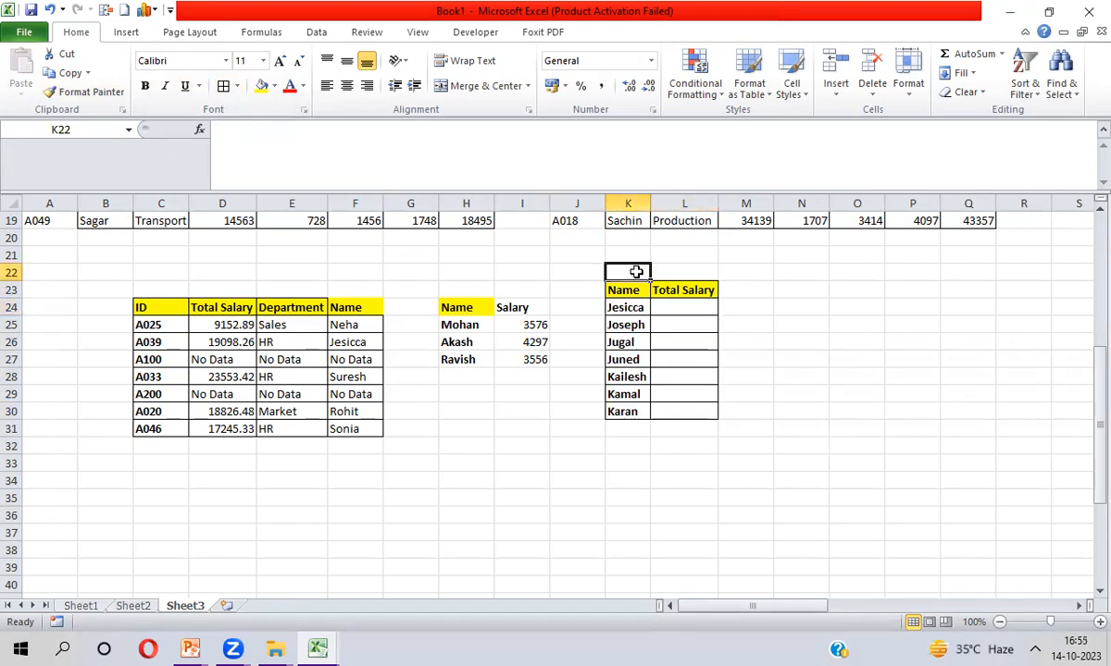
pyautogui.write('20')
pyautogui.write('23')
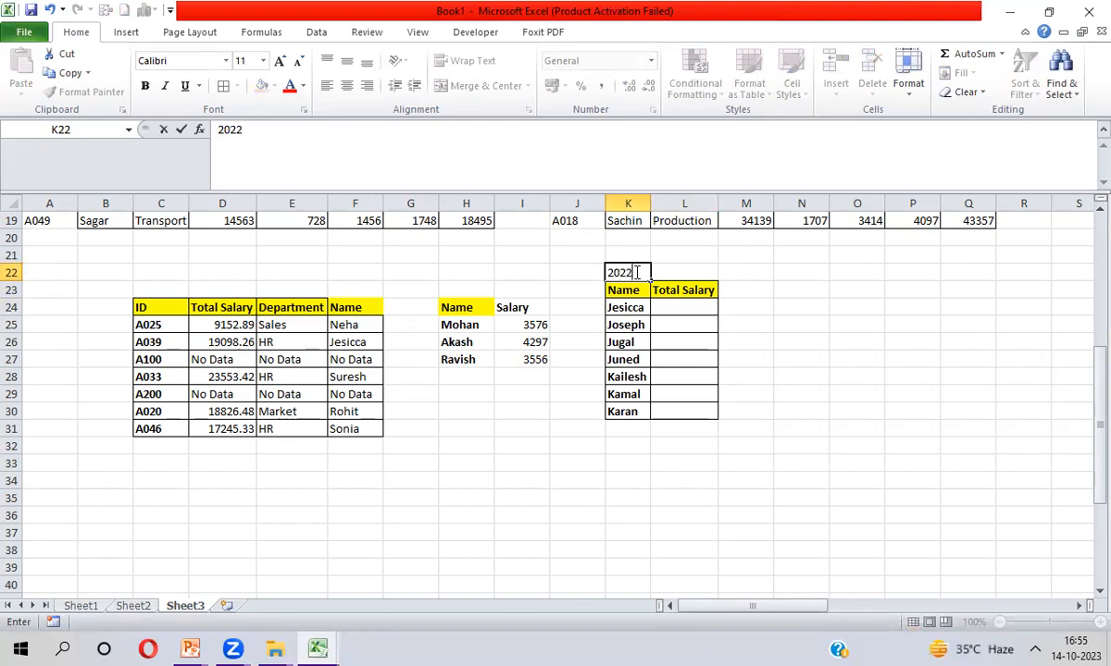
pyautogui.press('Return')
pyautogui.press('Return')
pyautogui.press('Right')
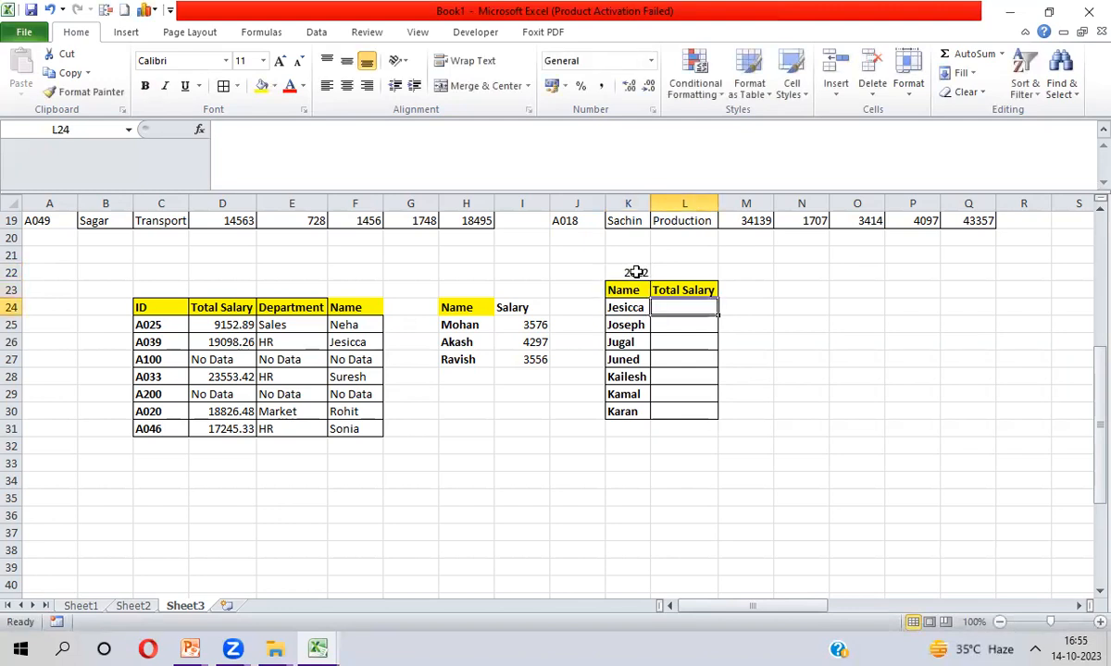
pyautogui.hotkey('shift', 'Down')
pyautogui.hotkey('shift', 'Down')
pyautogui.hotkey('shift', 'Down')
pyautogui.hotkey('shift', 'Down')
pyautogui.hotkey('shift', 'Down')
pyautogui.hotkey('shift', 'Down')
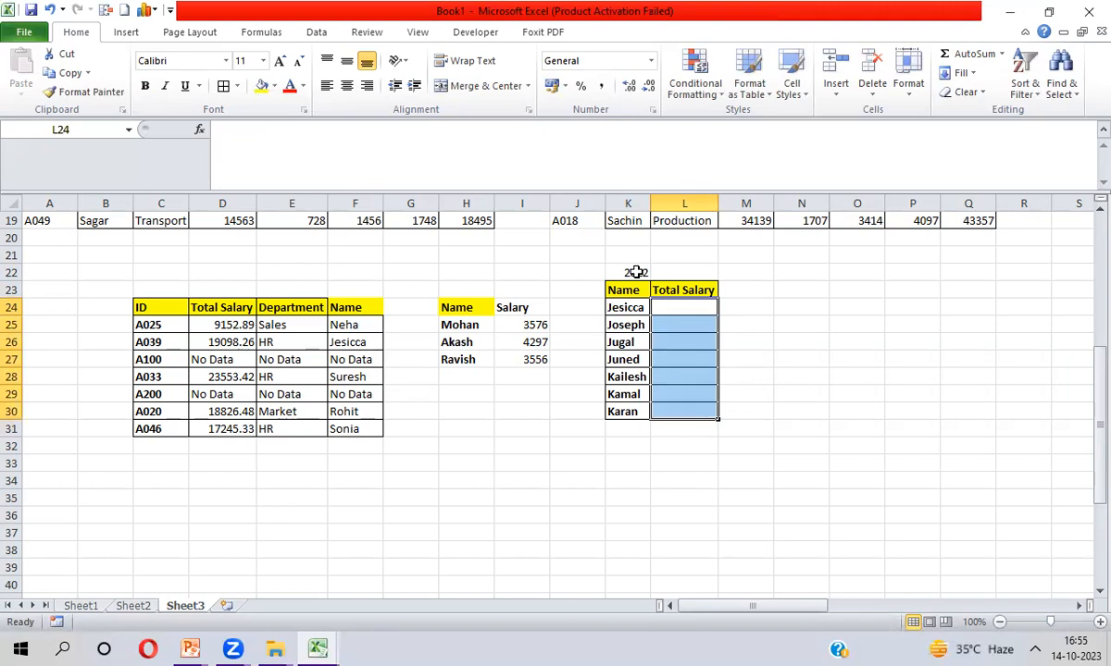
pyautogui.click(636, 272)
pyautogui.write('2023')
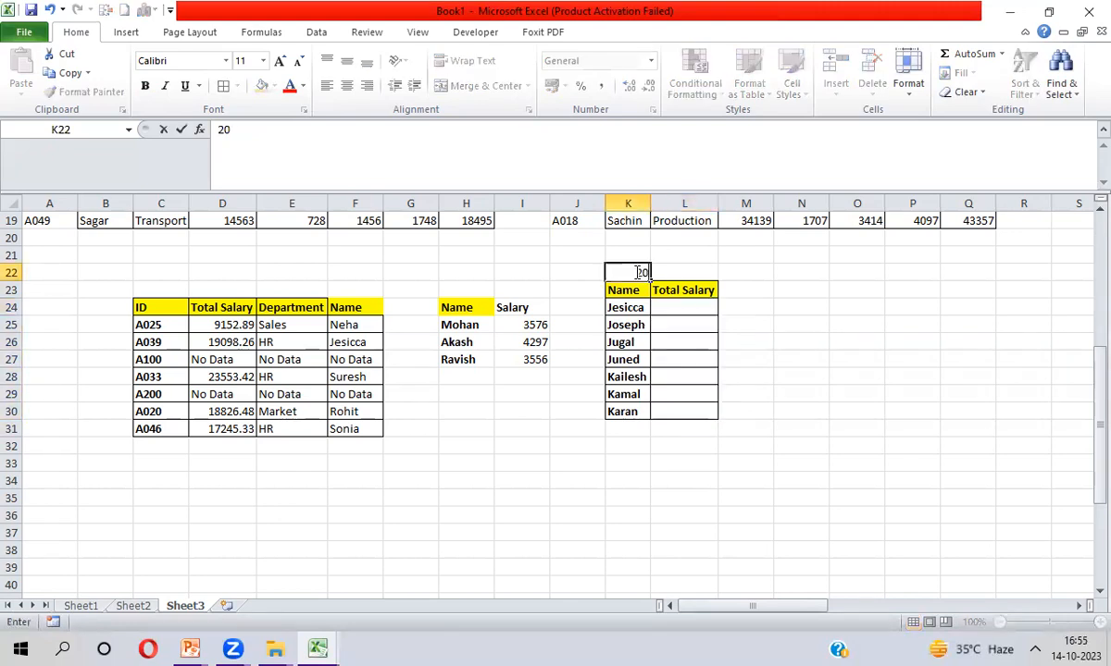
pyautogui.press('Return')
pyautogui.press('Right')
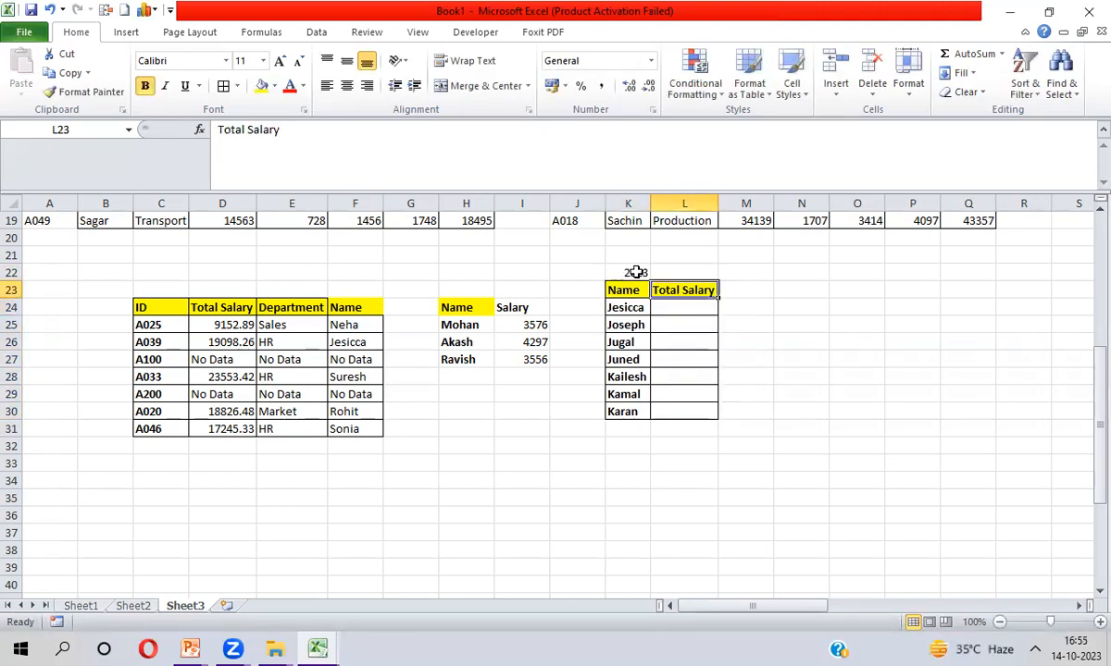
pyautogui.hotkey('shift', 'Down')
pyautogui.hotkey('shift', 'Down')
pyautogui.hotkey('shift', 'Down')
pyautogui.hotkey('shift', 'Down')
pyautogui.hotkey('shift', 'Down')
pyautogui.hotkey('shift', 'Down')
pyautogui.hotkey('shift', 'Down')
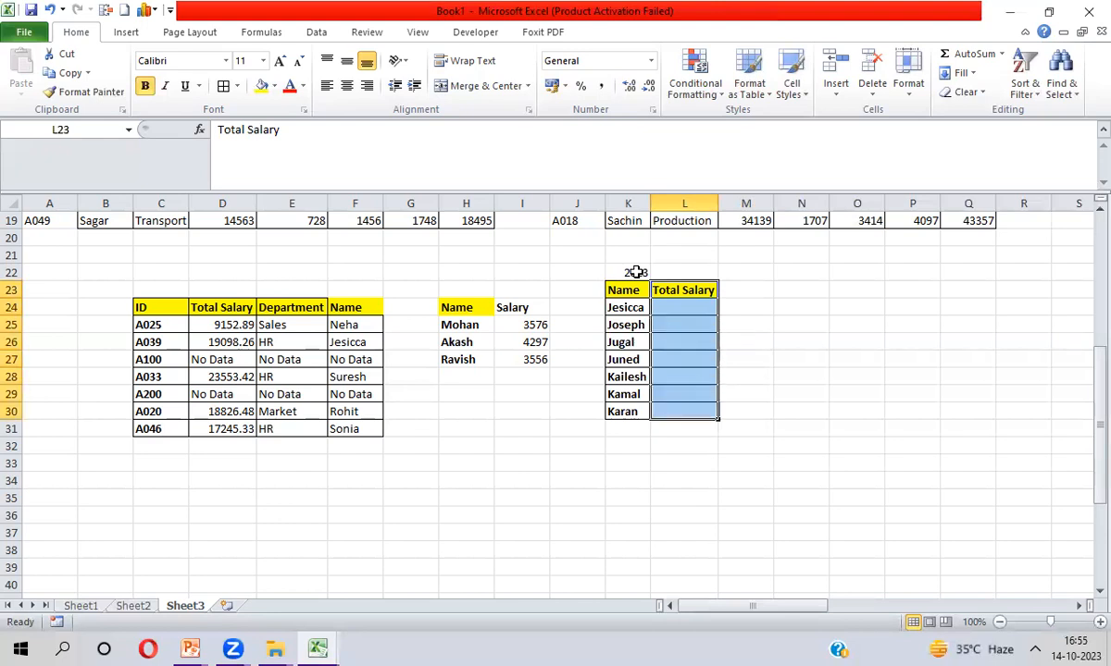
pyautogui.hotkey('shift', 'Up')
pyautogui.hotkey('shift', 'Up')
pyautogui.hotkey('shift', 'Up')
pyautogui.hotkey('shift', 'Up')
pyautogui.hotkey('shift', 'Up')
pyautogui.hotkey('shift', 'Up')
pyautogui.hotkey('shift', 'Up')
pyautogui.hotkey('shift', 'Up')
pyautogui.hotkey('shift', 'Down')
pyautogui.press('Down')
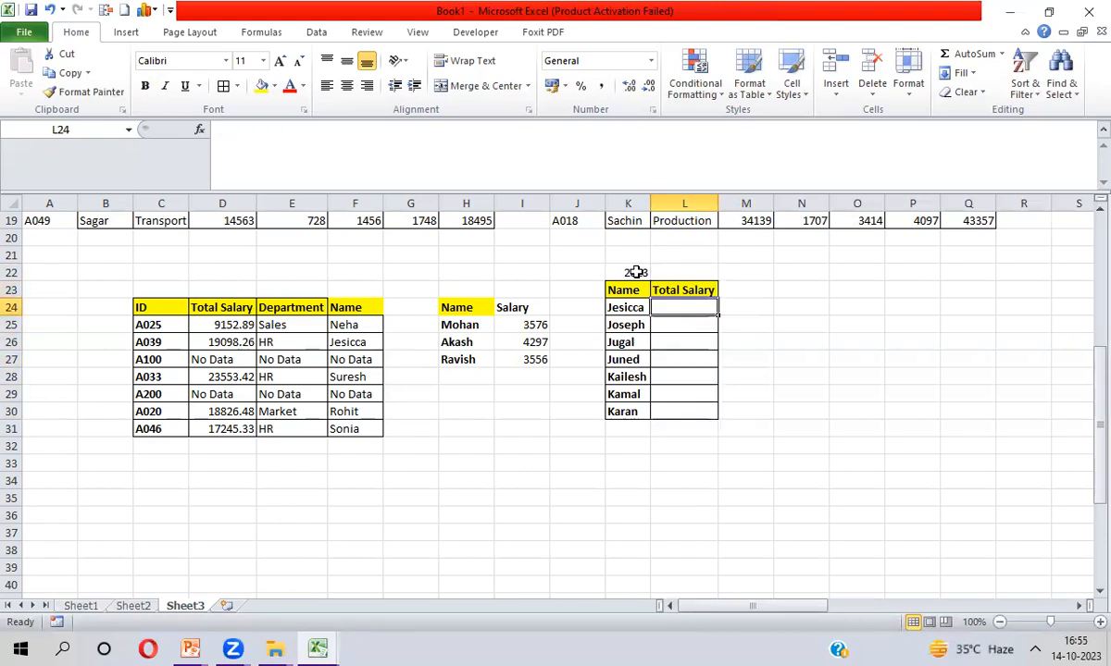
pyautogui.click(636, 272)
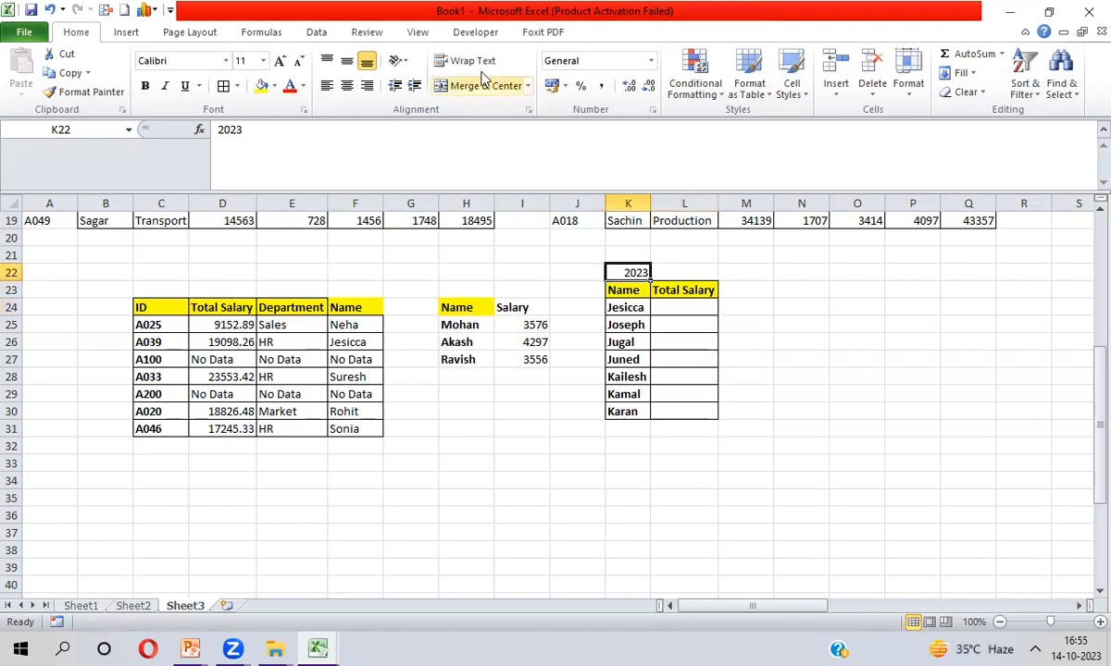
pyautogui.press('Delete')
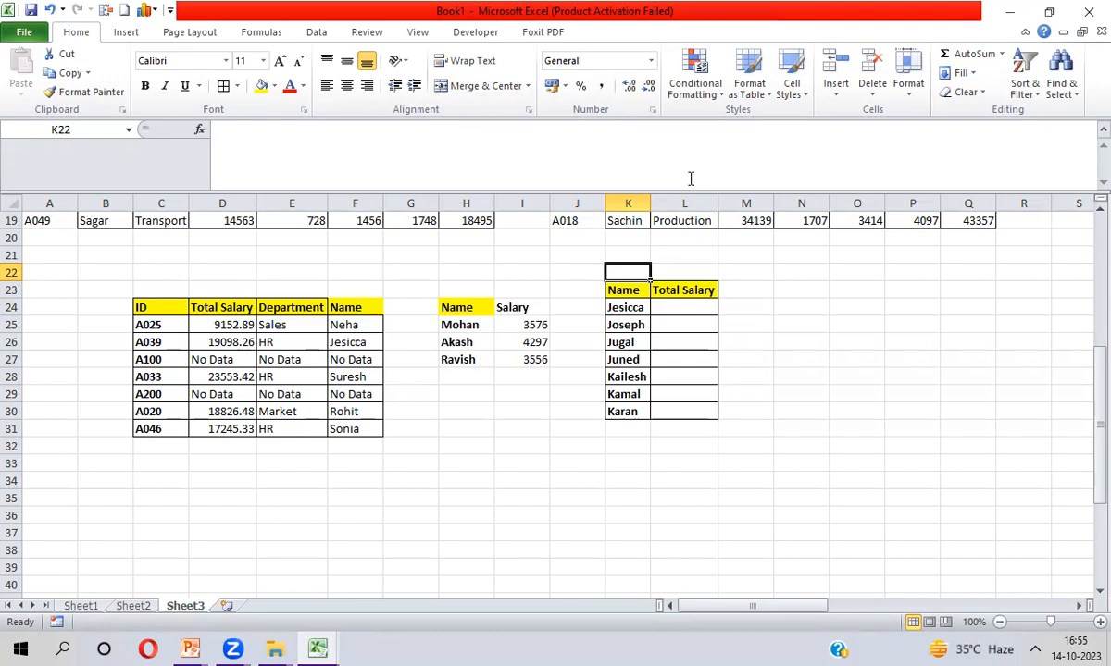
pyautogui.click(1088, 647)
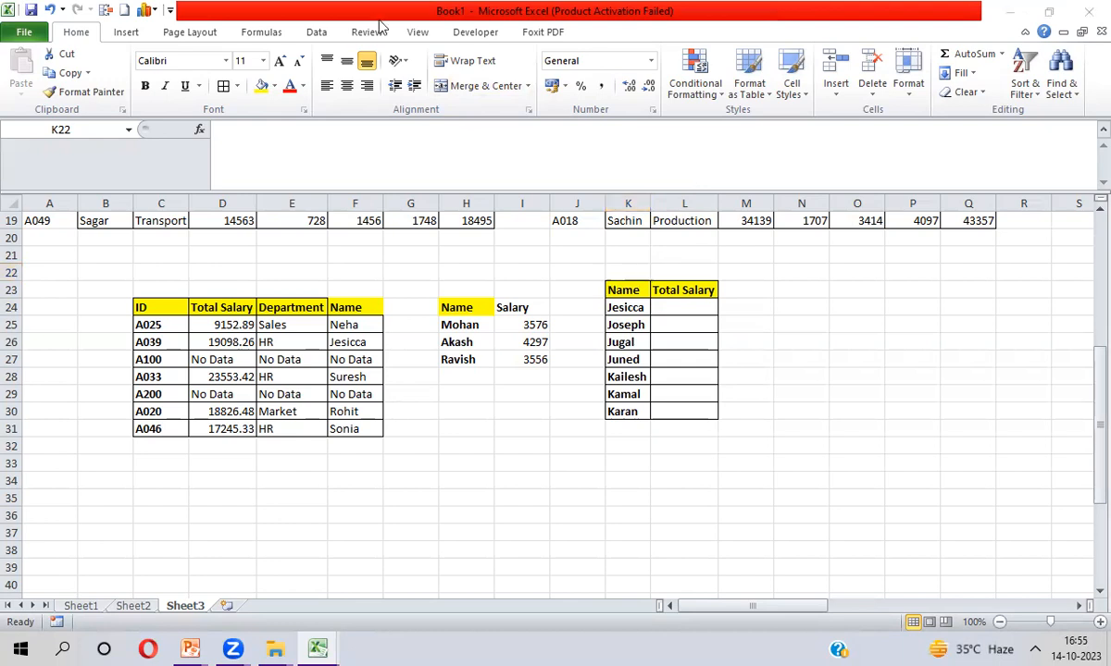
# Add a Data Validation list to K22 allowing the values 2022,2023
pyautogui.click(313, 22)
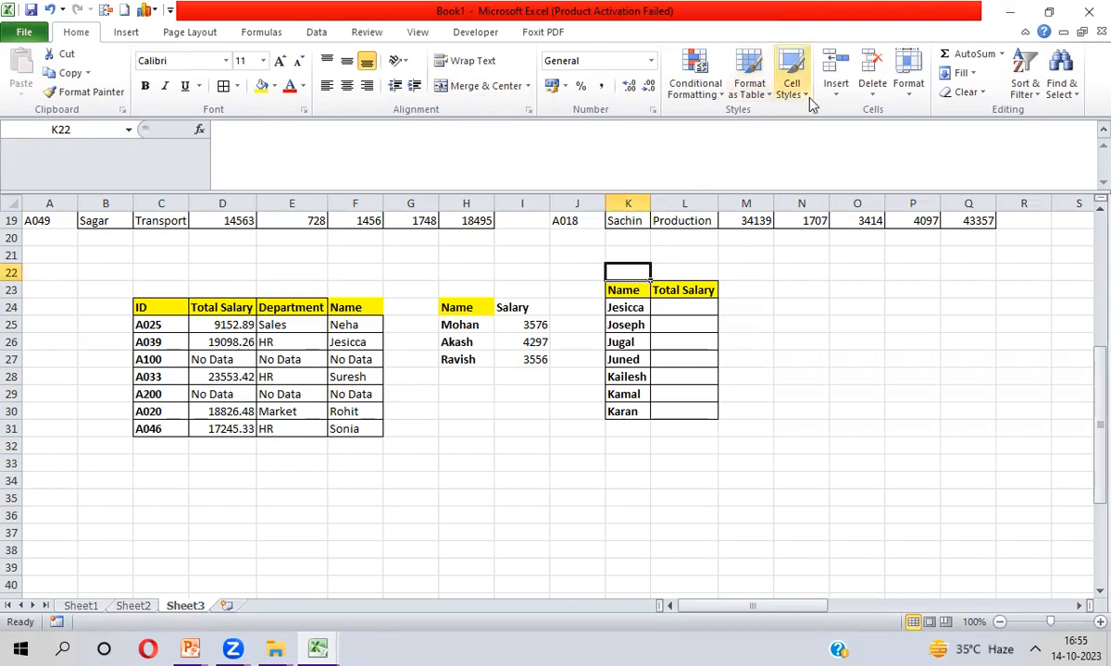
pyautogui.click(314, 34)
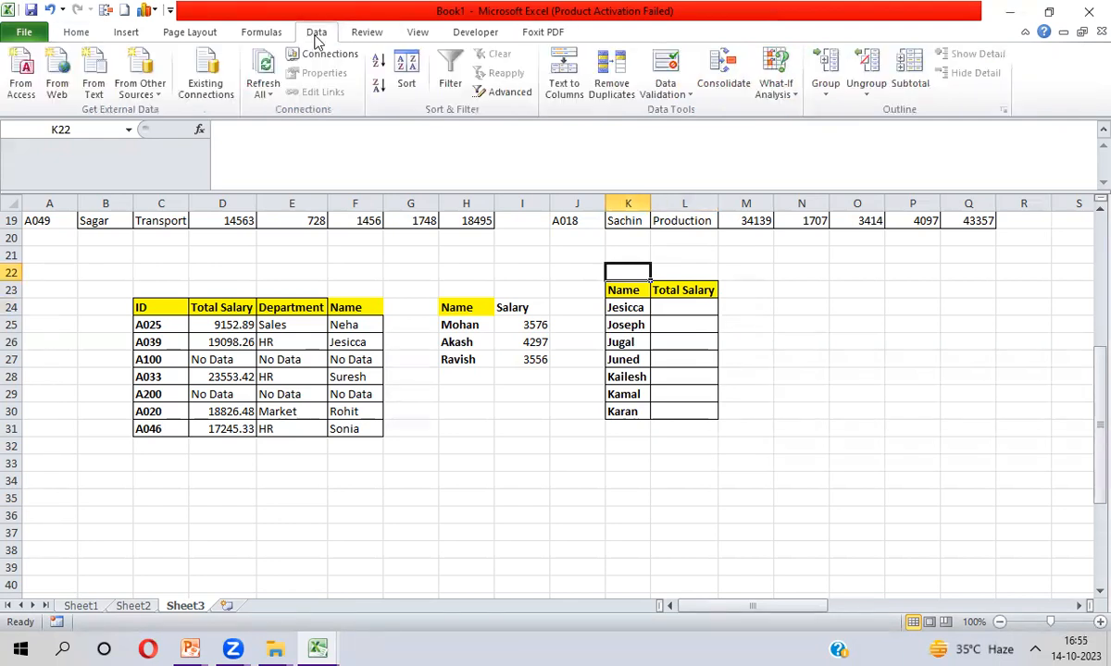
pyautogui.click(665, 92)
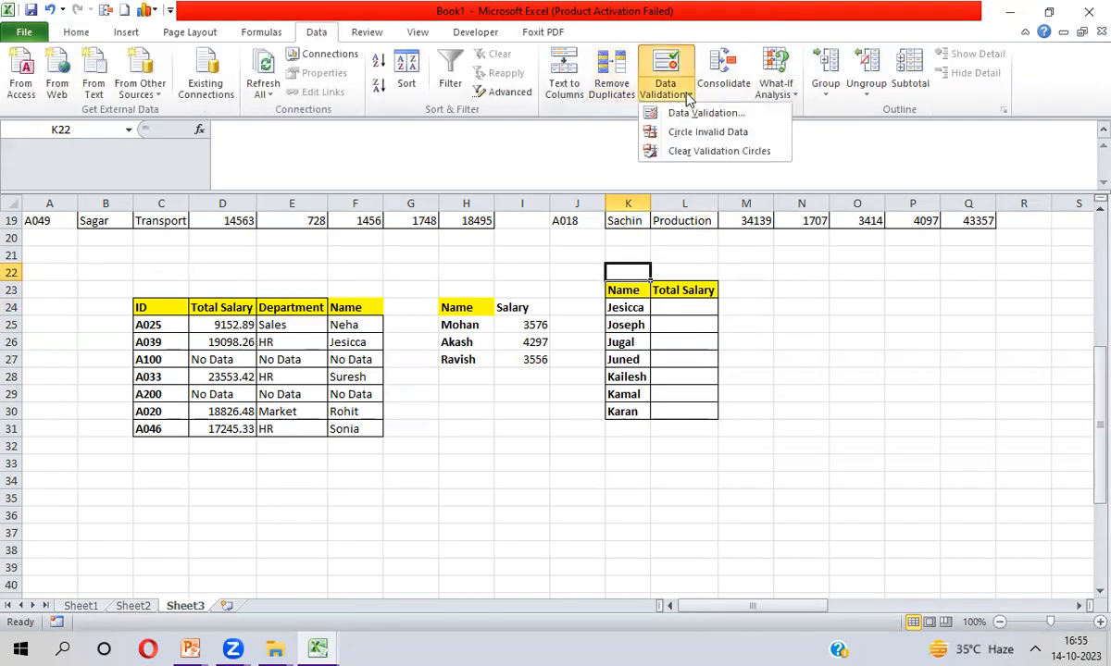
pyautogui.click(688, 111)
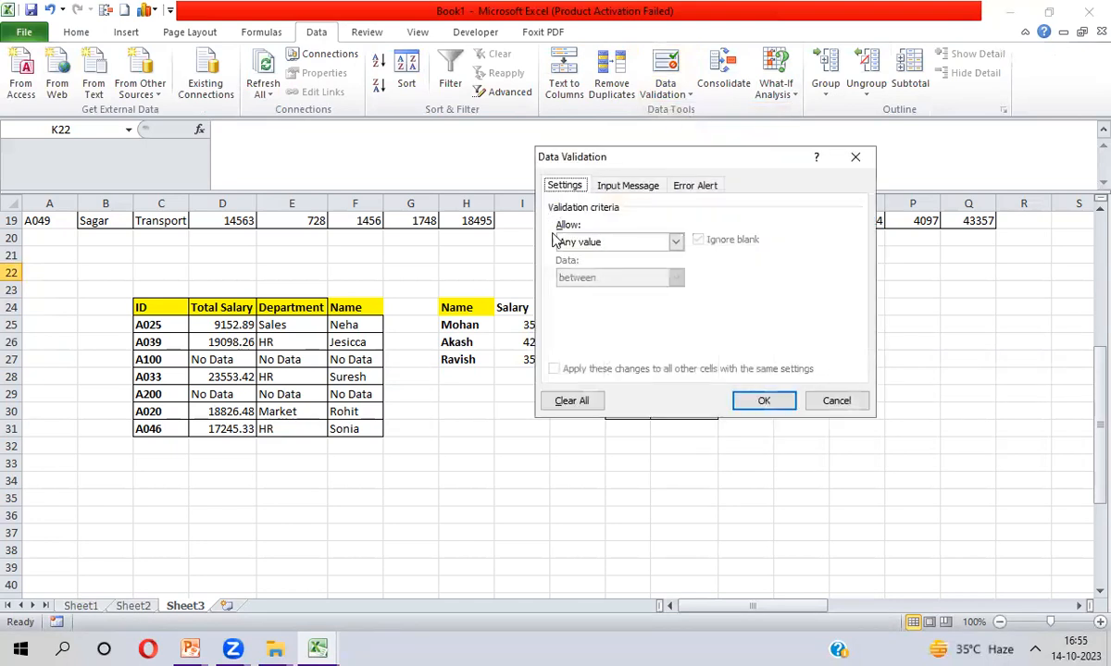
pyautogui.click(679, 241)
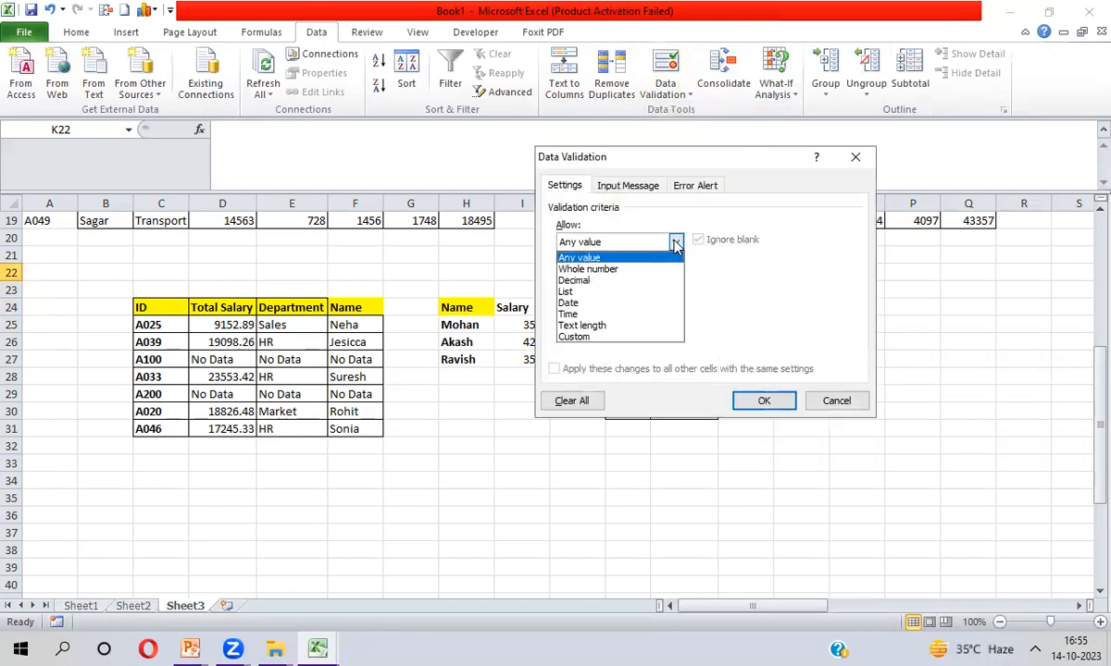
pyautogui.click(566, 291)
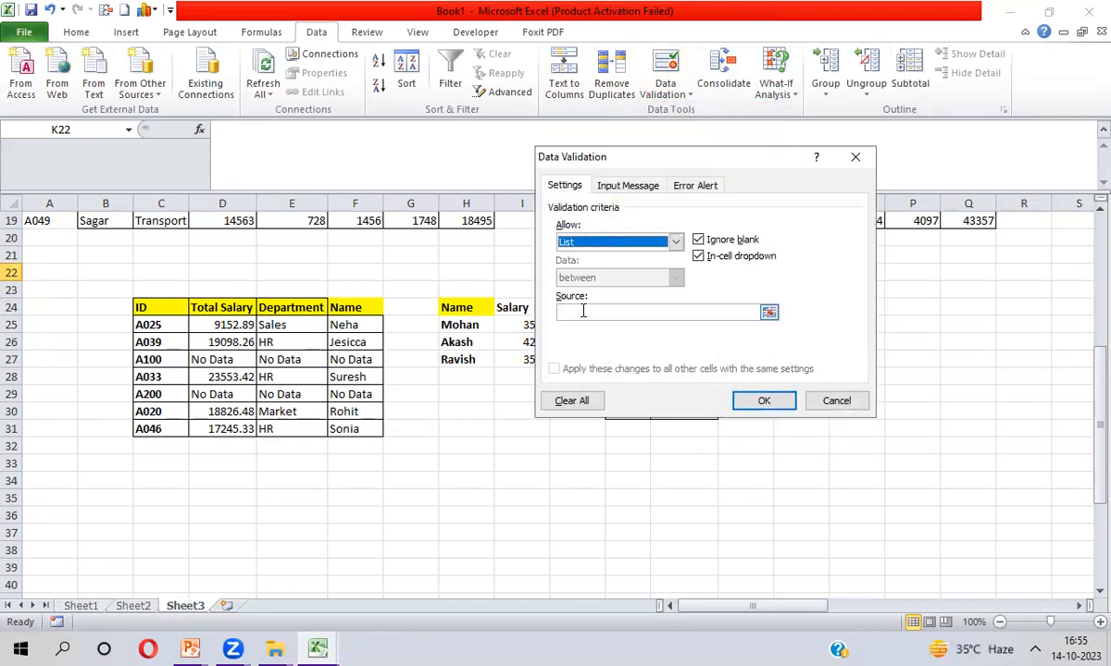
pyautogui.click(582, 312)
pyautogui.write('2022,2023')
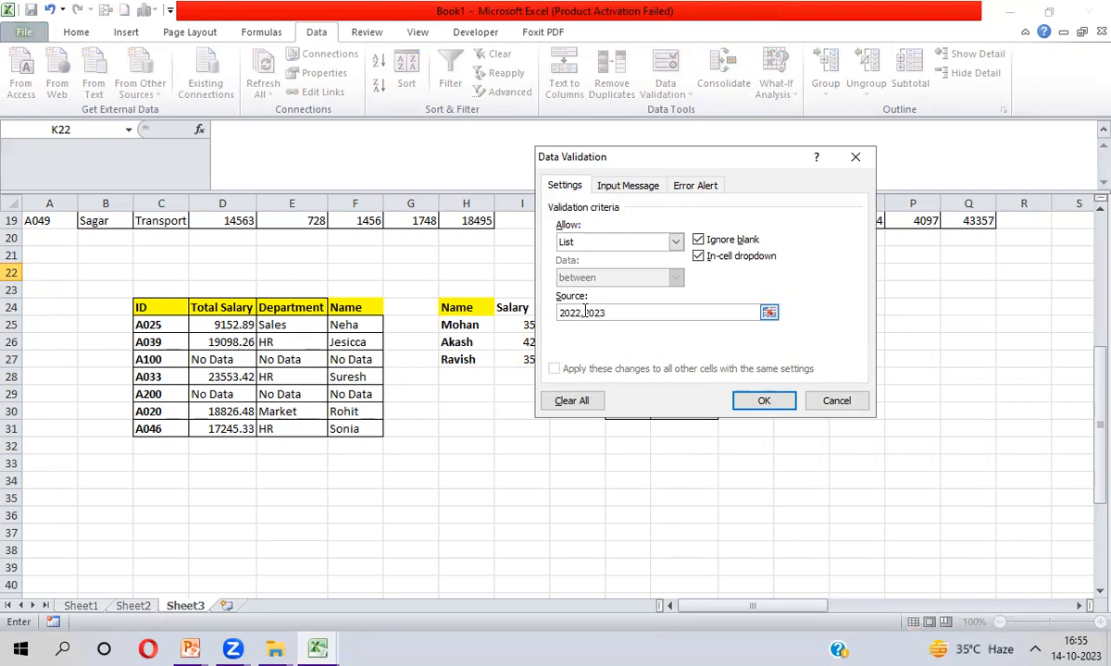
pyautogui.click(774, 400)
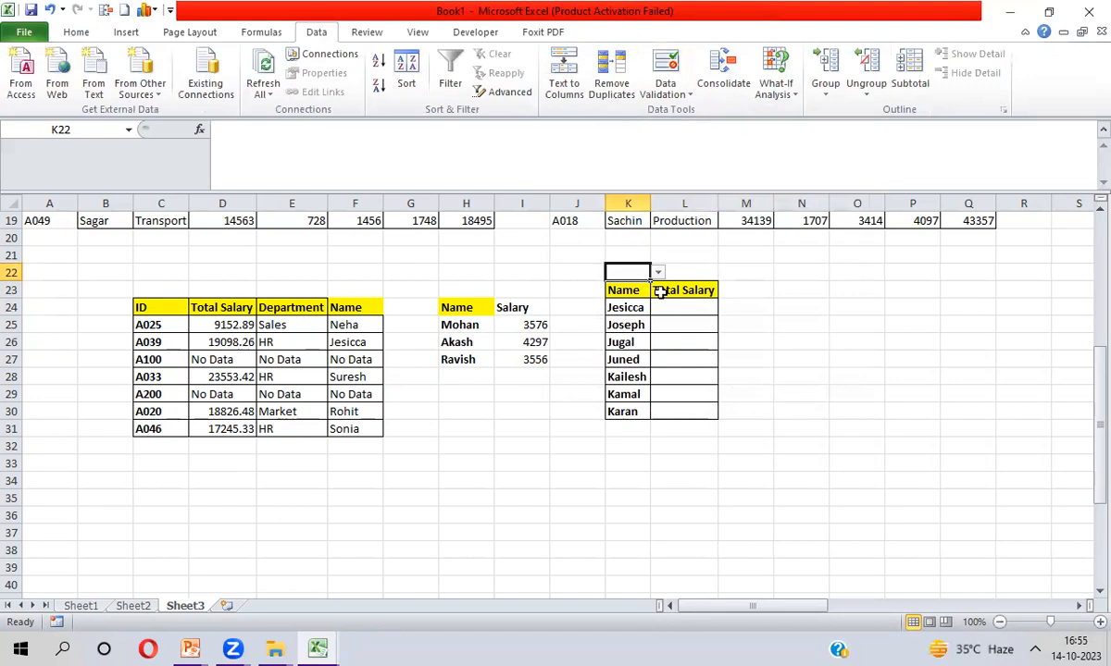
# Choose 2022 from K22's year dropdown
pyautogui.click(657, 272)
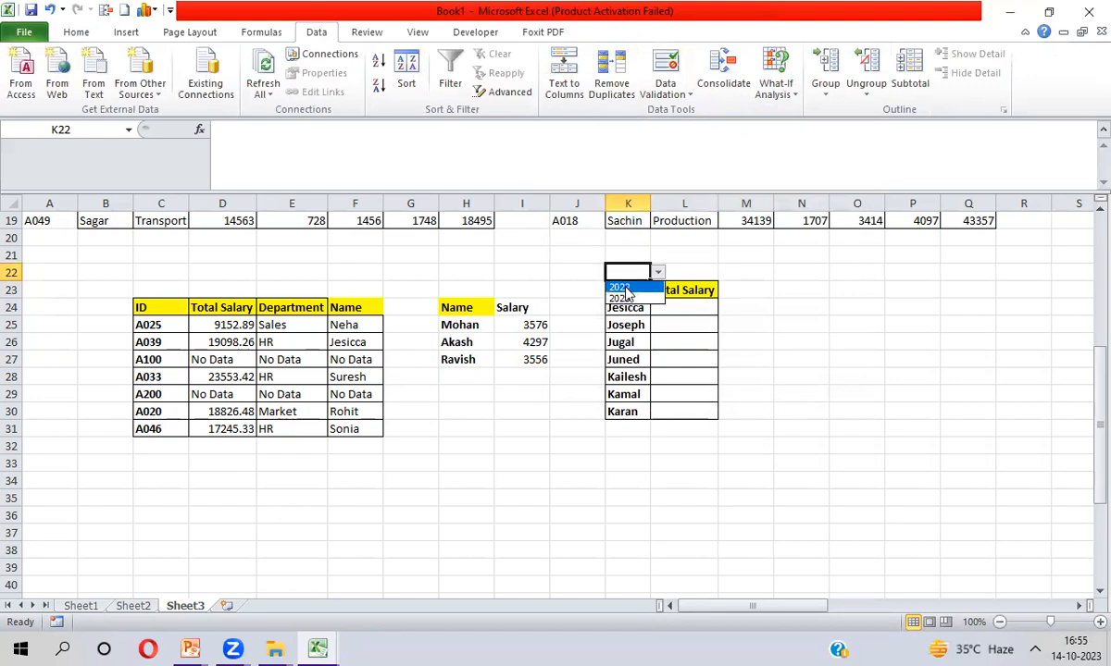
pyautogui.click(628, 288)
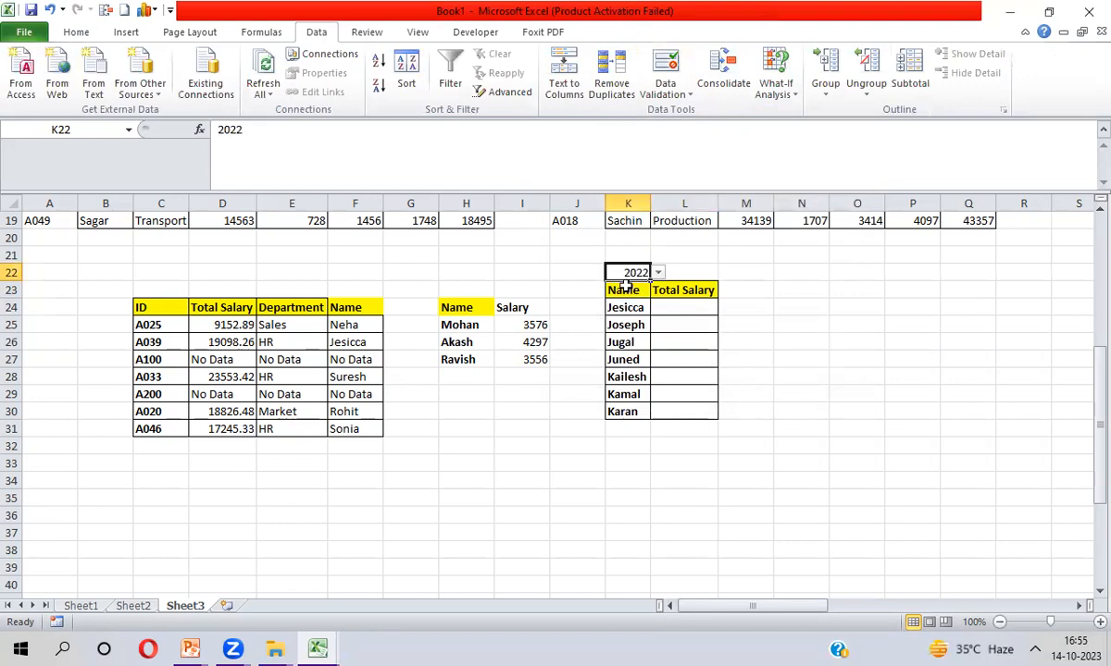
pyautogui.click(672, 309)
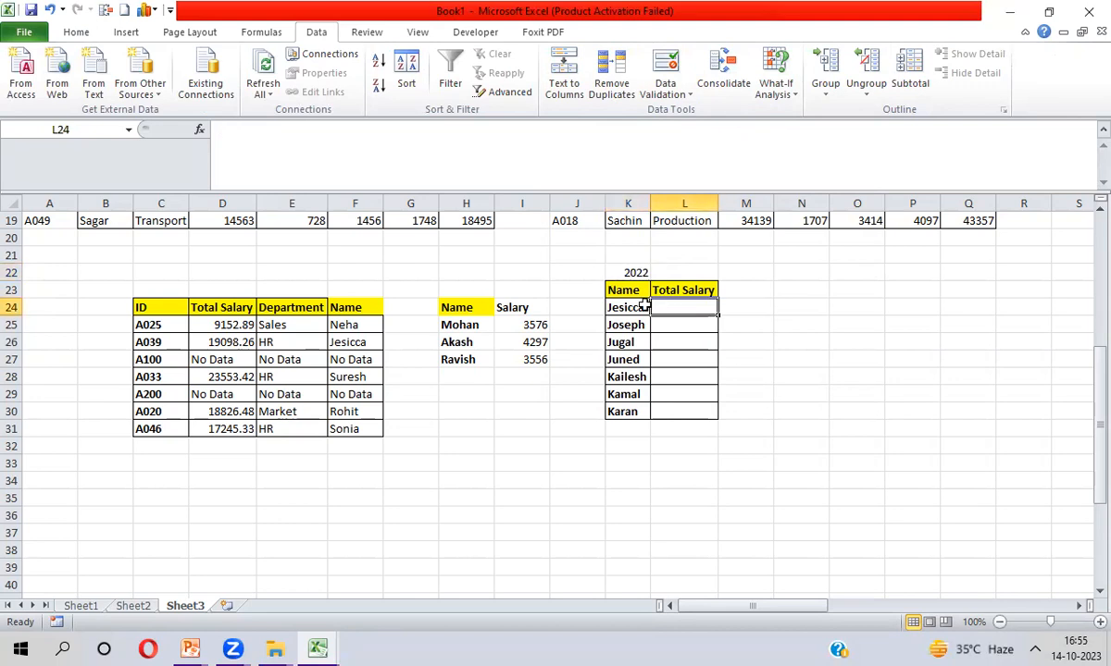
pyautogui.click(624, 274)
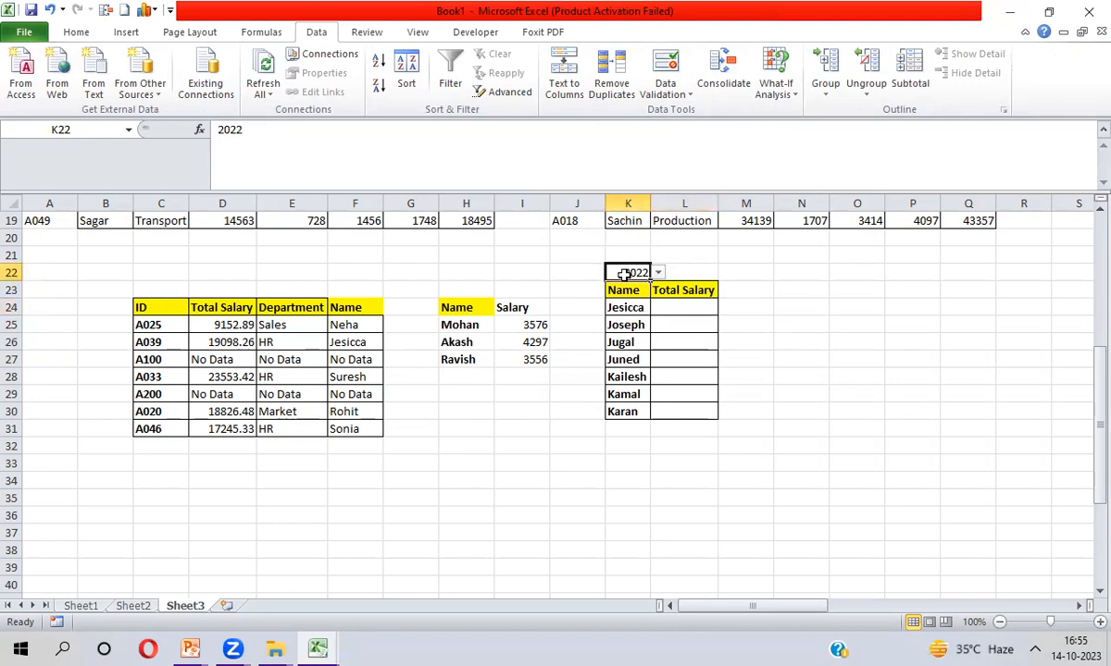
# Start L24's formula as =IF($K$22=2022,VLOOKUP($K24, with the name as lookup value
pyautogui.click(683, 306)
pyautogui.write('=if')
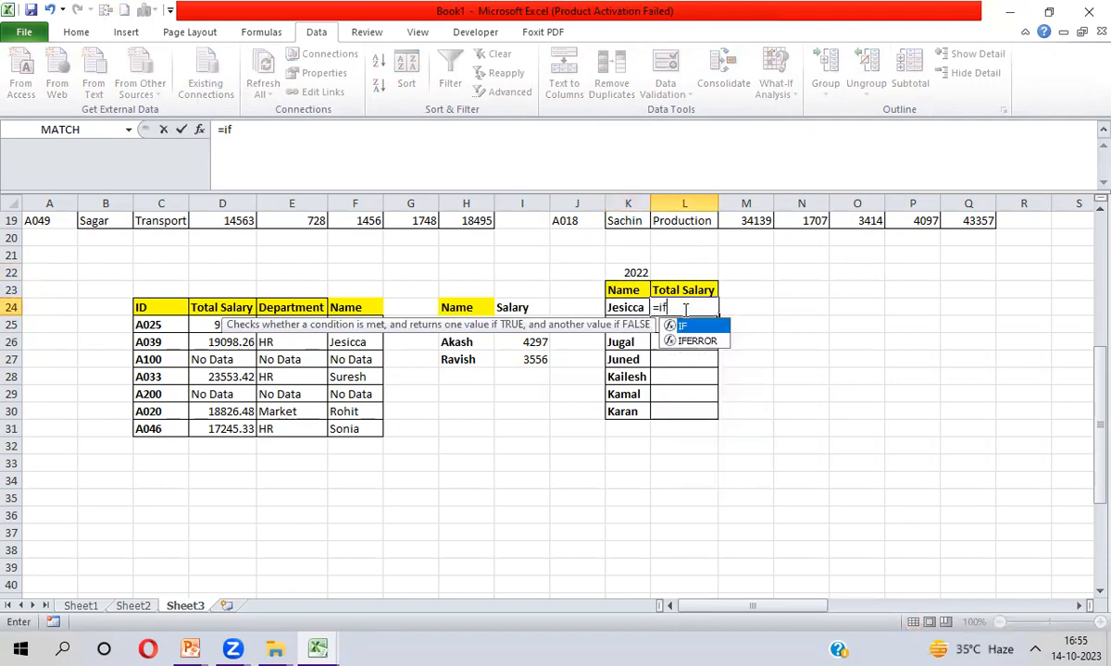
pyautogui.press('Tab')
pyautogui.click(684, 290)
pyautogui.click(635, 272)
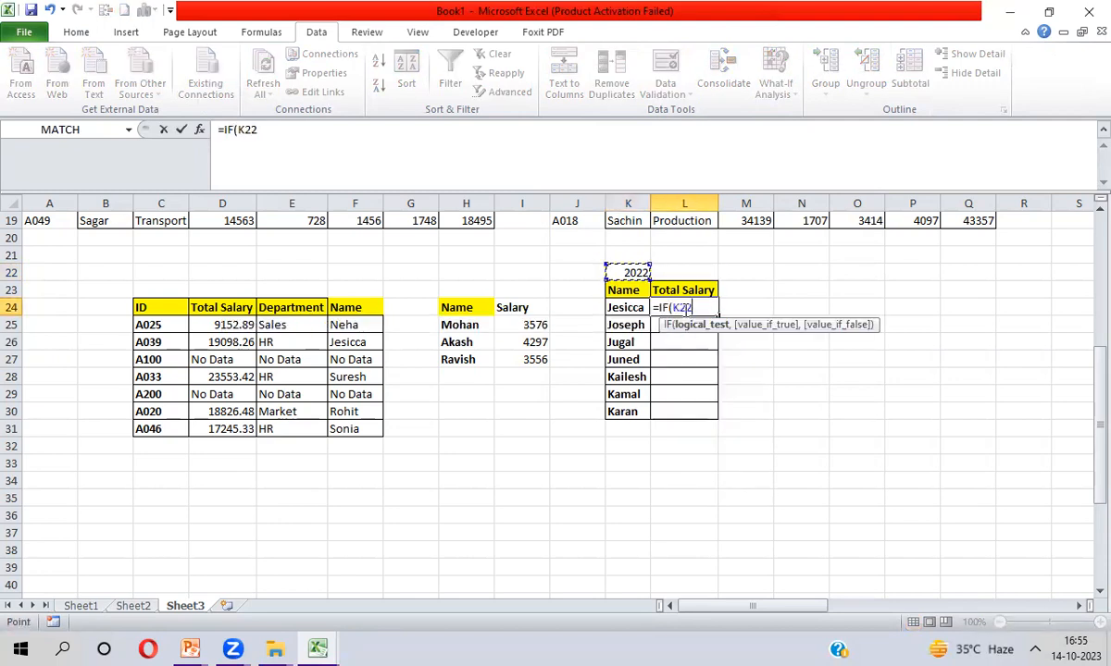
pyautogui.press('F4')
pyautogui.write('=')
pyautogui.write('20')
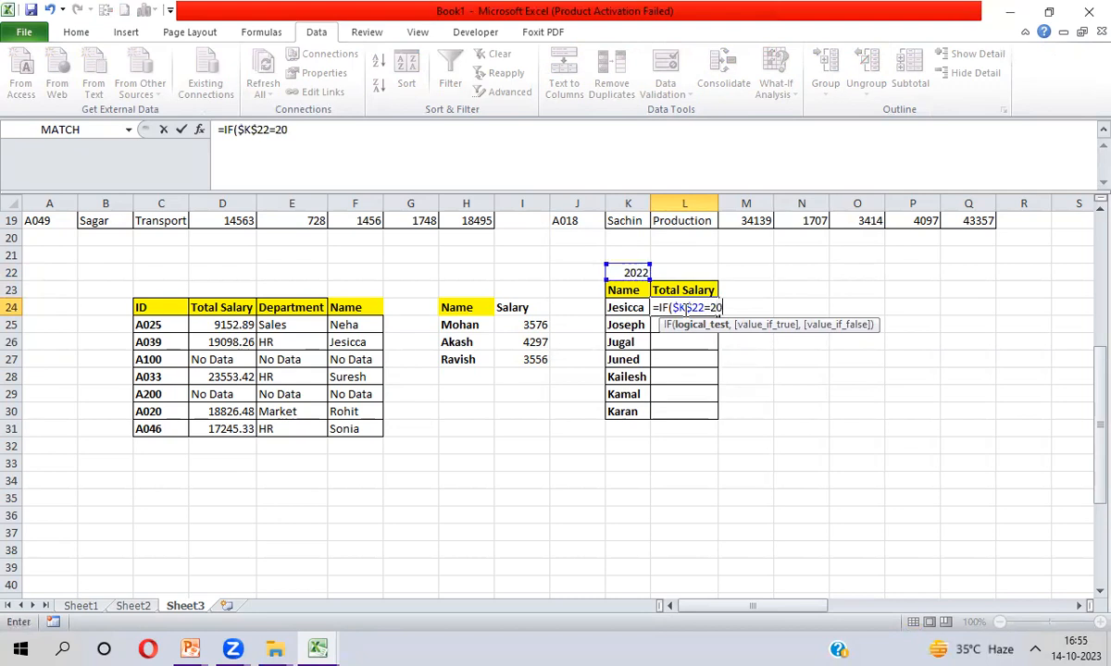
pyautogui.write('22,')
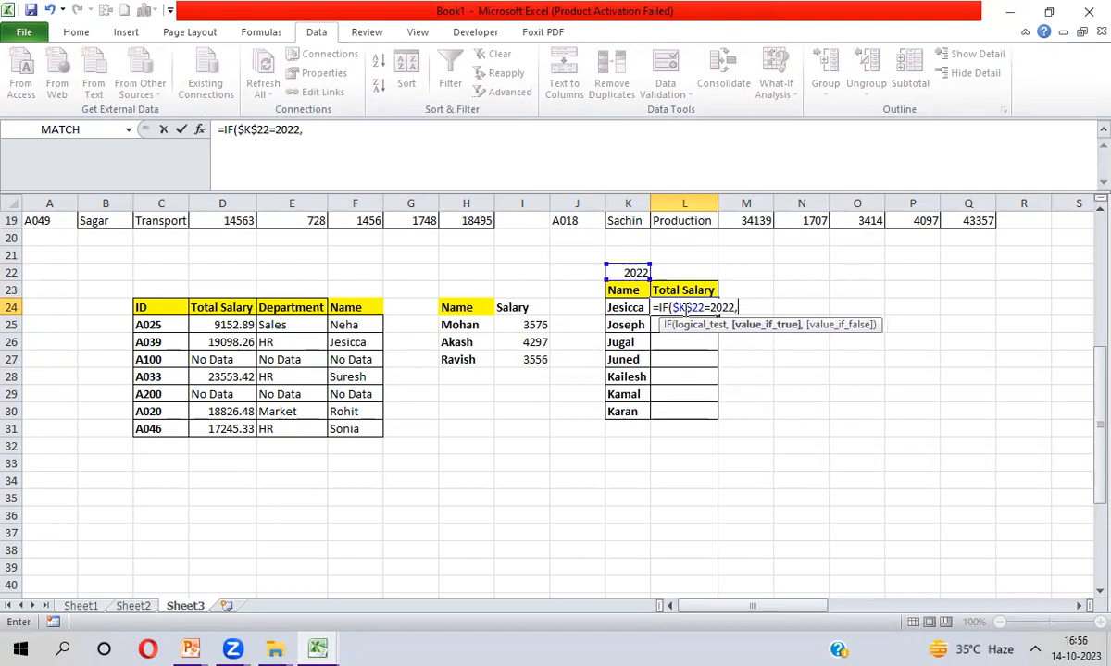
pyautogui.write('vl')
pyautogui.press('Tab')
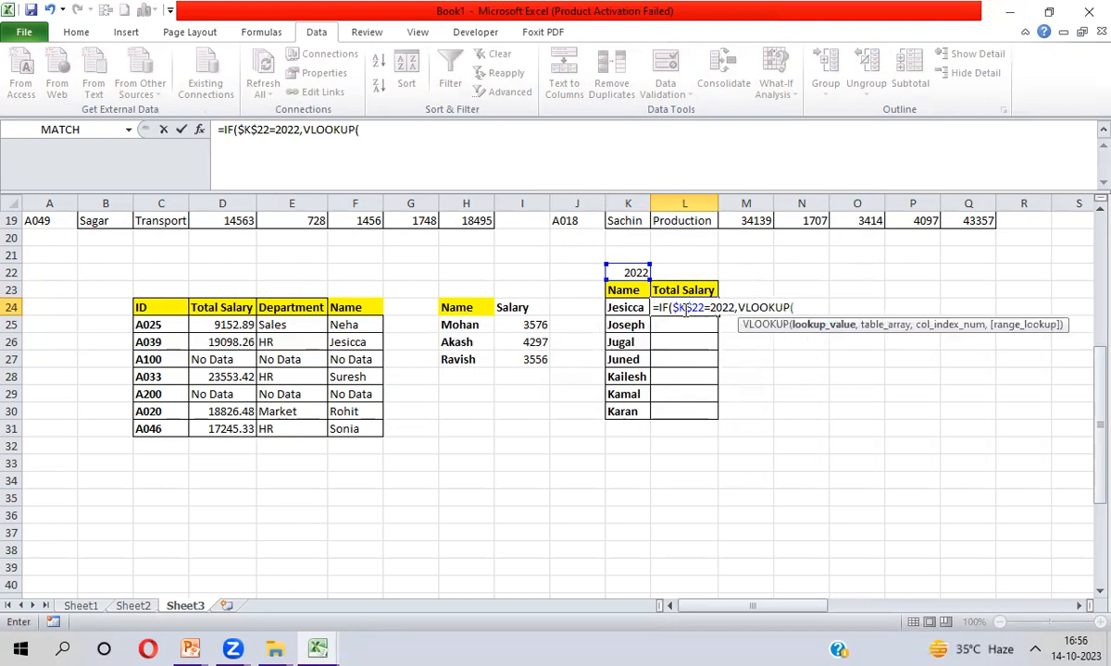
pyautogui.press('Left')
pyautogui.press('F4')
pyautogui.press('F4')
pyautogui.press('F4')
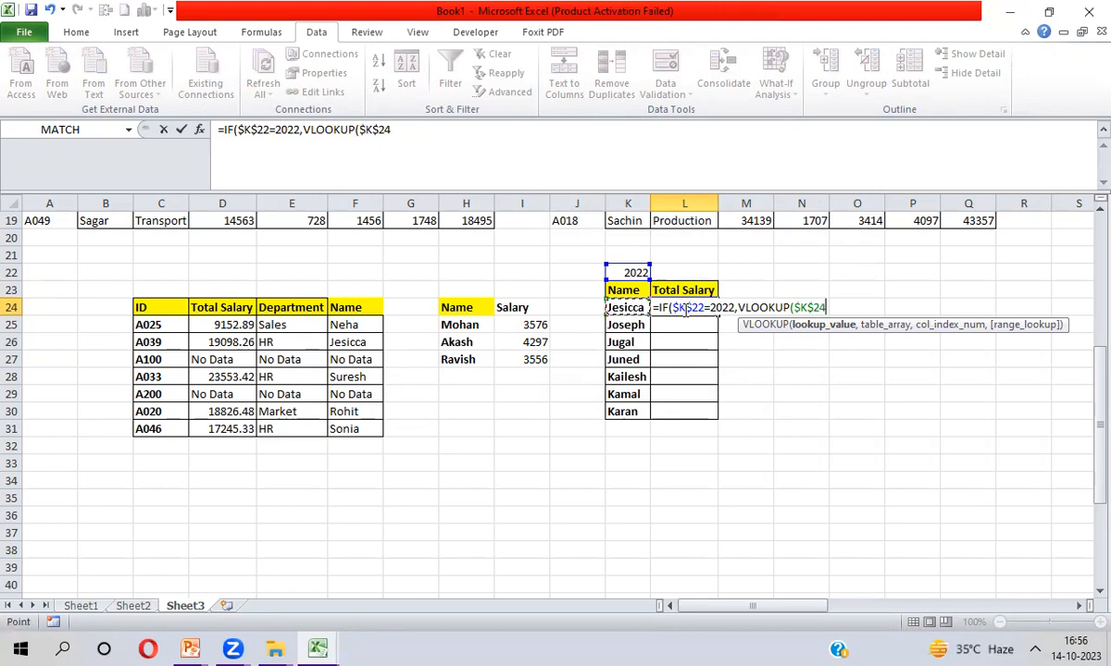
pyautogui.write(',')
# Point the VLOOKUP at the 2022 table as absolute range $AC$2:$AI$51
pyautogui.hotkey('ctrl', 'Up')
pyautogui.hotkey('ctrl', 'Up')
pyautogui.hotkey('ctrl', 'Up')
pyautogui.hotkey('ctrl', 'Up')
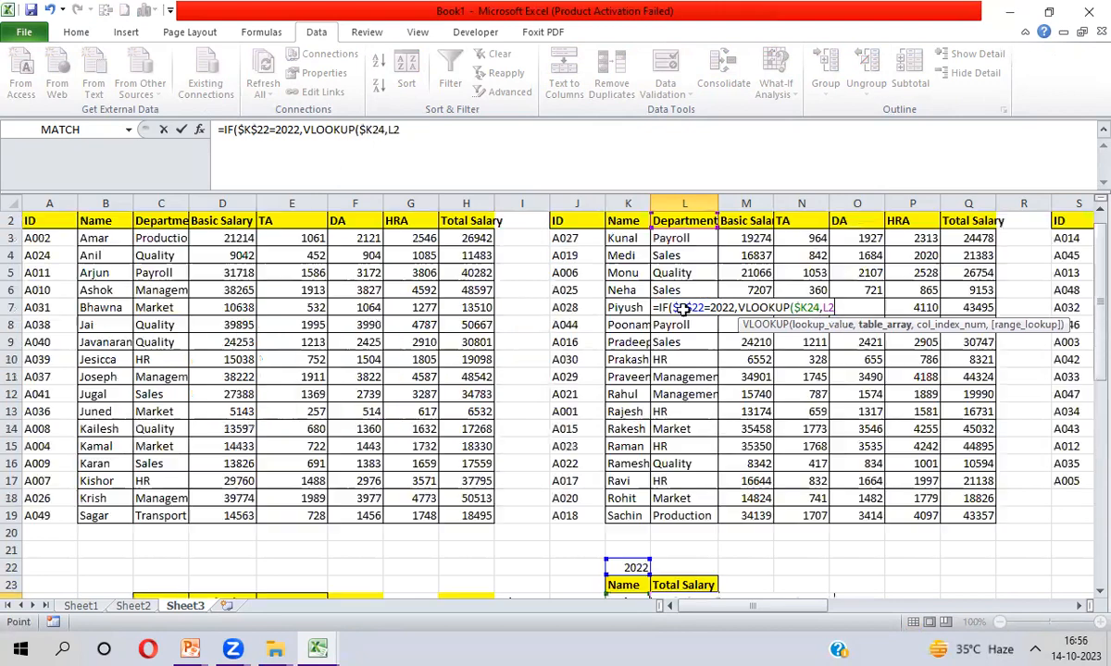
pyautogui.hotkey('ctrl', 'Right')
pyautogui.press('Right')
pyautogui.press('Right')
pyautogui.press('Right')
pyautogui.press('Right')
pyautogui.press('Right')
pyautogui.press('Right')
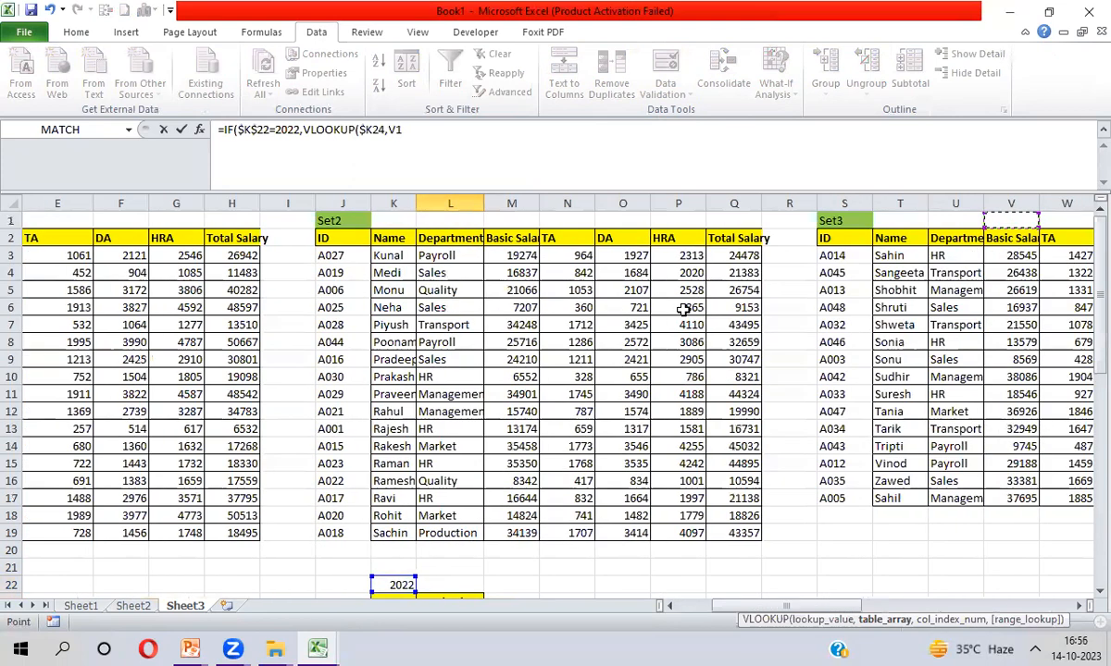
pyautogui.press('Right')
pyautogui.press('Right')
pyautogui.press('Right')
pyautogui.press('Right')
pyautogui.press('Right')
pyautogui.press('Right')
pyautogui.press('Right')
pyautogui.press('Right')
pyautogui.press('Right')
pyautogui.press('Right')
pyautogui.press('Right')
pyautogui.press('Right')
pyautogui.press('Right')
pyautogui.press('Right')
pyautogui.press('Right')
pyautogui.press('Right')
pyautogui.press('Right')
pyautogui.press('Right')
pyautogui.press('Right')
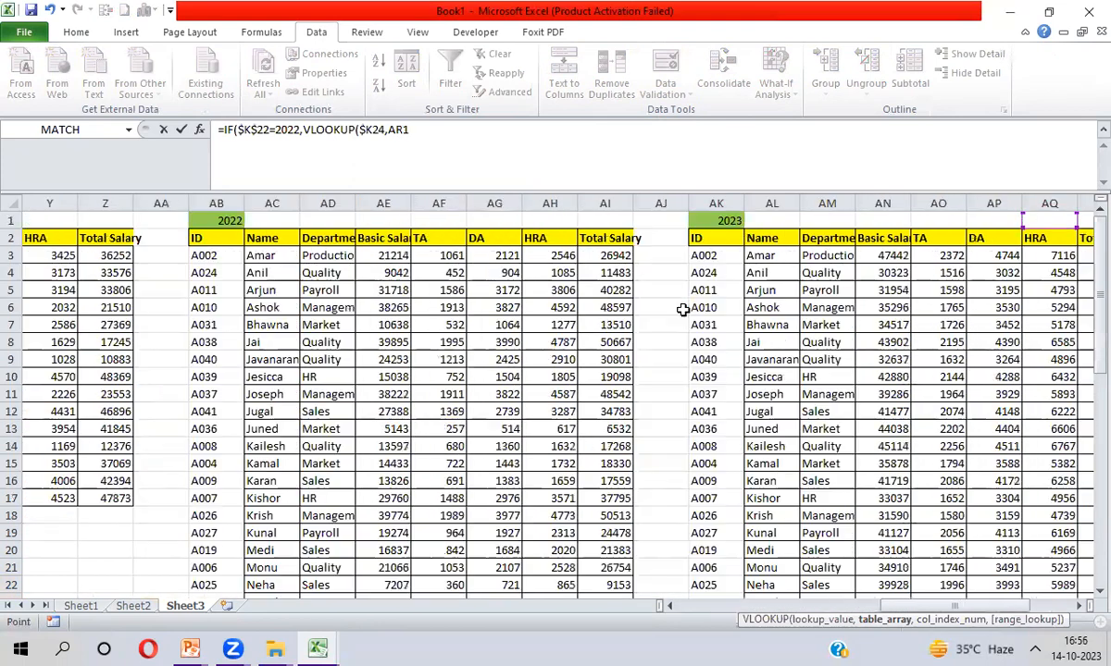
pyautogui.press('Right')
pyautogui.press('Left')
pyautogui.press('Left')
pyautogui.press('Left')
pyautogui.press('Left')
pyautogui.press('Left')
pyautogui.press('Left')
pyautogui.press('Left')
pyautogui.press('Left')
pyautogui.press('Left')
pyautogui.press('Left')
pyautogui.press('Left')
pyautogui.press('Left')
pyautogui.press('Left')
pyautogui.press('Left')
pyautogui.press('Left')
pyautogui.press('Left')
pyautogui.press('Left')
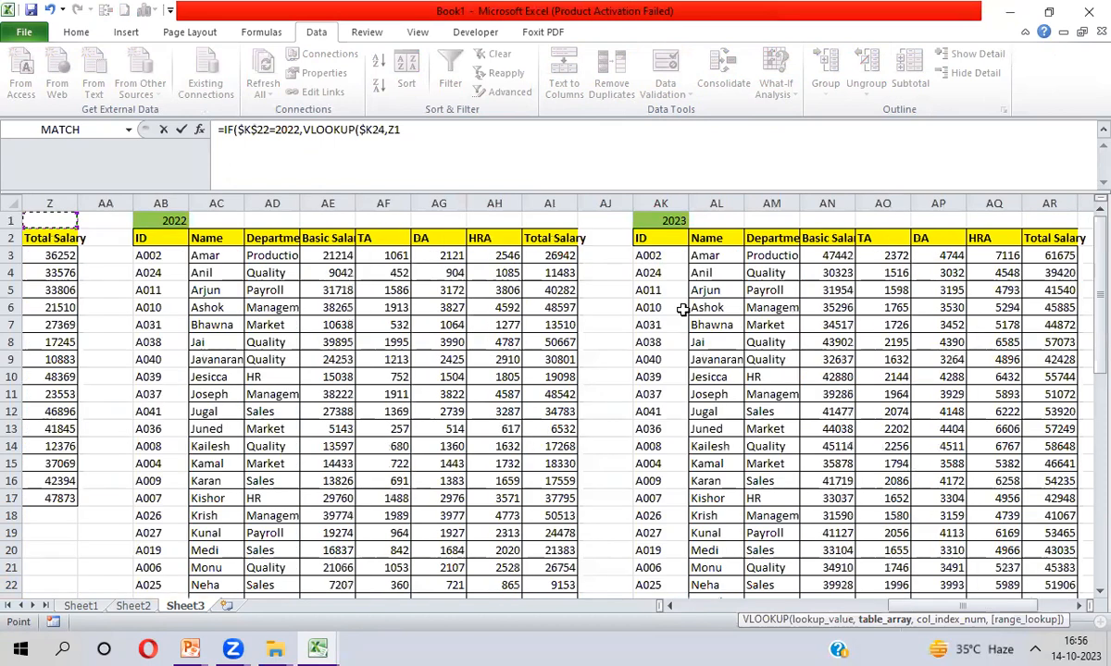
pyautogui.press('Down')
pyautogui.press('Right')
pyautogui.hotkey('shift', 'Right')
pyautogui.hotkey('shift', 'Right')
pyautogui.hotkey('shift', 'Right')
pyautogui.hotkey('shift', 'Right')
pyautogui.hotkey('shift', 'Right')
pyautogui.hotkey('shift', 'Right')
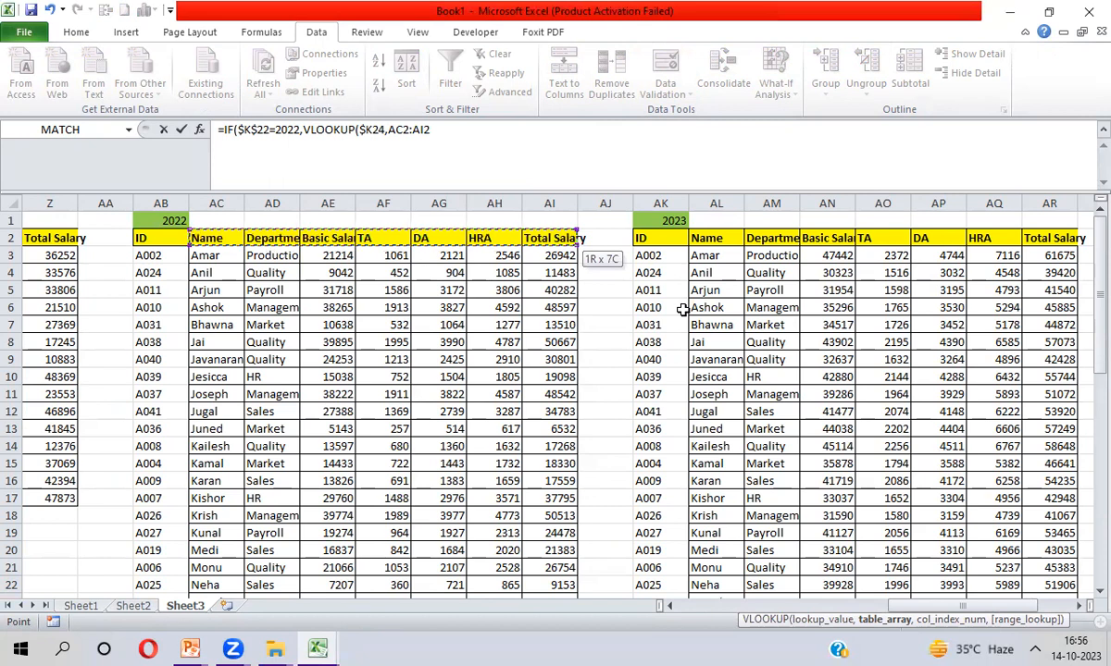
pyautogui.hotkey('ctrl', 'shift', 'Down')
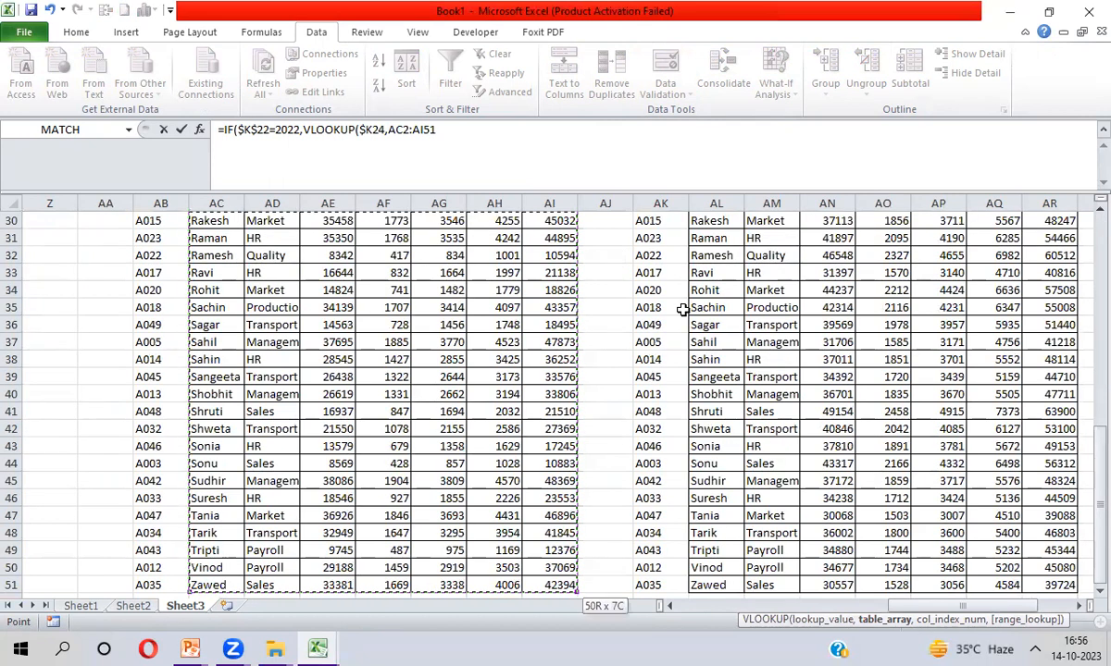
pyautogui.press('F4')
# Finish with column 7 and exact match 0, and enter the formula accepting Excel's correction
pyautogui.write(',')
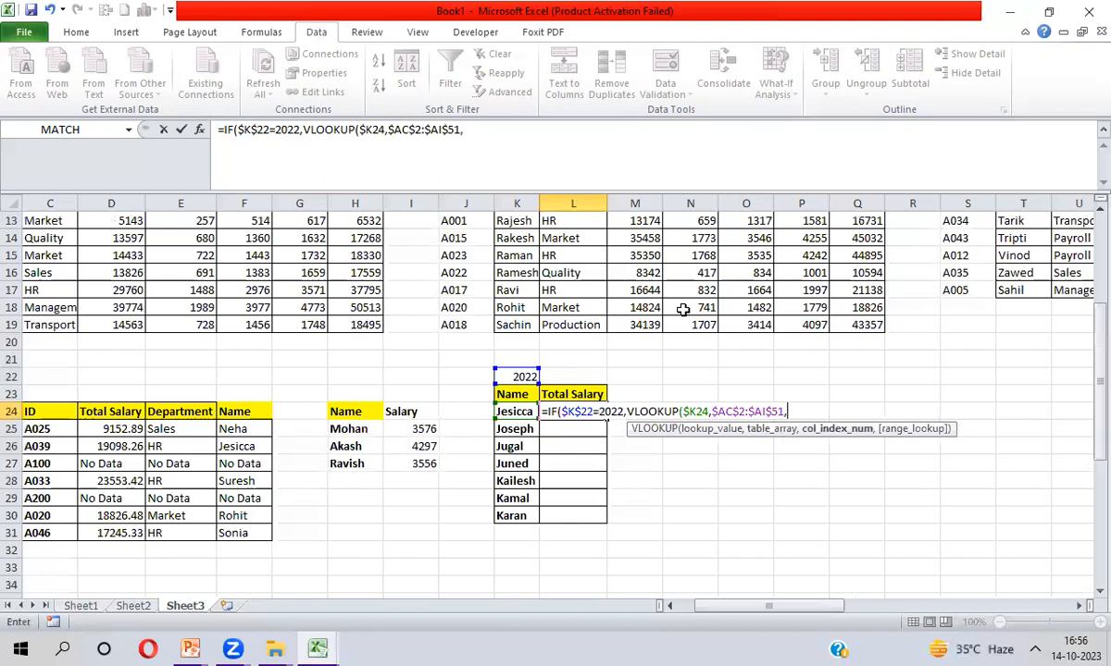
pyautogui.write('2,')
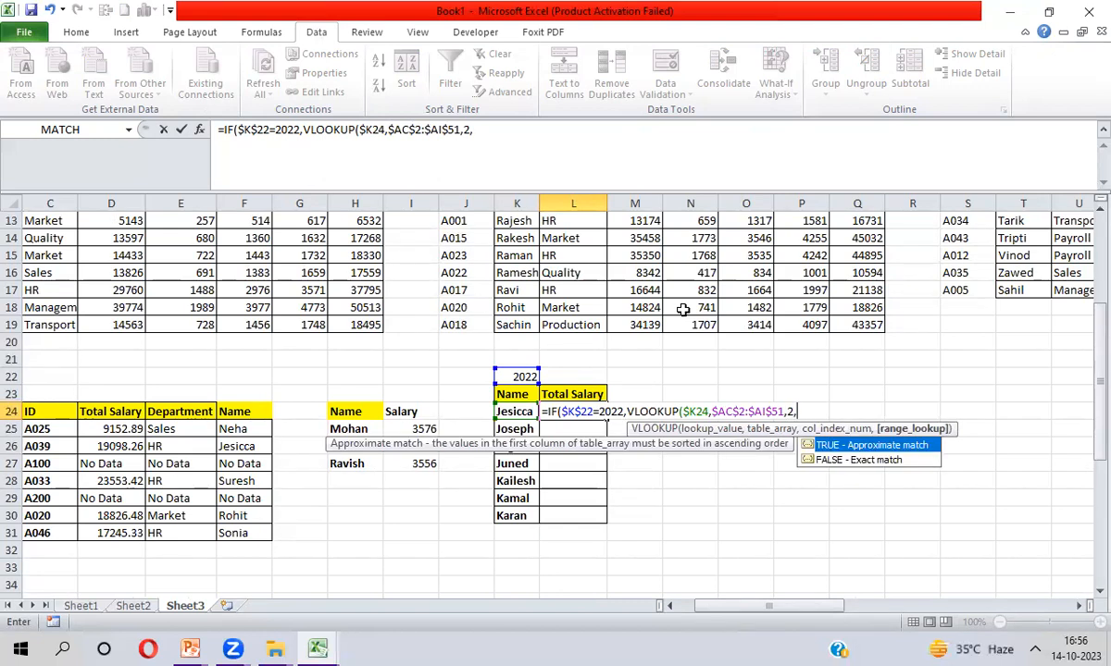
pyautogui.press('BackSpace')
pyautogui.press('BackSpace')
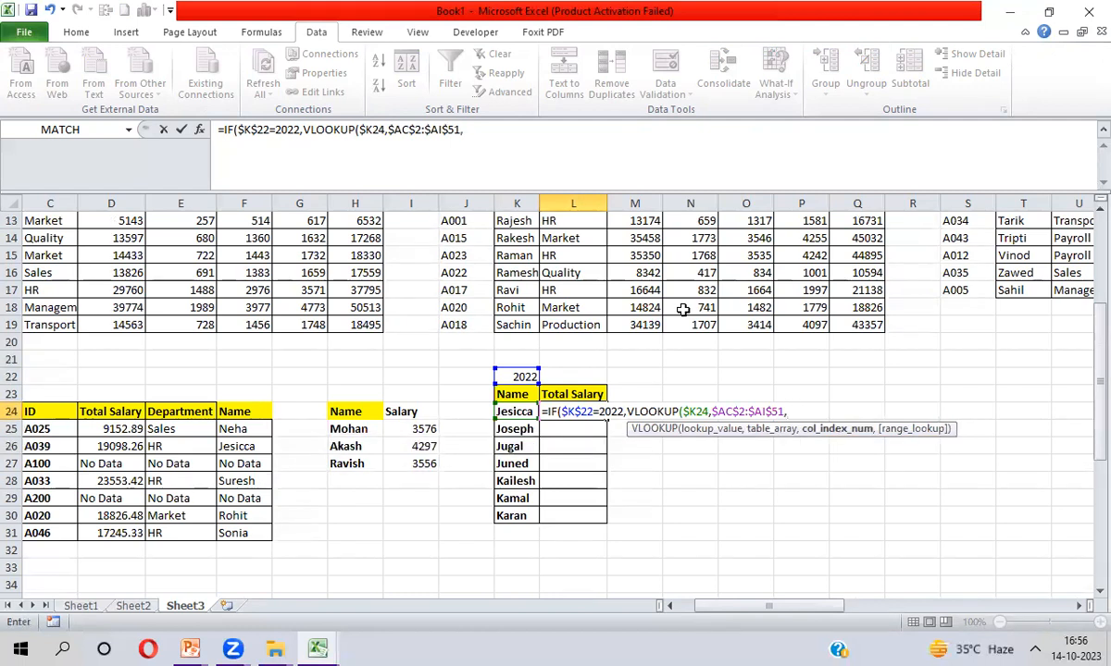
pyautogui.write('7,0')
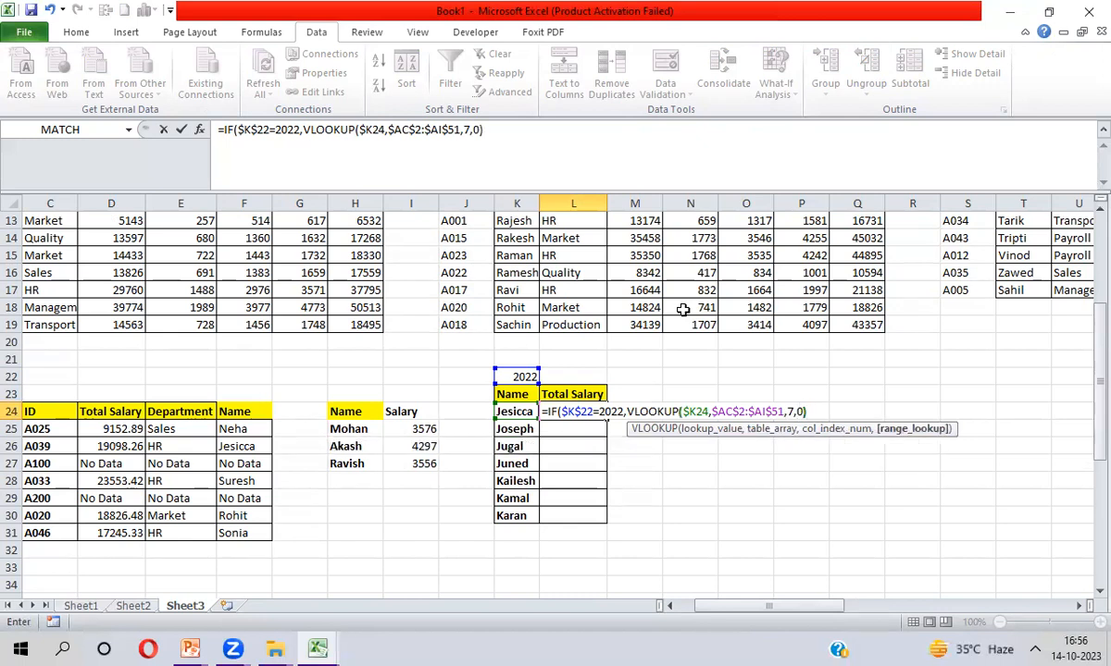
pyautogui.write(')')
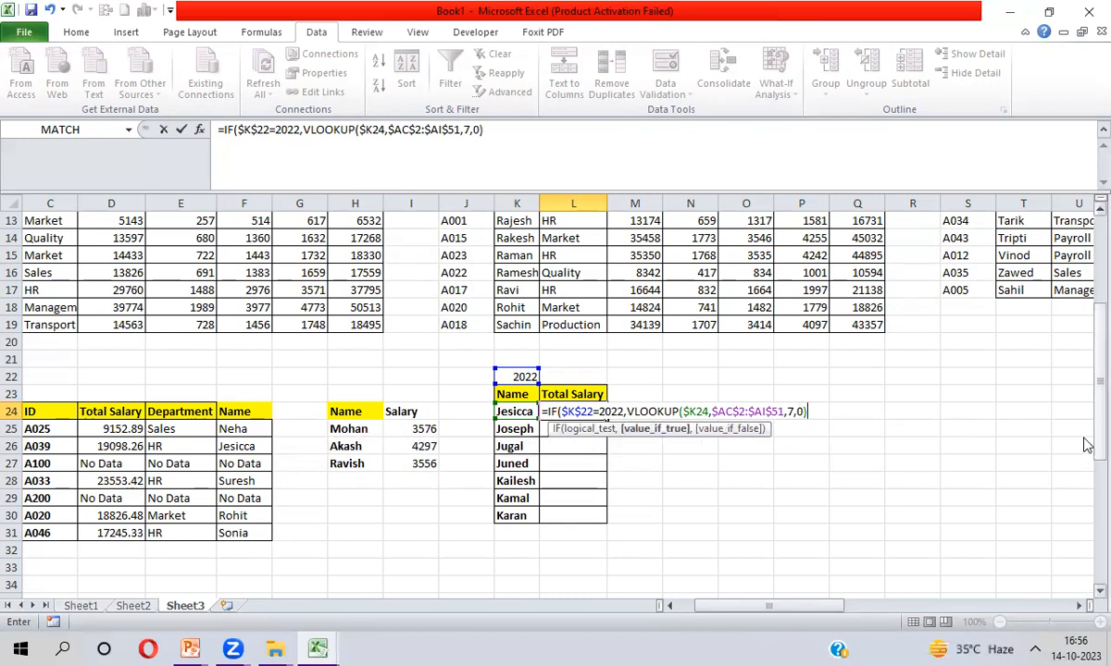
pyautogui.scroll(4, 1087, 445)
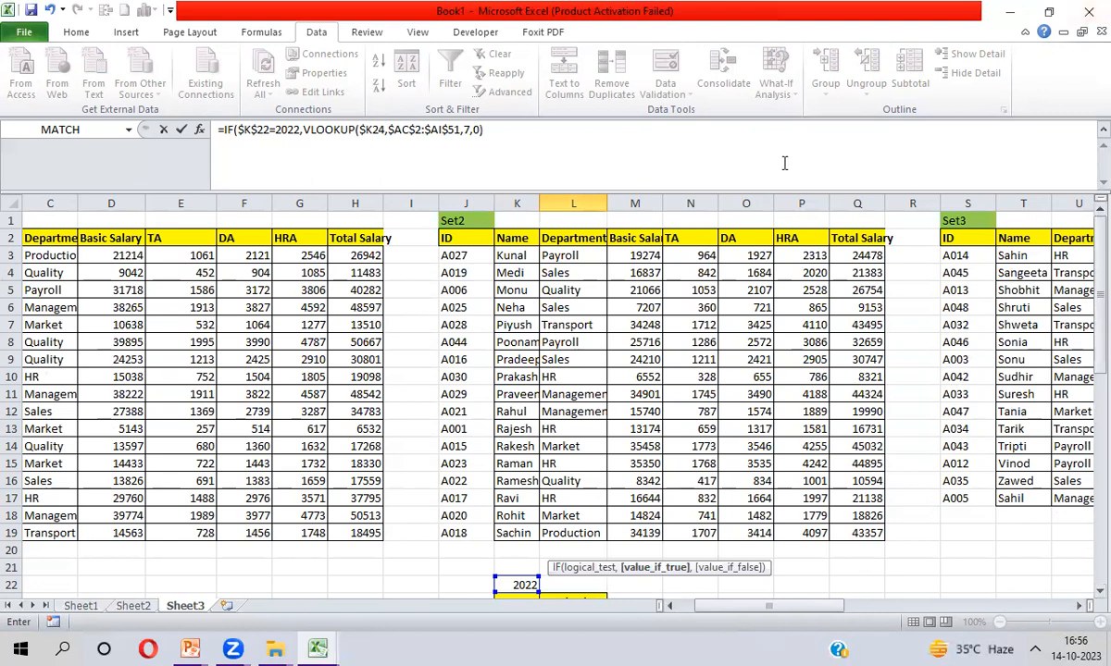
pyautogui.click(722, 606)
pyautogui.press('Return')
pyautogui.press('Return')
# Fill L24's IF/VLOOKUP formula down to L30 with Ctrl+D to show all 2022 salaries
pyautogui.press('Up')
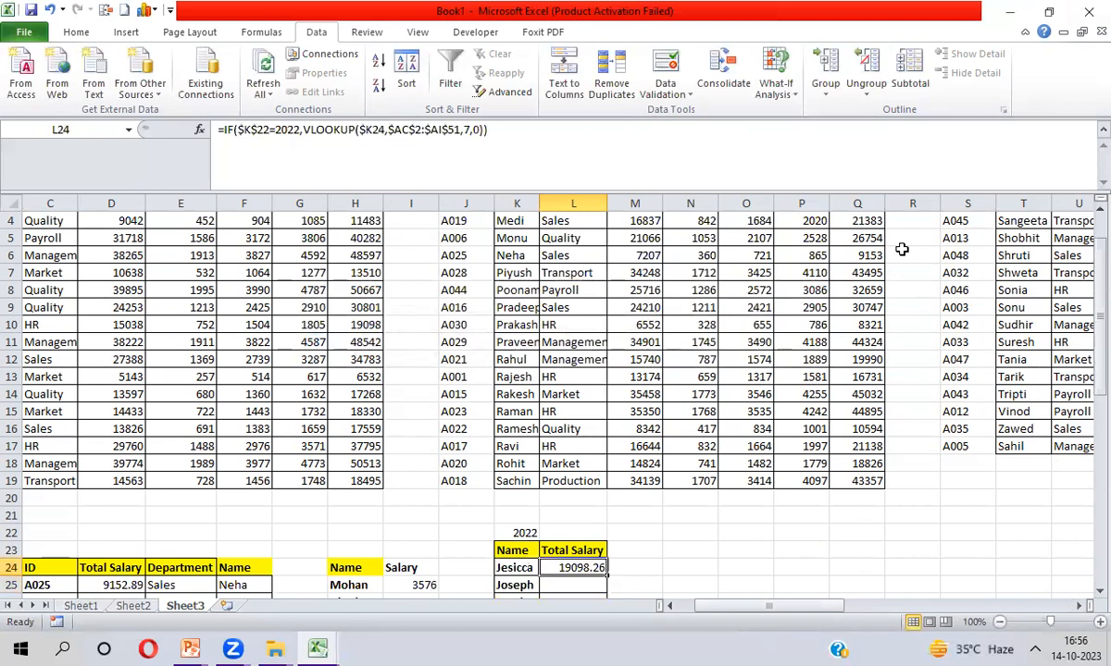
pyautogui.hotkey('shift', 'Down')
pyautogui.hotkey('shift', 'Down')
pyautogui.hotkey('shift', 'Down')
pyautogui.hotkey('shift', 'Down')
pyautogui.hotkey('shift', 'Down')
pyautogui.hotkey('shift', 'Down')
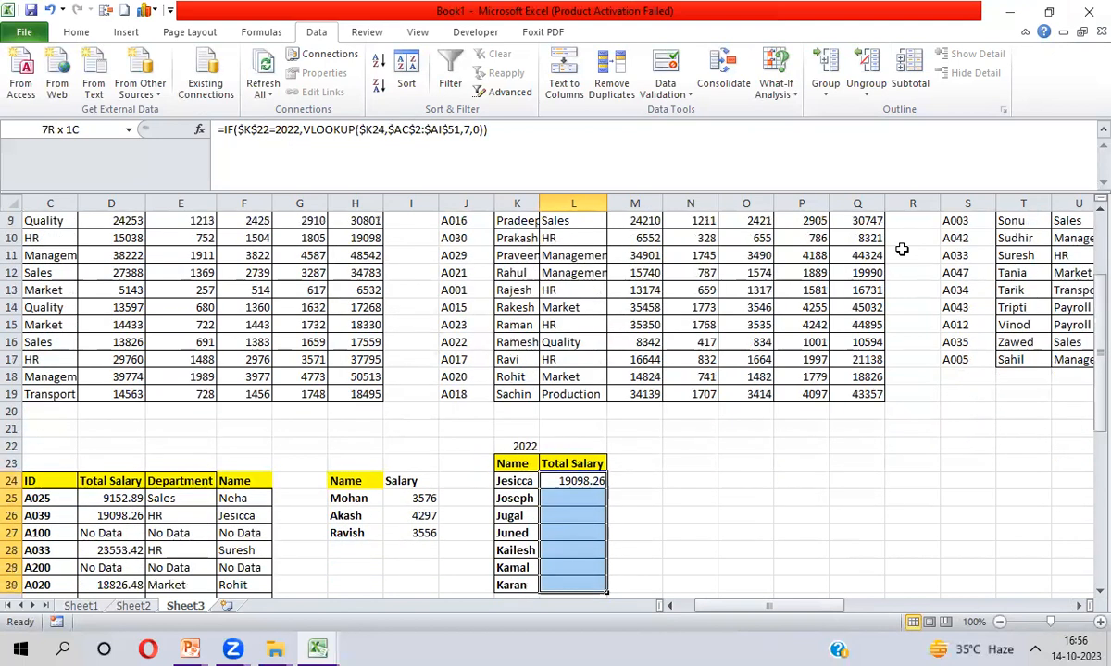
pyautogui.hotkey('ctrl', 'd')
pyautogui.hotkey('shift', 'Down')
pyautogui.hotkey('shift', 'Up')
pyautogui.press('Up')
pyautogui.press('Up')
pyautogui.press('Up')
pyautogui.press('Up')
pyautogui.press('Up')
pyautogui.press('Down')
pyautogui.press('Down')
pyautogui.press('Down')
pyautogui.press('Down')
pyautogui.press('Down')
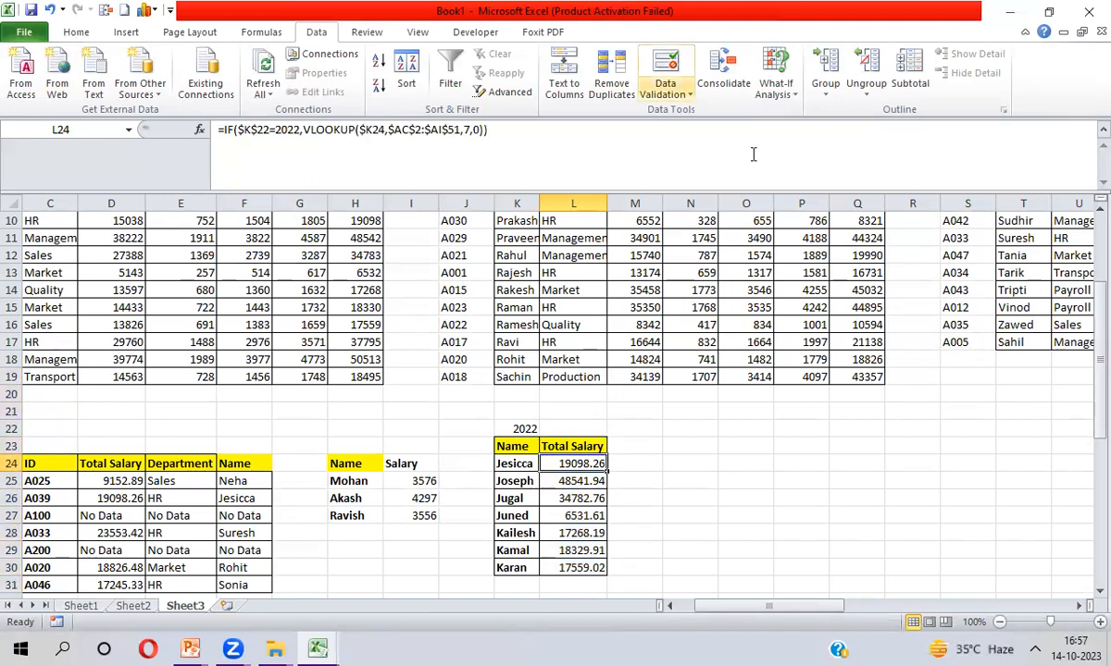
pyautogui.doubleClick(466, 129)
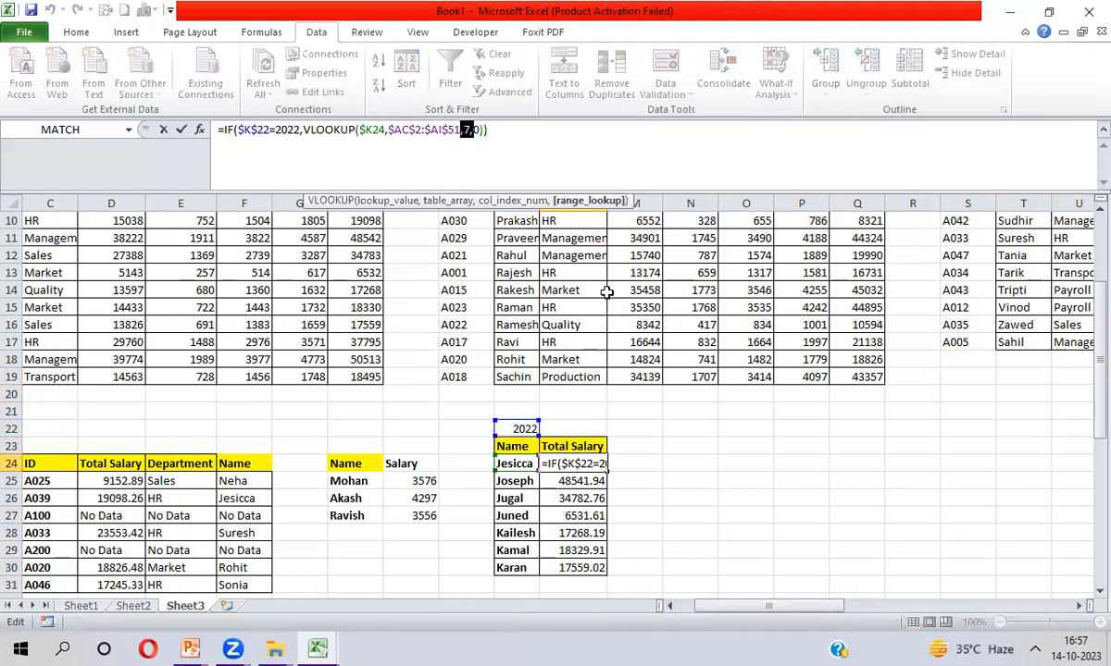
pyautogui.press('Return')
pyautogui.click(690, 255)
pyautogui.hotkey('ctrl', 'Up')
pyautogui.hotkey('ctrl', 'Right')
pyautogui.hotkey('ctrl', 'Right')
pyautogui.hotkey('ctrl', 'Right')
pyautogui.hotkey('ctrl', 'Right')
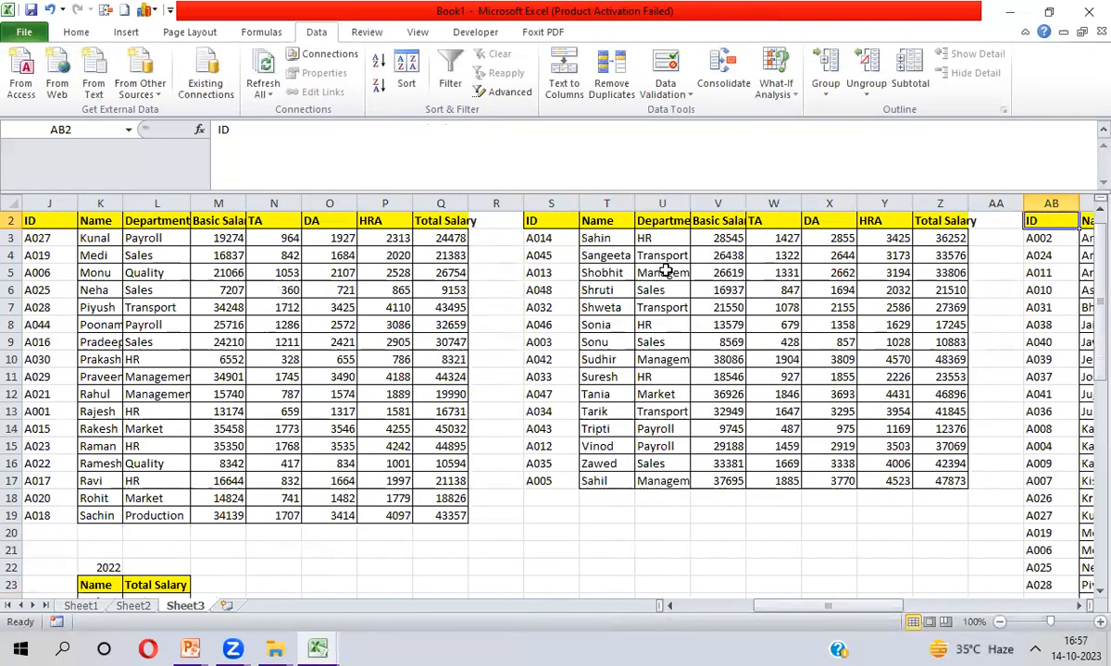
pyautogui.hotkey('ctrl', 'Right')
pyautogui.hotkey('ctrl', 'Right')
pyautogui.press('Right')
pyautogui.press('Up')
pyautogui.hotkey('ctrl', 'Left')
pyautogui.hotkey('ctrl', 'Left')
pyautogui.press('Right')
pyautogui.press('Down')
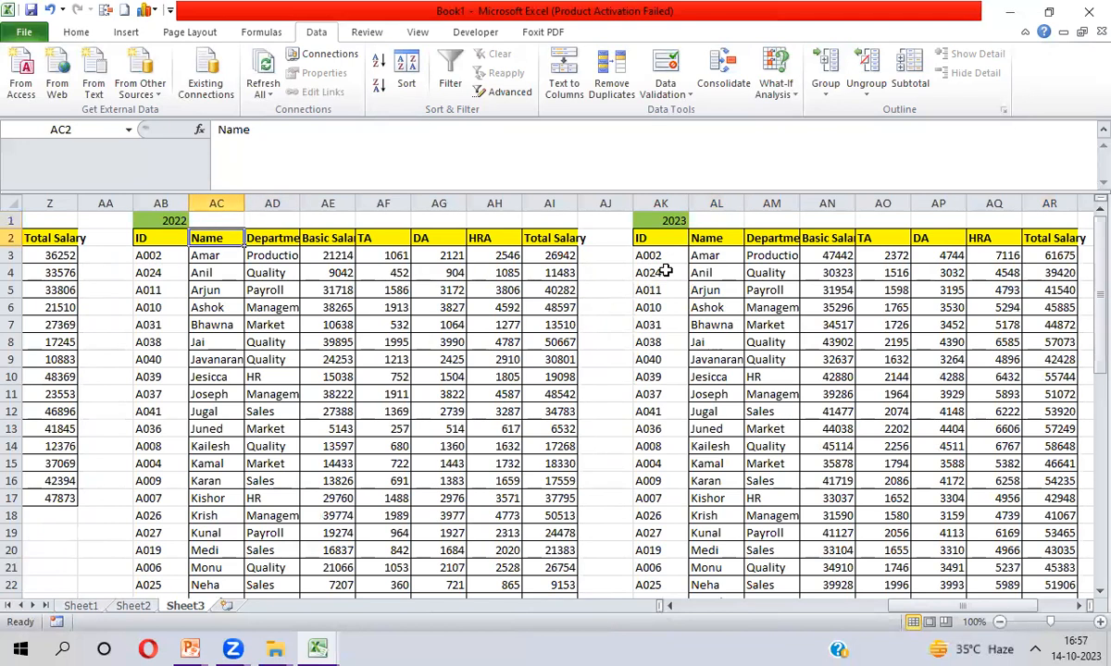
pyautogui.hotkey('ctrl', 'shift', 'Down')
pyautogui.press('Up')
pyautogui.press('Down')
pyautogui.press('Right')
pyautogui.press('Right')
pyautogui.press('Right')
pyautogui.press('Right')
pyautogui.press('Right')
pyautogui.press('Right')
pyautogui.press('Left')
pyautogui.press('Left')
pyautogui.press('Left')
pyautogui.press('Left')
pyautogui.press('Left')
pyautogui.press('Left')
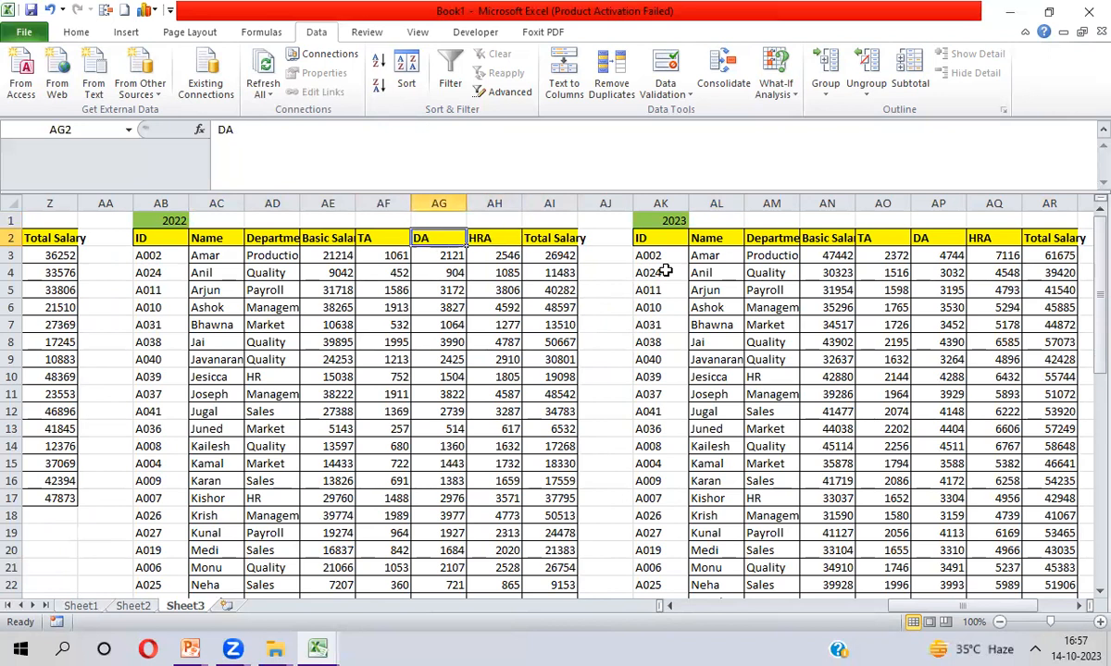
pyautogui.press('Right')
pyautogui.press('Right')
pyautogui.press('Right')
pyautogui.press('Right')
pyautogui.press('Right')
pyautogui.press('Right')
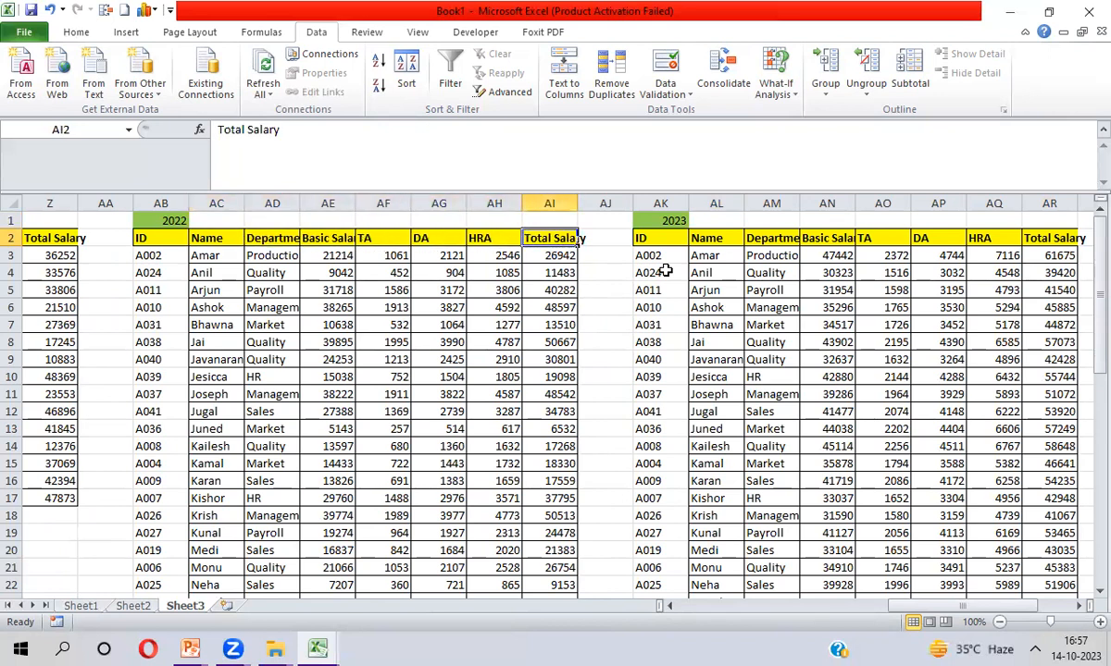
pyautogui.hotkey('ctrl', 'shift', 'Down')
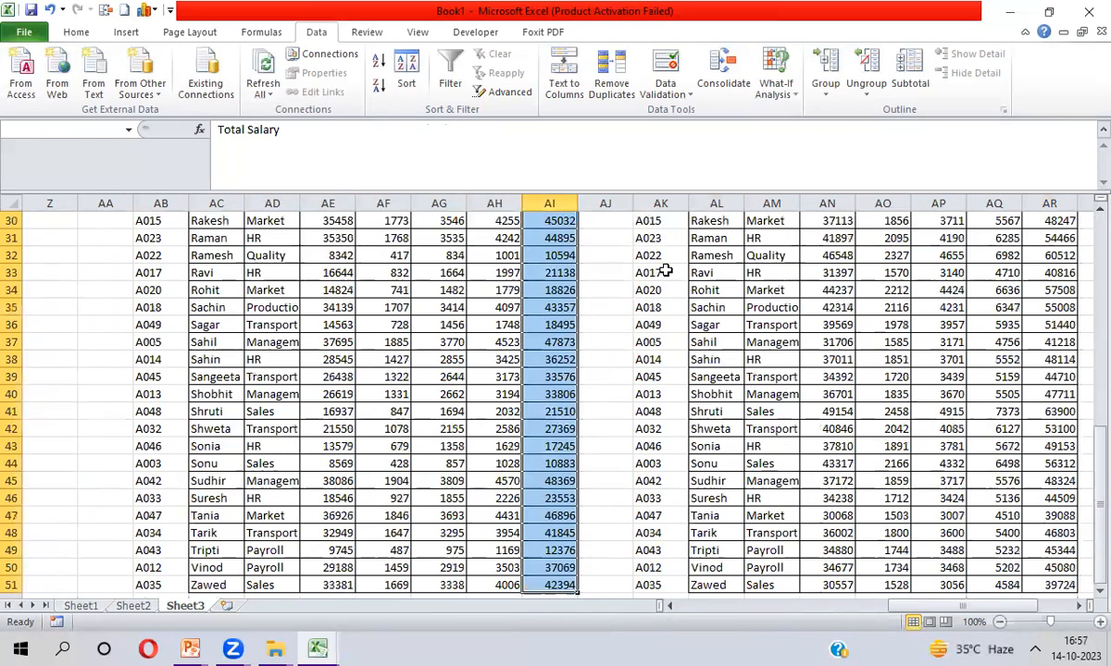
pyautogui.press('Up')
pyautogui.hotkey('ctrl', 'Left')
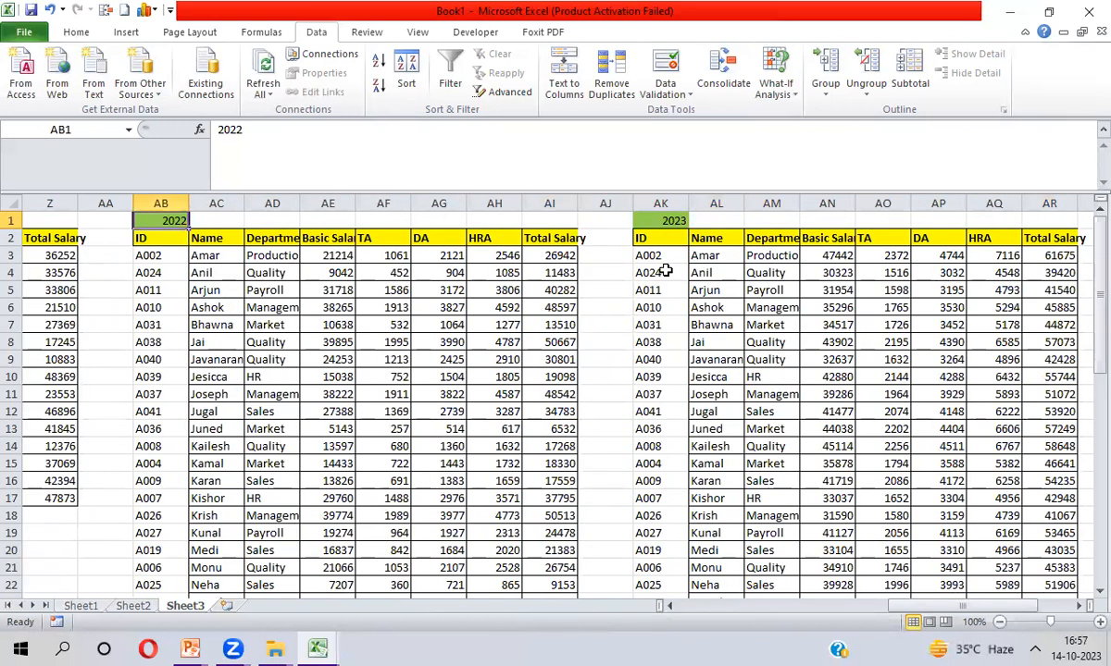
pyautogui.hotkey('ctrl', 'Home')
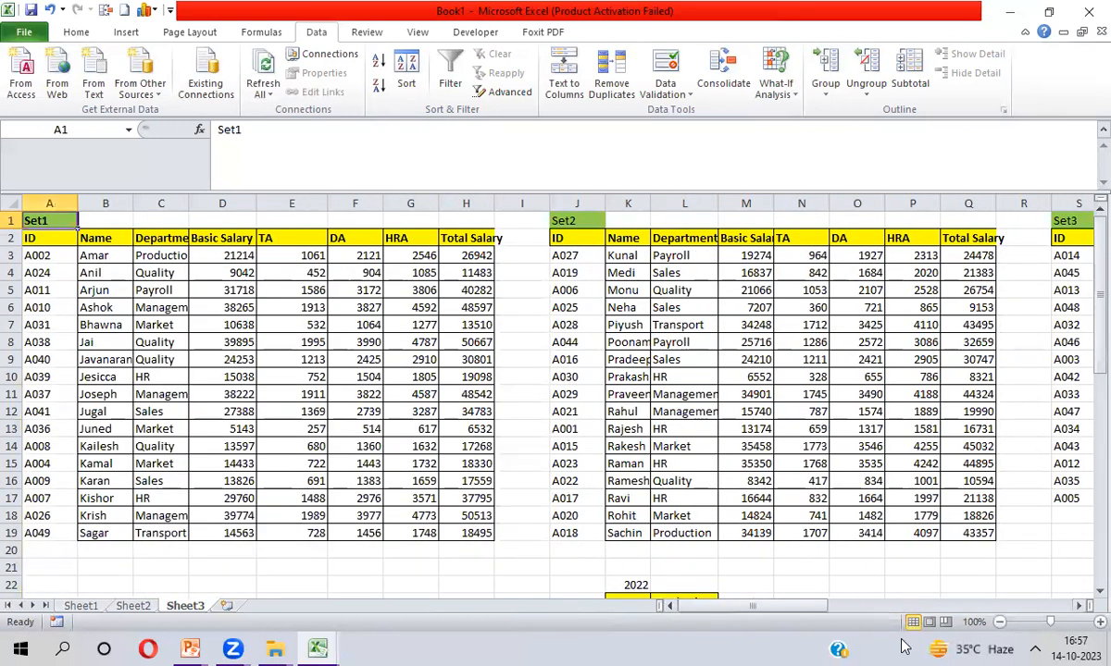
# Review L24's formula and its column index 7, leaving it unchanged
pyautogui.click(693, 578)
pyautogui.press('Down')
pyautogui.press('Down')
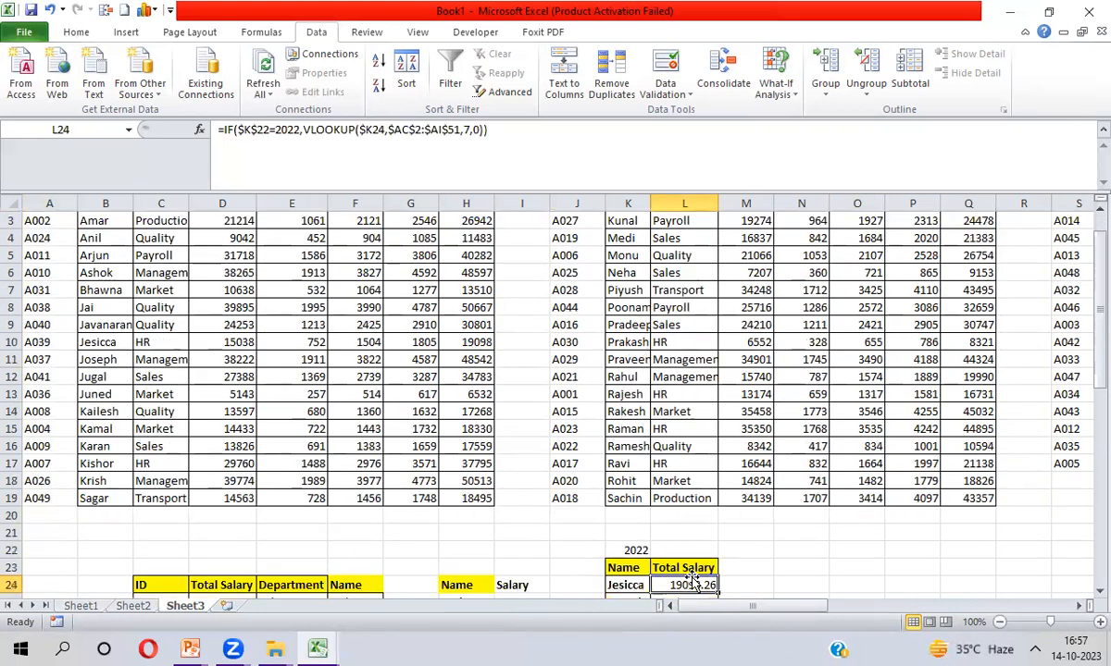
pyautogui.click(465, 129)
pyautogui.doubleClick(465, 130)
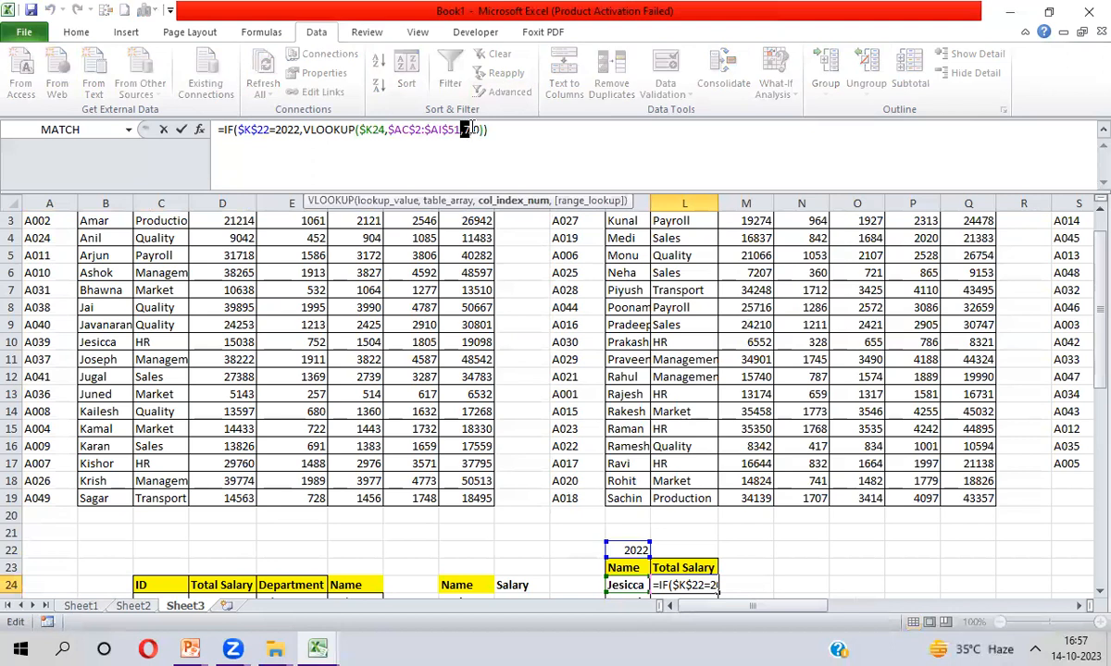
pyautogui.press('Return')
pyautogui.press('Up')
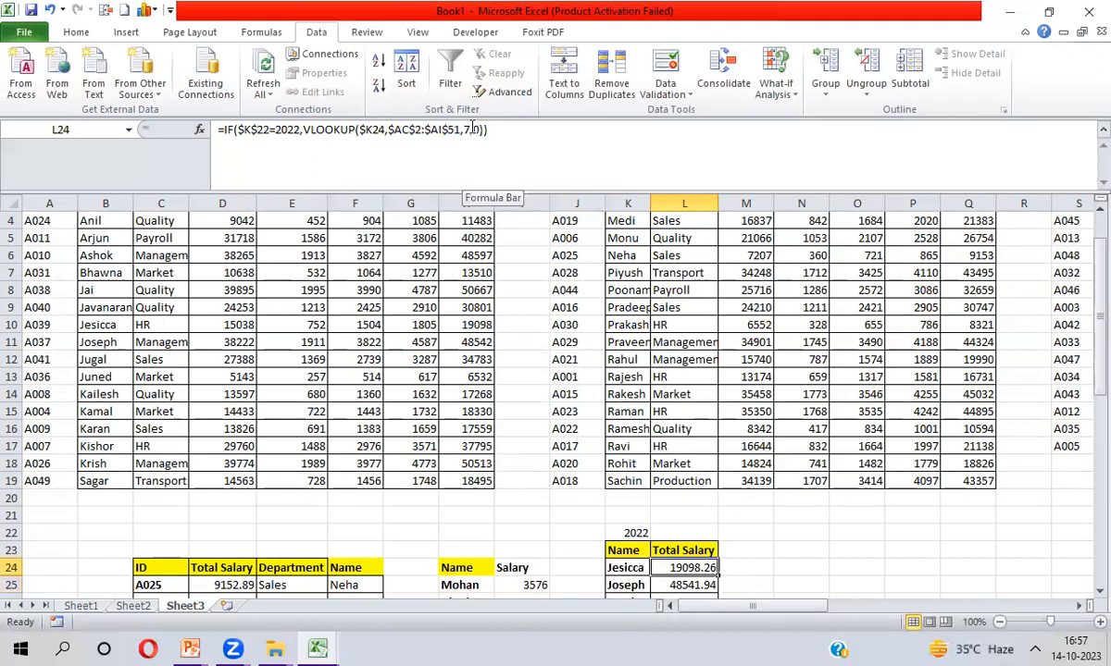
# Switch K22 to 2023 and check that L24:L30 now show FALSE
pyautogui.press('Up')
pyautogui.press('Up')
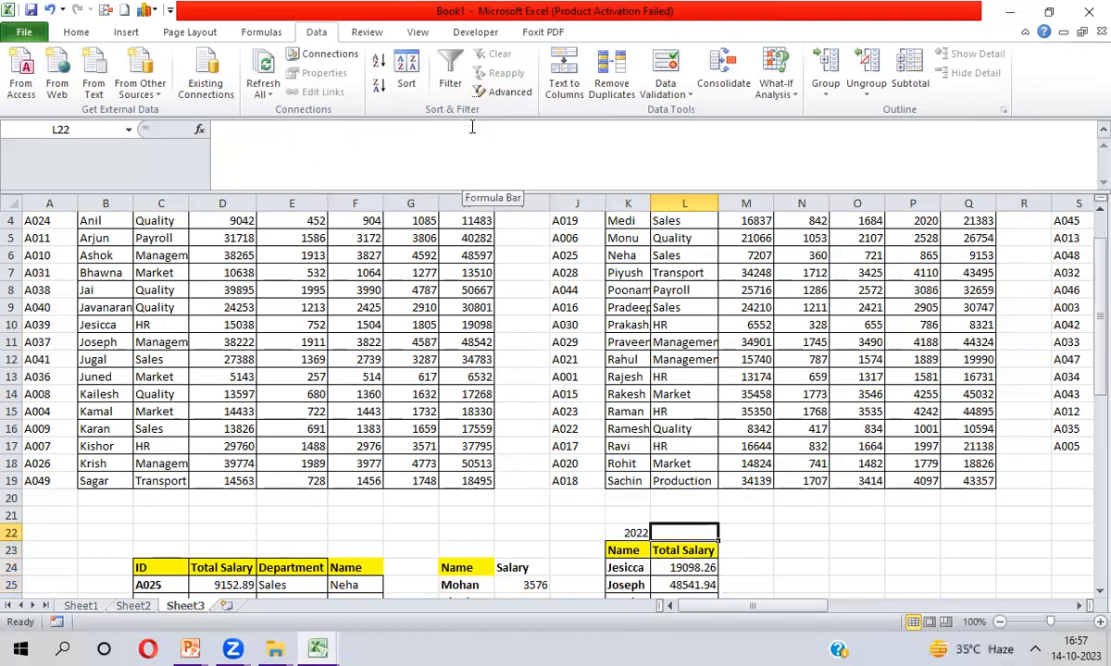
pyautogui.press('Left')
pyautogui.hotkey('alt', 'Down')
pyautogui.press('Return')
pyautogui.press('Down')
pyautogui.press('Down')
pyautogui.press('Down')
pyautogui.press('Down')
pyautogui.press('Down')
pyautogui.press('Down')
pyautogui.press('Down')
pyautogui.press('Down')
pyautogui.press('Down')
pyautogui.press('Up')
pyautogui.press('Up')
pyautogui.press('Up')
pyautogui.press('Up')
pyautogui.press('Up')
pyautogui.press('Up')
pyautogui.press('Up')
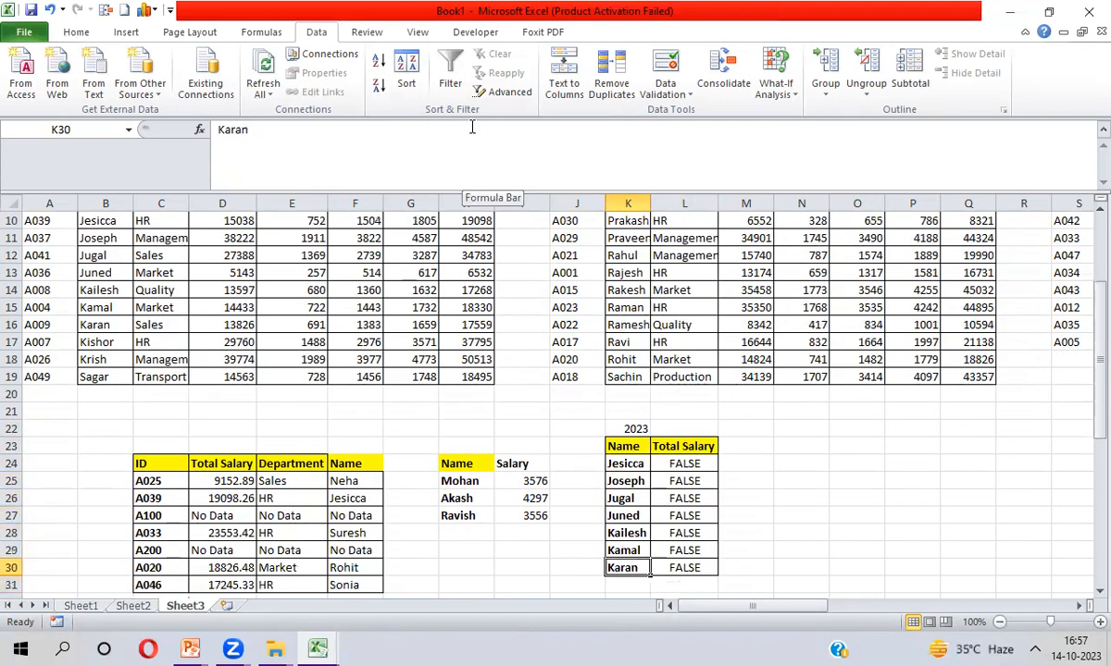
pyautogui.press('Right')
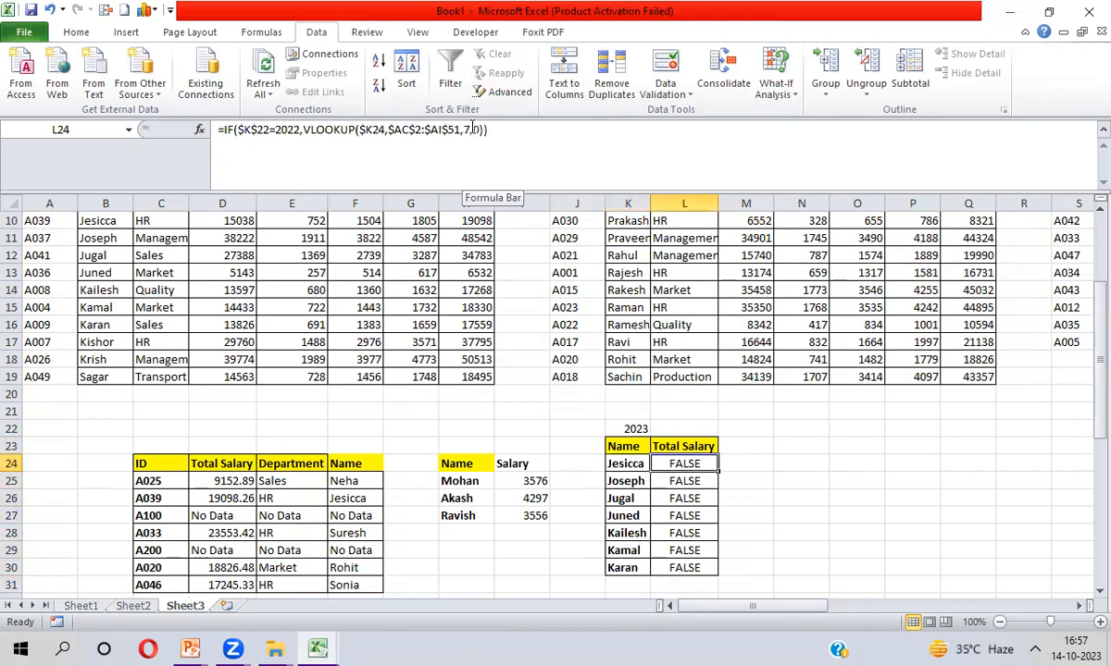
pyautogui.hotkey('ctrl', 'shift', 'Down')
pyautogui.hotkey('ctrl', 'shift', 'Up')
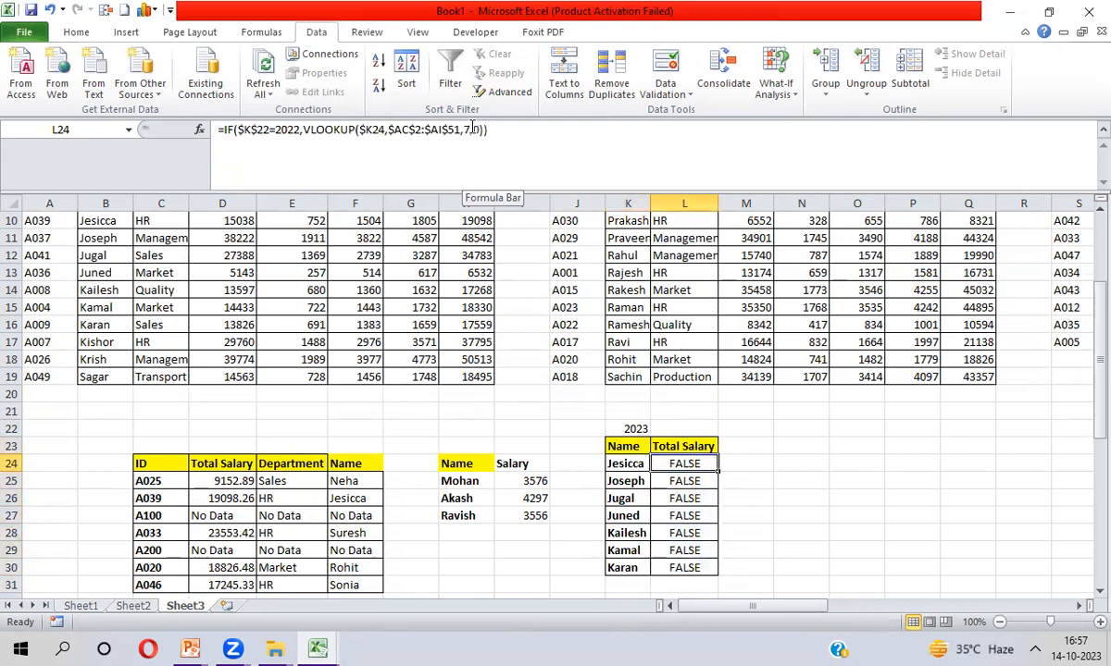
pyautogui.click(518, 129)
# Extend L24's formula with a second IF($K$22=2023, starting a VLOOKUP
pyautogui.press('BackSpace')
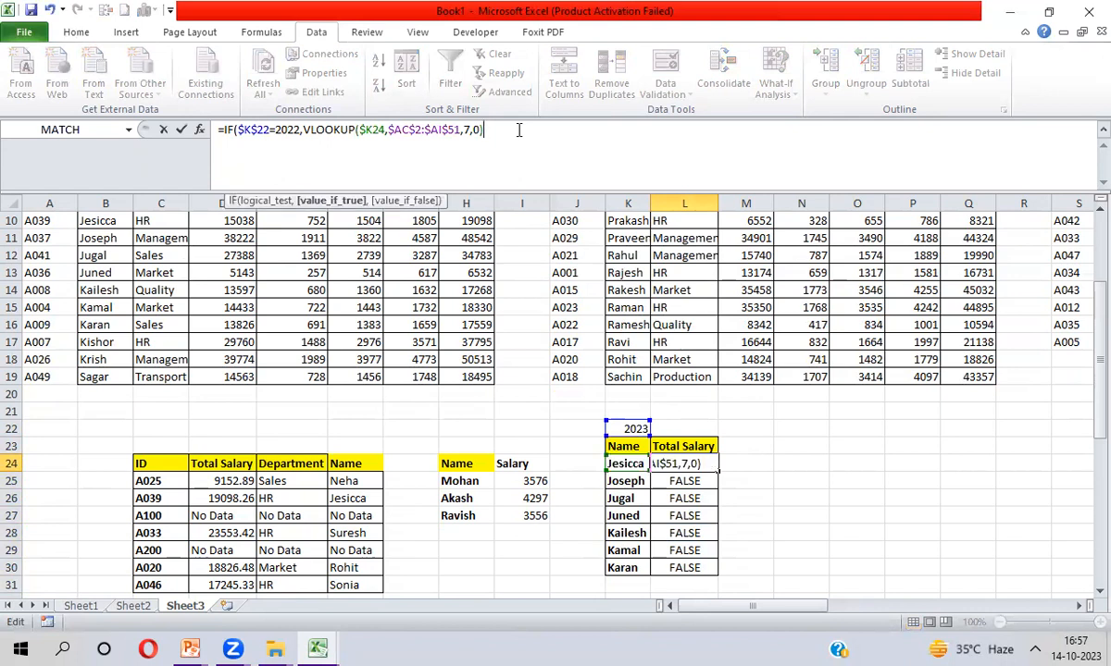
pyautogui.write(',IF(')
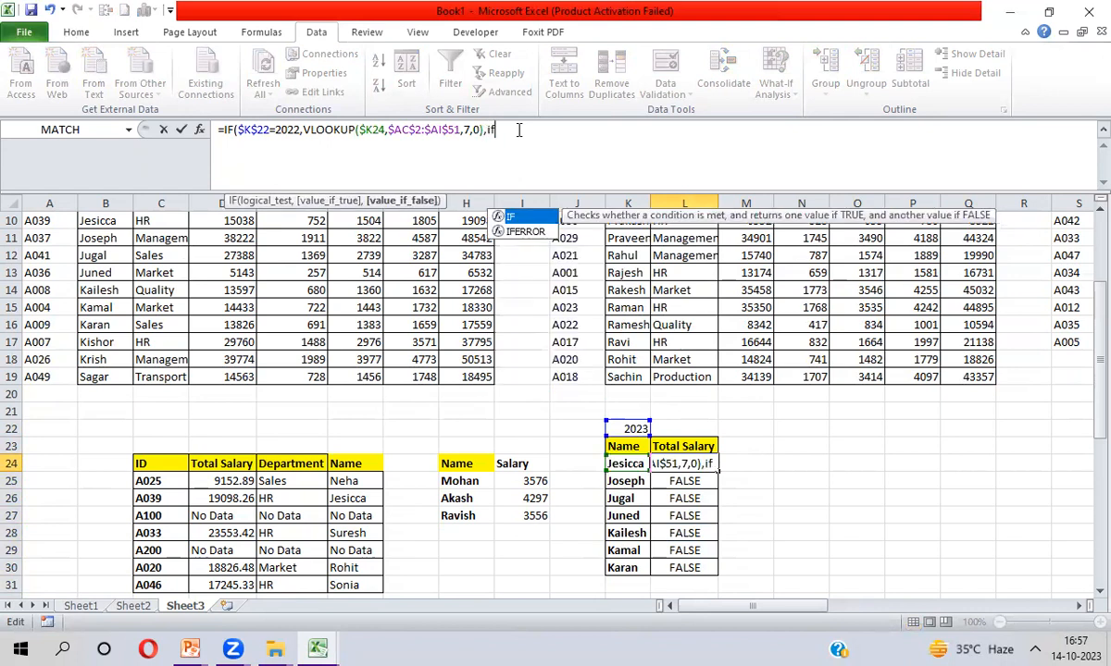
pyautogui.click(632, 429)
pyautogui.press('F4')
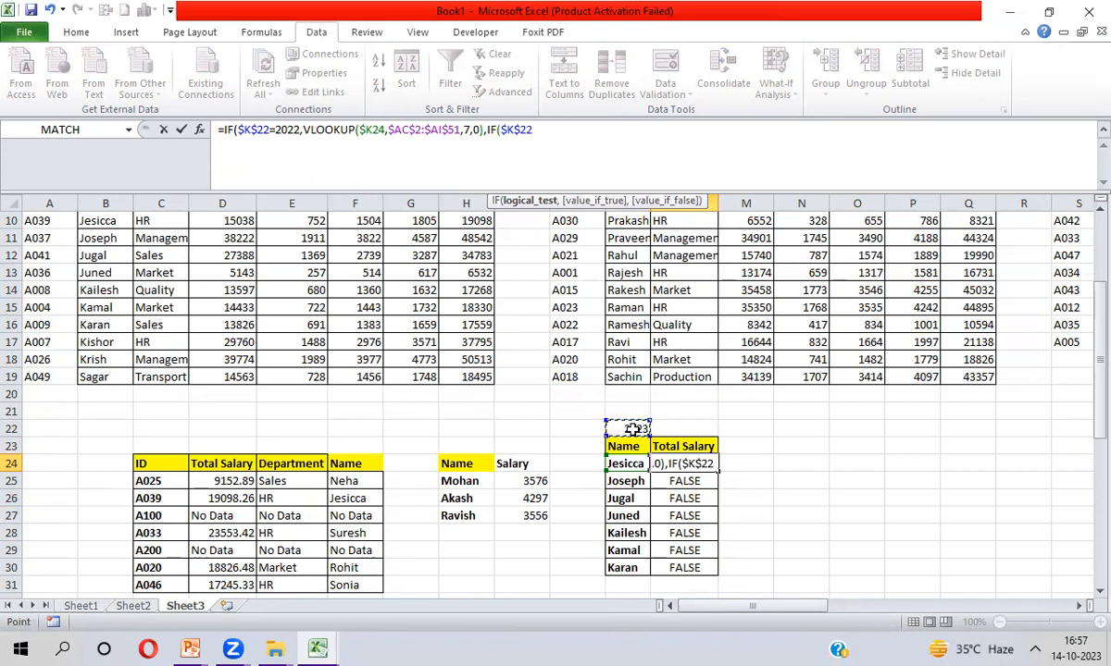
pyautogui.write('=')
pyautogui.write('20')
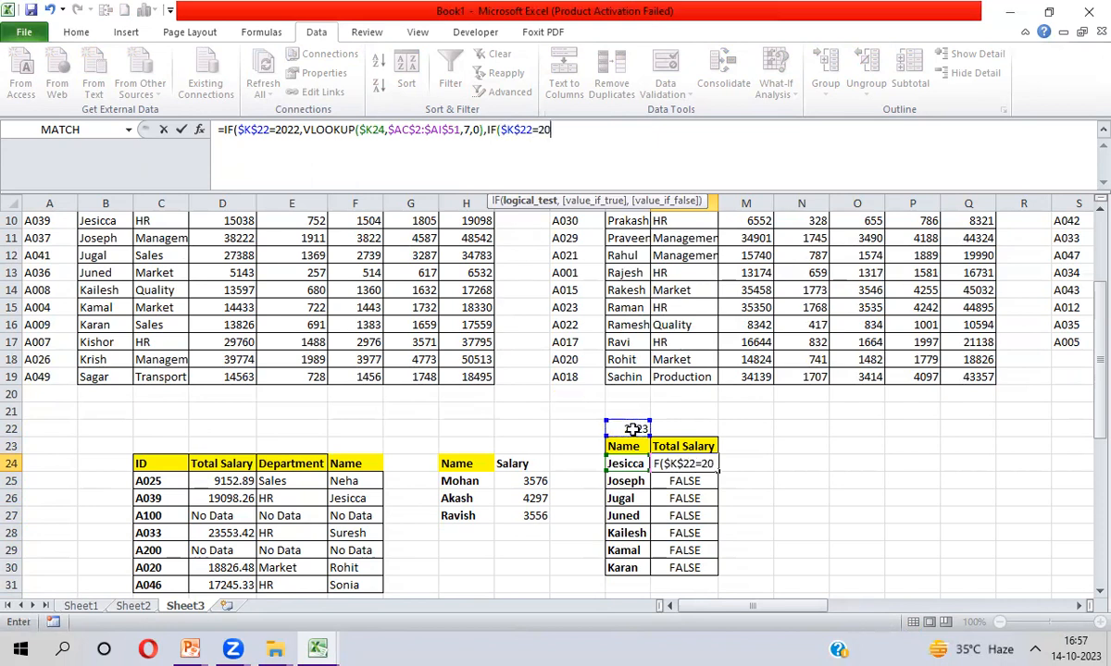
pyautogui.write('23,vl')
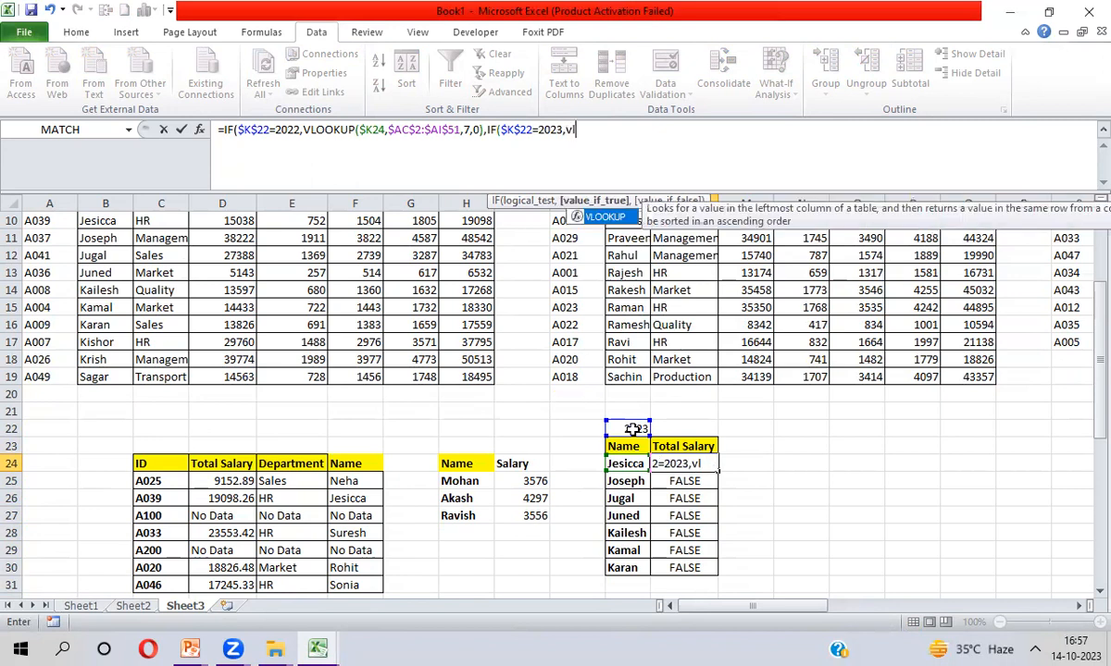
pyautogui.press('Tab')
# Point the 2023 VLOOKUP at $AL$2:$AR$51 with column 7 and exact match 0
pyautogui.click(753, 311)
pyautogui.hotkey('ctrl', 'Up')
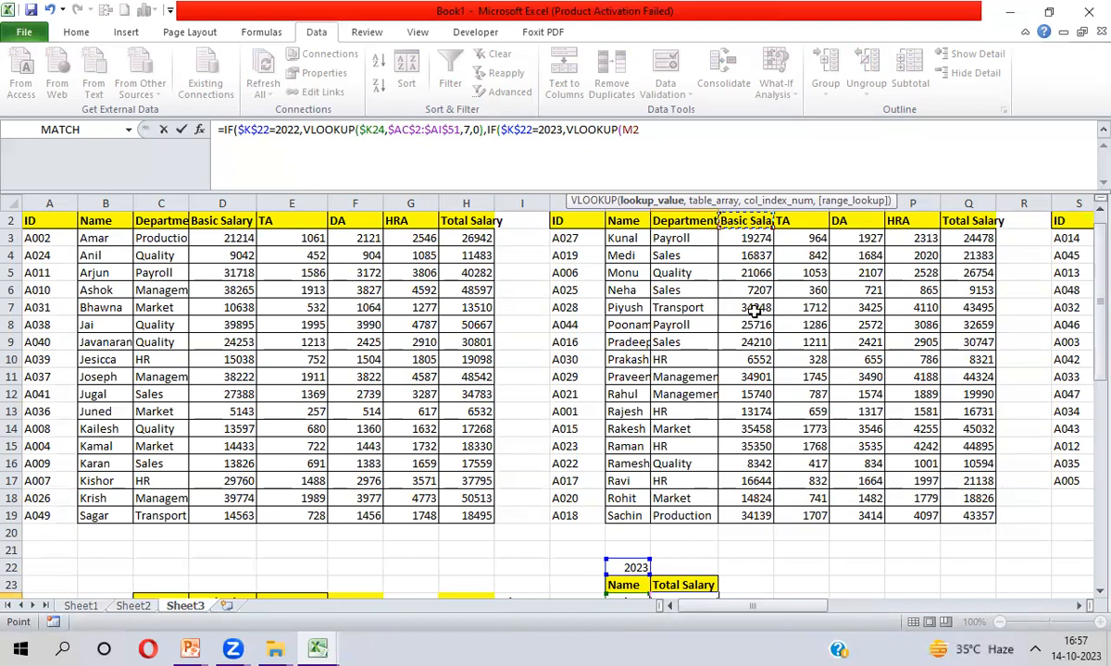
pyautogui.press('Up')
pyautogui.press('Right')
pyautogui.press('Right')
pyautogui.press('Right')
pyautogui.press('Right')
pyautogui.press('Right')
pyautogui.press('Right')
pyautogui.hotkey('ctrl', 'Right')
pyautogui.hotkey('ctrl', 'Right')
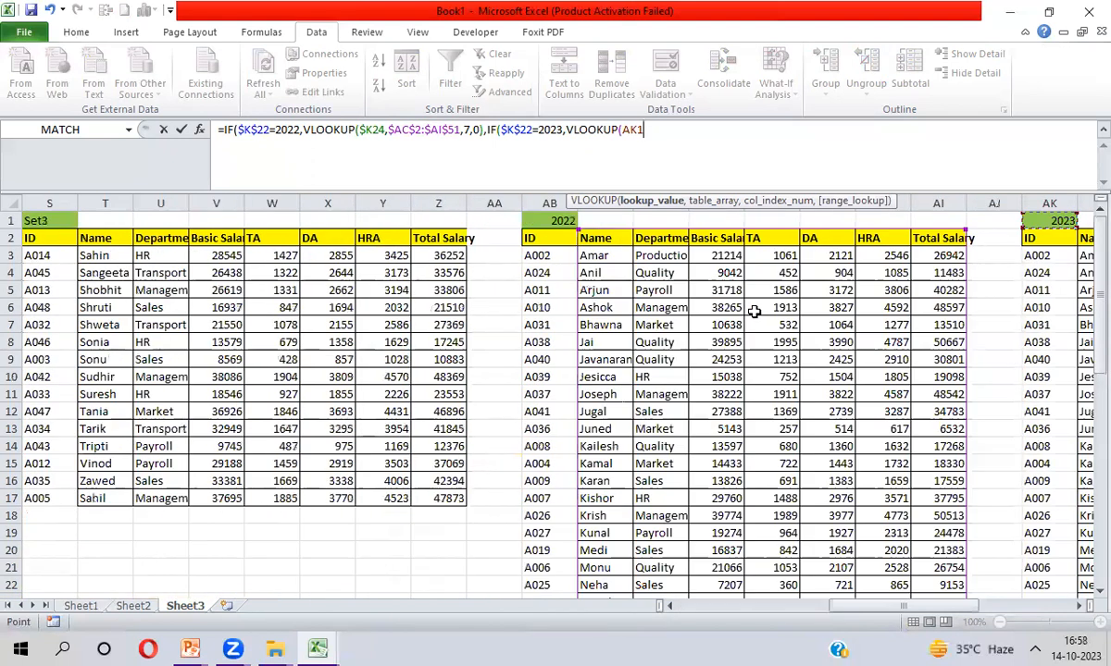
pyautogui.press('Down')
pyautogui.press('Right')
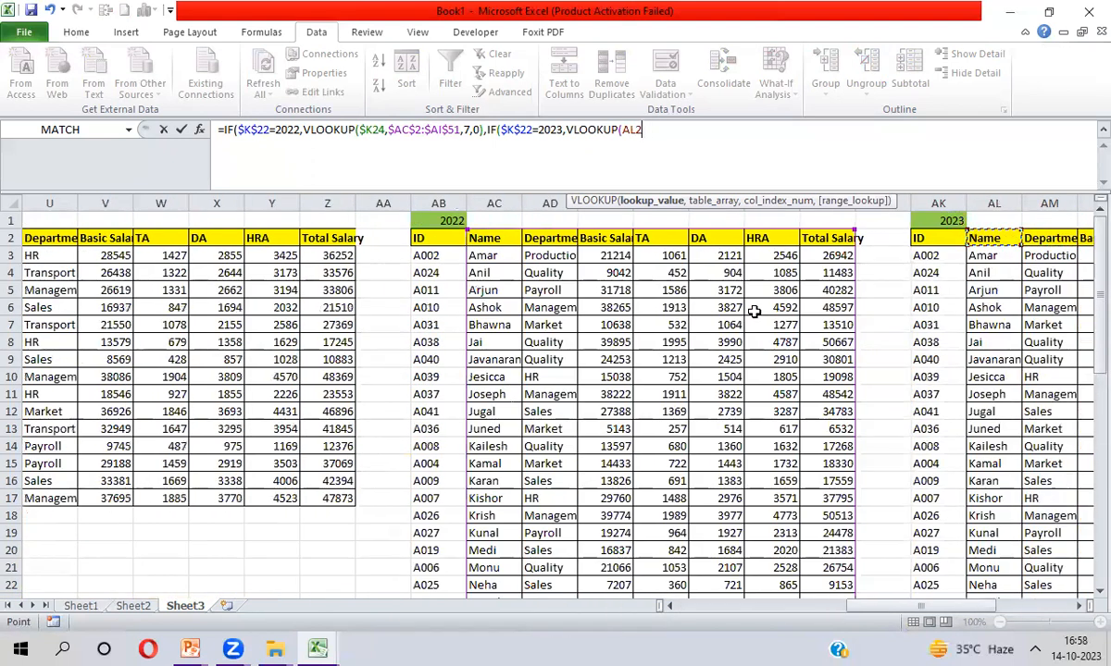
pyautogui.hotkey('ctrl', 'shift', 'Right')
pyautogui.hotkey('ctrl', 'shift', 'Down')
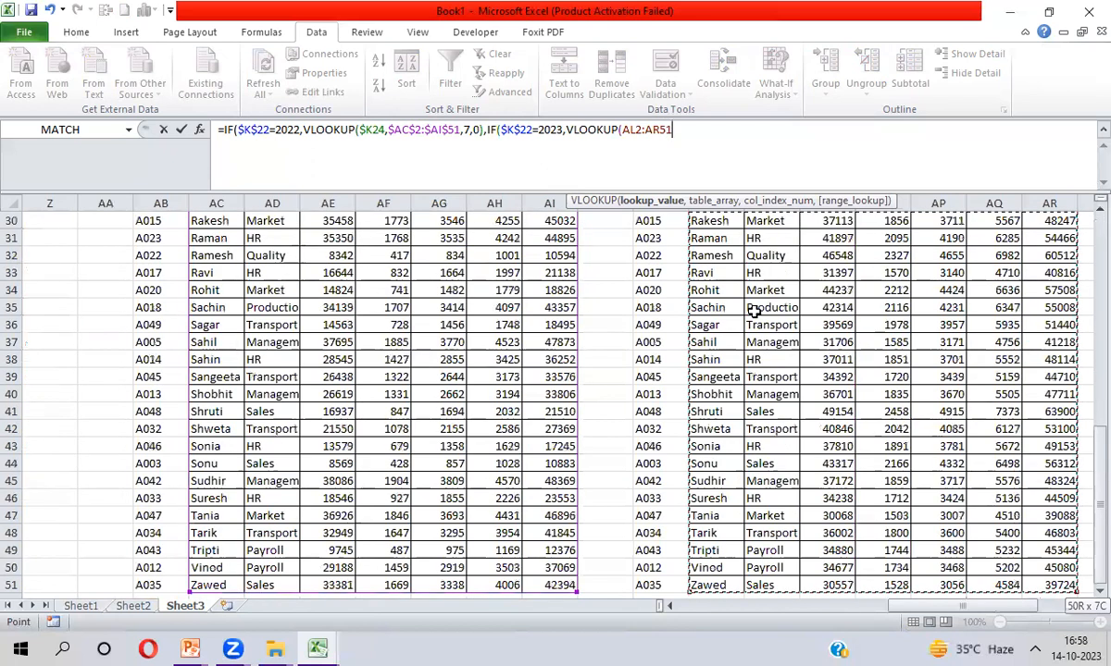
pyautogui.press('F4')
pyautogui.write(',7,0)')
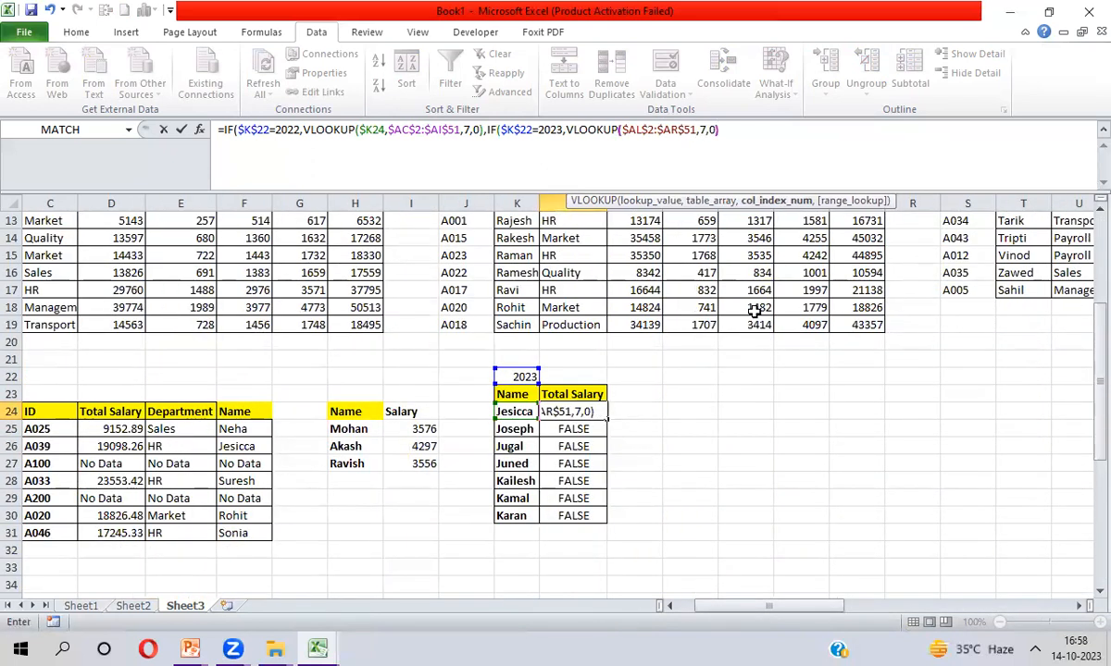
pyautogui.write(')')
# Commit the nested formula, accepting Excel's suggested correction
pyautogui.press('Return')
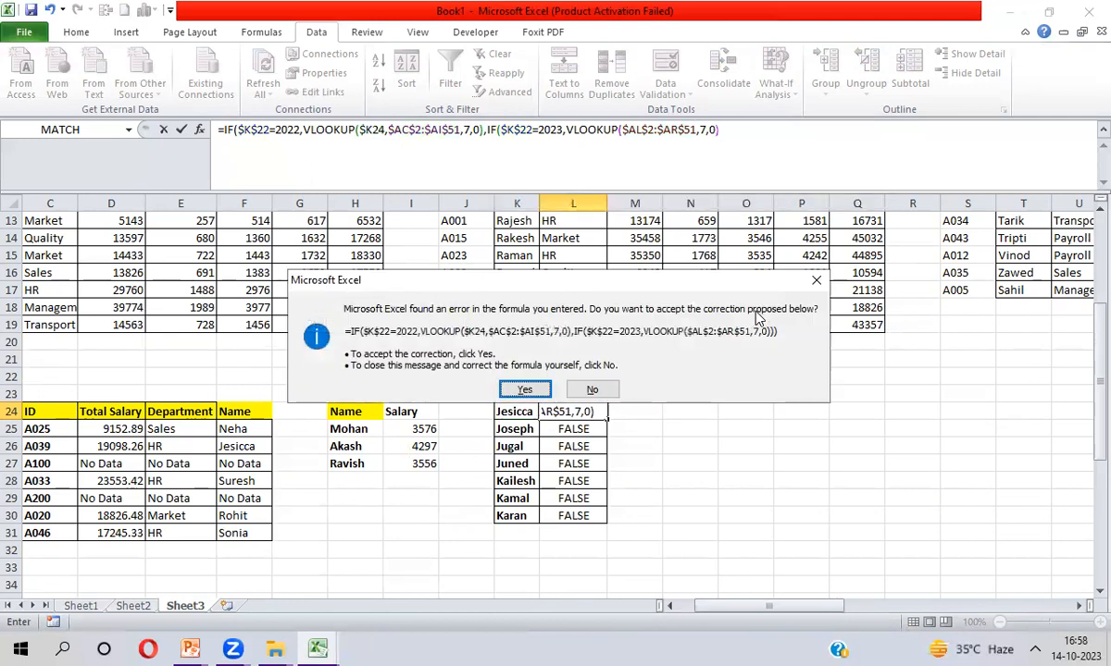
pyautogui.press('Return')
pyautogui.press('Up')
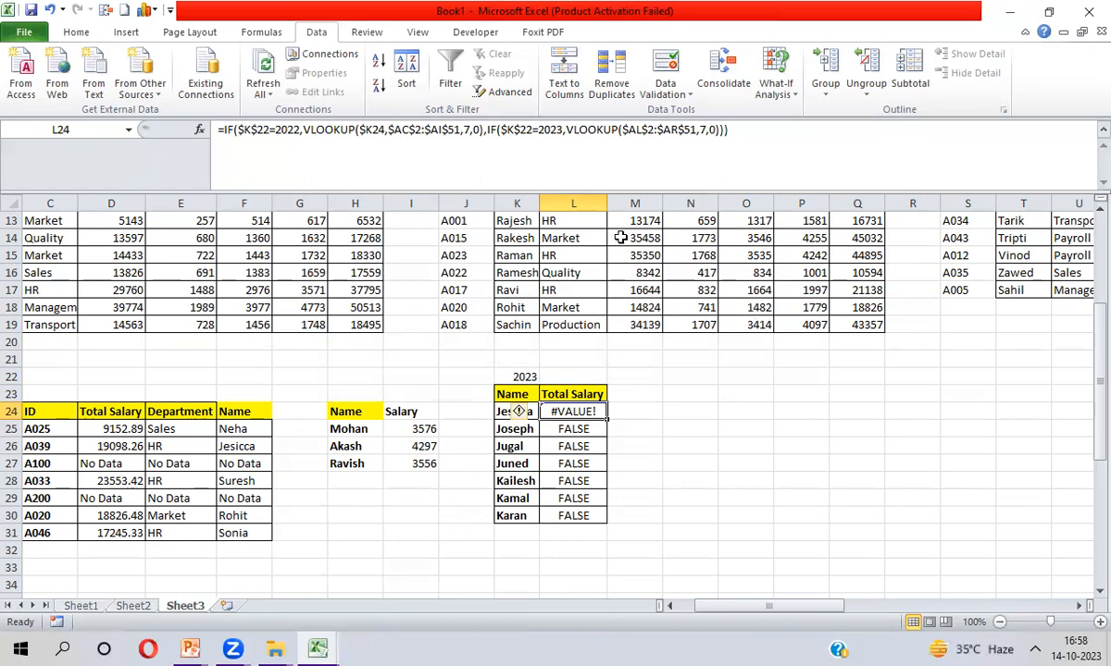
# Edit L24's formula to add ")" and a comma and delete the faulty 2023 branch
pyautogui.click(483, 131)
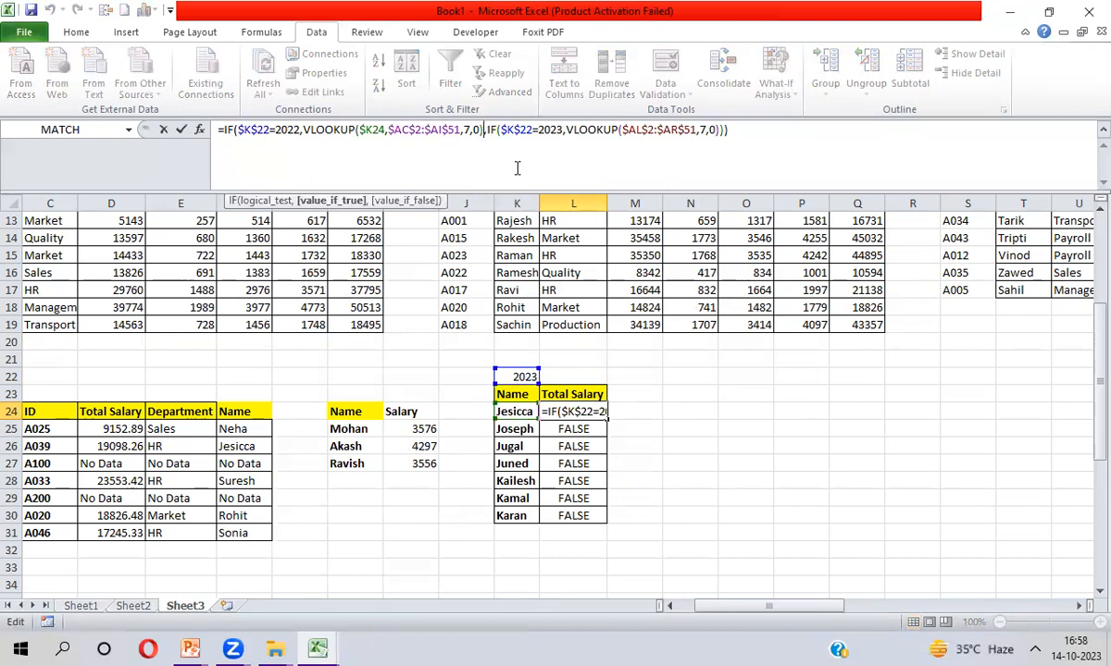
pyautogui.write('),')
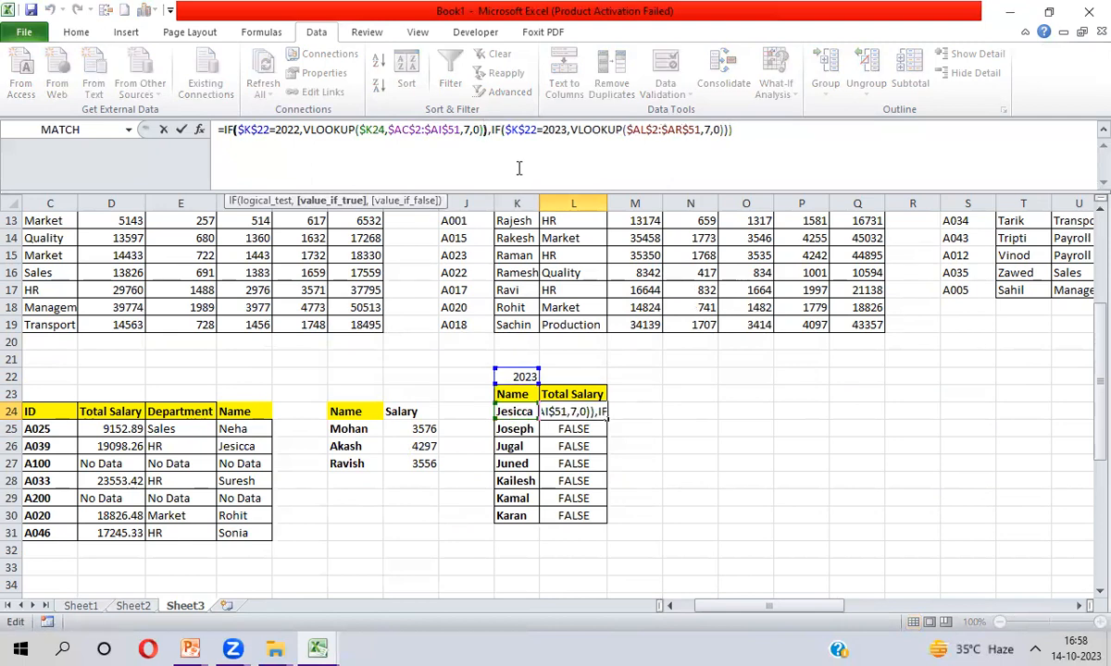
pyautogui.press('Return')
pyautogui.press('Return')
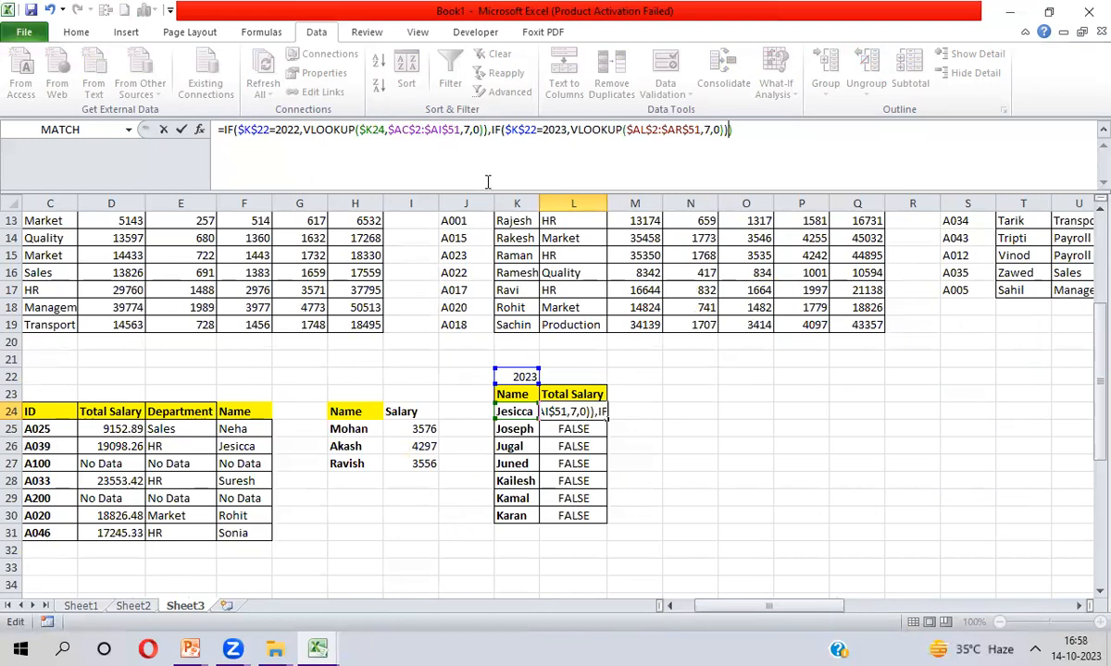
pyautogui.click(488, 130)
pyautogui.write(',')
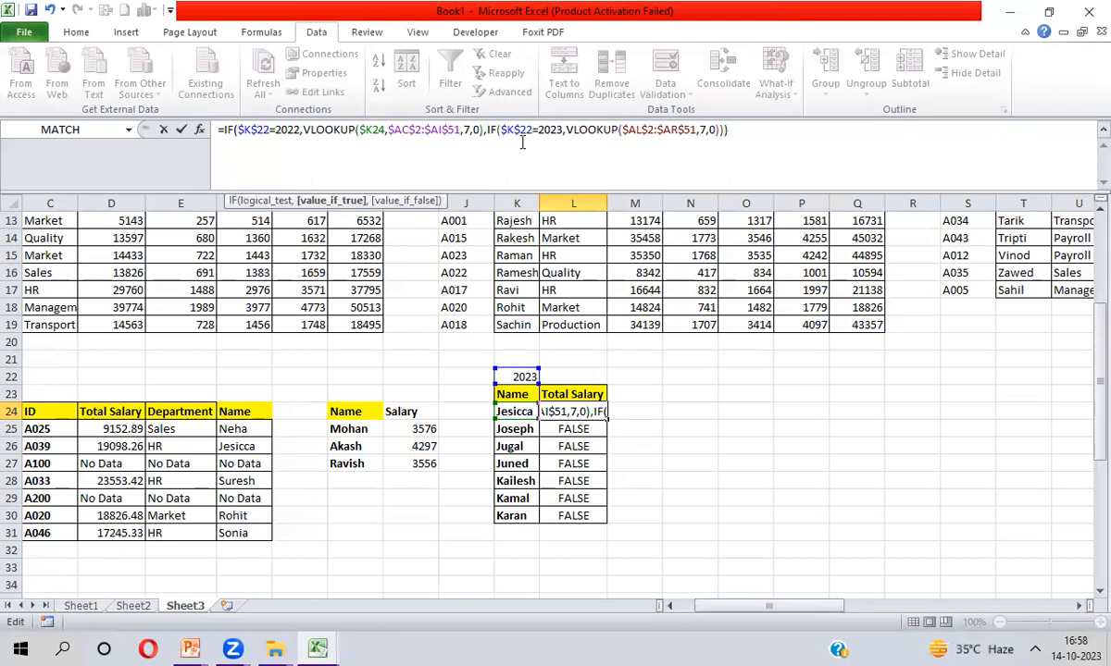
pyautogui.click(755, 130)
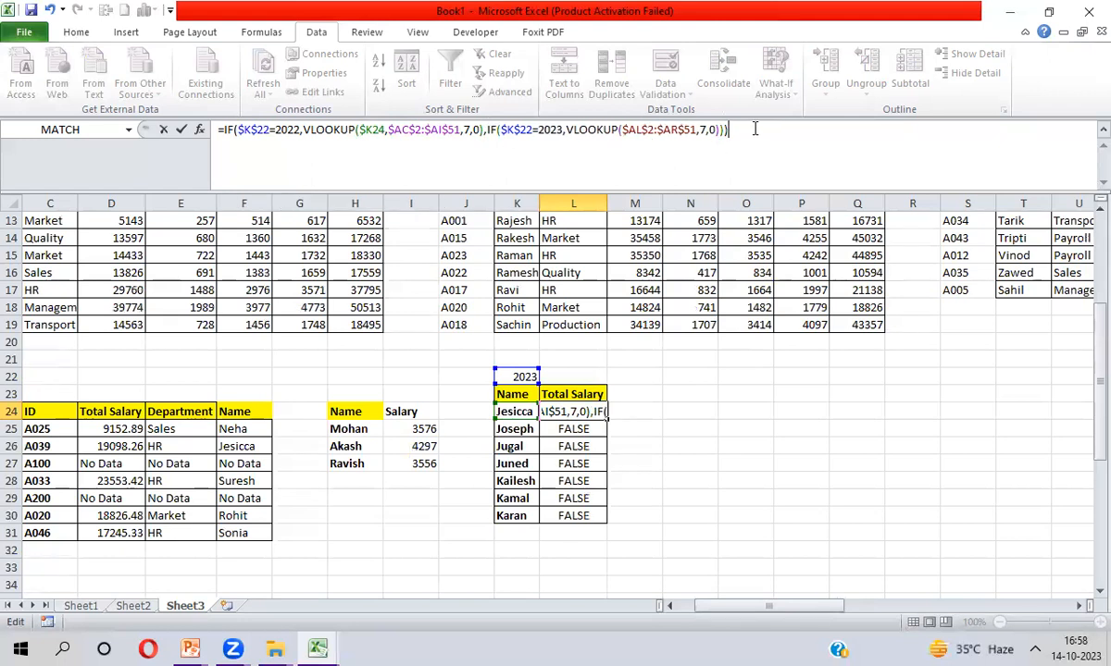
pyautogui.press('BackSpace')
pyautogui.press('BackSpace')
pyautogui.press('BackSpace')
pyautogui.press('BackSpace')
pyautogui.press('BackSpace')
pyautogui.press('BackSpace')
pyautogui.press('BackSpace')
pyautogui.press('BackSpace')
pyautogui.press('BackSpace')
pyautogui.press('BackSpace')
pyautogui.press('BackSpace')
pyautogui.press('BackSpace')
pyautogui.press('BackSpace')
pyautogui.press('BackSpace')
pyautogui.press('BackSpace')
pyautogui.press('BackSpace')
pyautogui.press('BackSpace')
pyautogui.press('BackSpace')
pyautogui.press('BackSpace')
pyautogui.press('BackSpace')
pyautogui.press('BackSpace')
pyautogui.press('BackSpace')
pyautogui.press('BackSpace')
pyautogui.press('BackSpace')
pyautogui.press('BackSpace')
pyautogui.press('BackSpace')
pyautogui.press('BackSpace')
pyautogui.press('BackSpace')
pyautogui.press('BackSpace')
pyautogui.press('BackSpace')
pyautogui.press('BackSpace')
pyautogui.press('BackSpace')
pyautogui.press('BackSpace')
pyautogui.press('BackSpace')
pyautogui.press('BackSpace')
pyautogui.press('BackSpace')
pyautogui.press('BackSpace')
pyautogui.press('BackSpace')
pyautogui.press('BackSpace')
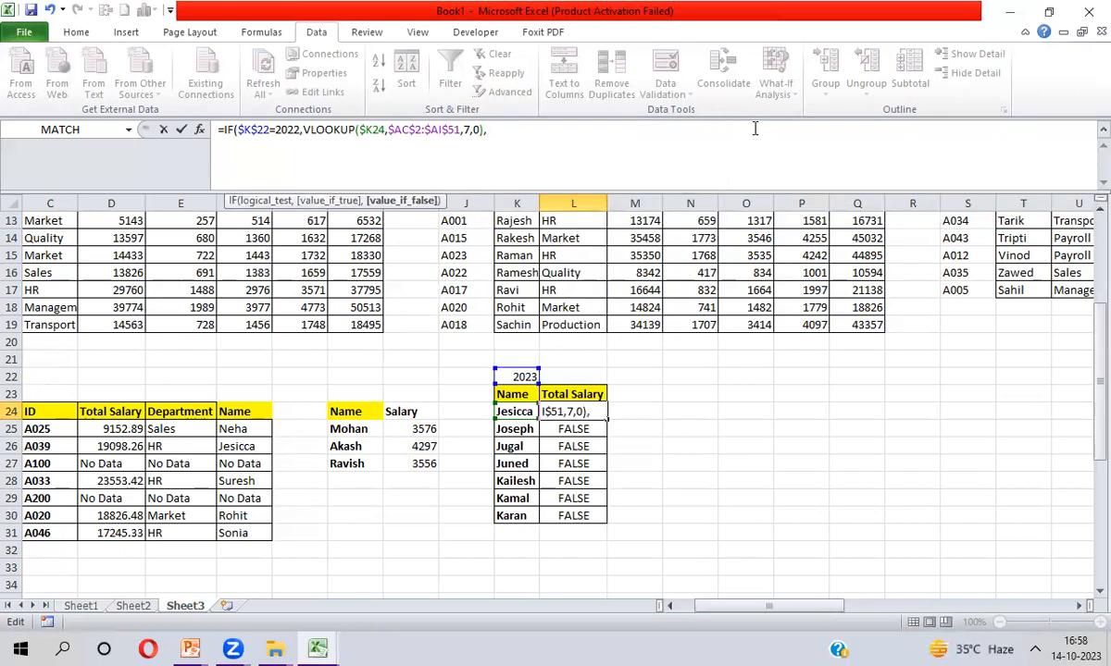
# Append a VLOOKUP using Jesicca's name in K24 as the lookup value
pyautogui.write('VL')
pyautogui.press('Tab')
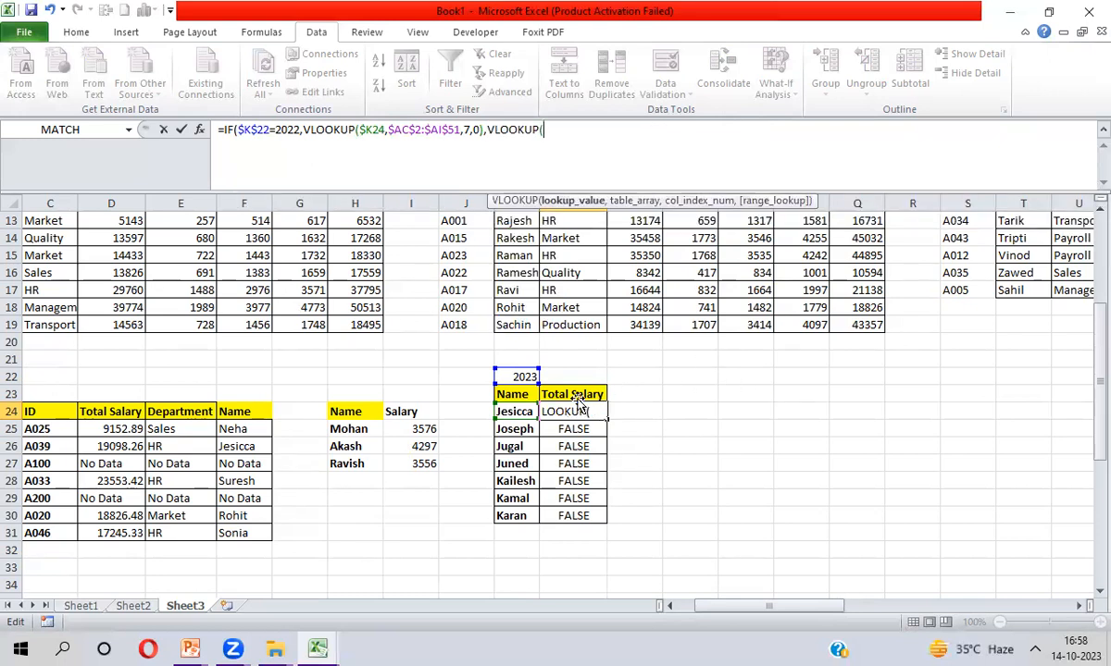
pyautogui.click(511, 413)
pyautogui.press('F4')
pyautogui.press('F4')
pyautogui.press('F4')
pyautogui.write(',')
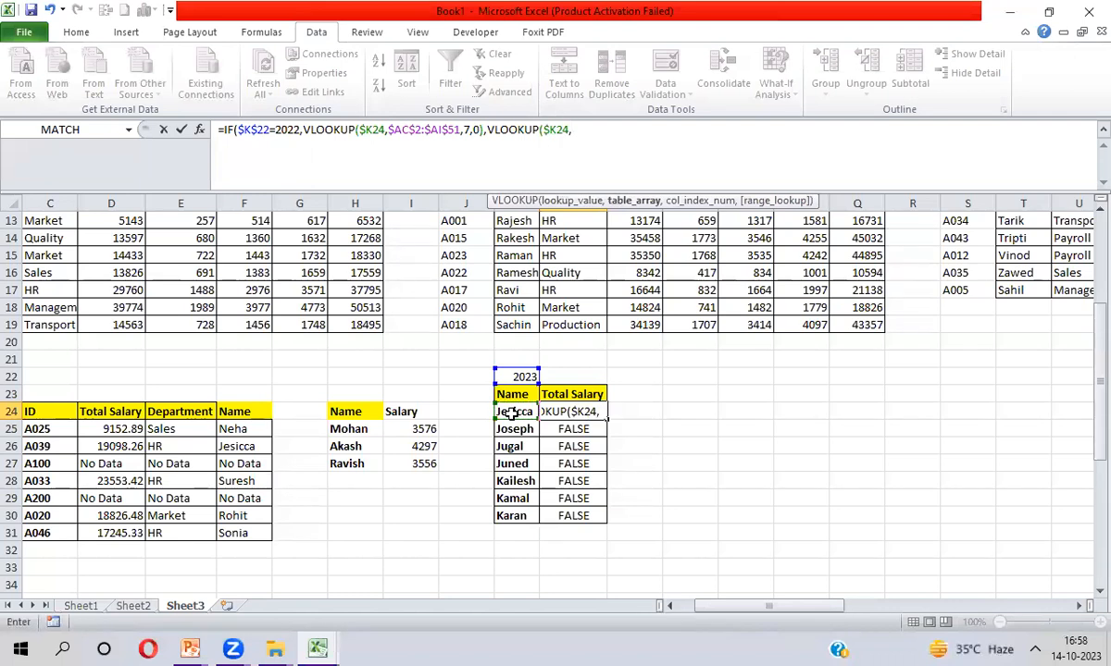
# Set the lookup range to $AL$2:$AR$51 with column 7, exact match, and commit the formula
pyautogui.moveTo(514, 245); pyautogui.dragTo(526, 250)
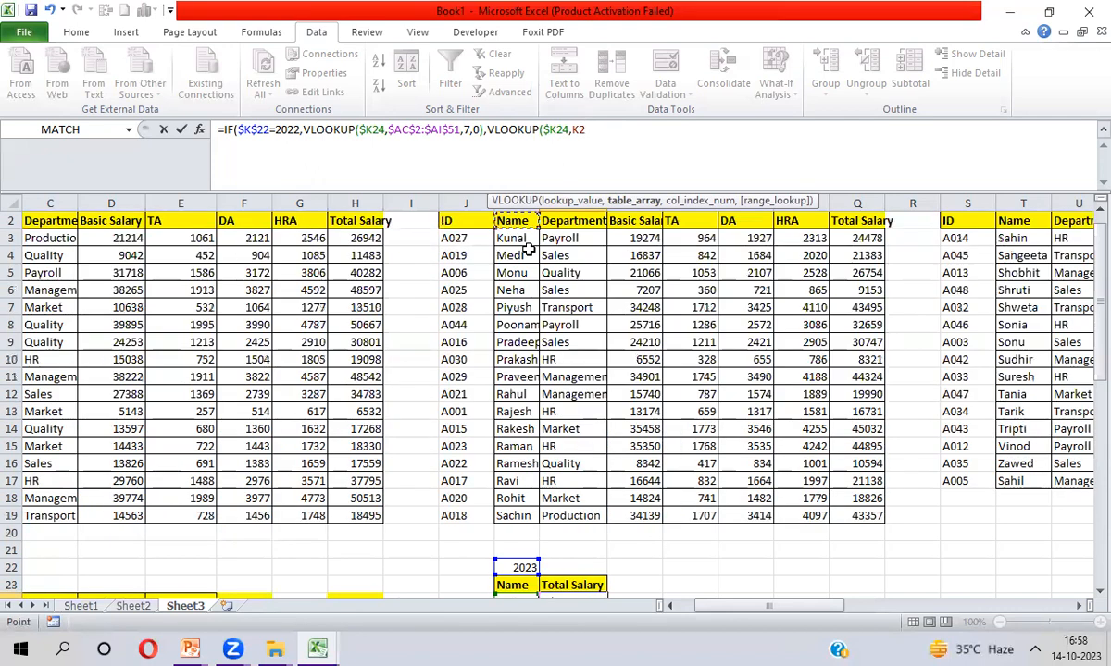
pyautogui.press('Up')
pyautogui.hotkey('ctrl', 'Right')
pyautogui.hotkey('ctrl', 'Right')
pyautogui.hotkey('ctrl', 'Right')
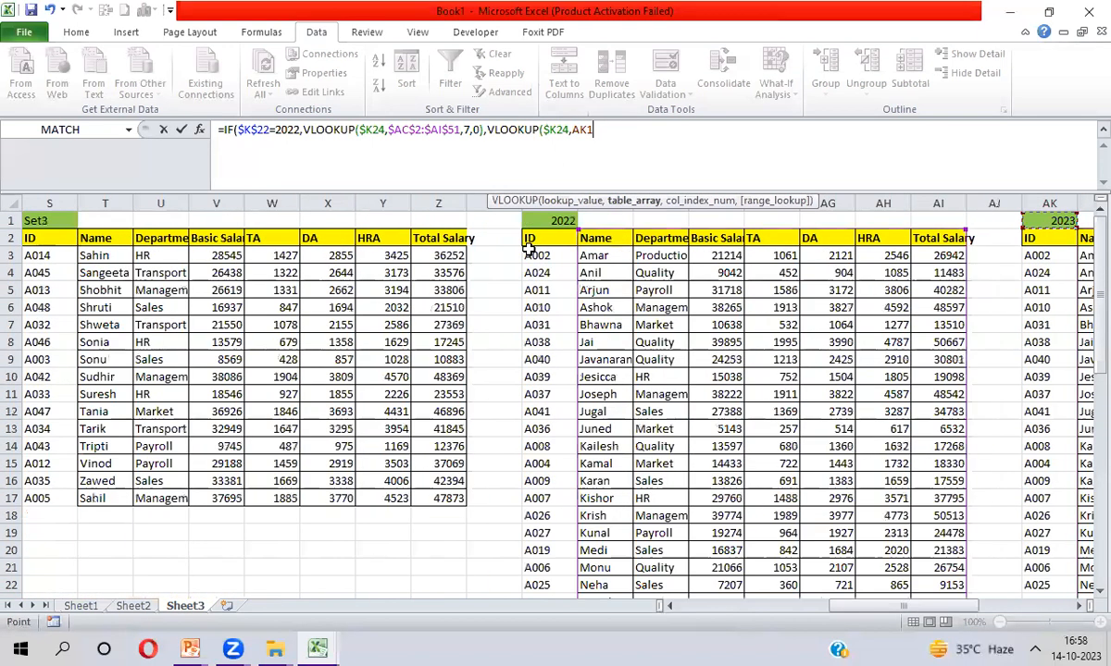
pyautogui.press('Right')
pyautogui.press('Down')
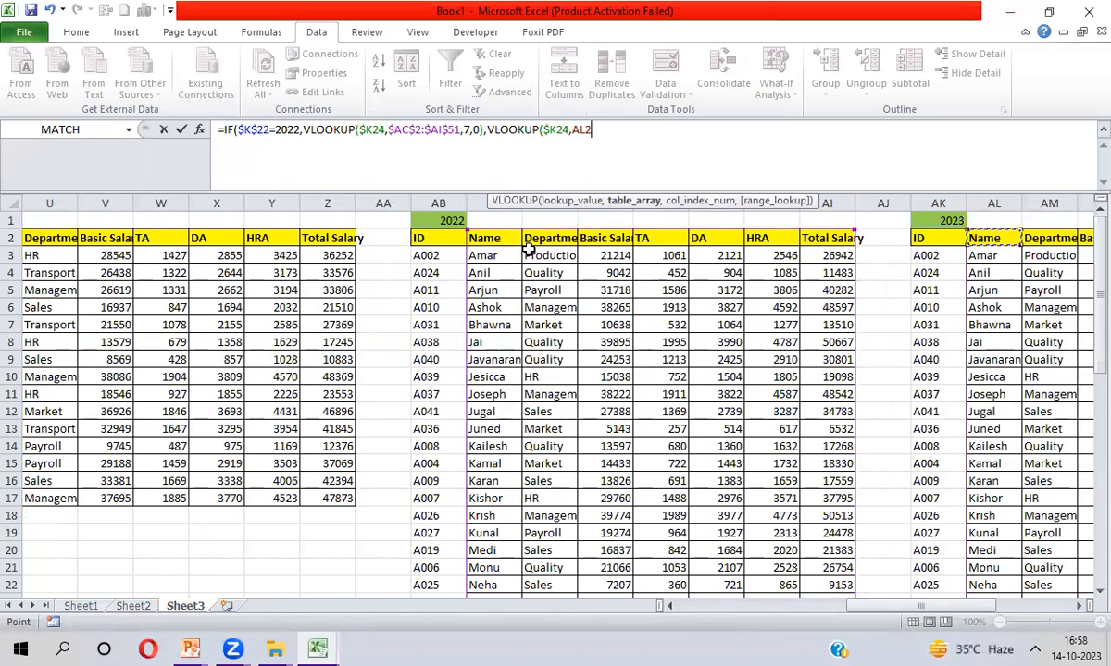
pyautogui.hotkey('ctrl', 'shift', 'Right')
pyautogui.hotkey('ctrl', 'shift', 'Down')
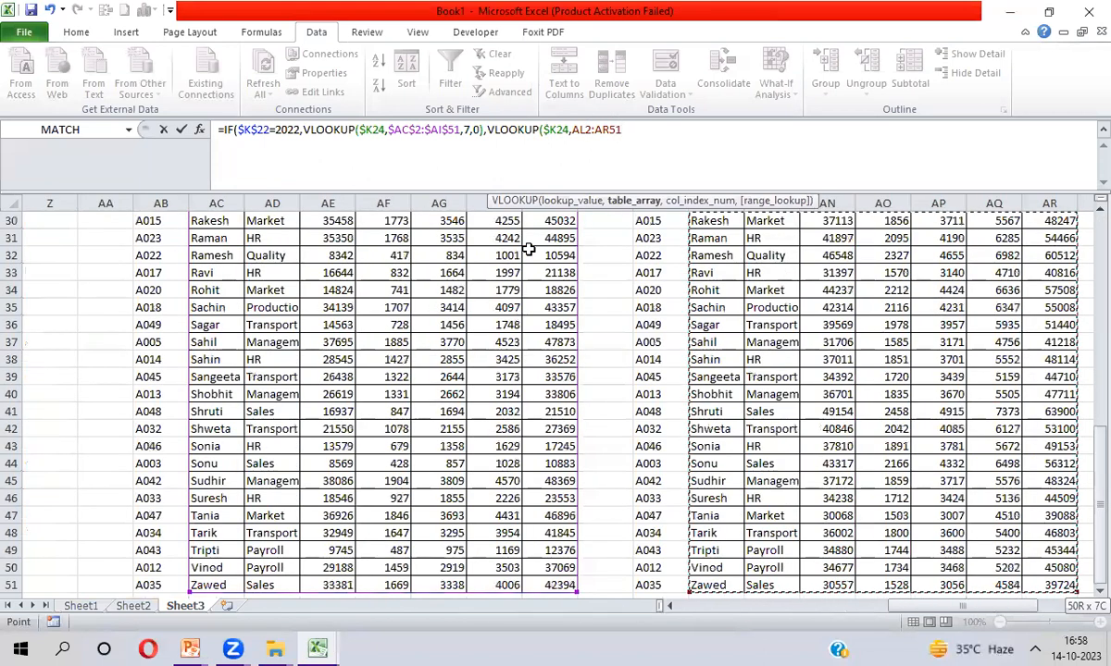
pyautogui.press('F4')
pyautogui.write(',7,0)')
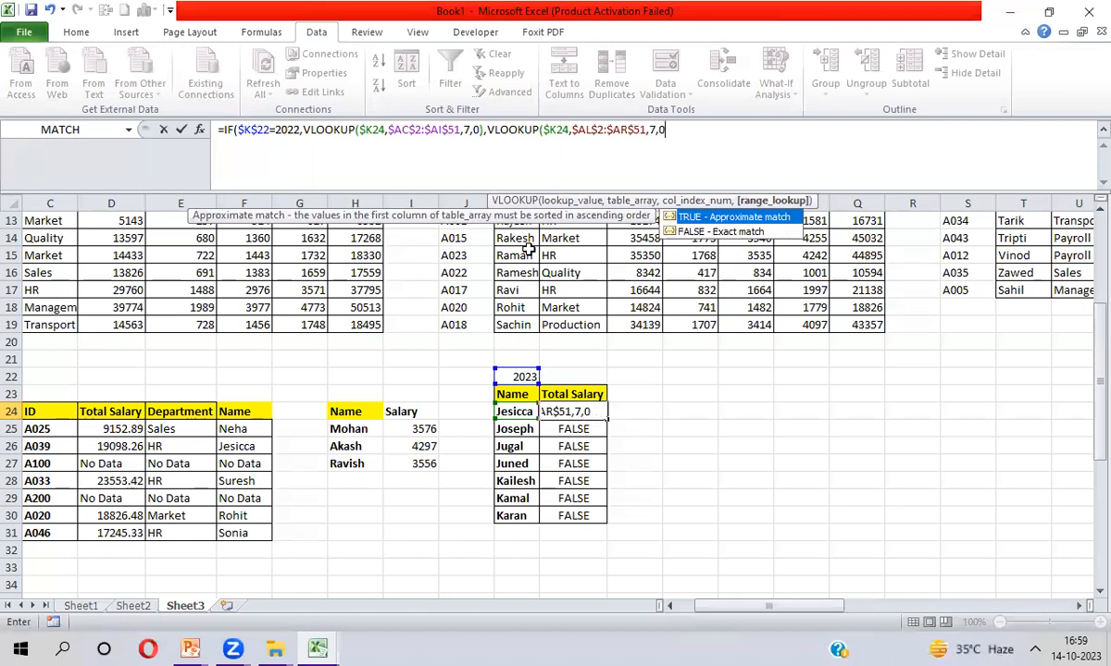
pyautogui.press('Return')
pyautogui.press('Return')
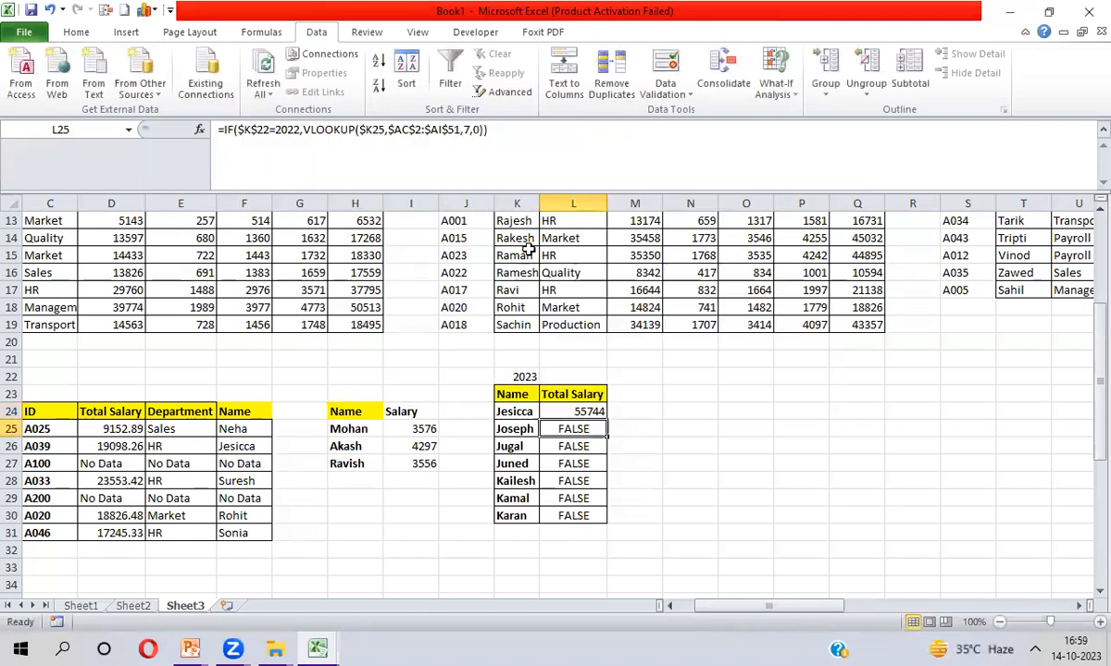
# Accept the parenthesis correction and fill the formula down L24:L30 with Ctrl+D
pyautogui.press('Up')
pyautogui.hotkey('ctrl', 'shift', 'Down')
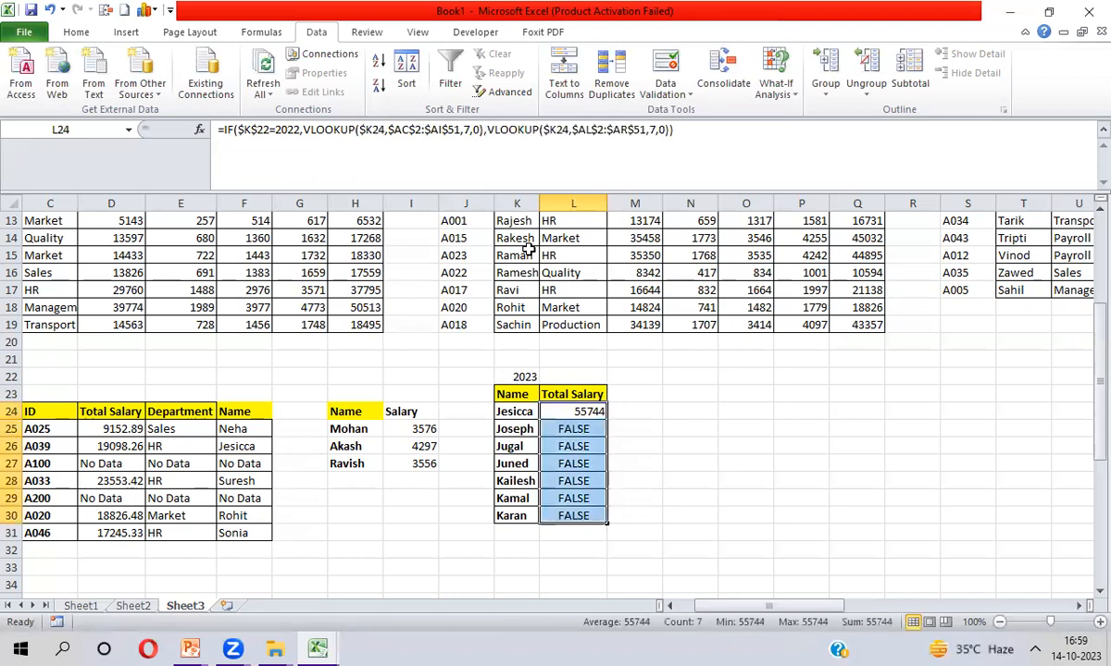
pyautogui.hotkey('ctrl', 'd')
# Toggle K22 to 2022 and back to 2023 to confirm the salaries update
pyautogui.press('Up')
pyautogui.press('Up')
pyautogui.press('Left')
pyautogui.hotkey('alt', 'Down')
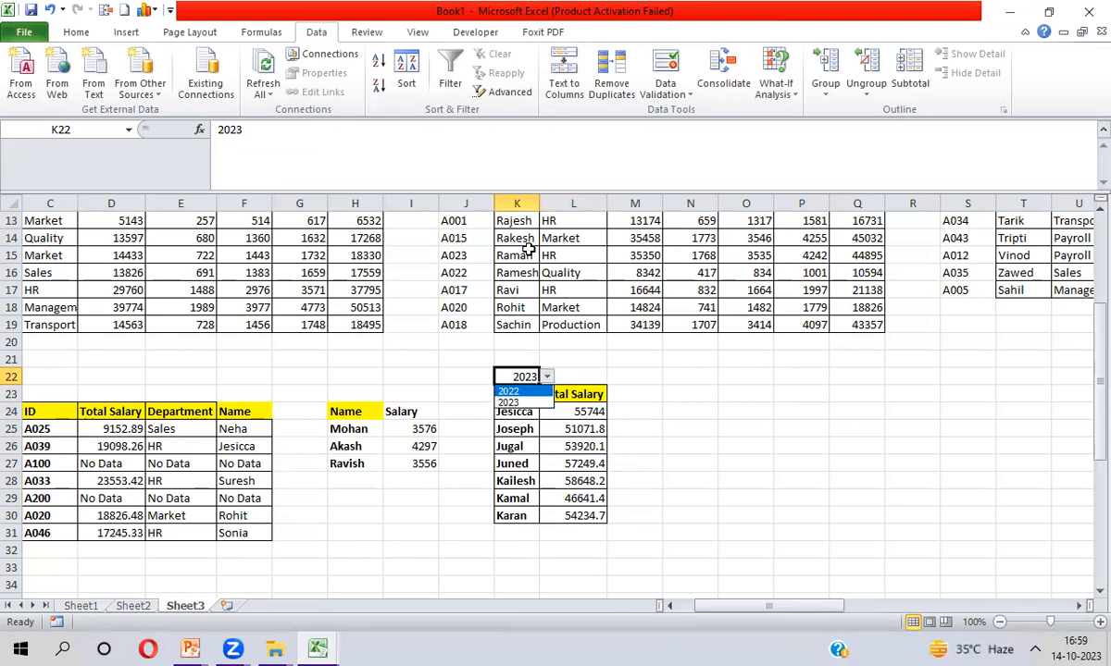
pyautogui.press('Return')
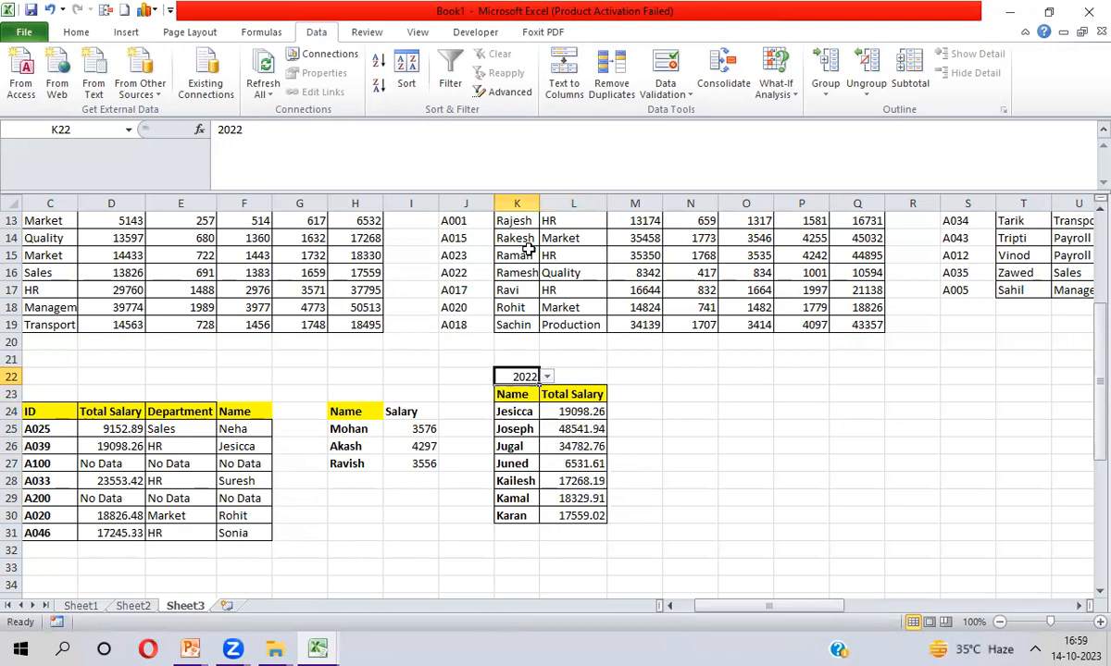
pyautogui.hotkey('alt', 'Down')
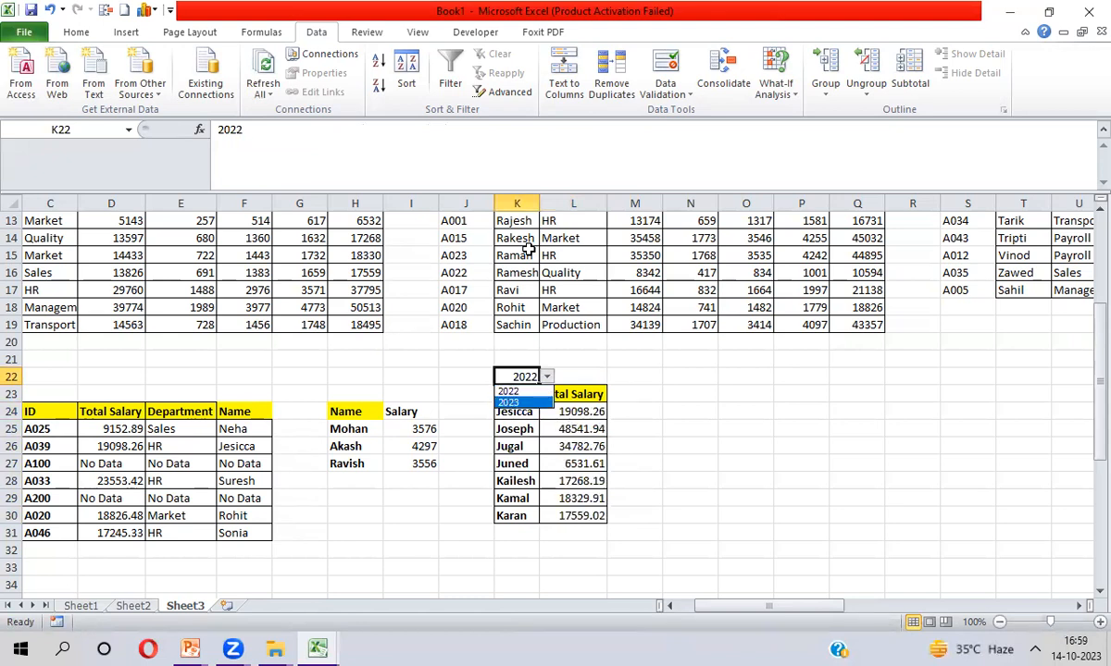
pyautogui.press('Return')
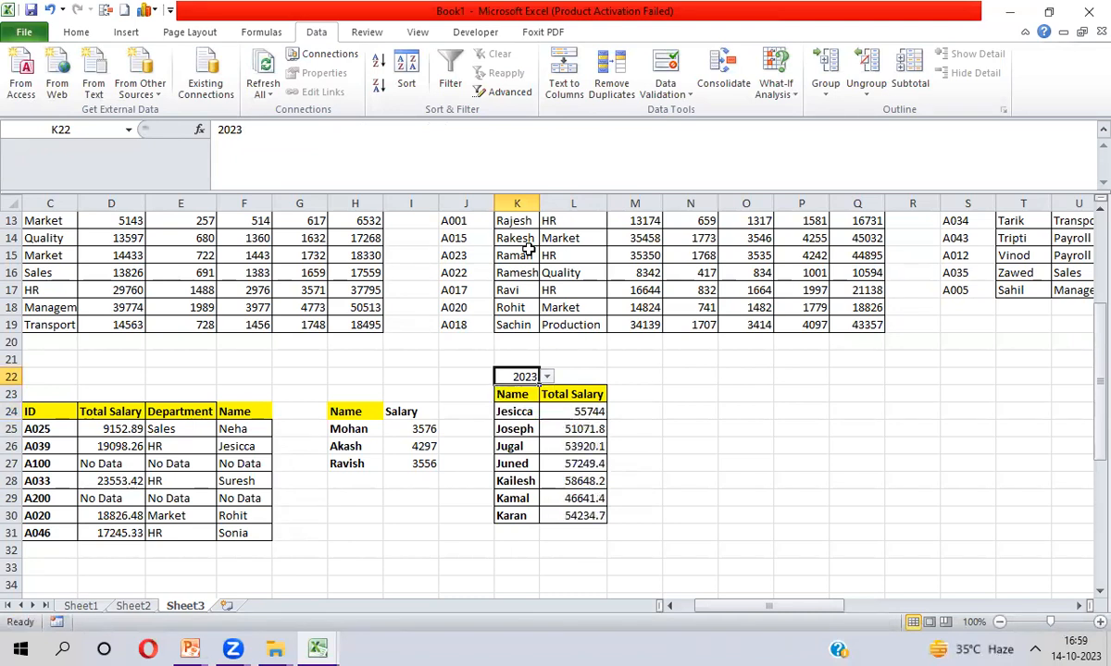
pyautogui.press('Down')
pyautogui.press('Down')
pyautogui.press('Right')
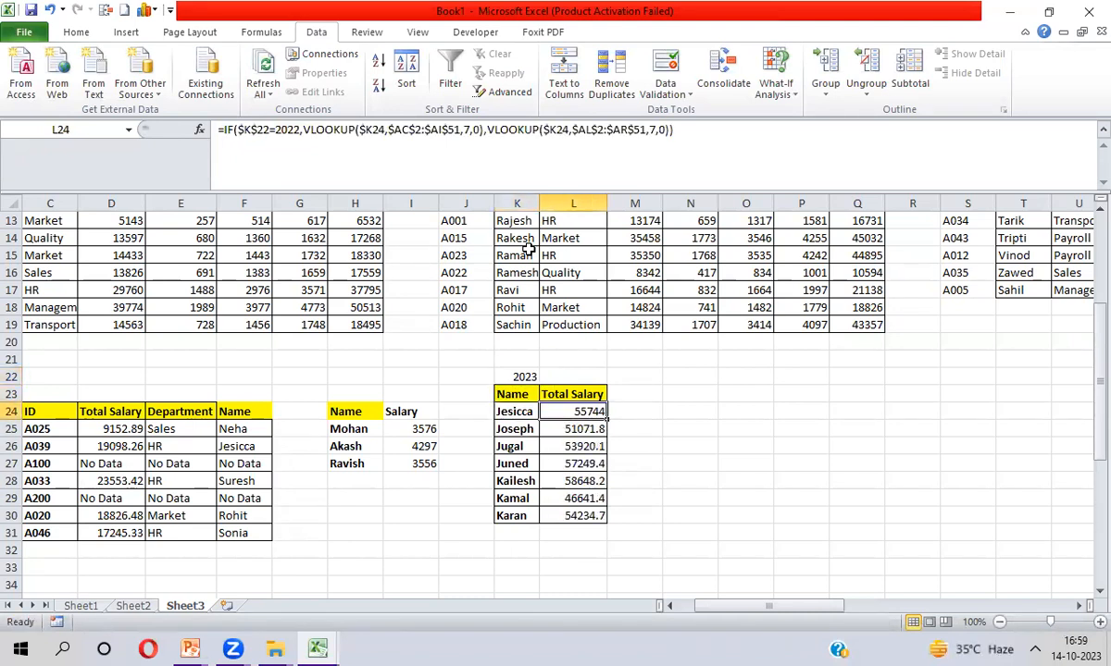